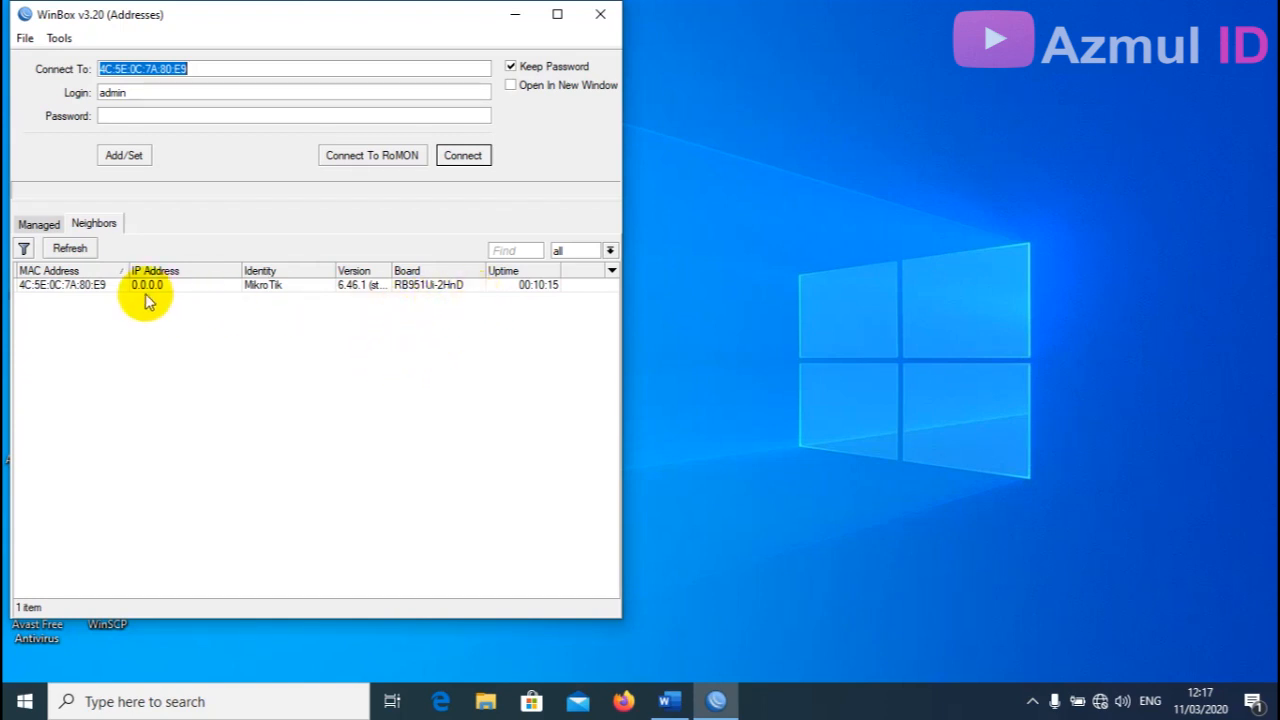
Connect to the MikroTik router from the neighbours list as admin.
left_click(103, 290)
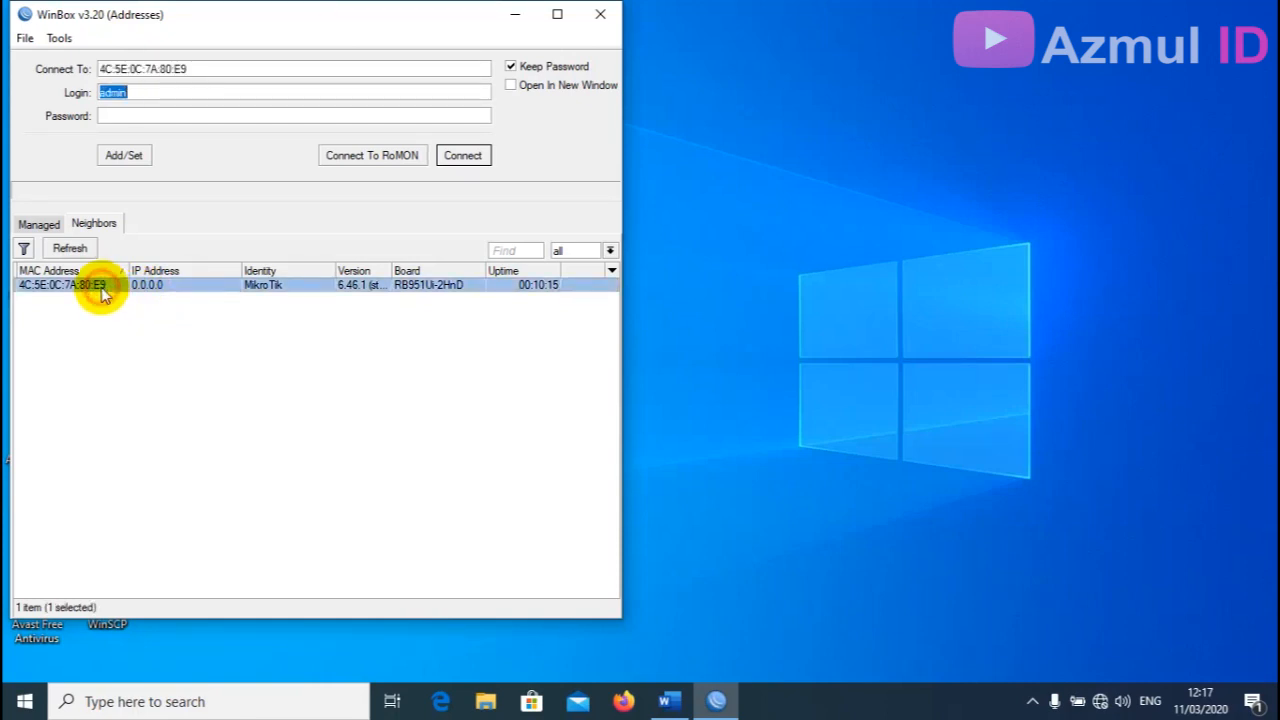
left_click(146, 93)
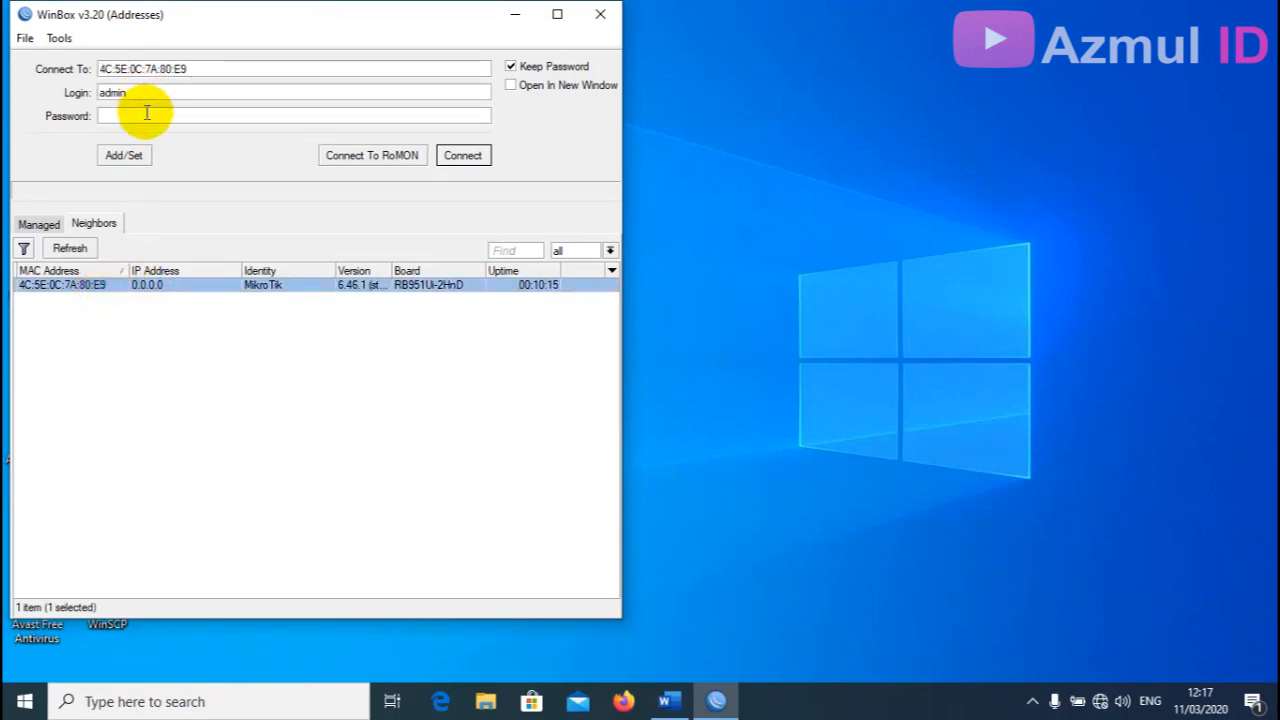
left_click(460, 157)
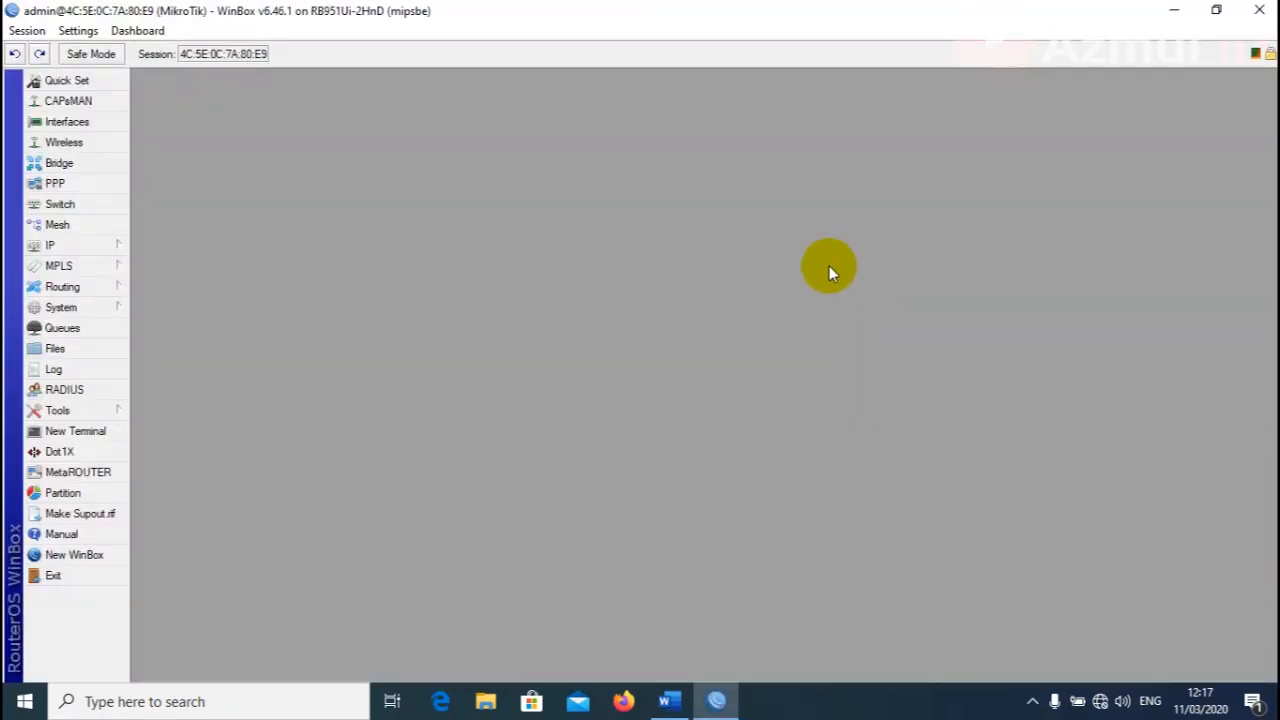
Change the router identity from MikroTik to Router Hotspot.
left_click(104, 309)
left_click(174, 302)
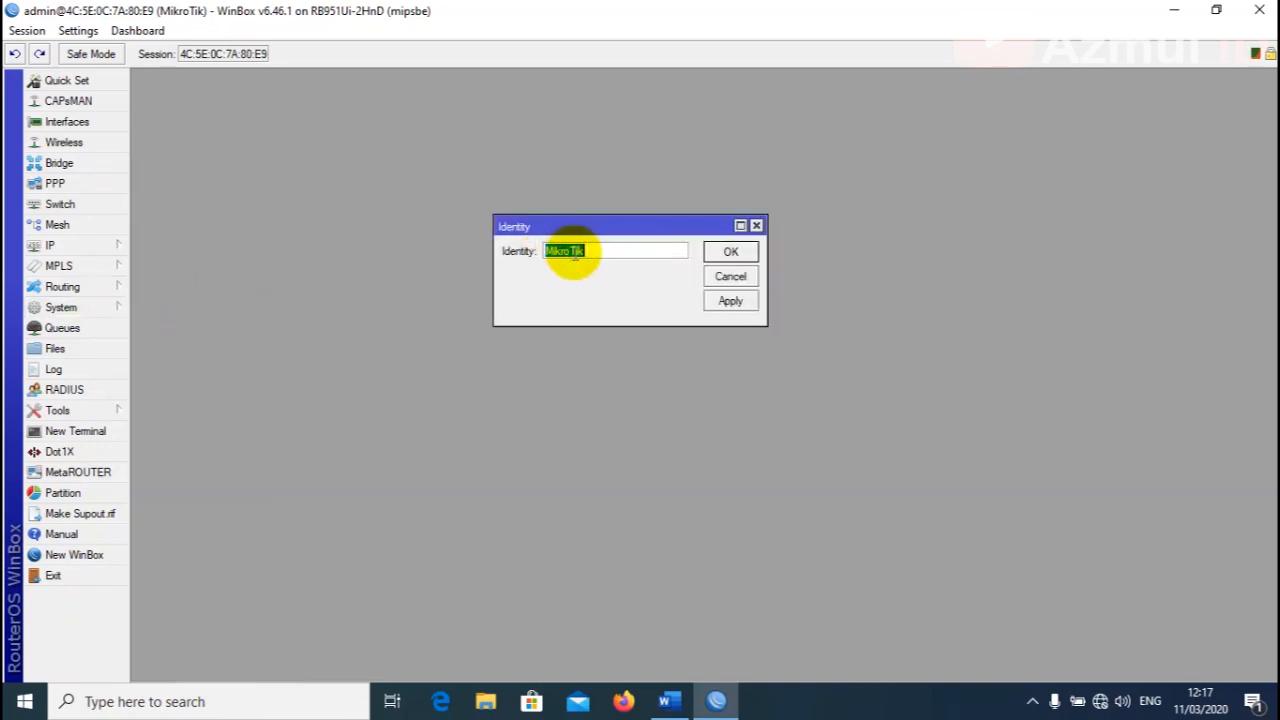
key("BackSpace")
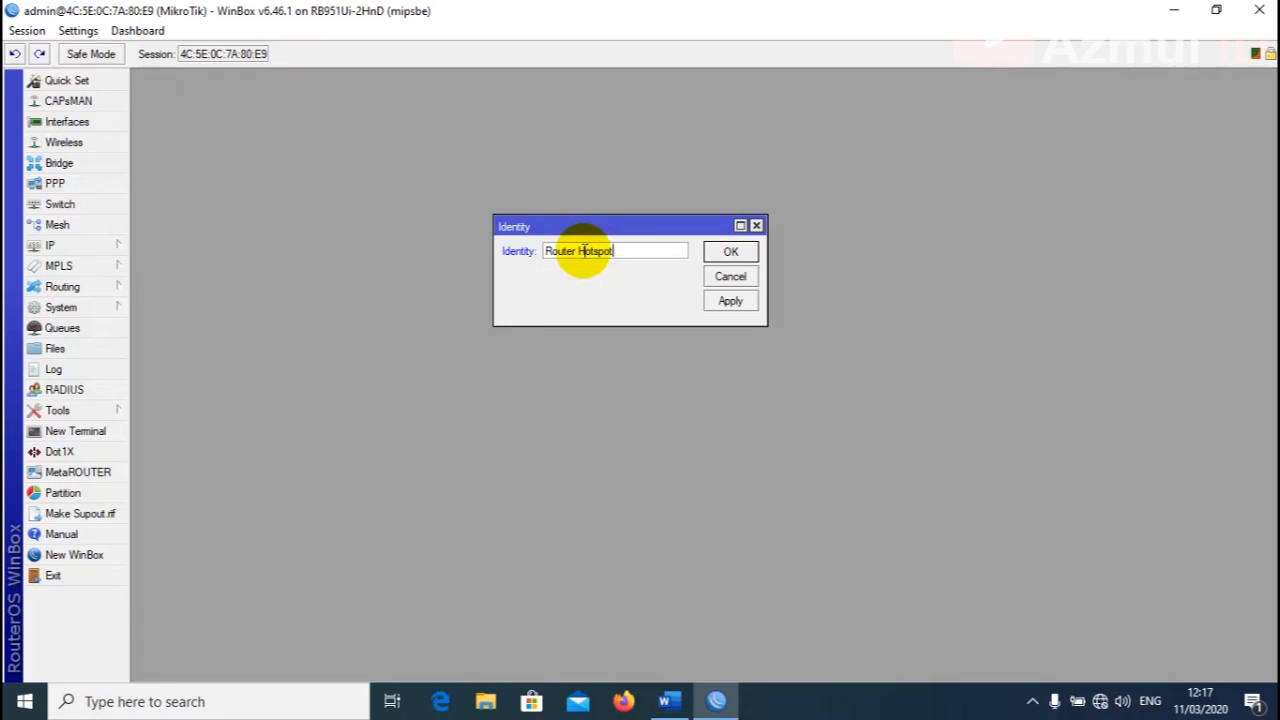
left_click(730, 300)
left_click(730, 251)
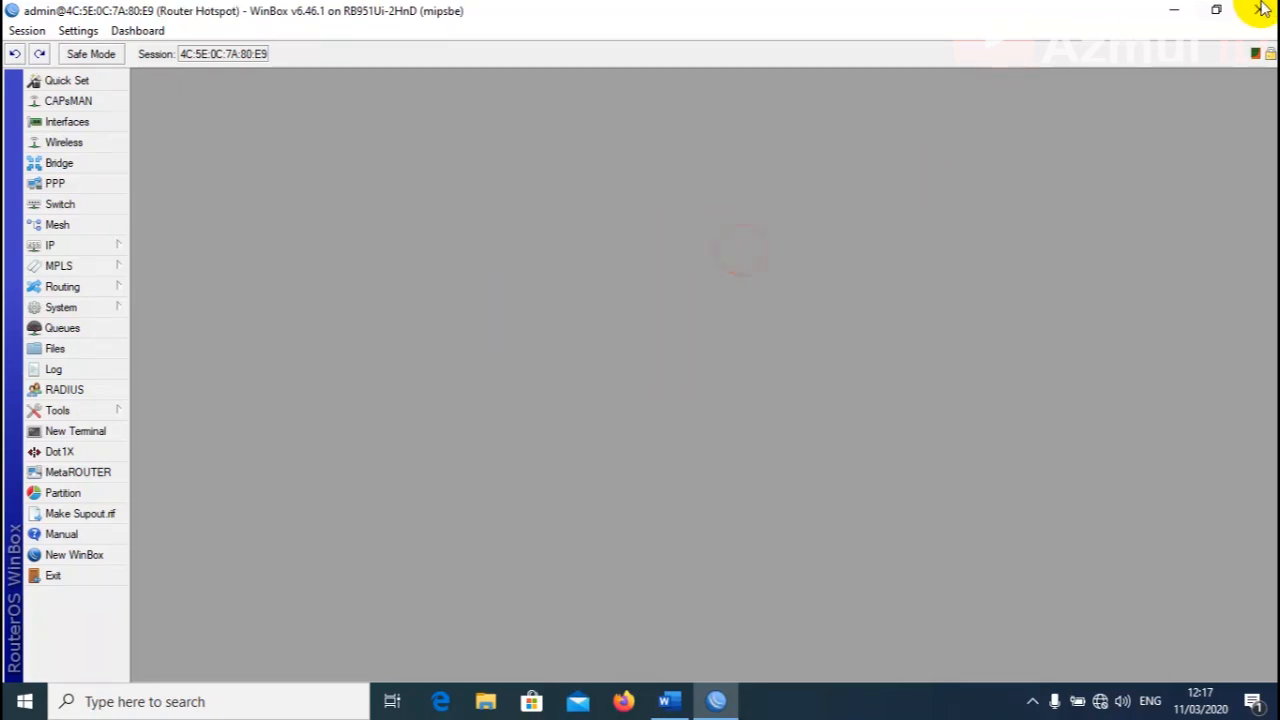
left_click(1216, 10)
Arrange the WinBox session and the Word task document side by side at full height.
left_click_drag(423, 29, 407, 30)
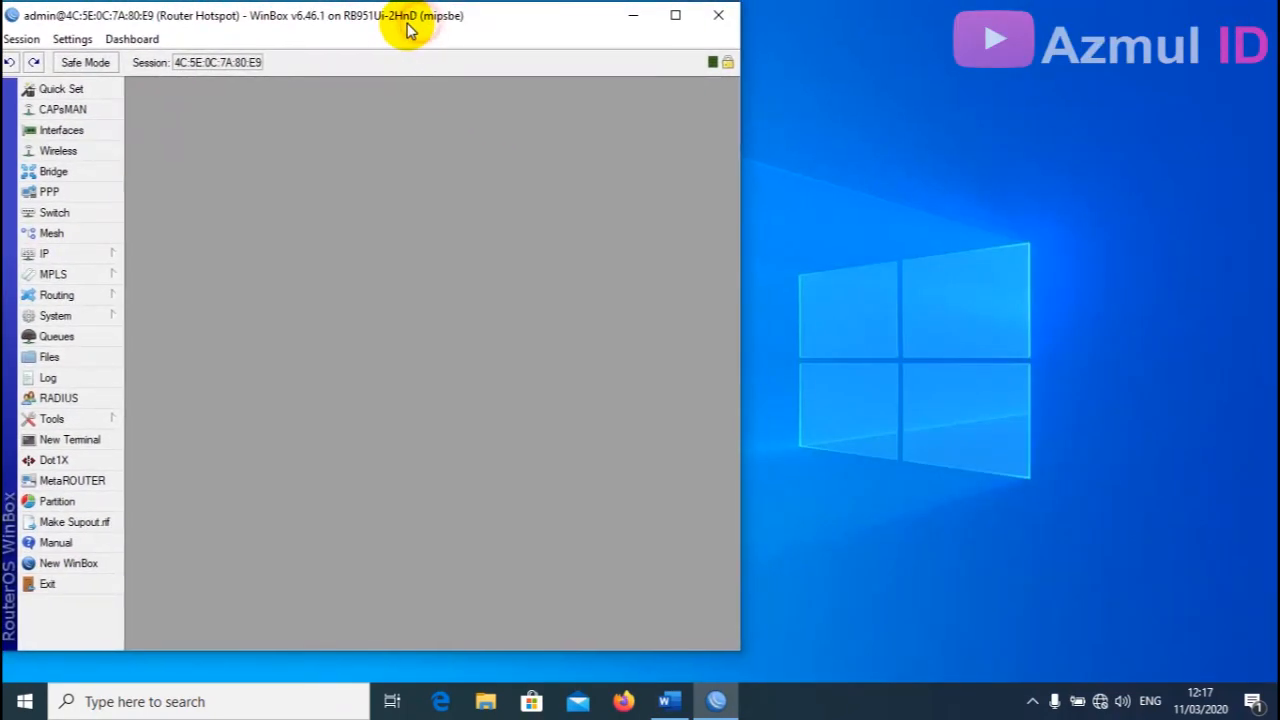
left_click_drag(377, 655, 380, 680)
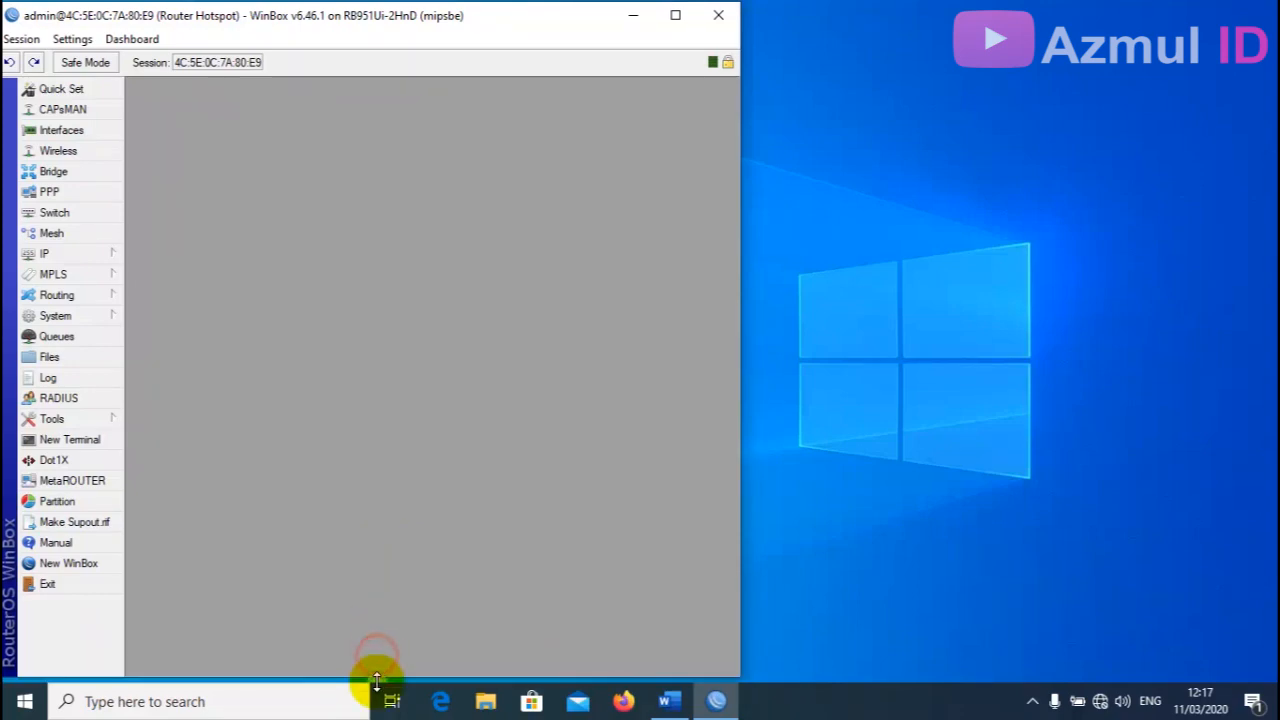
left_click(686, 706)
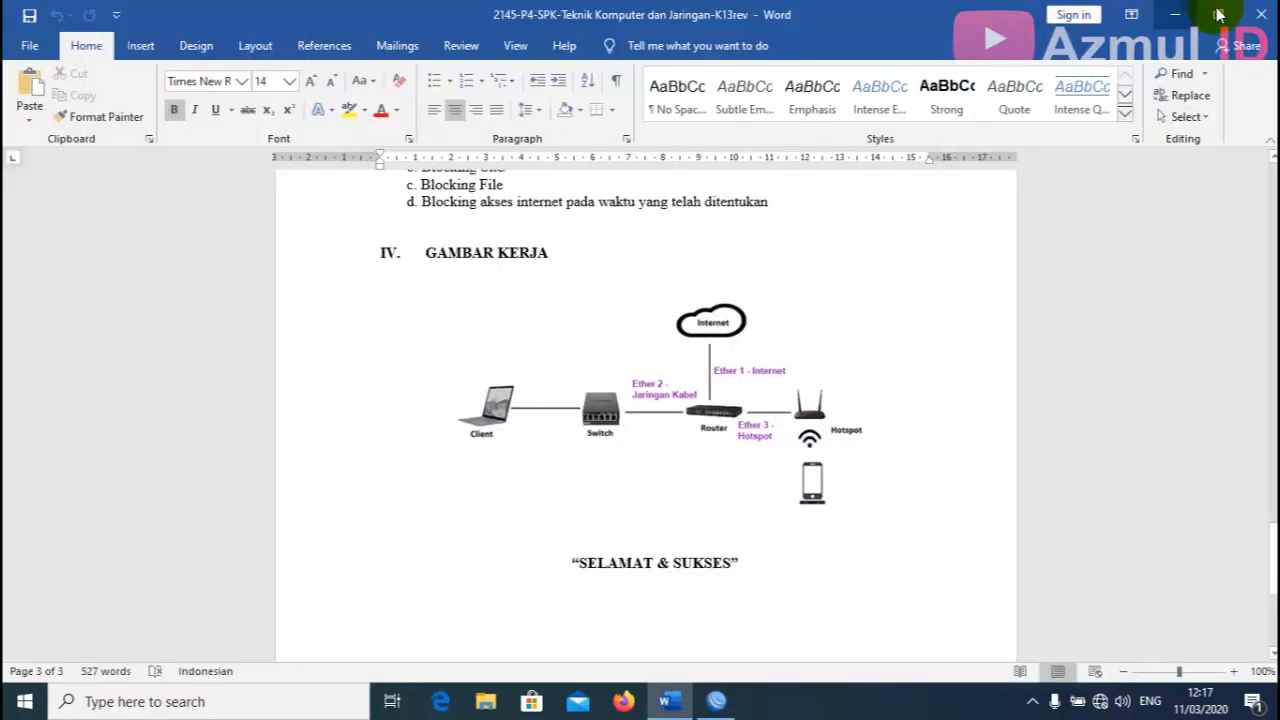
left_click(1214, 10)
left_click_drag(1055, 663, 1049, 680)
left_click(466, 391)
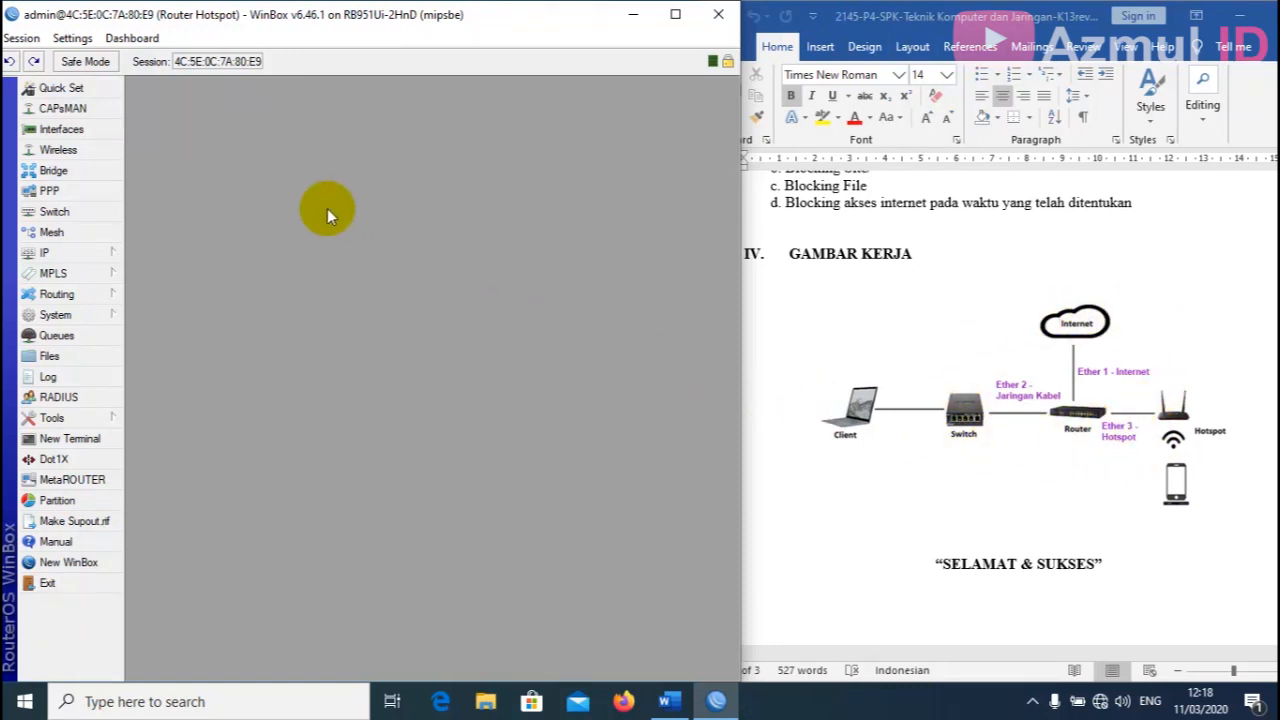
Rename interface ether1 to ether1-internet.
left_click(84, 131)
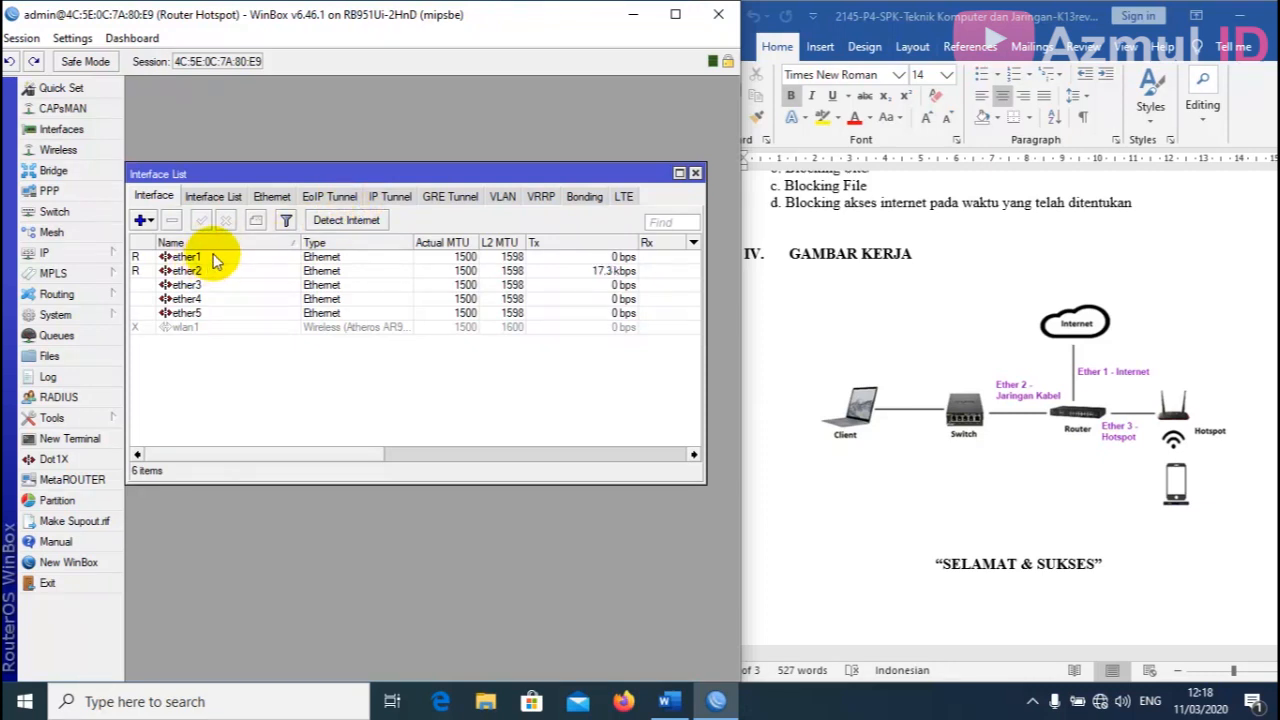
left_click(213, 257)
double_click(213, 257)
left_click(411, 216)
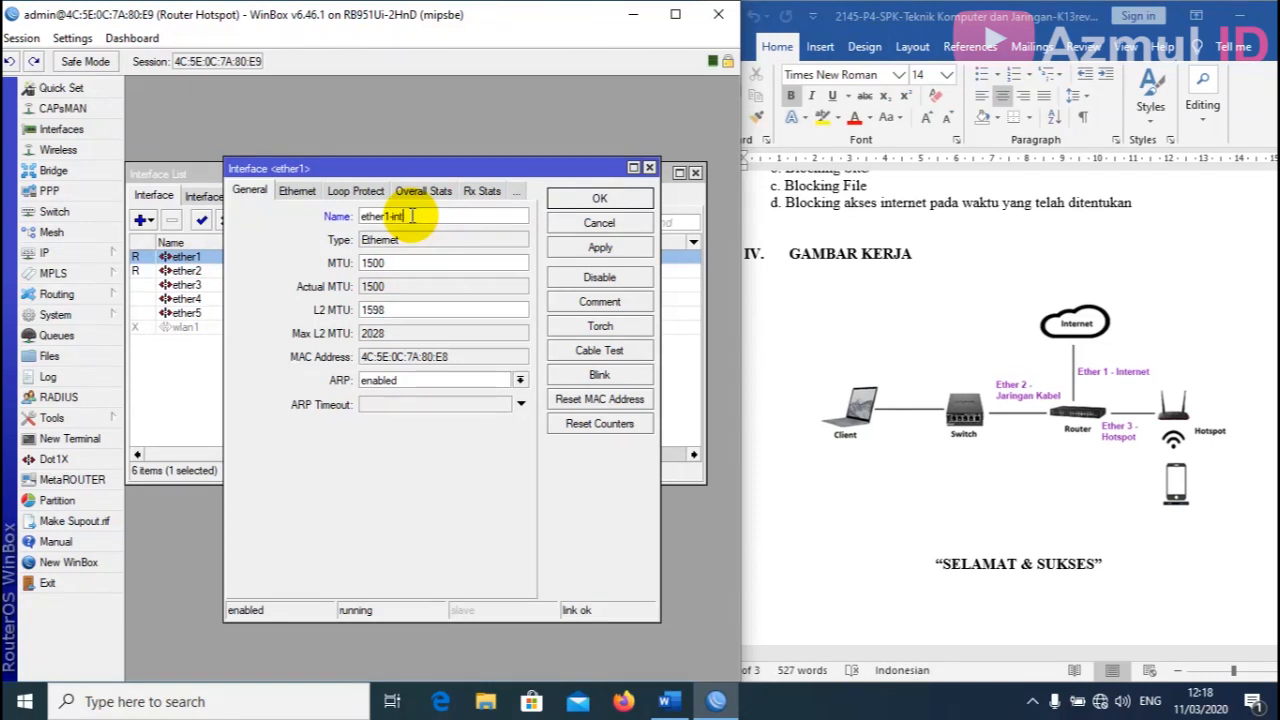
left_click(599, 247)
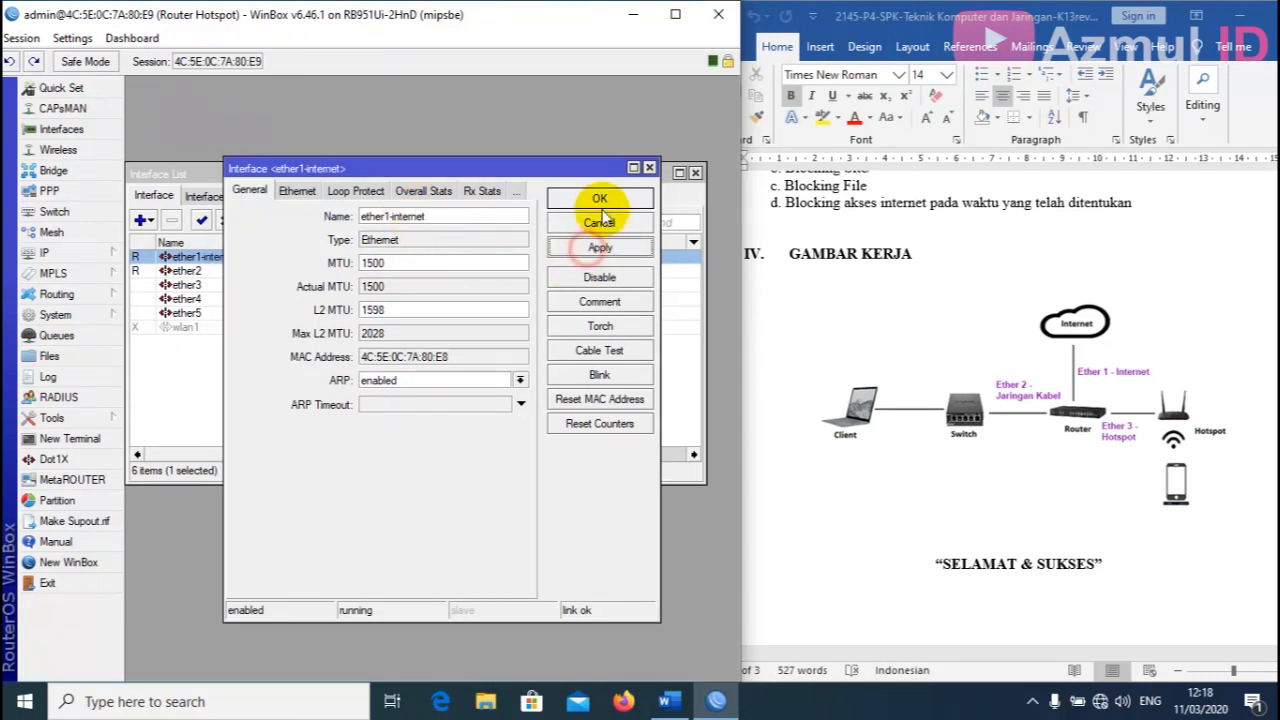
left_click(599, 198)
Rename interface ether2 to ether2-Jaringan Kabel.
double_click(220, 271)
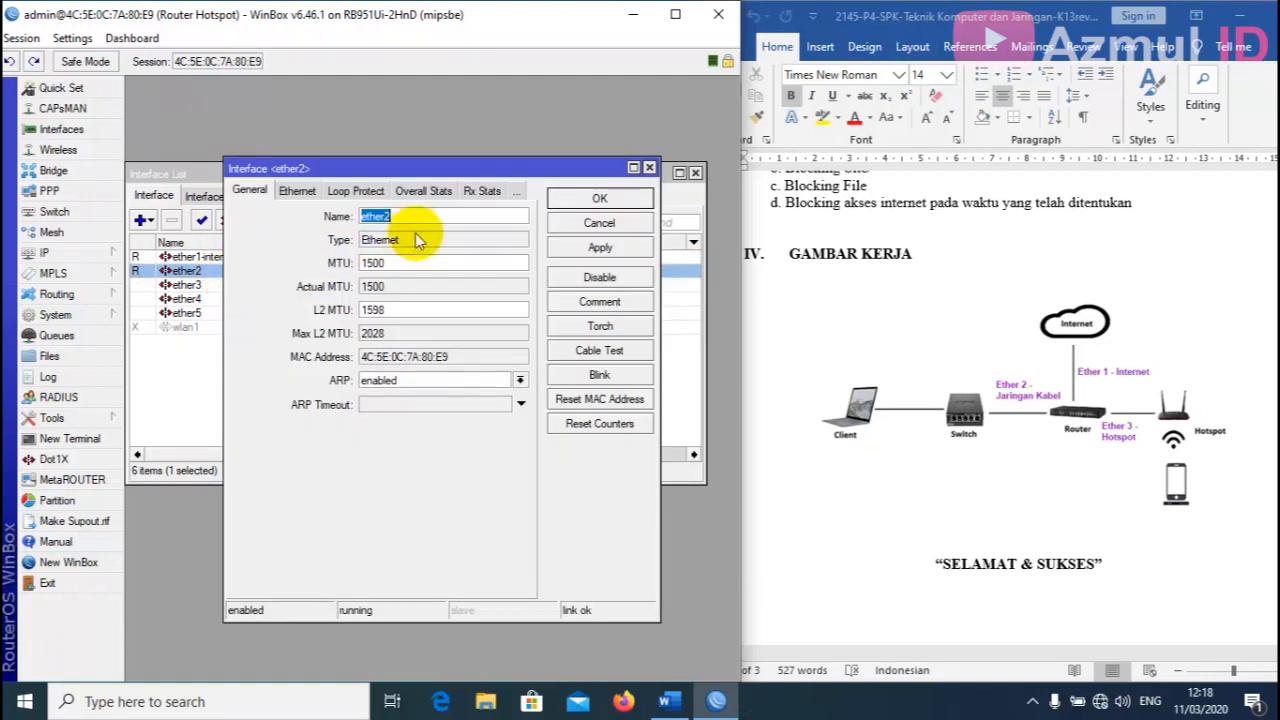
left_click(418, 218)
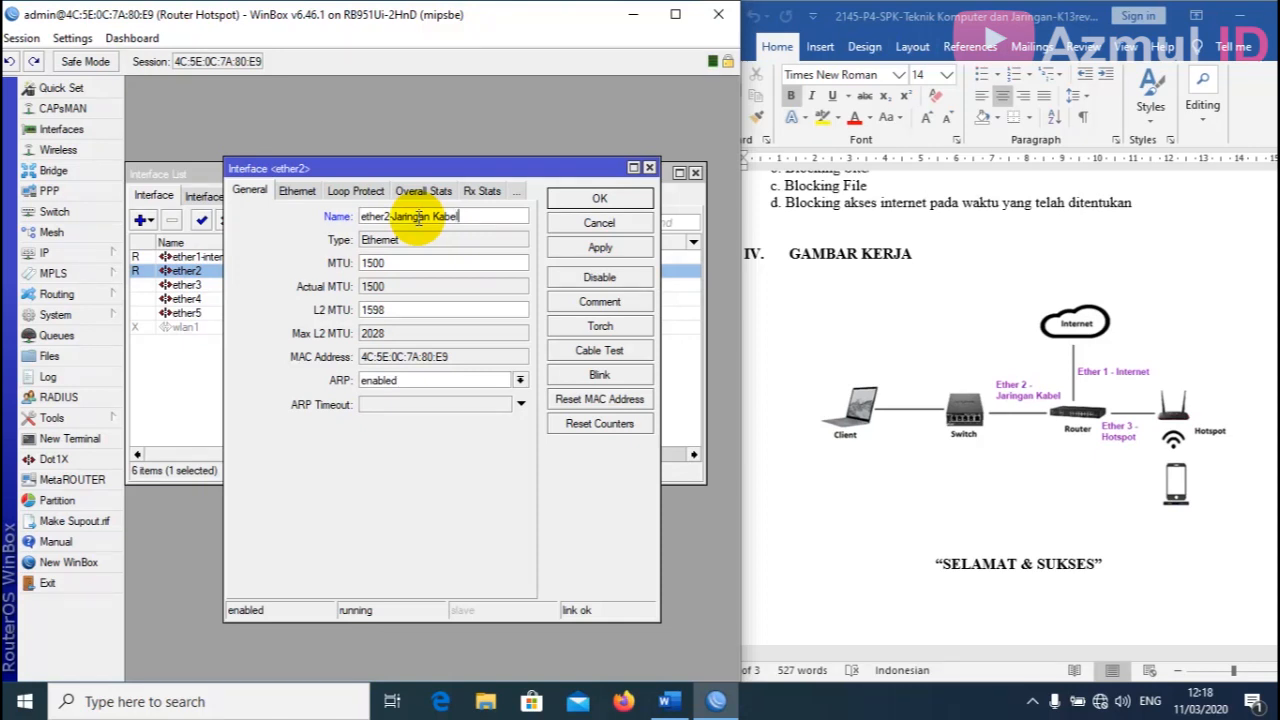
left_click(599, 247)
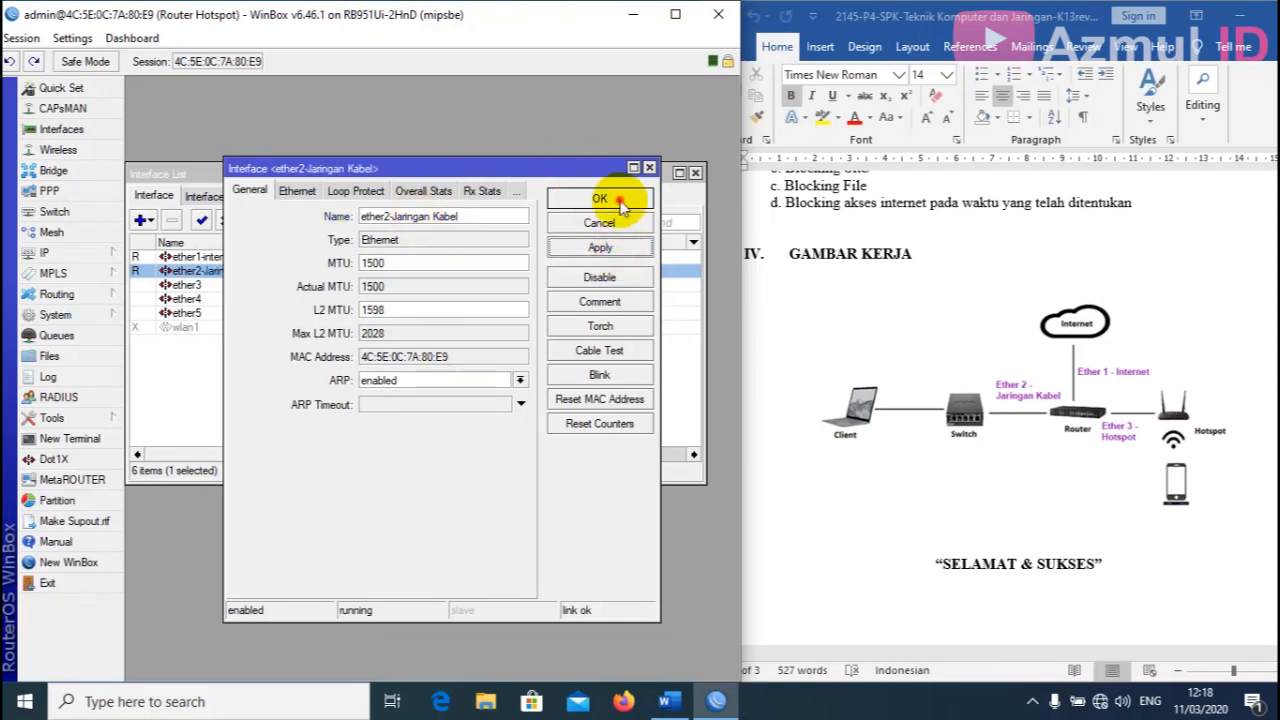
left_click(599, 198)
Rename interface ether3 to ether3-Hotspot.
double_click(222, 285)
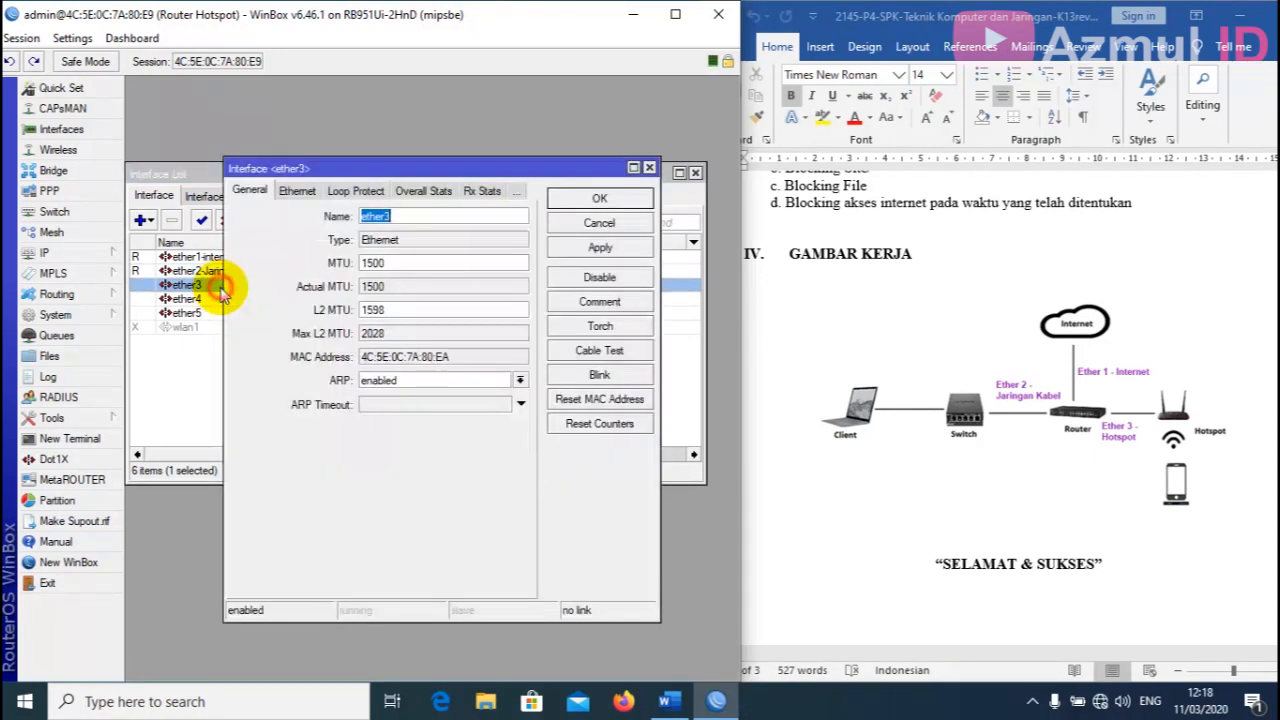
left_click(416, 215)
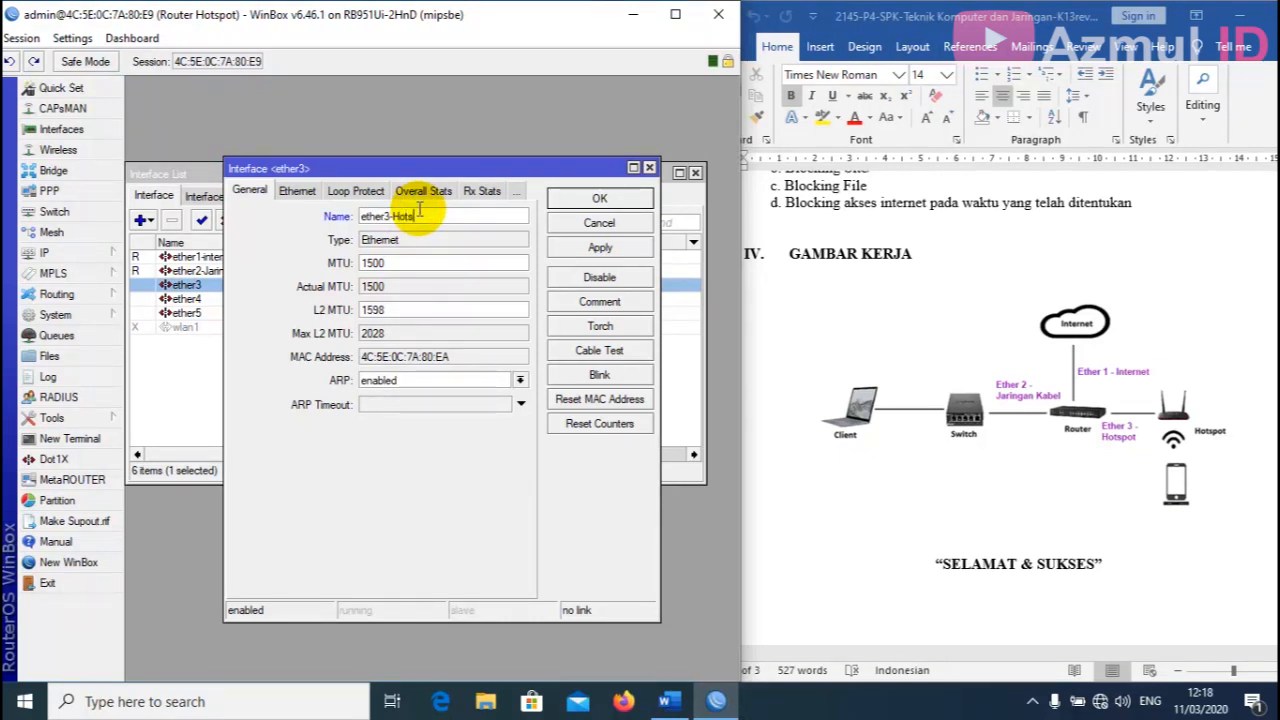
left_click(603, 248)
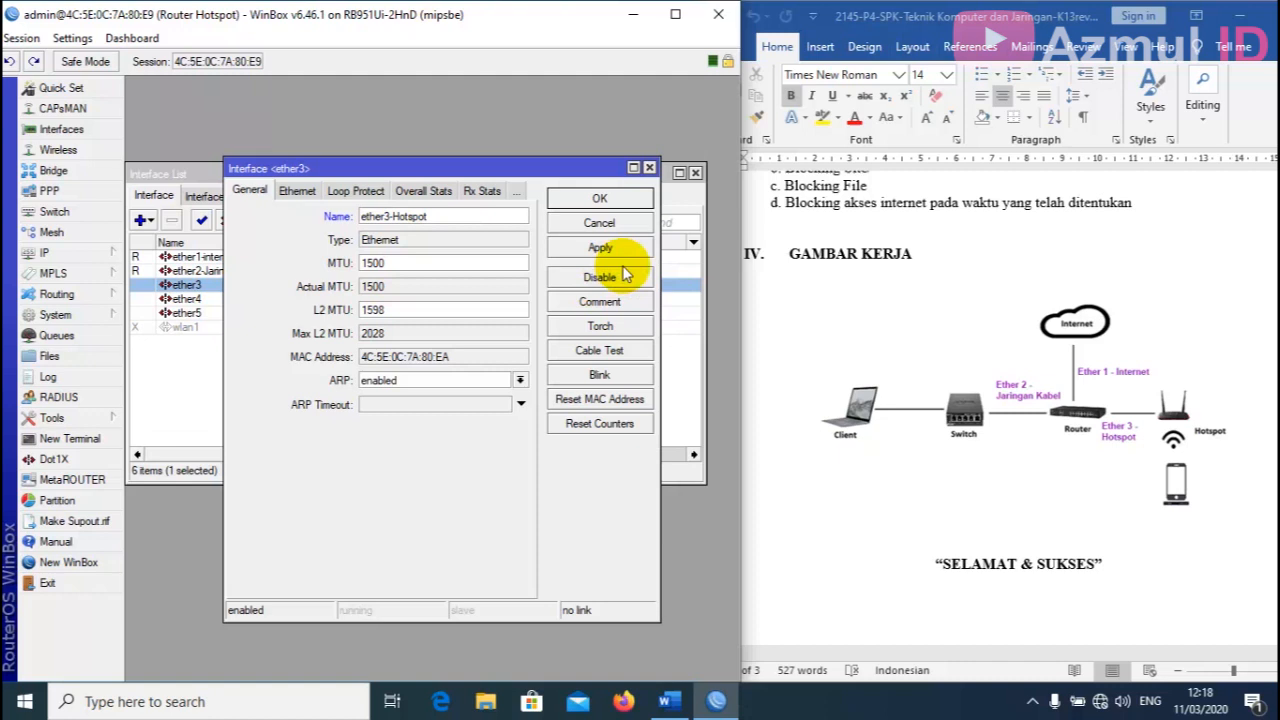
left_click(622, 199)
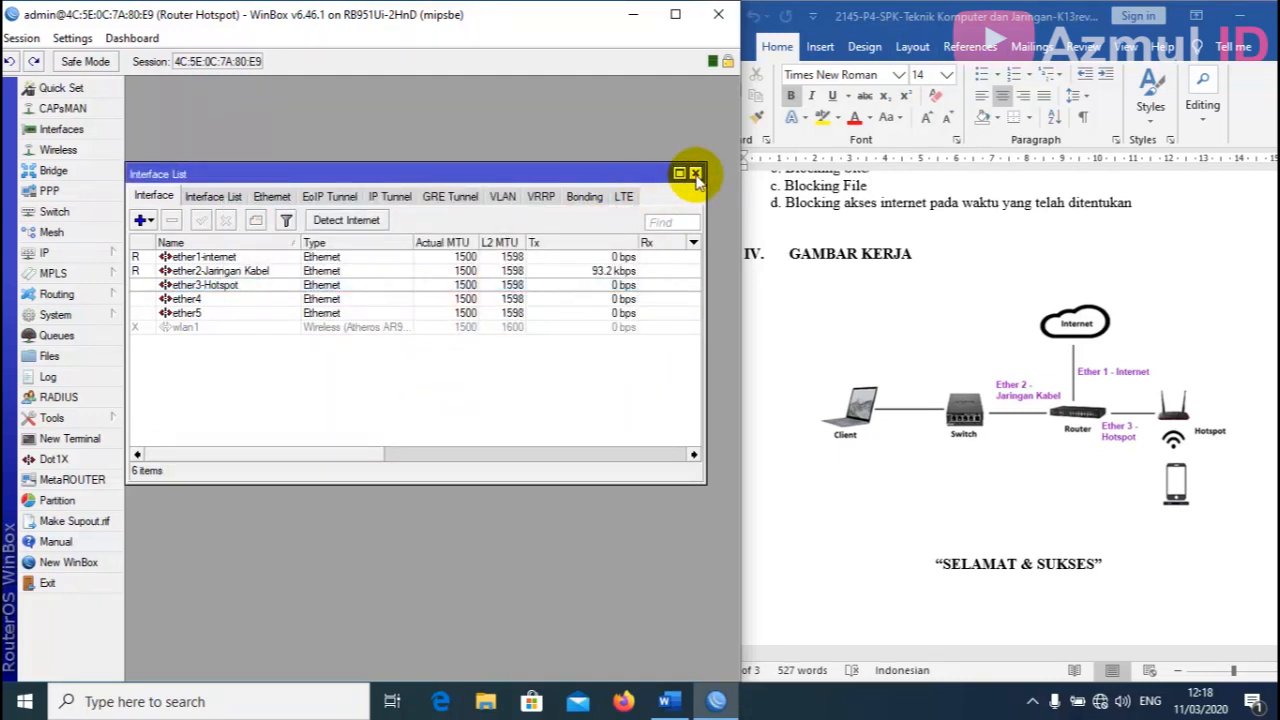
left_click(695, 172)
Add IP address 192.168.50.10/24 on the ether1-internet interface.
scroll(950, 446, "up", 3)
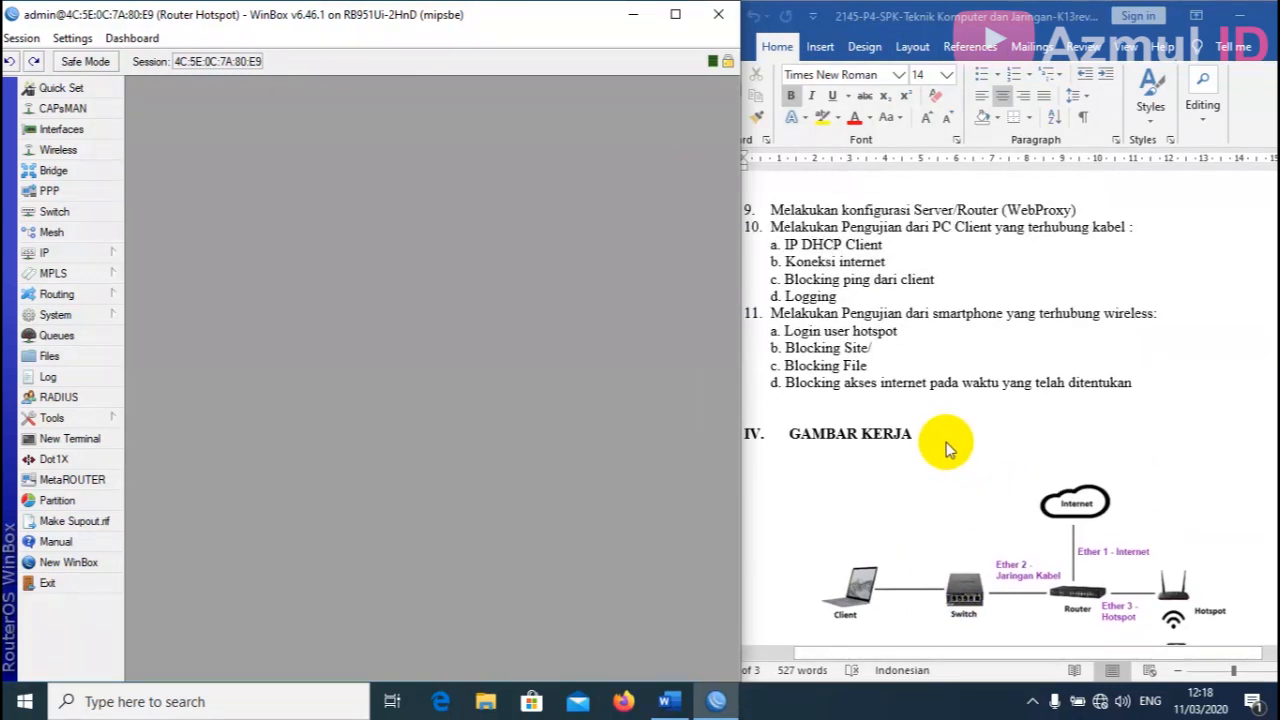
scroll(960, 450, "up", 1)
scroll(965, 450, "up", 18)
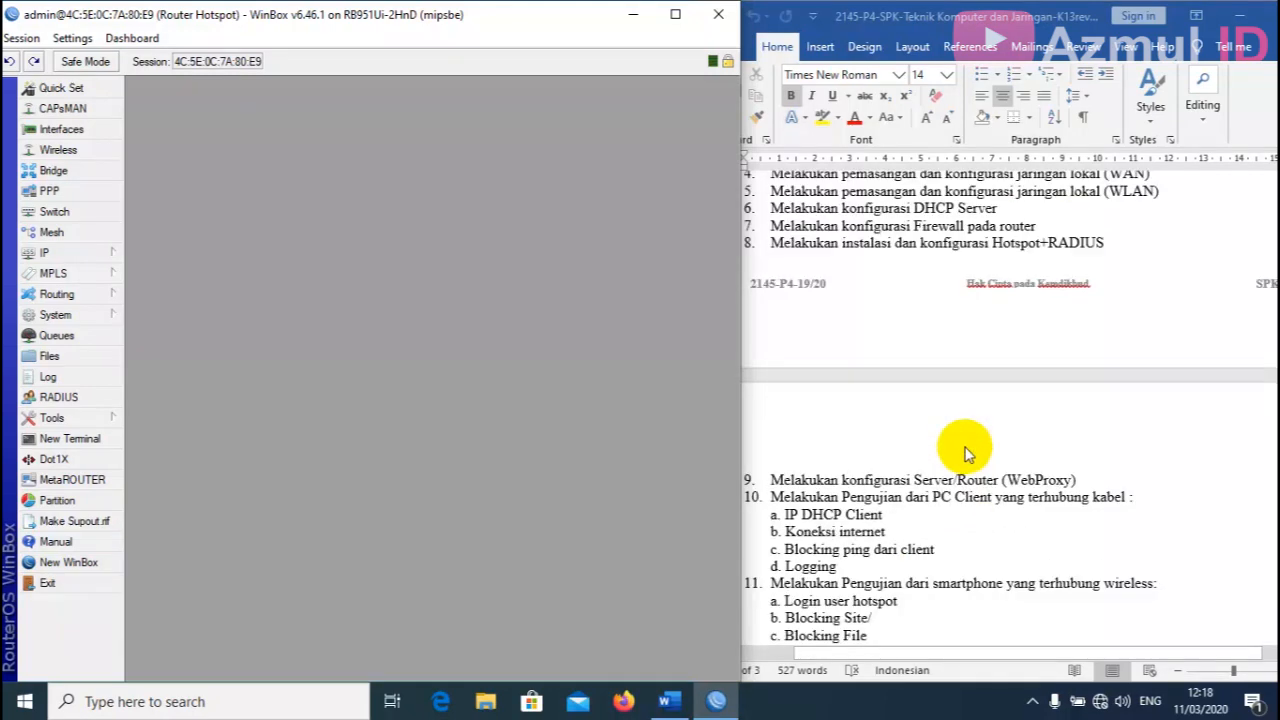
scroll(1020, 455, "up", 6)
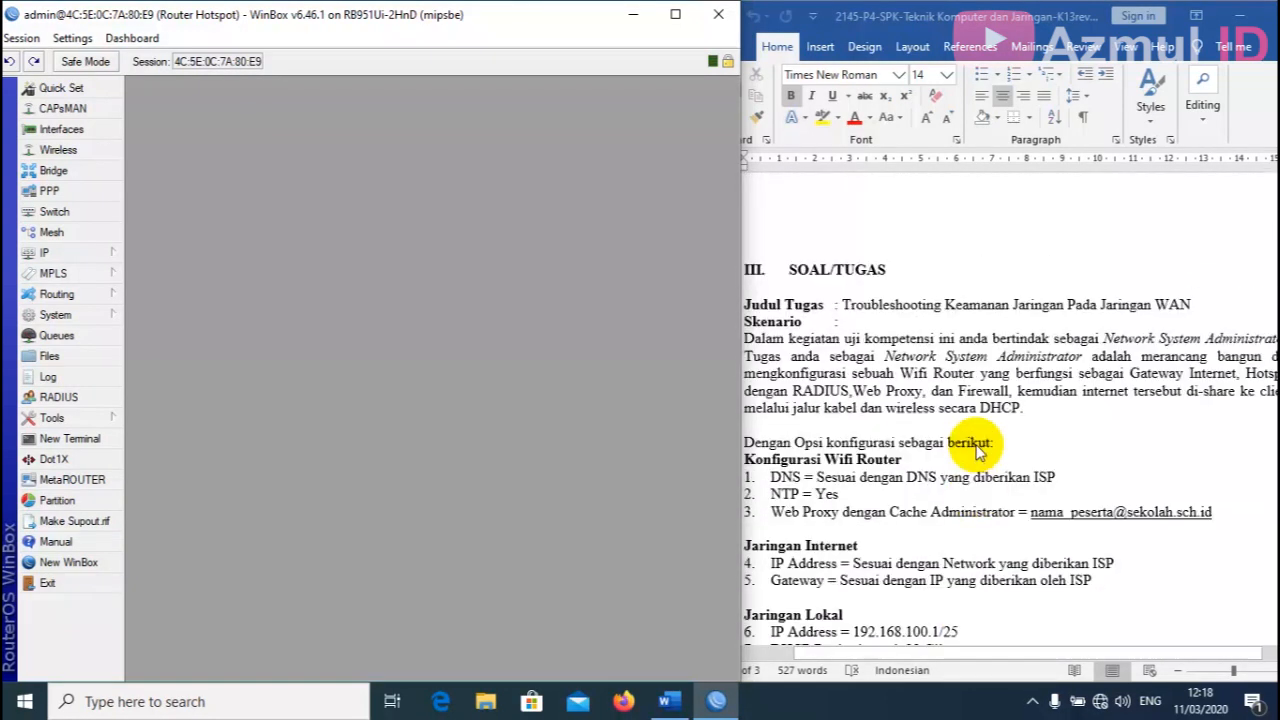
scroll(940, 440, "down", 3)
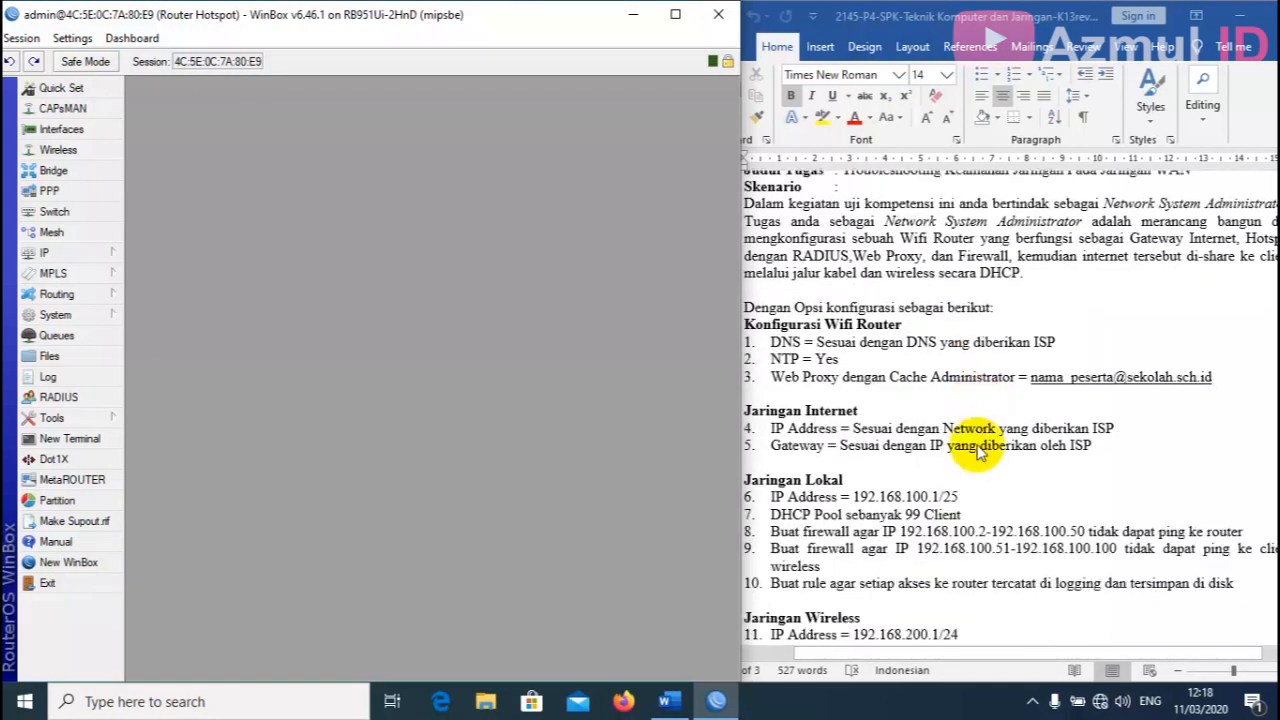
left_click(82, 255)
left_click(195, 217)
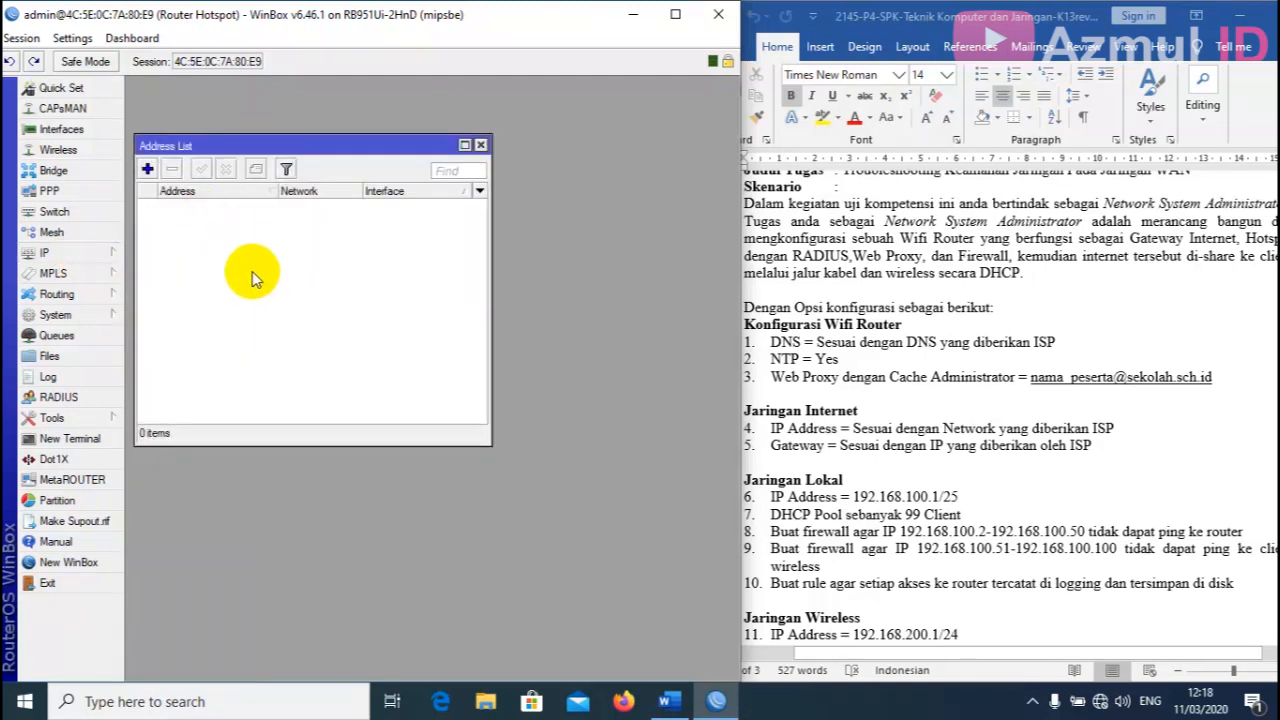
left_click(147, 170)
scroll(934, 363, "down", 3)
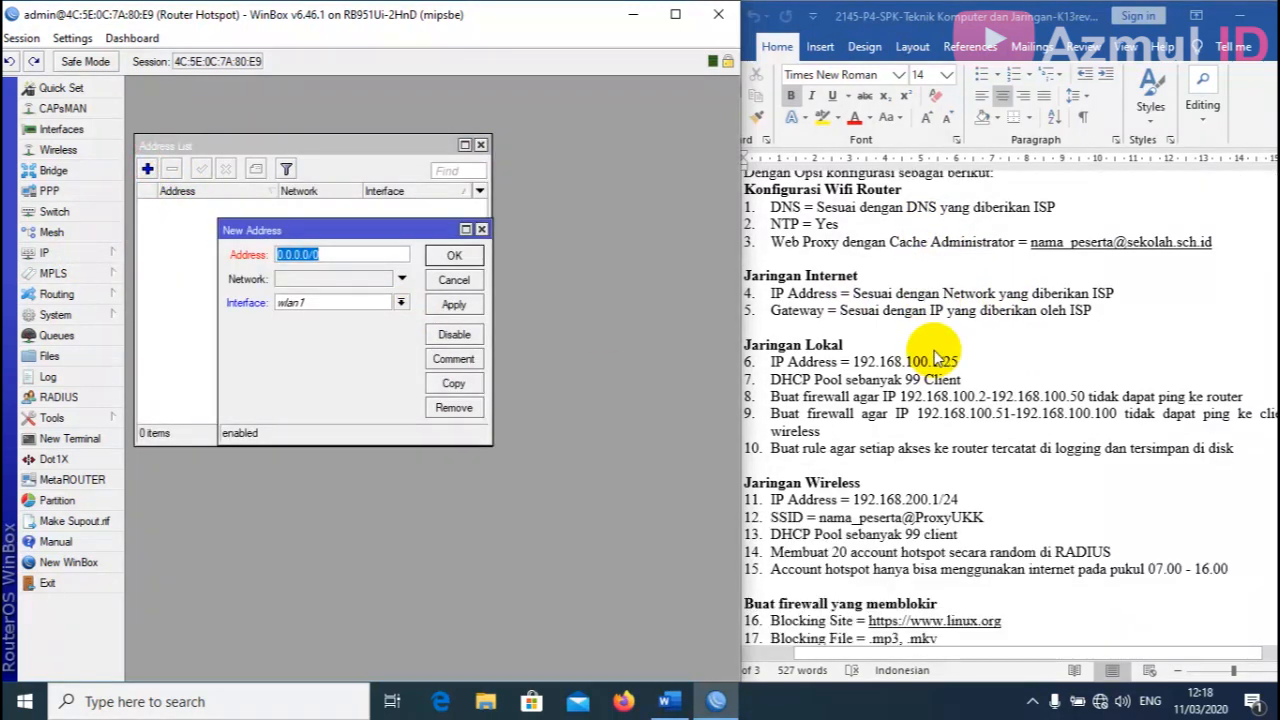
scroll(936, 357, "up", 1)
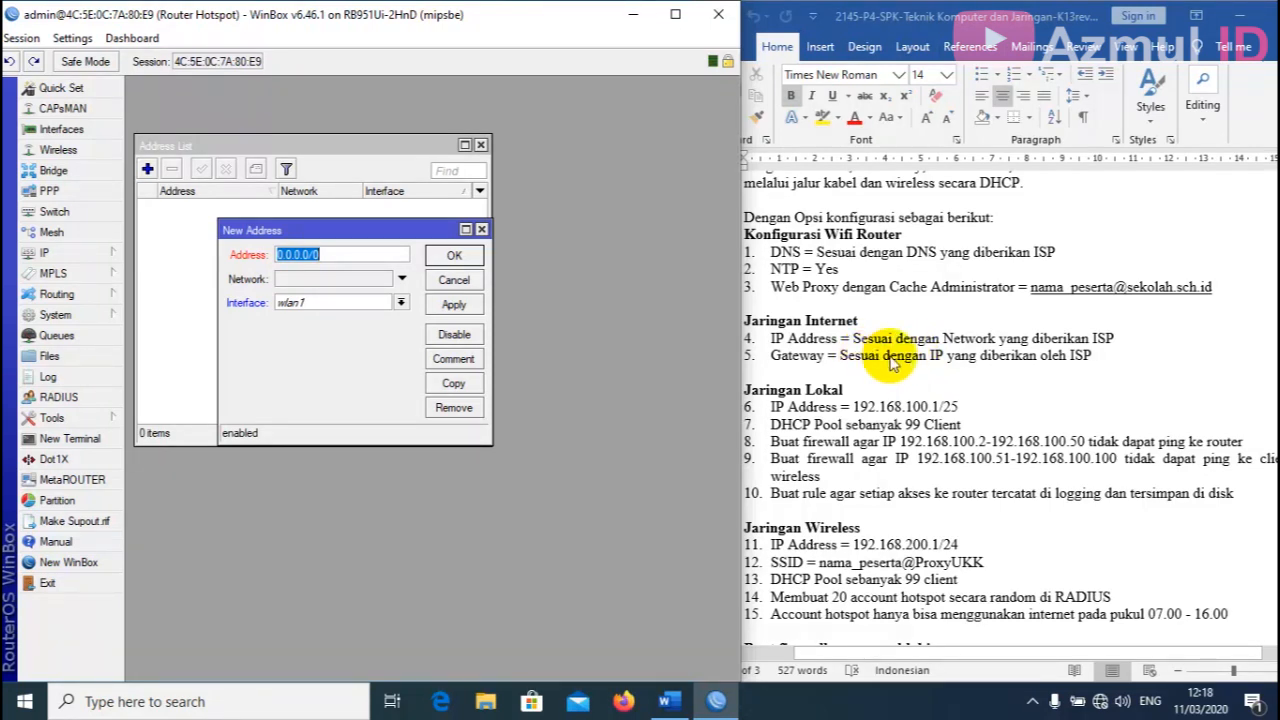
left_click_drag(371, 230, 371, 231)
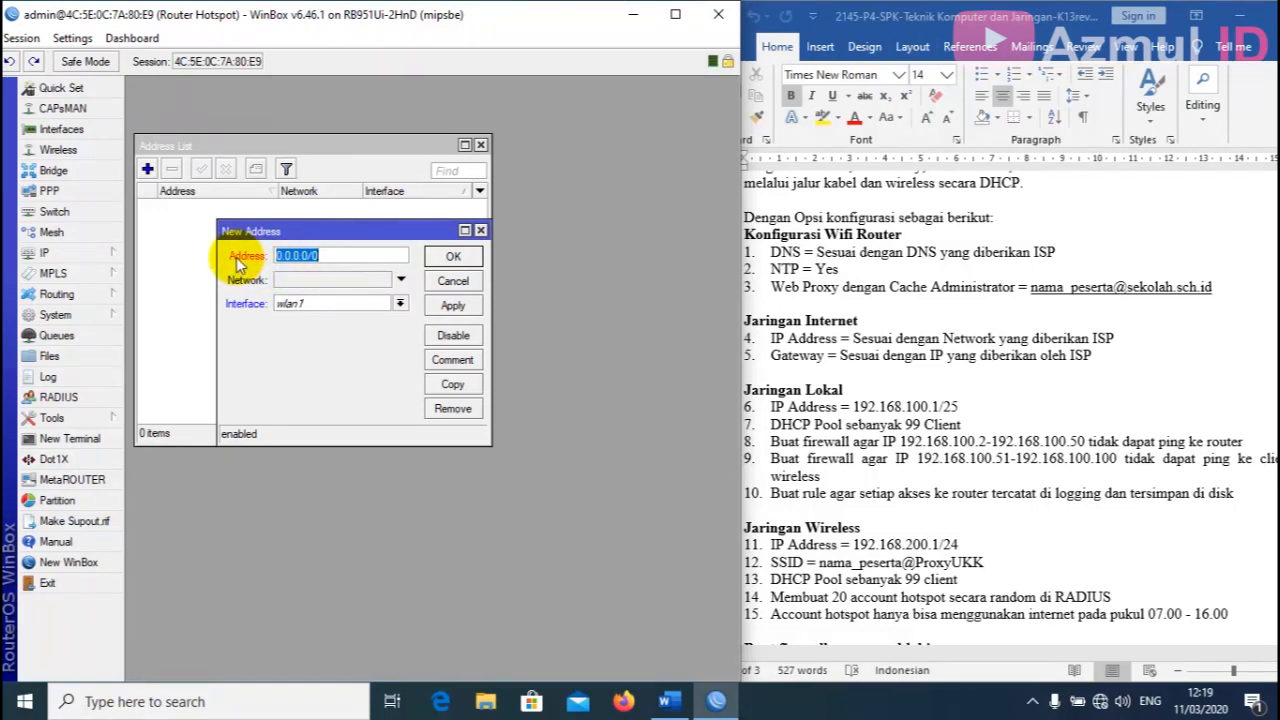
type("192.168.50.10/24")
left_click(398, 303)
left_click(372, 317)
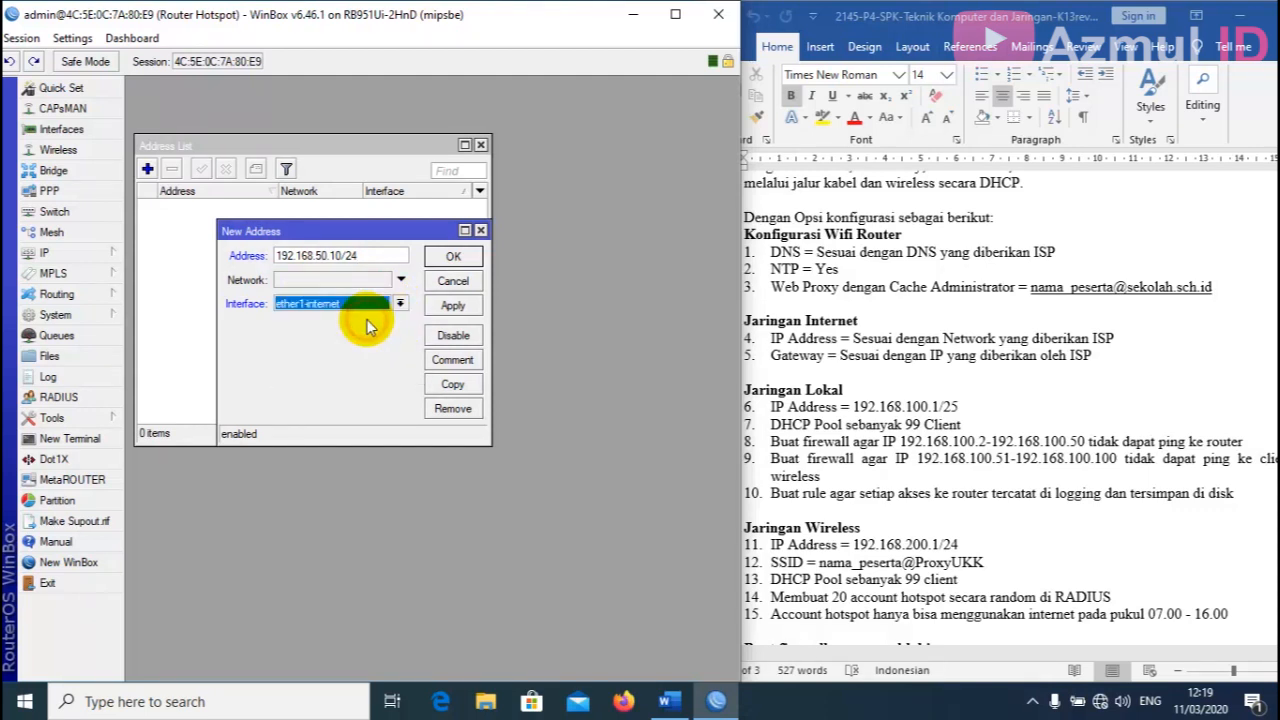
left_click(450, 309)
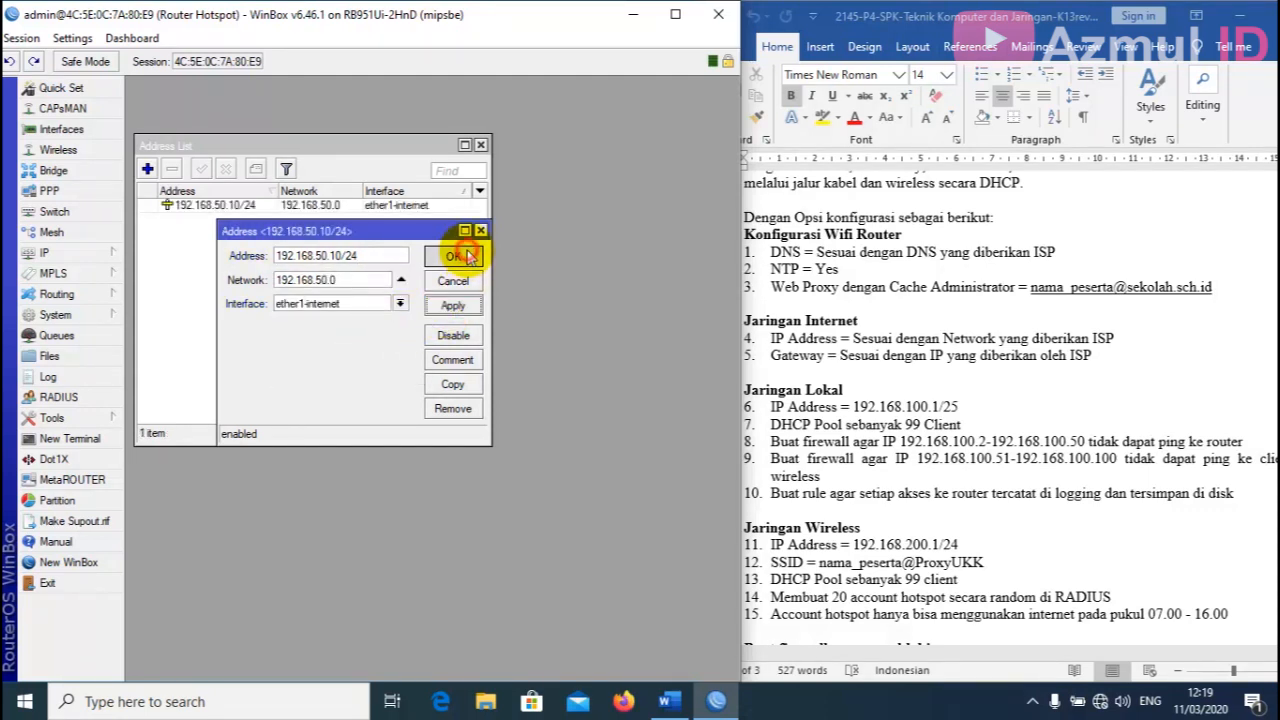
left_click(452, 256)
Add IP address 192.168.100.1/25 on ether2-Jaringan Kabel.
left_click(147, 170)
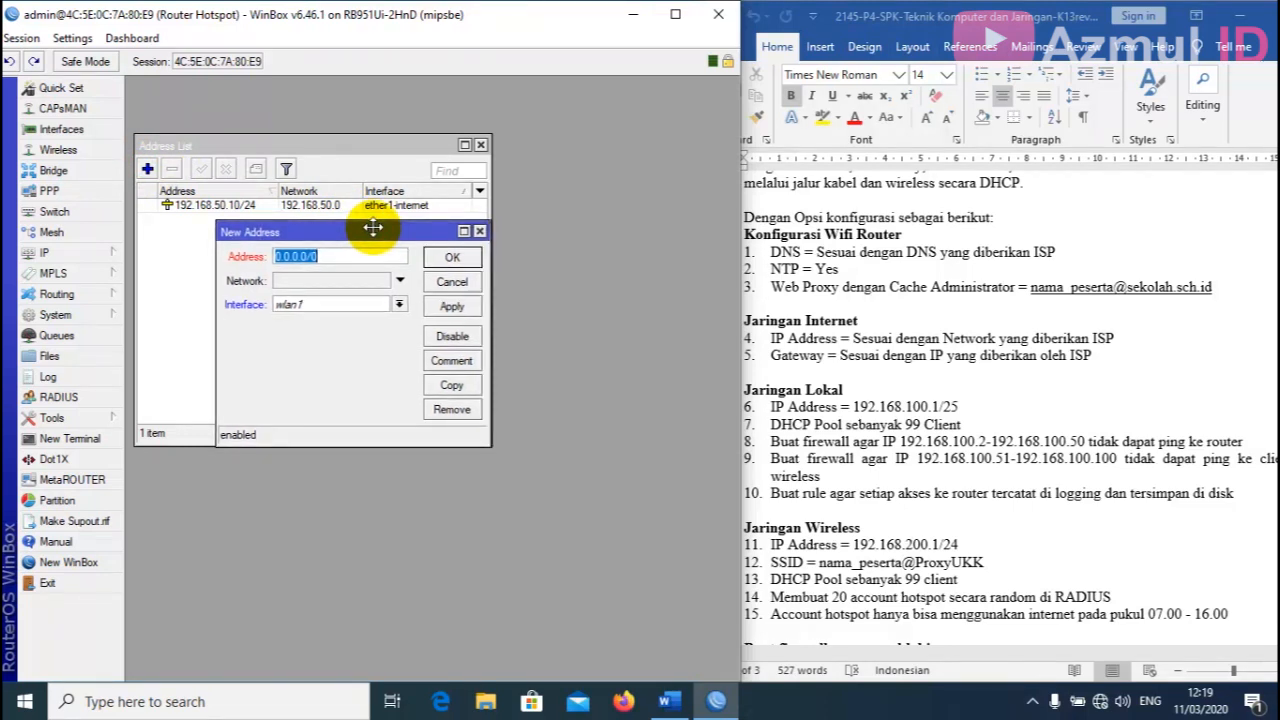
scroll(862, 403, "down", 1)
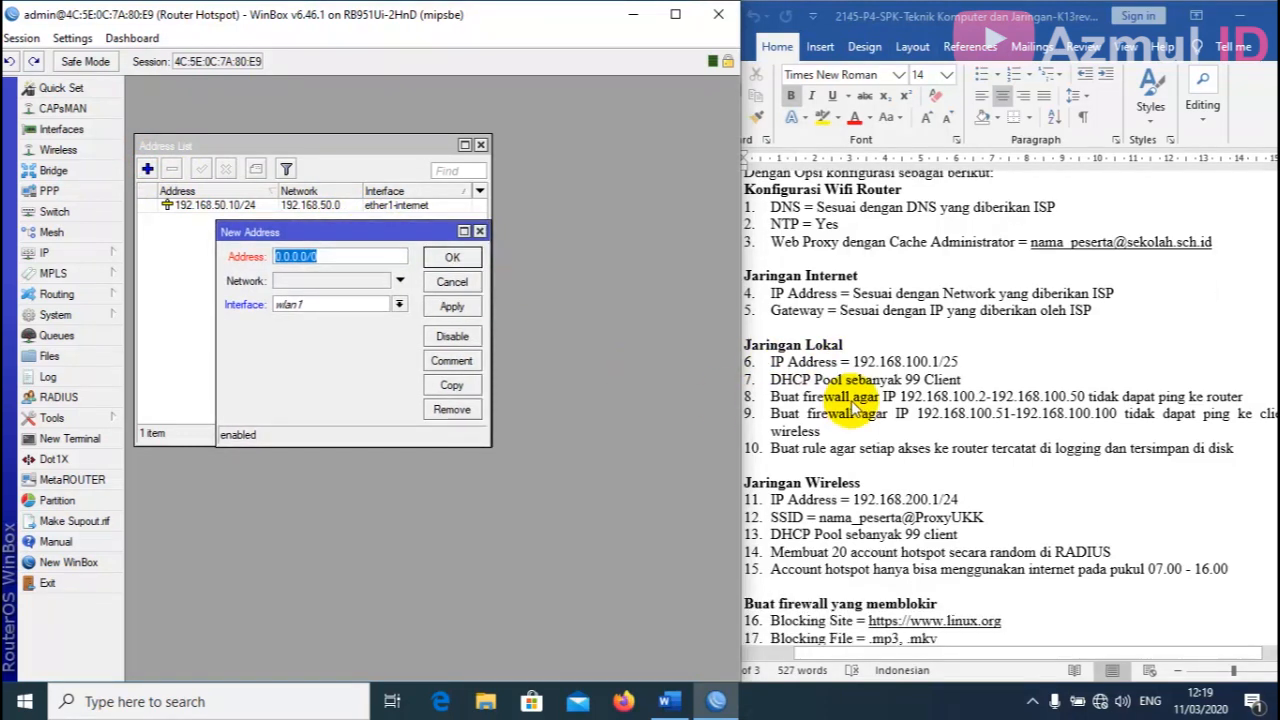
scroll(895, 398, "down", 1)
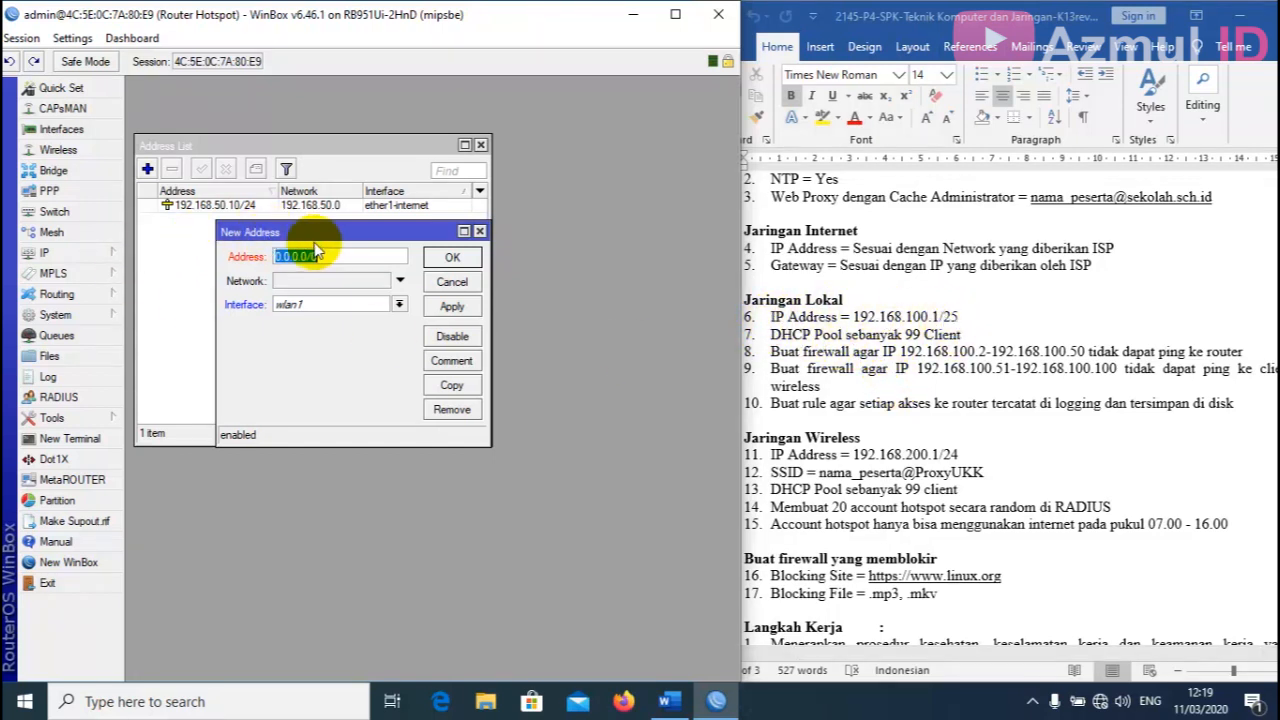
type("192.168.100.1/25")
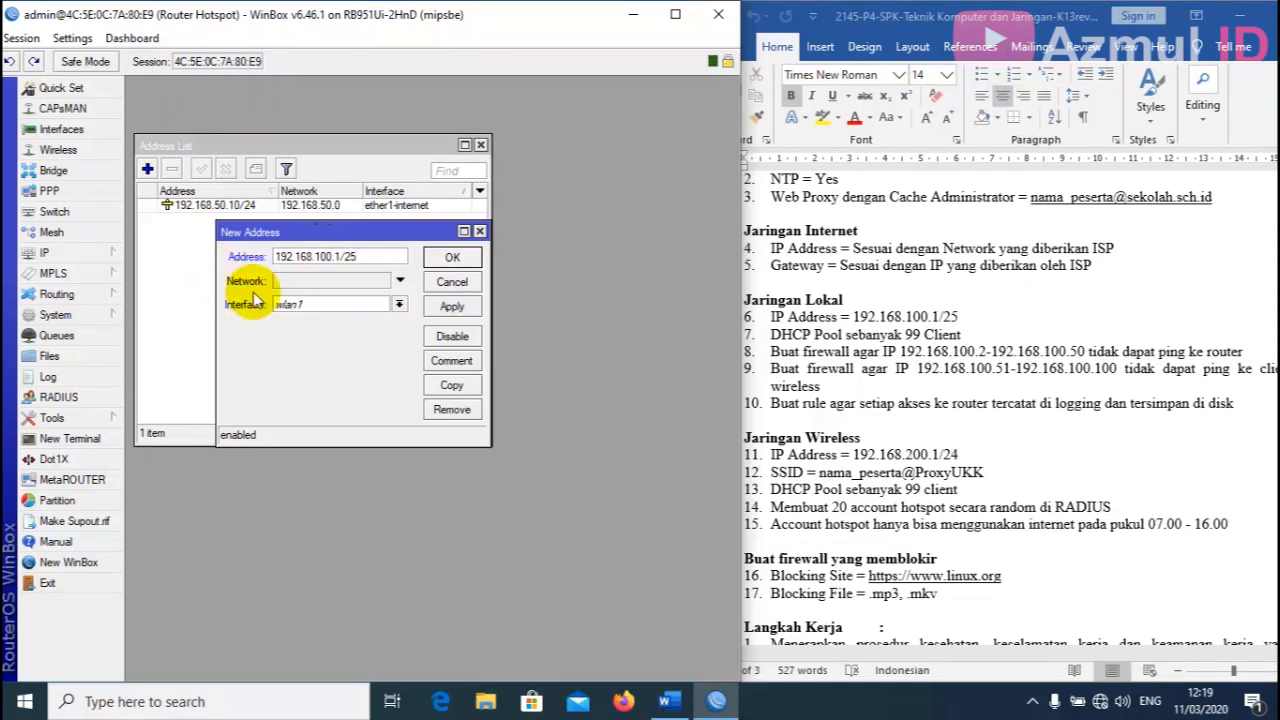
left_click(399, 304)
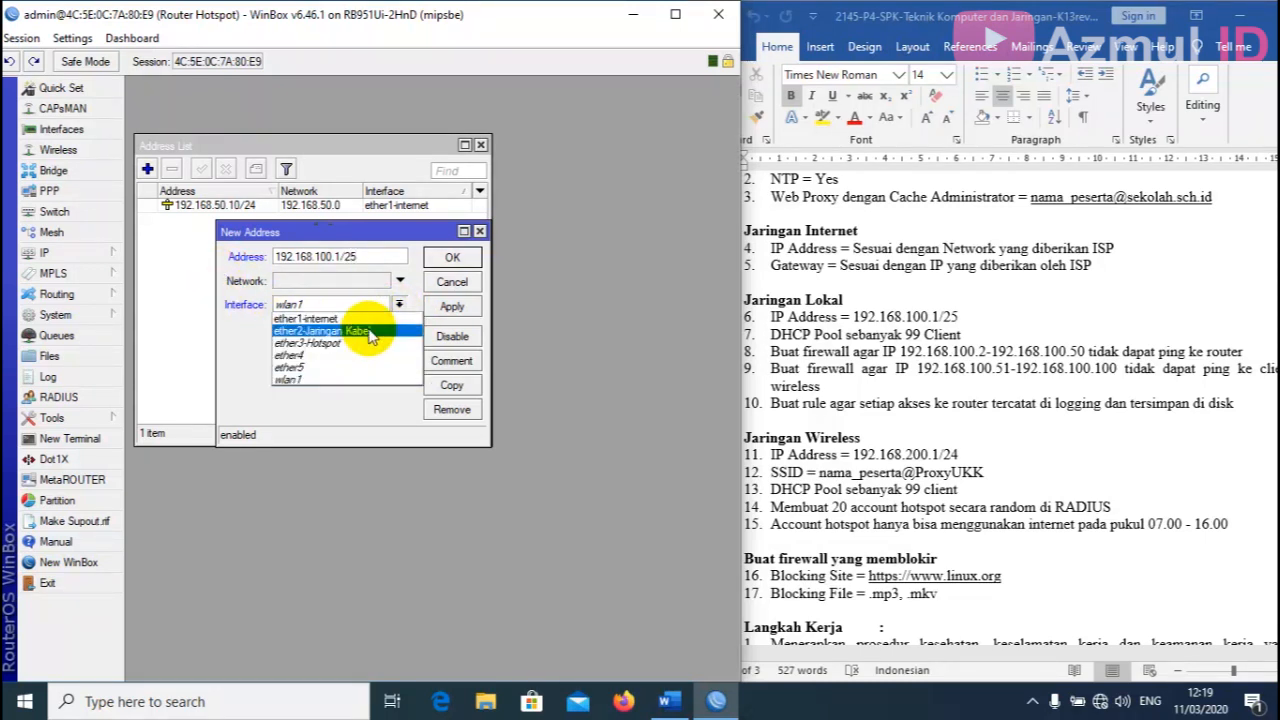
left_click(370, 333)
left_click(452, 306)
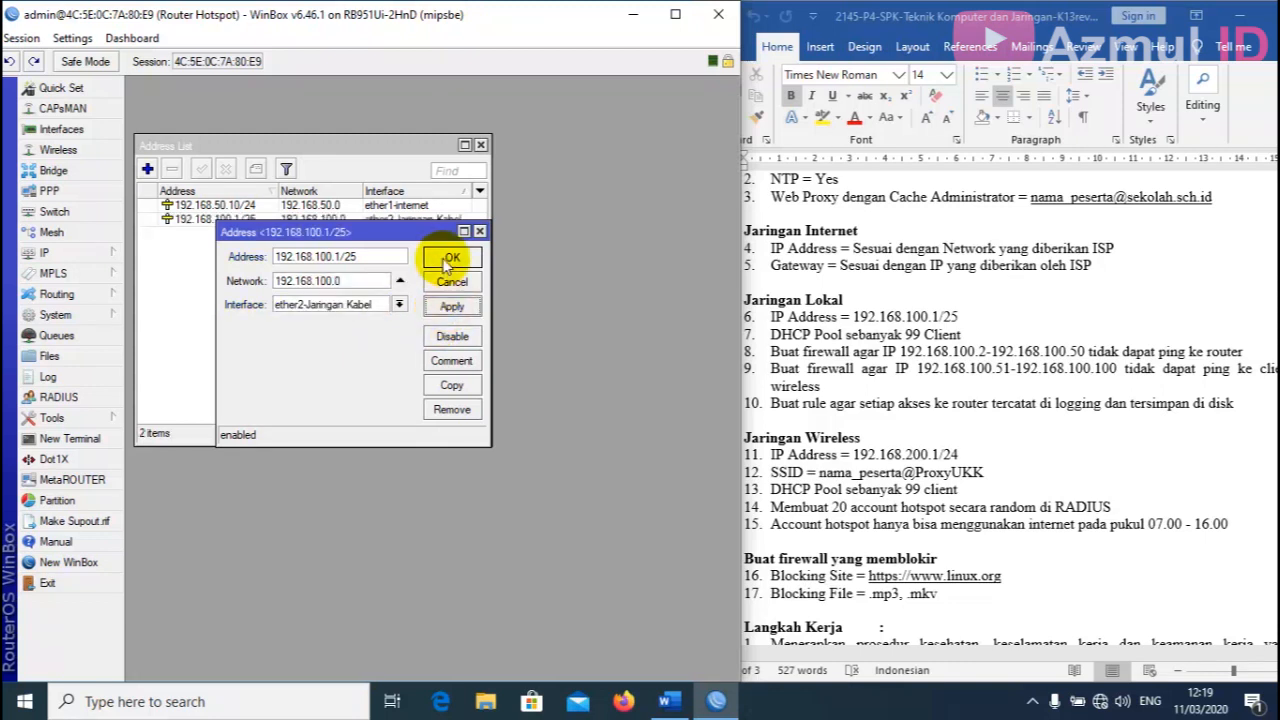
left_click(449, 259)
Add IP address 192.168.200.1/24 on ether3-Hotspot.
left_click(147, 169)
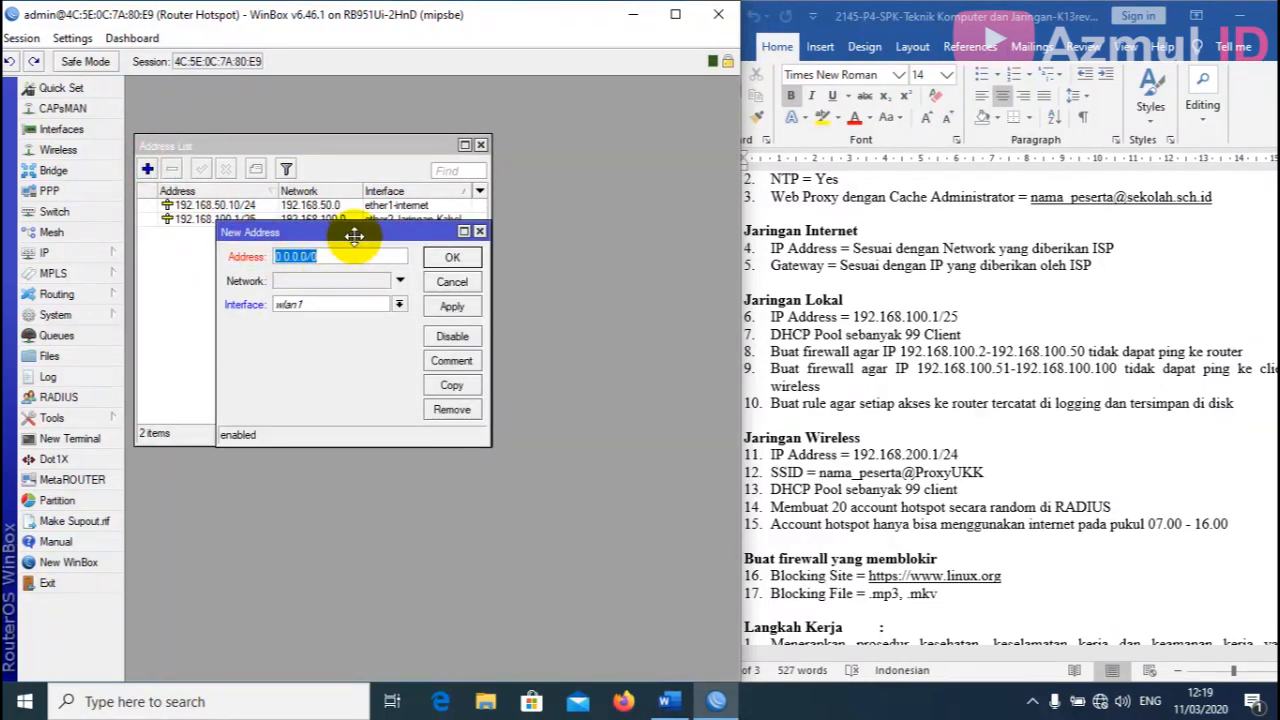
scroll(878, 490, "down", 2)
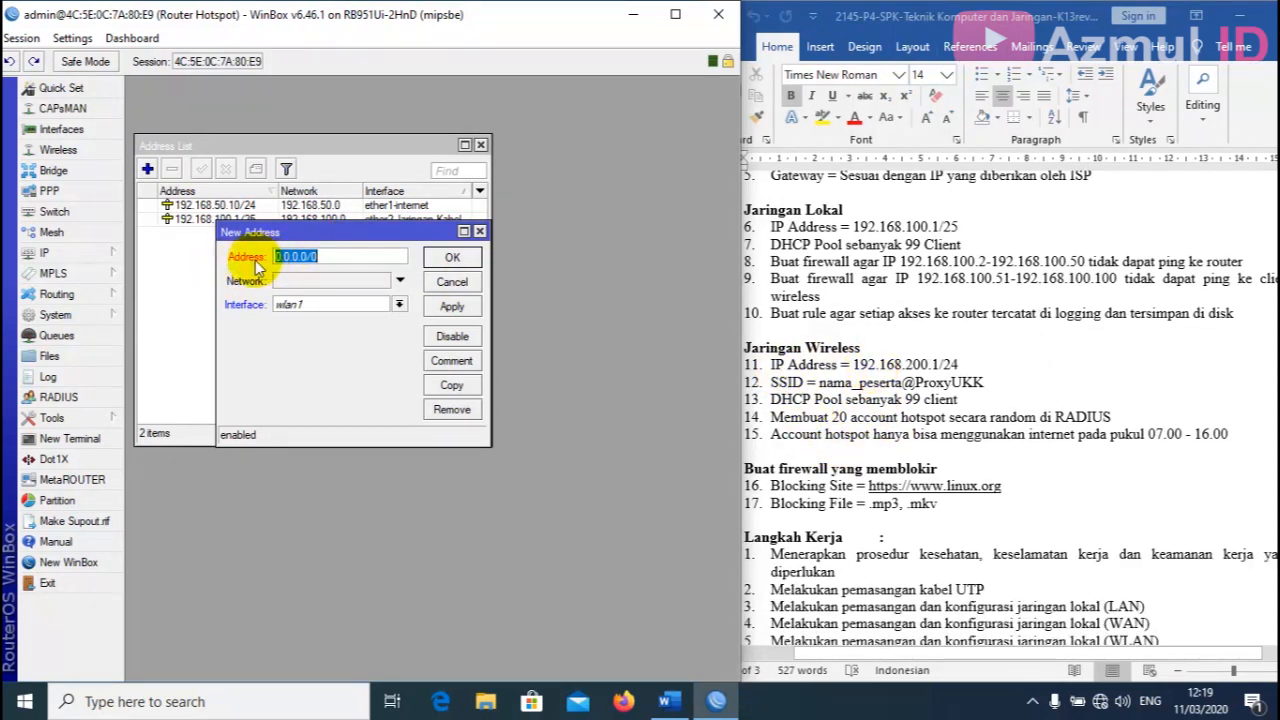
type("192.168.200.1/")
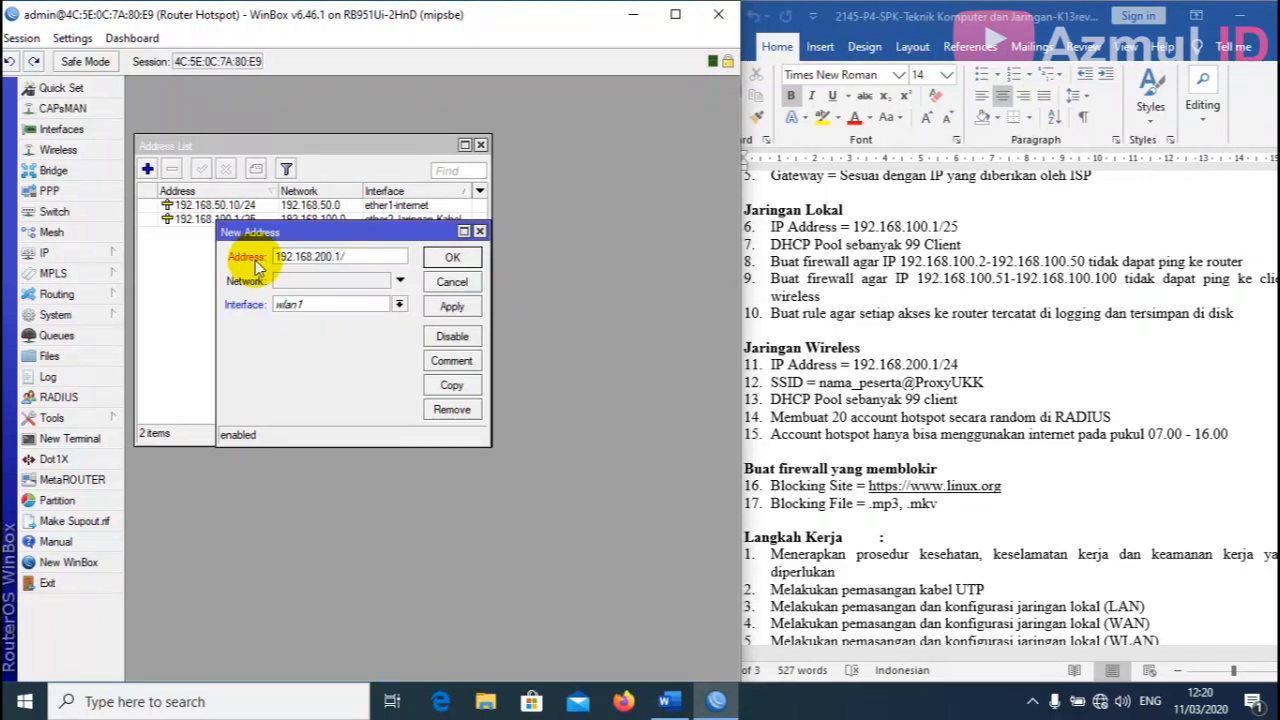
type("24")
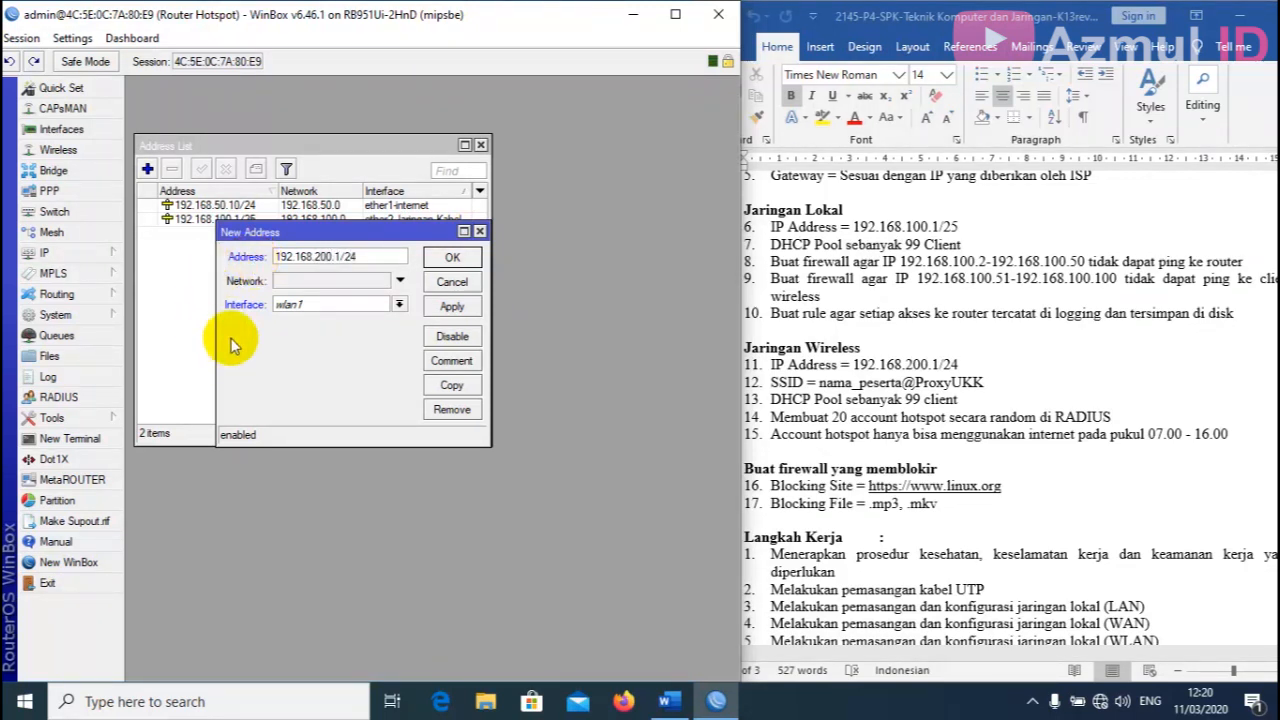
left_click(399, 304)
left_click(358, 343)
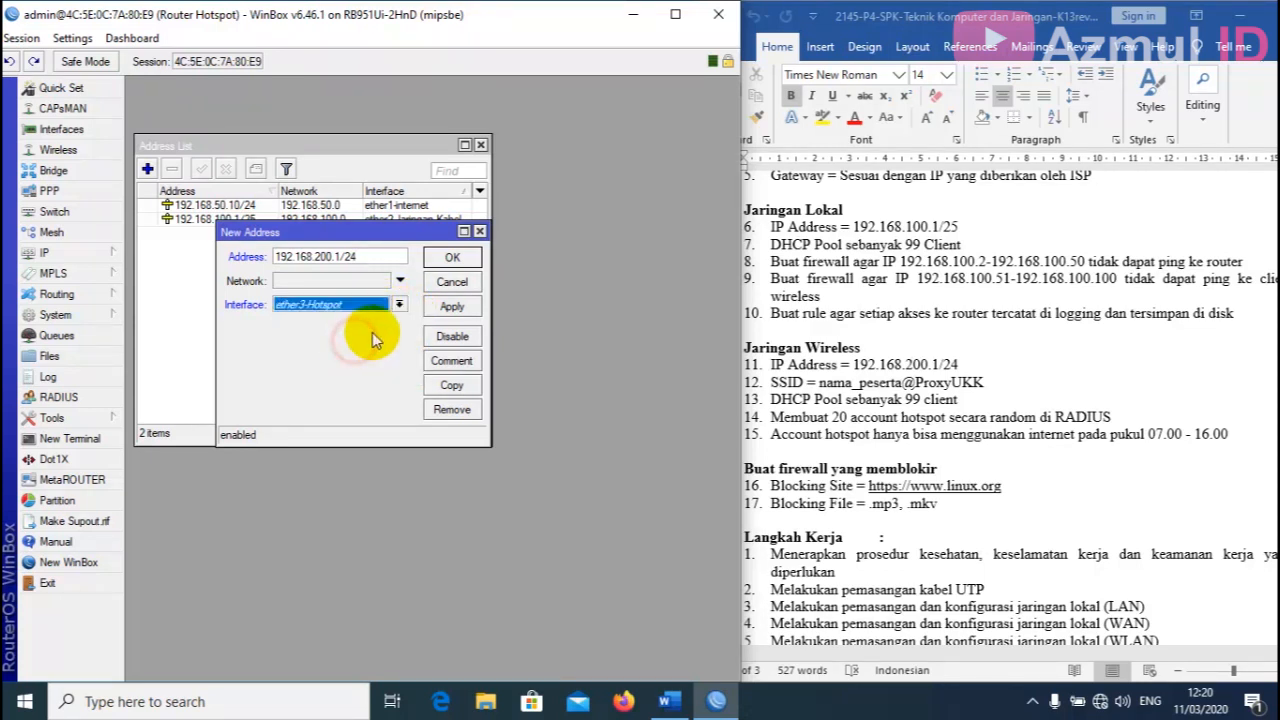
left_click(450, 307)
left_click(452, 258)
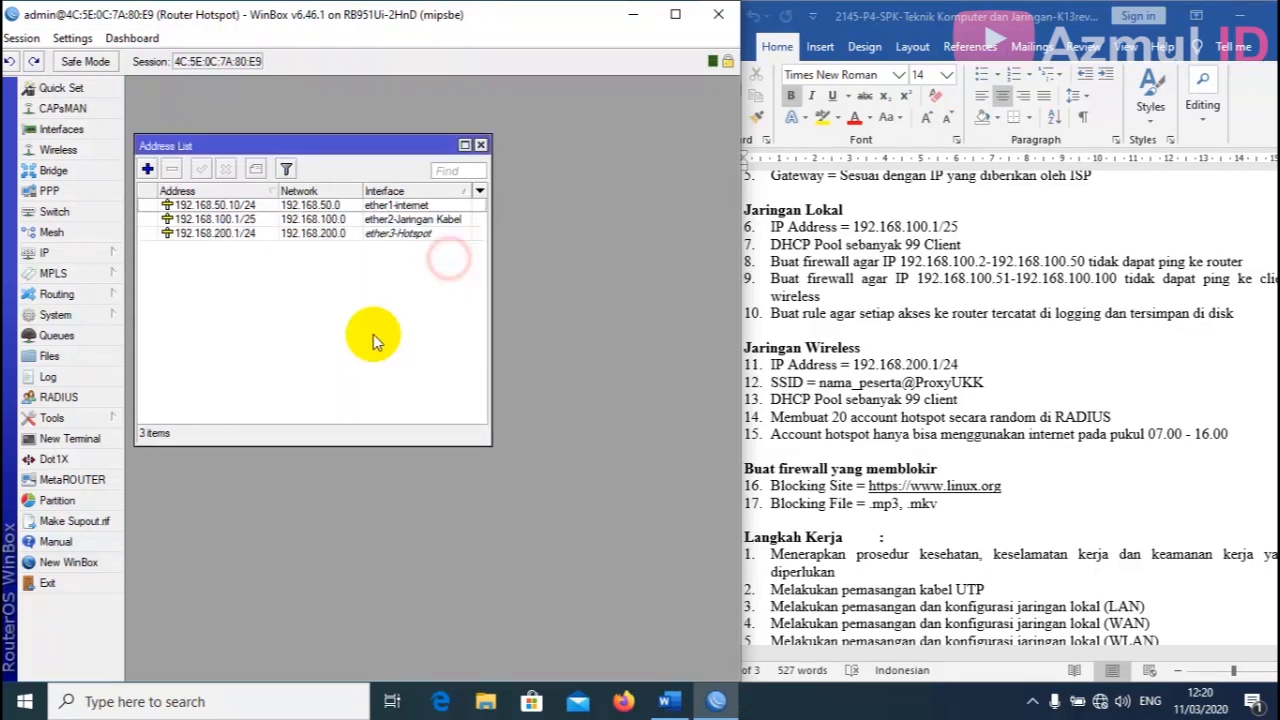
left_click(481, 146)
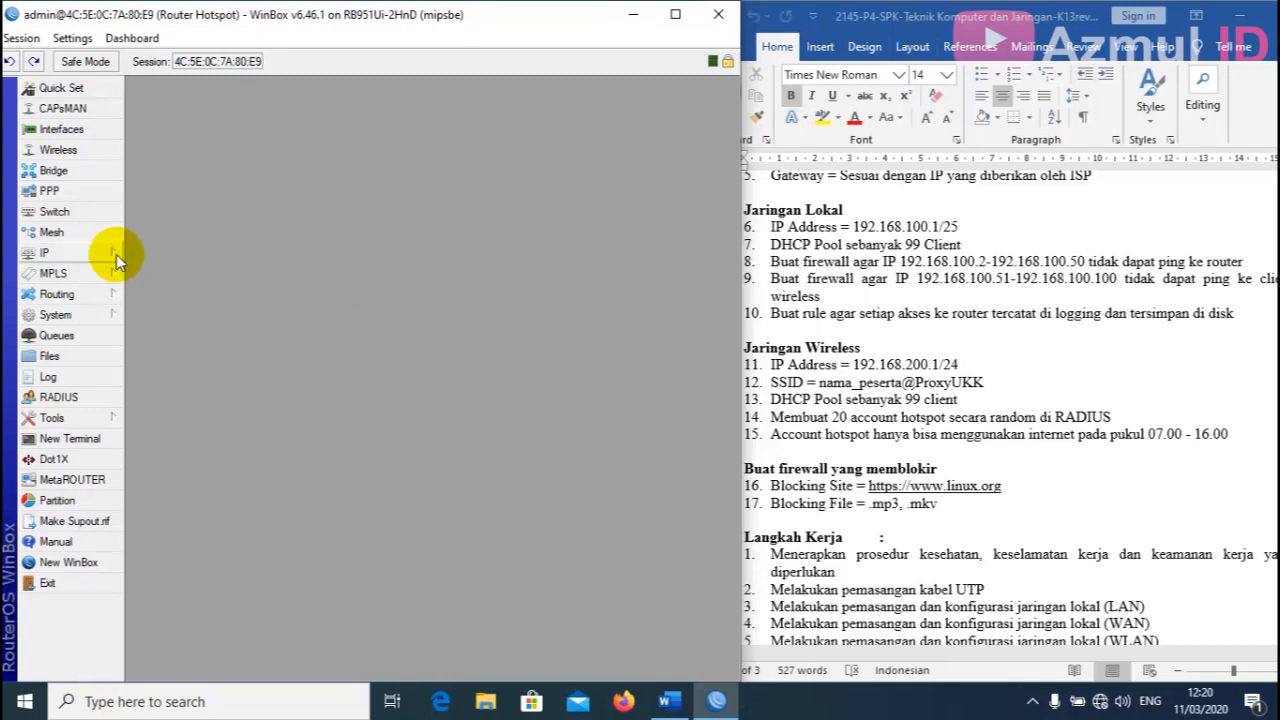
left_click(55, 254)
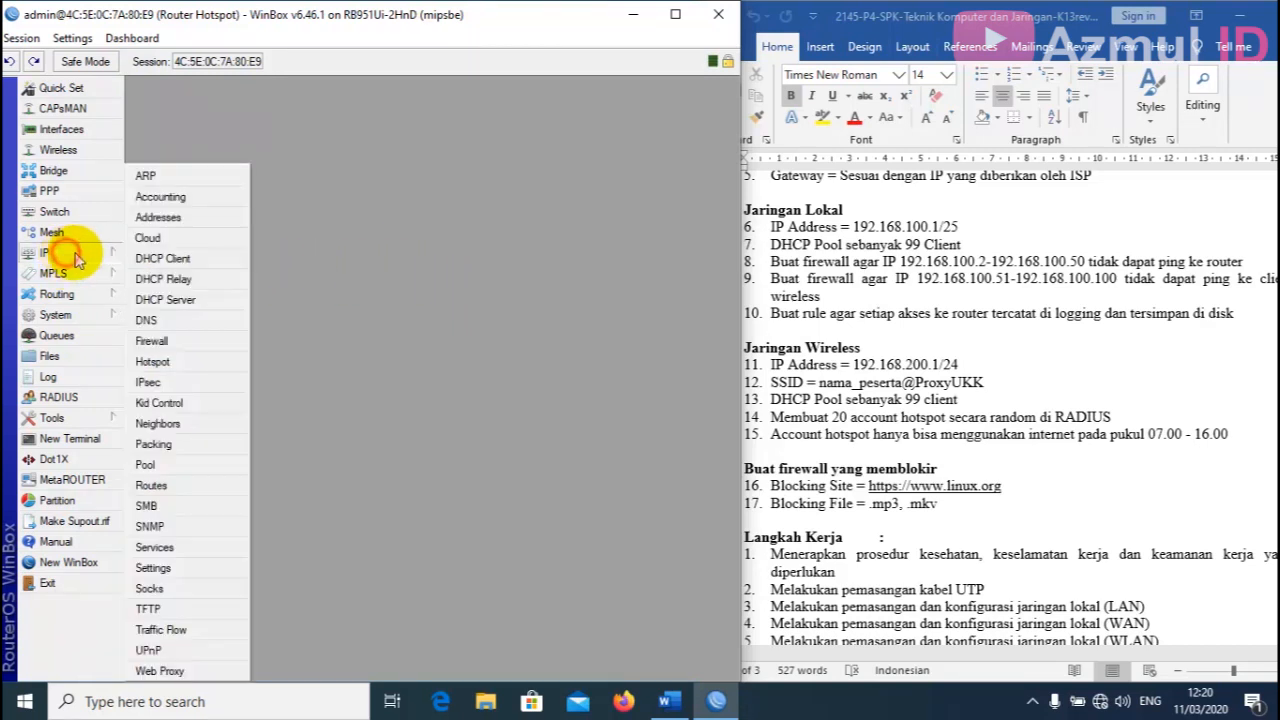
Add a default route 0.0.0.0/0 with gateway 192.168.50.1.
left_click(166, 486)
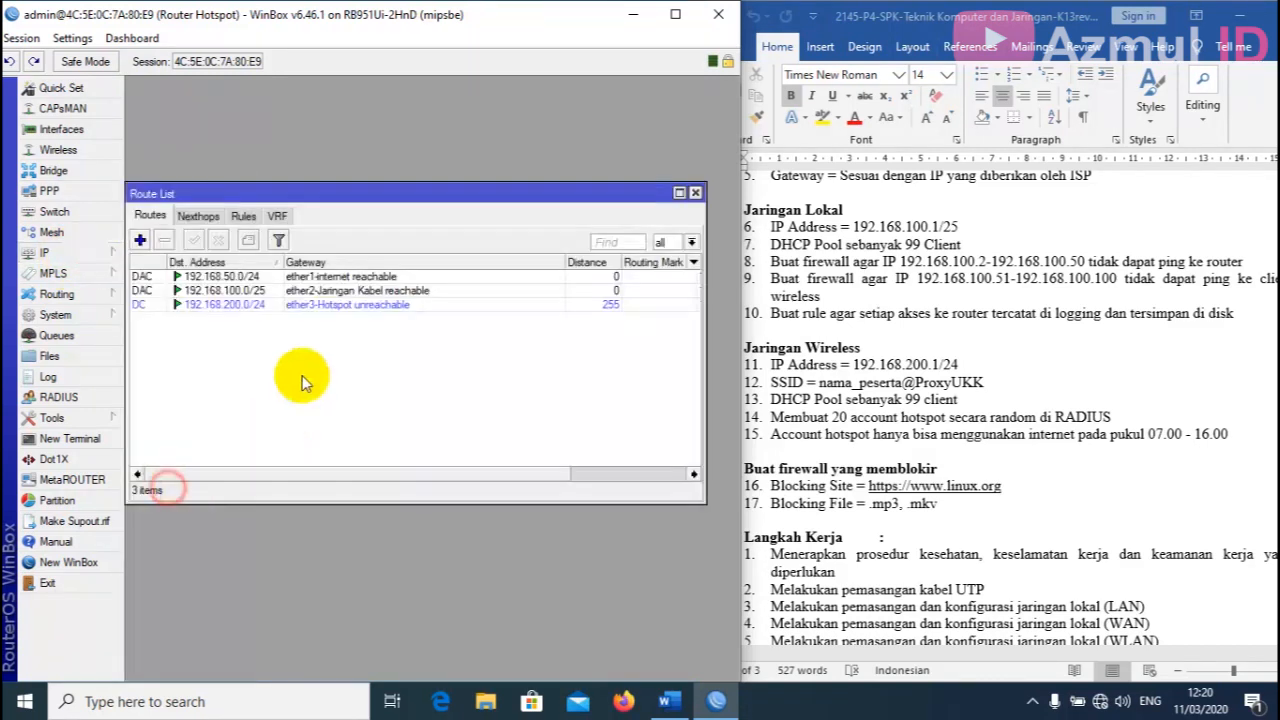
left_click(140, 240)
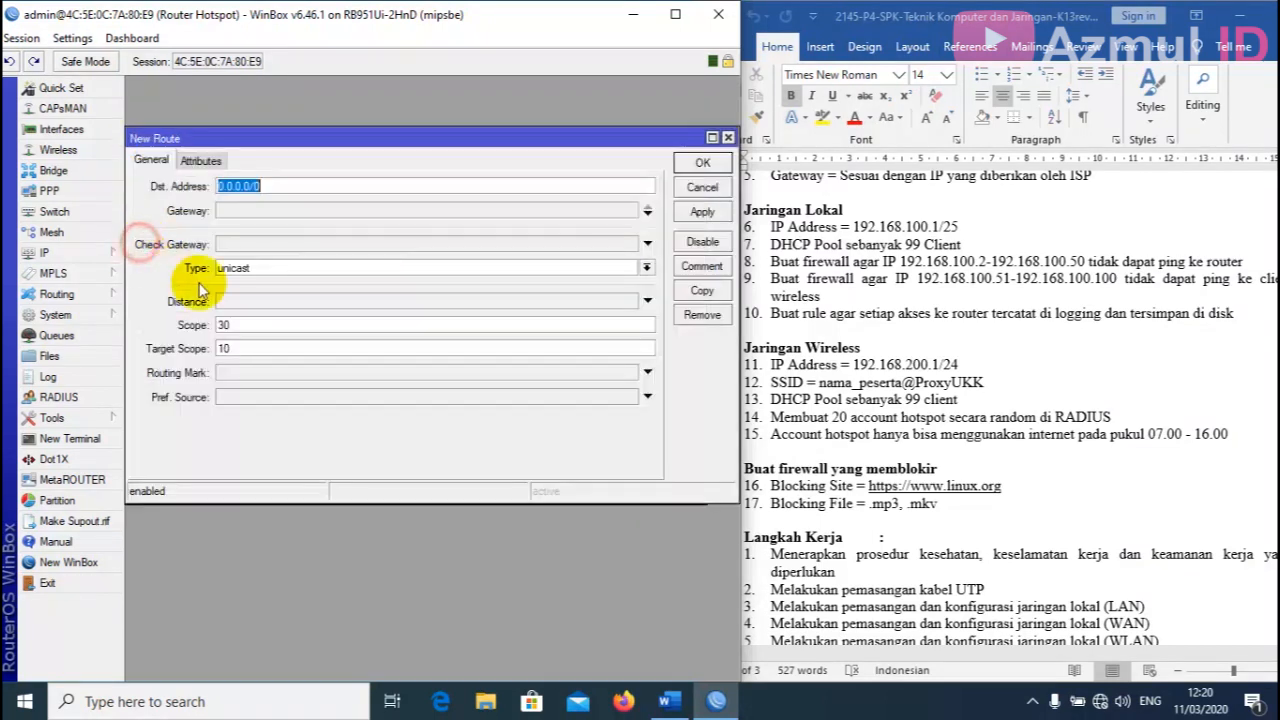
left_click(234, 213)
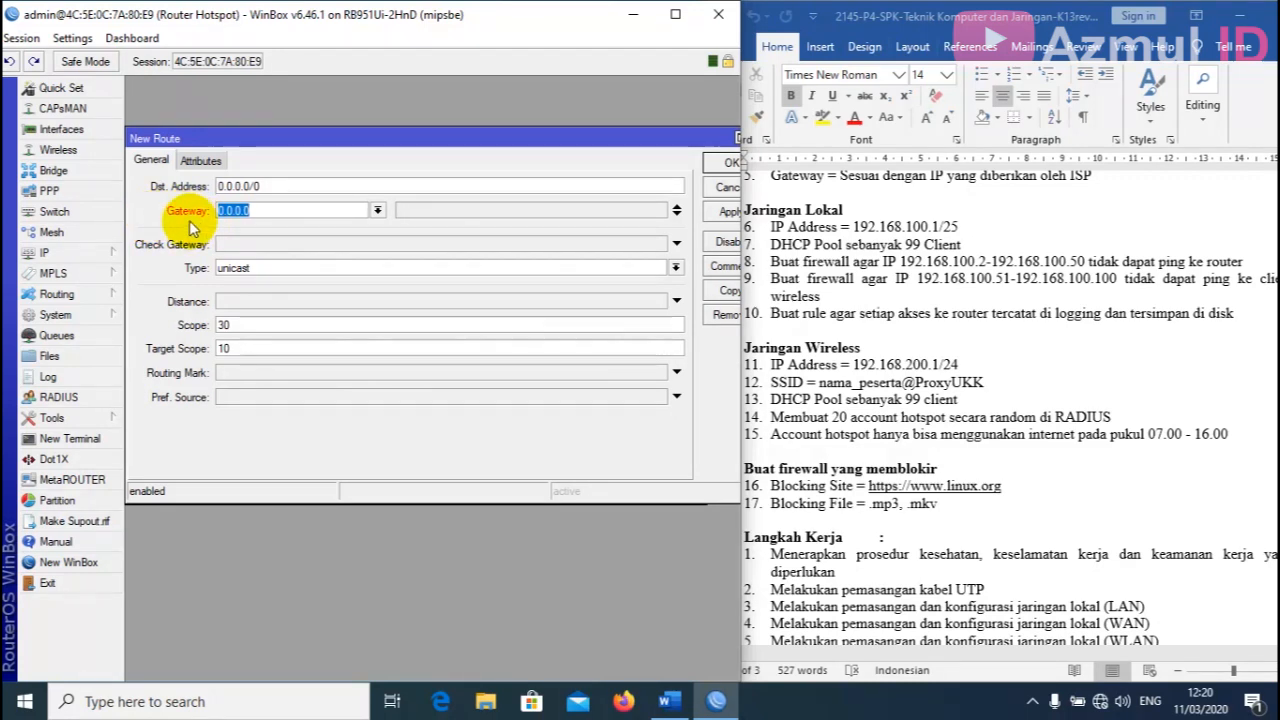
type("192.168.50.1")
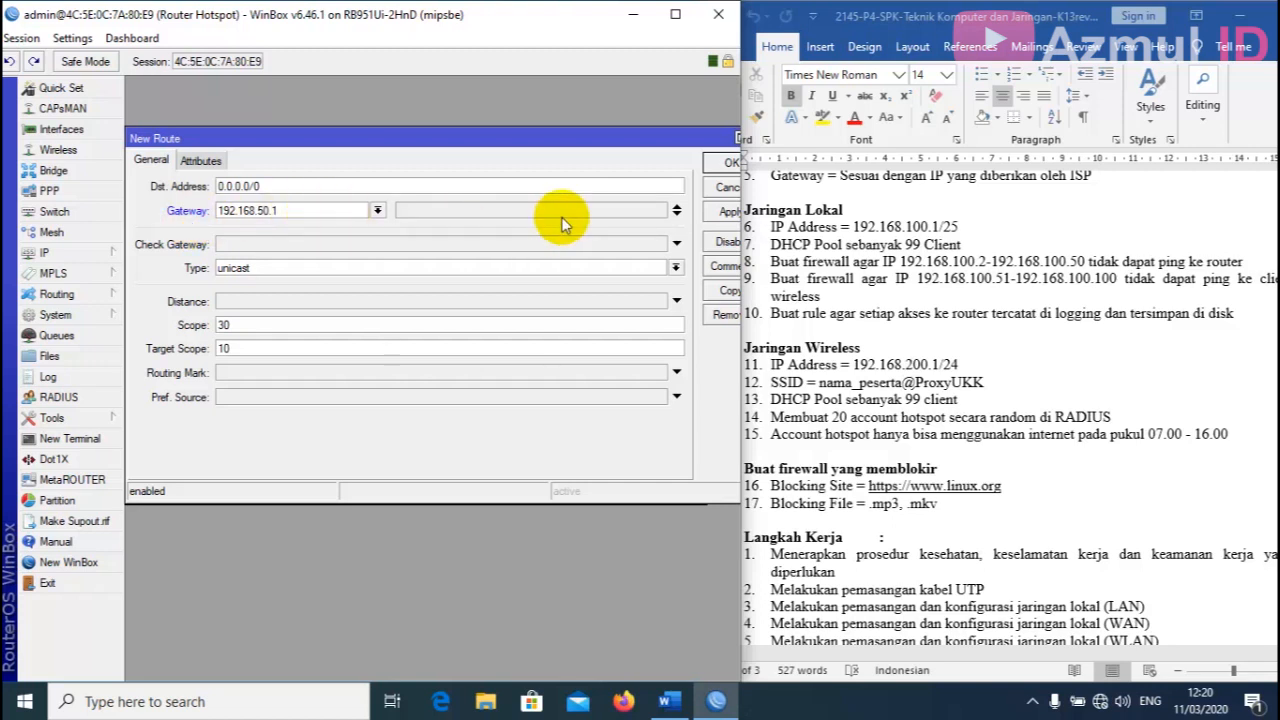
left_click(712, 212)
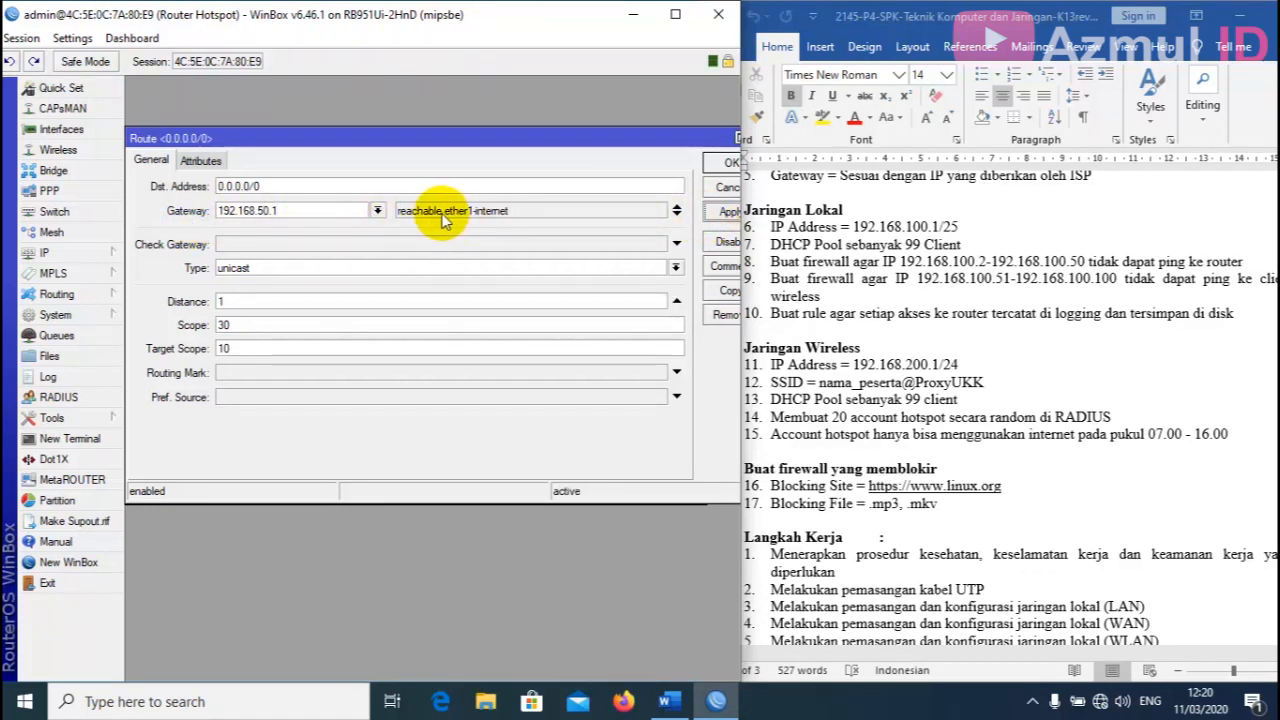
left_click(726, 165)
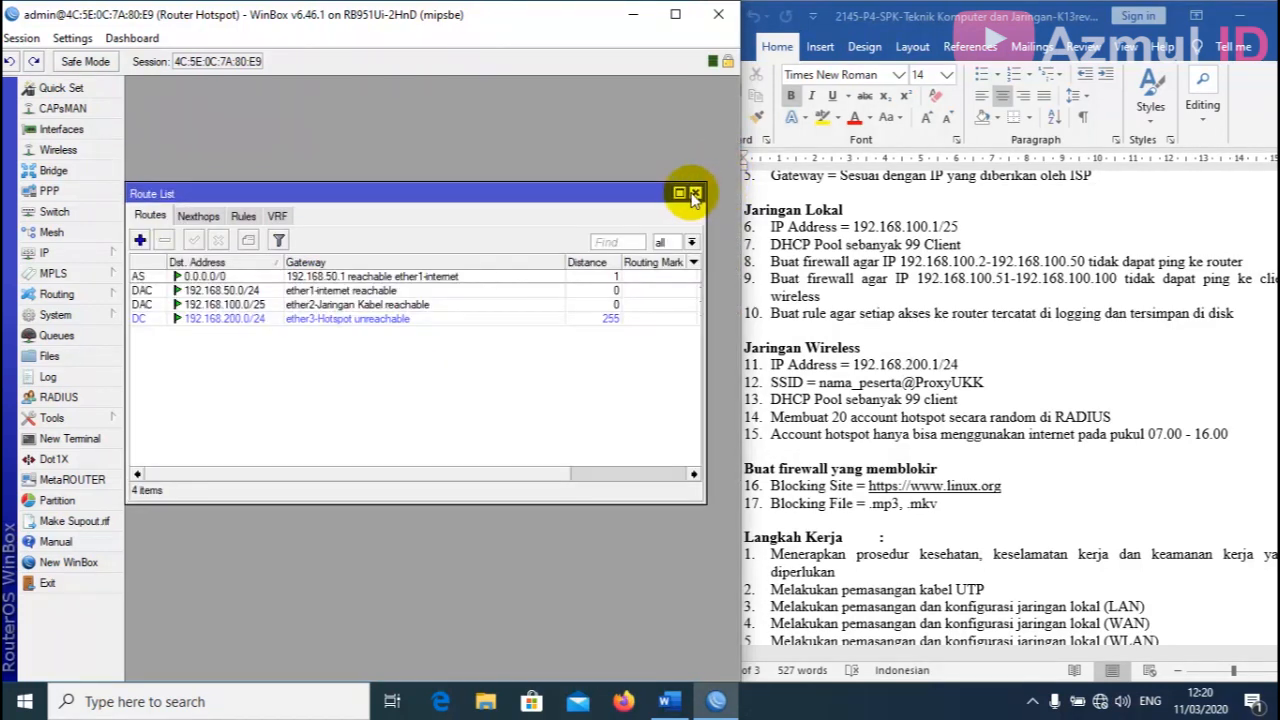
left_click(687, 192)
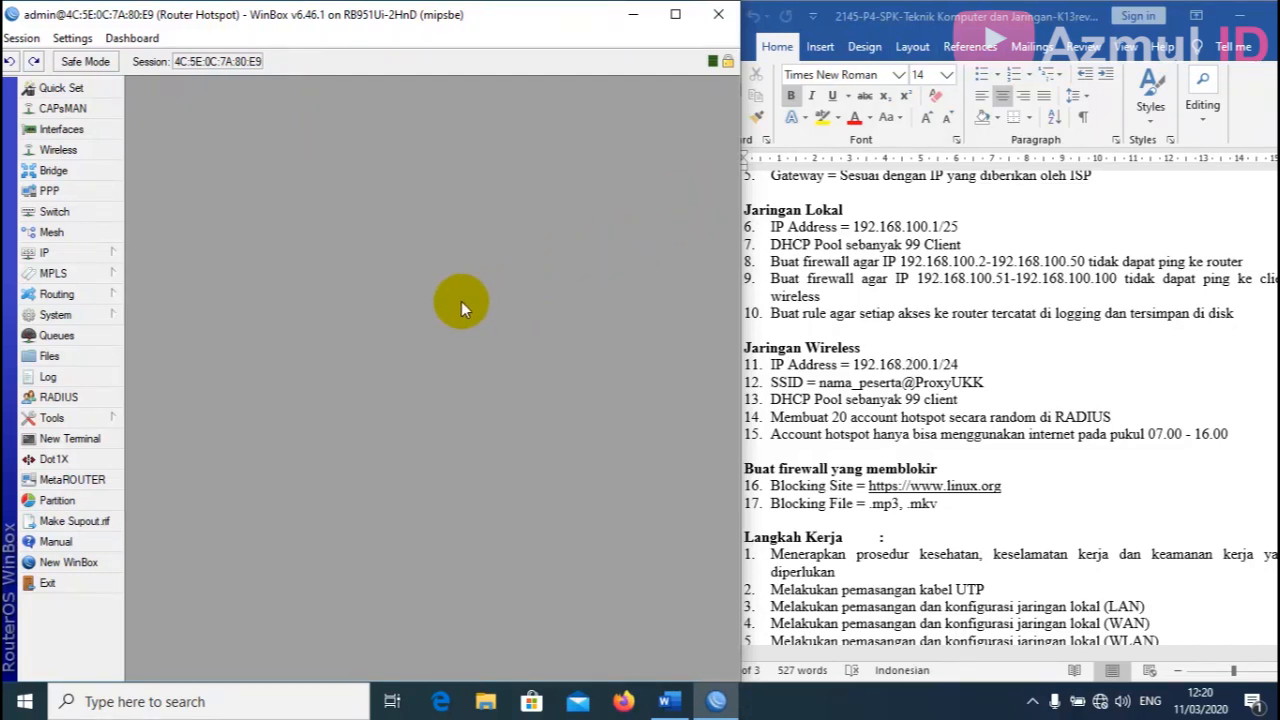
Set DNS servers 8.8.8.8 and 8.8.4.4 and allow remote requests.
left_click(76, 254)
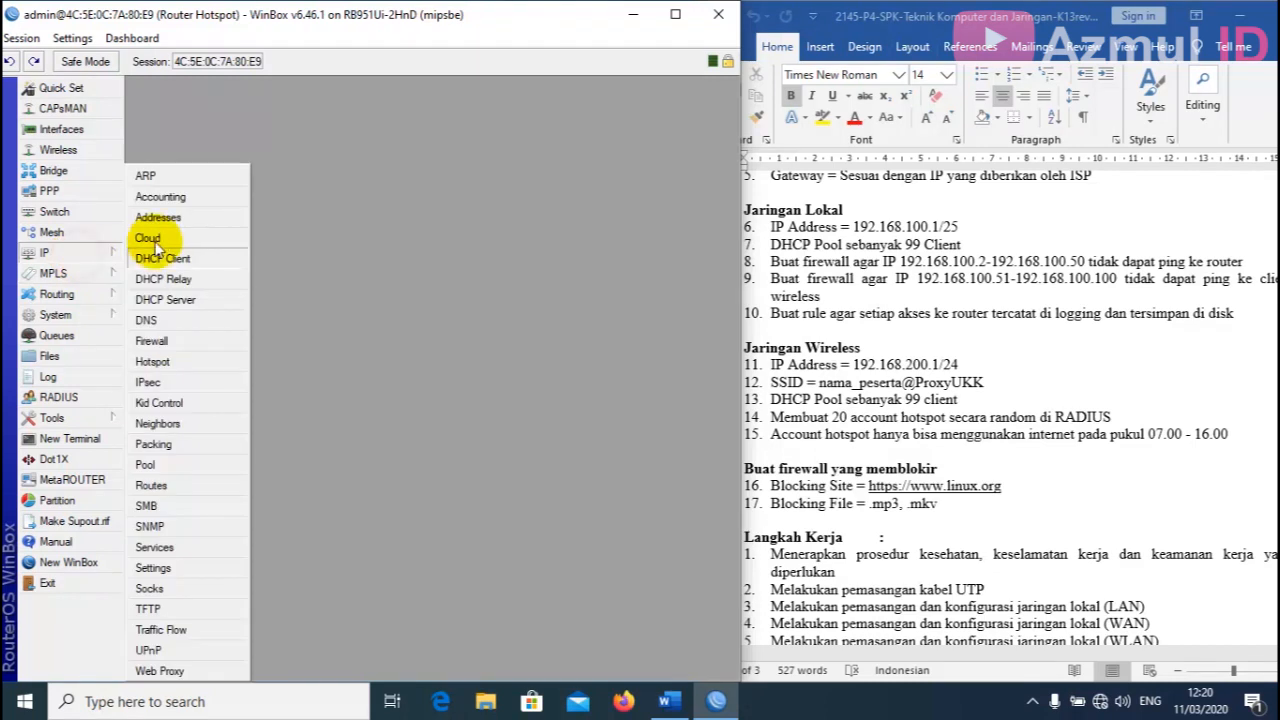
left_click(188, 324)
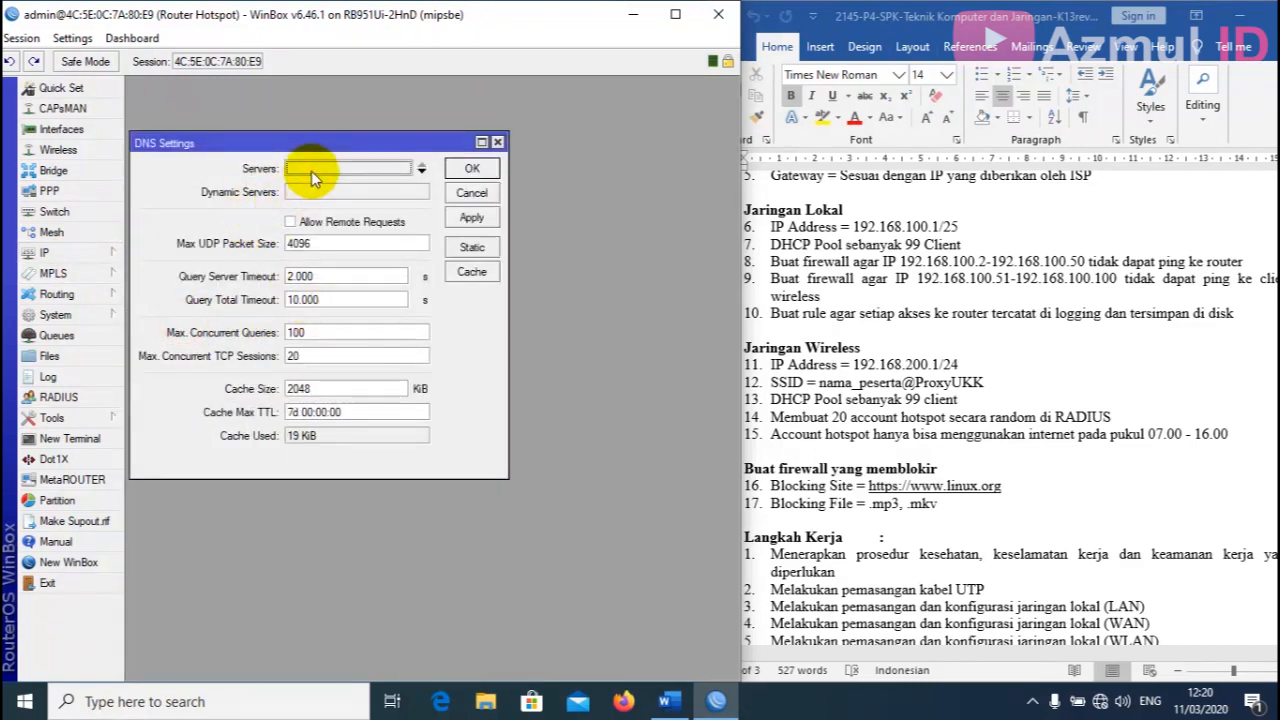
double_click(300, 168)
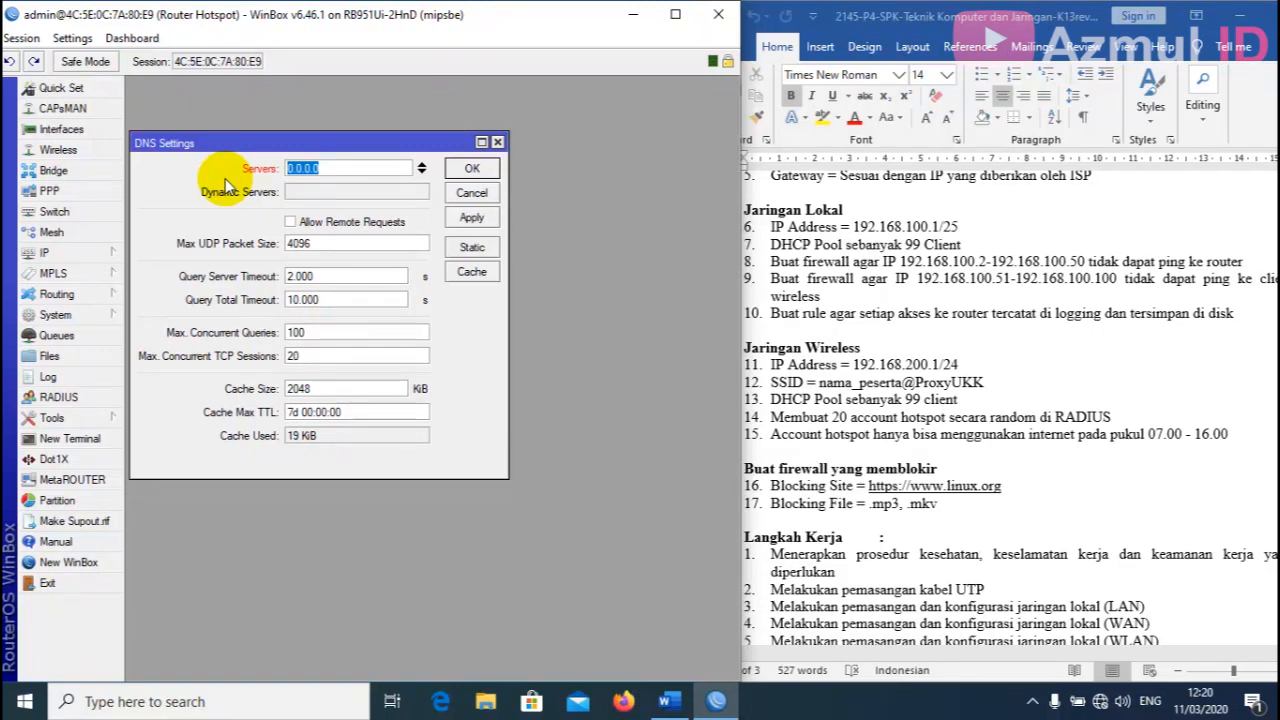
type("8.8.8.8")
left_click(421, 168)
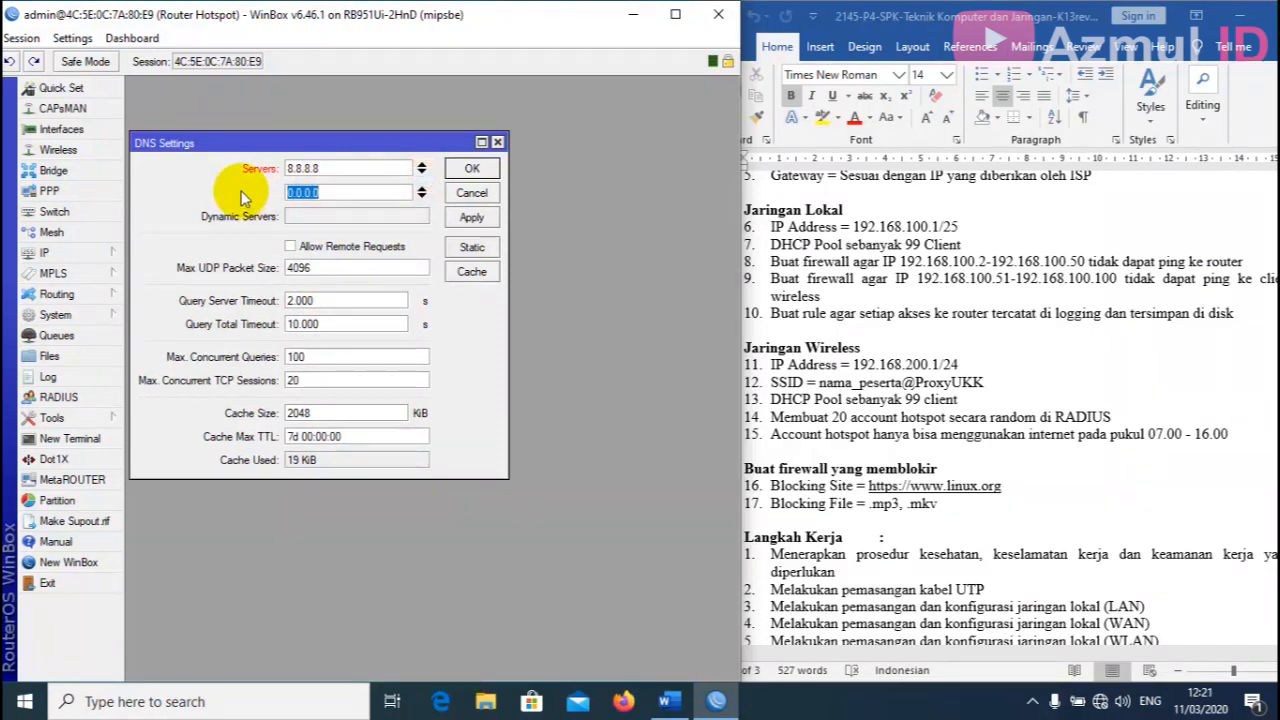
type("8.8.4.4")
left_click(290, 247)
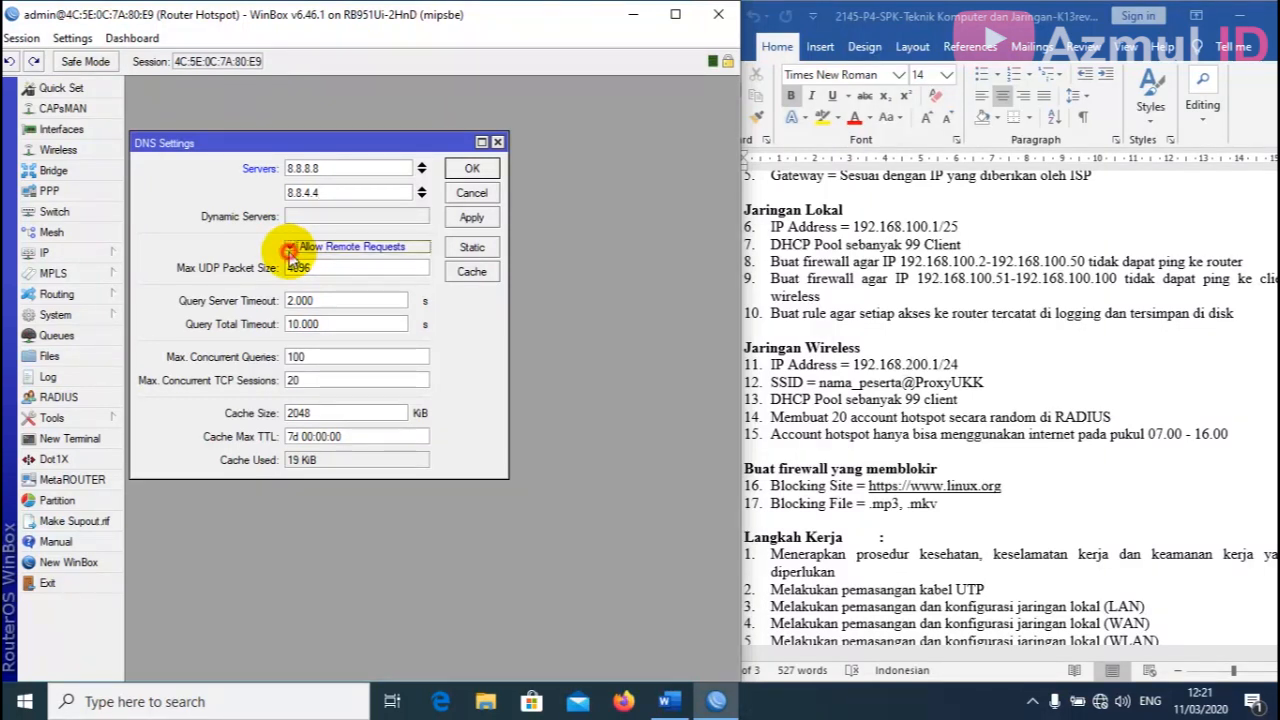
left_click(478, 222)
left_click(468, 170)
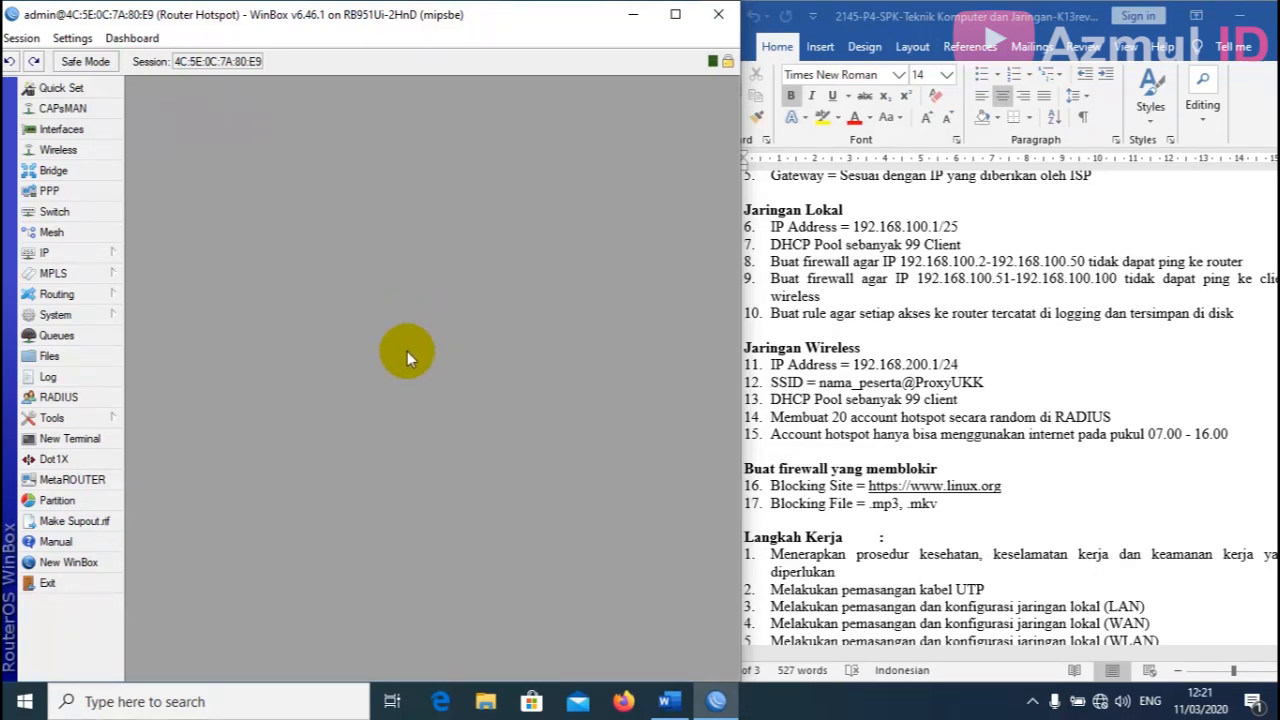
left_click(101, 439)
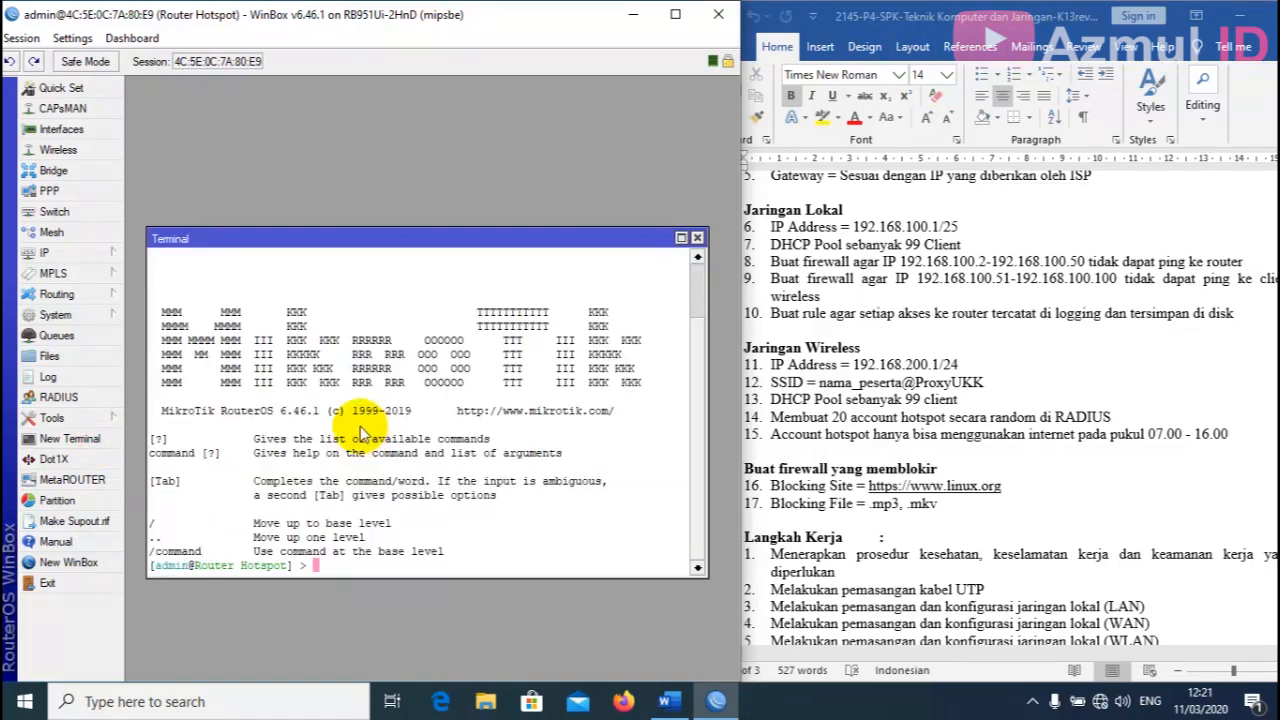
left_click_drag(398, 250, 391, 181)
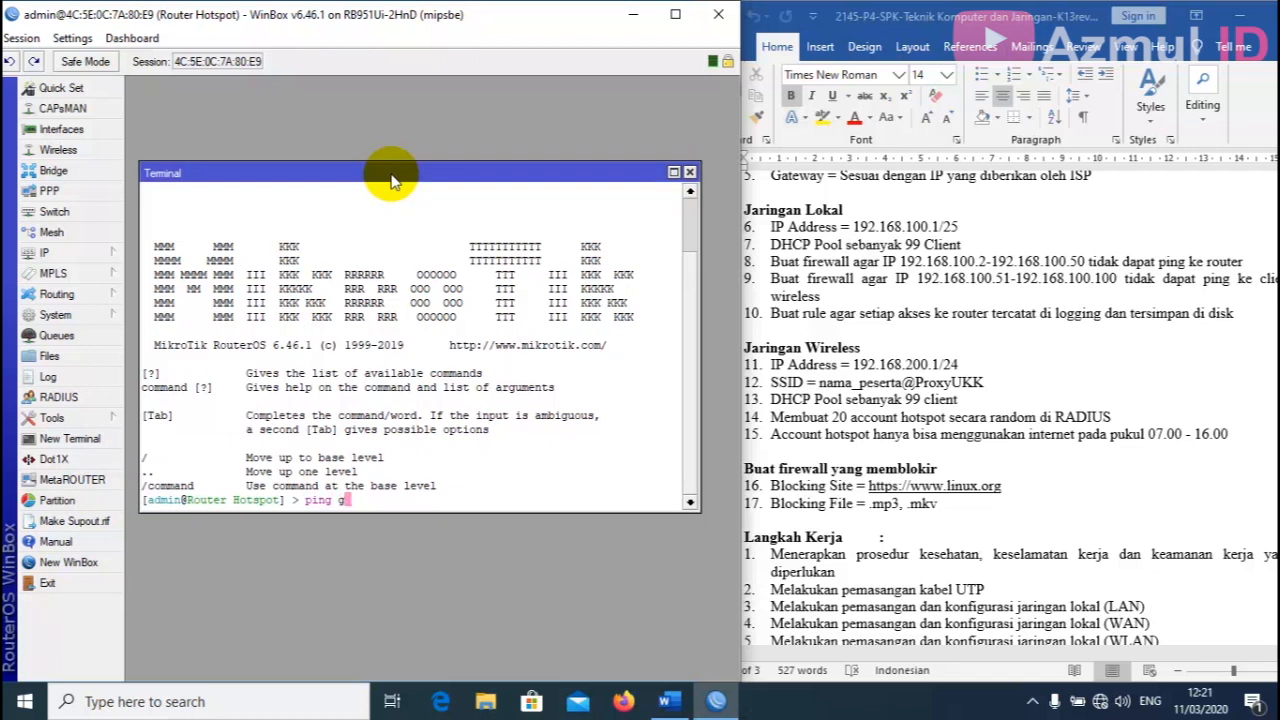
key("Return")
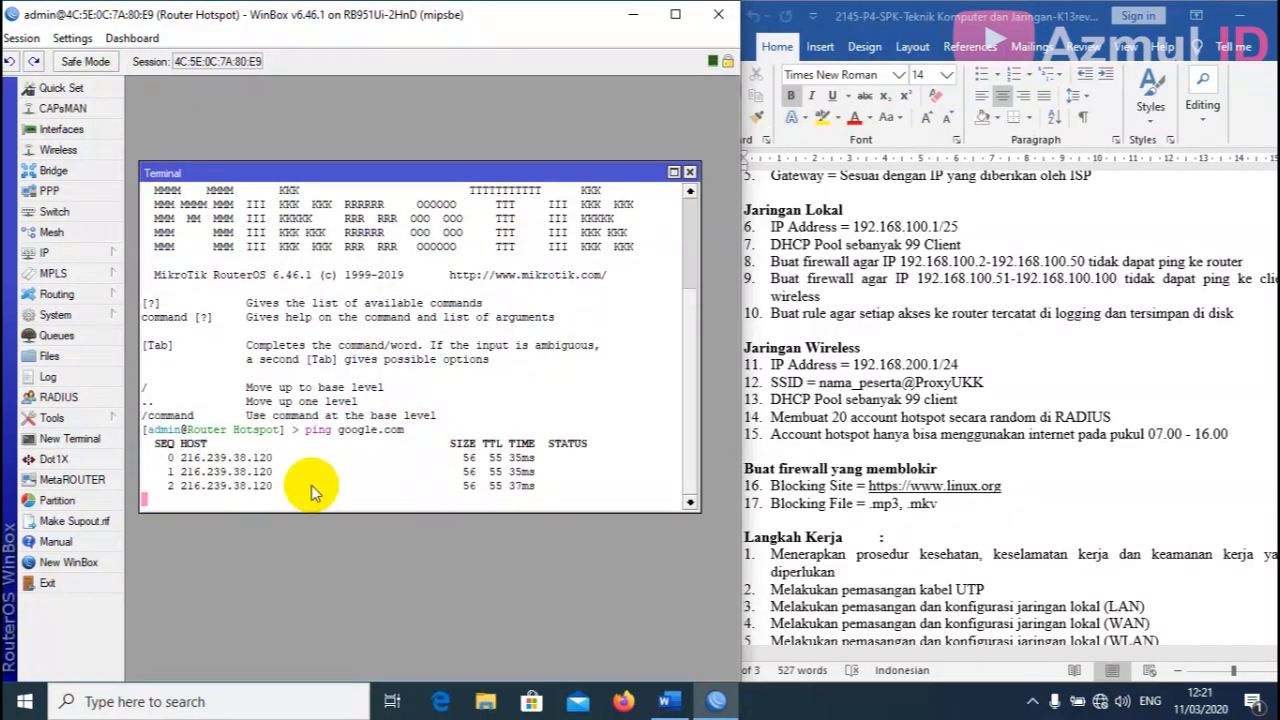
key("ctrl+c")
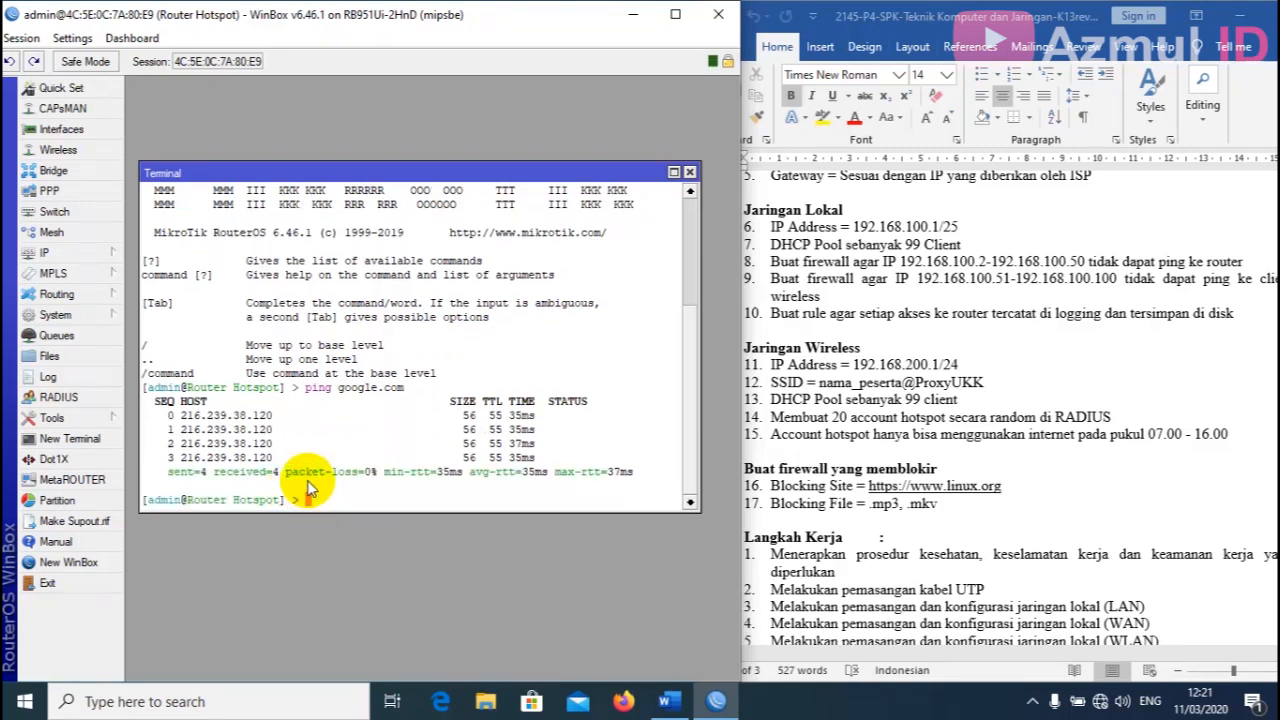
left_click(690, 172)
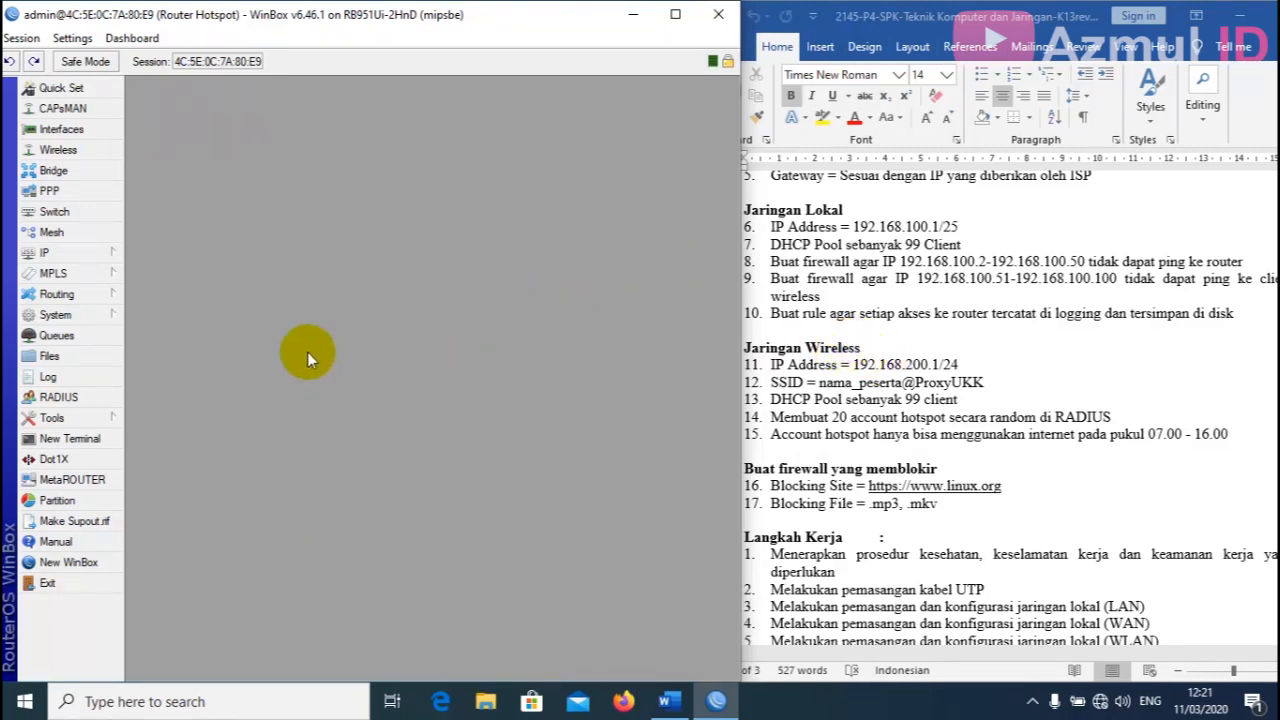
Create a new srcnat NAT rule with out-interface ether1-Internet.
left_click(100, 254)
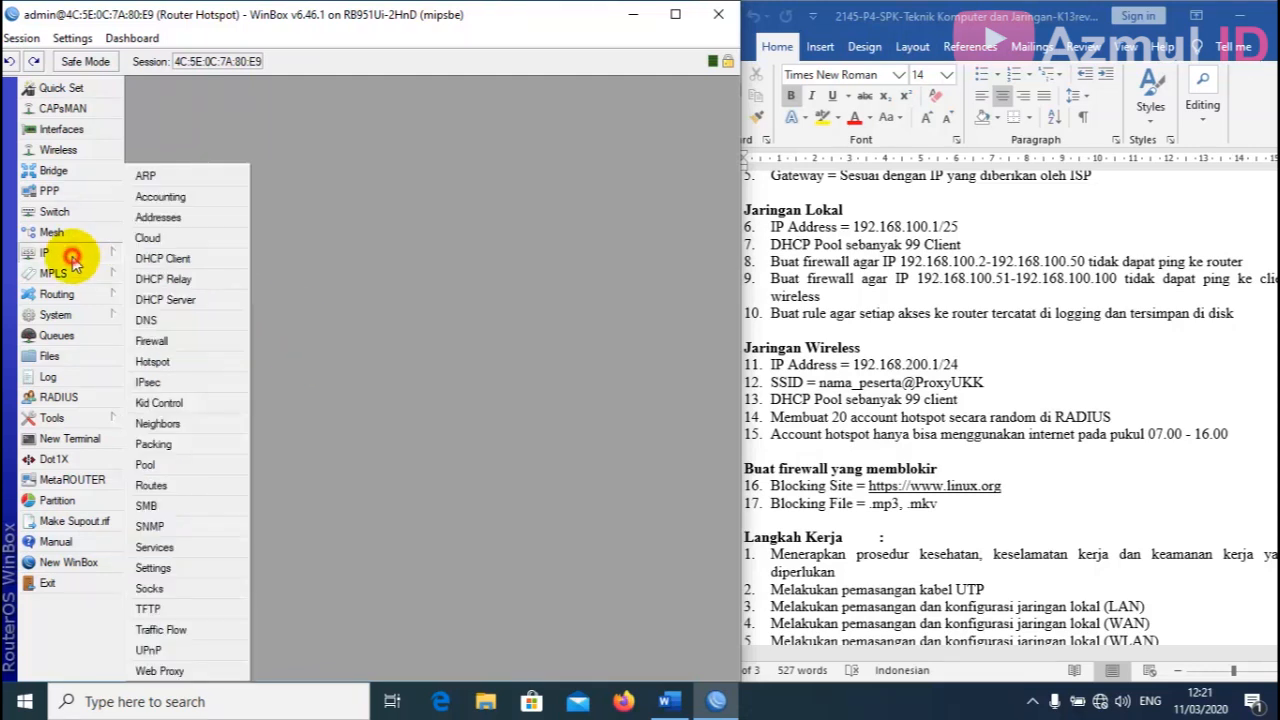
left_click(160, 340)
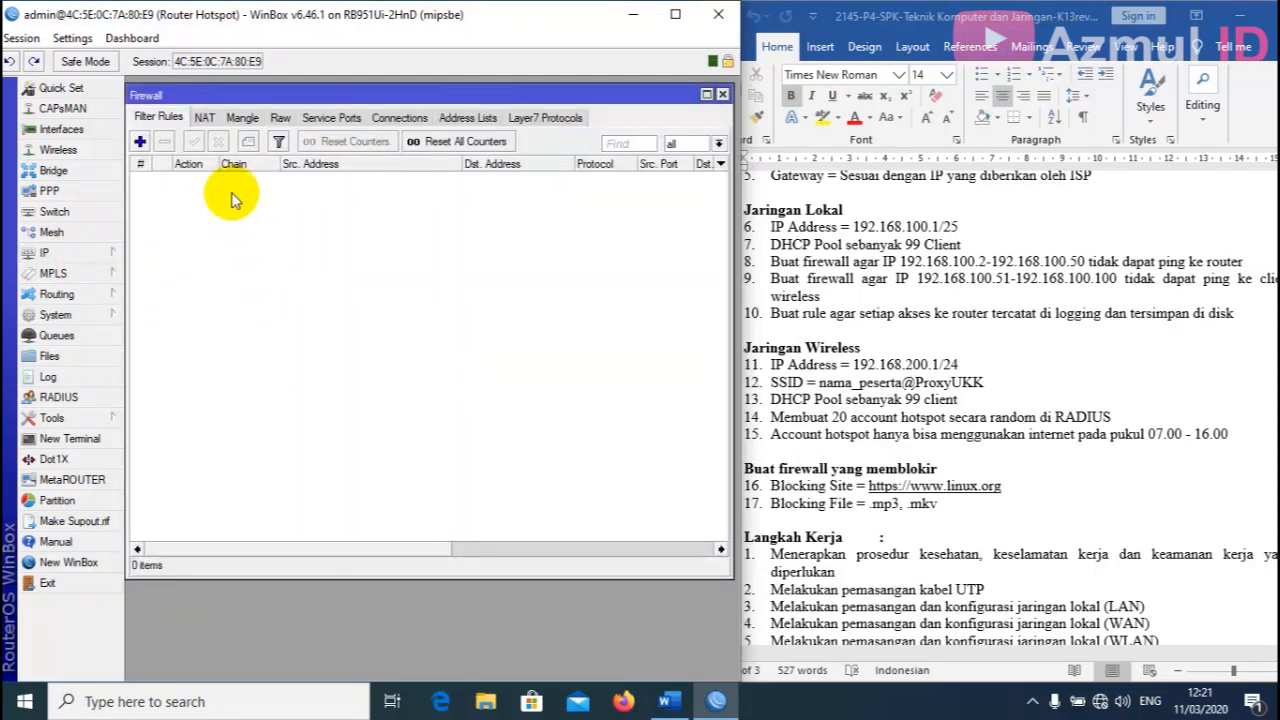
left_click(203, 118)
left_click(140, 141)
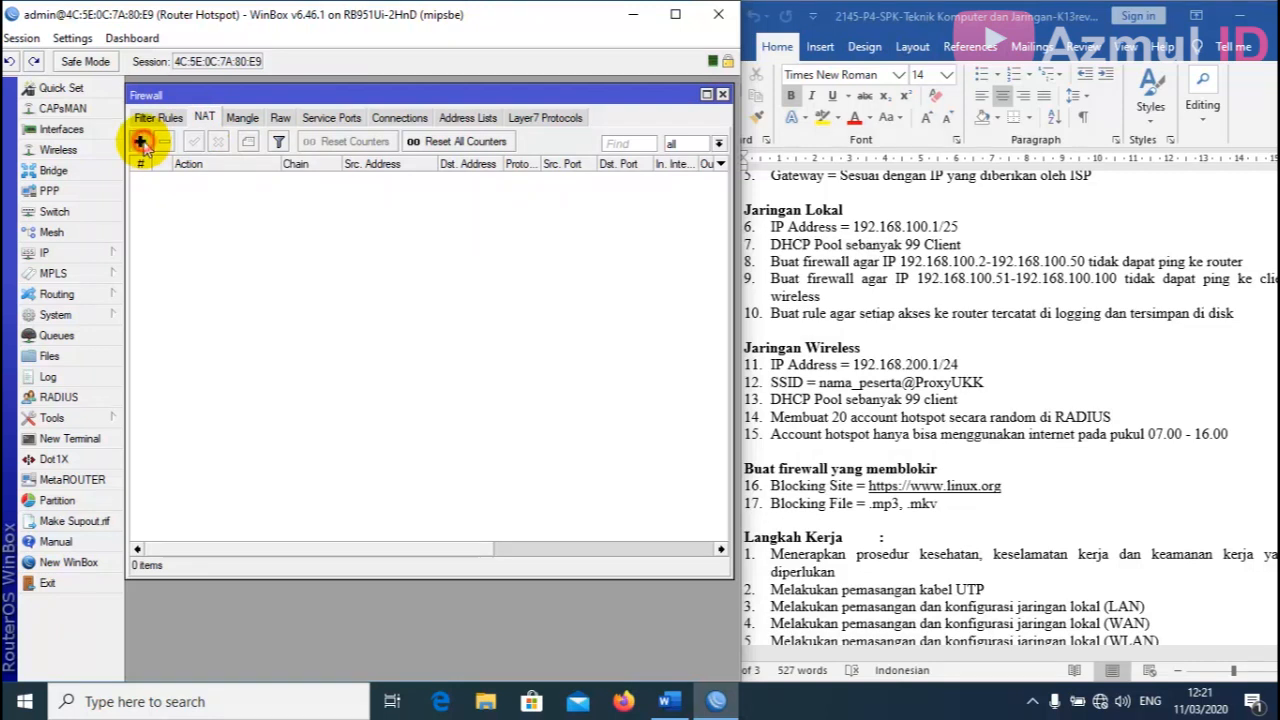
left_click(301, 111)
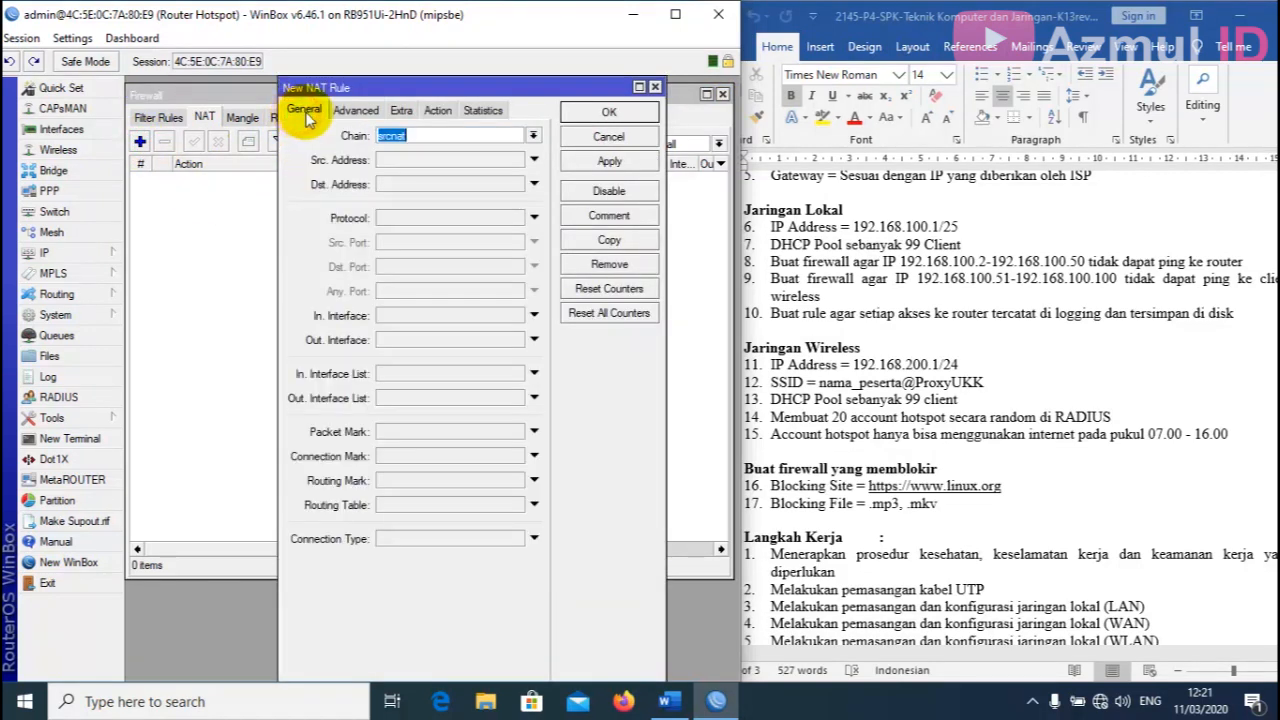
left_click(423, 134)
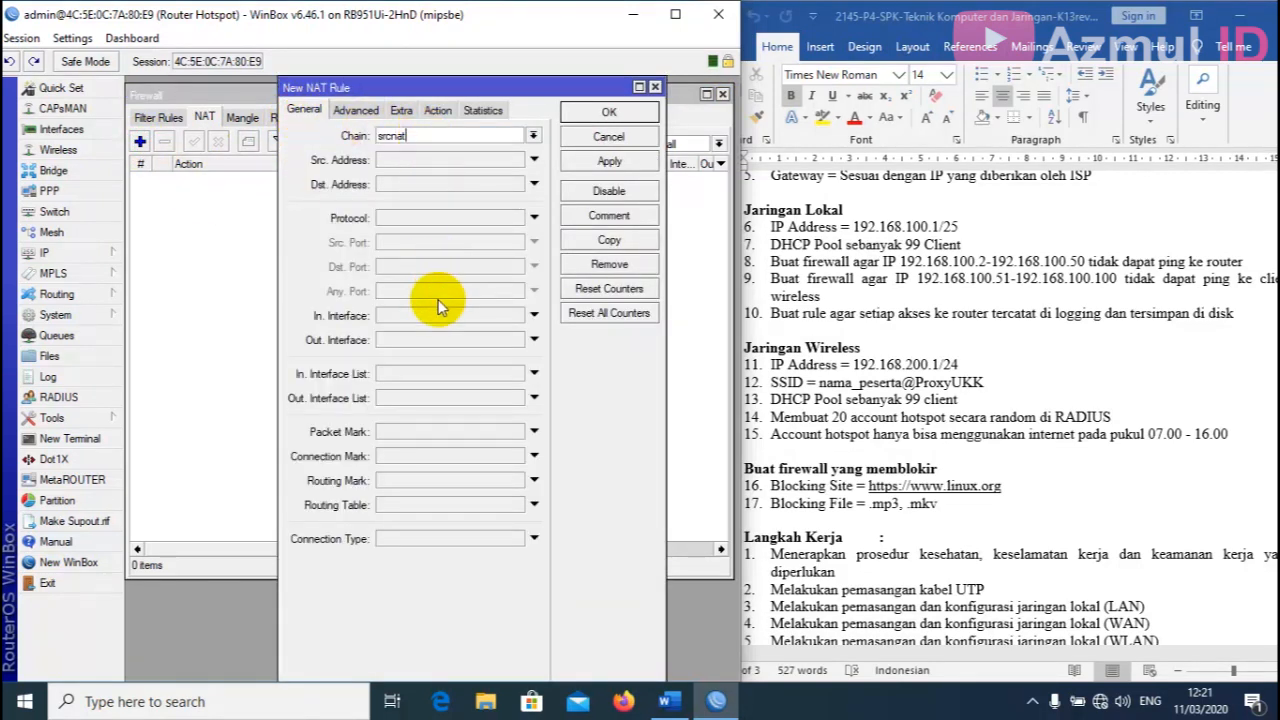
left_click(500, 341)
left_click(516, 340)
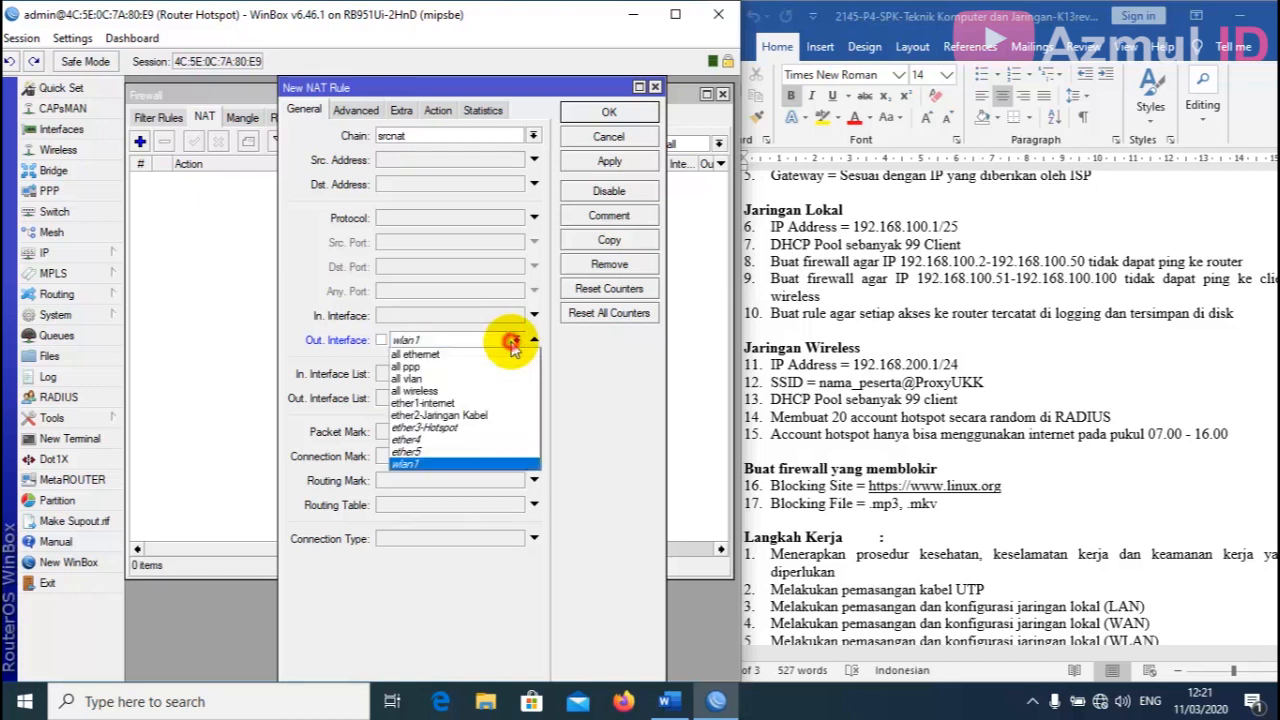
left_click(452, 402)
Set the NAT rule's action to masquerade and save it.
left_click(438, 110)
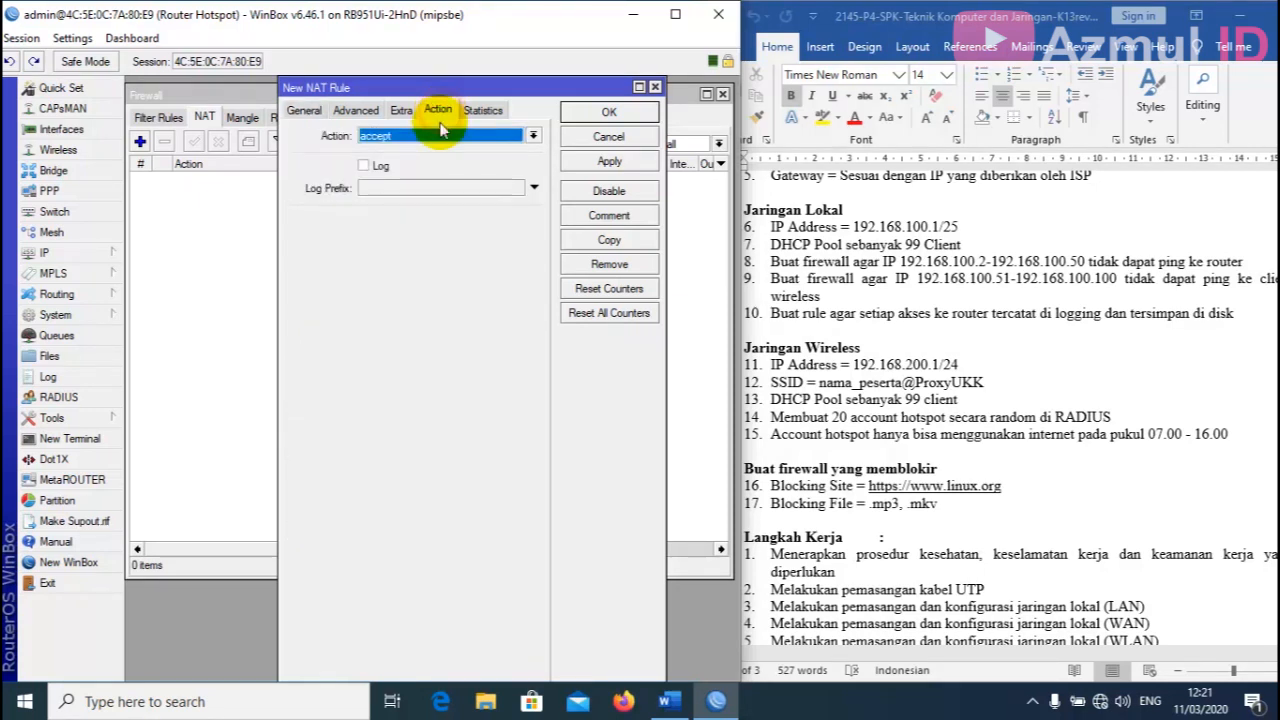
left_click(440, 137)
left_click(405, 223)
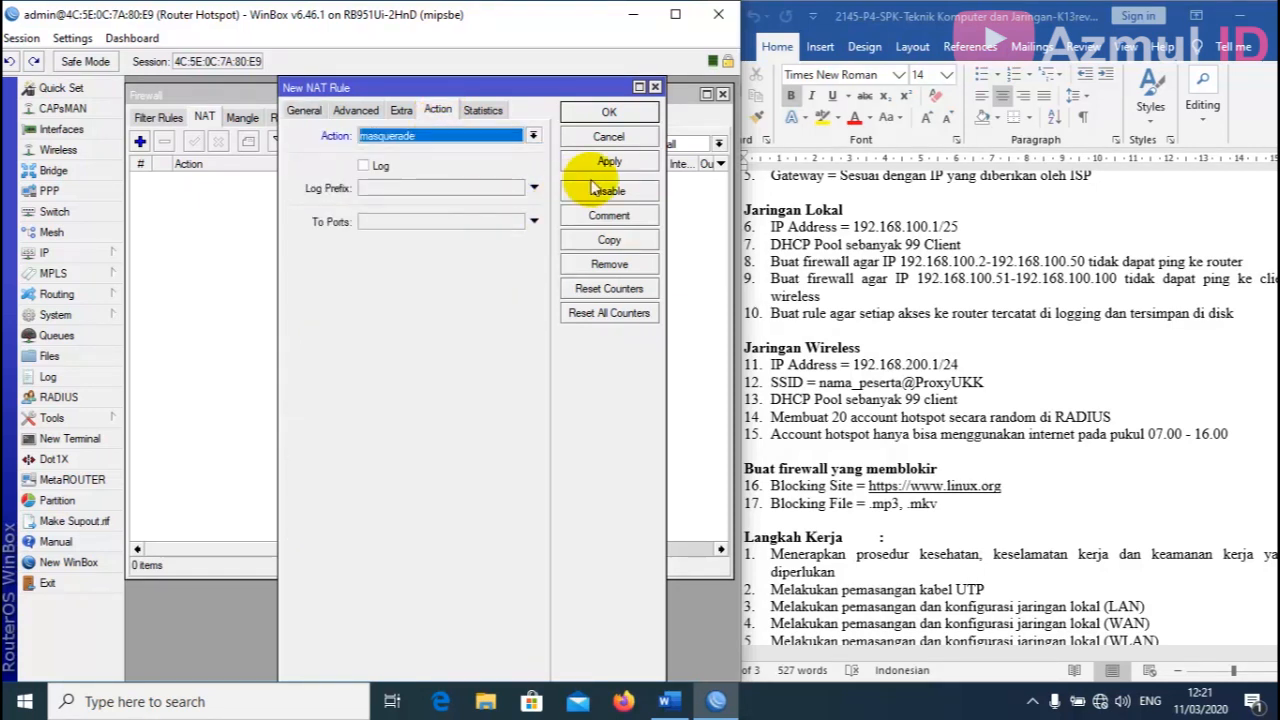
left_click(609, 162)
left_click(609, 110)
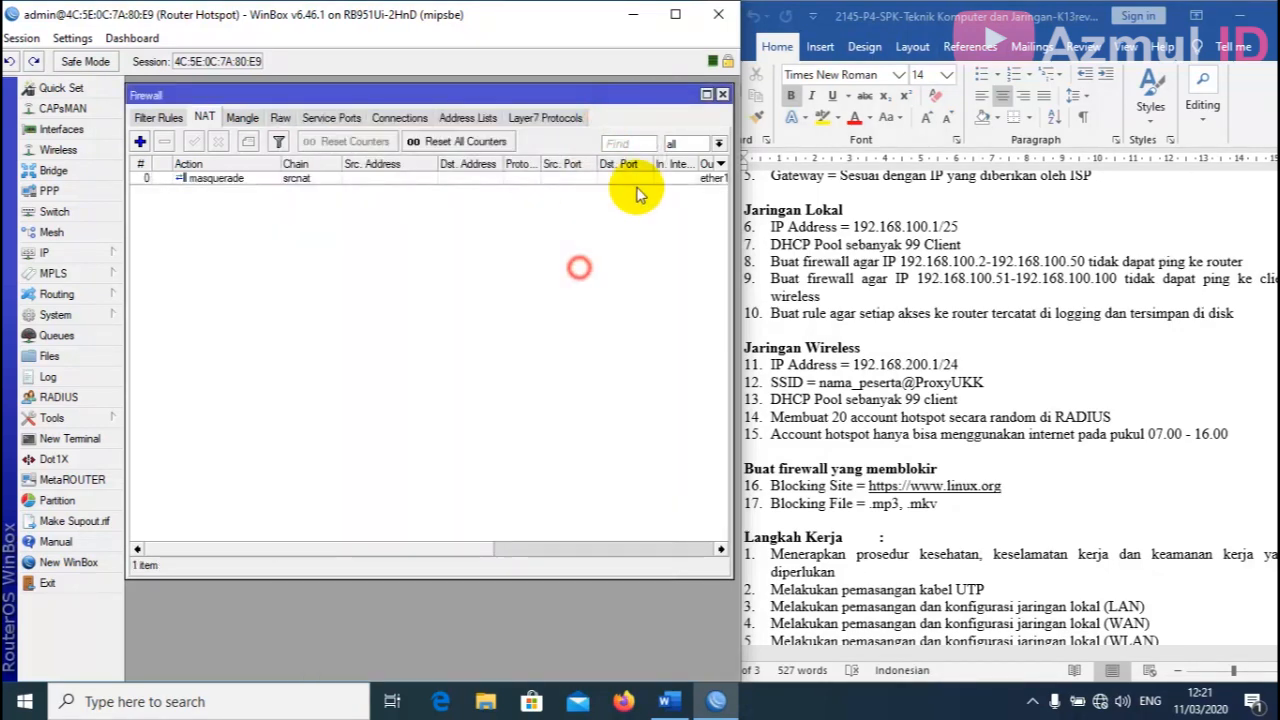
left_click(722, 96)
scroll(920, 340, "up", 4)
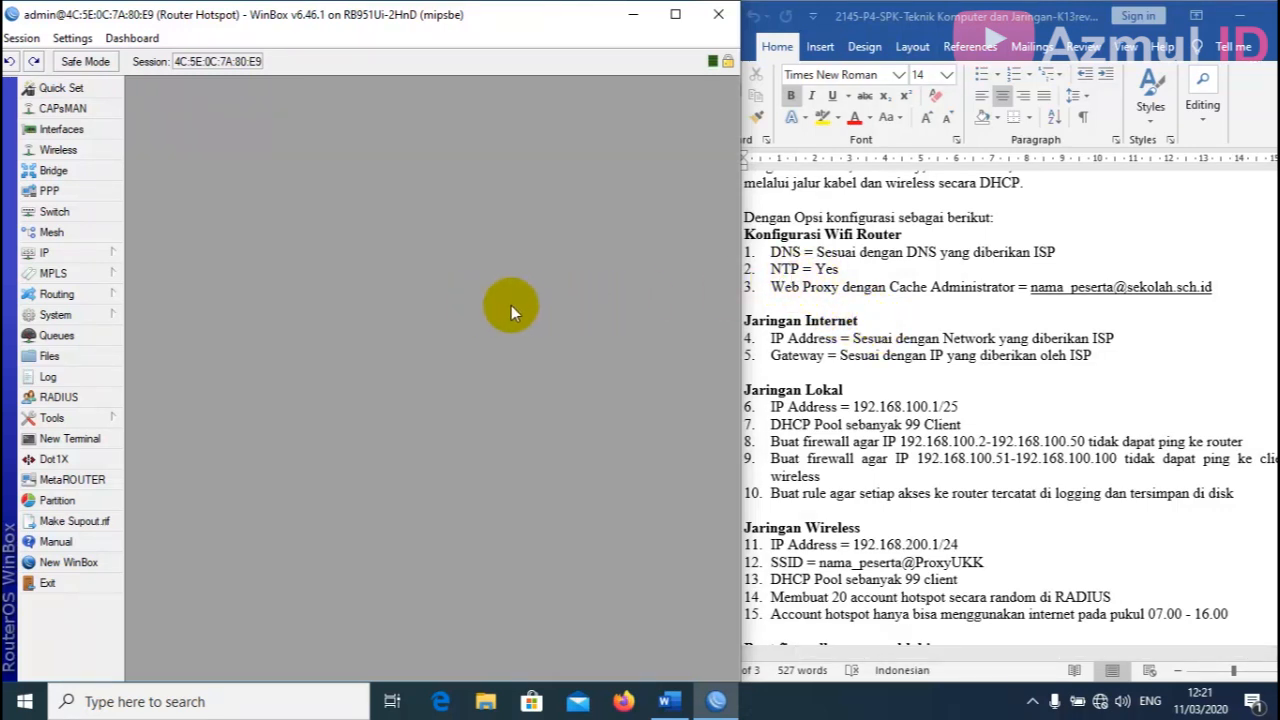
Enable the SNTP client in broadcast mode.
left_click(85, 315)
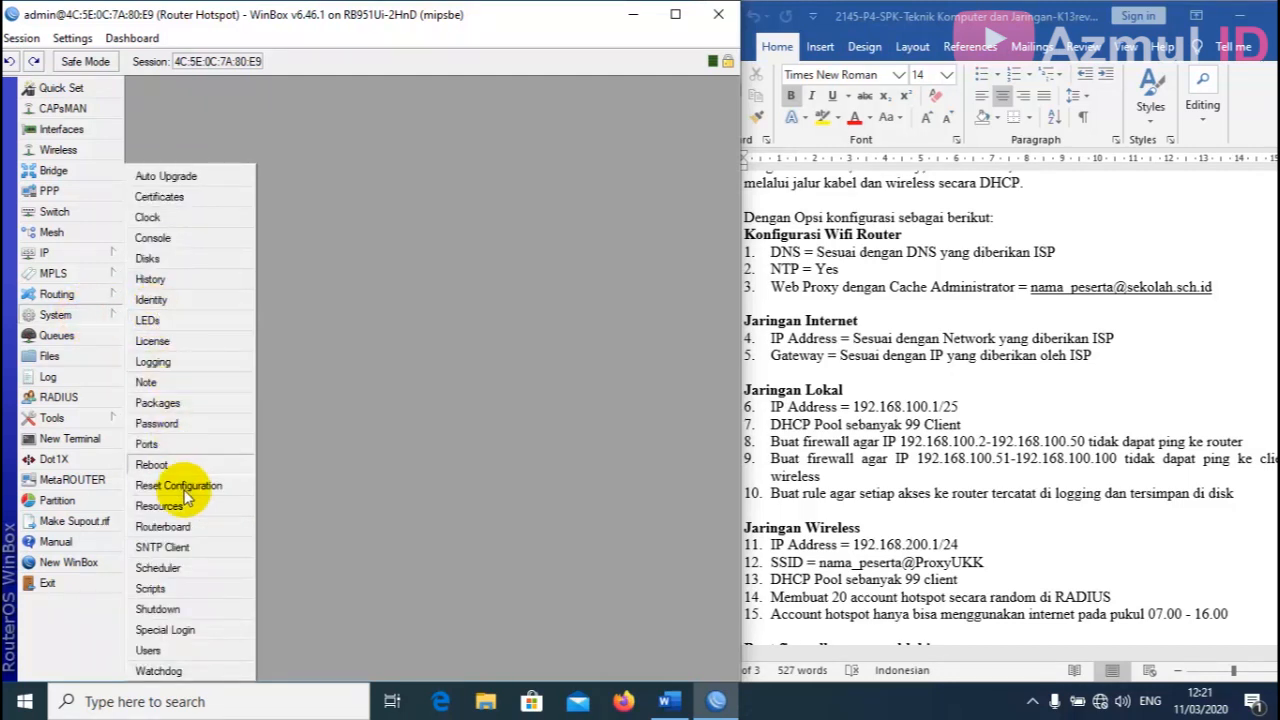
left_click(194, 551)
left_click(300, 138)
left_click(292, 153)
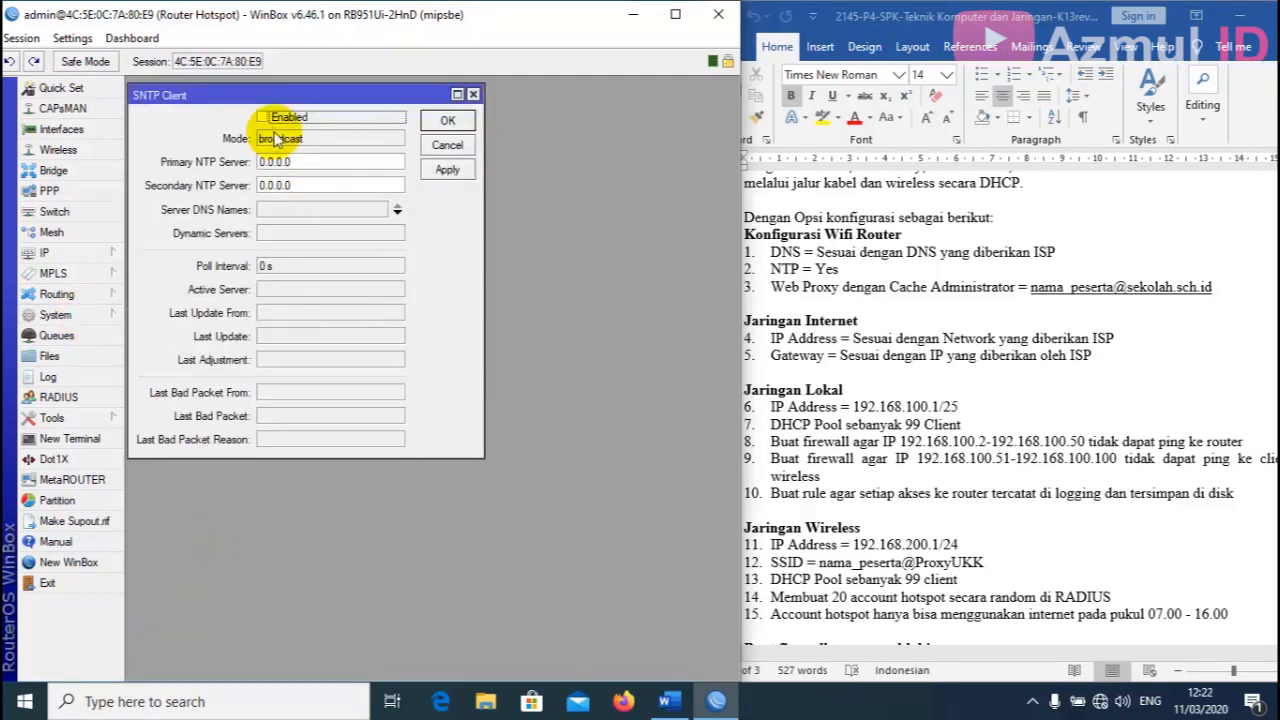
left_click(263, 117)
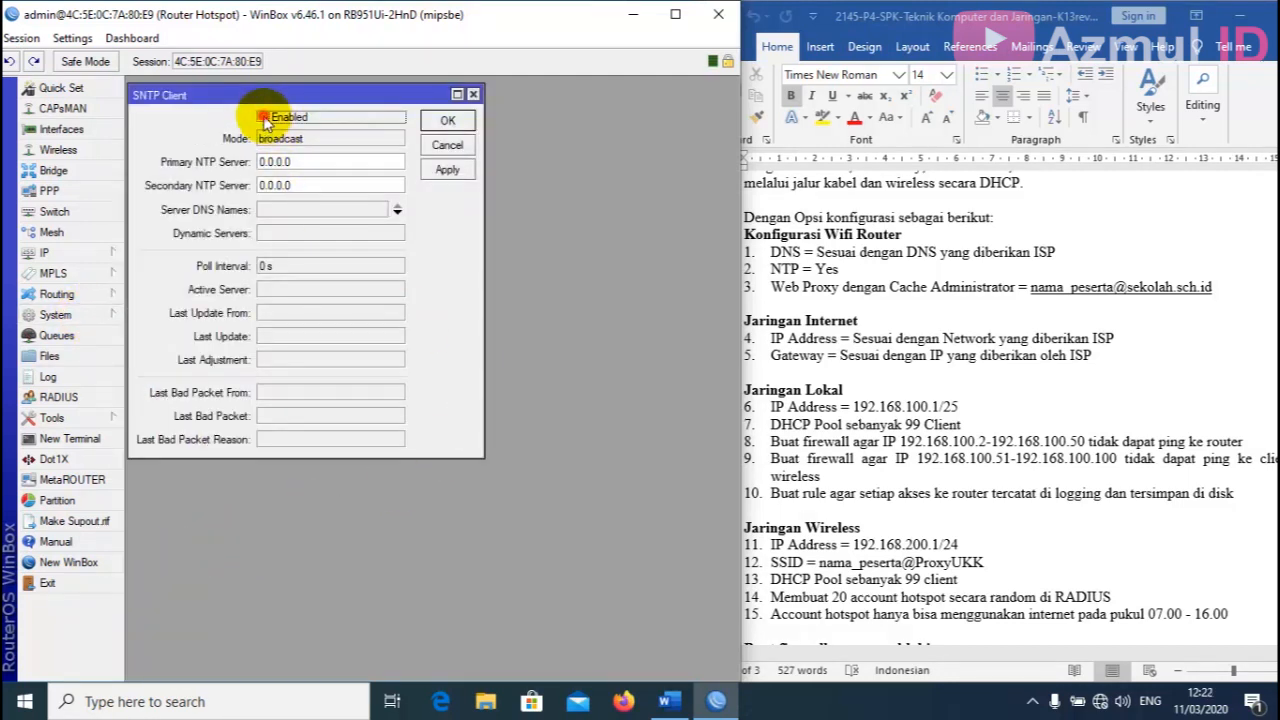
Enter 0.id.pool.ntp.org and 1.id.pool.ntp.org as NTP servers; apply fails with 'IP address expected'.
left_click(307, 161)
double_click(307, 161)
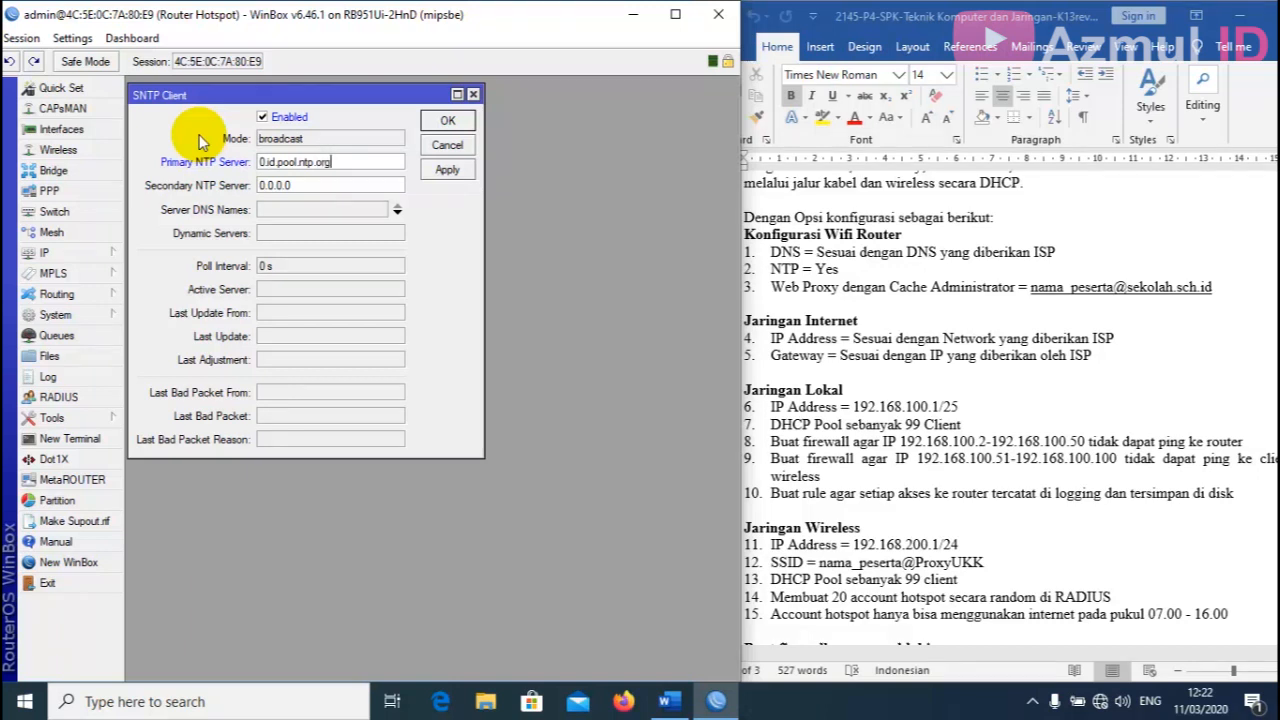
left_click(340, 186)
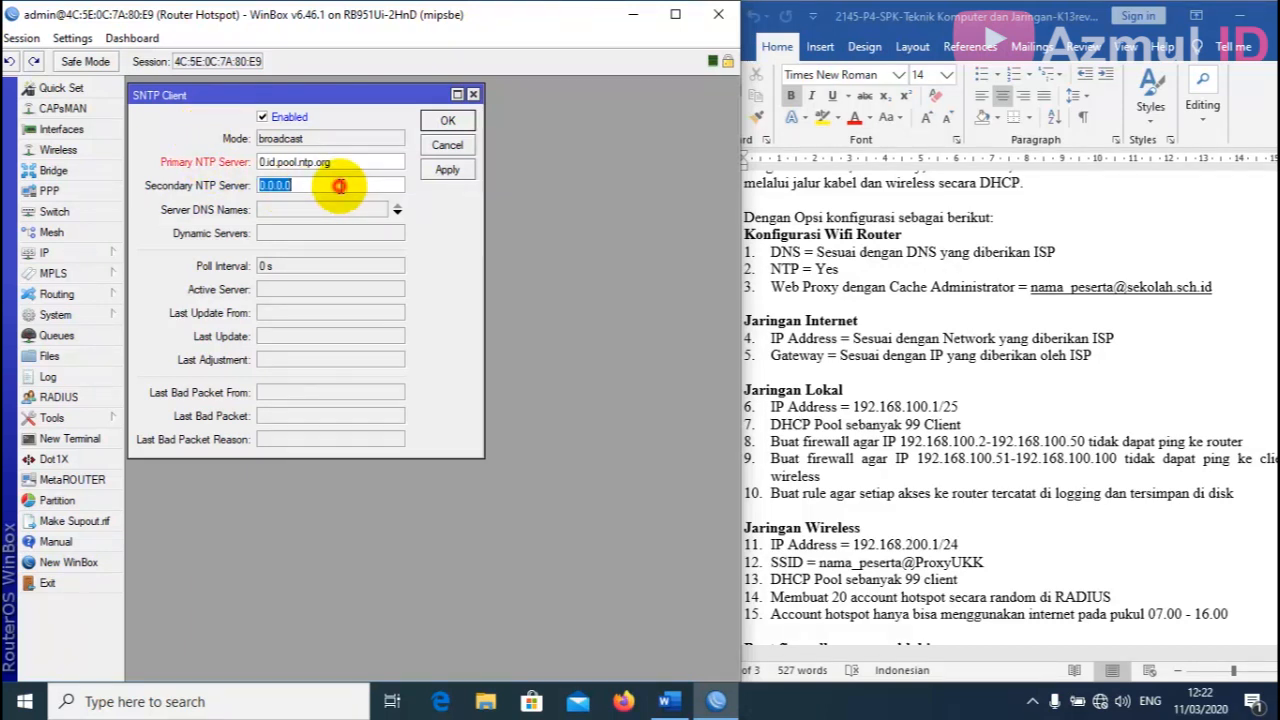
type("1.id.pool.ntp.org")
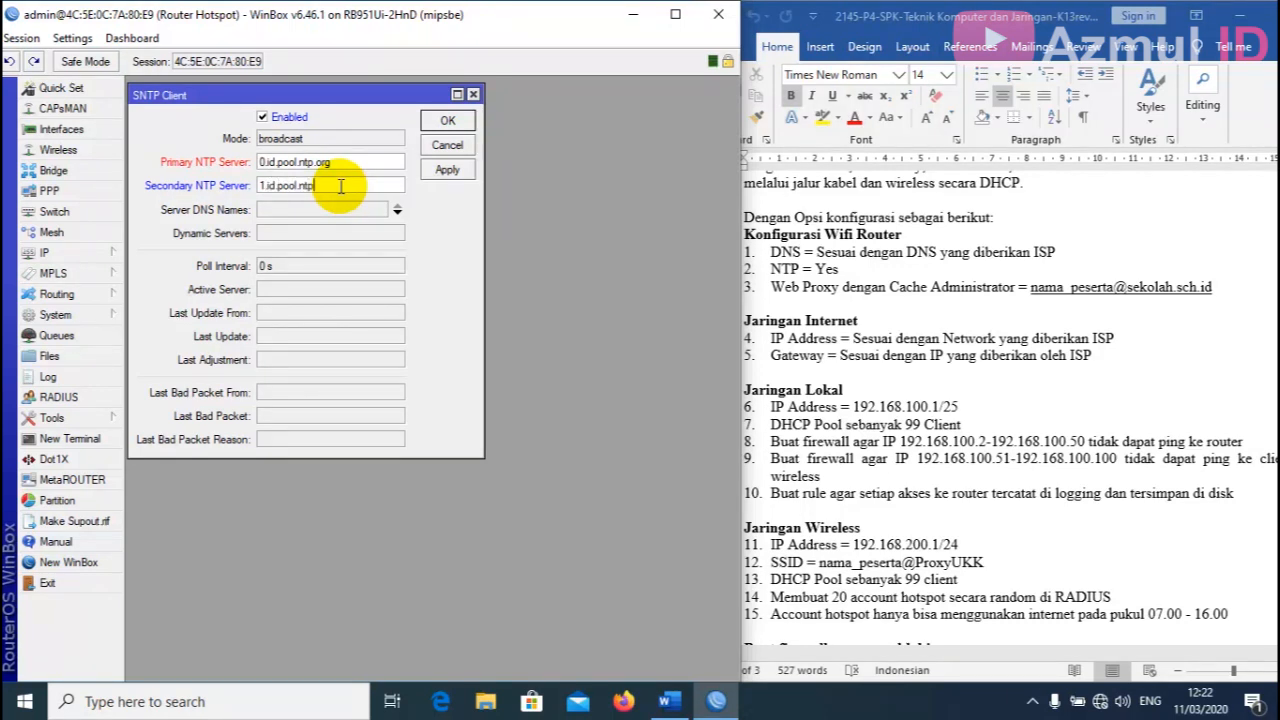
left_click(452, 170)
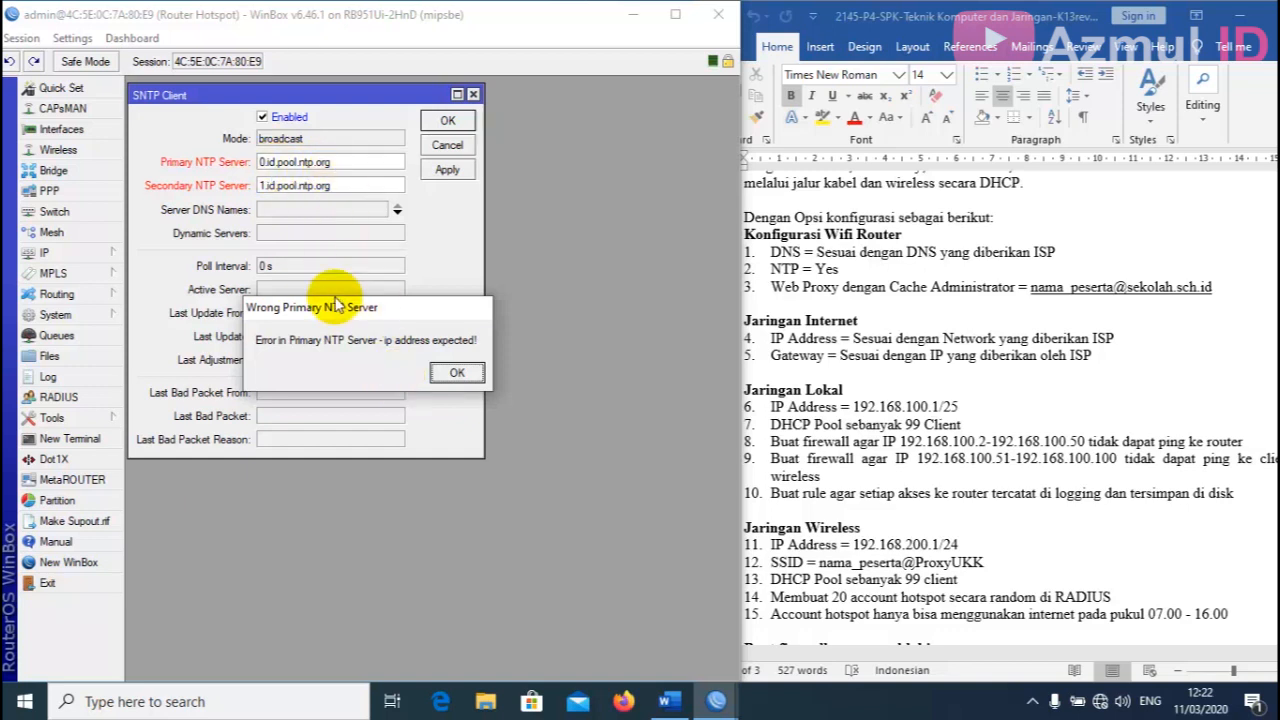
left_click_drag(366, 308, 355, 280)
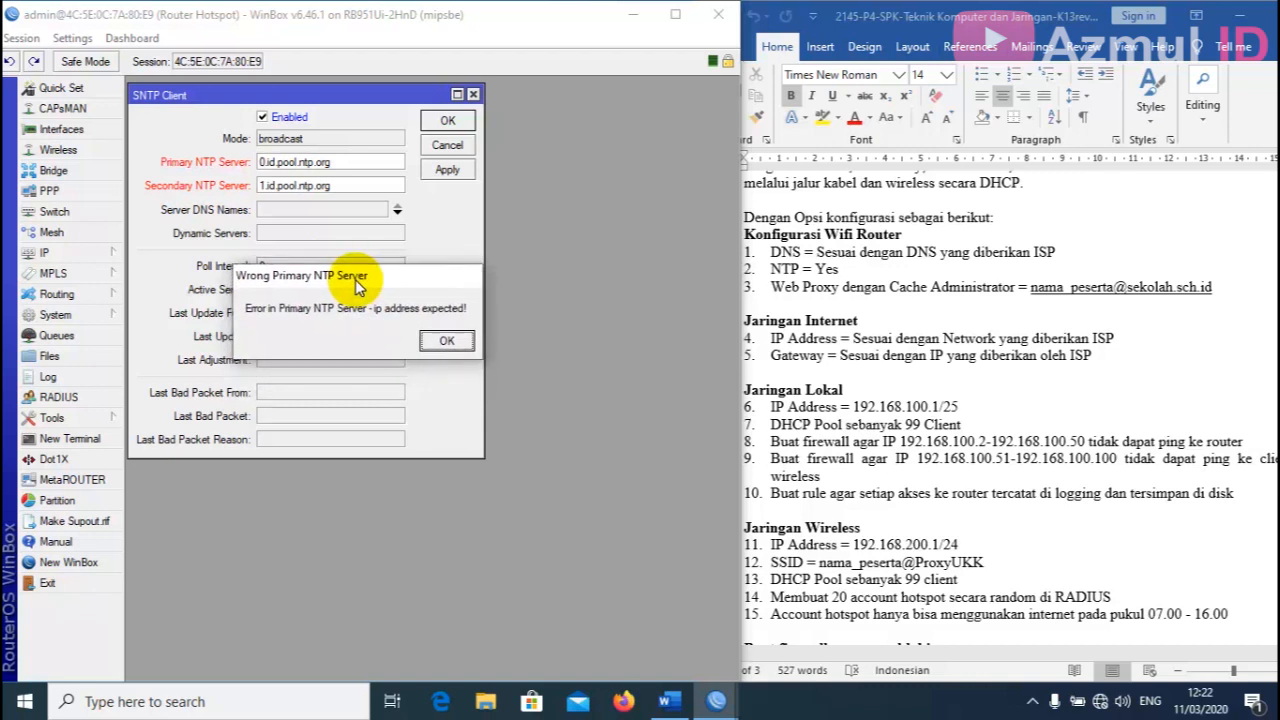
left_click(449, 343)
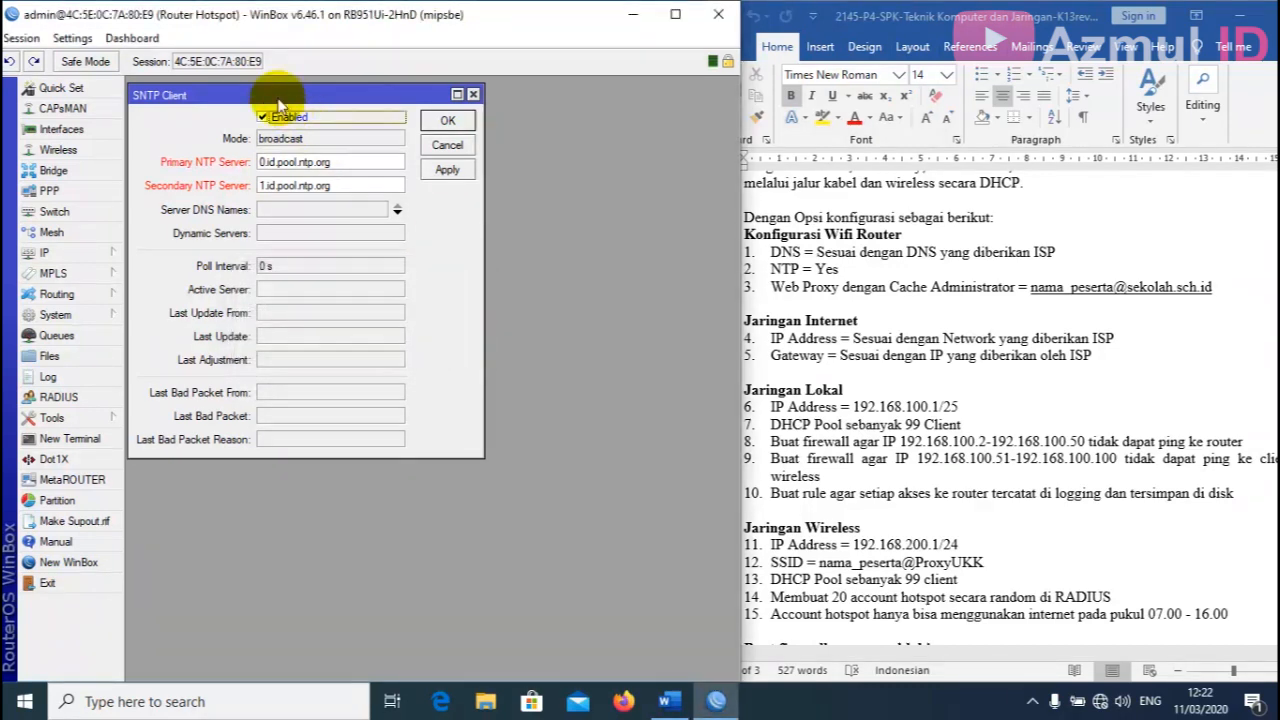
left_click_drag(278, 96, 277, 92)
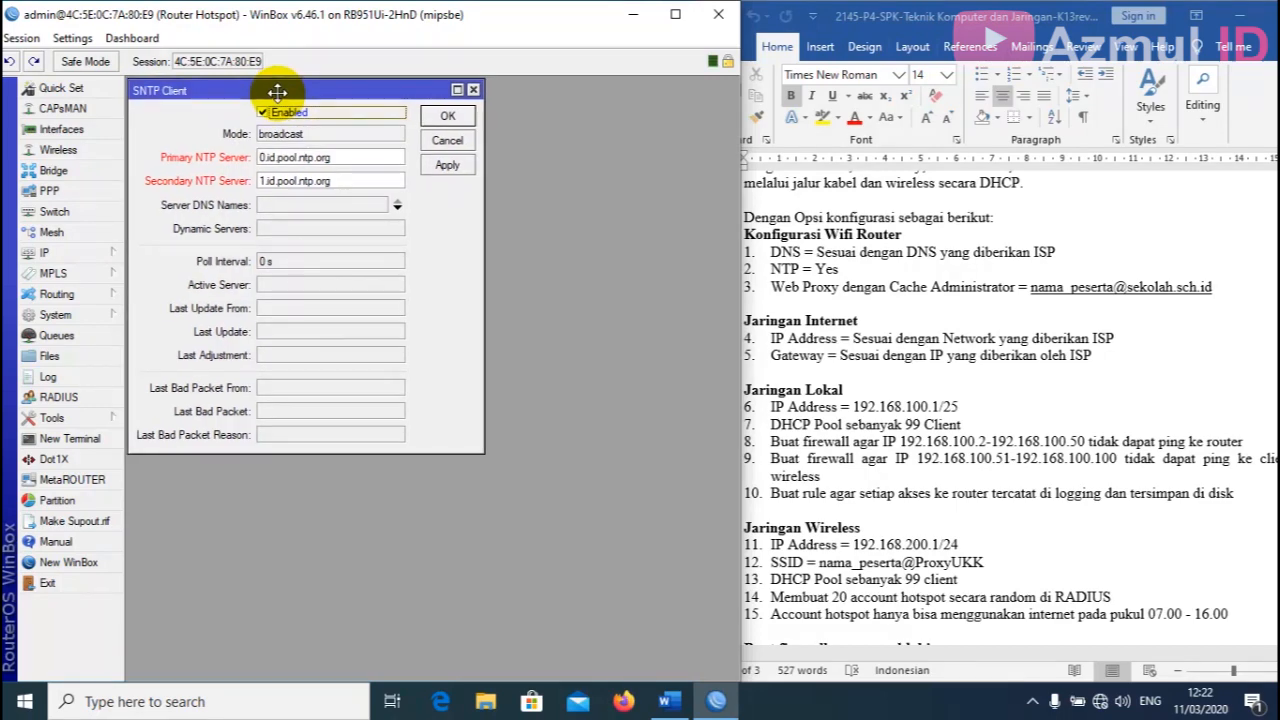
Ping 0.id.pool.ntp.org in a terminal to resolve its IP address.
left_click(70, 438)
left_click_drag(281, 171, 272, 258)
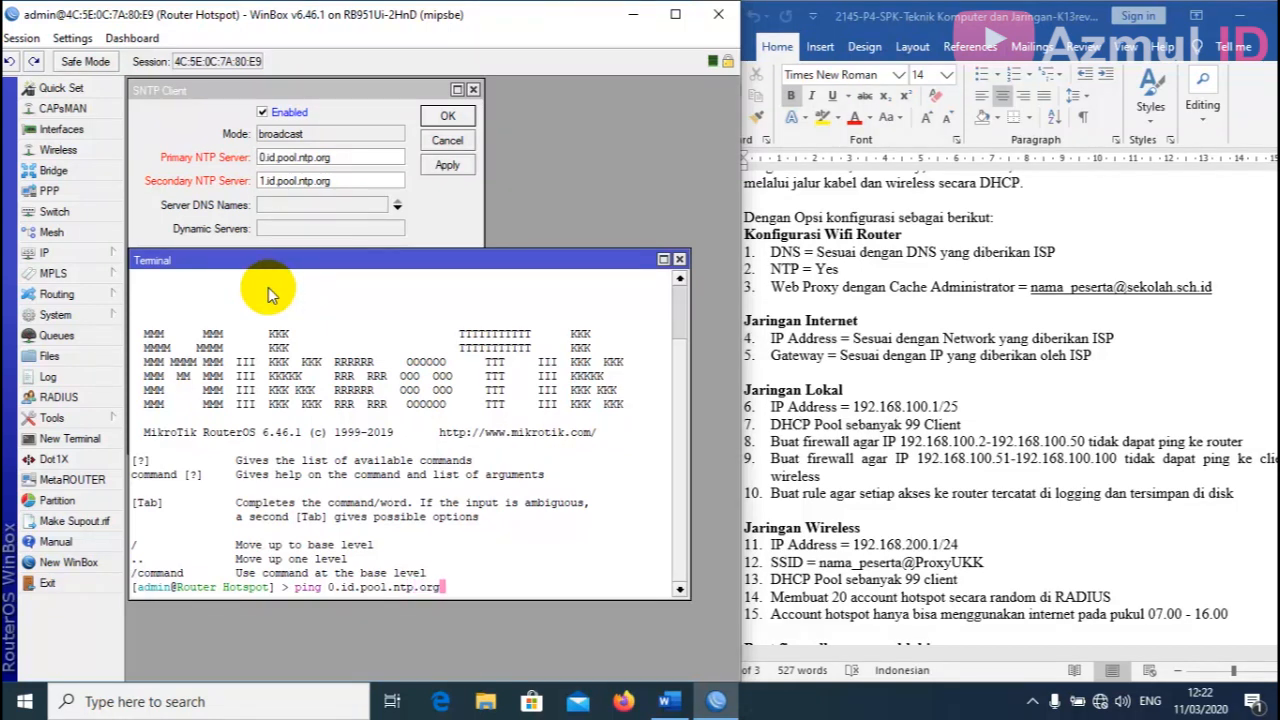
key("Return")
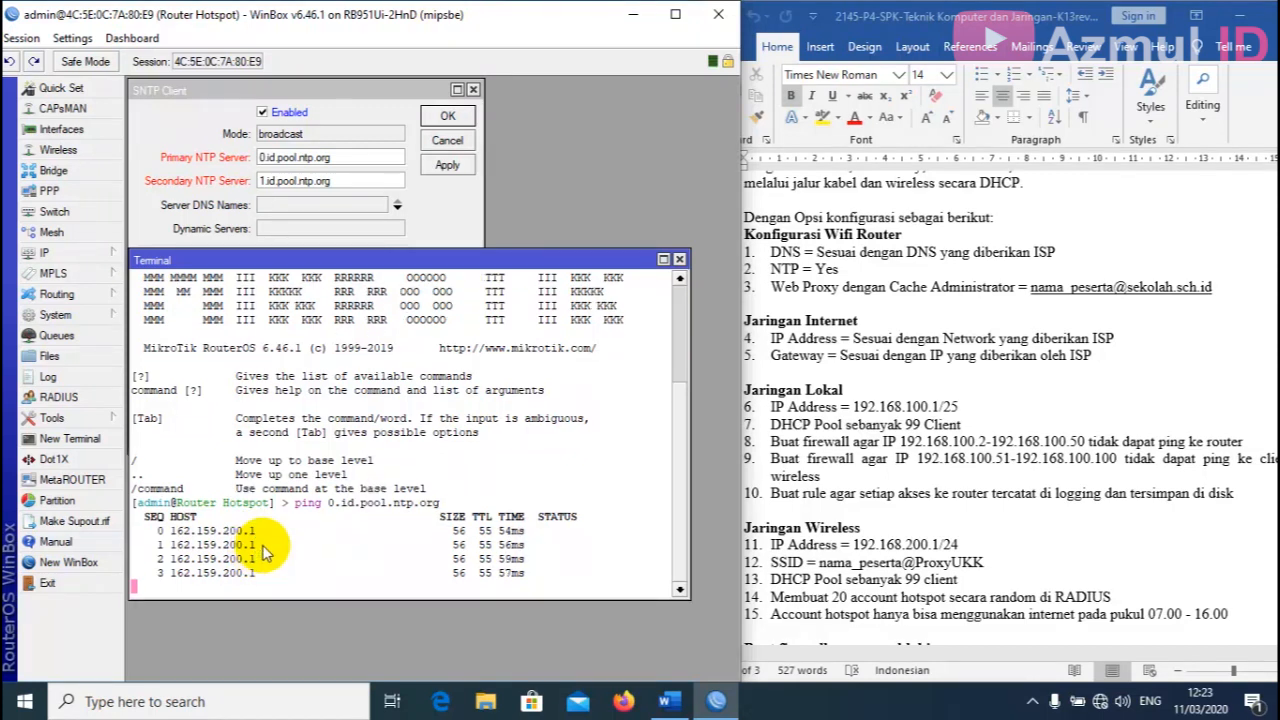
key("ctrl+c")
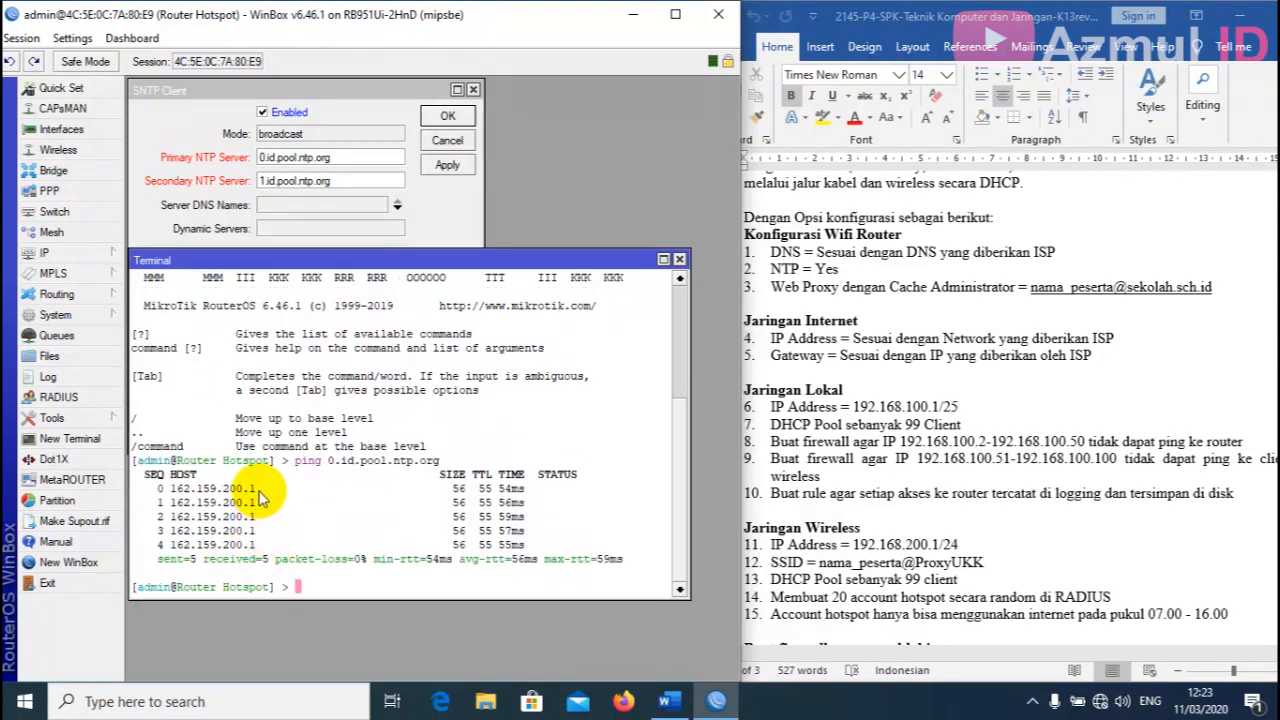
Copy the resolved 162.159.200.1 into the SNTP primary NTP server field.
left_click_drag(256, 489, 178, 494)
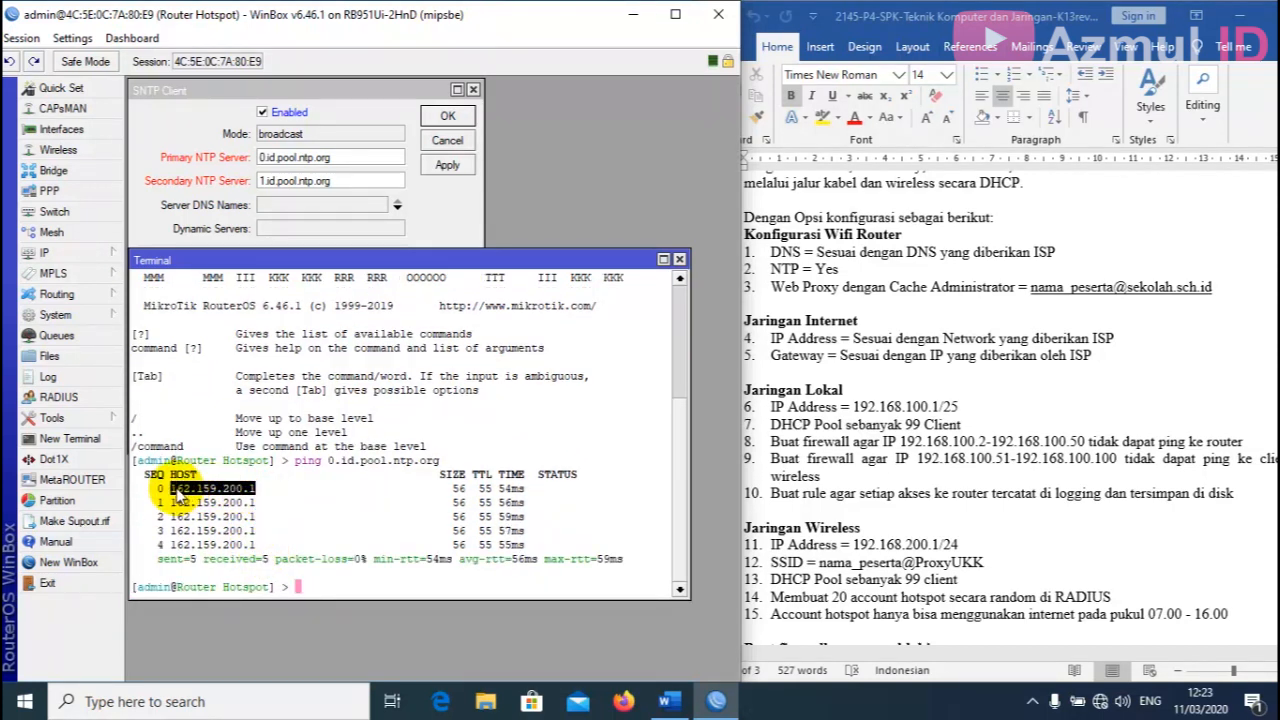
right_click(178, 494)
left_click(210, 506)
left_click(341, 155)
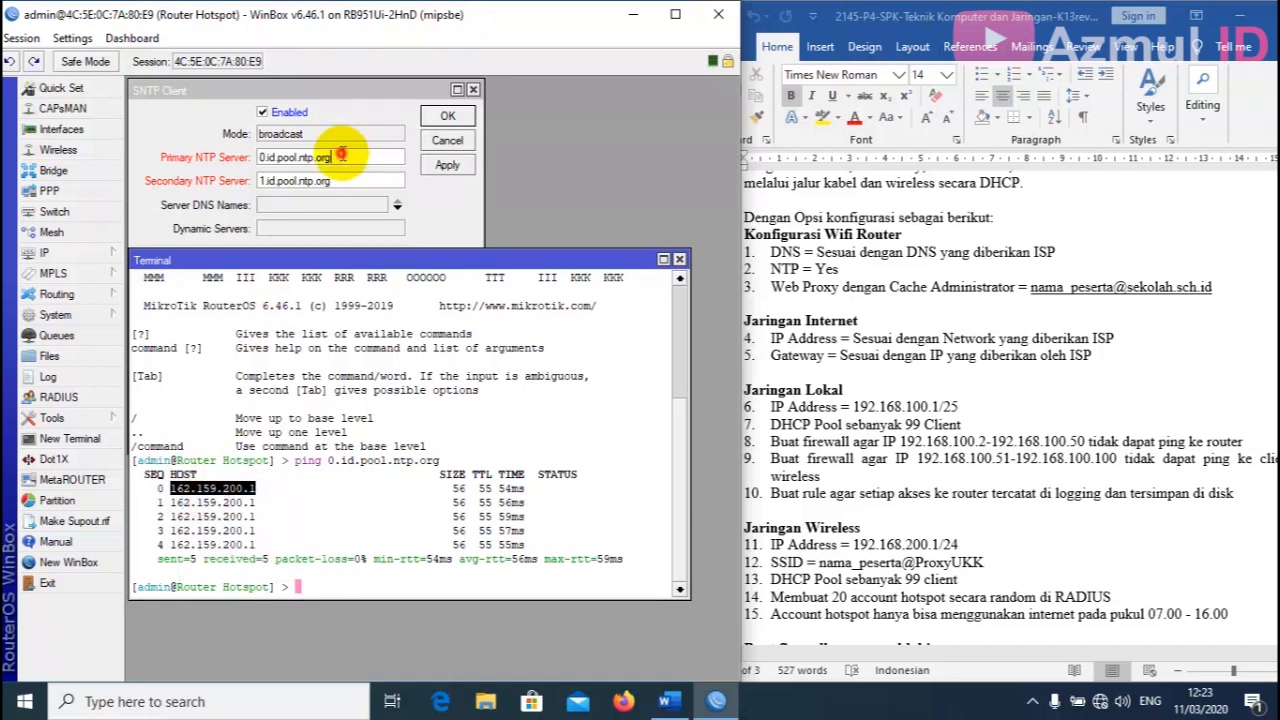
double_click(341, 155)
right_click(341, 157)
left_click(362, 210)
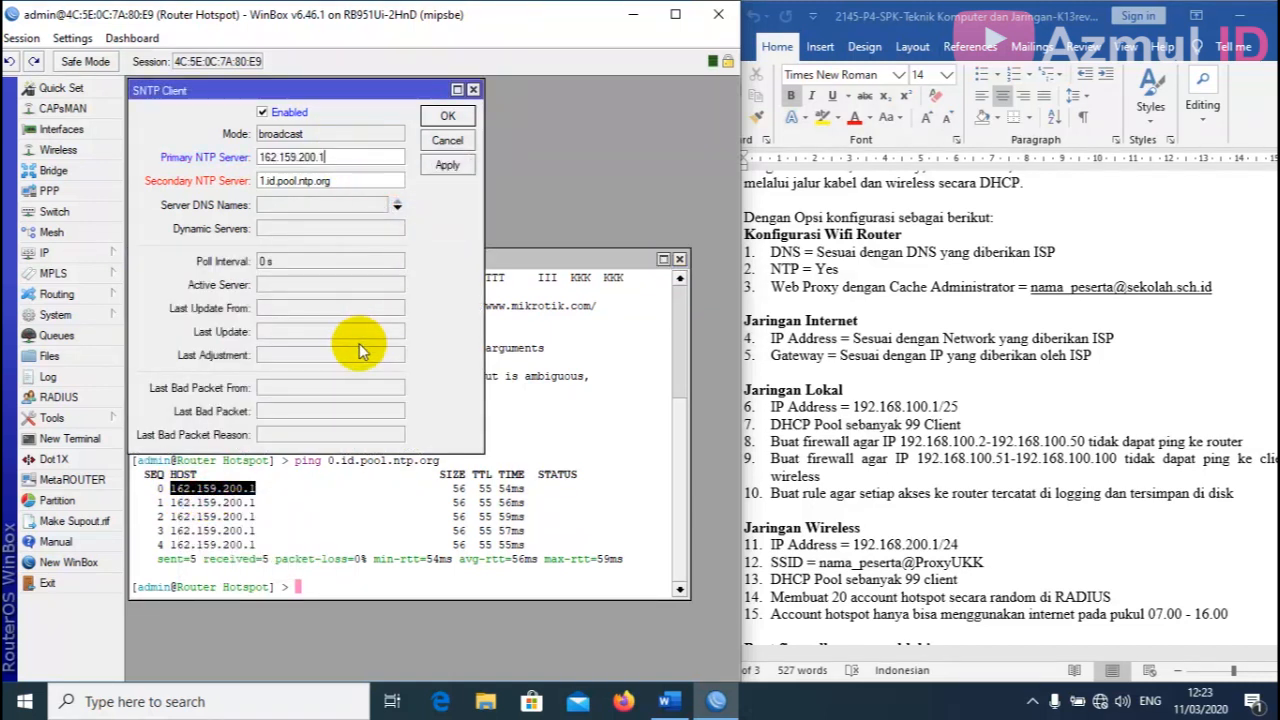
Ping 1.id.pool.ntp.org in the terminal to resolve its address.
left_click(355, 588)
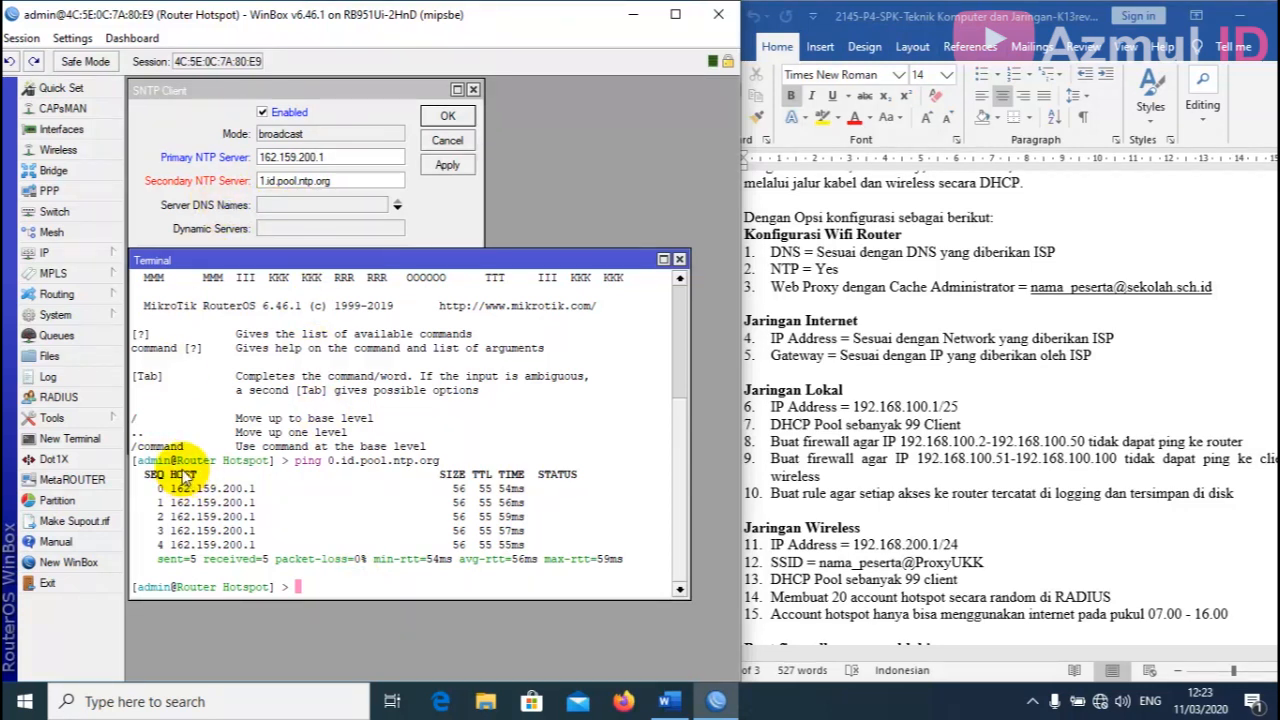
key("Up")
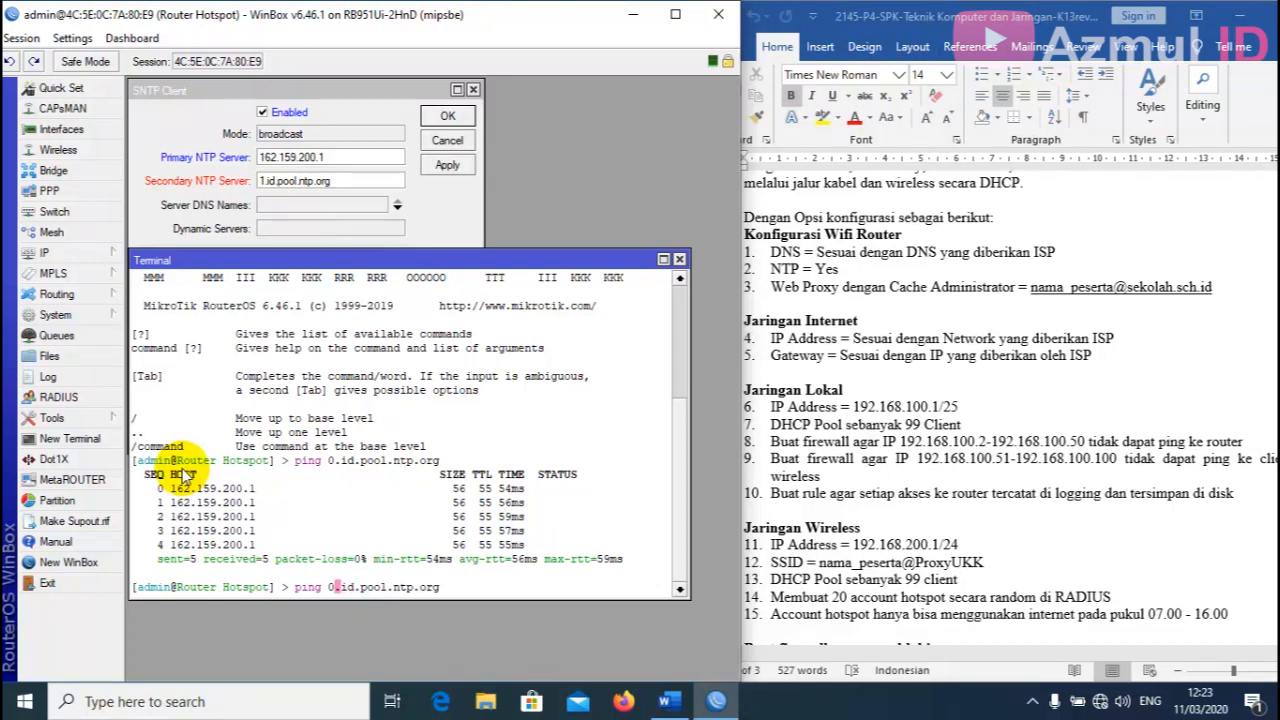
key("BackSpace")
type("1")
key("Return")
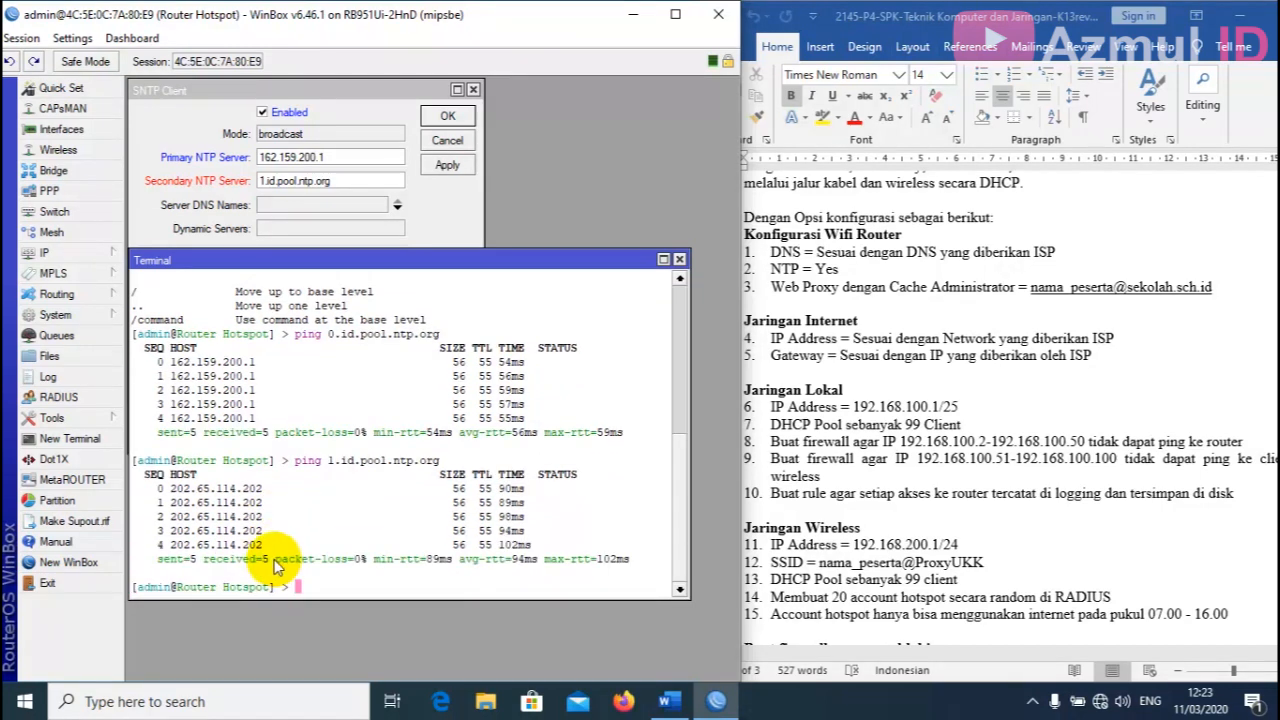
Paste 202.65.114.202 as the secondary NTP server and apply the SNTP settings.
left_click_drag(263, 489, 176, 490)
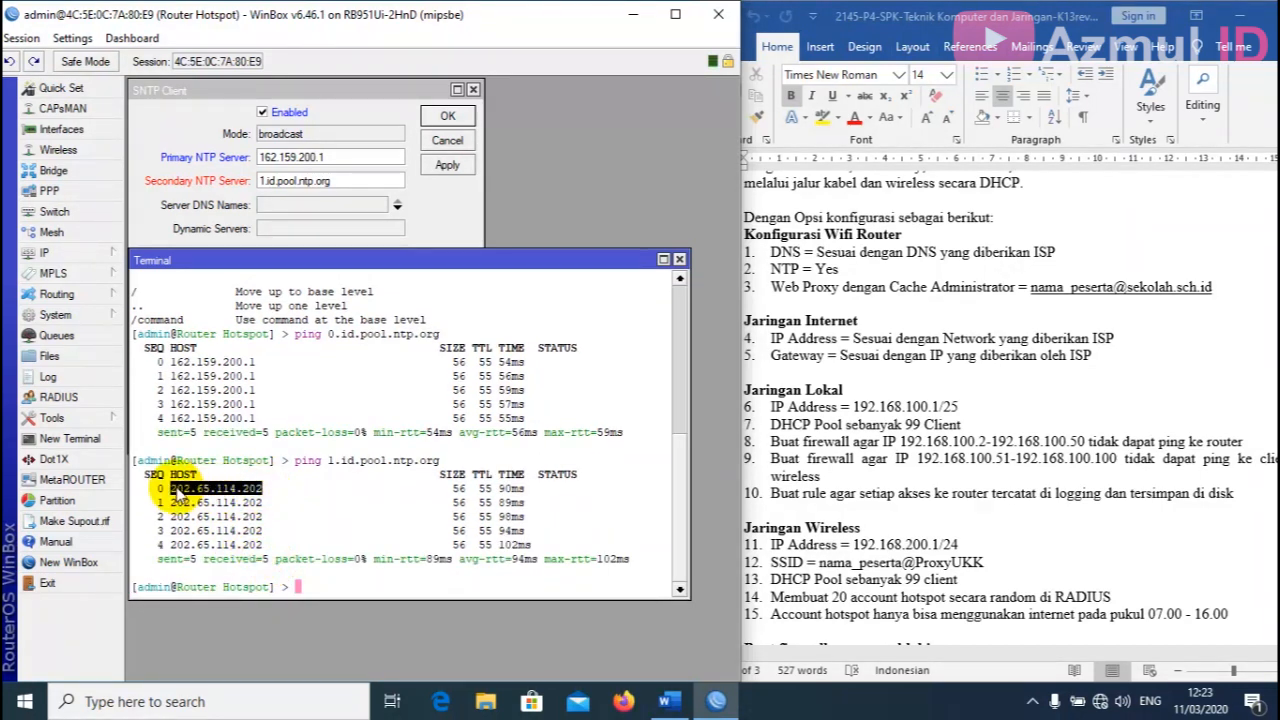
right_click(176, 490)
left_click(214, 503)
left_click(334, 183)
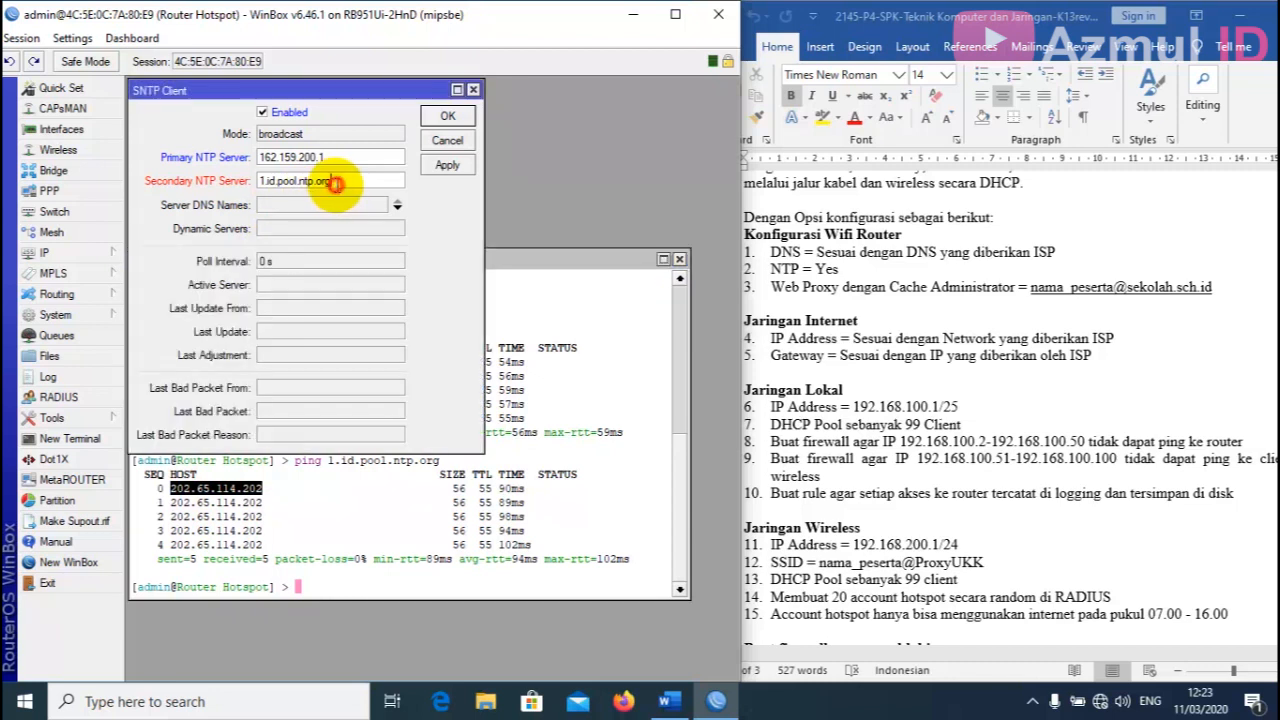
double_click(337, 184)
right_click(337, 184)
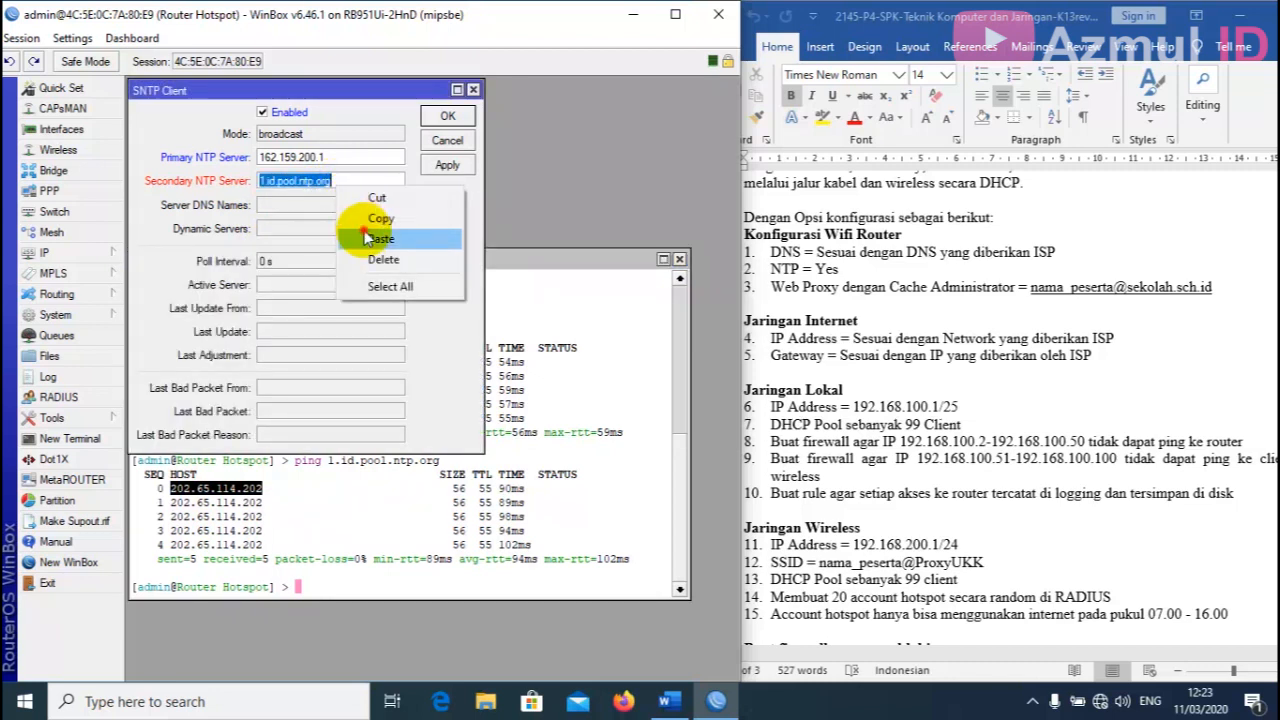
left_click(440, 236)
left_click(448, 167)
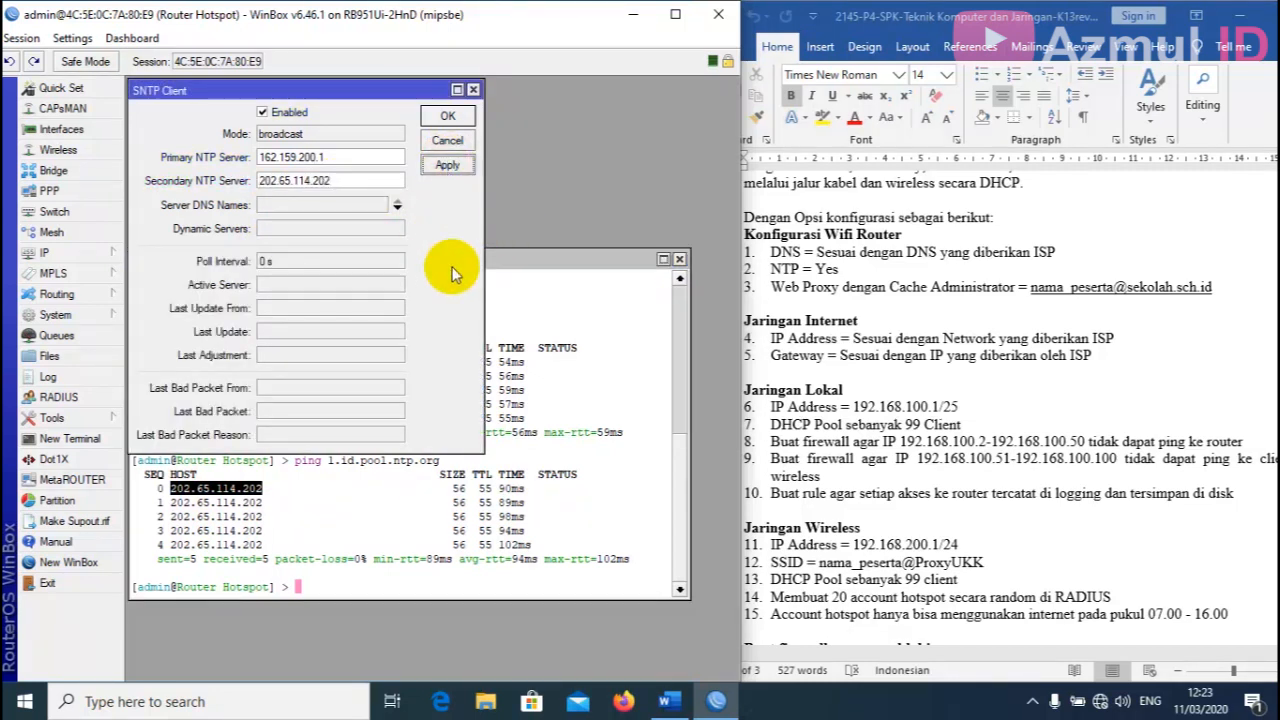
left_click(447, 116)
left_click(679, 260)
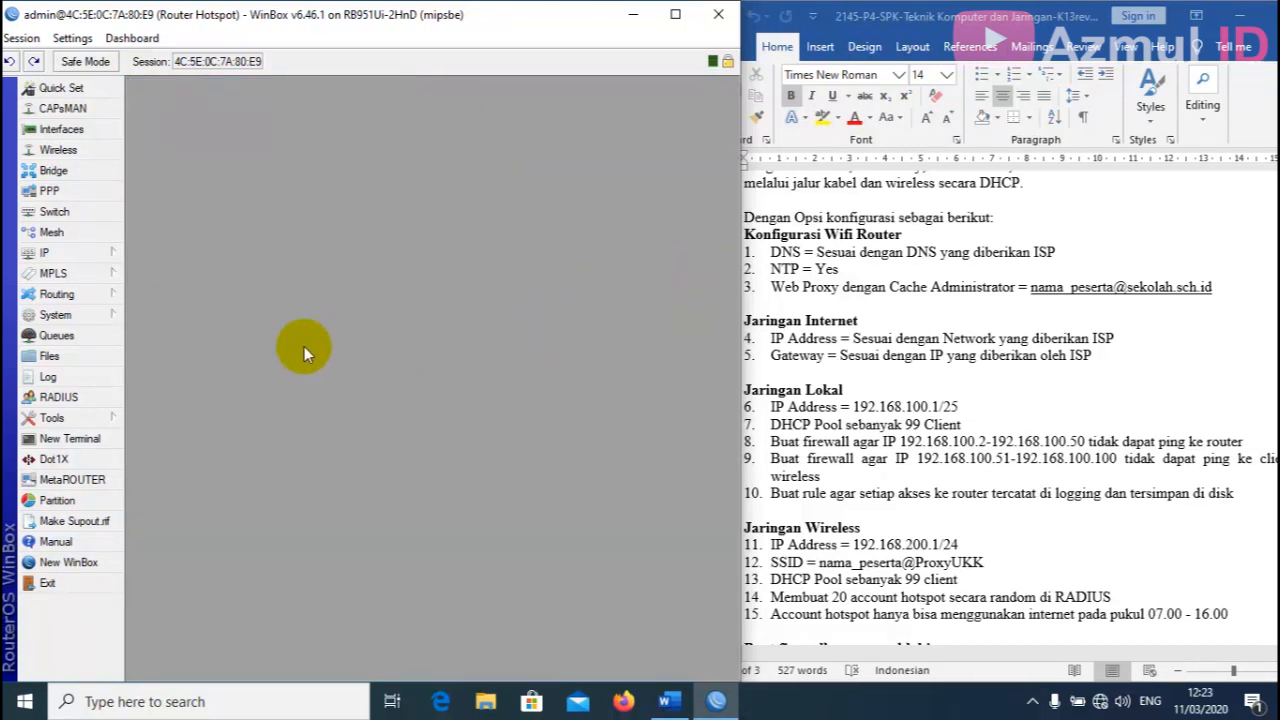
Set the router clock's time zone to Asia/Jakarta (GMT +07:00) and apply it.
left_click(63, 316)
left_click(180, 216)
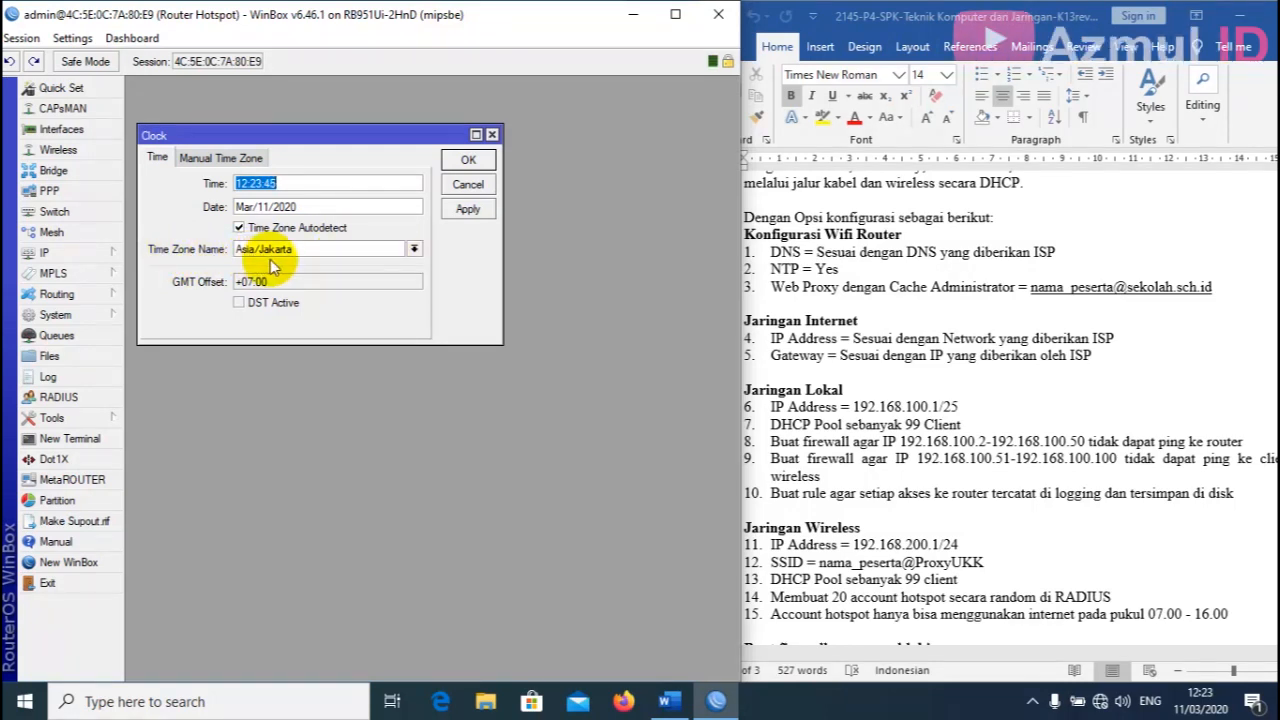
left_click(413, 249)
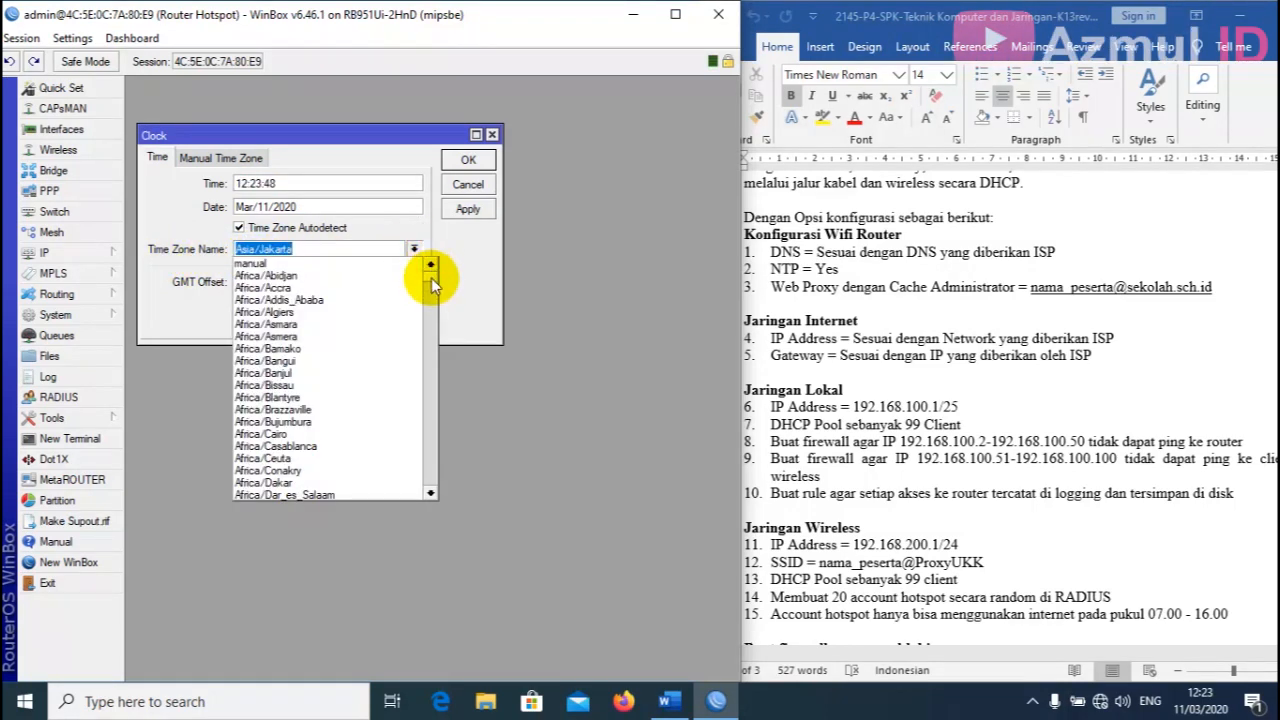
left_click_drag(431, 279, 434, 363)
left_click(300, 434)
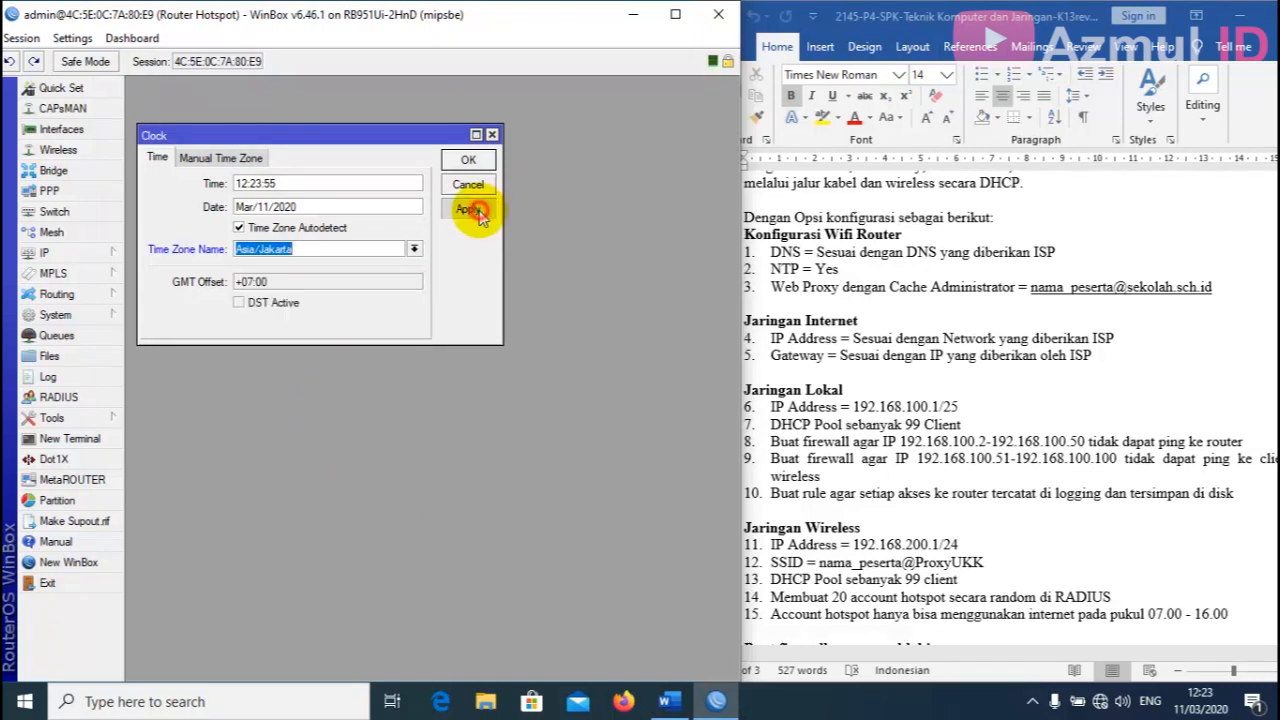
left_click(470, 209)
left_click(468, 160)
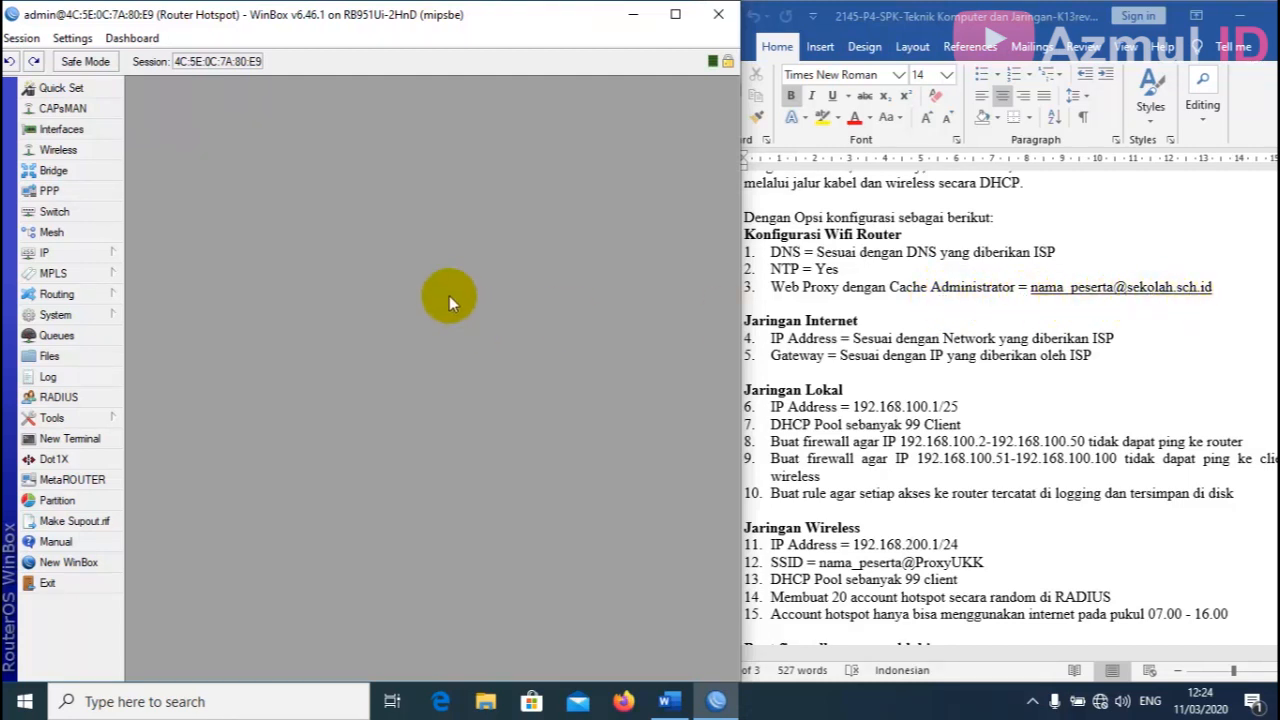
Enable the web proxy, enter the cache administrator's e-mail, and turn on Cache On Disk.
left_click(86, 256)
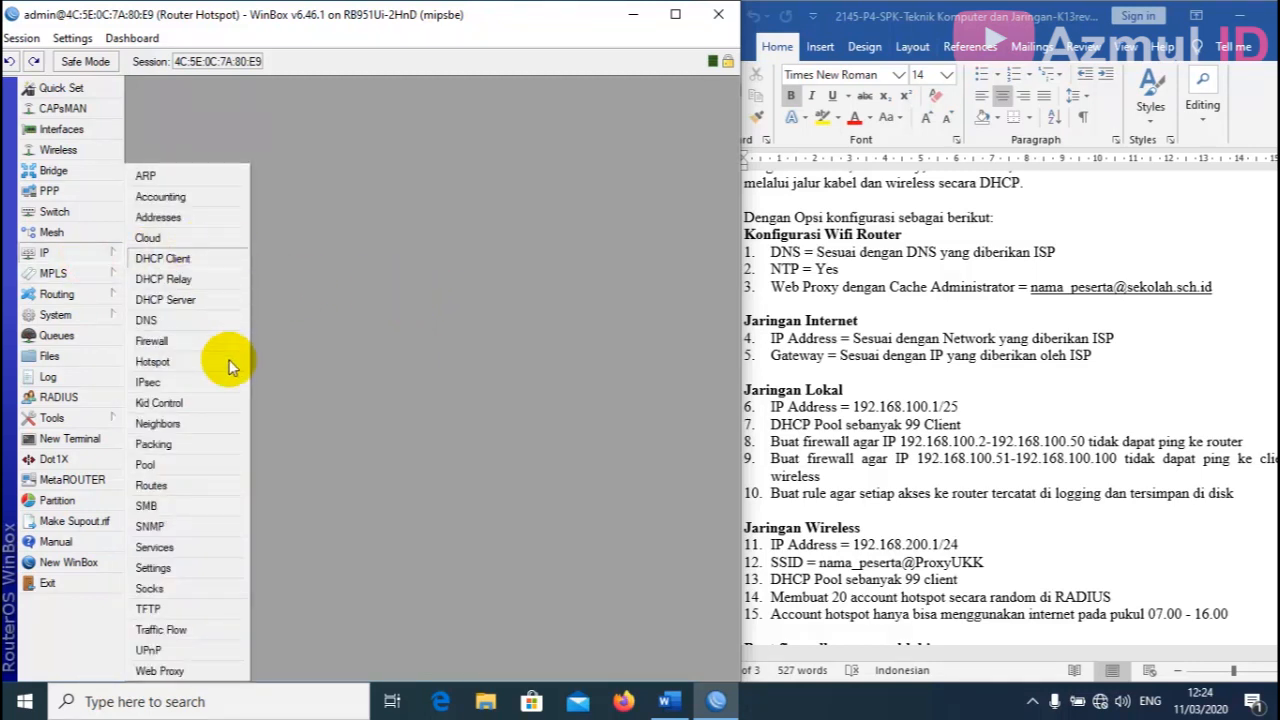
left_click(182, 673)
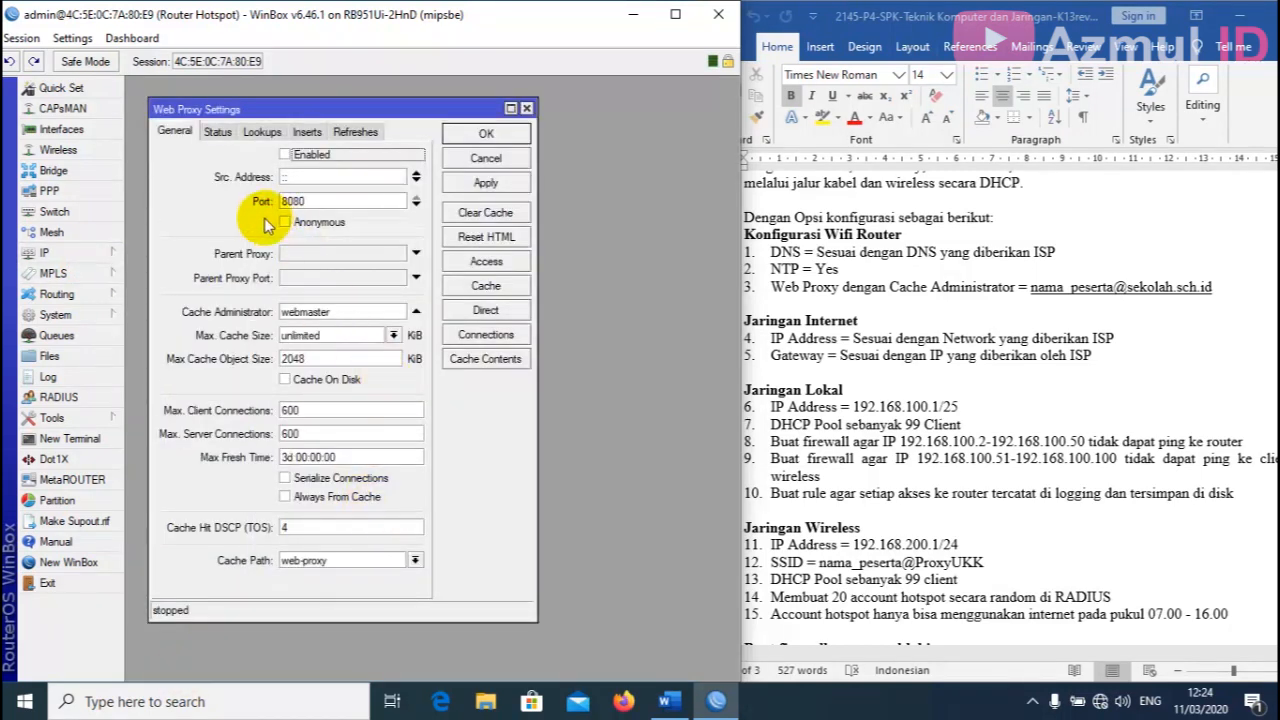
left_click(285, 155)
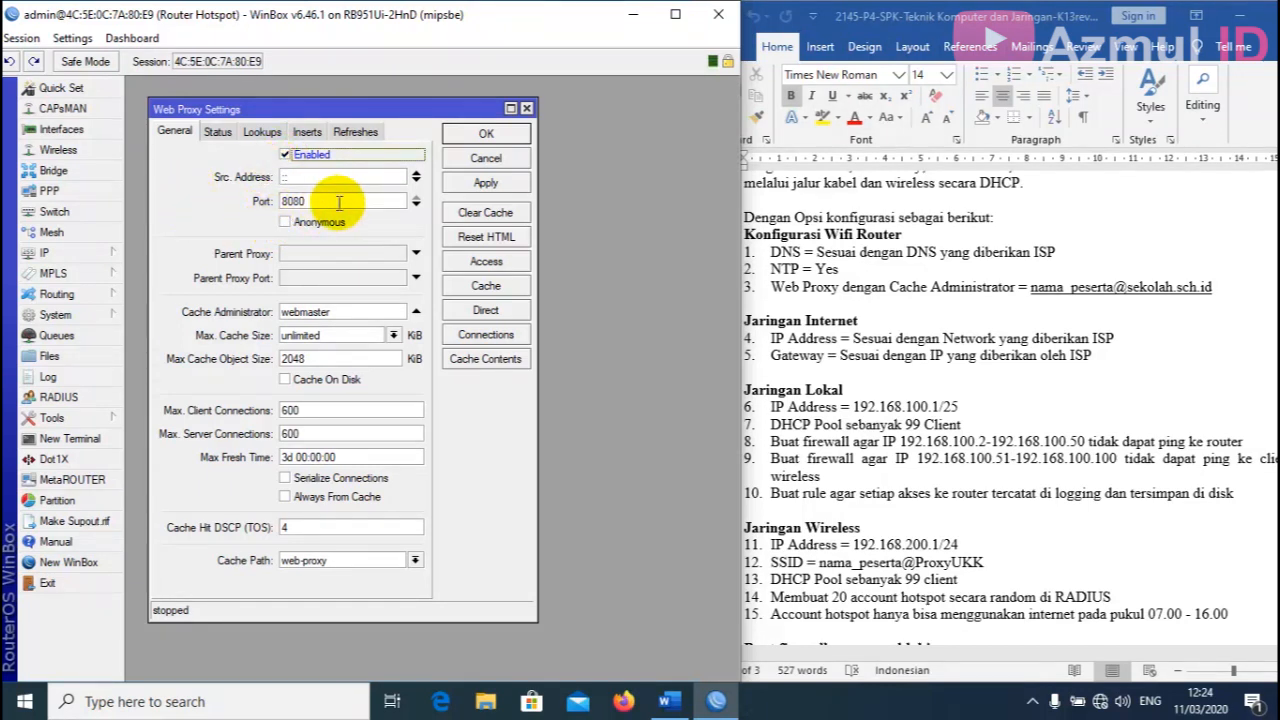
double_click(358, 312)
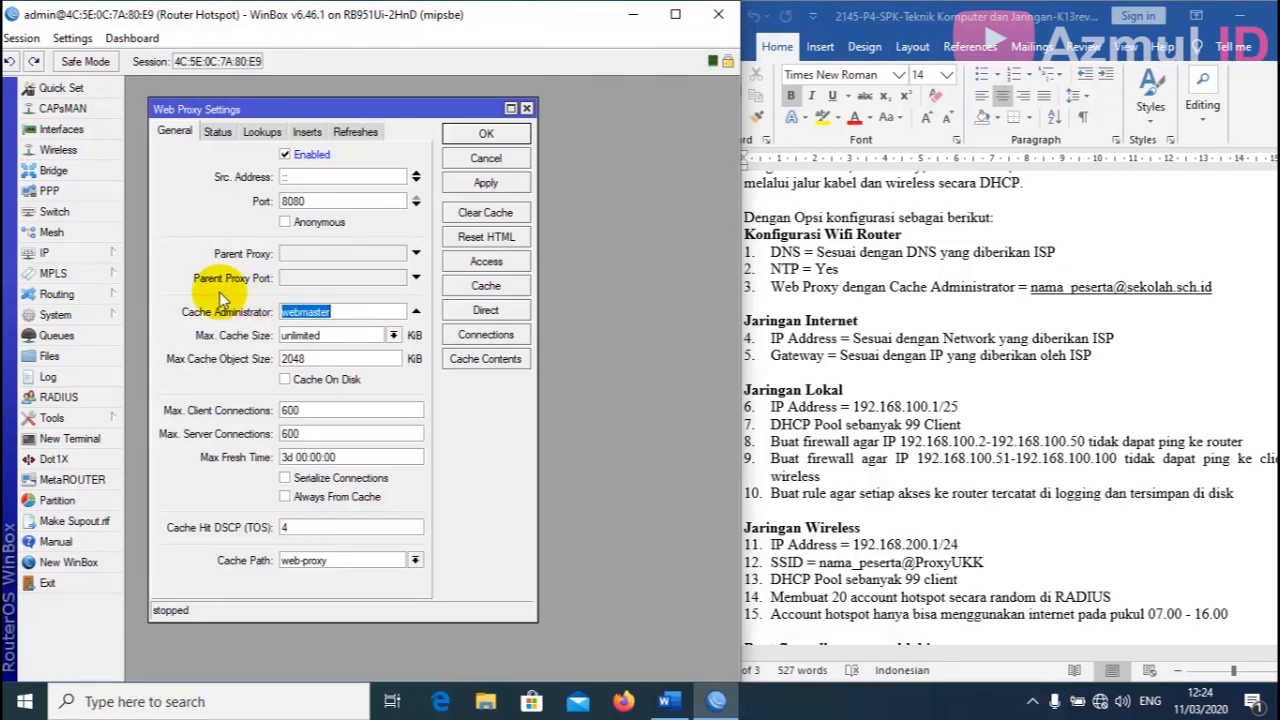
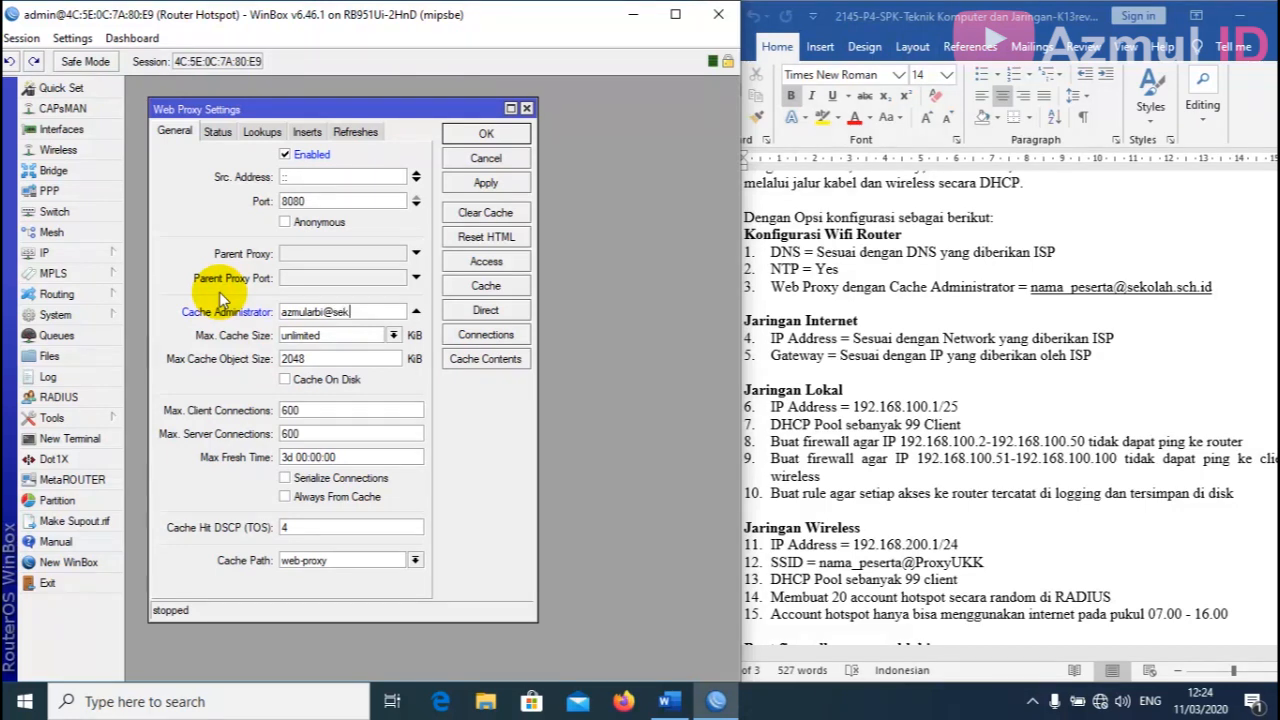
left_click(285, 380)
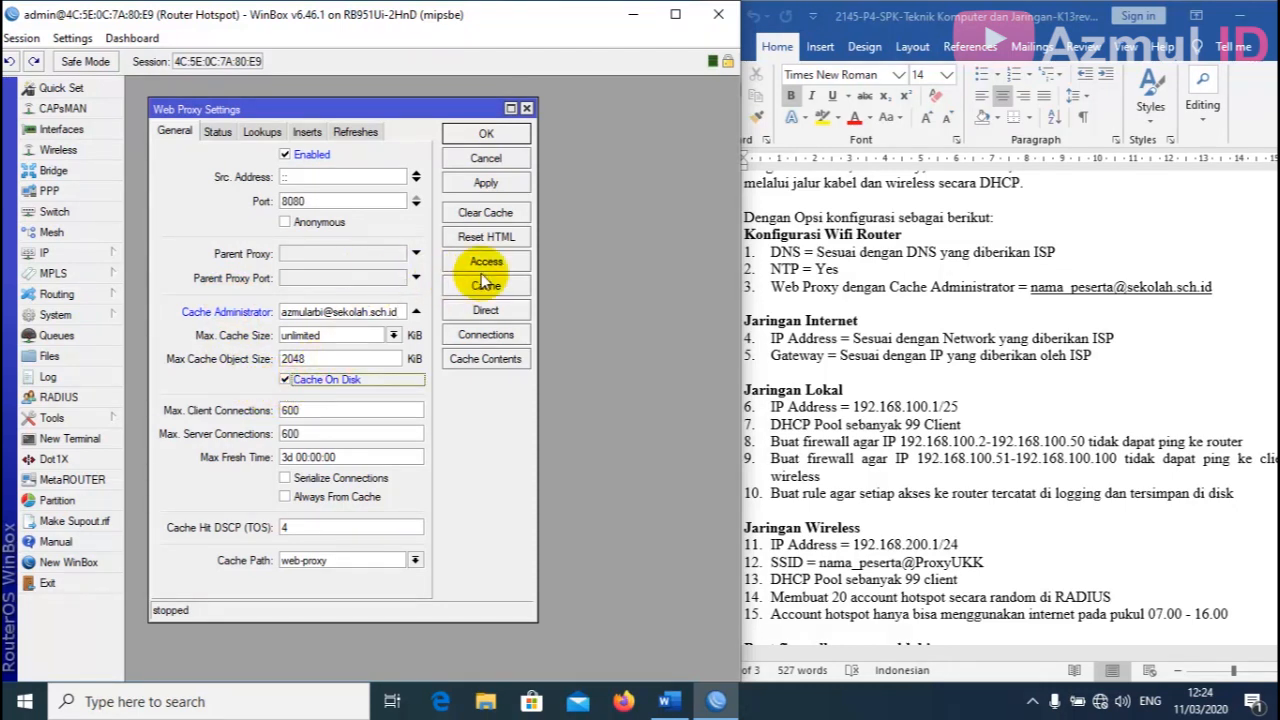
left_click(506, 190)
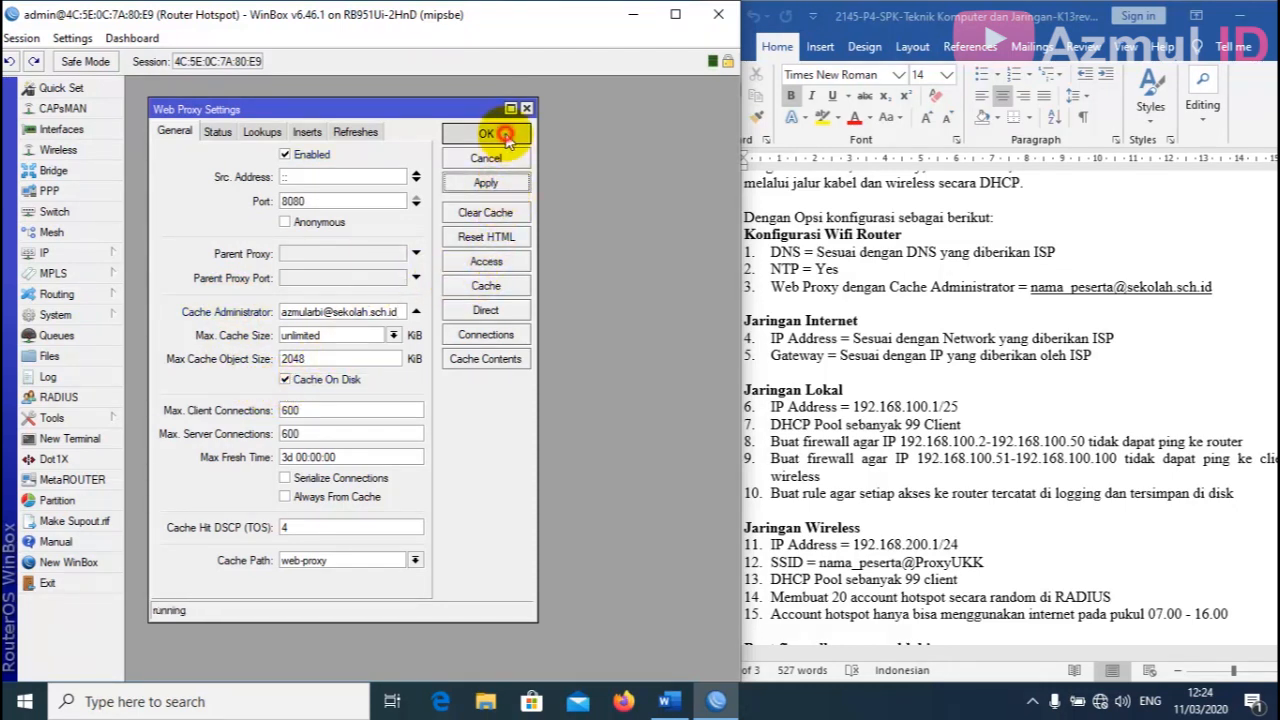
left_click(505, 136)
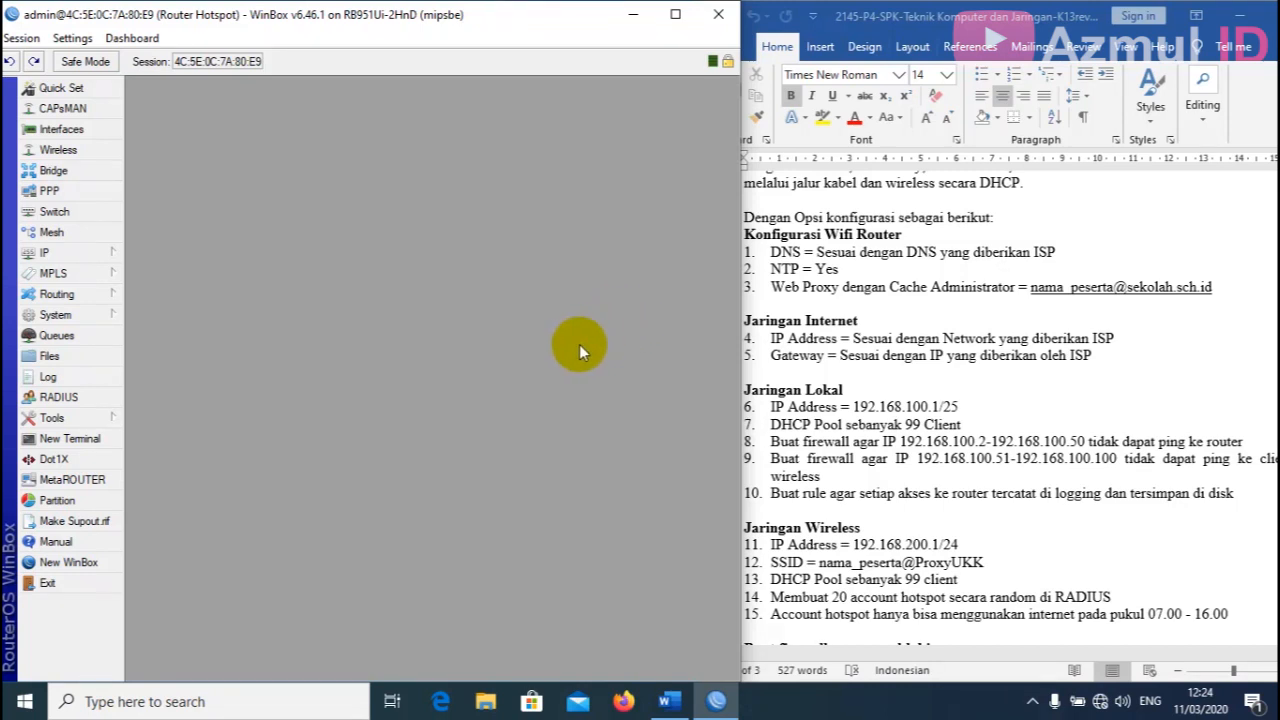
Scroll the Word task sheet down to the firewall blocking list and Langkah Kerja section.
scroll(950, 326, "down", 1)
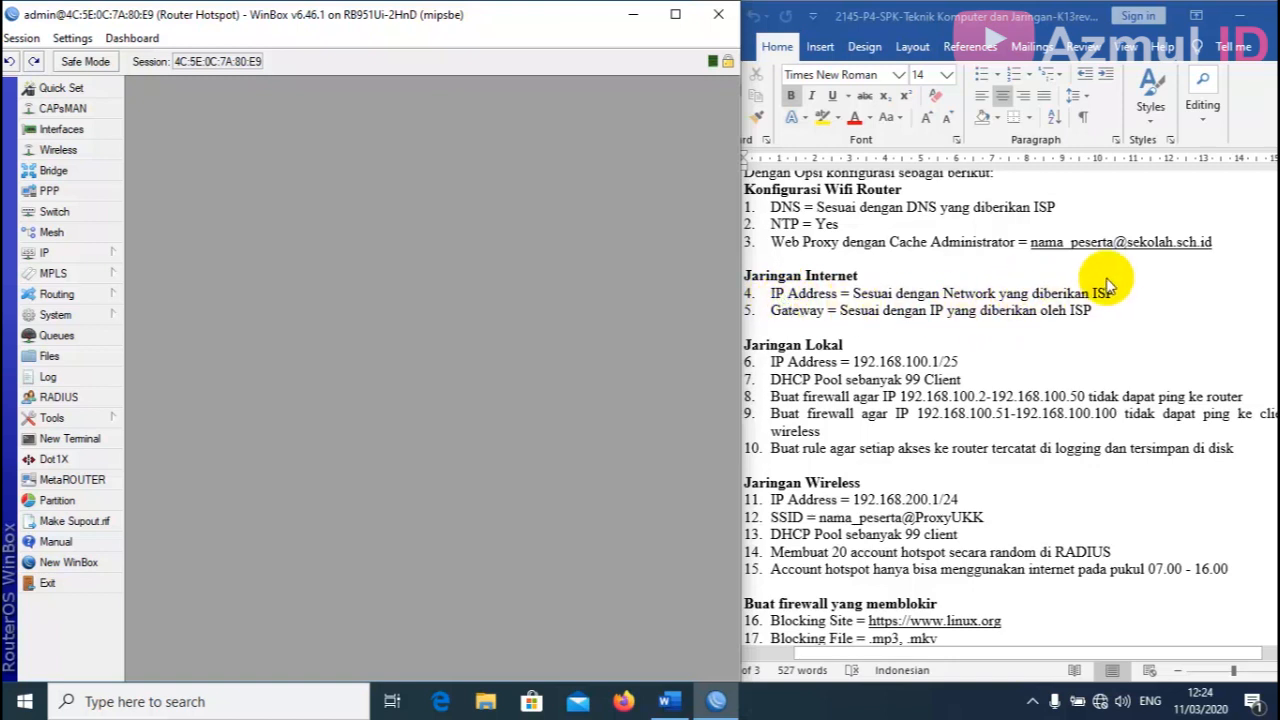
scroll(1003, 290, "down", 1)
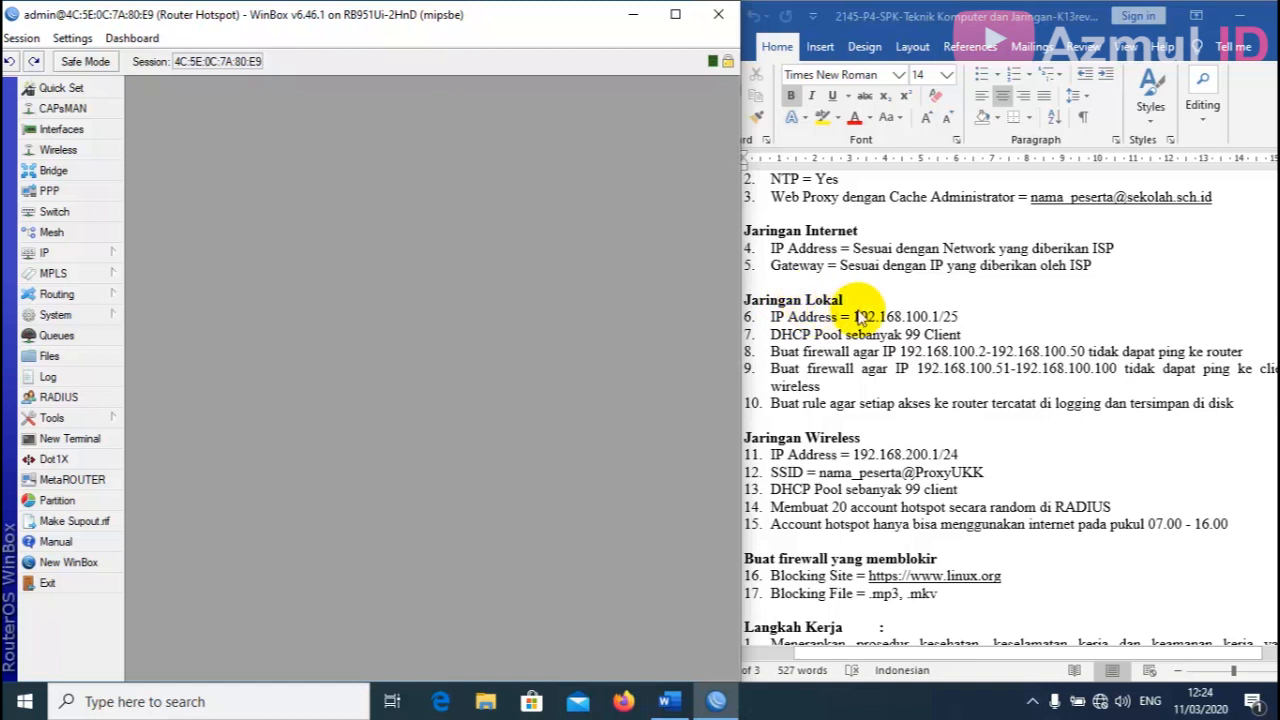
scroll(935, 312, "down", 1)
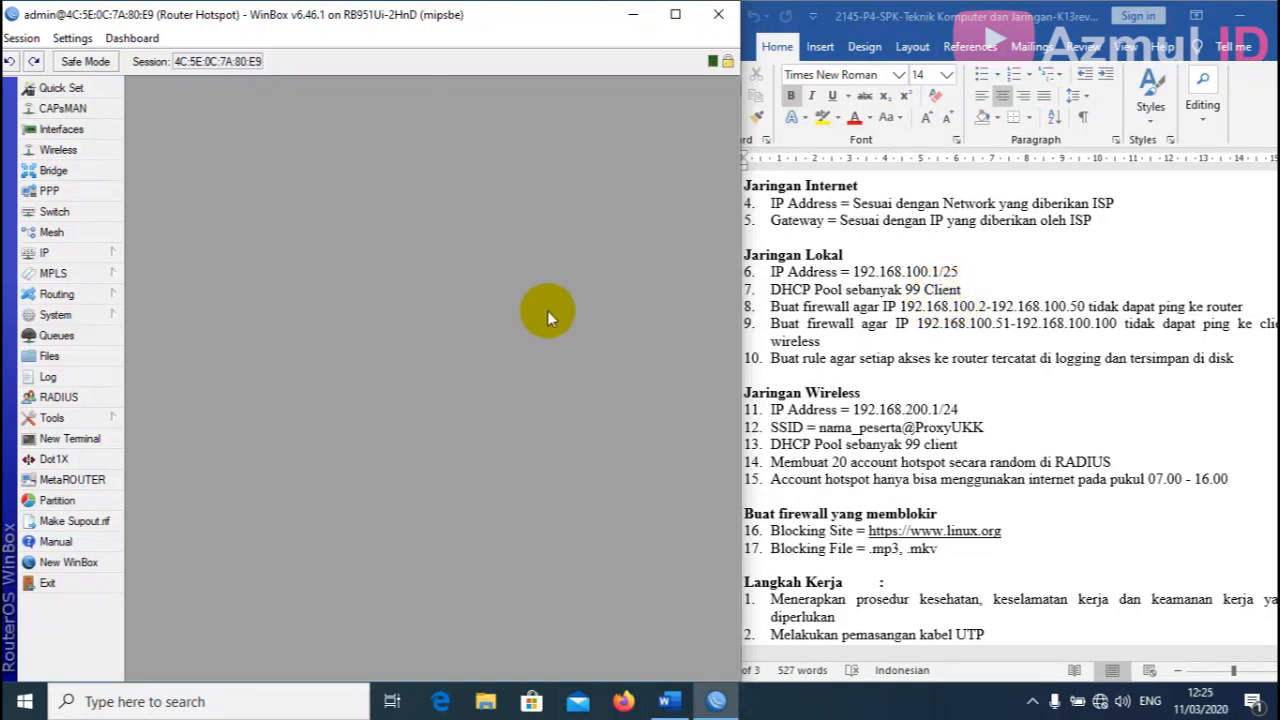
Run DHCP Setup on ether2-Jaringan Kabel with network 192.168.100.0/25 and gateway 192.168.100.1.
left_click(86, 256)
left_click(175, 304)
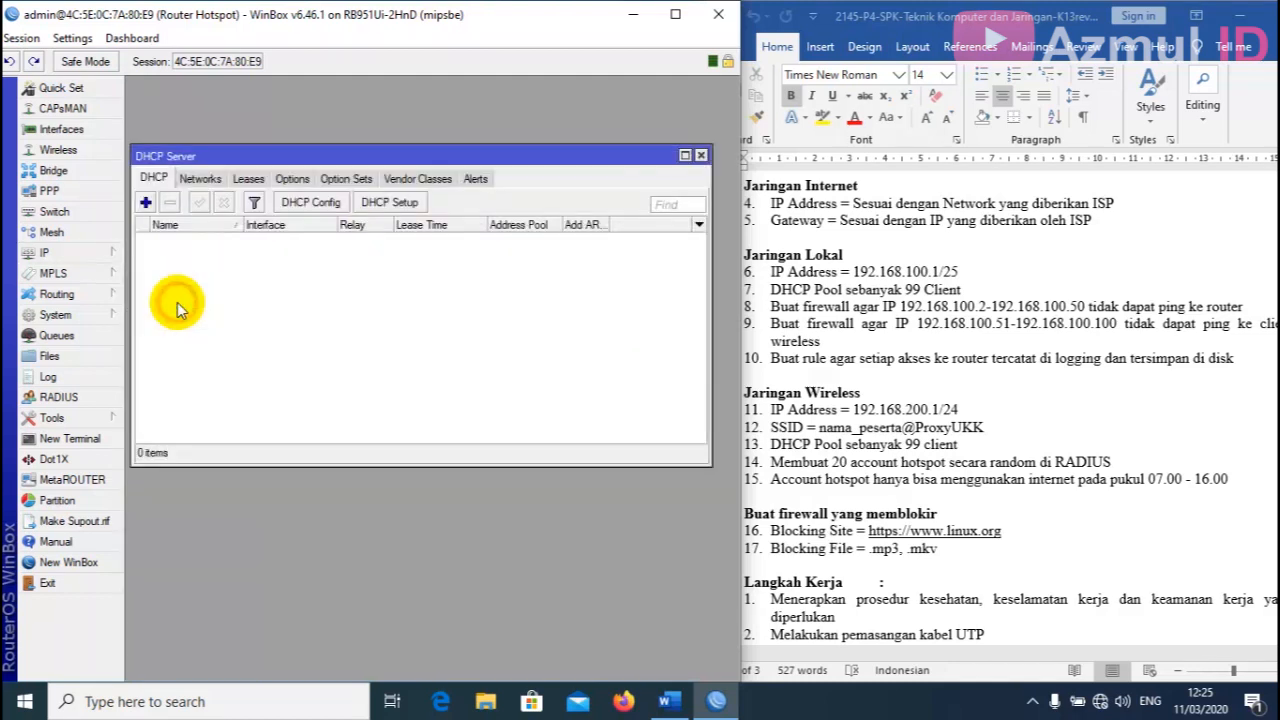
left_click(386, 204)
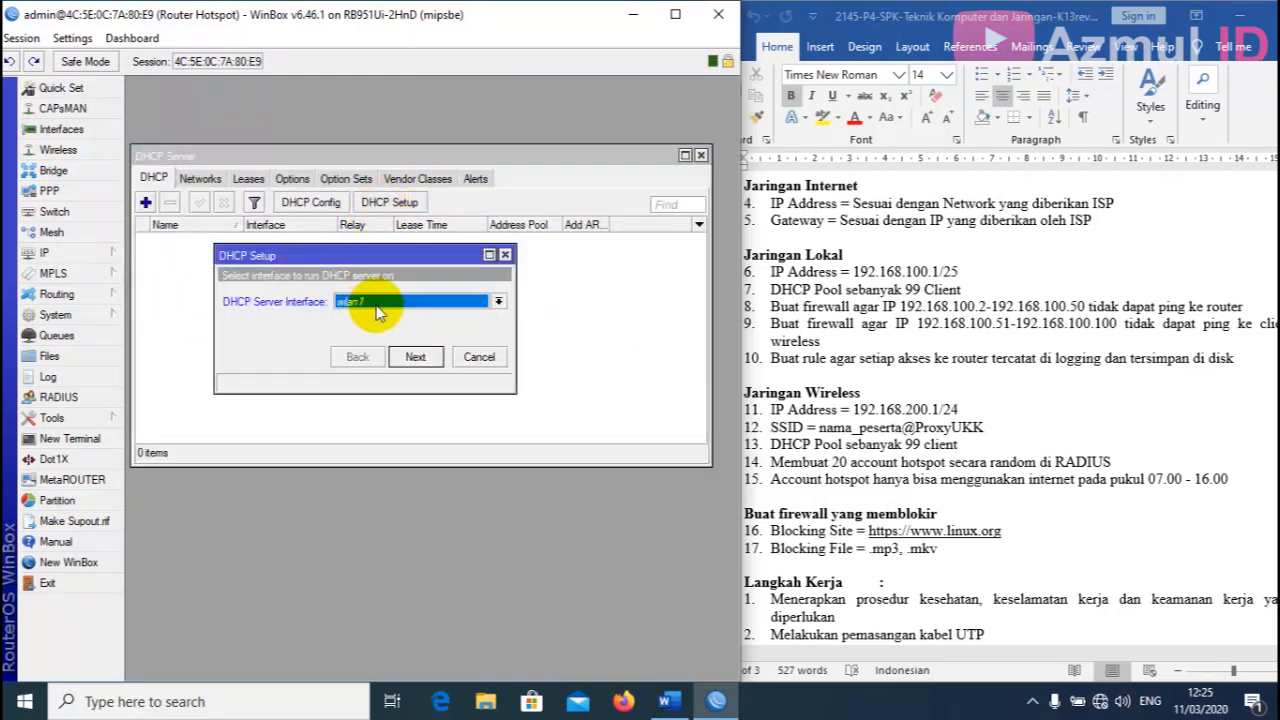
left_click(374, 304)
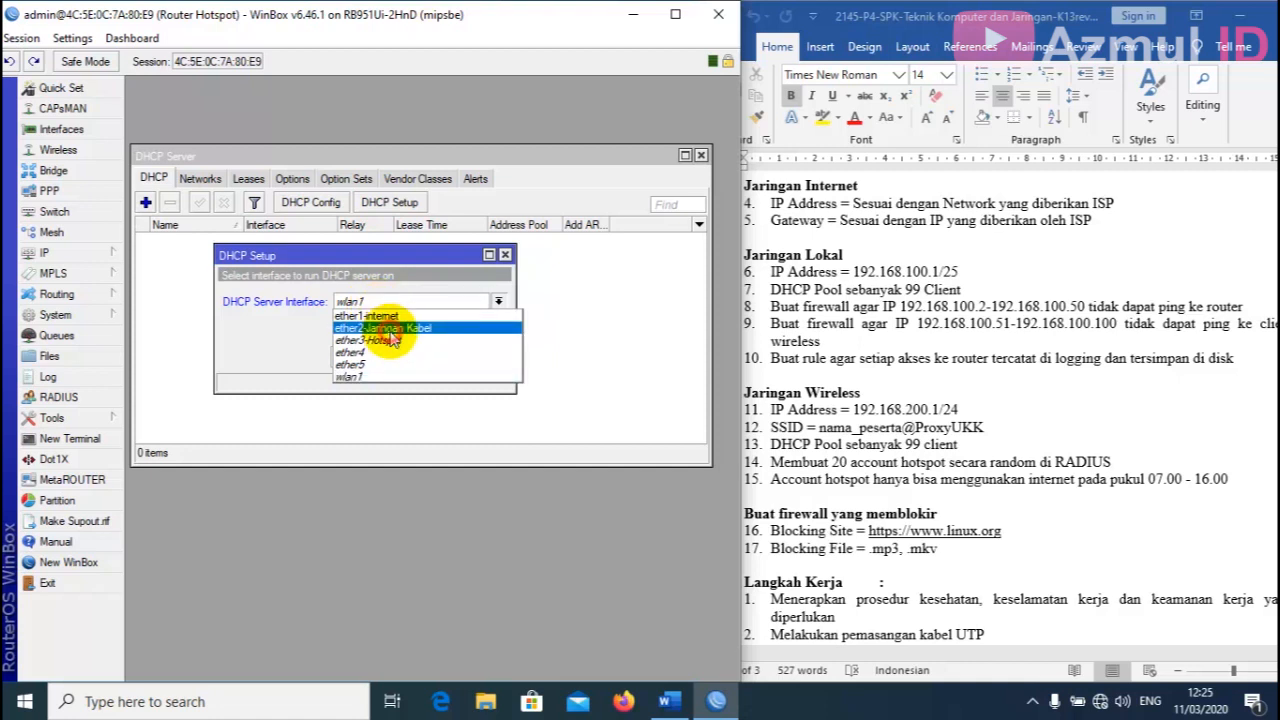
left_click(390, 330)
left_click(415, 357)
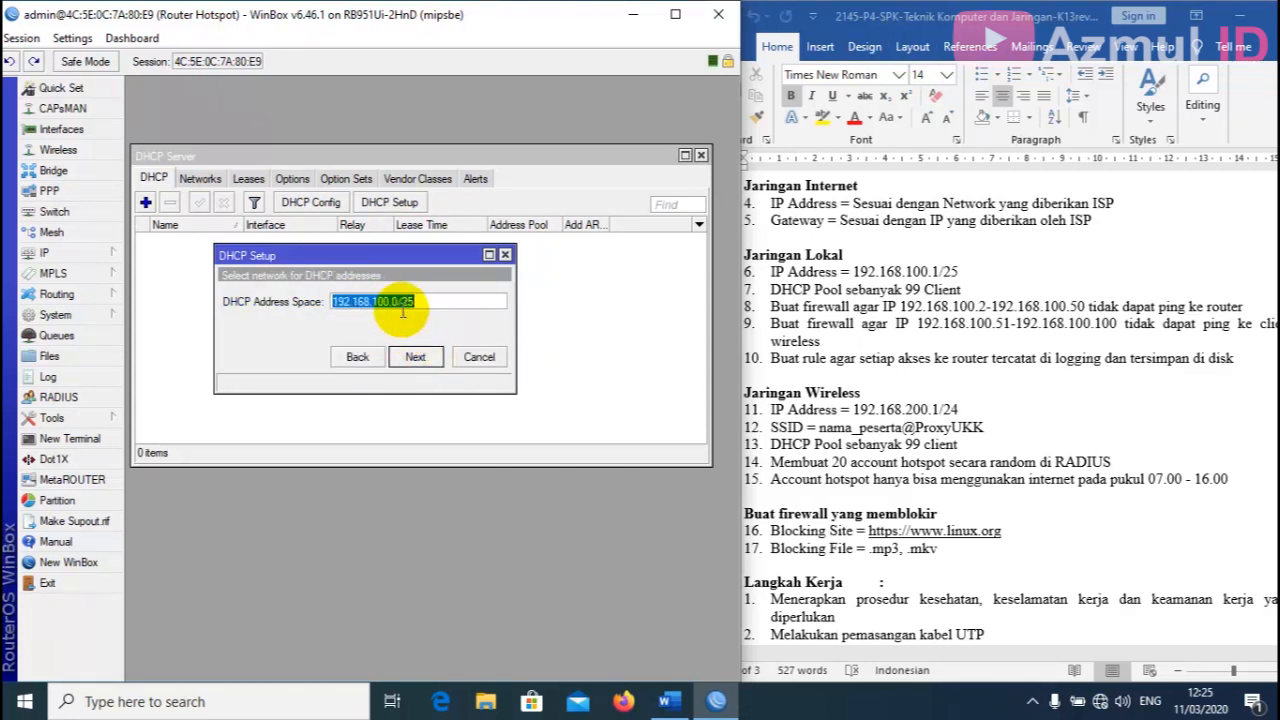
left_click(416, 358)
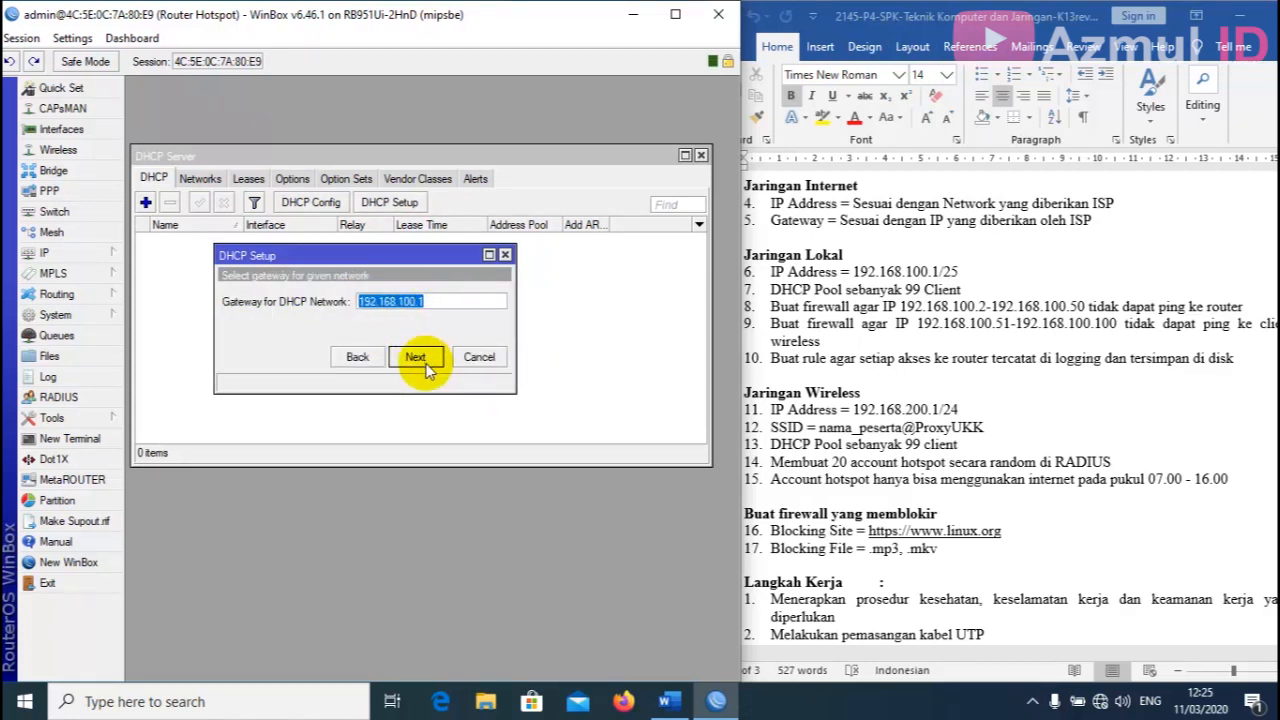
left_click(426, 366)
Use pool 192.168.100.2-192.168.100.100 and a 06:00:00 lease time to finish the setup.
left_click(472, 302)
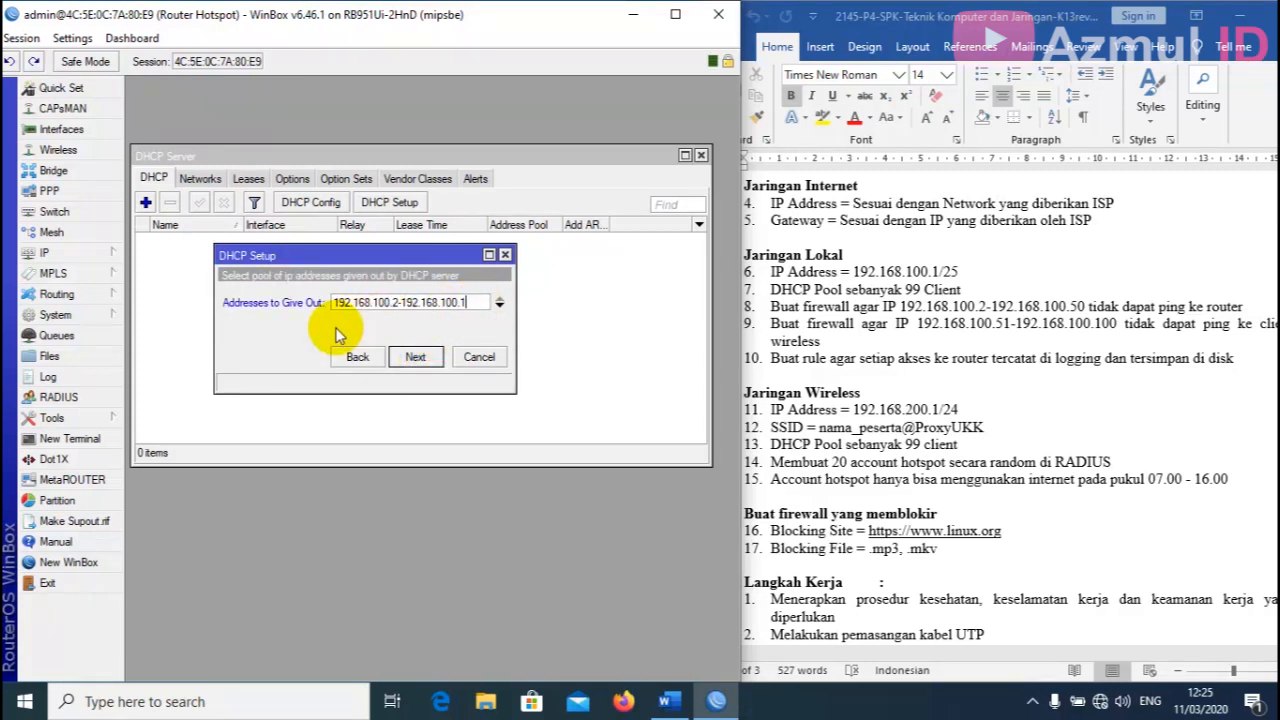
left_click(415, 357)
left_click(415, 357)
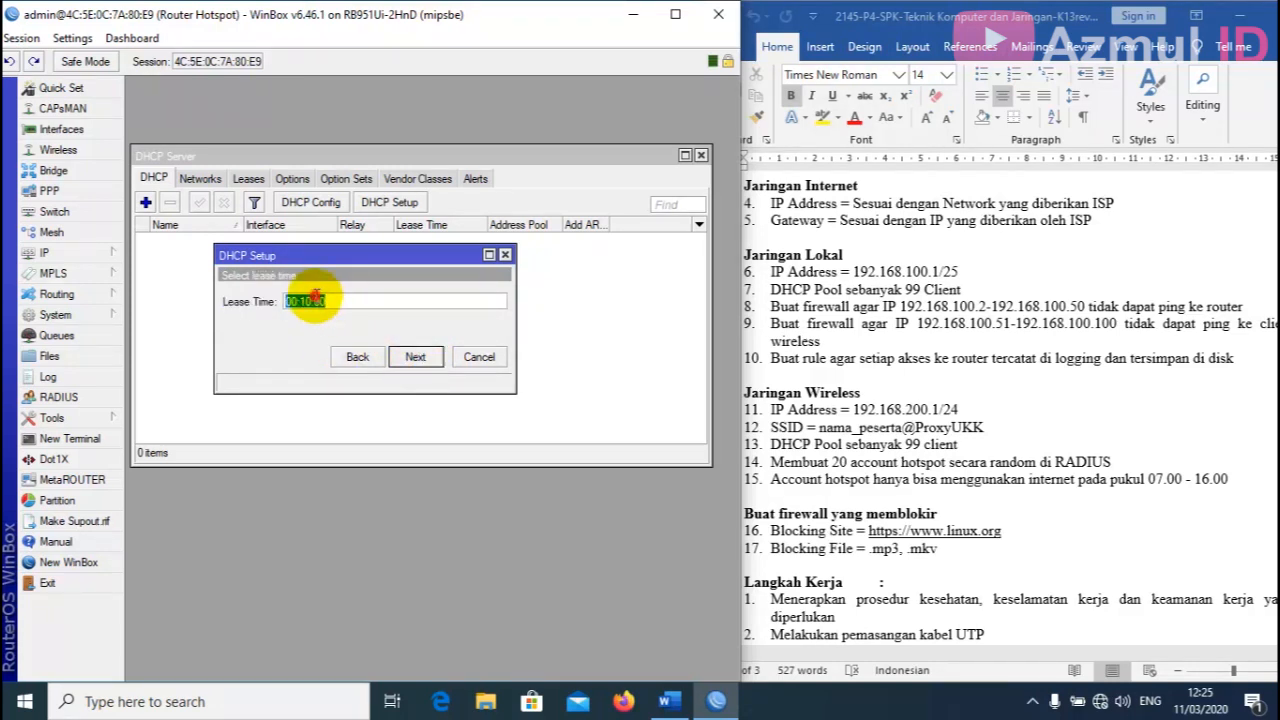
left_click(312, 301)
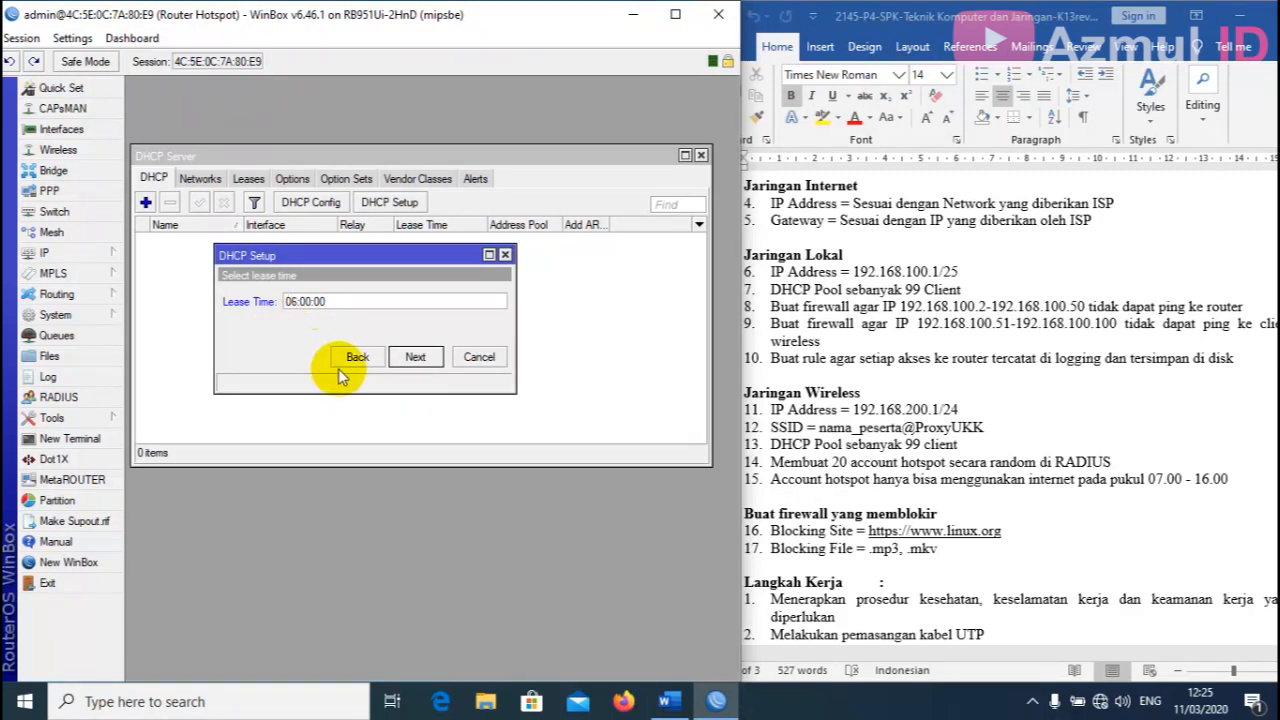
left_click(415, 357)
left_click(421, 372)
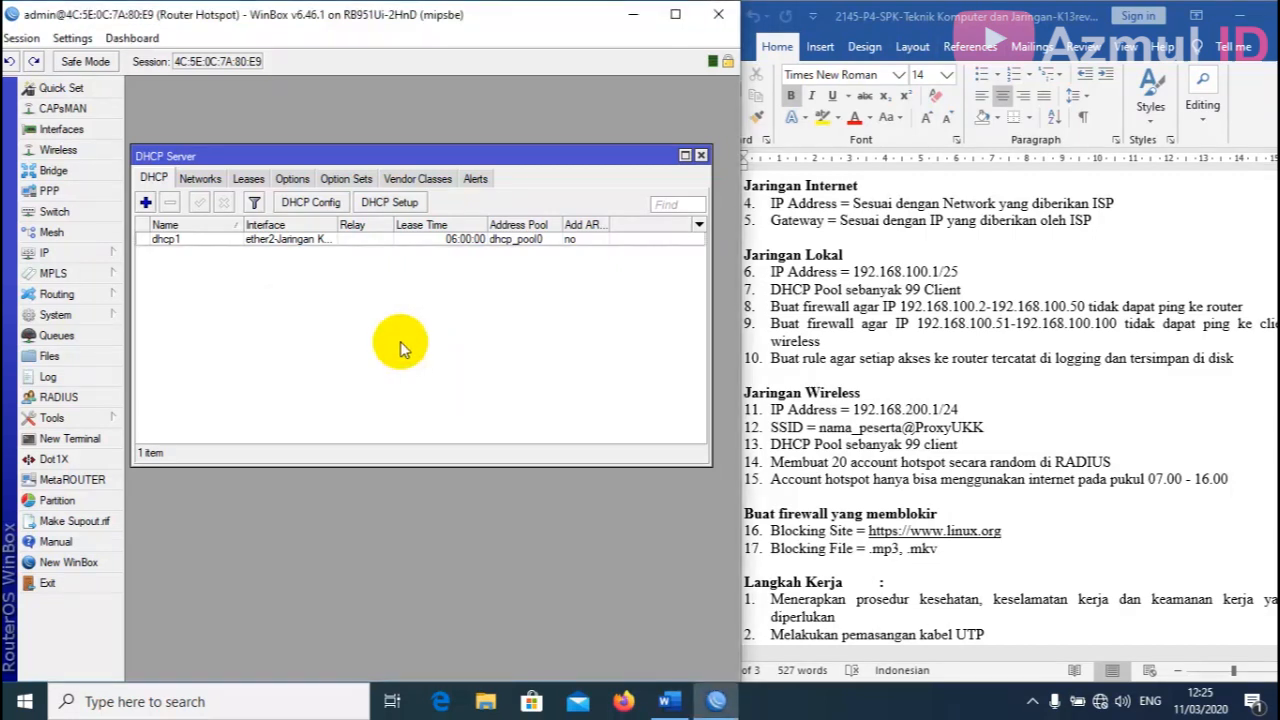
left_click(701, 156)
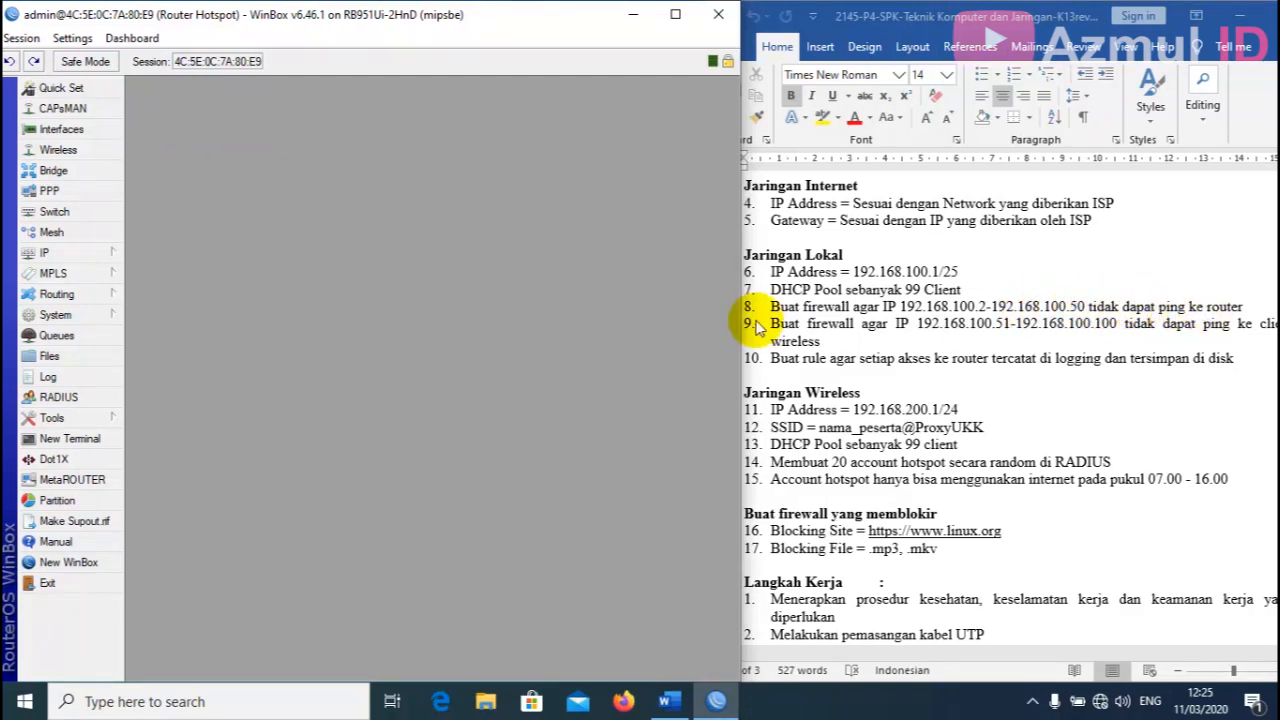
Create a new filter rule on the input chain with source 192.168.100.2-192.168.100.50.
left_click(78, 252)
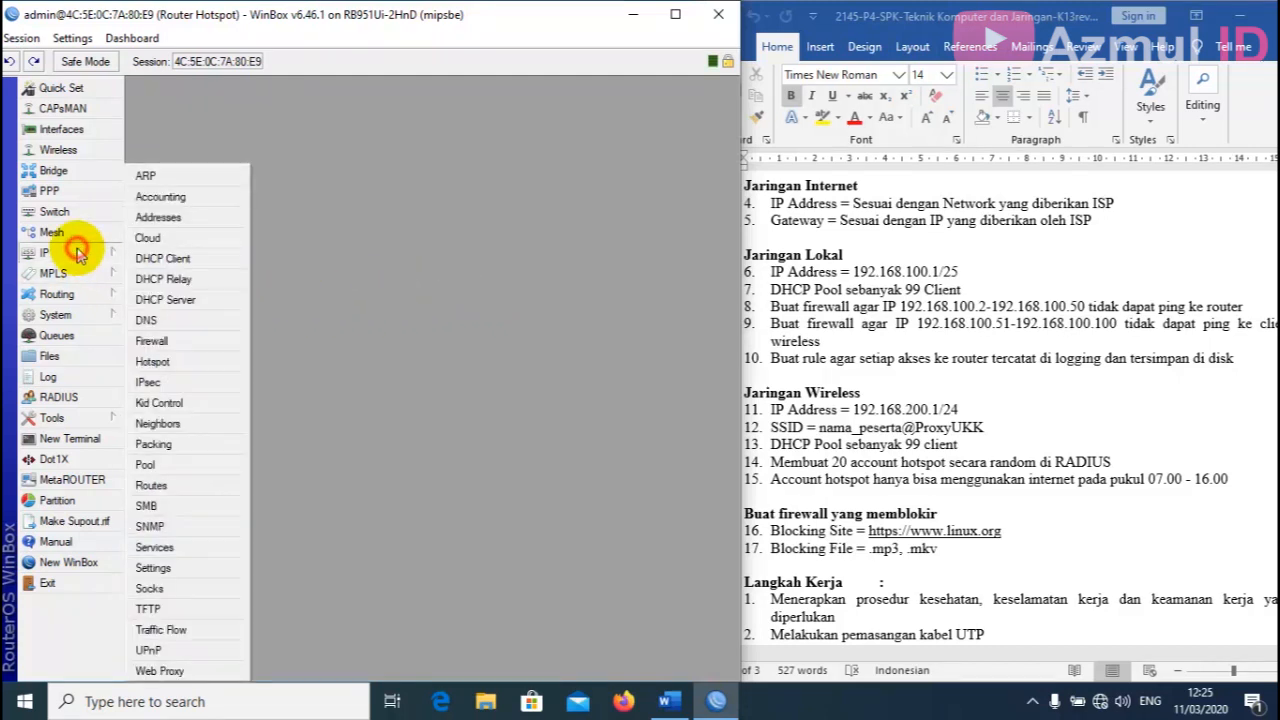
left_click(183, 343)
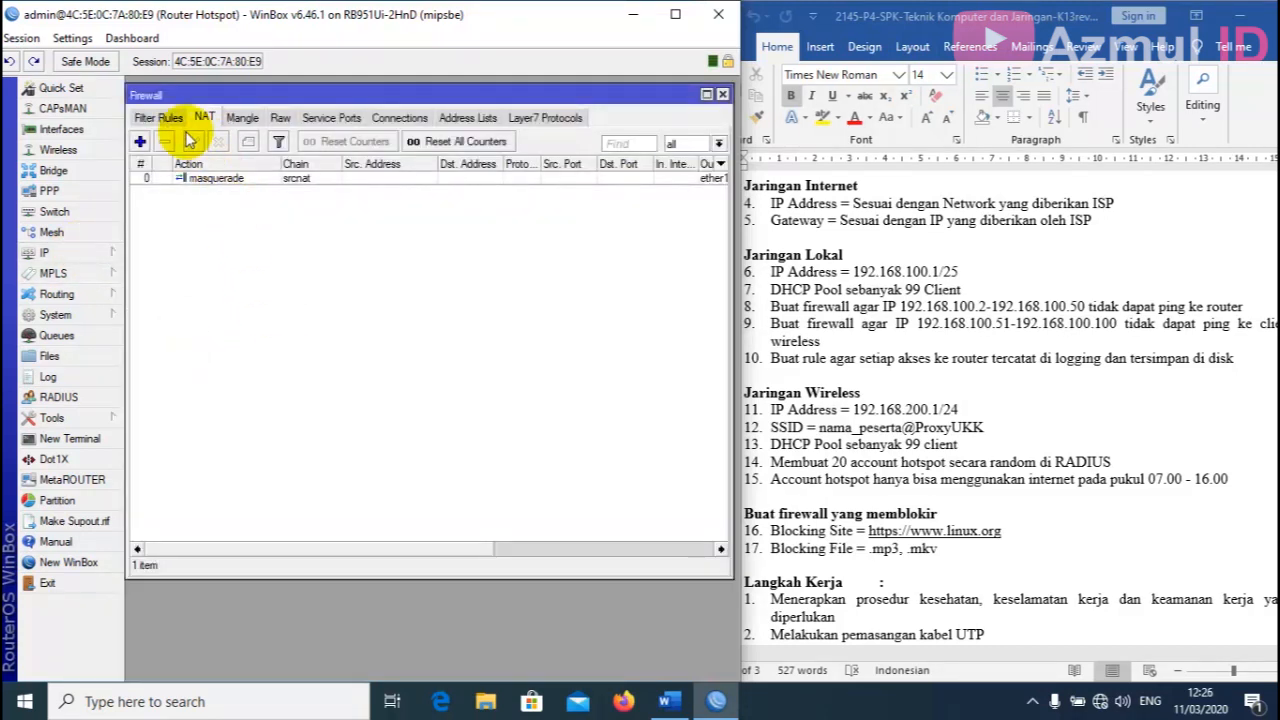
left_click(156, 118)
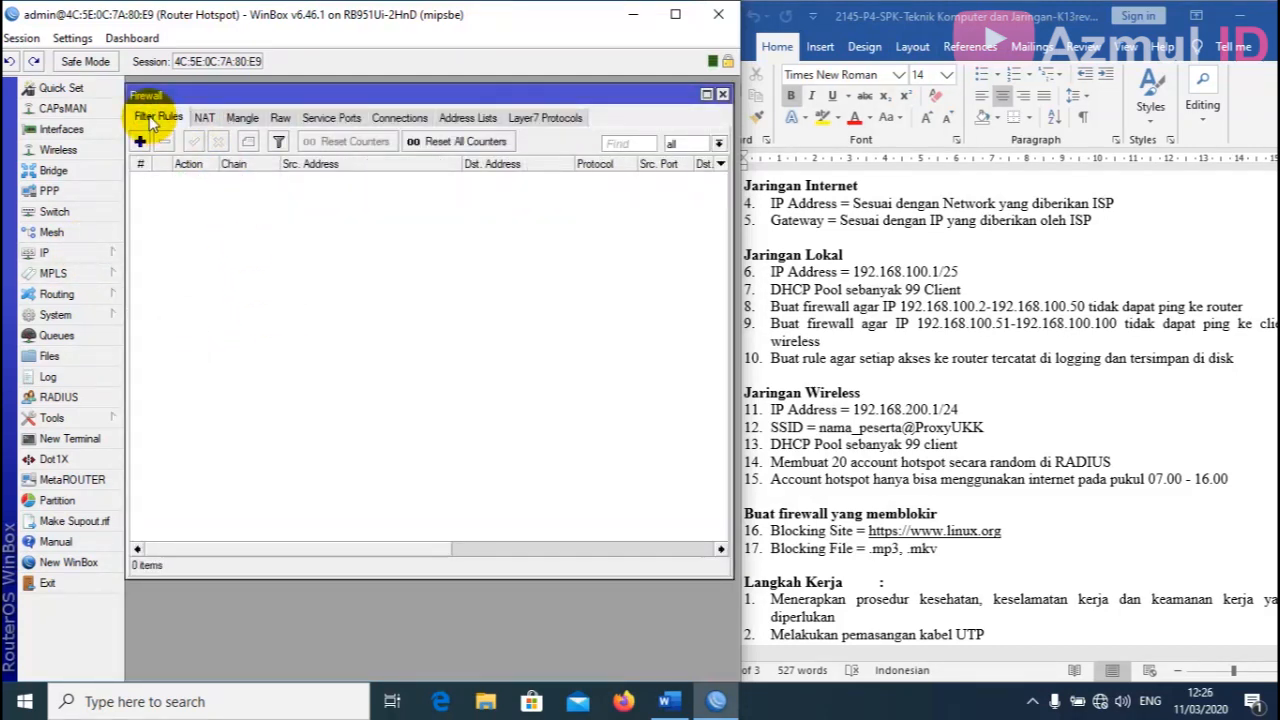
left_click(140, 141)
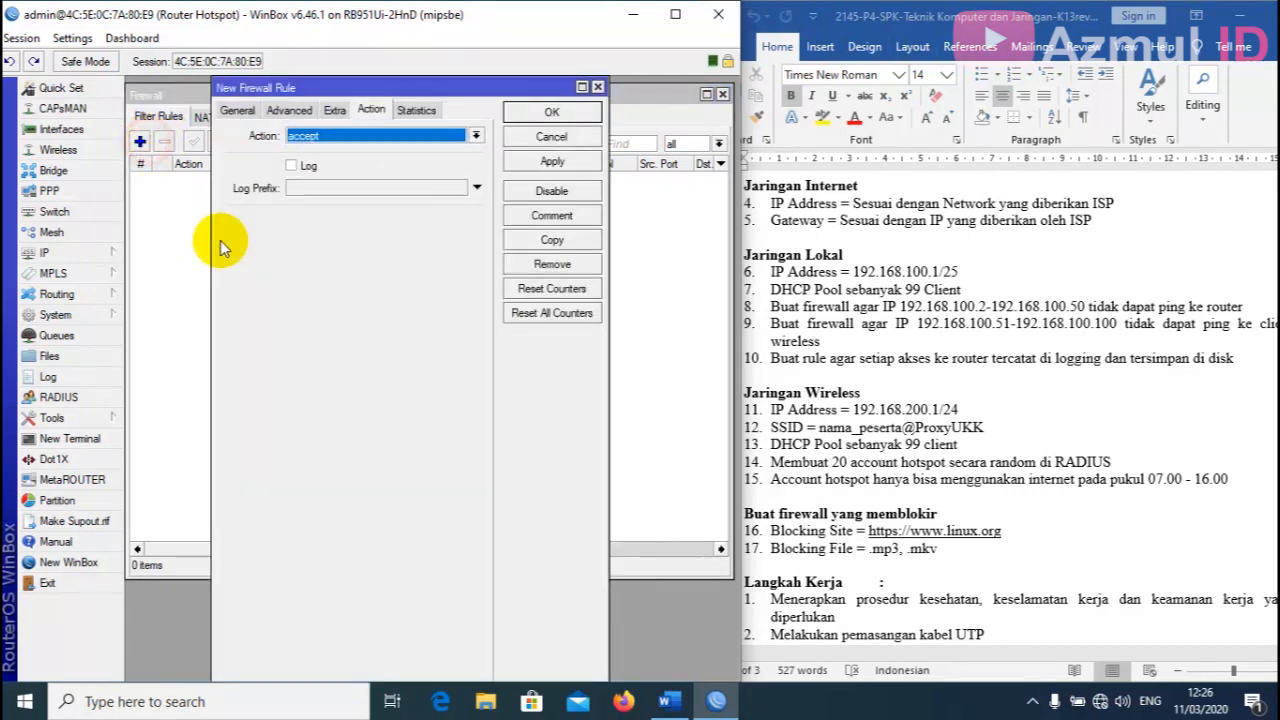
left_click(240, 110)
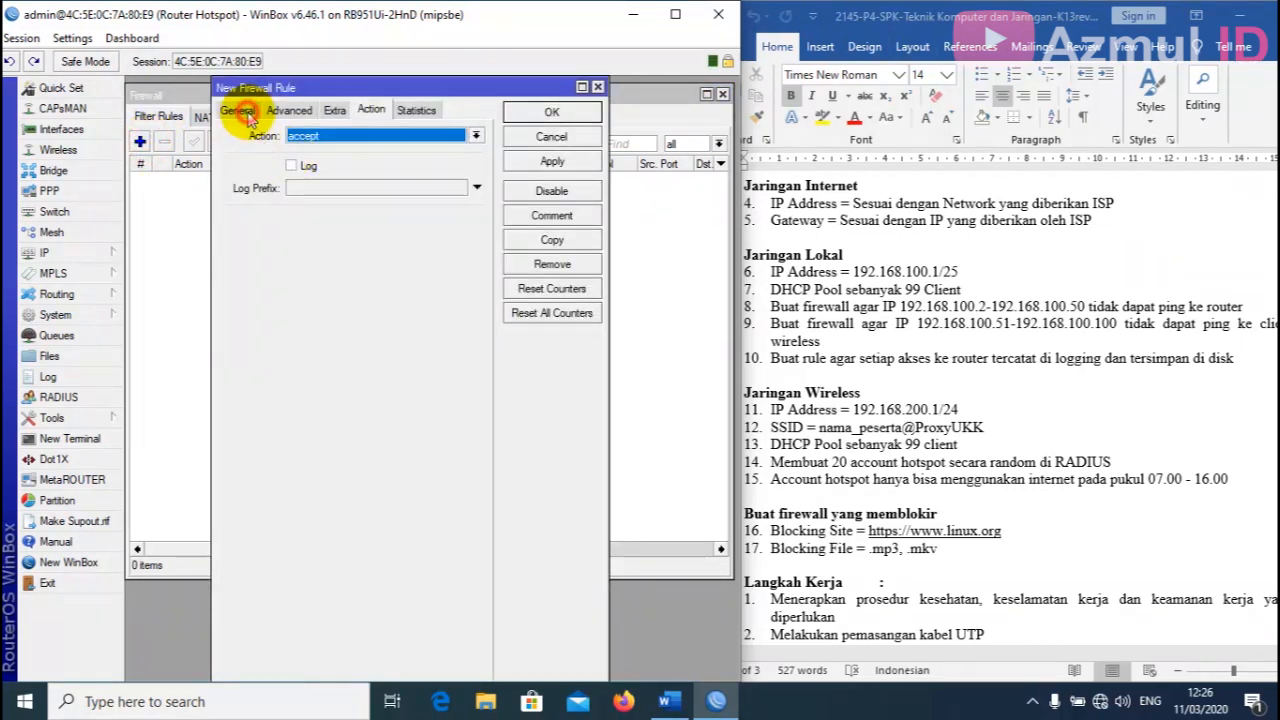
left_click(410, 136)
left_click(475, 137)
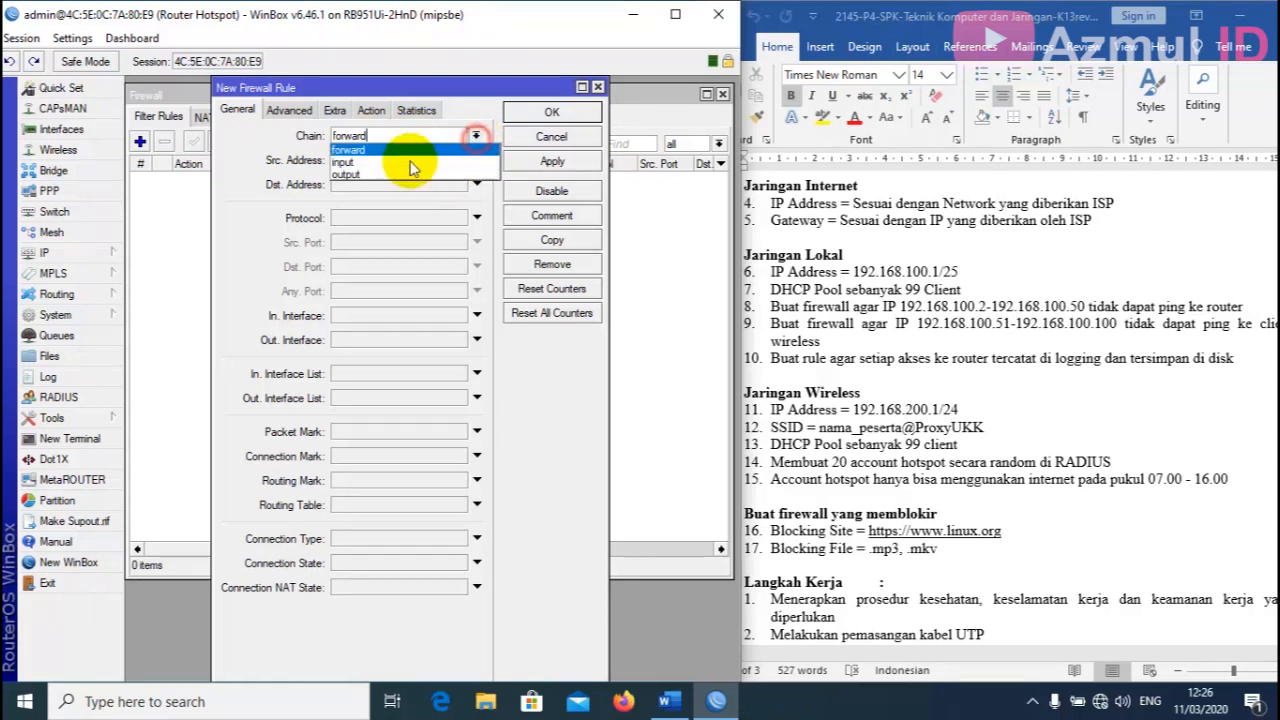
left_click(376, 161)
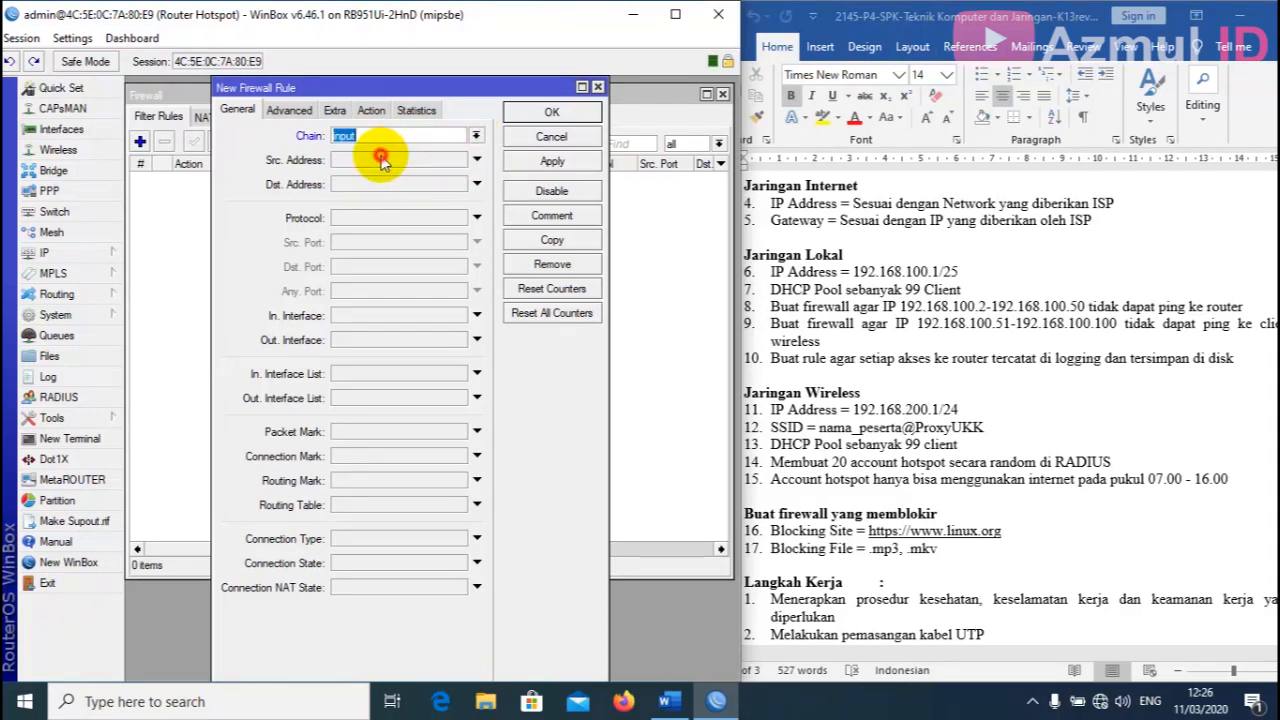
left_click(383, 160)
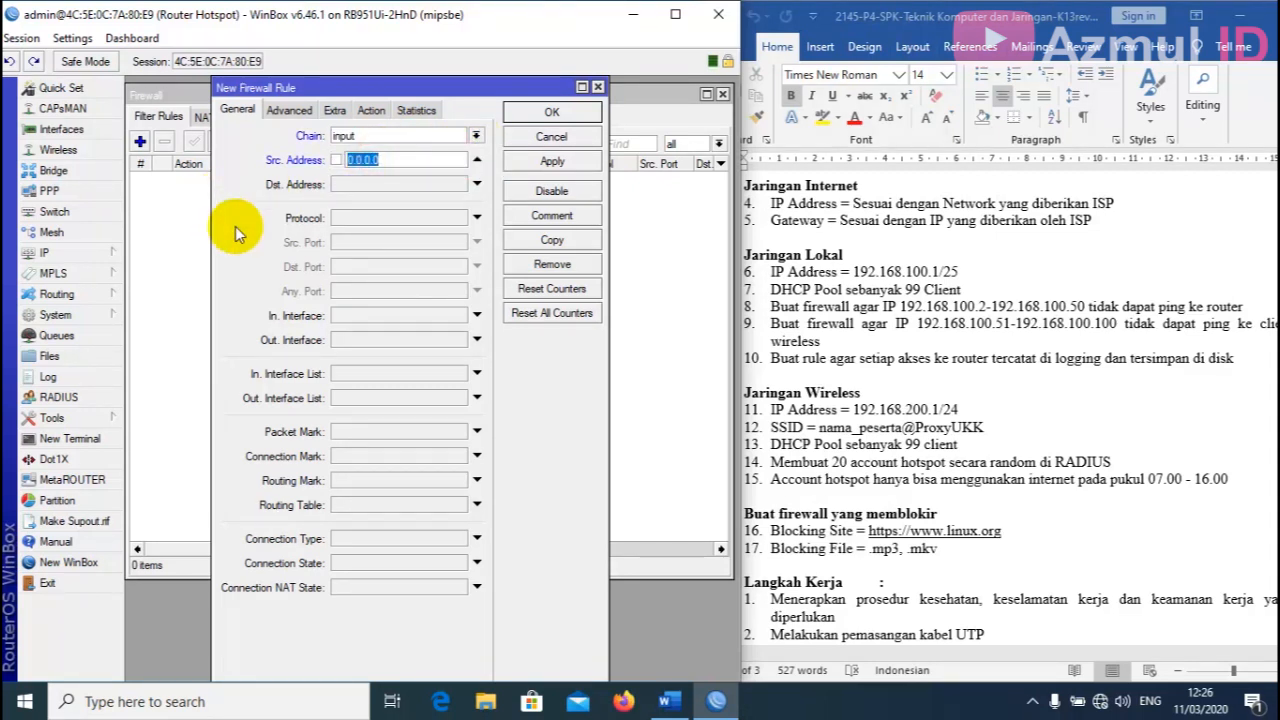
type("192.168.100.2-192")
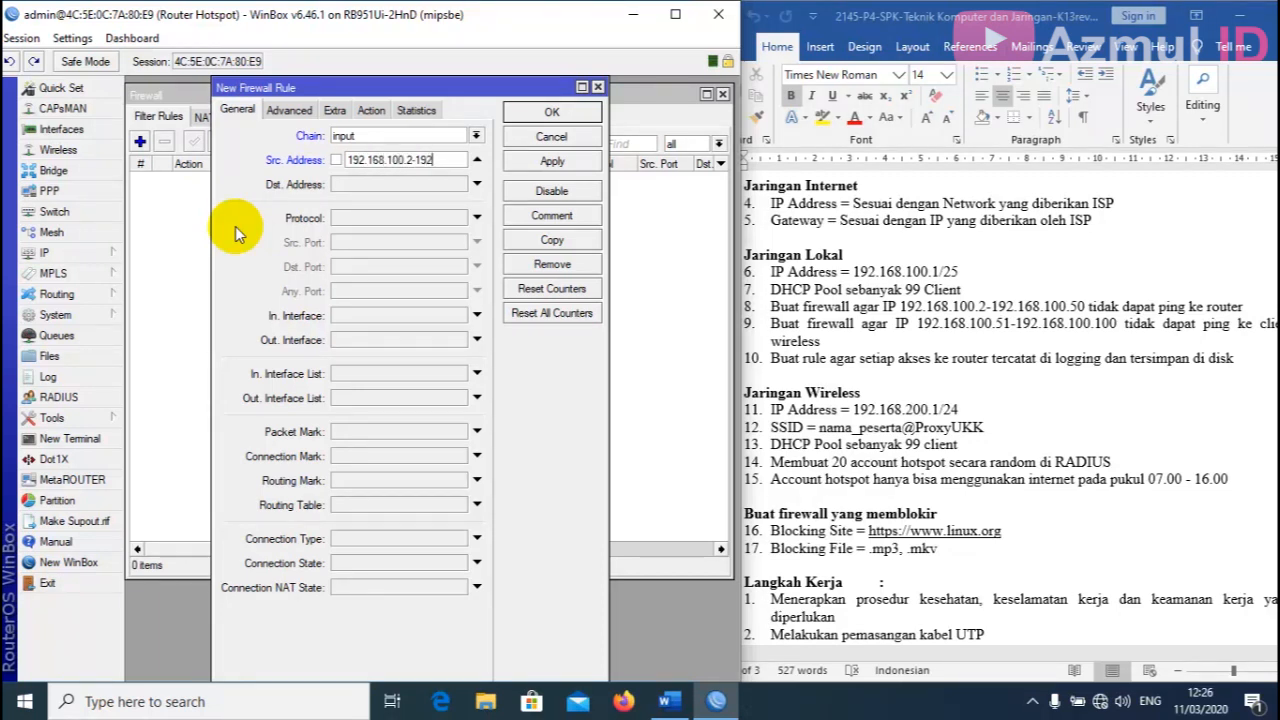
type(".168.100")
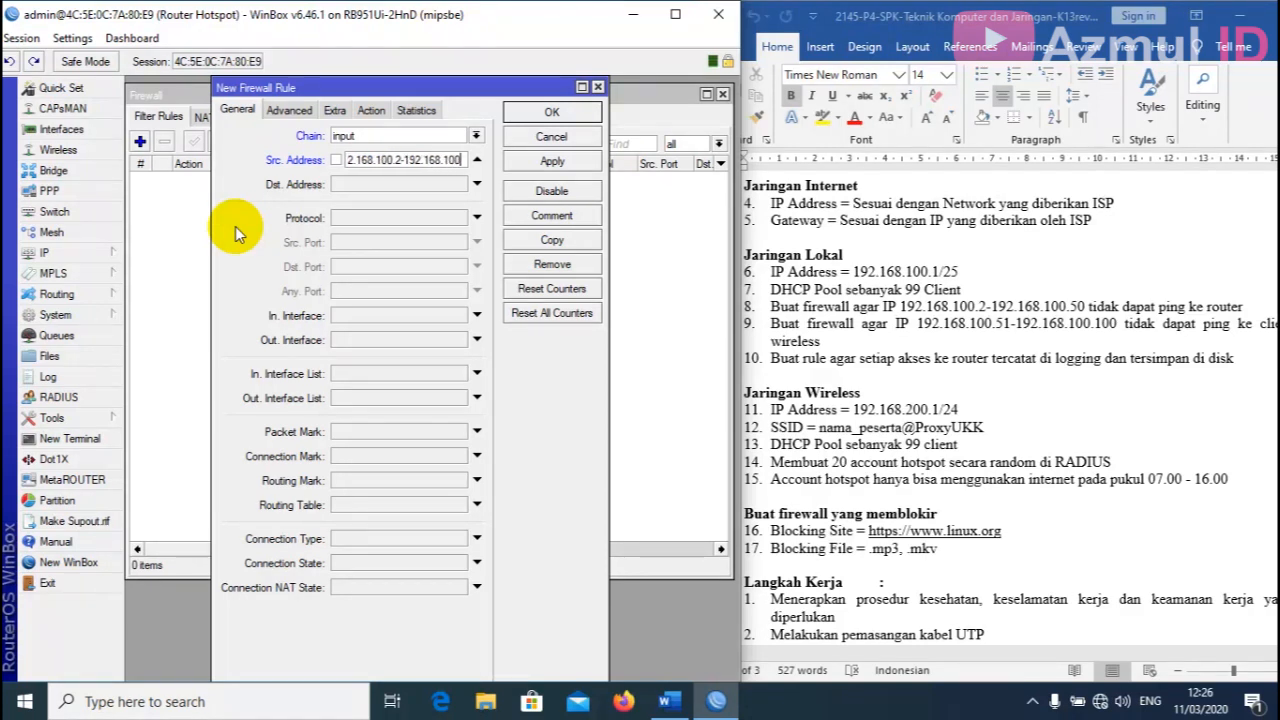
type(".50")
Match destination 192.168.100.1, protocol icmp, and incoming interface ether2-Jaringan Kabel.
left_click(368, 184)
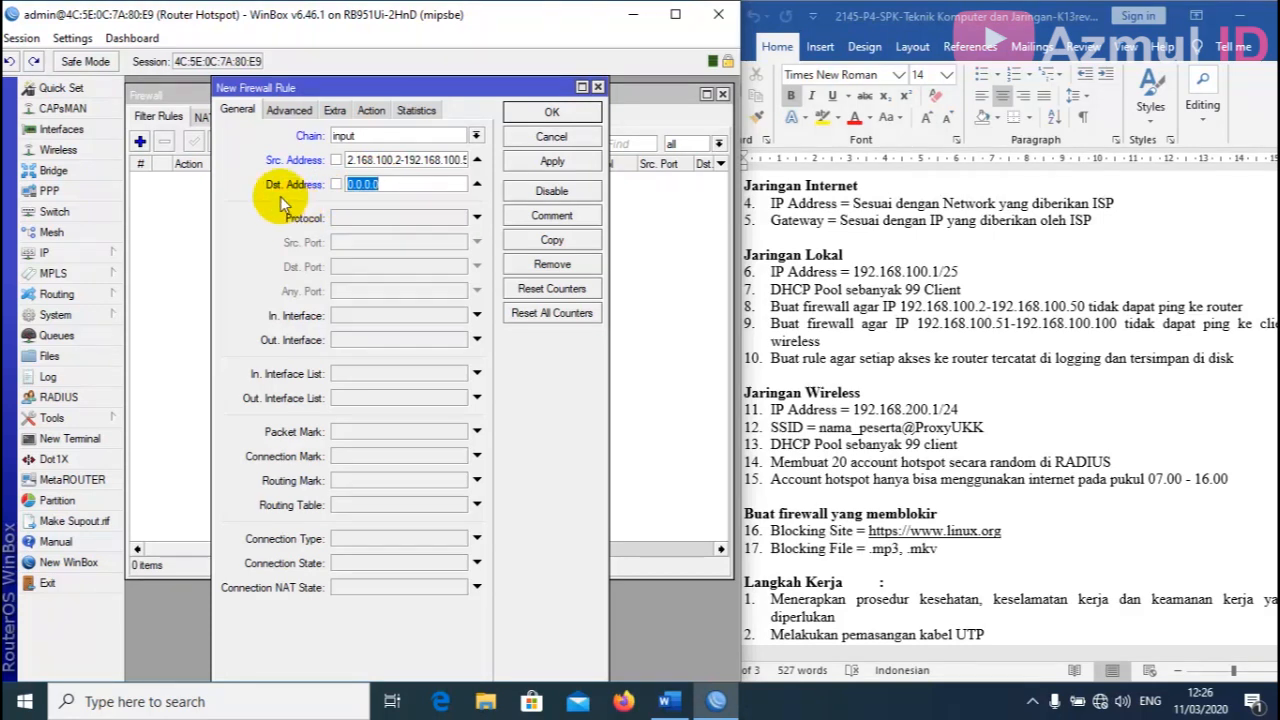
type("19")
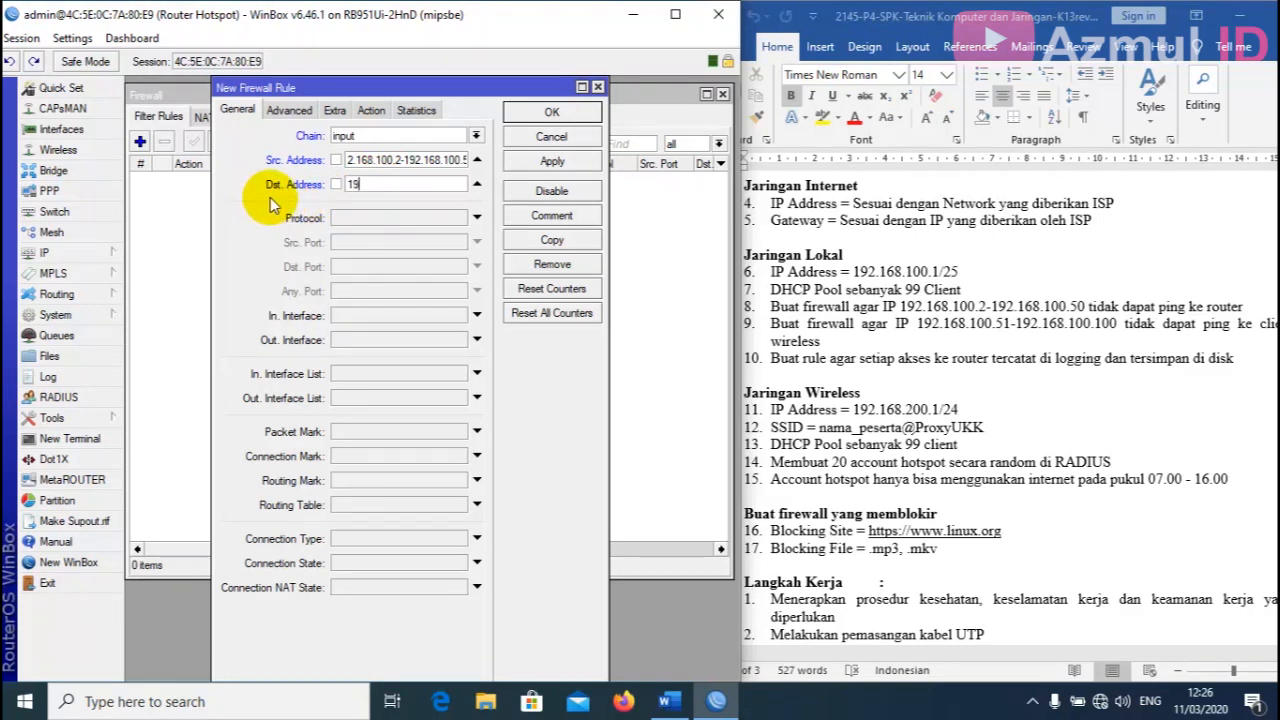
type("2.168.100.1")
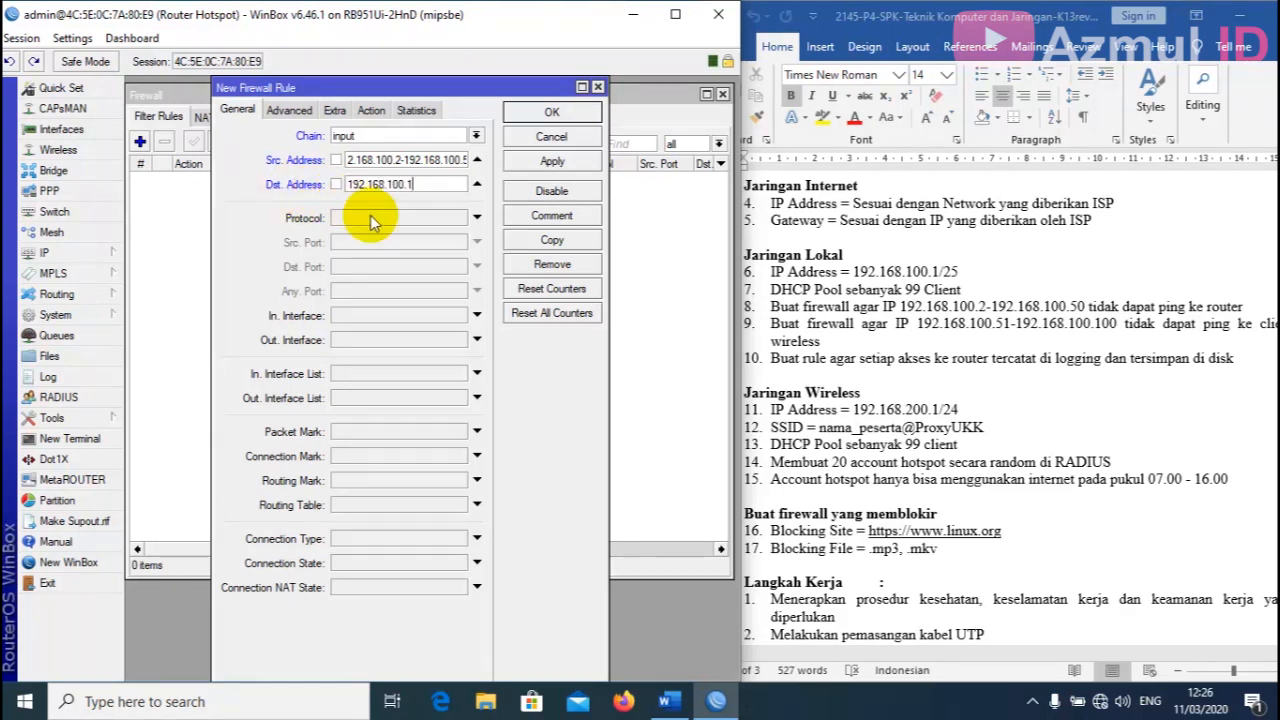
left_click(420, 218)
left_click(458, 220)
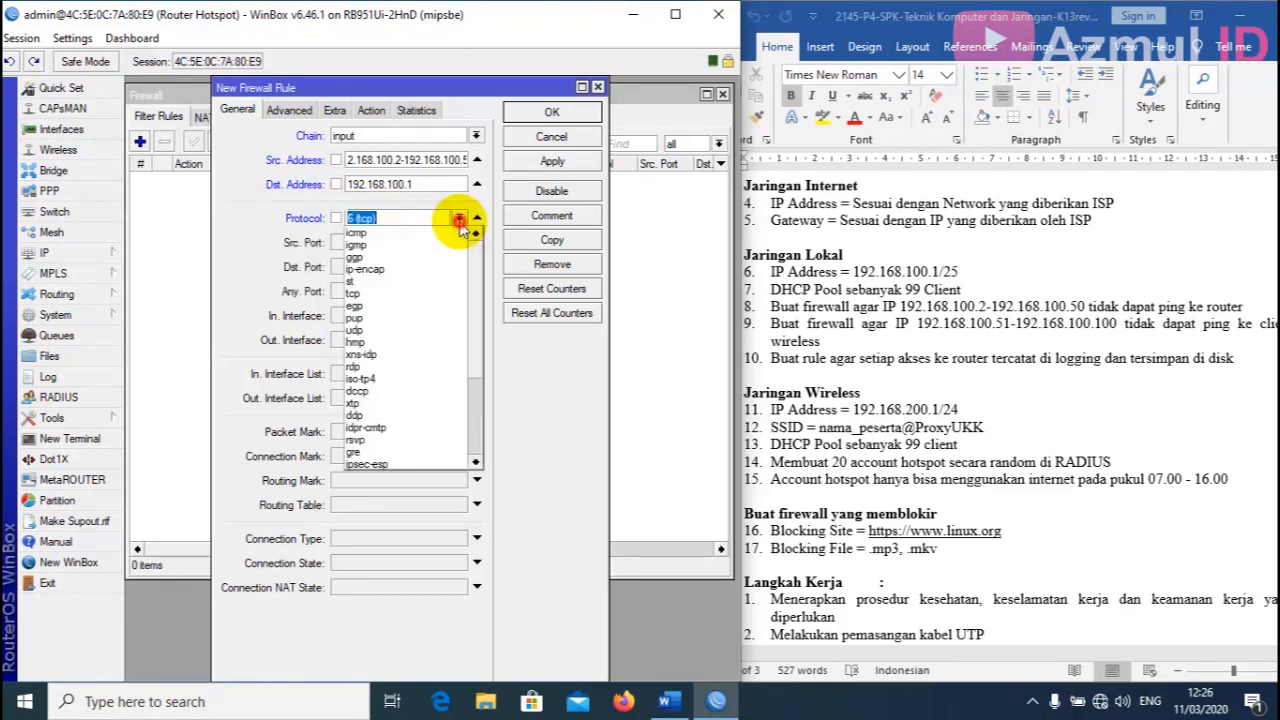
left_click(398, 233)
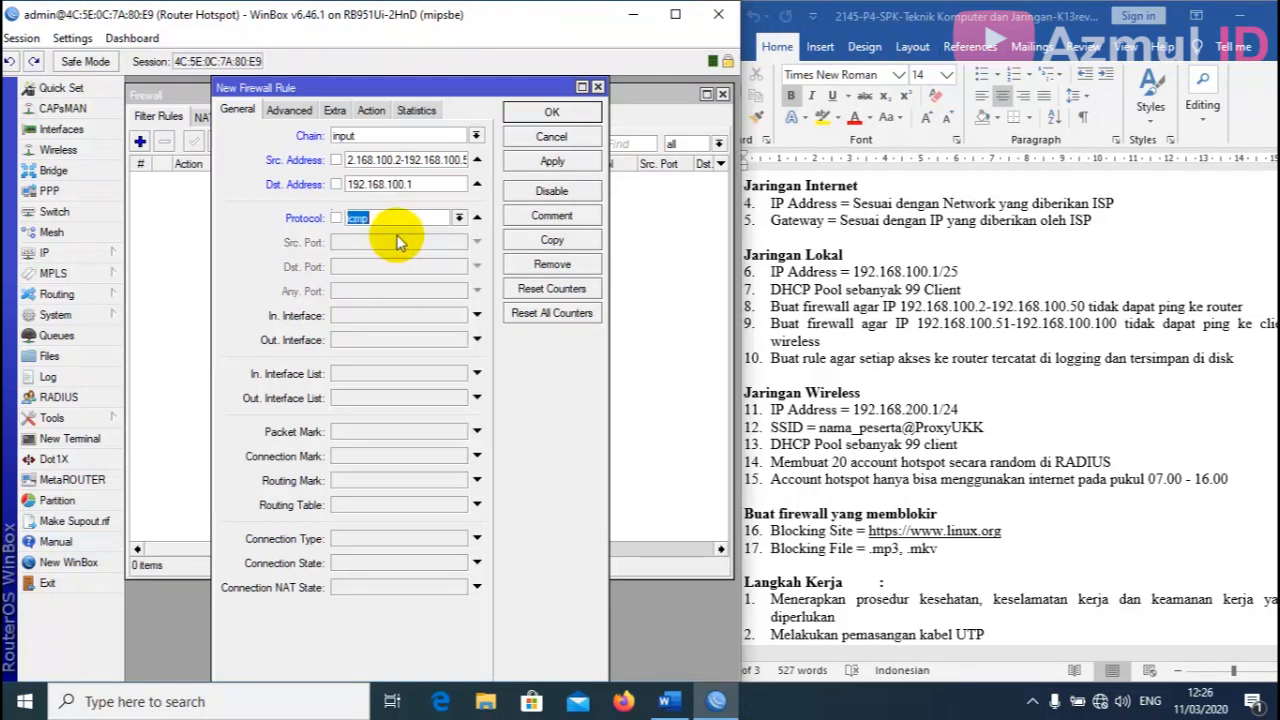
left_click(420, 316)
left_click(458, 316)
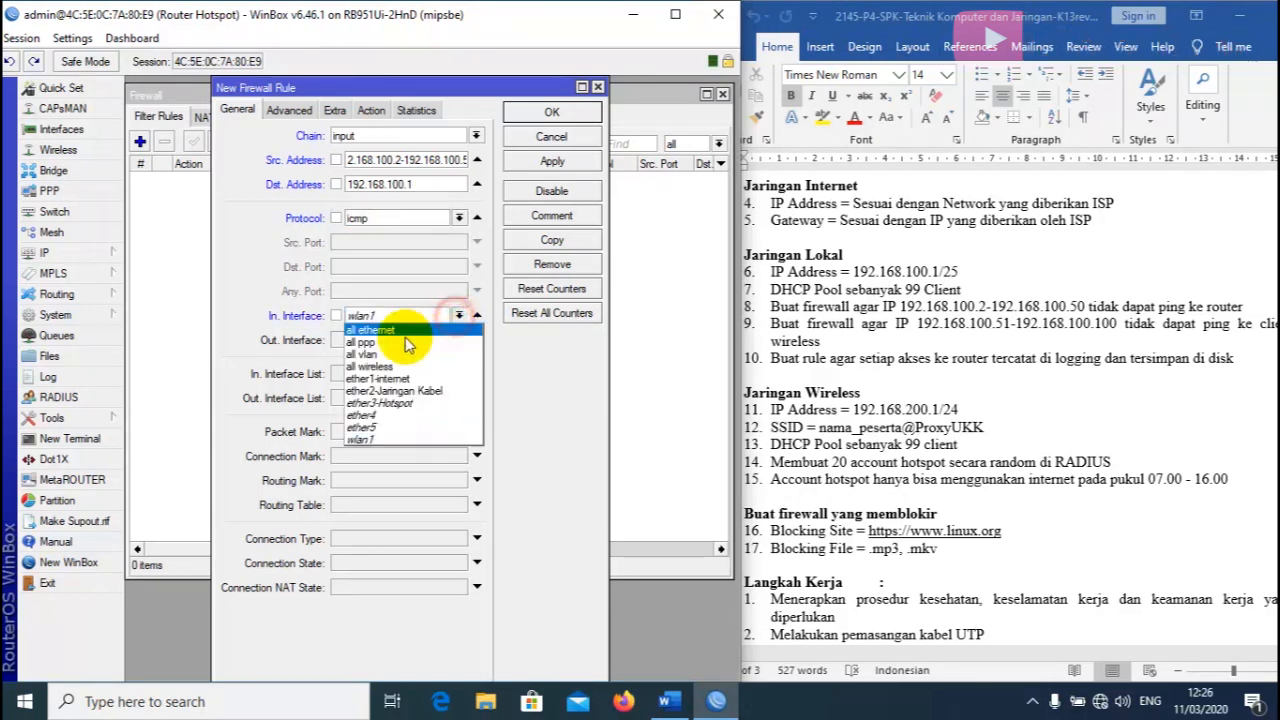
left_click(393, 391)
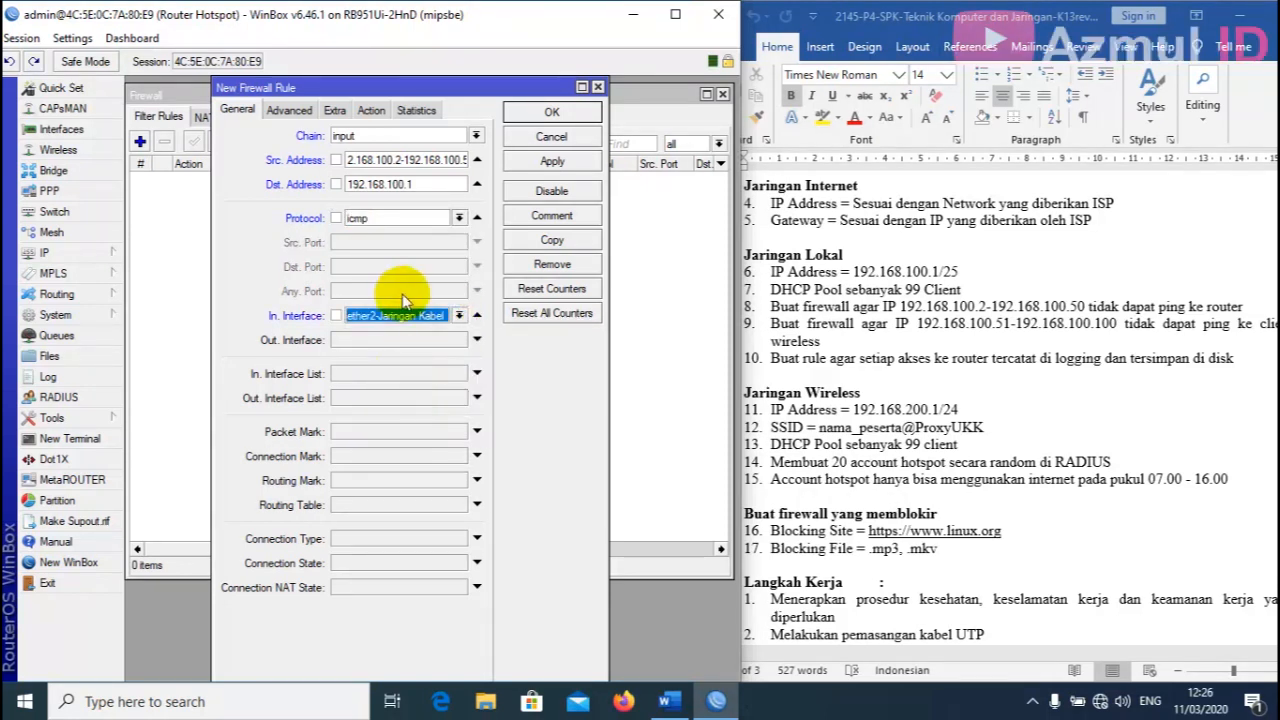
Set the rule's action to drop and comment it 'Blokir Ping ke Router'.
left_click(371, 110)
left_click(378, 141)
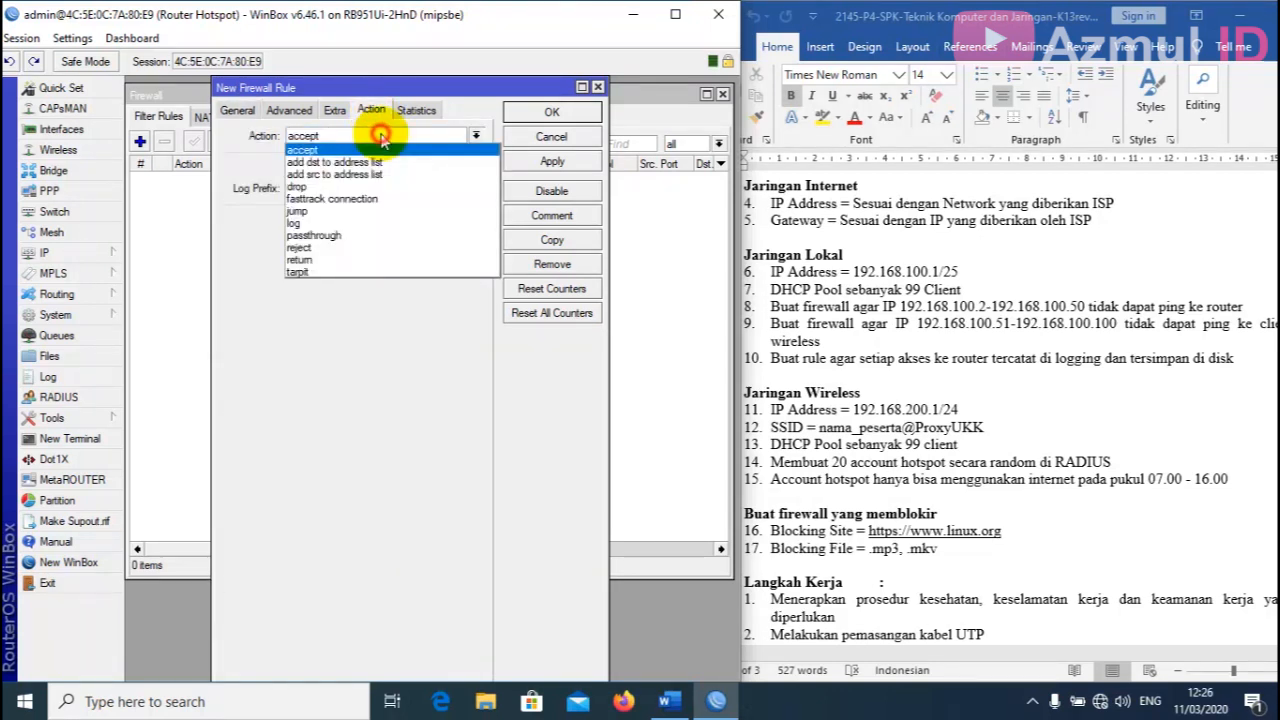
left_click(350, 187)
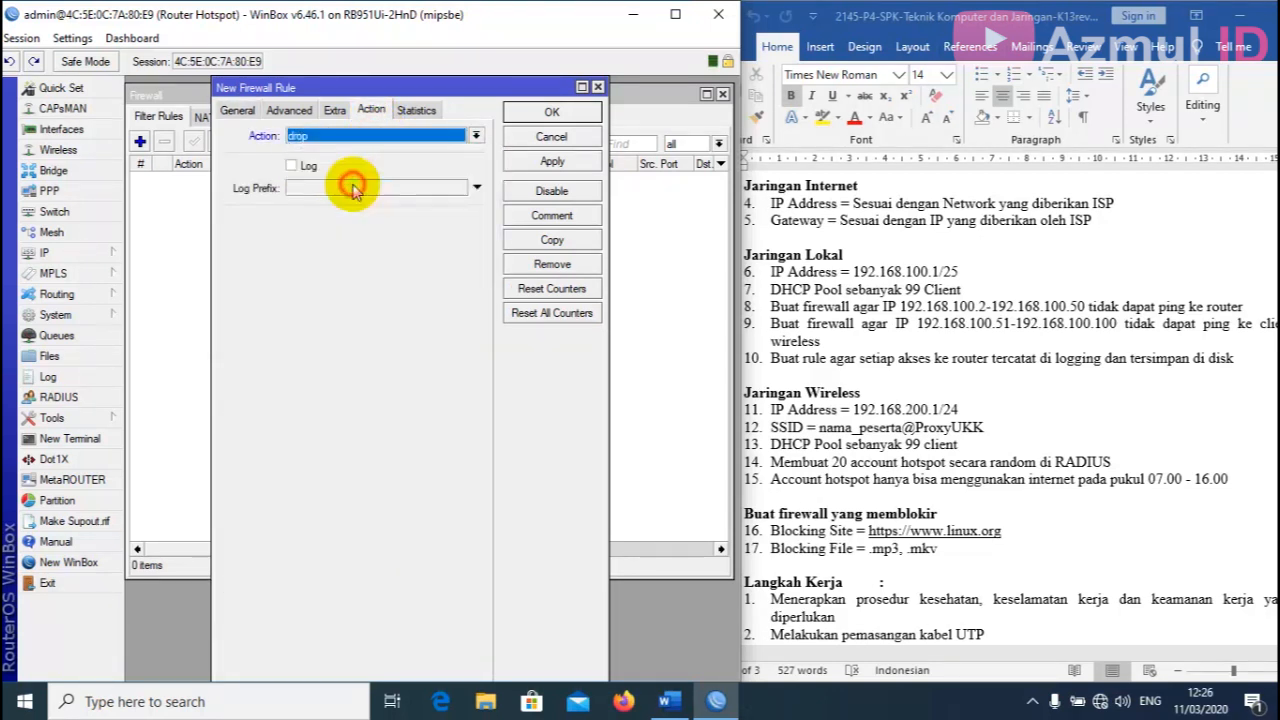
left_click(552, 161)
left_click(560, 218)
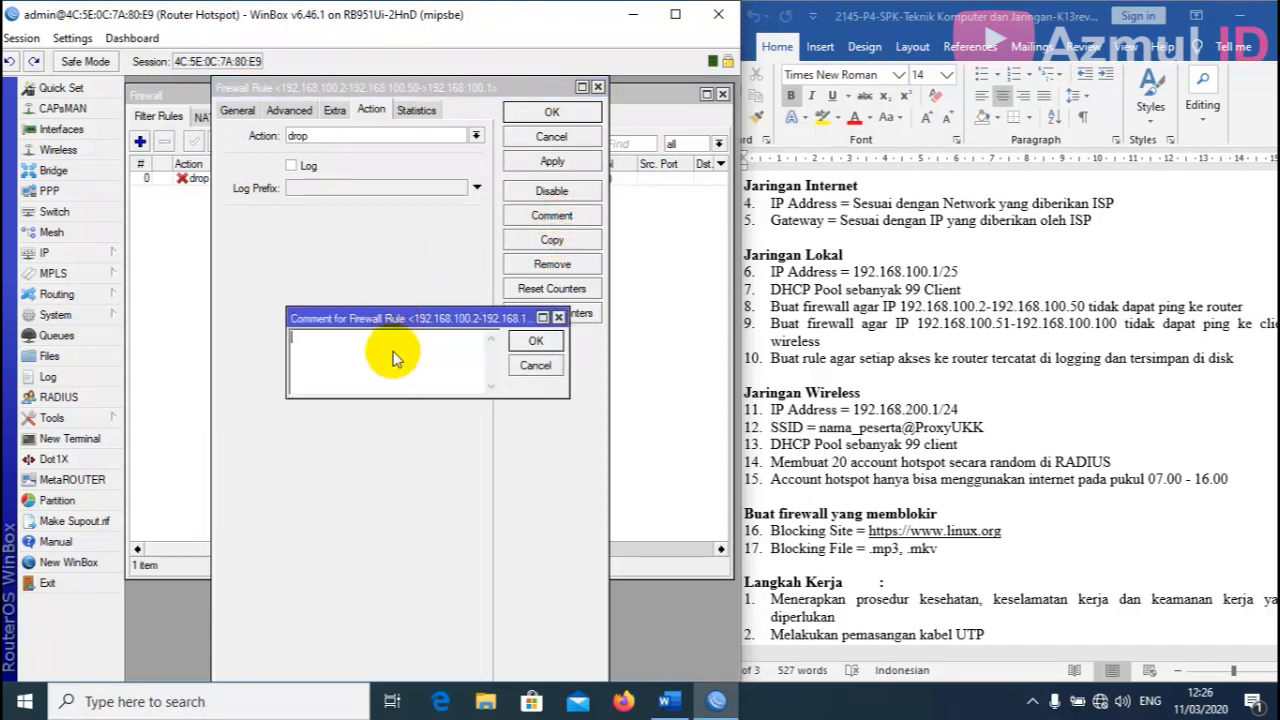
type("Blokir Ping ke Router")
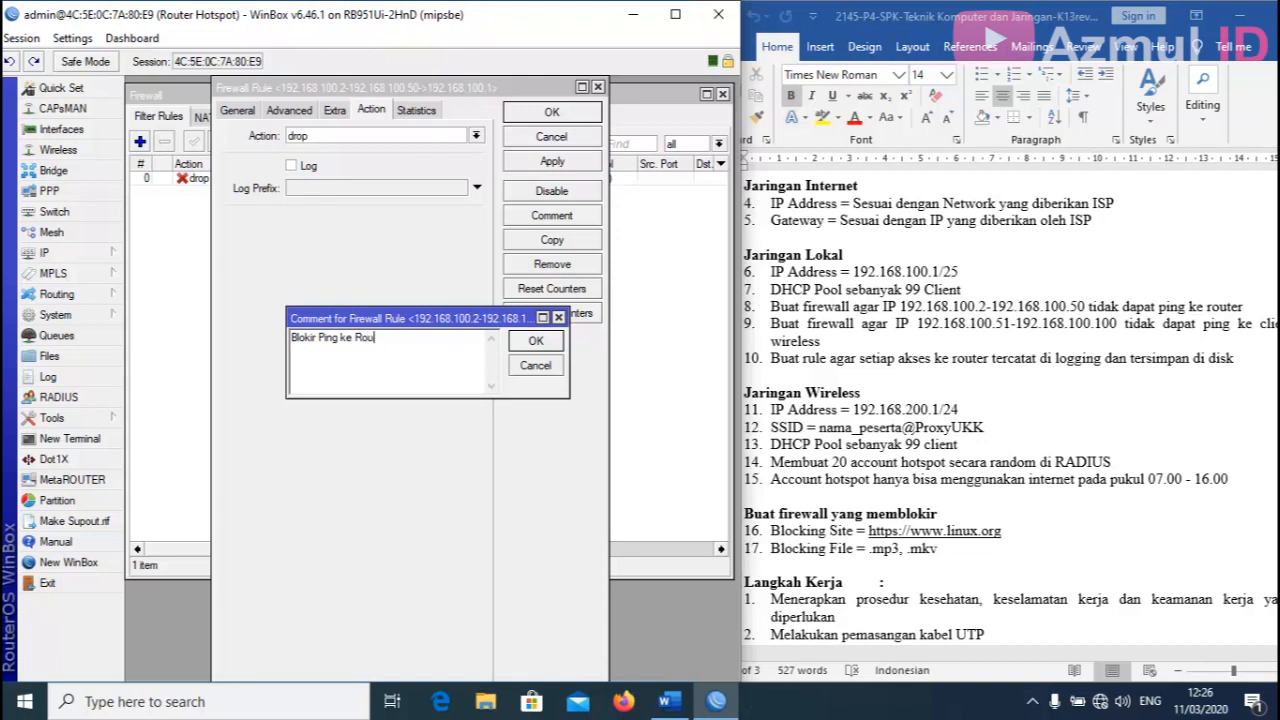
left_click(545, 340)
left_click(551, 112)
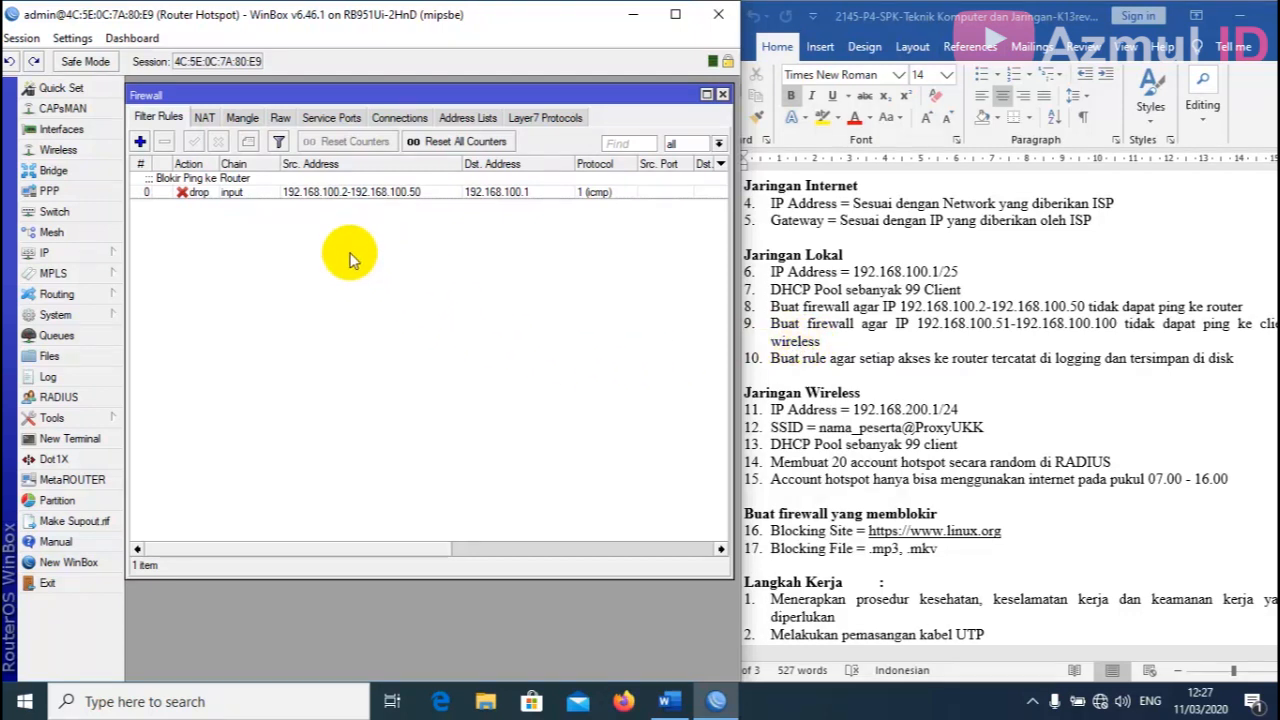
Add a second rule to the Filter Rules list with the + button.
left_click(140, 143)
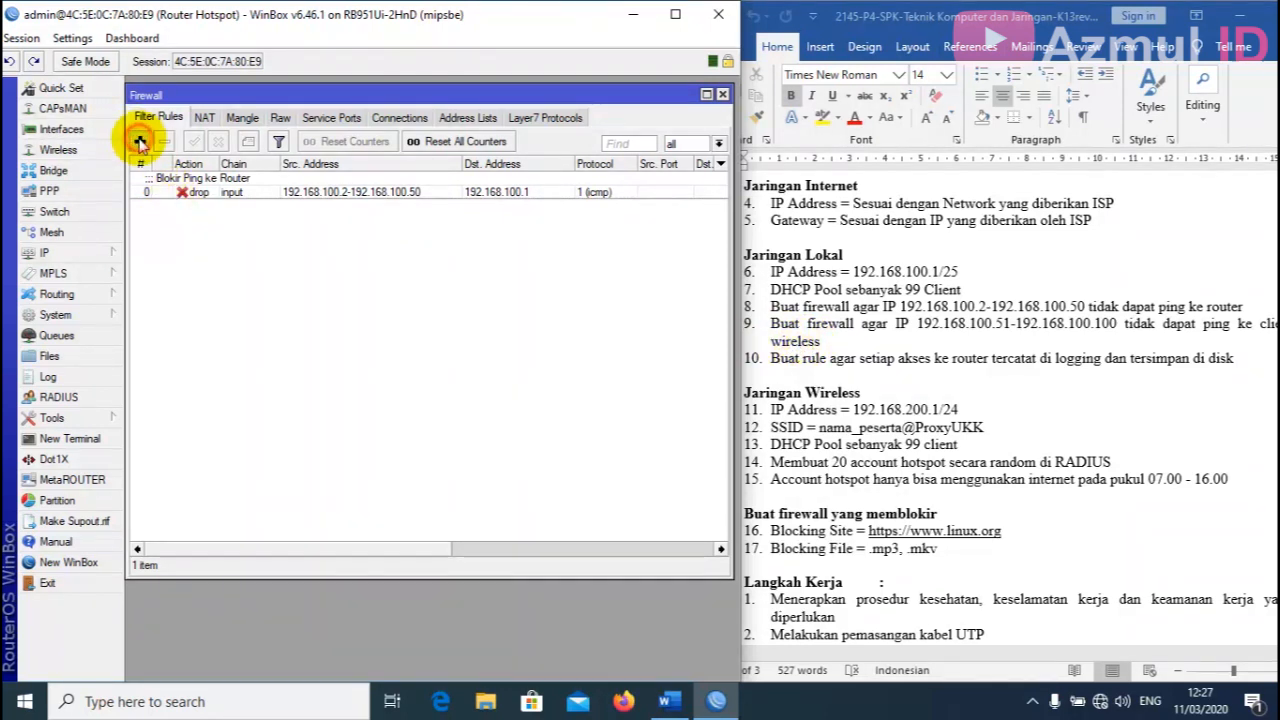
Set chain forward, source 192.168.100.51-192.168.100.100 and destination 192.168.200.0/24.
left_click(240, 111)
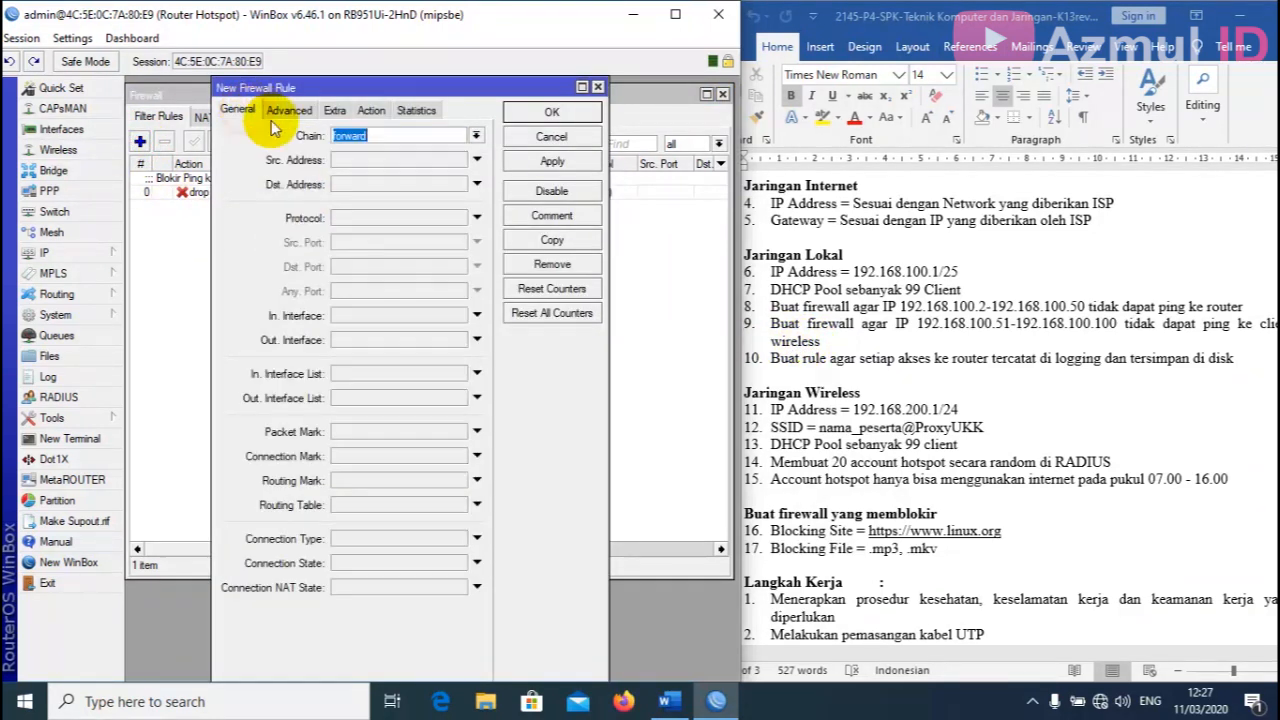
left_click(371, 135)
type("forward")
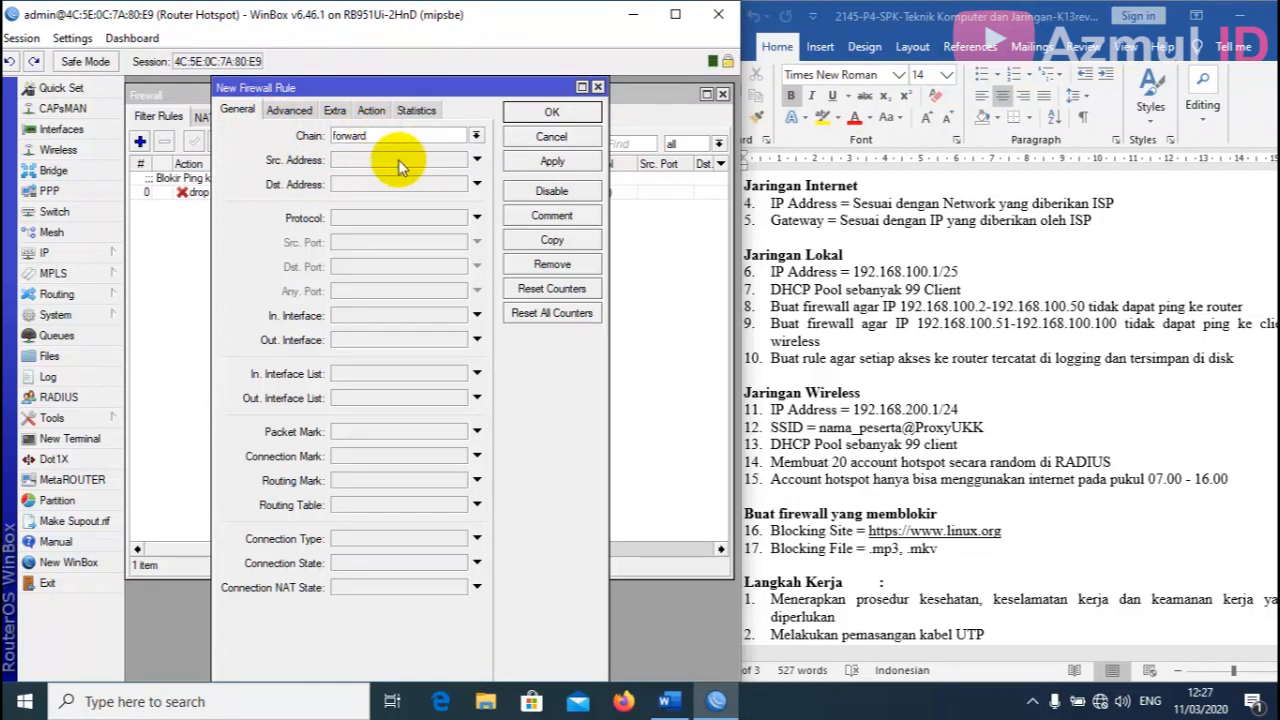
left_click(398, 159)
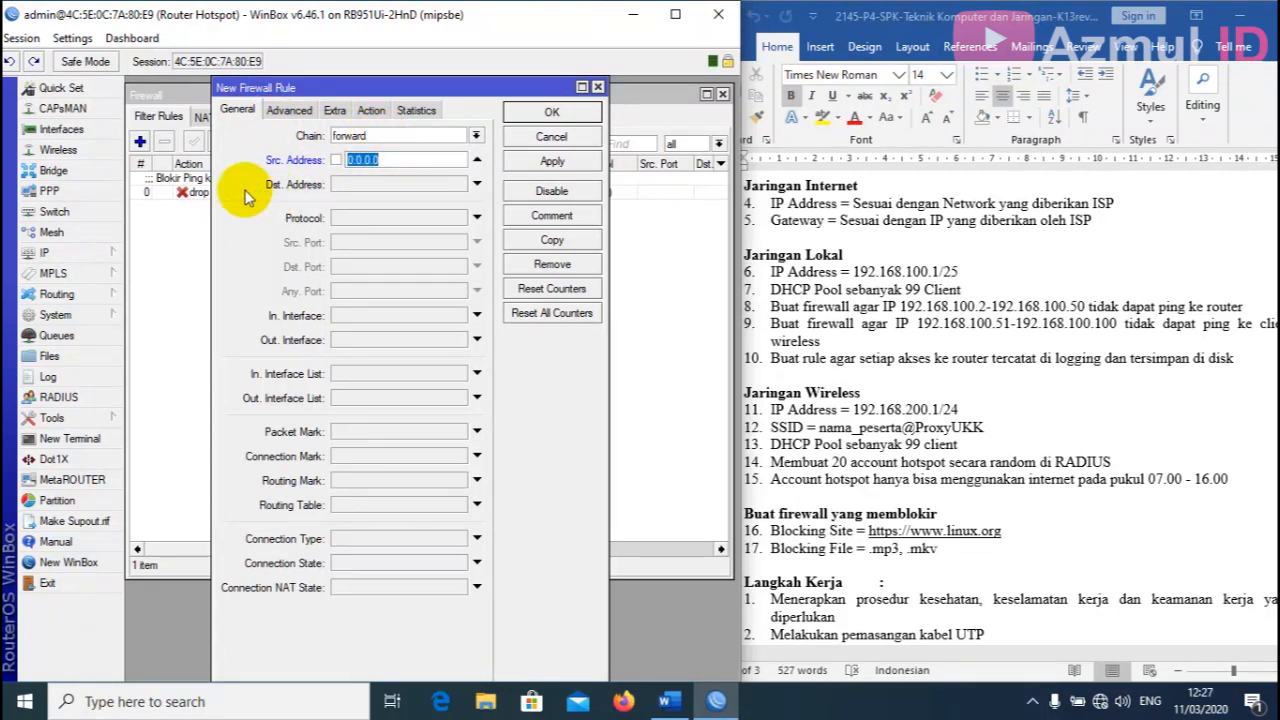
type("192.168.10")
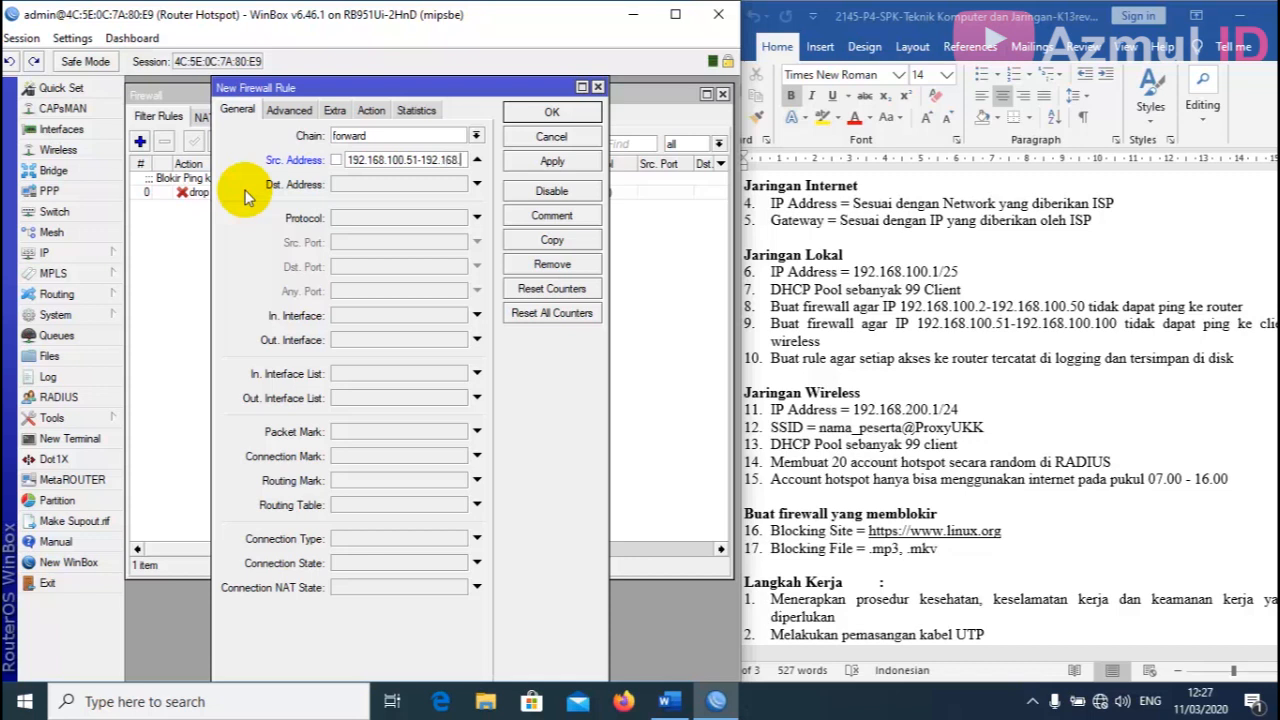
type("0.51-192.168.100.100")
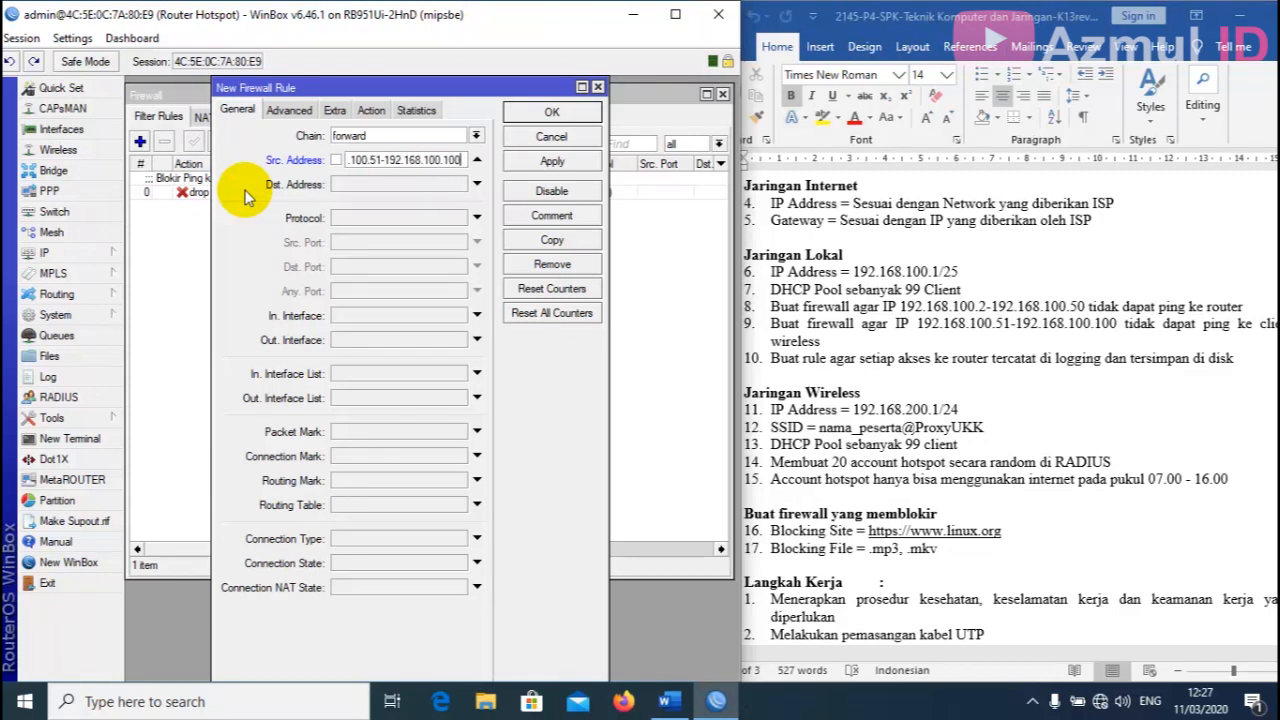
left_click(366, 184)
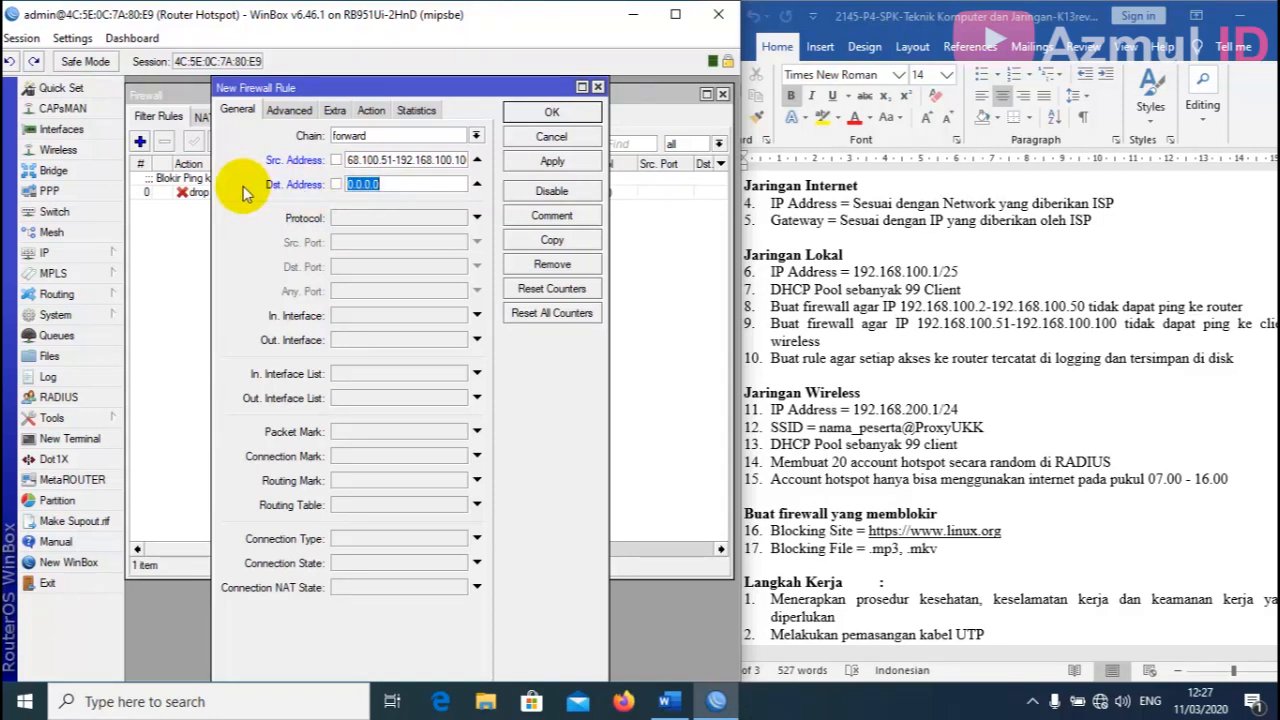
type("192.168.200.0/24")
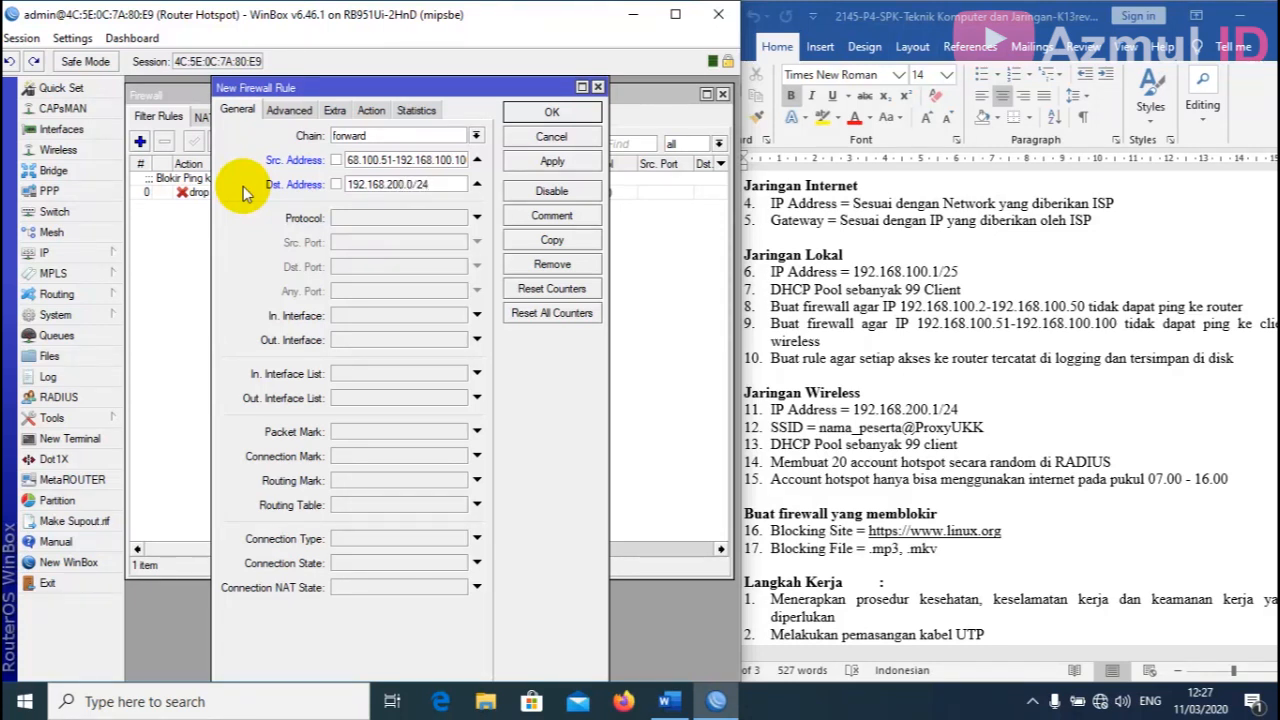
Match icmp arriving on ether2-Jaringan Kabel and leaving via ether3-Hotspot.
left_click(424, 220)
left_click(458, 217)
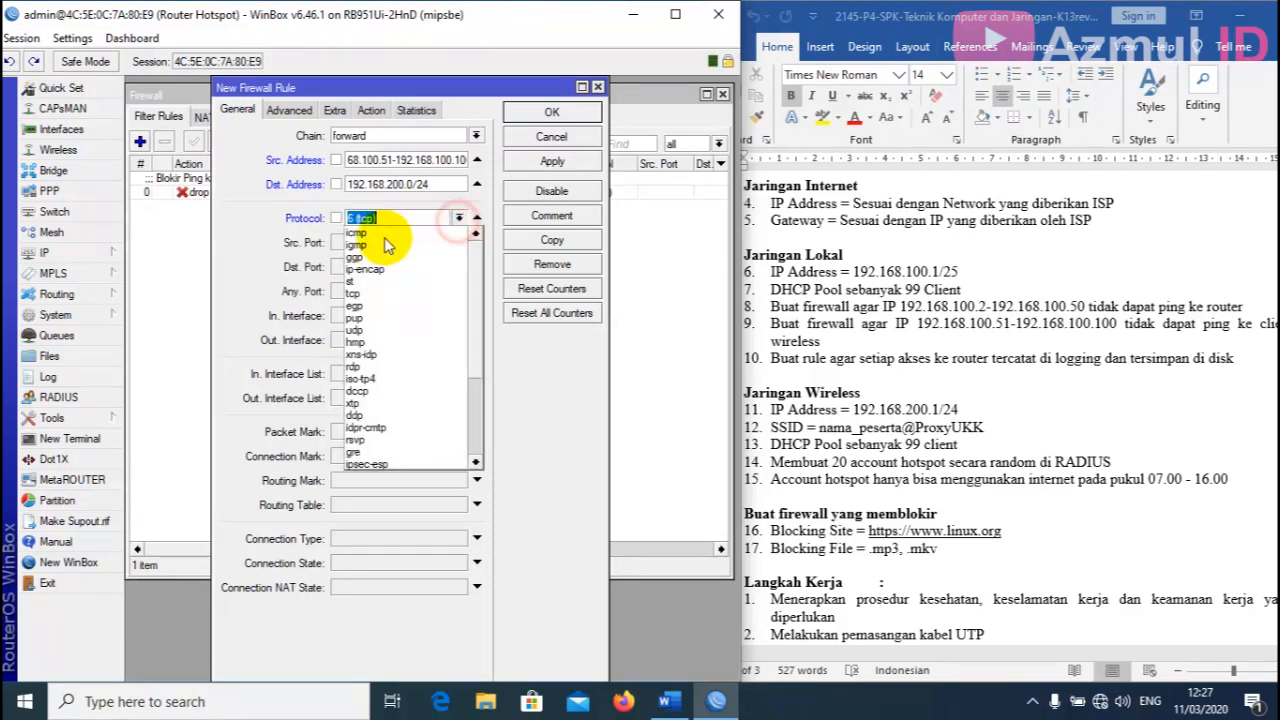
left_click(404, 260)
left_click(428, 316)
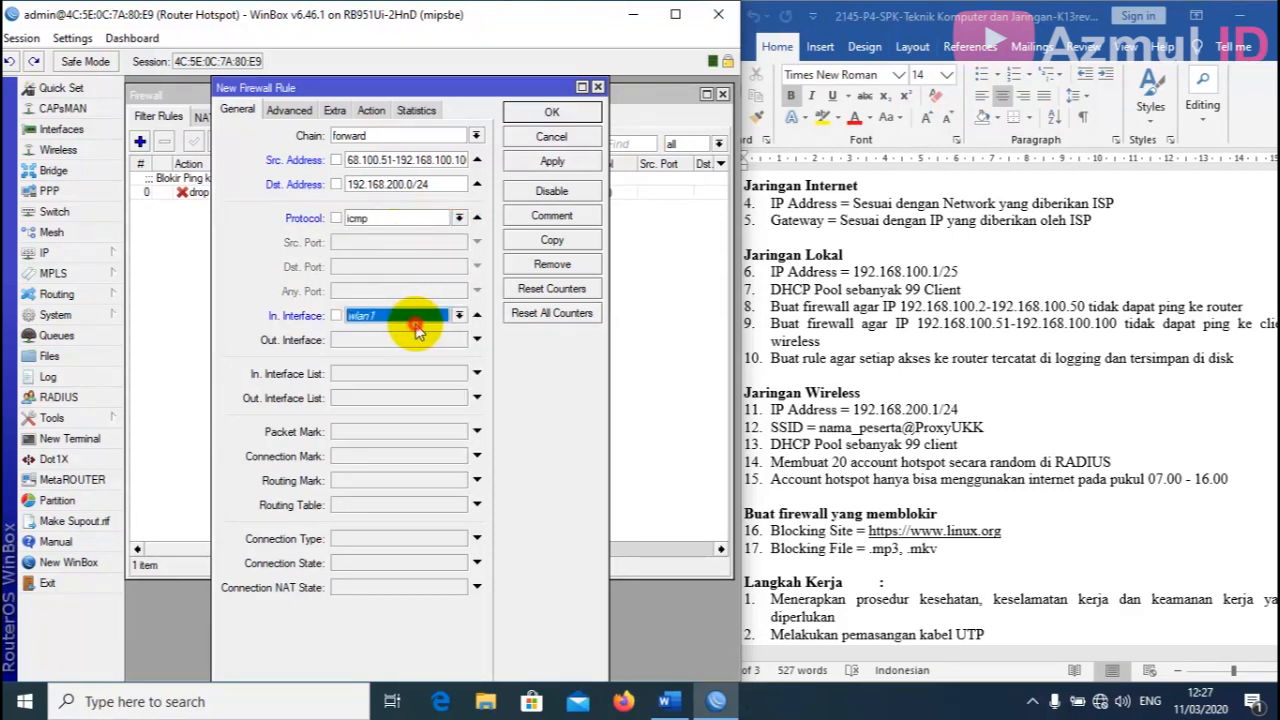
left_click(458, 315)
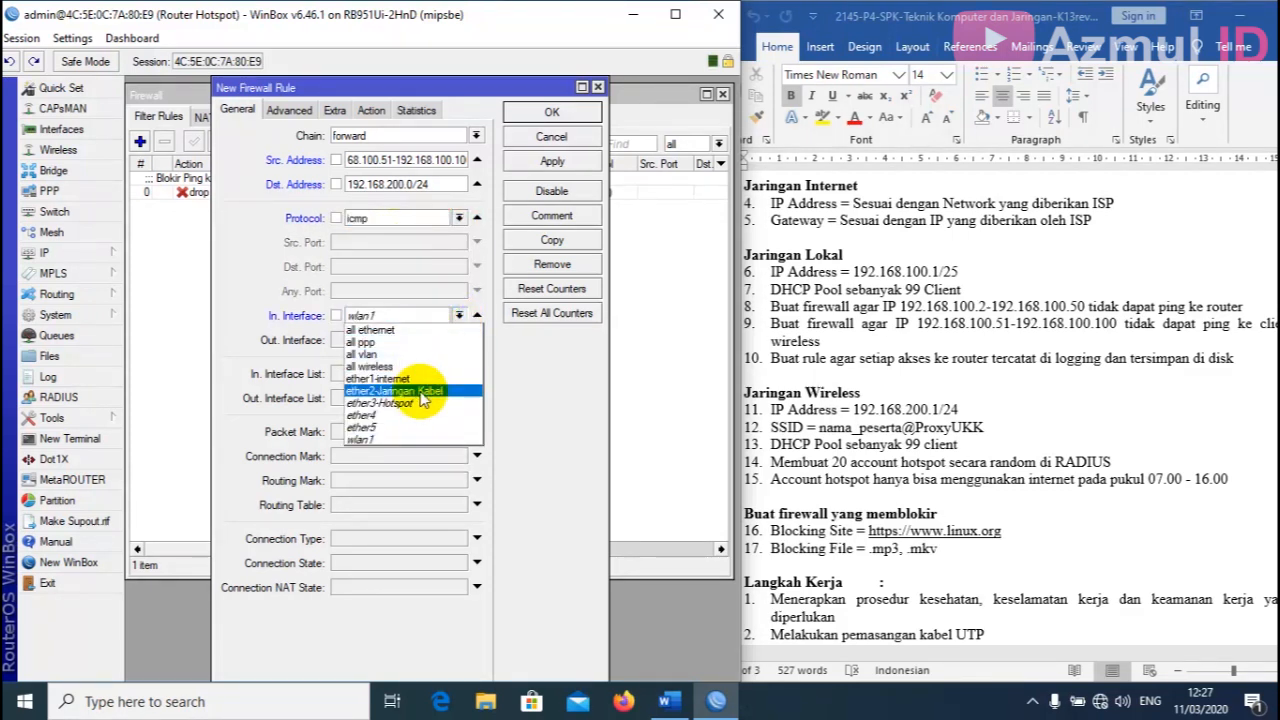
left_click(420, 392)
left_click(443, 340)
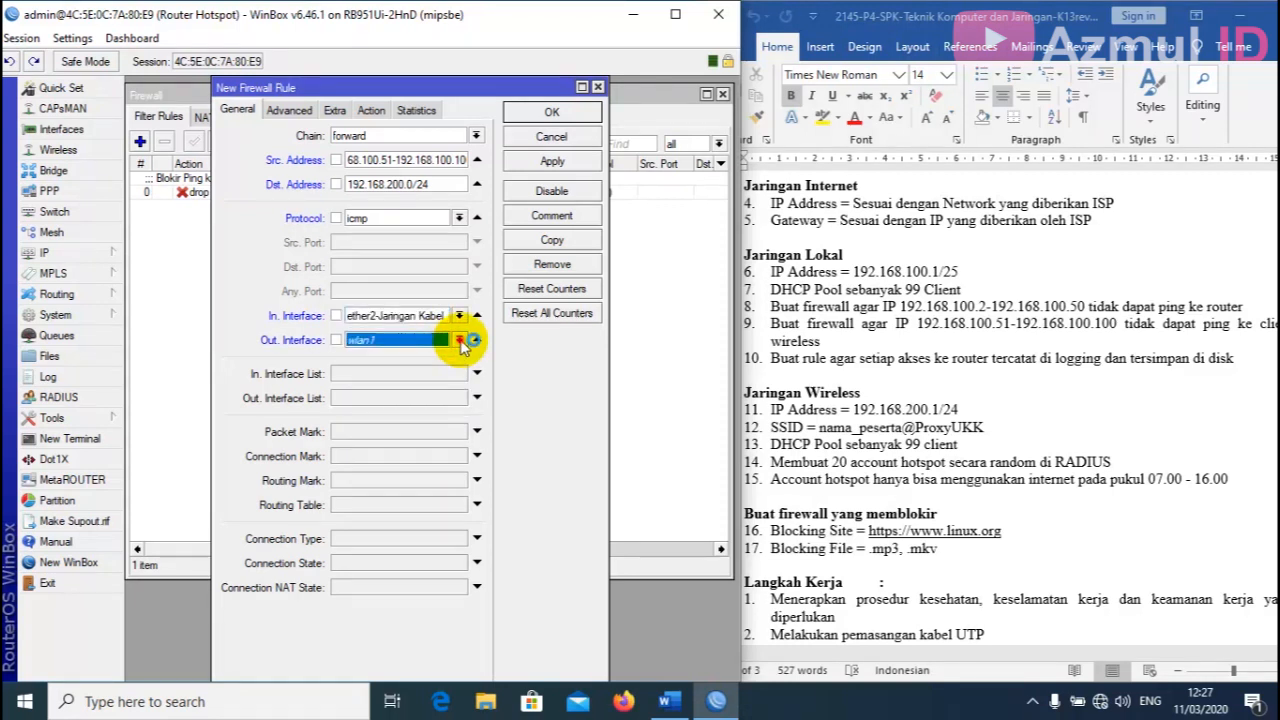
left_click(459, 340)
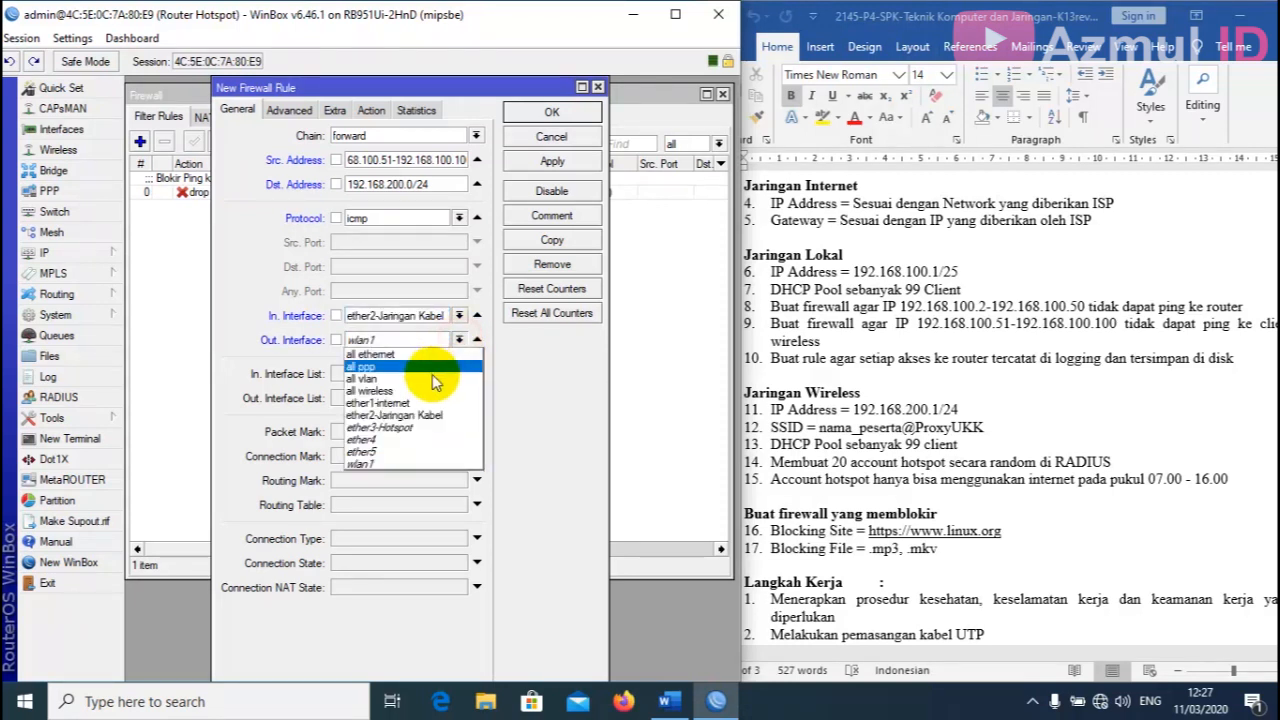
left_click(420, 430)
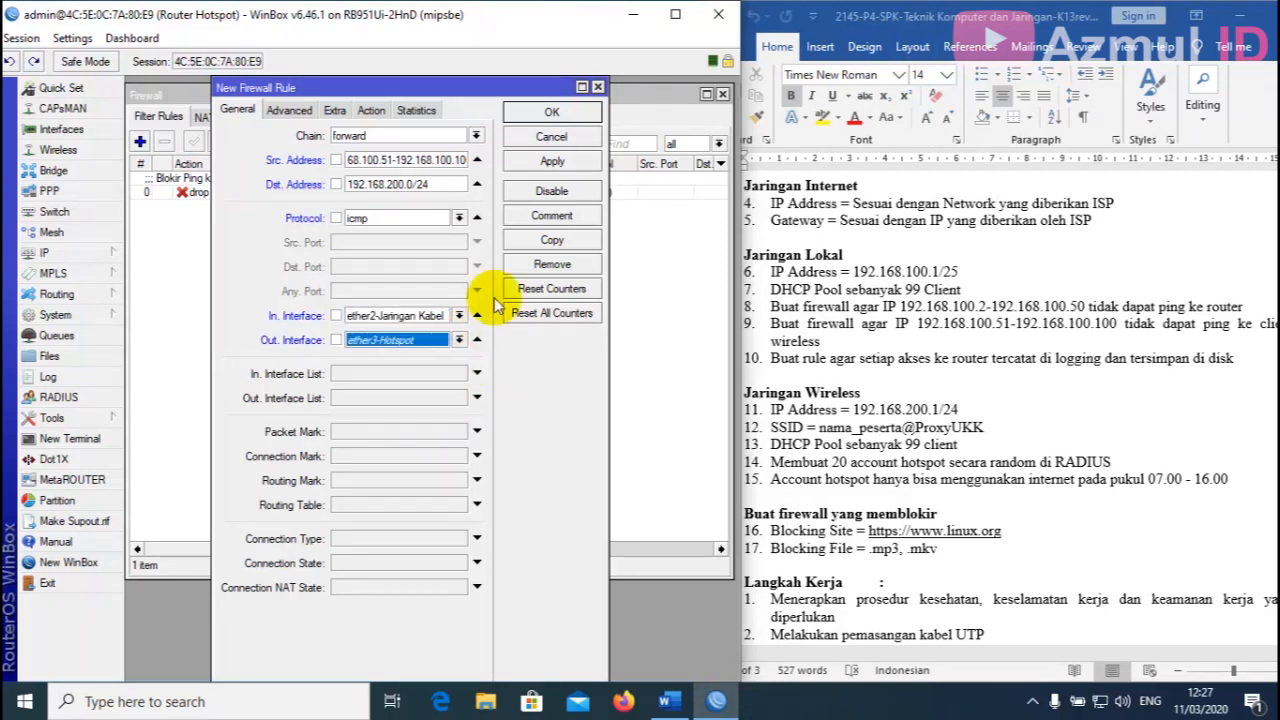
left_click(372, 111)
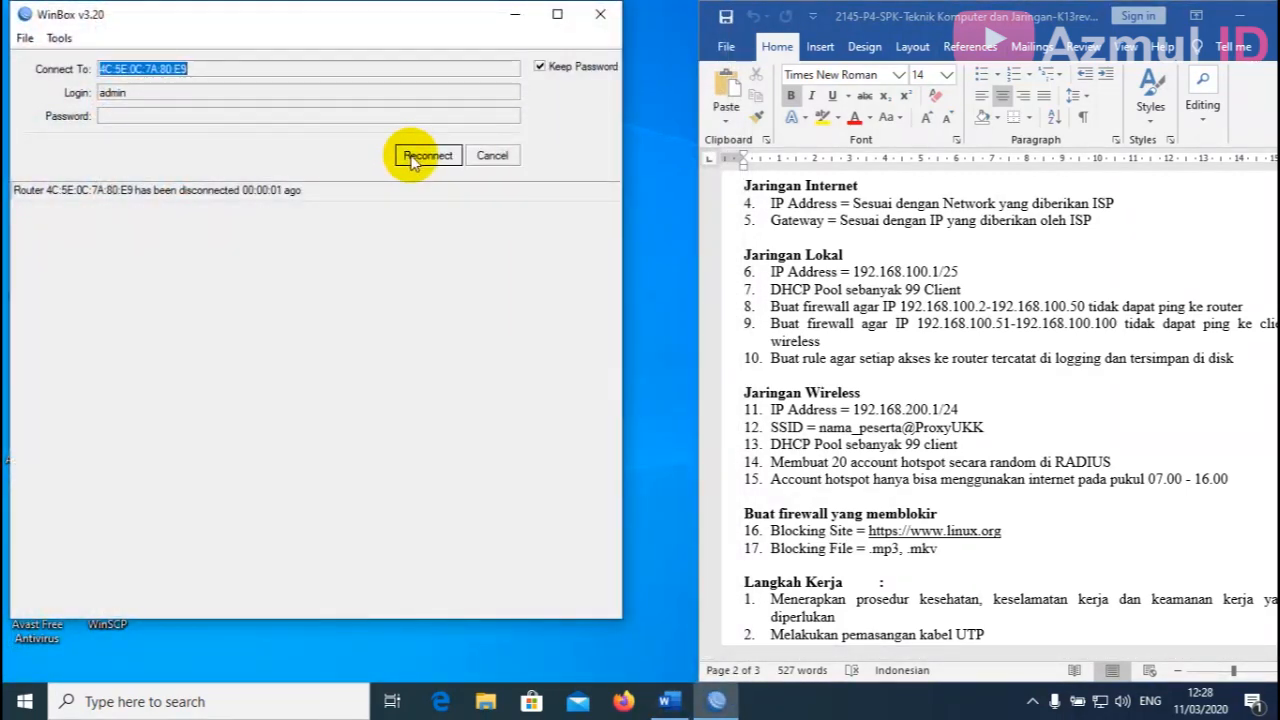
Reconnect to the router and enlarge the WinBox window to show the filter rules list.
left_click(411, 158)
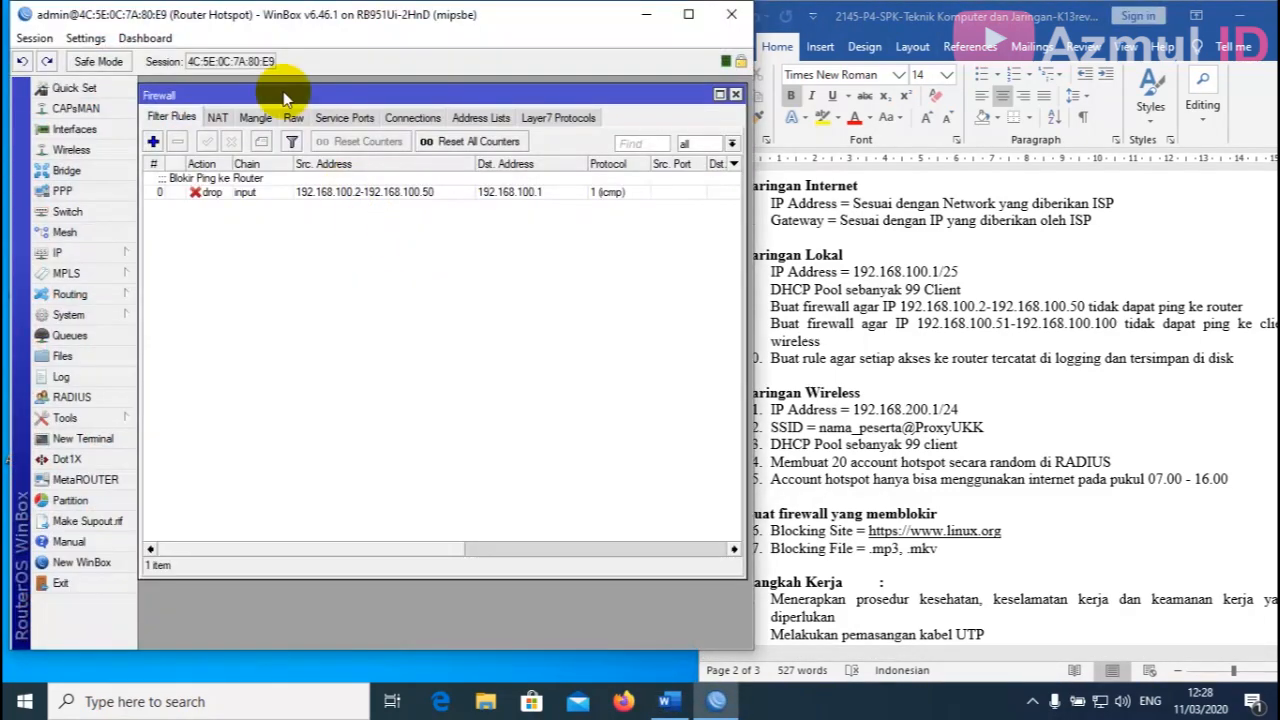
left_click_drag(285, 23, 278, 29)
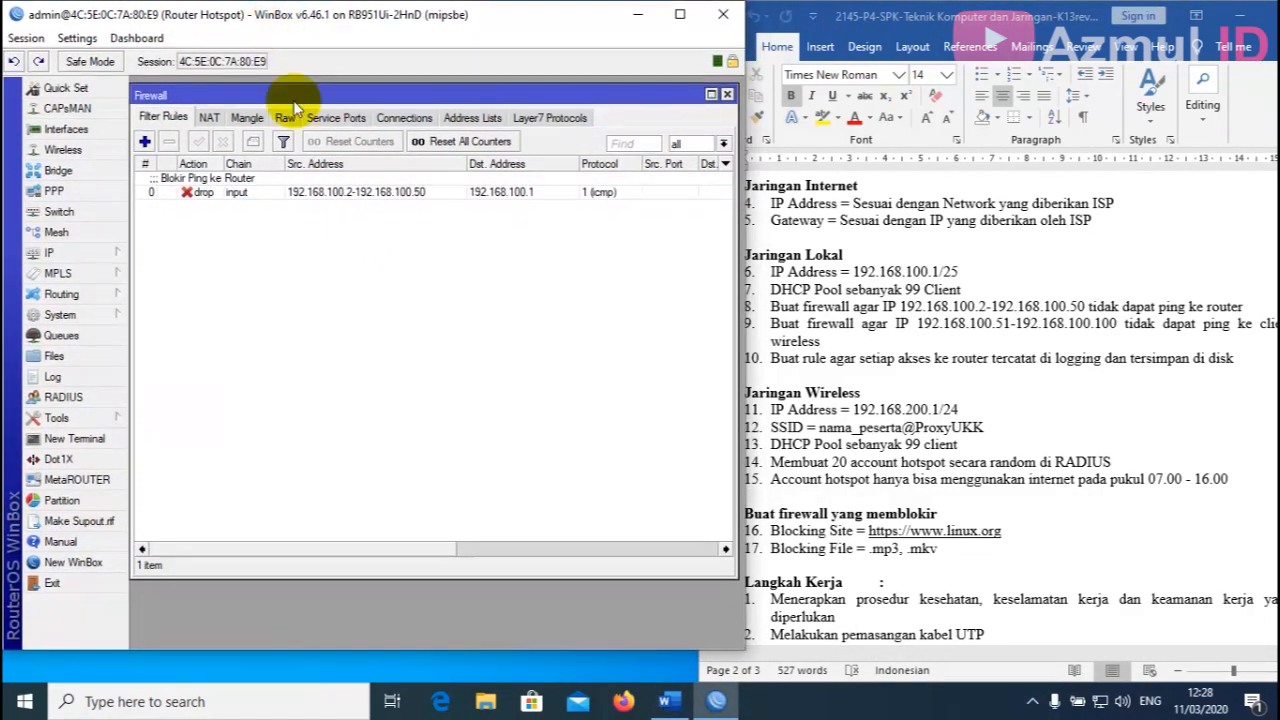
left_click_drag(354, 660, 343, 680)
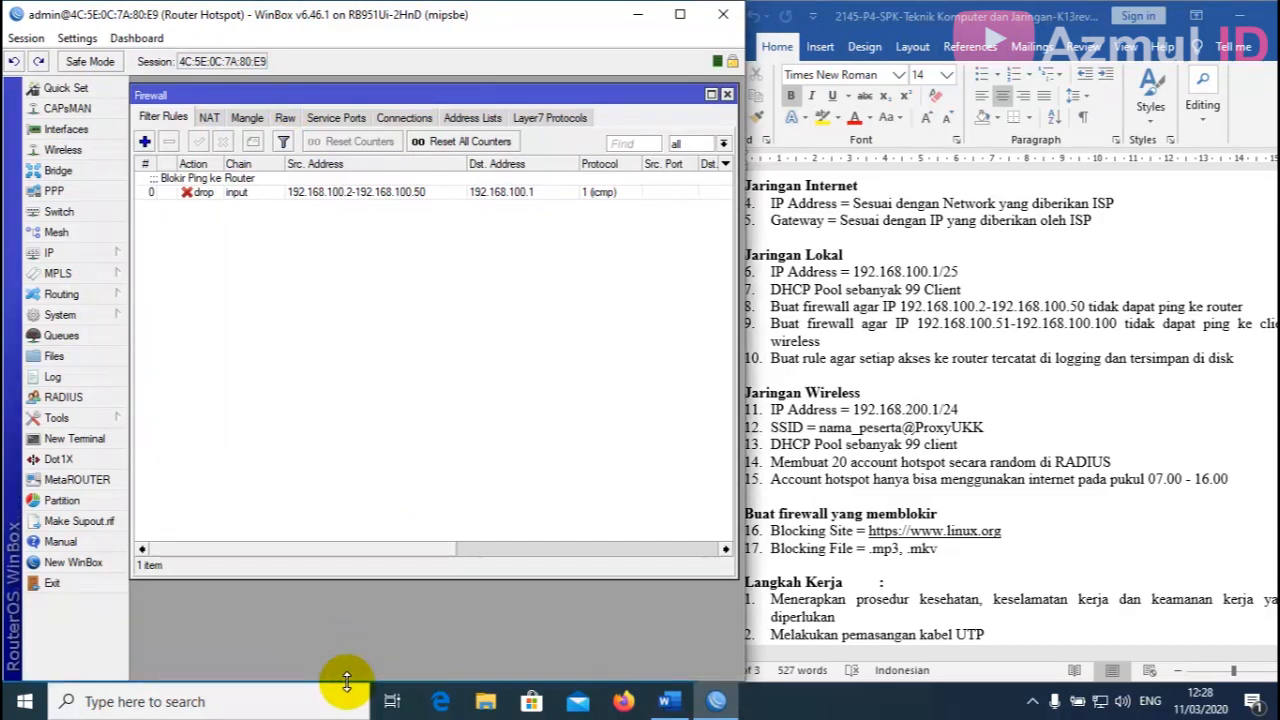
left_click(144, 142)
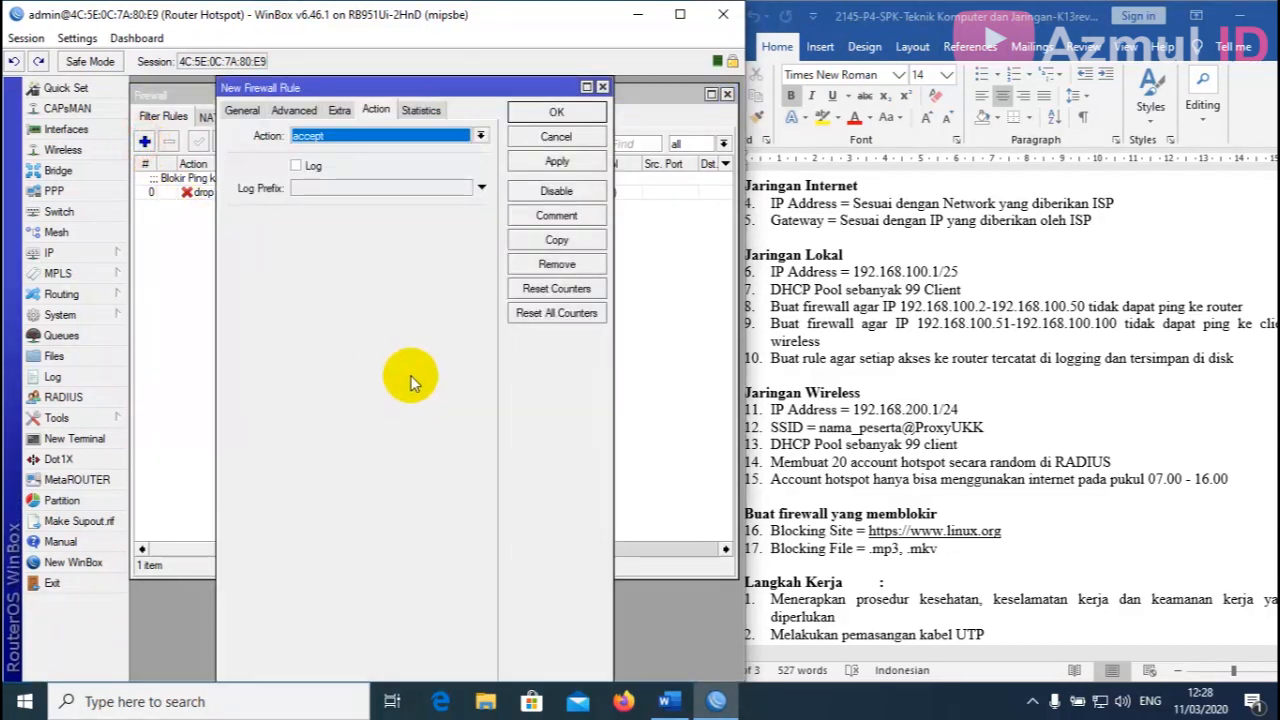
Set chain forward with source 192.168.100.51-192.168.100.100 and destination 192.168.200.0/24.
left_click(244, 110)
left_click(381, 140)
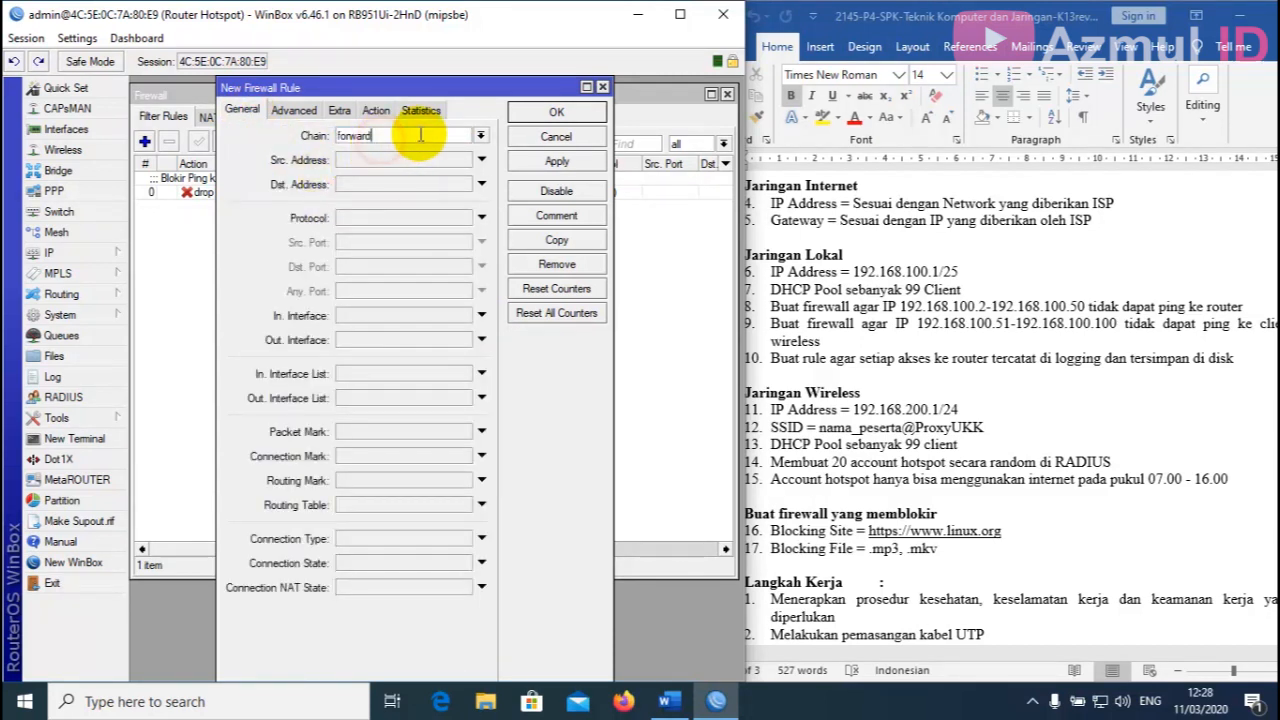
left_click(410, 161)
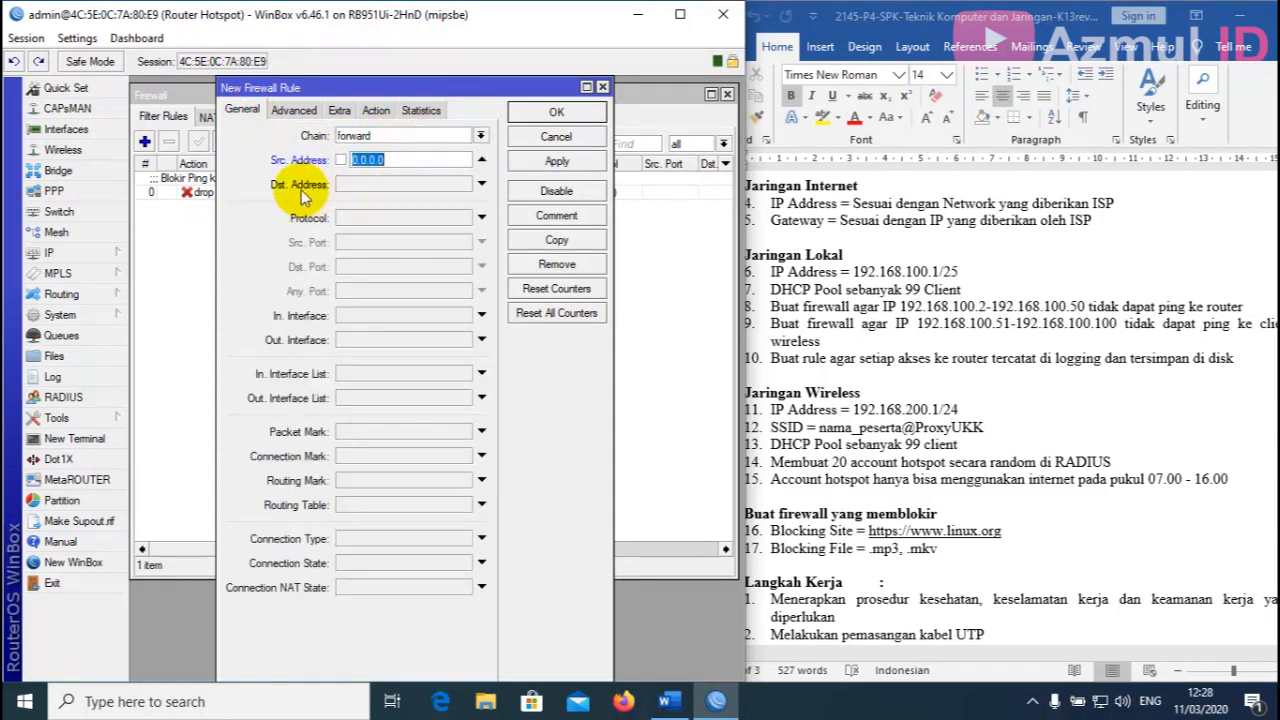
type("192")
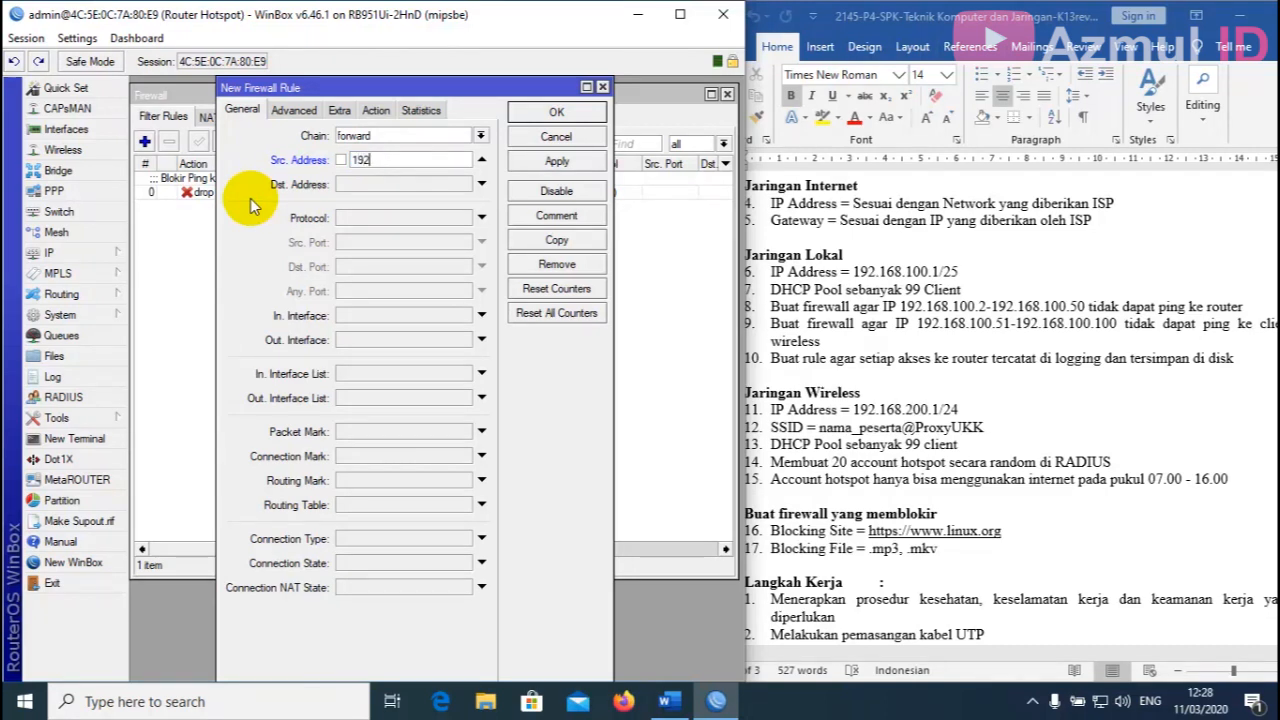
type(".168.100.51-192.168.100.100")
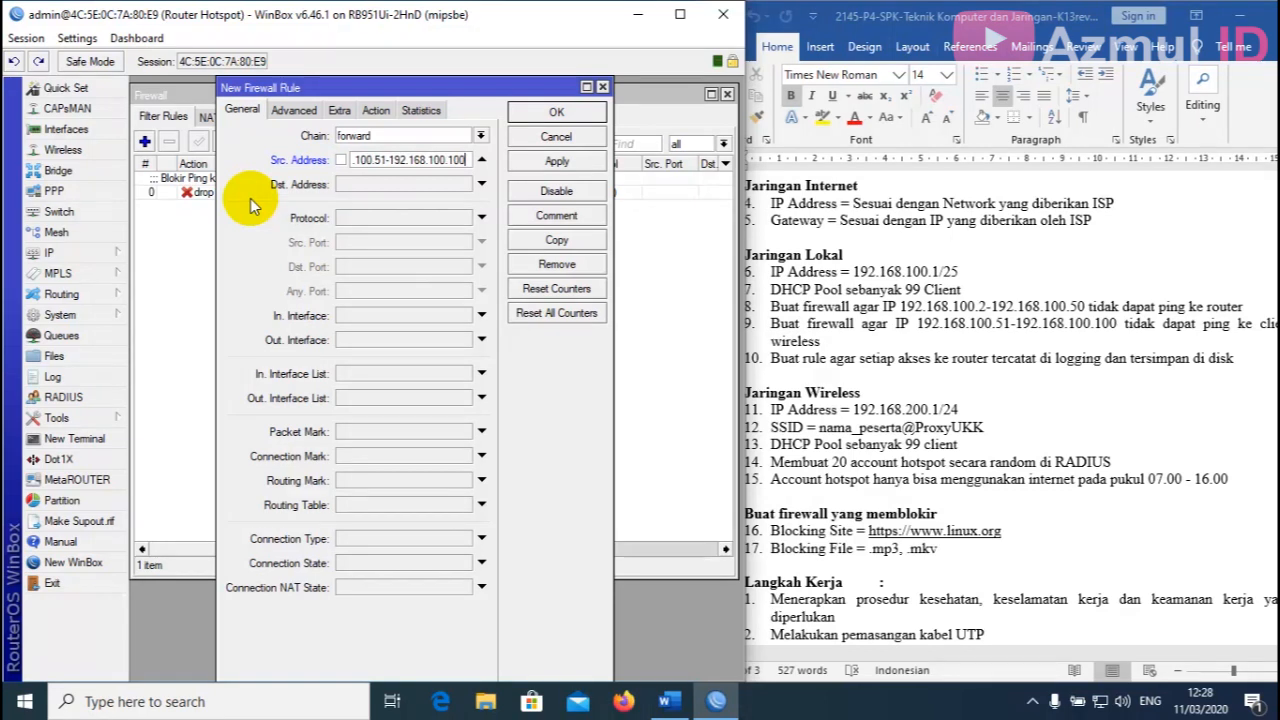
left_click(392, 186)
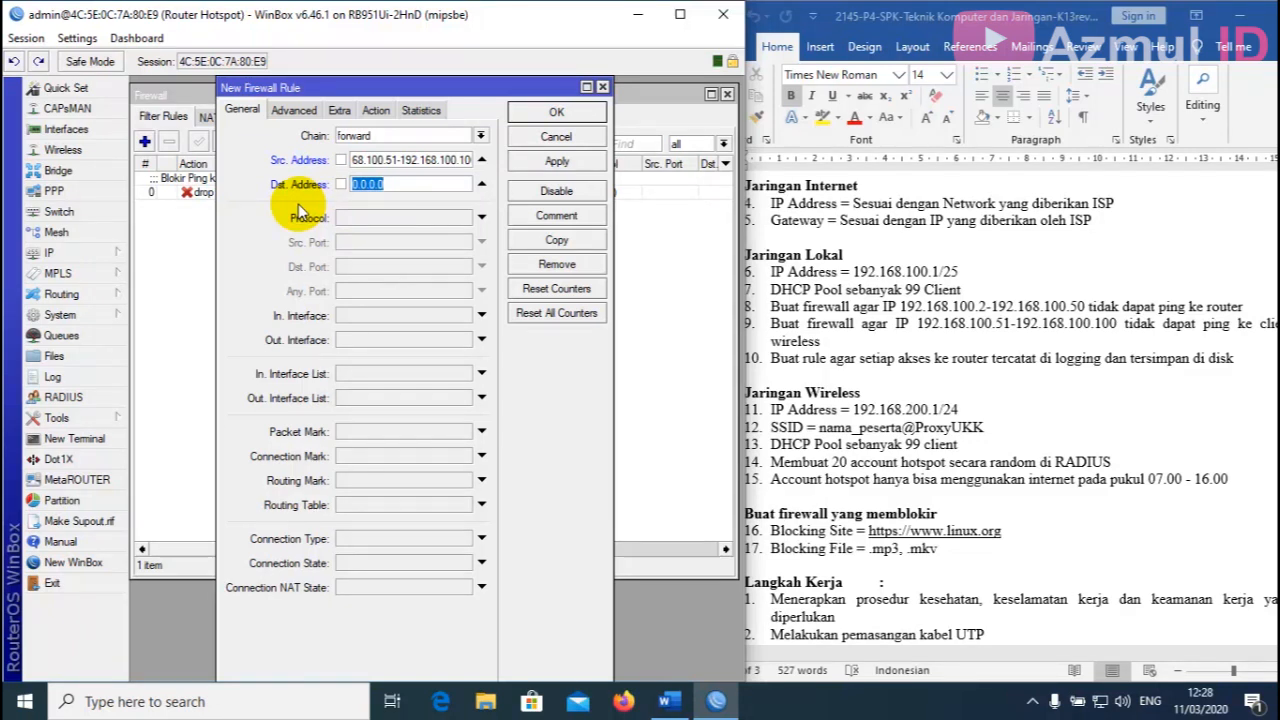
type("192.168.200.0/24")
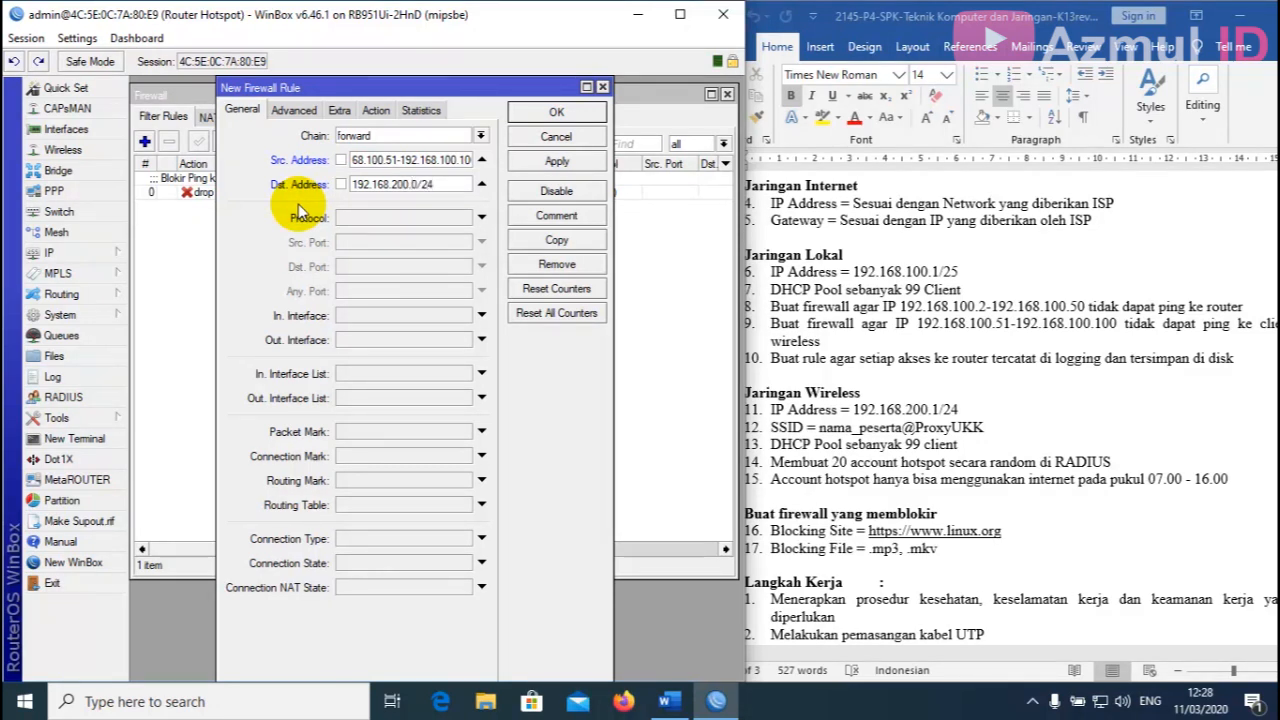
Match icmp coming in on ether2-Jaringan Kabel and going out via ether3-Hotspot.
left_click(430, 217)
left_click(462, 217)
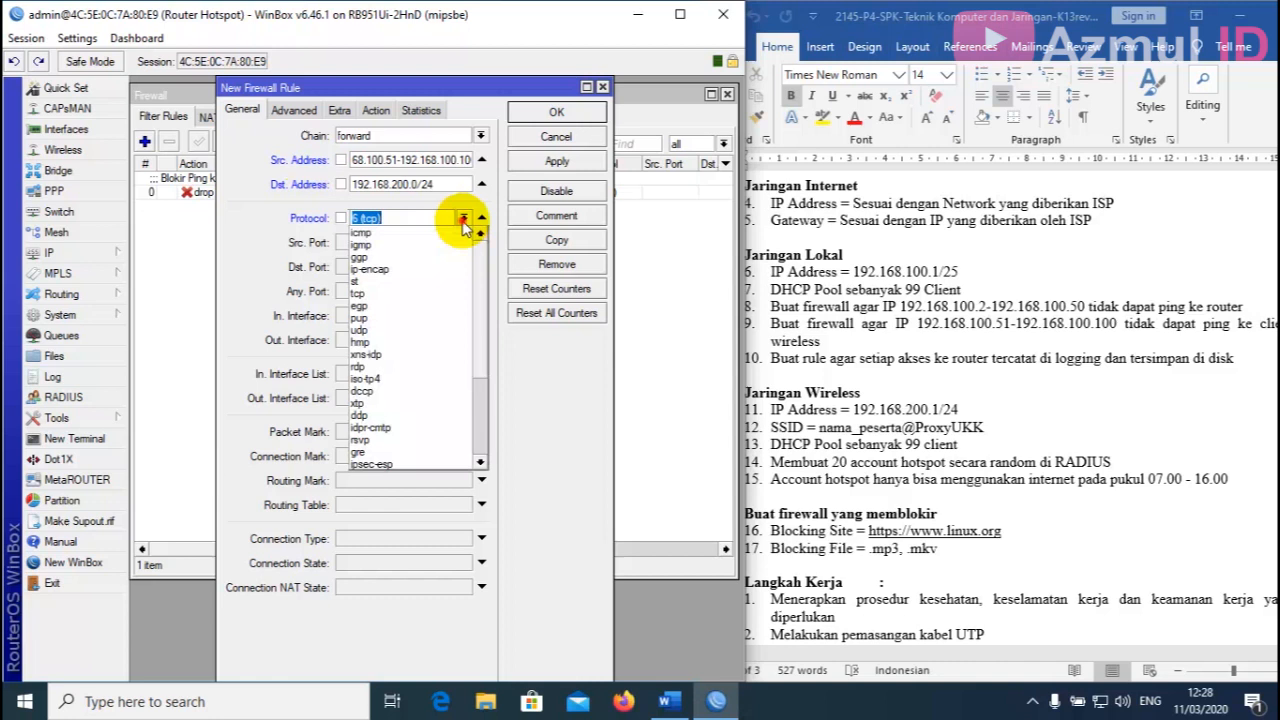
left_click(403, 233)
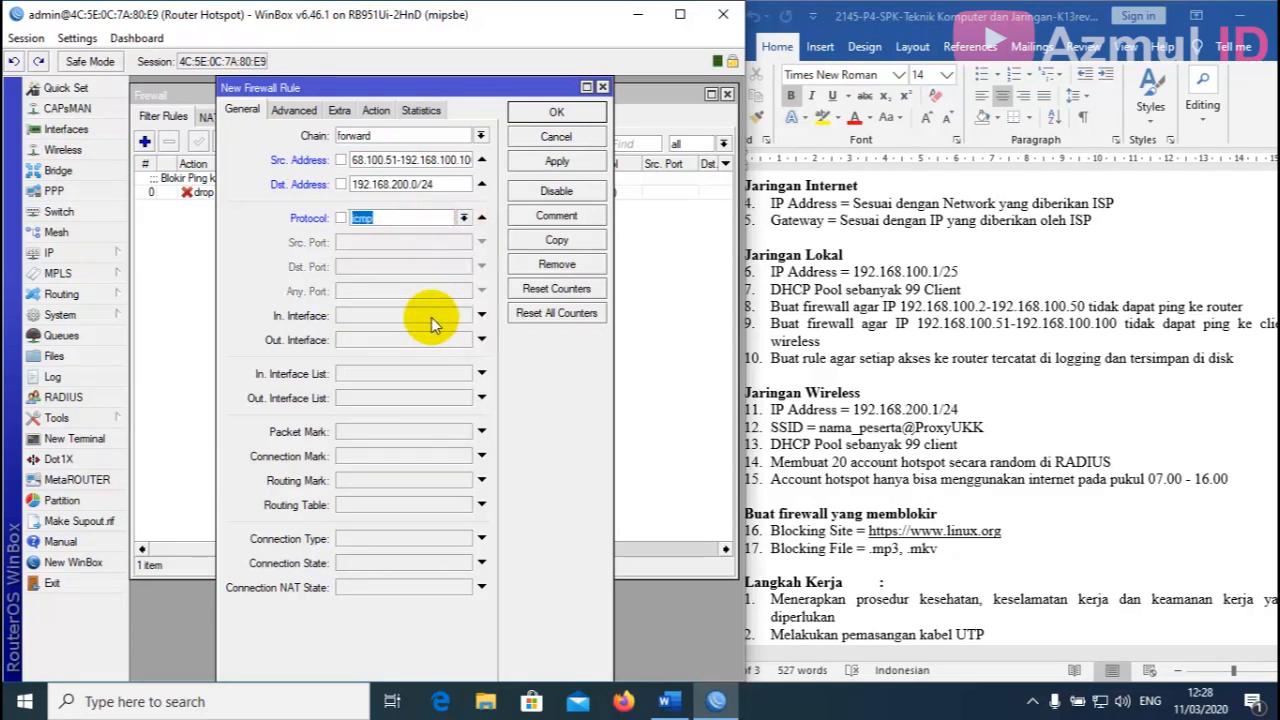
left_click(431, 317)
left_click(463, 315)
left_click(437, 400)
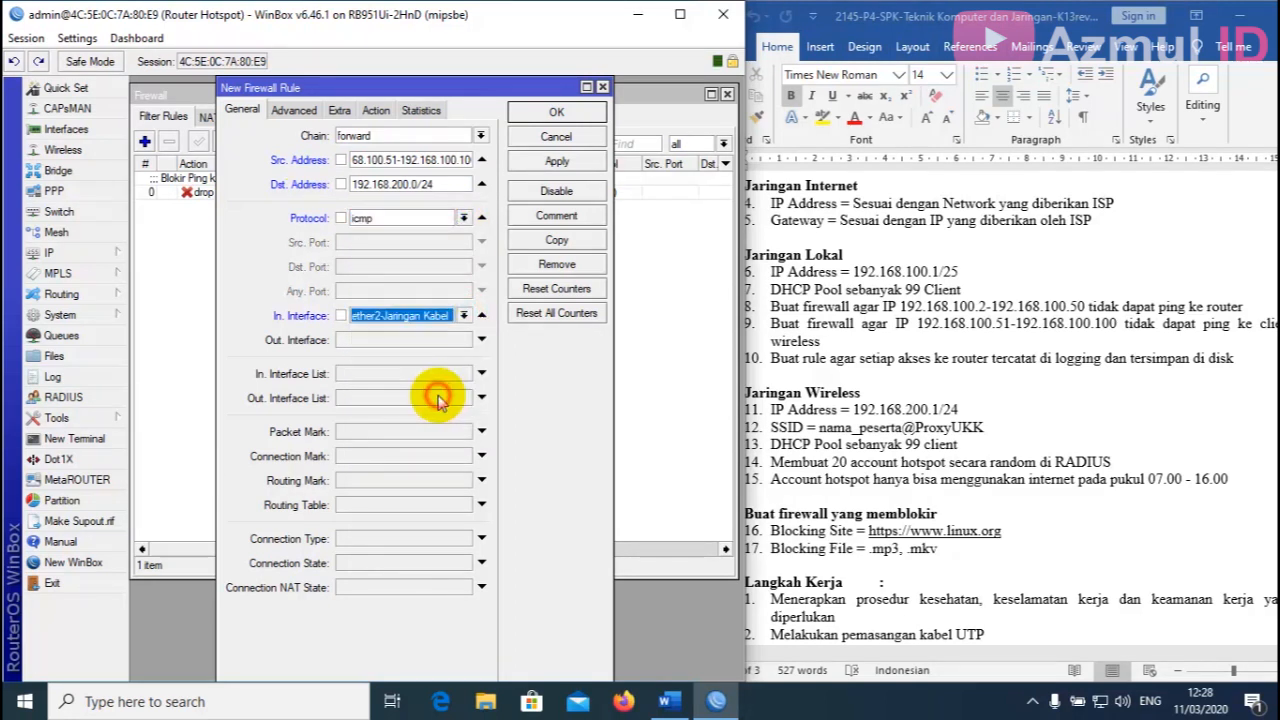
left_click(425, 340)
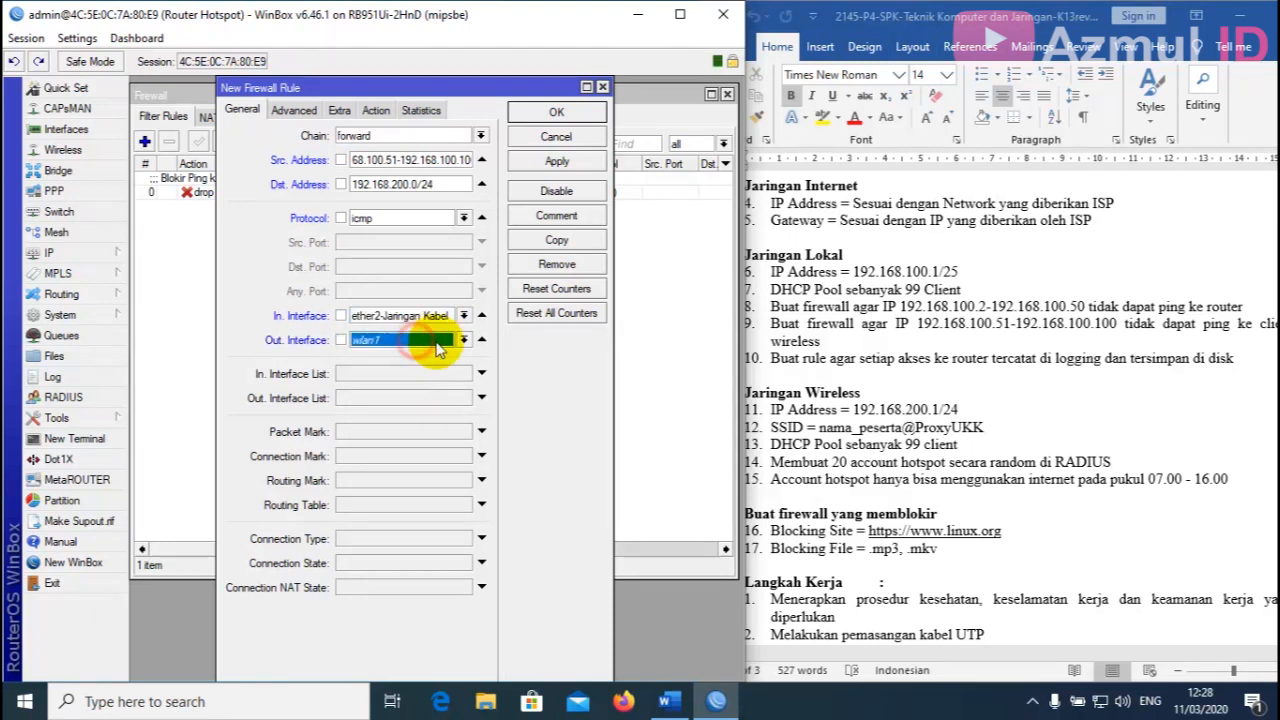
left_click(463, 340)
left_click(433, 427)
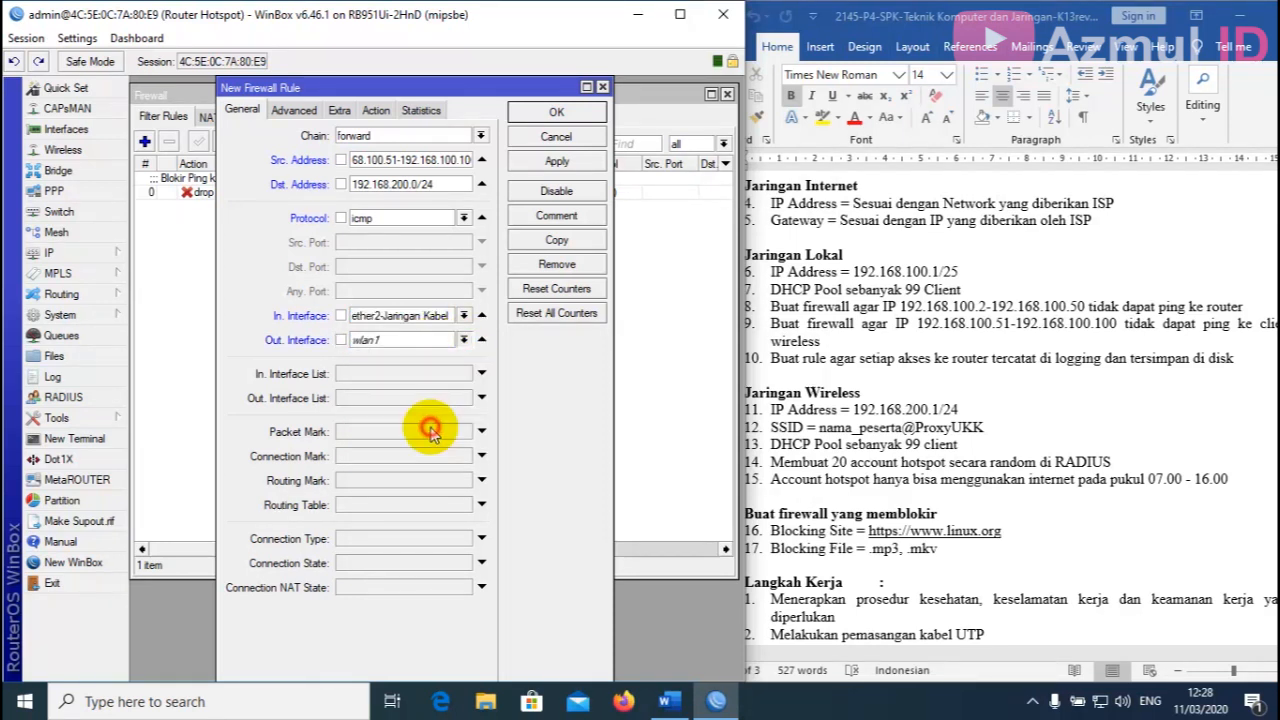
Make the rule drop matching packets and comment it 'Blokir Ping ke Client Wireless'.
left_click(378, 112)
left_click(372, 136)
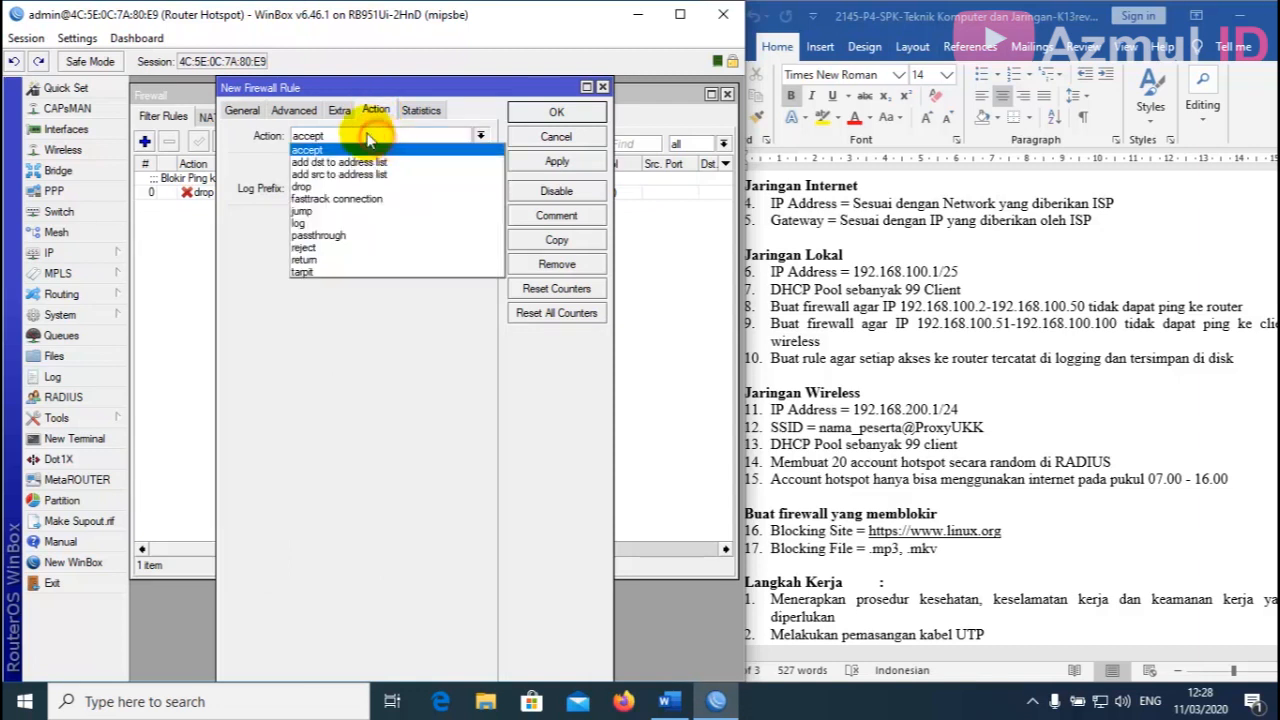
left_click(350, 186)
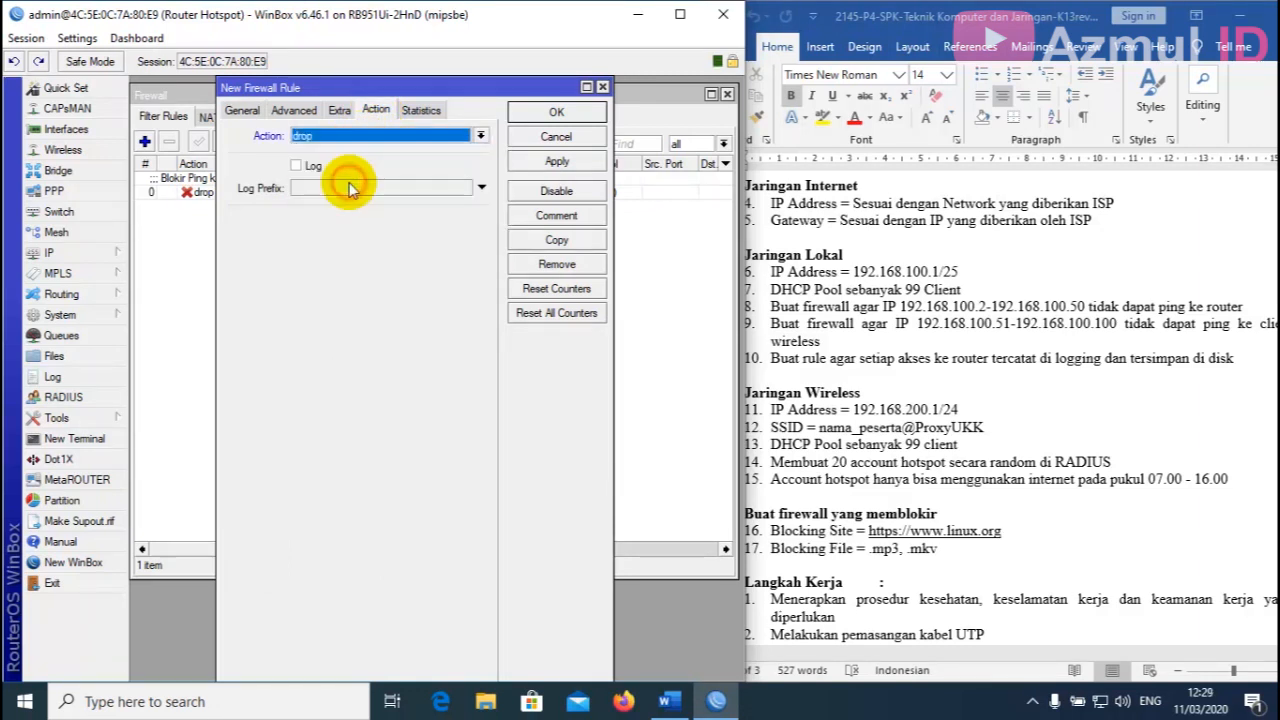
left_click(552, 162)
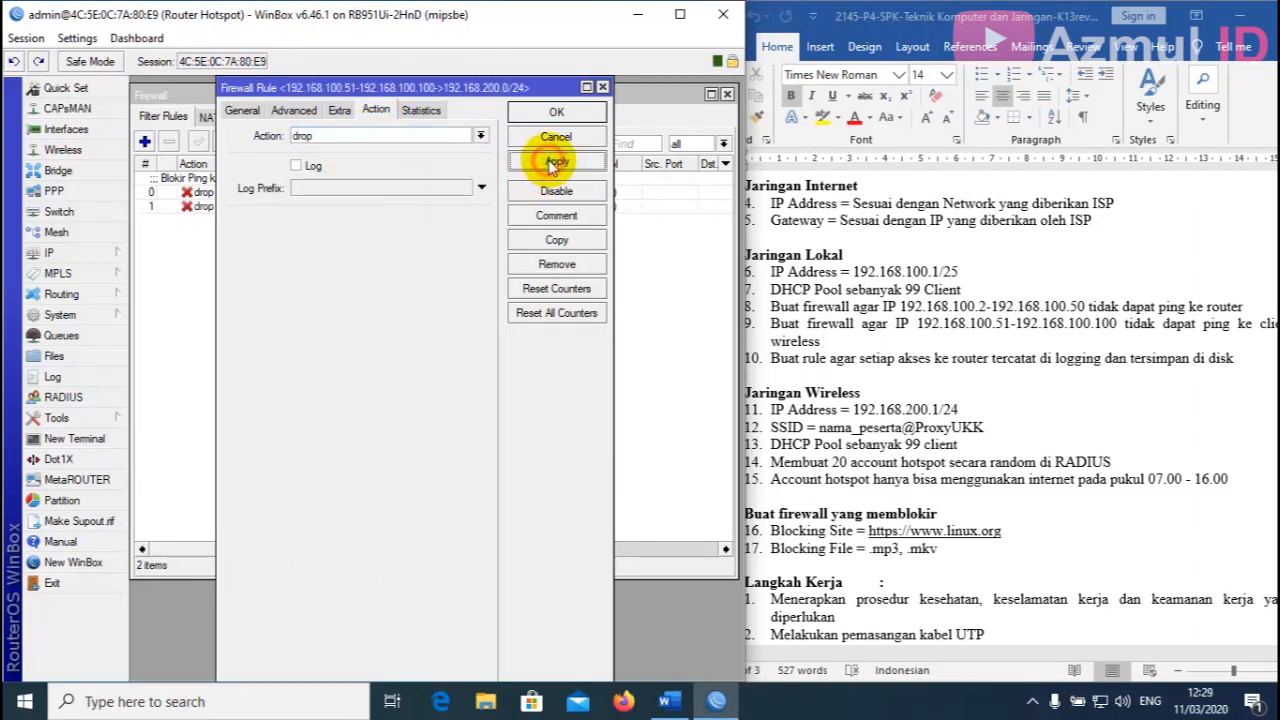
left_click(559, 215)
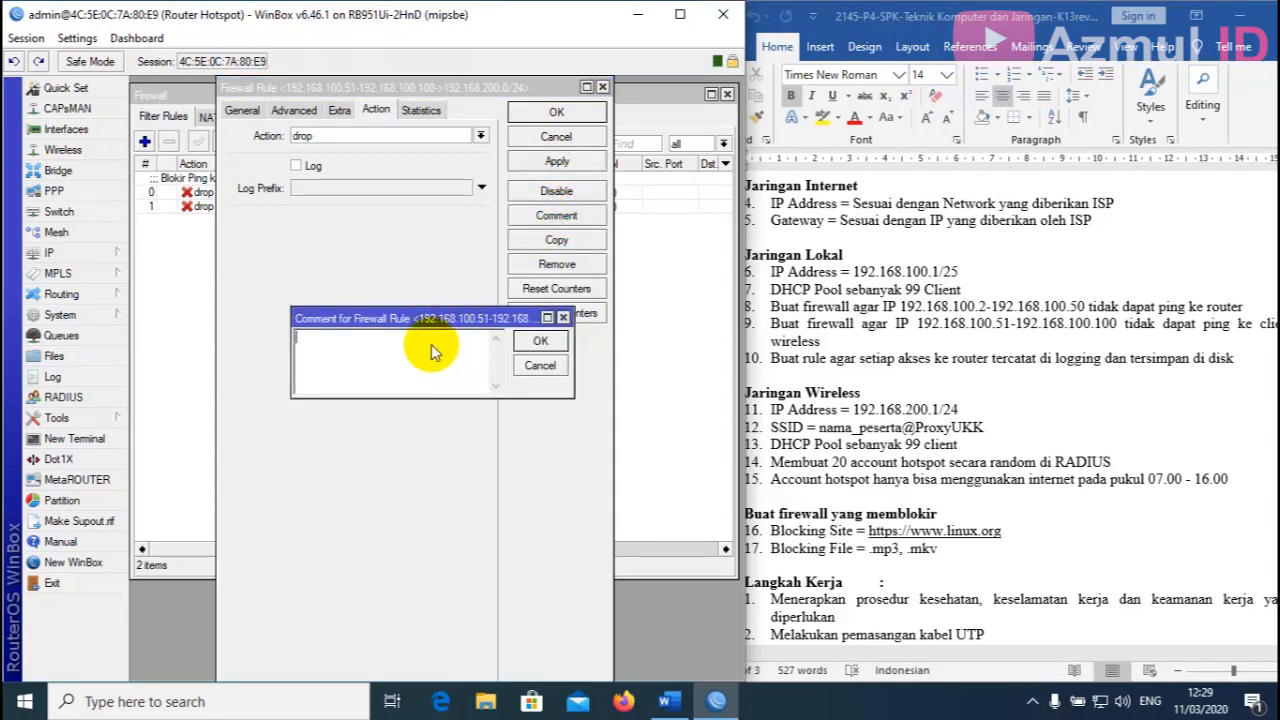
type("Blokir")
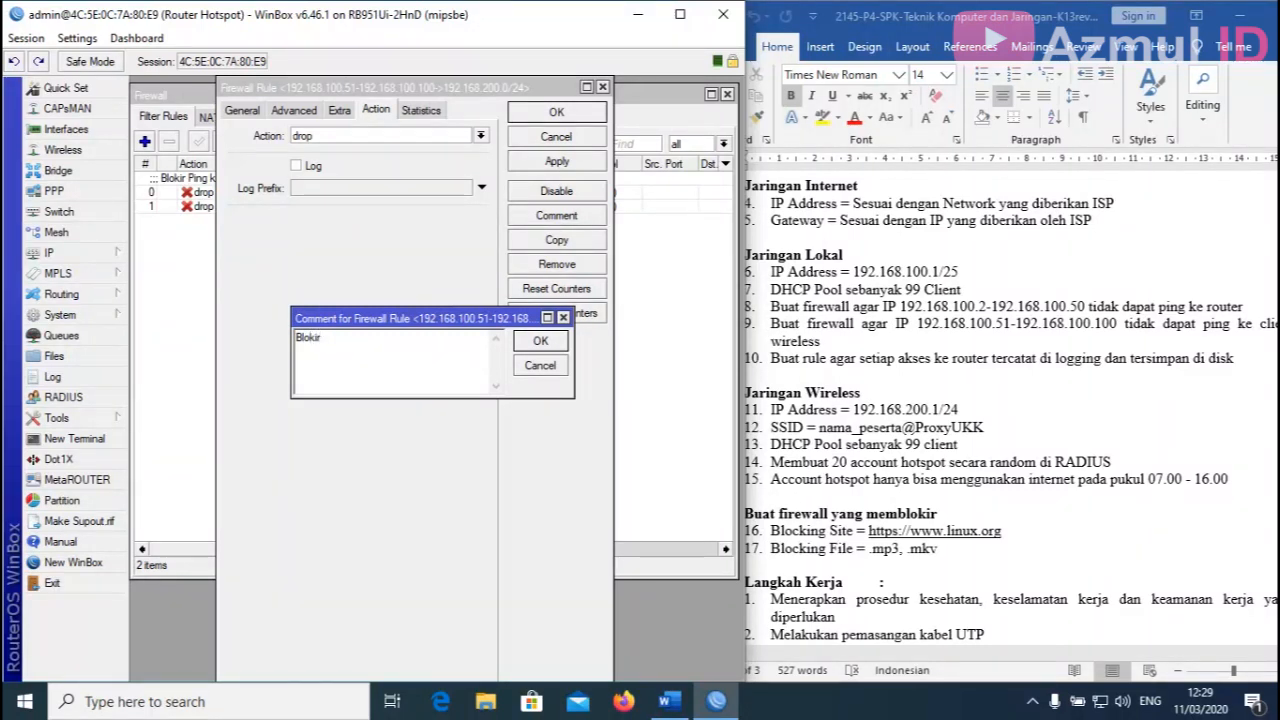
type("Ping ke Client W")
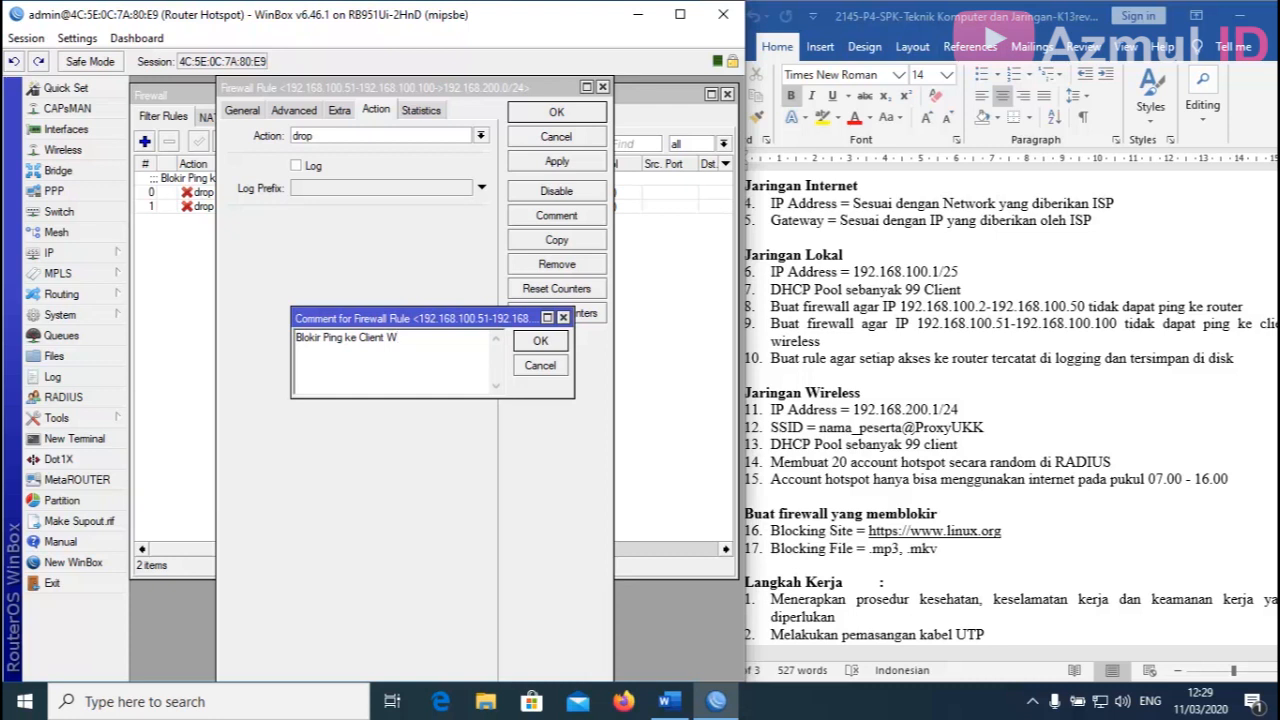
type("ireless")
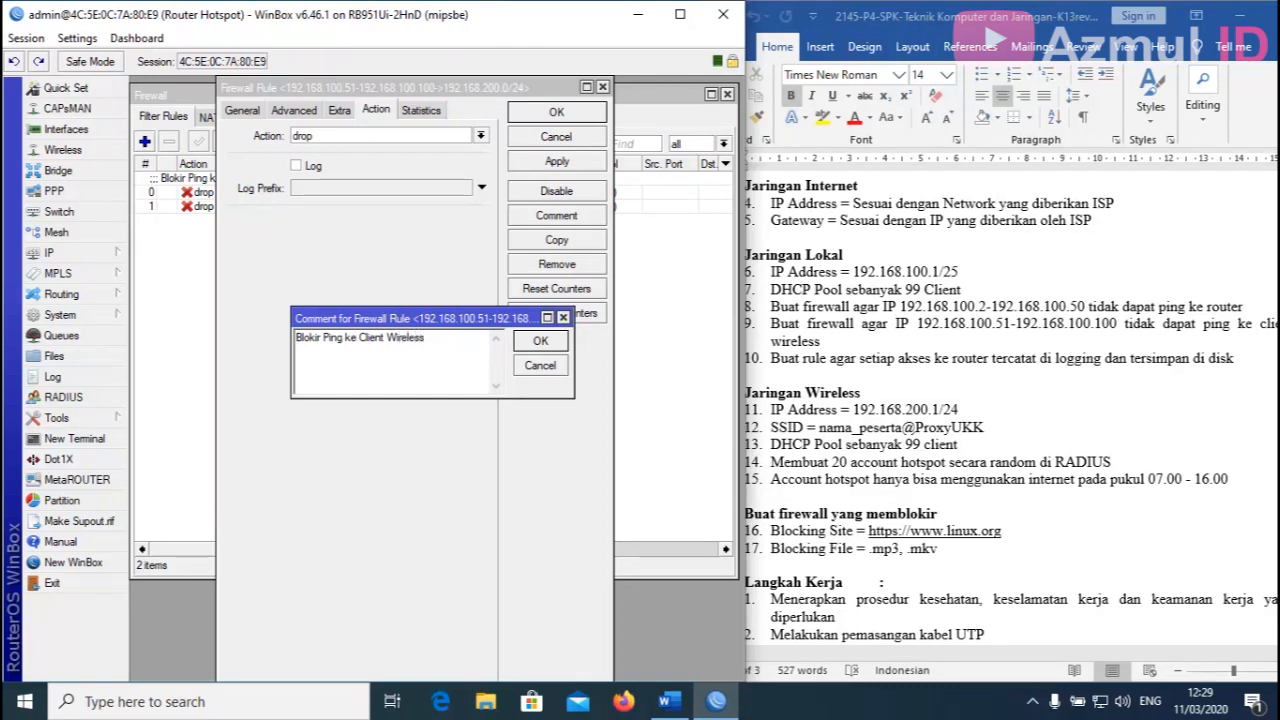
left_click(541, 340)
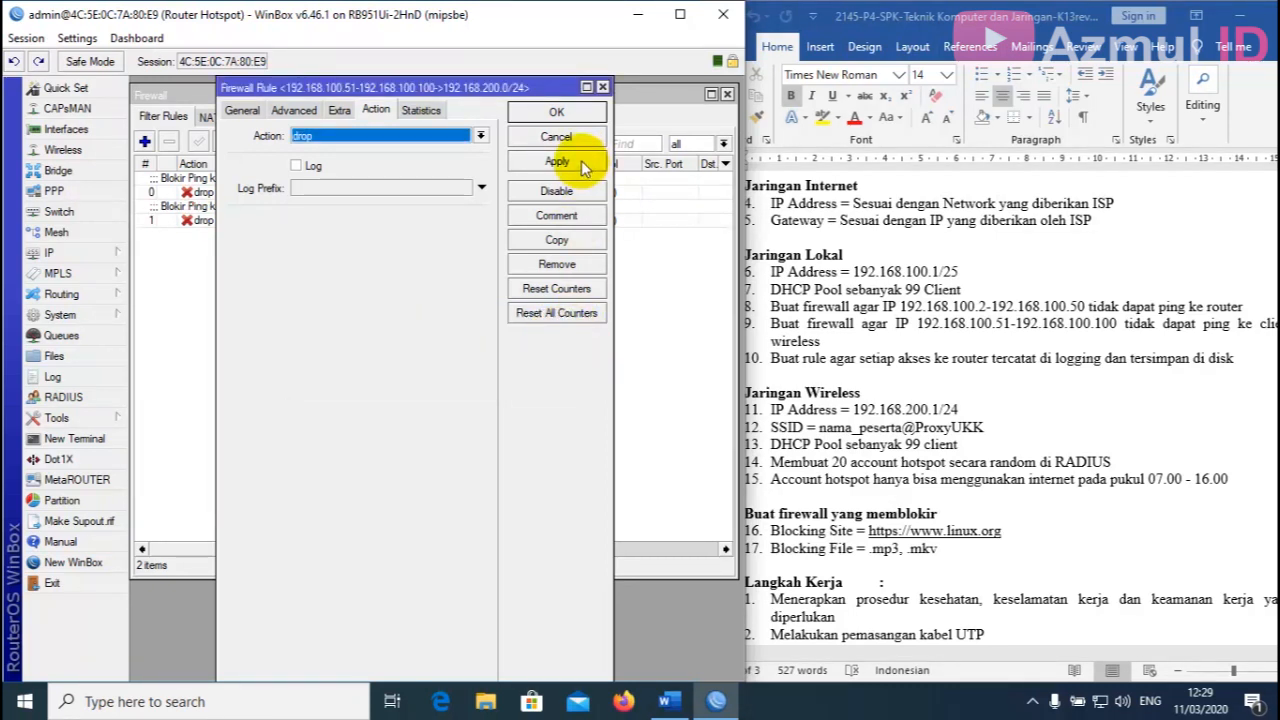
left_click(578, 112)
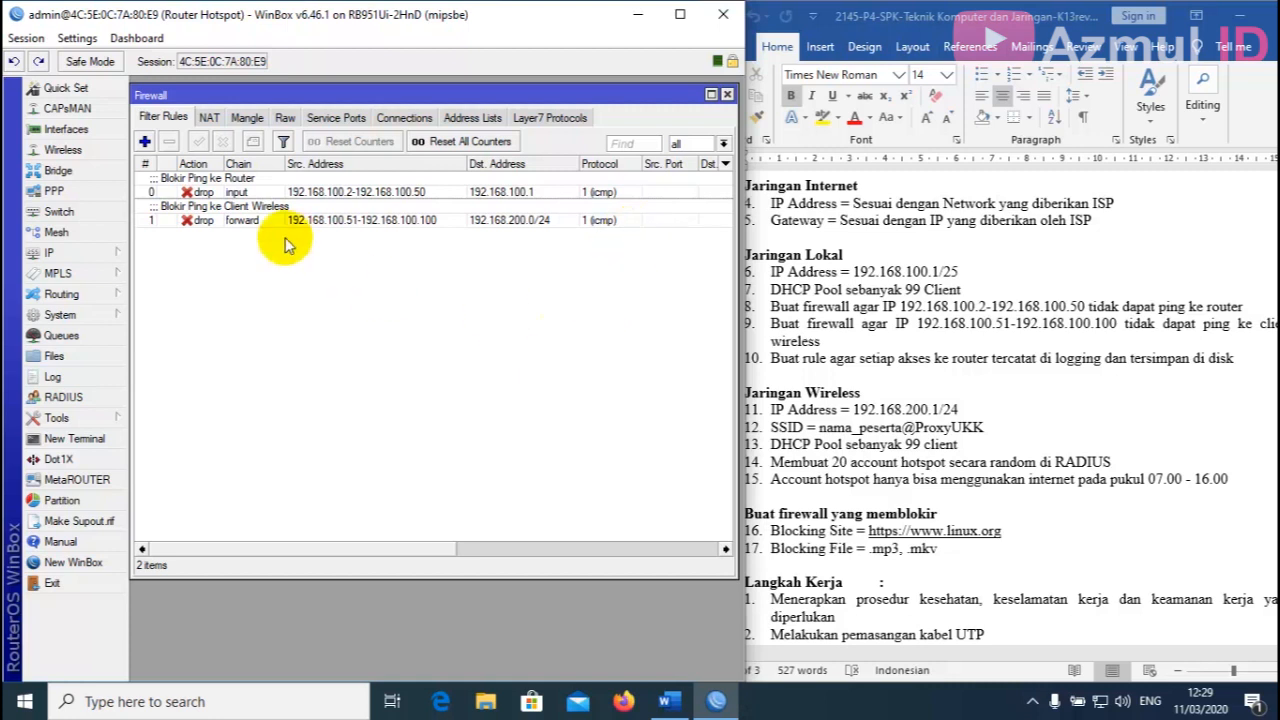
Create another filter rule on the input chain.
left_click(144, 141)
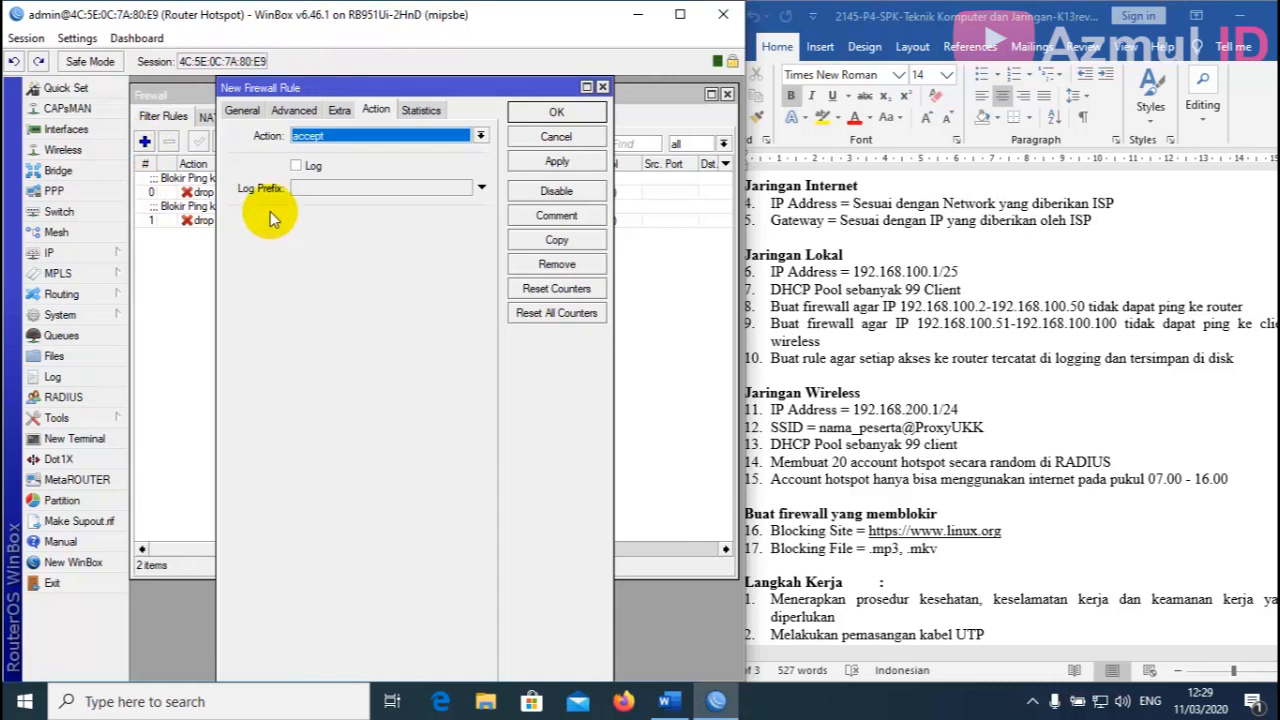
left_click(242, 111)
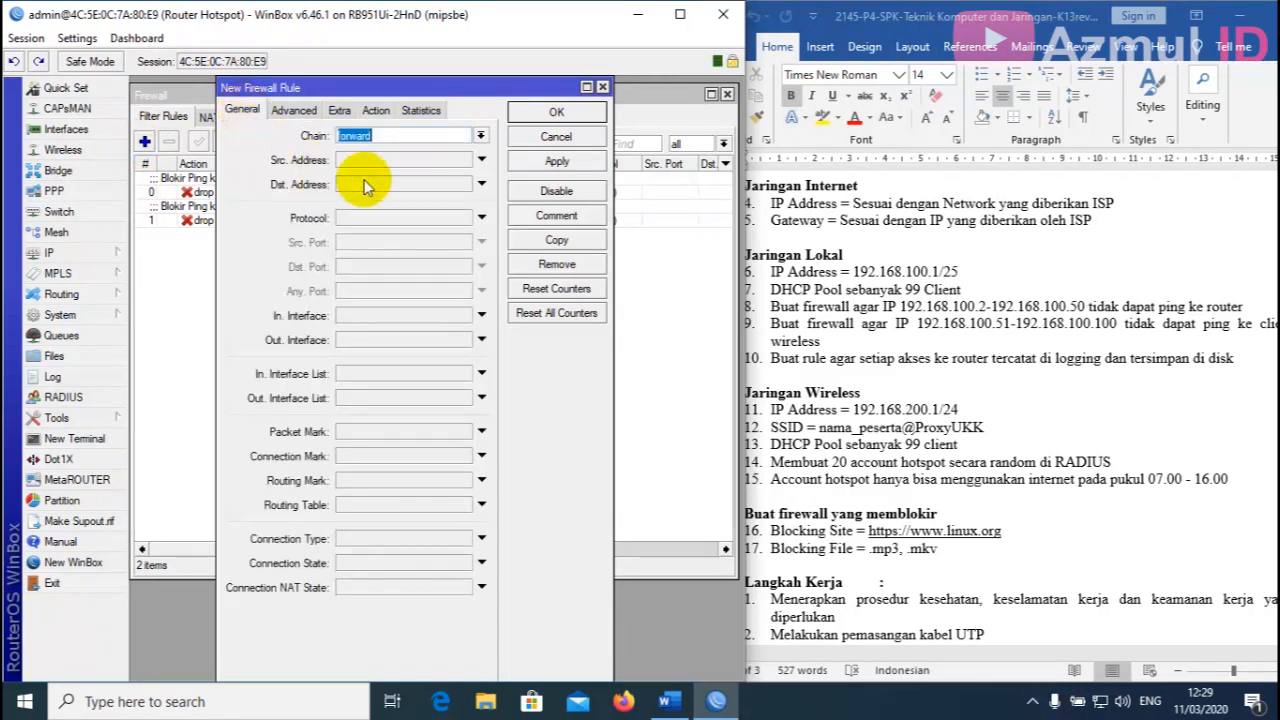
left_click(390, 137)
left_click(481, 136)
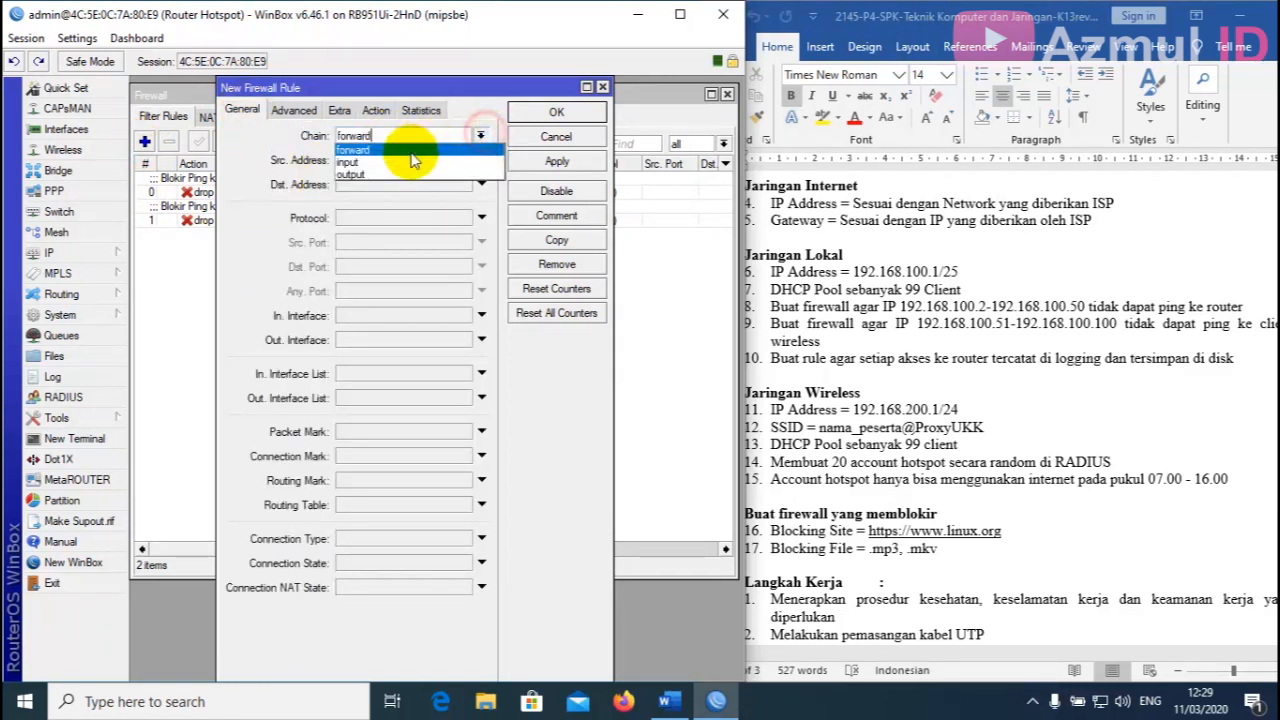
left_click(407, 158)
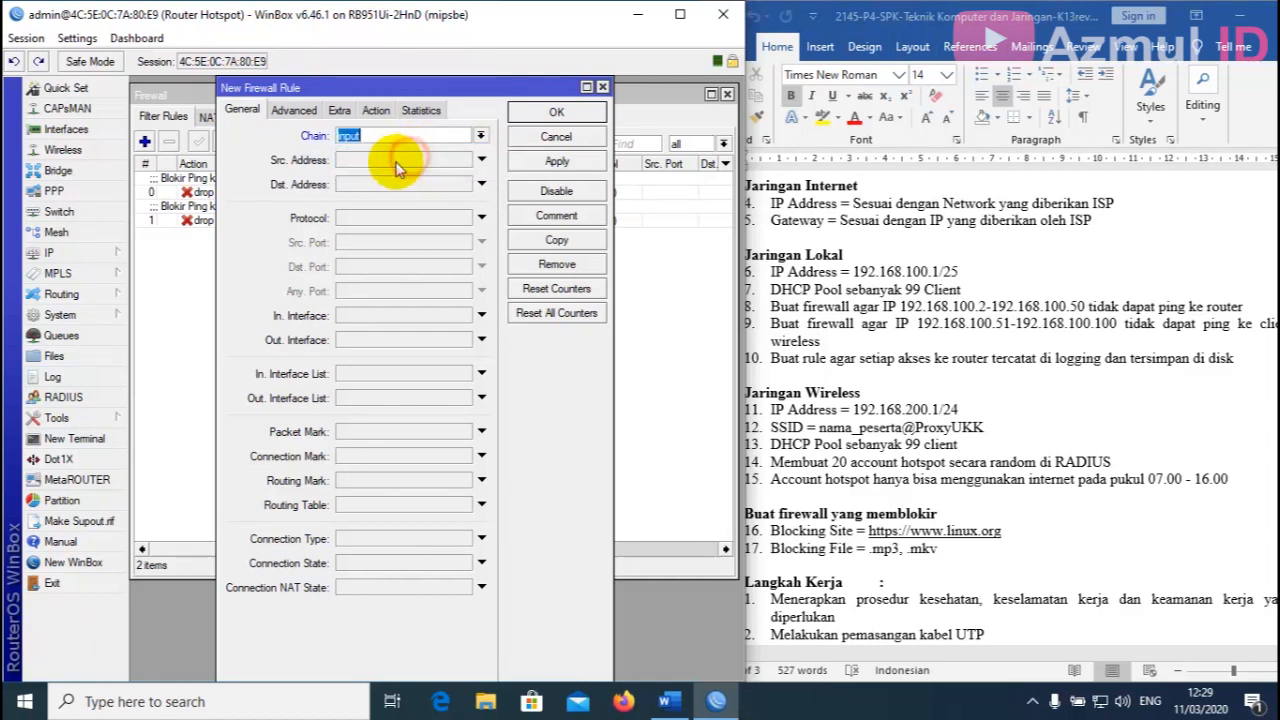
Set its action to log with prefix 'Catat Akses ke Router' and close the firewall list.
left_click(377, 111)
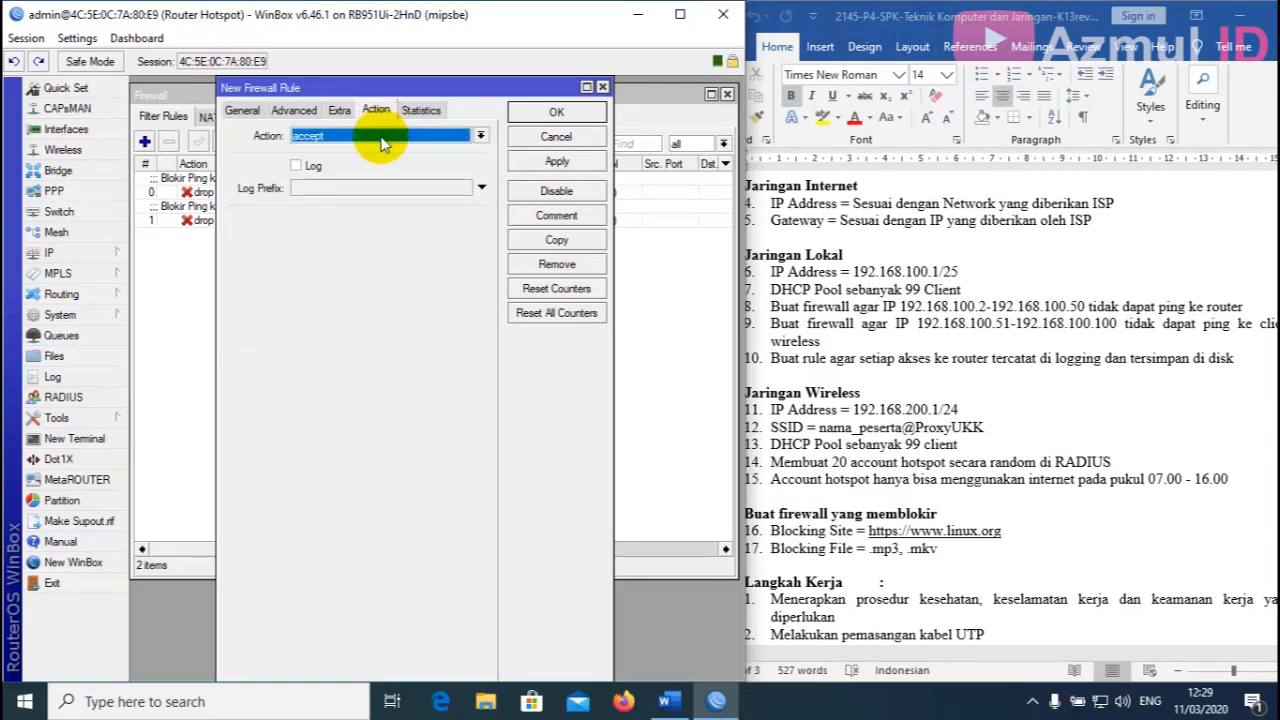
left_click(380, 138)
left_click(319, 222)
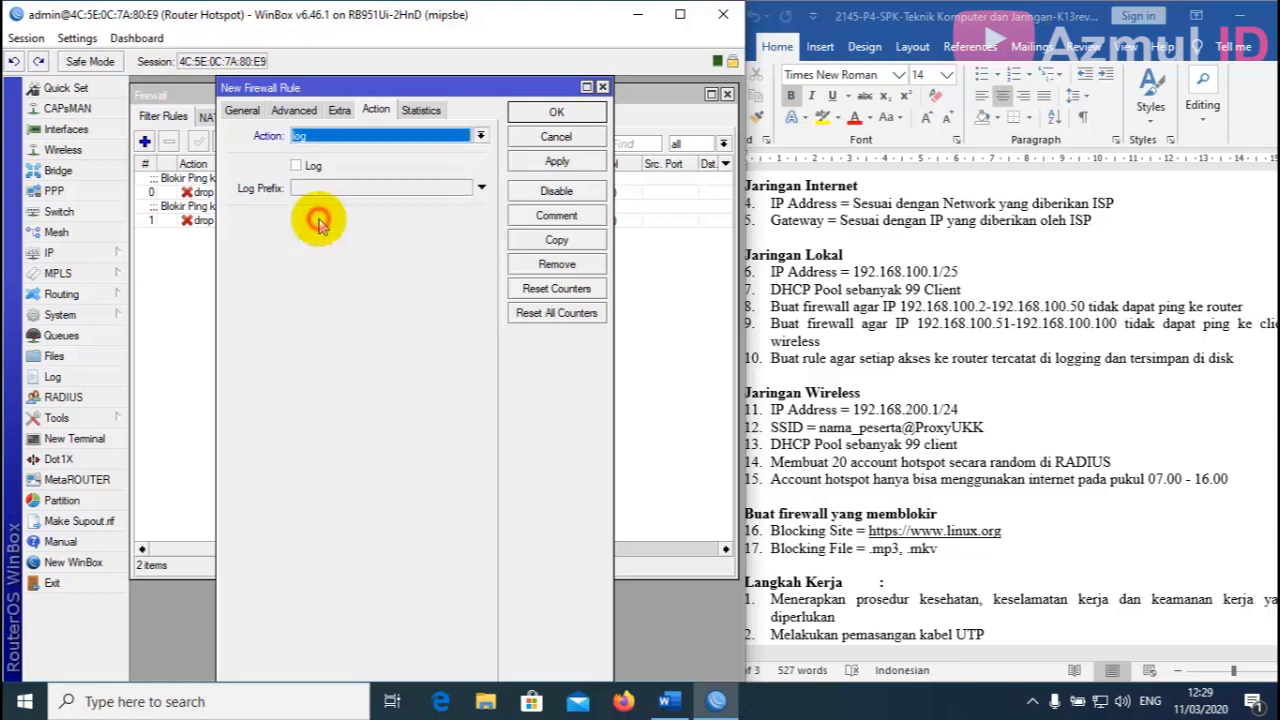
left_click(298, 167)
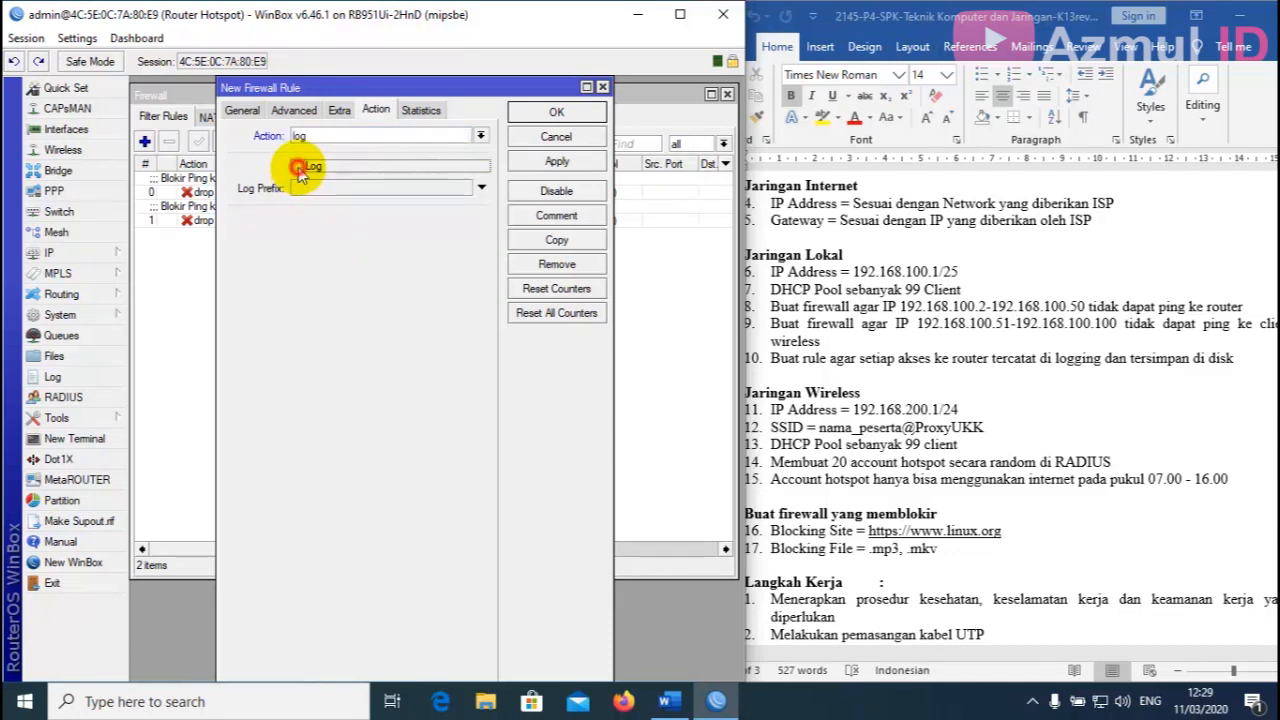
left_click(395, 192)
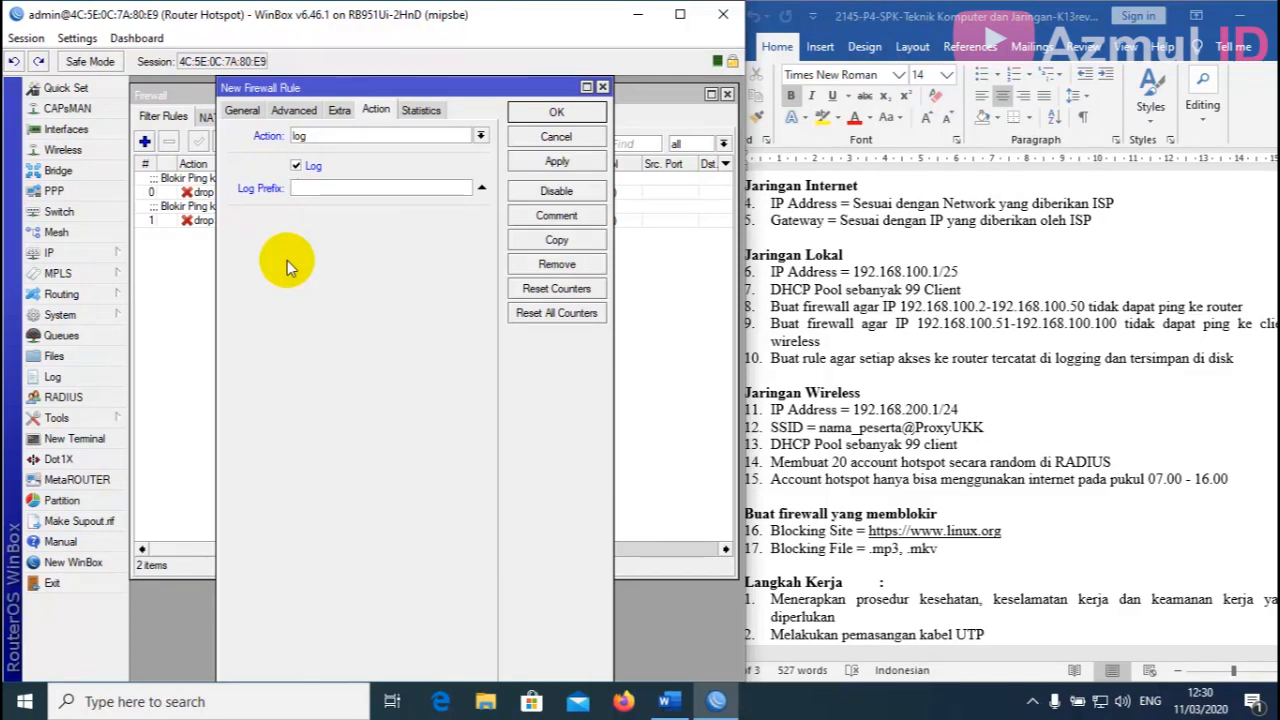
type("Catat Akses ")
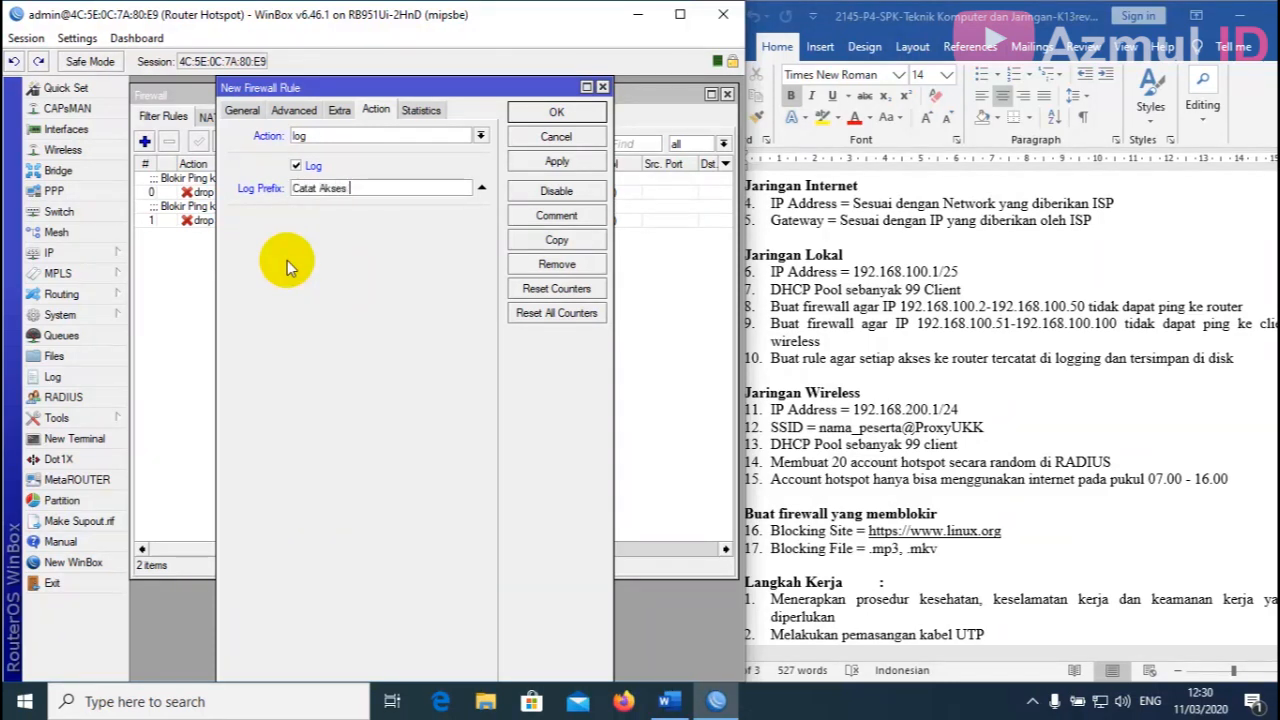
type("ke Router")
left_click(556, 162)
left_click(556, 111)
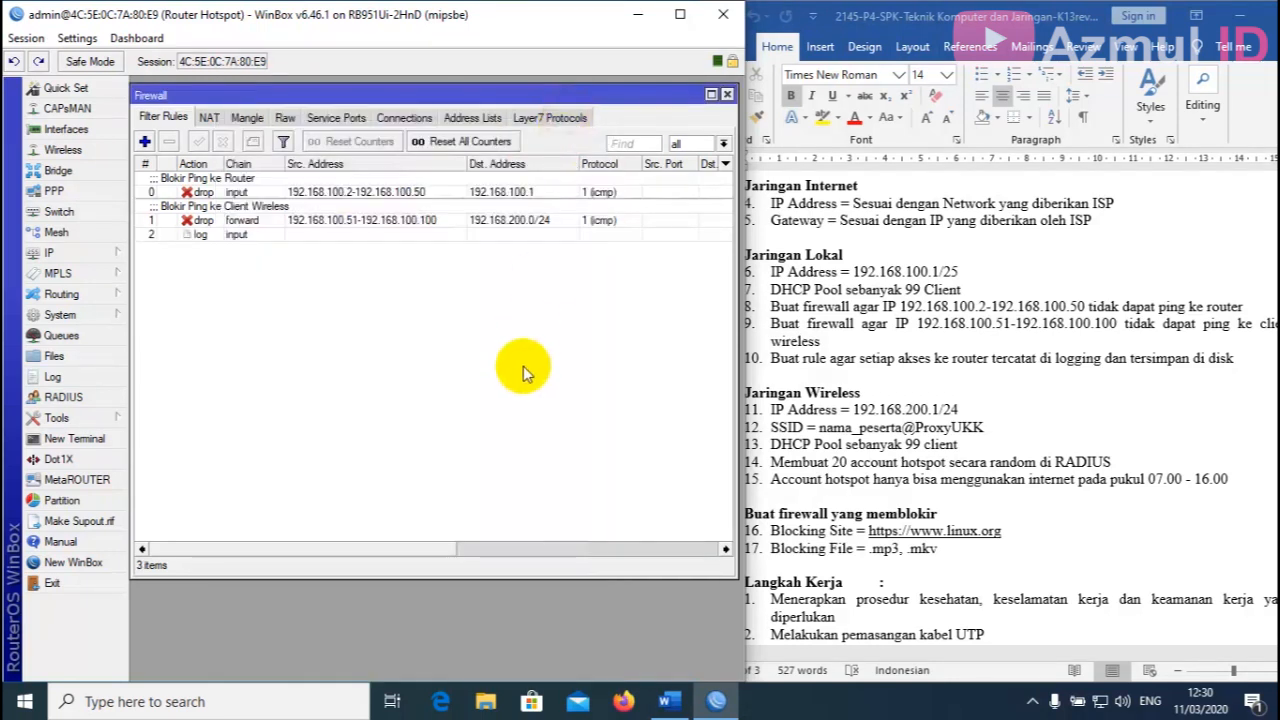
left_click(727, 94)
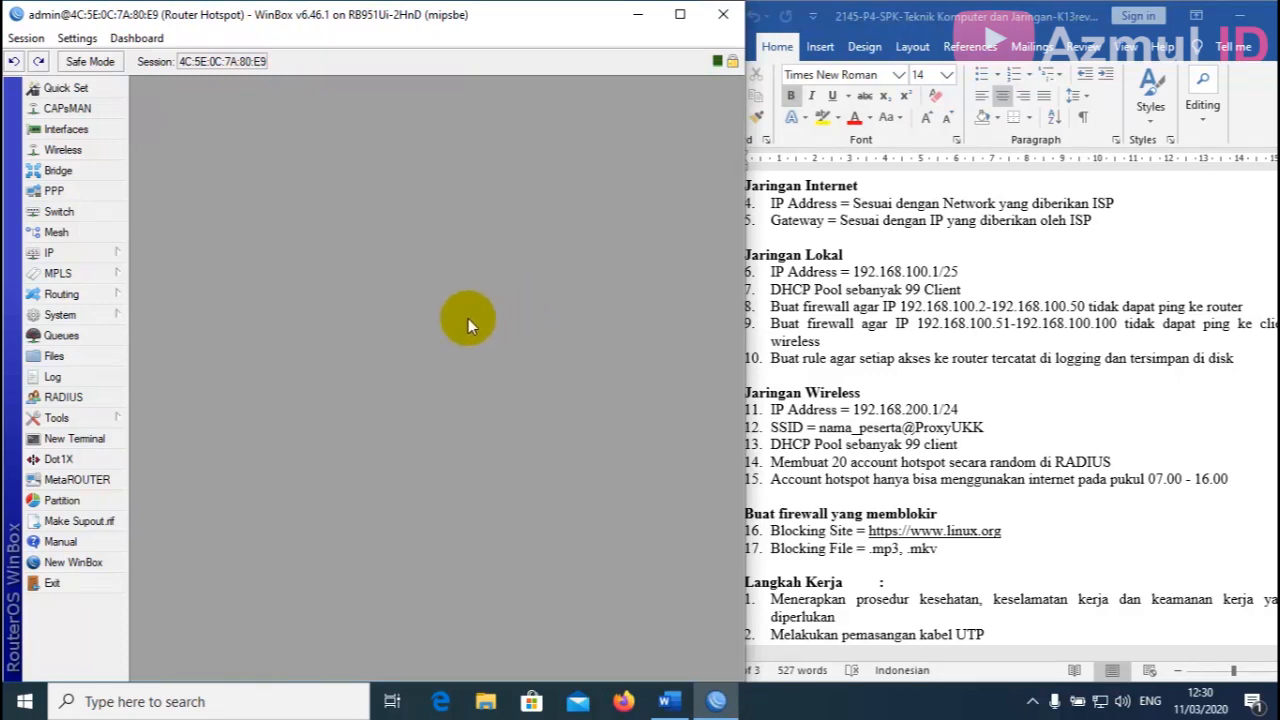
left_click(66, 377)
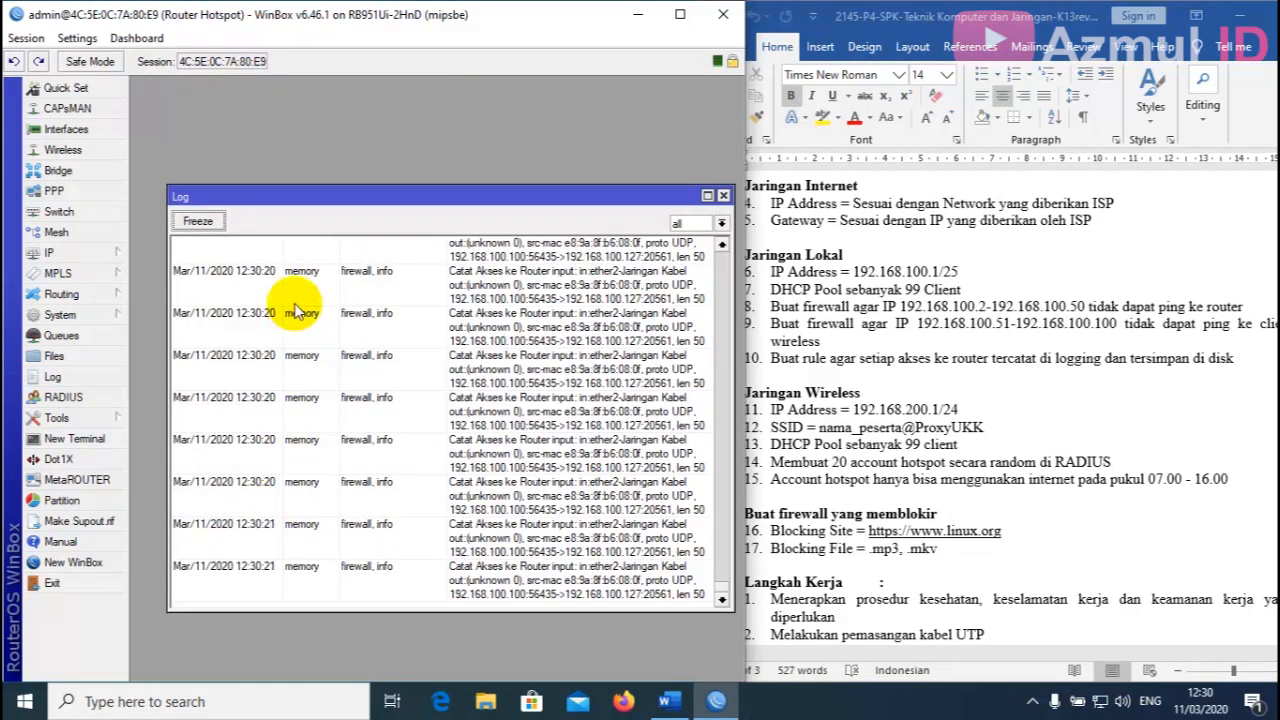
left_click(723, 195)
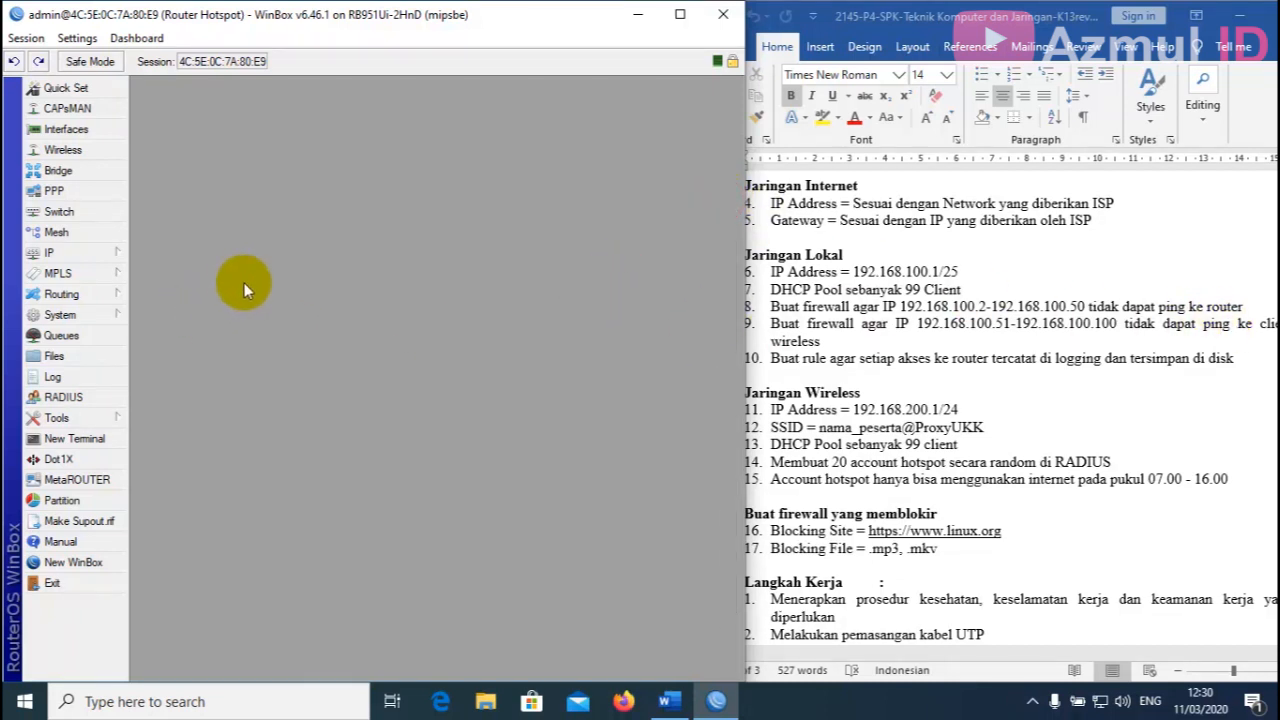
In System > Logging, change the error rule's action from memory to disk.
left_click(70, 314)
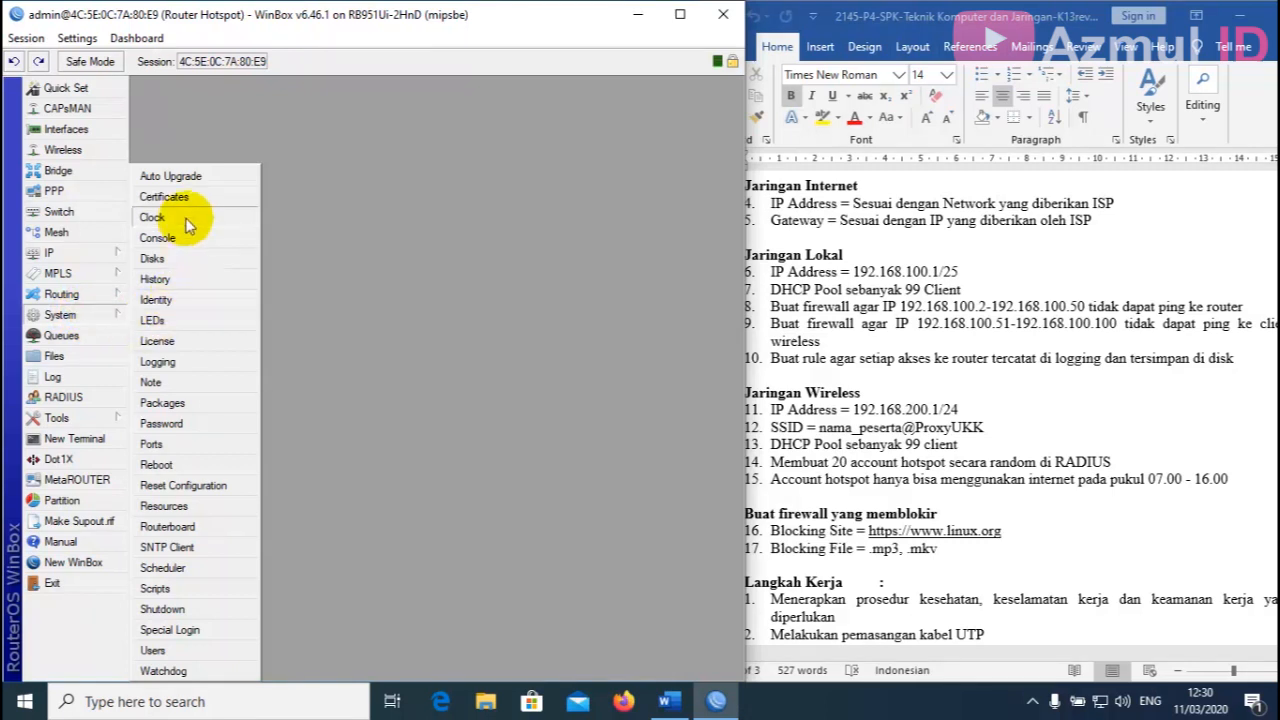
left_click(170, 361)
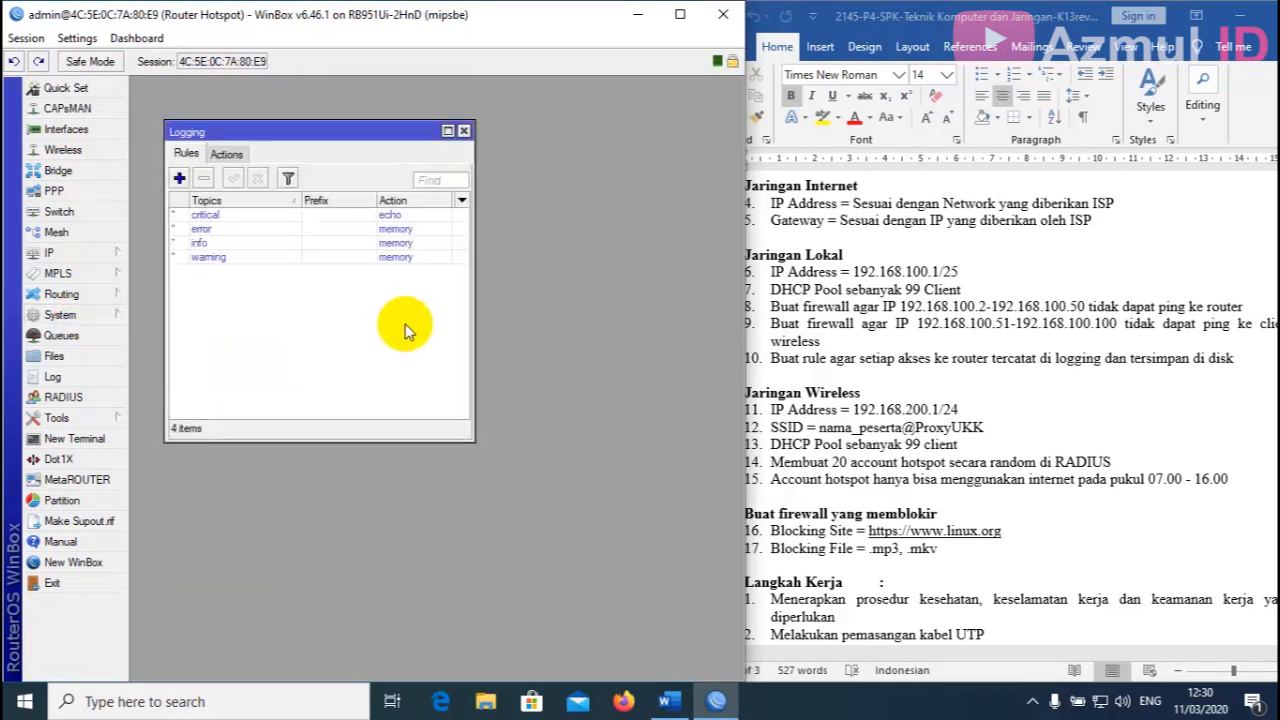
left_click(265, 231)
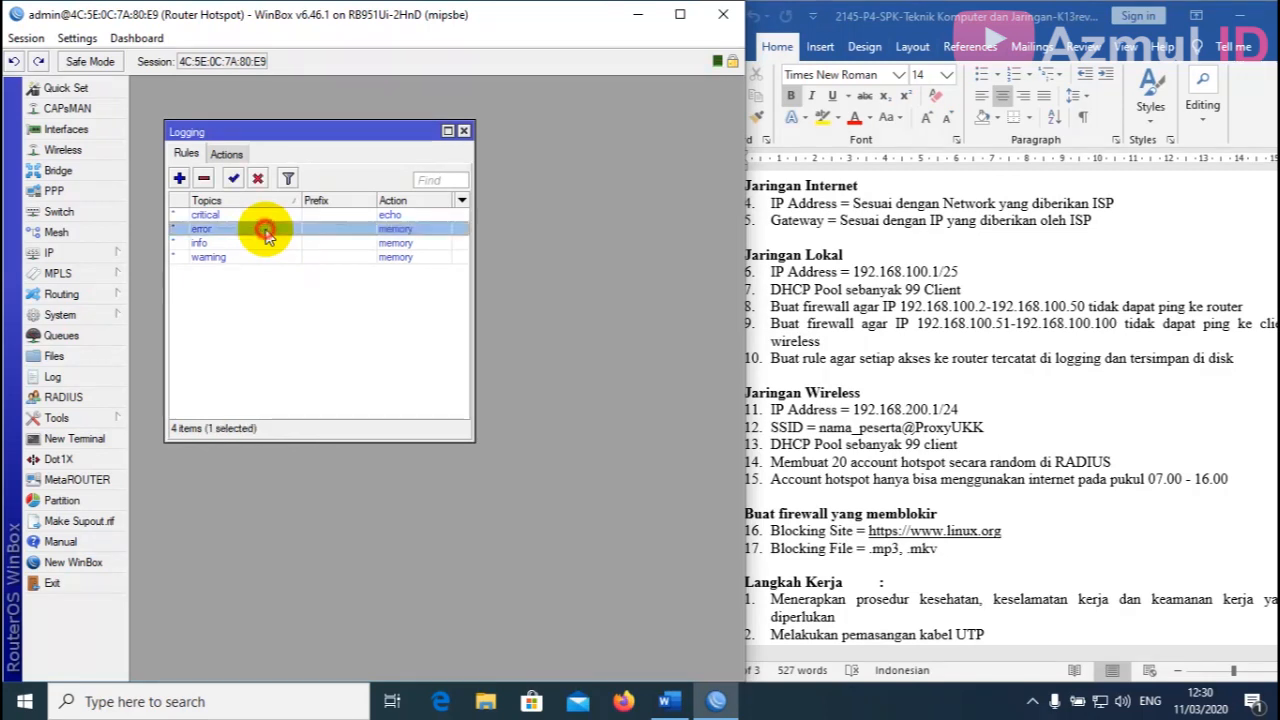
double_click(265, 231)
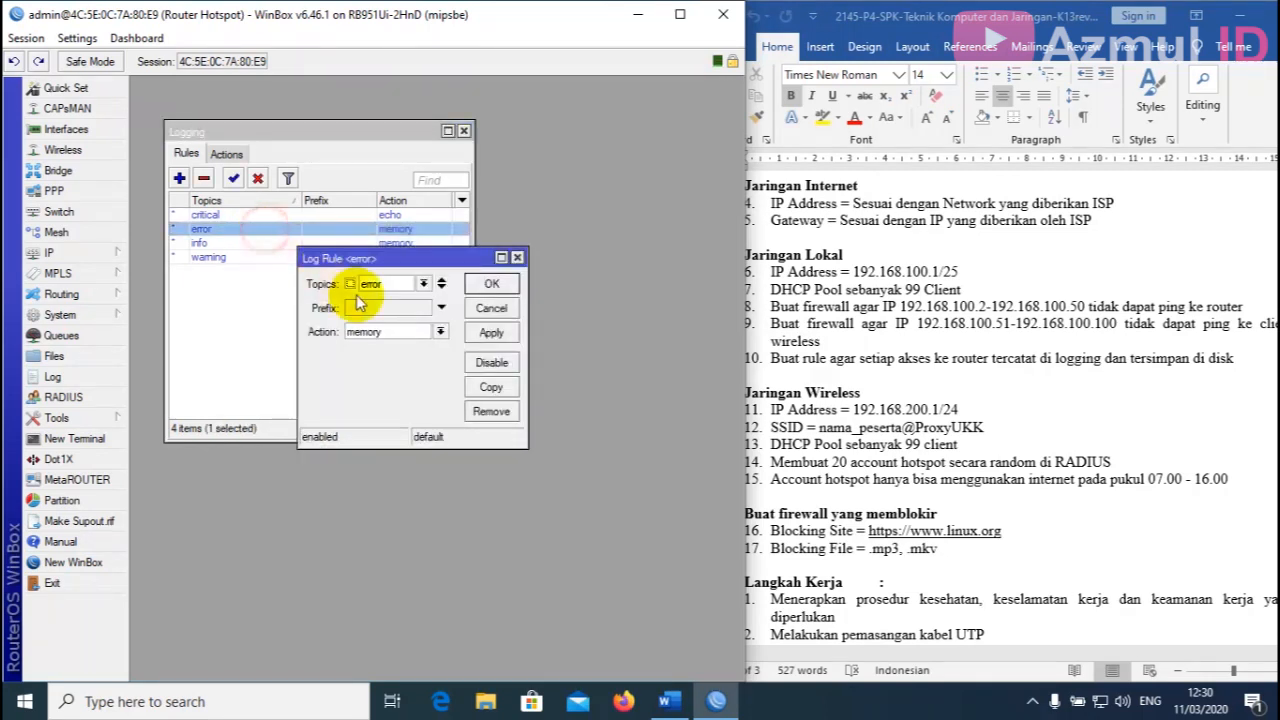
left_click(440, 331)
left_click(415, 346)
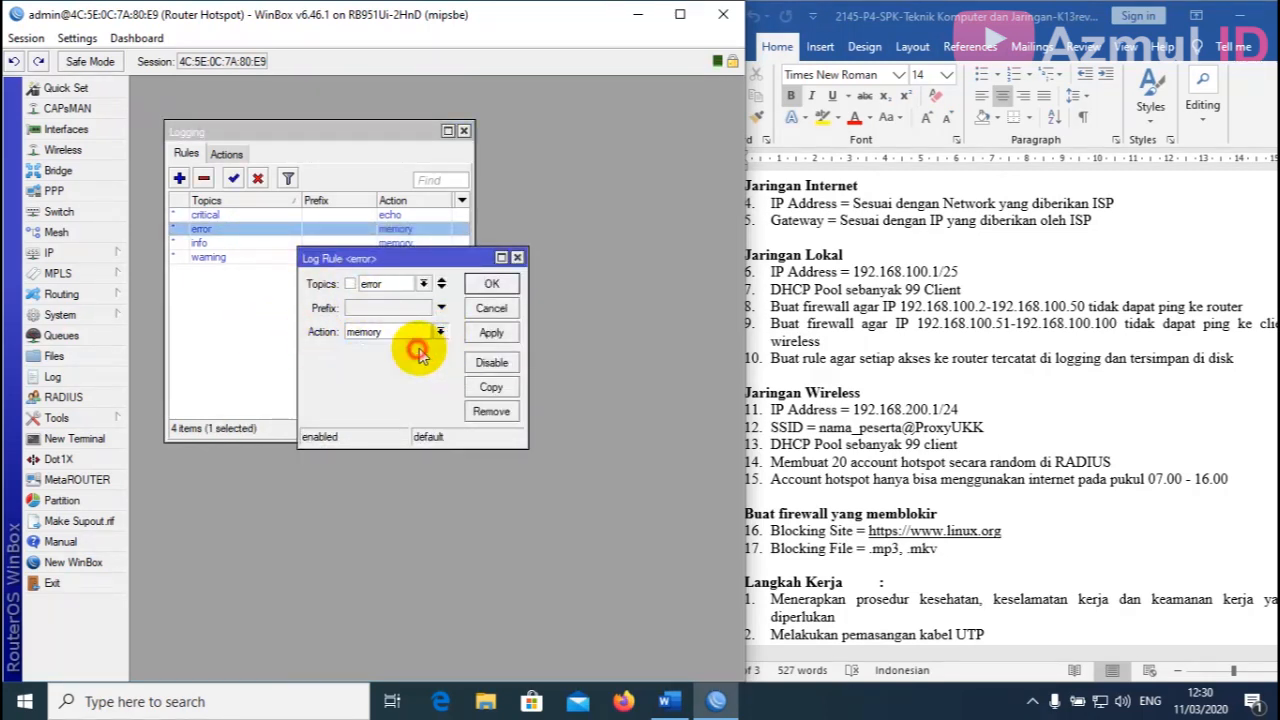
left_click(491, 334)
left_click(491, 283)
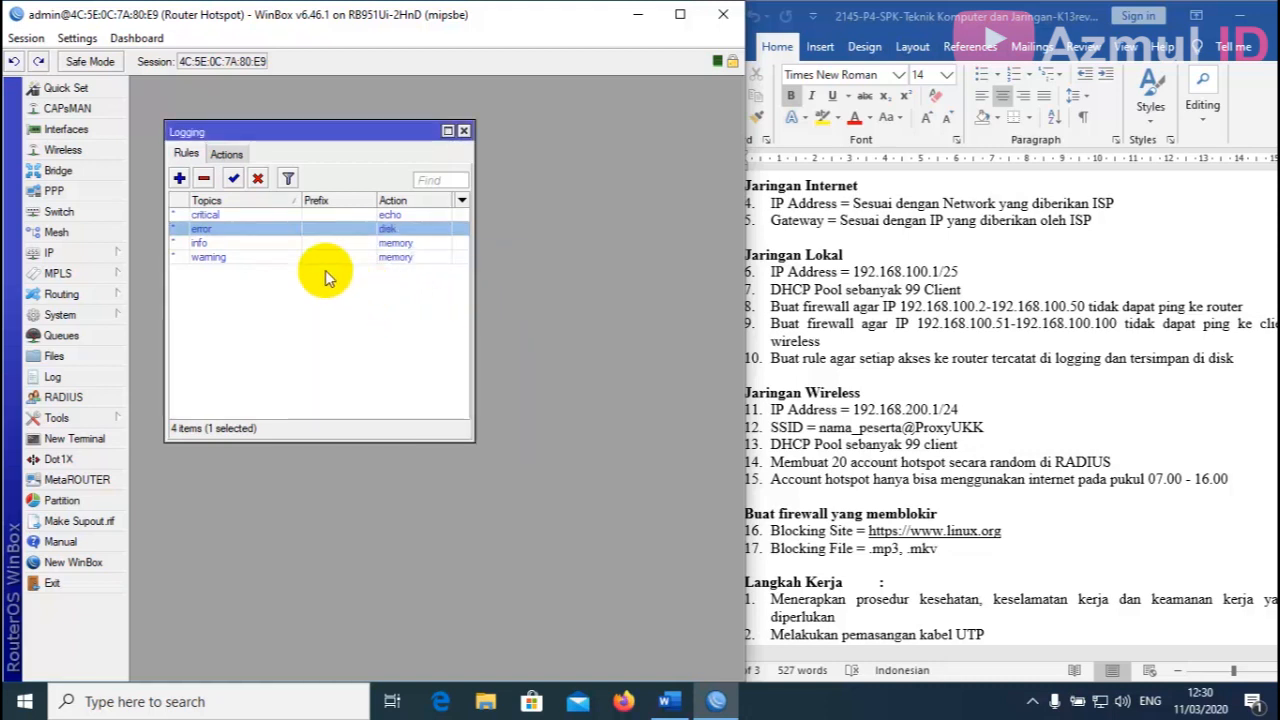
Change the info logging rule's action to disk.
double_click(268, 243)
left_click(440, 331)
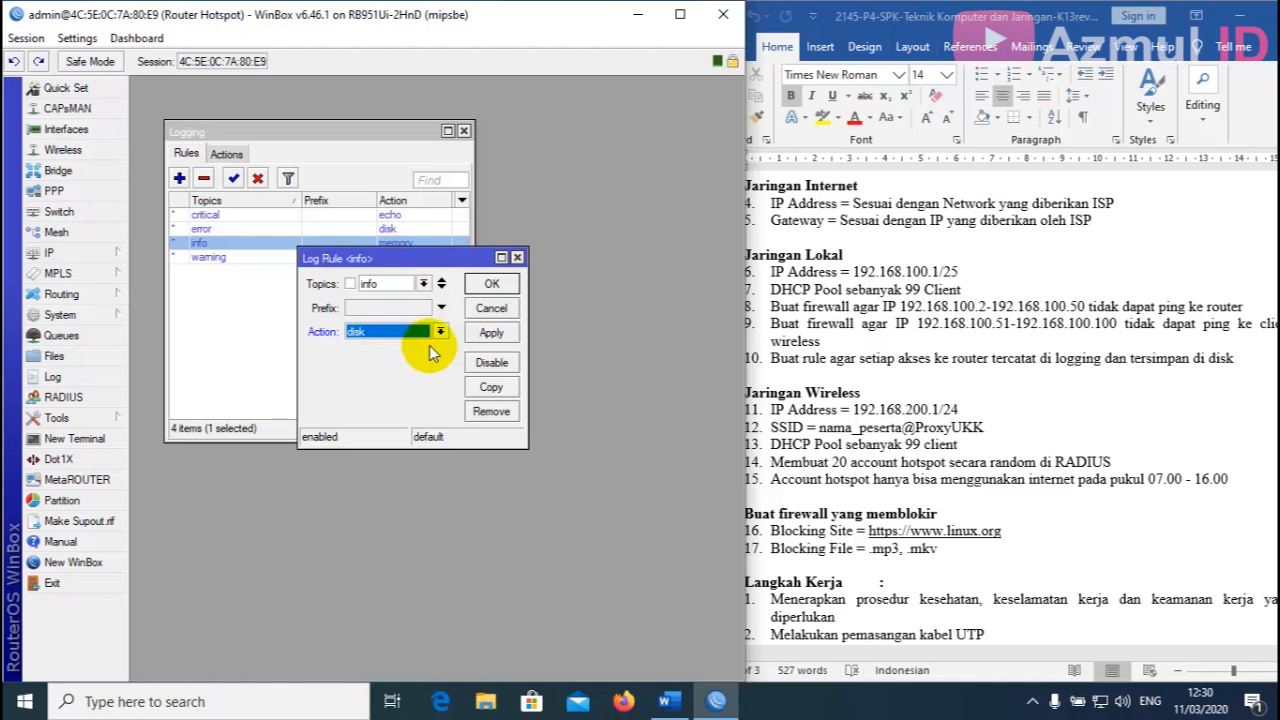
left_click(492, 285)
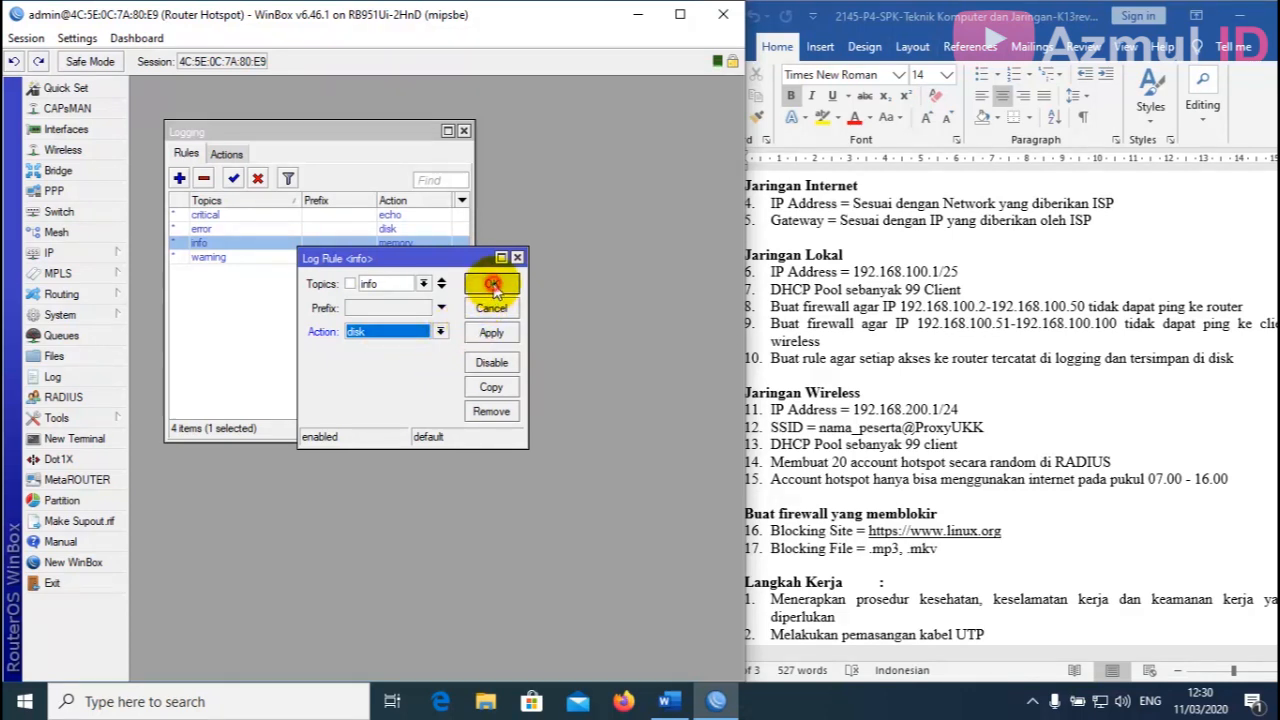
Change the warning rule's action to disk and close the Logging window.
left_click(240, 259)
double_click(240, 259)
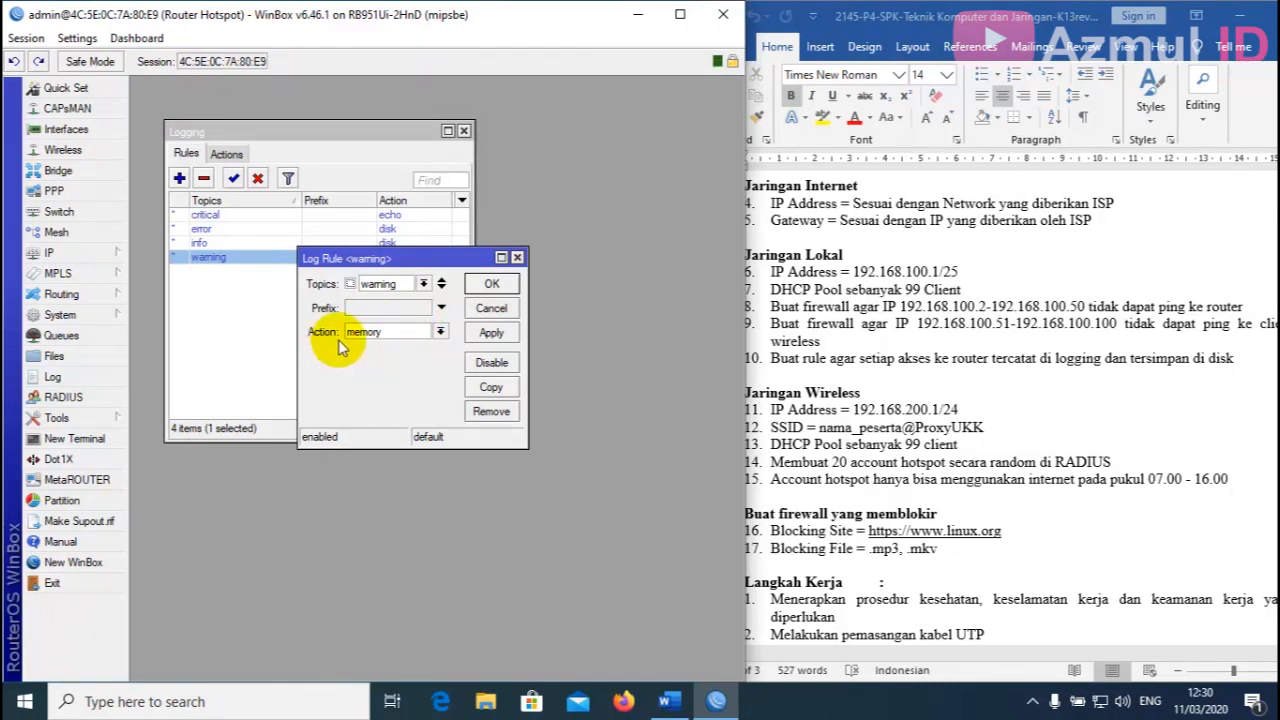
left_click(440, 332)
left_click(400, 350)
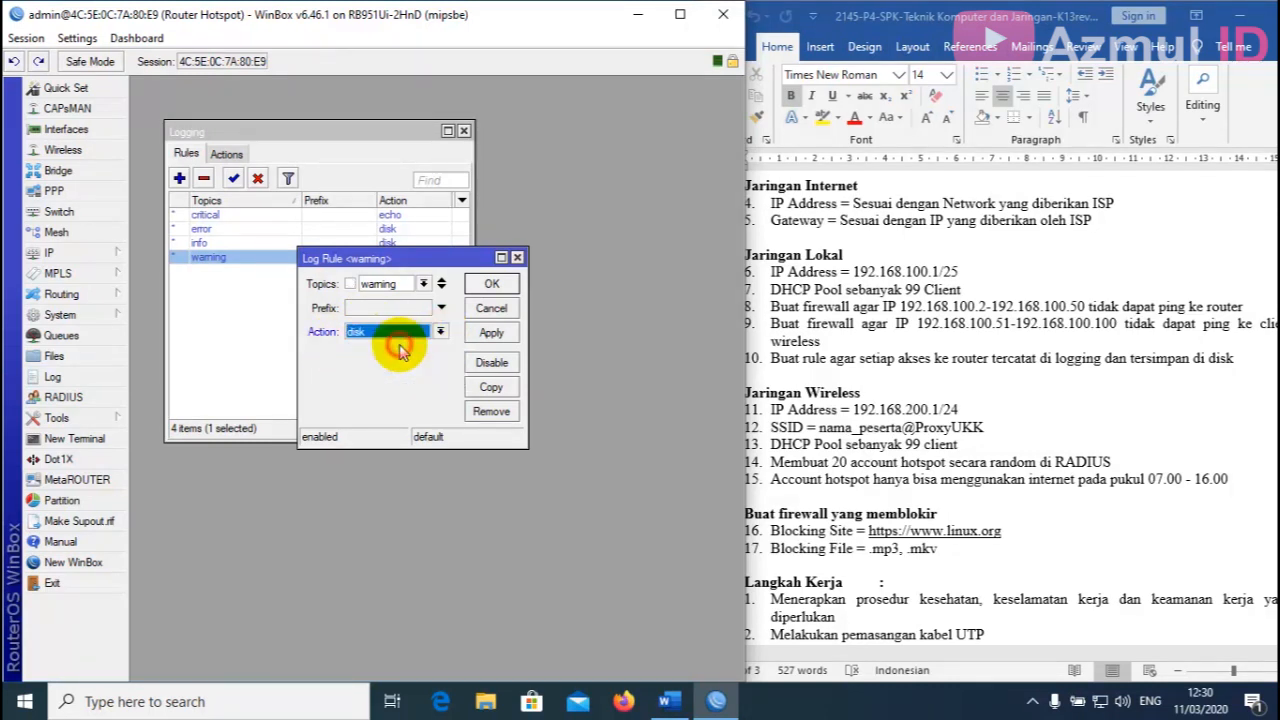
left_click(492, 333)
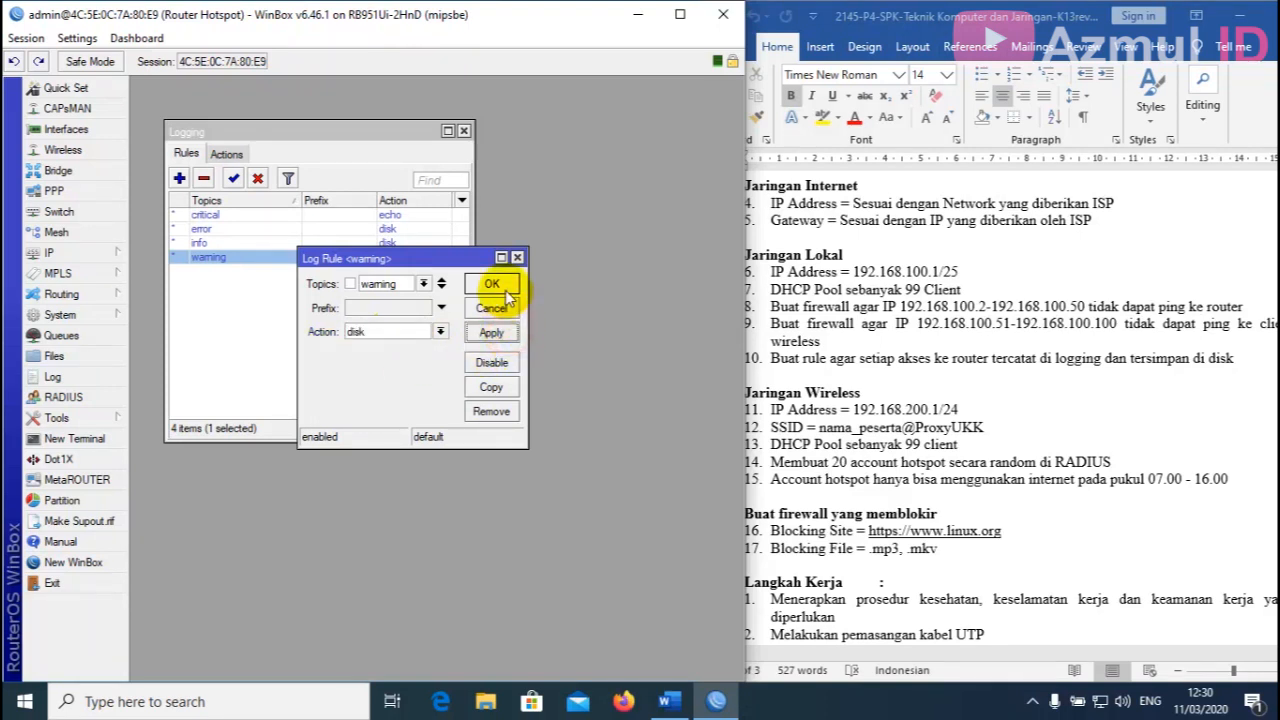
left_click(490, 284)
left_click(352, 335)
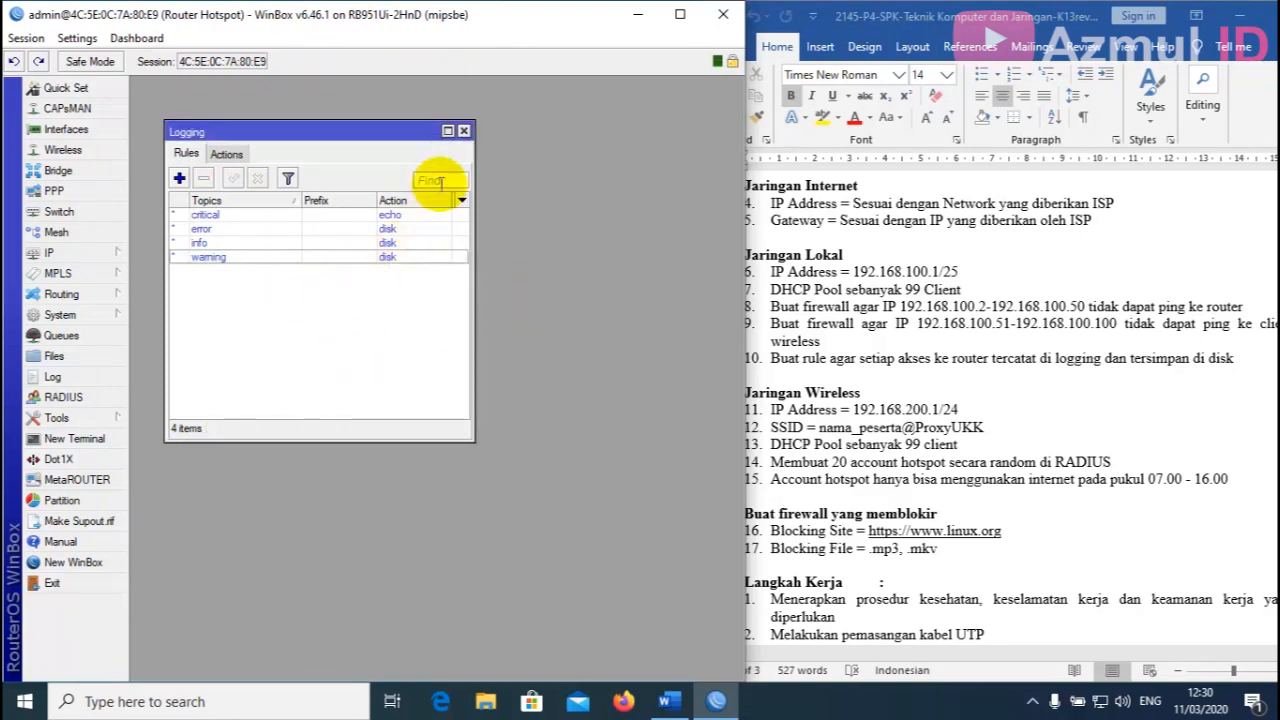
left_click(464, 131)
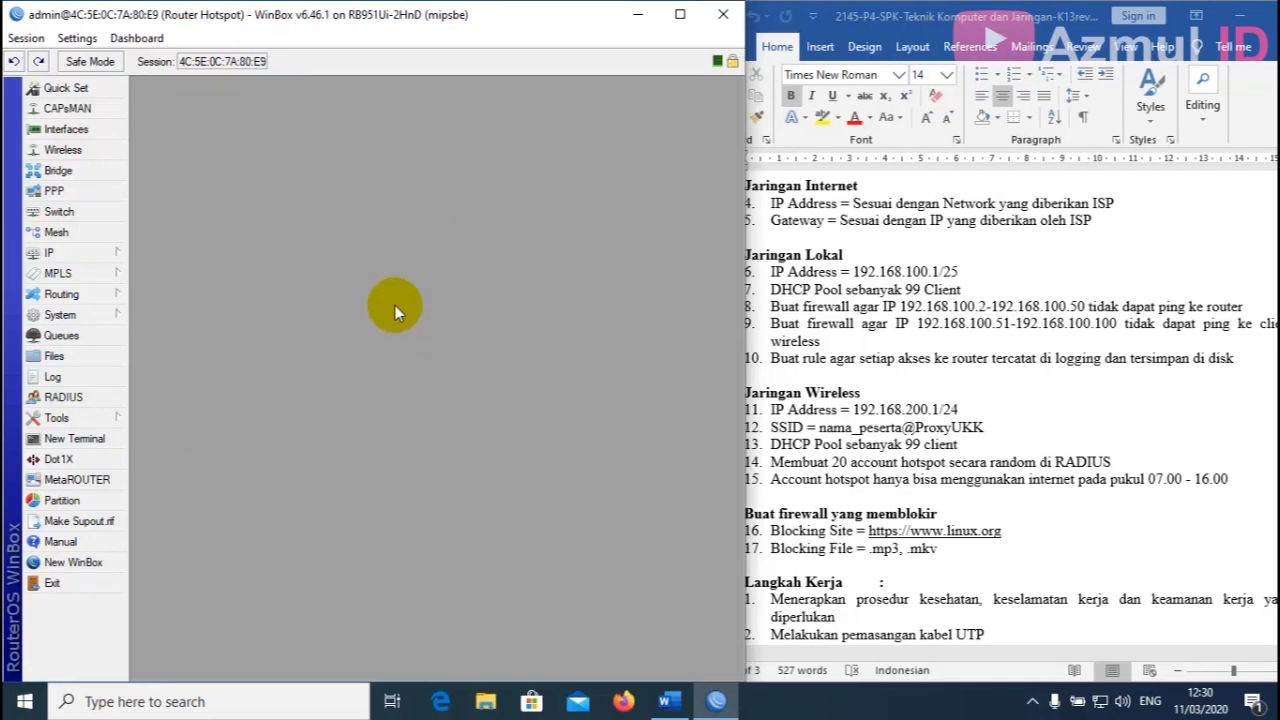
left_click(62, 377)
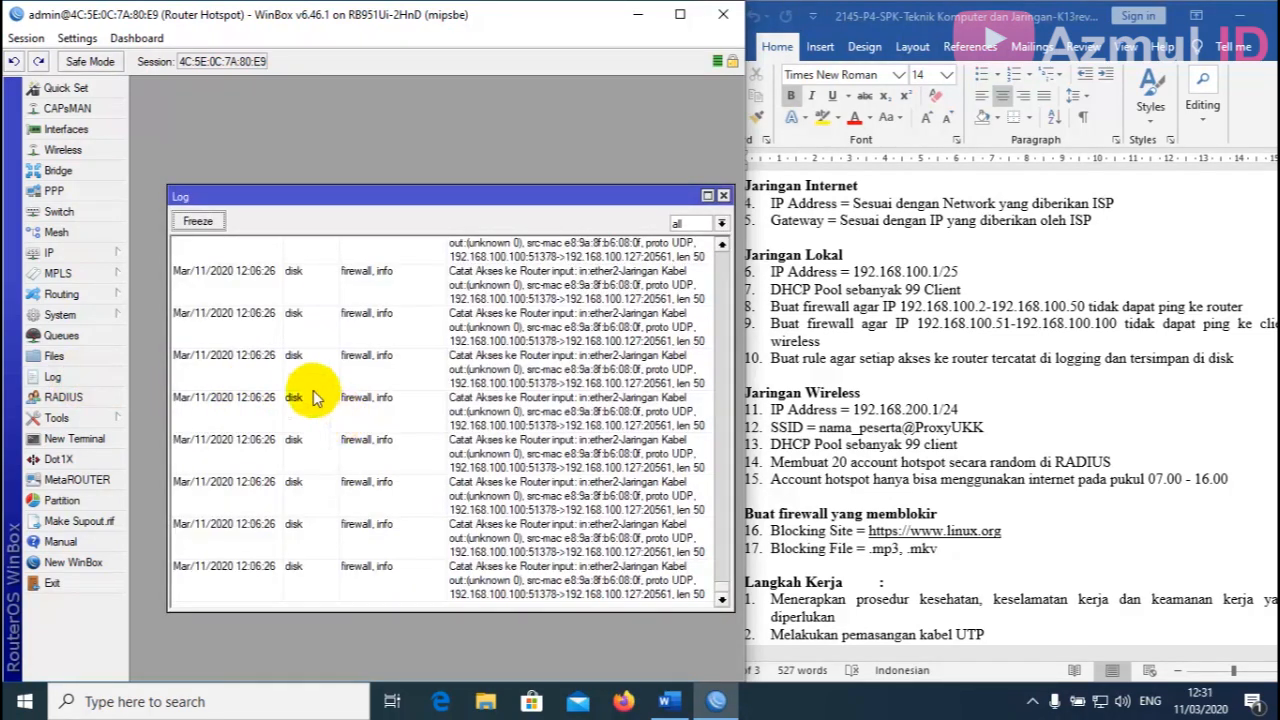
left_click(723, 195)
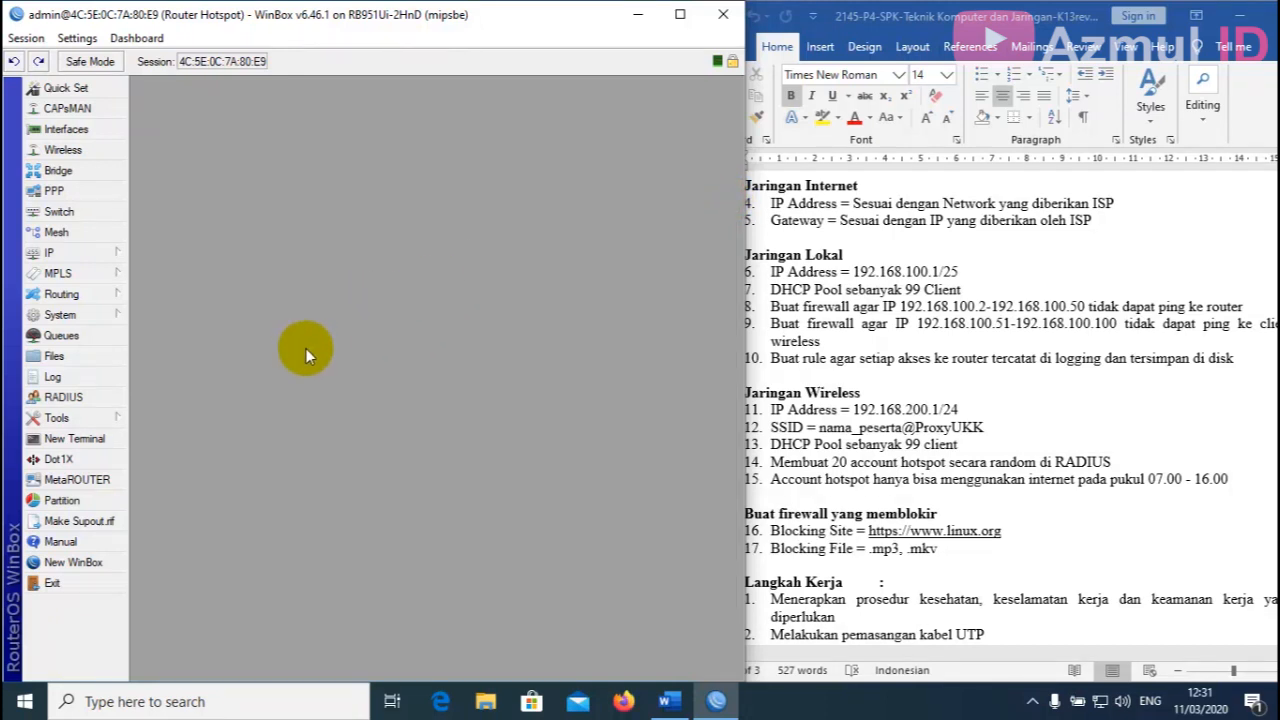
left_click(54, 356)
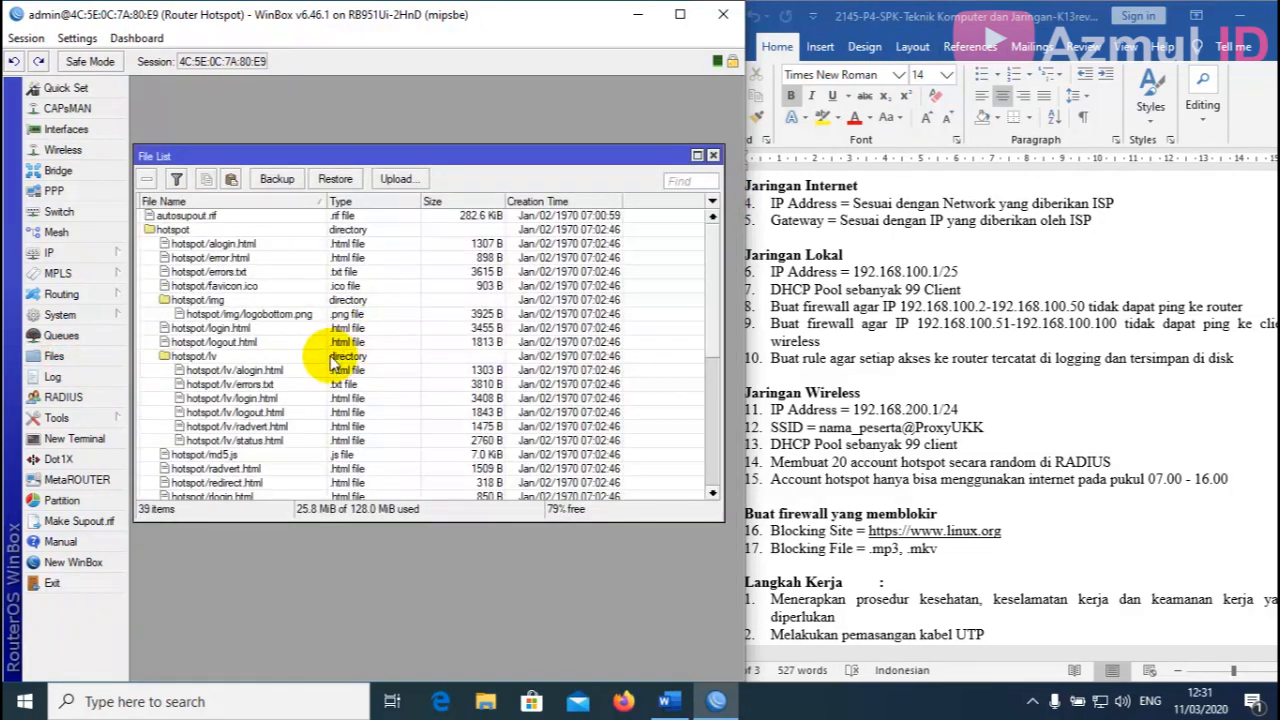
scroll(330, 360, "down", 6)
scroll(318, 366, "down", 1)
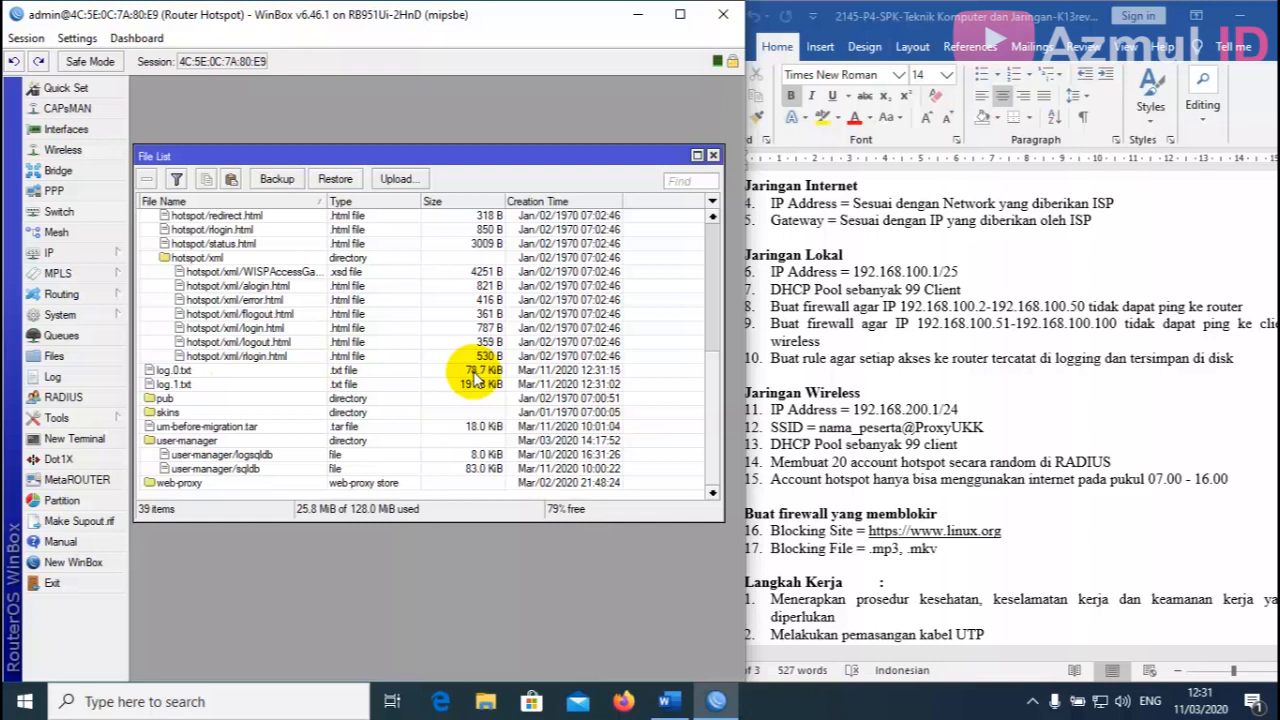
left_click(476, 372)
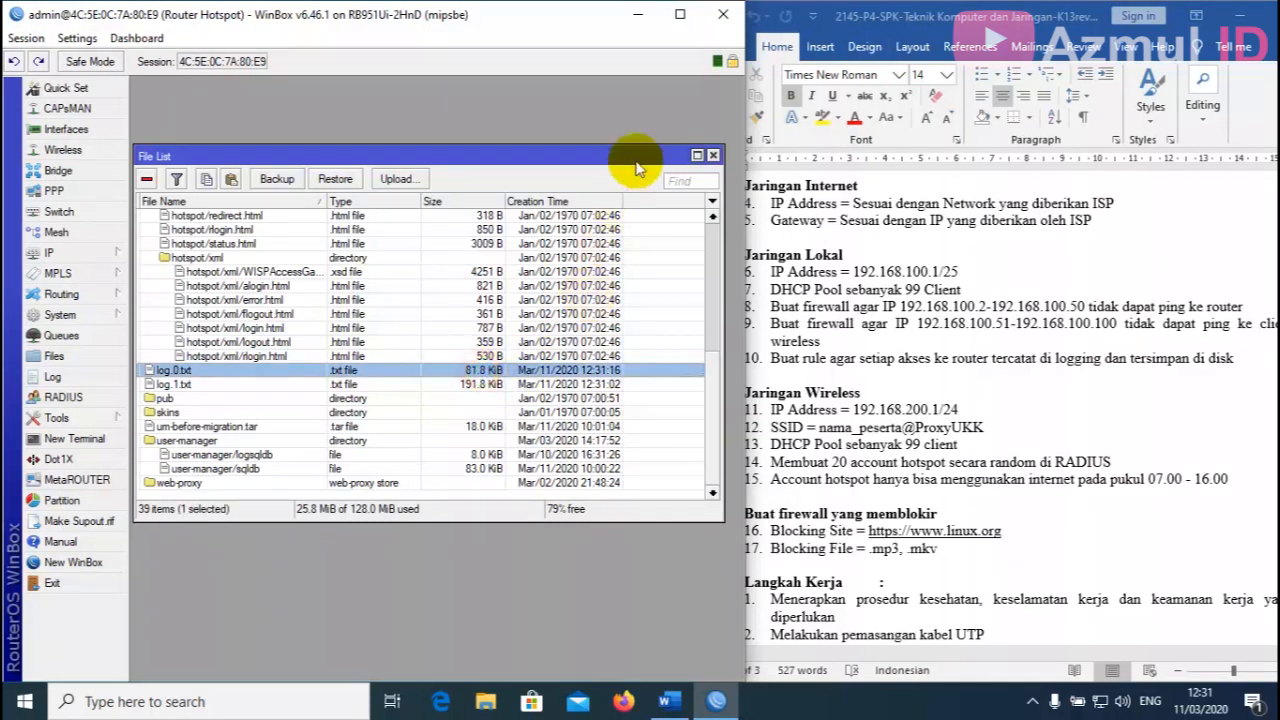
left_click(713, 157)
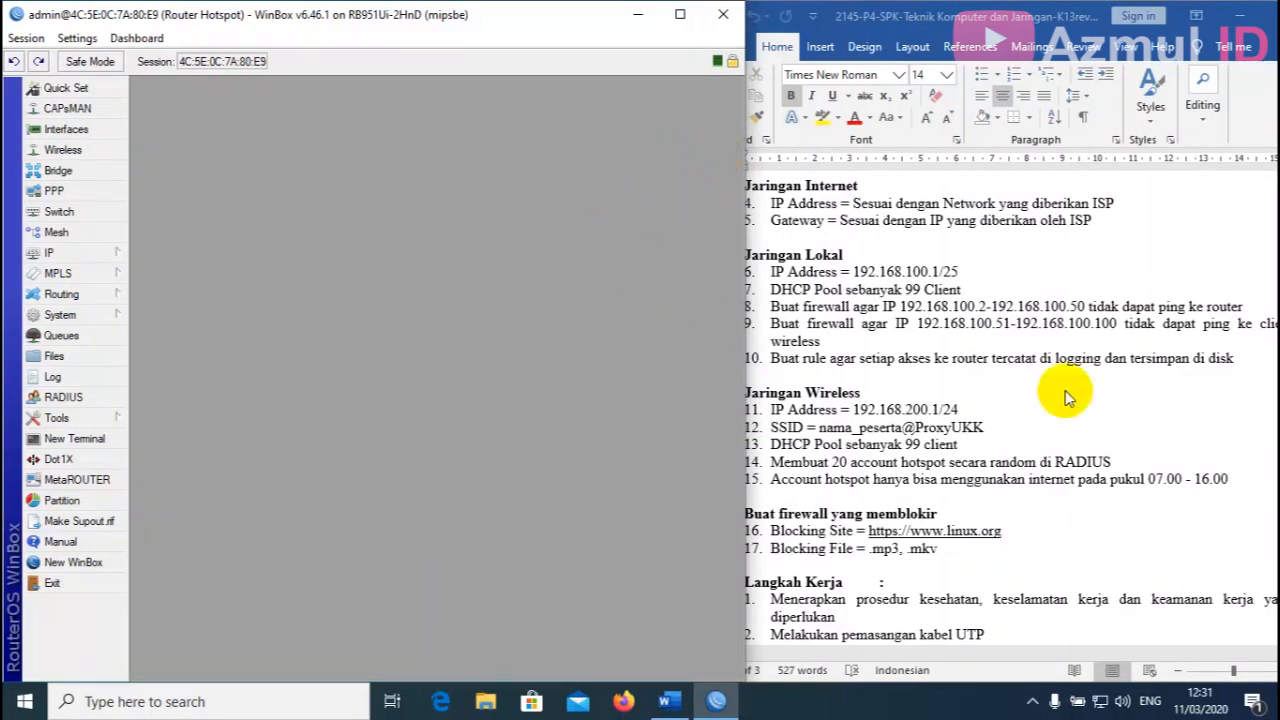
left_click(1047, 422)
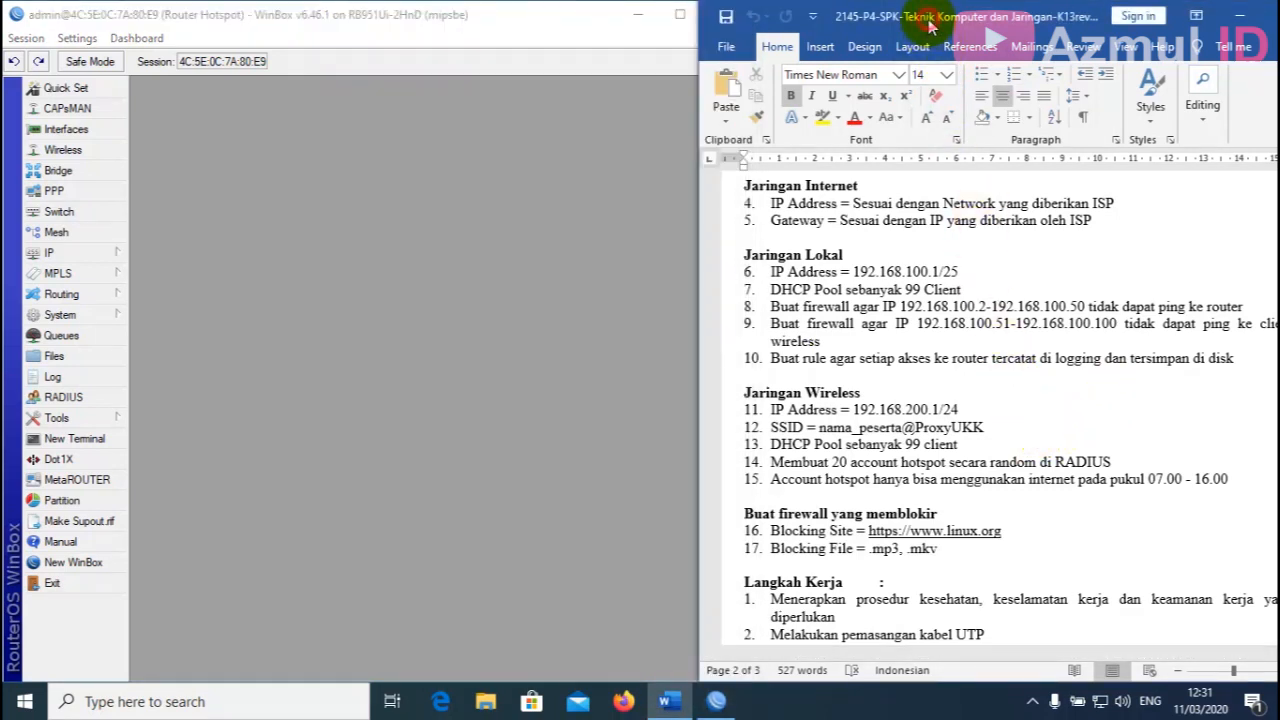
left_click_drag(530, 20, 503, 22)
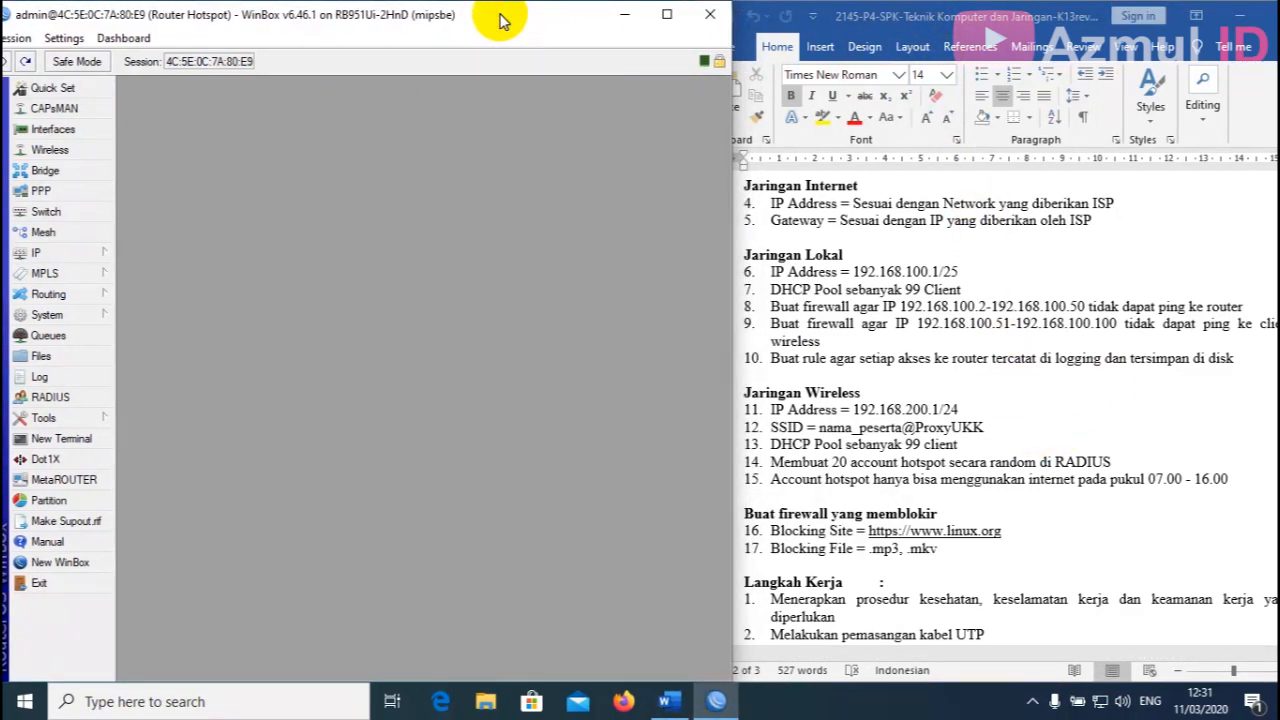
scroll(792, 377, "down", 1)
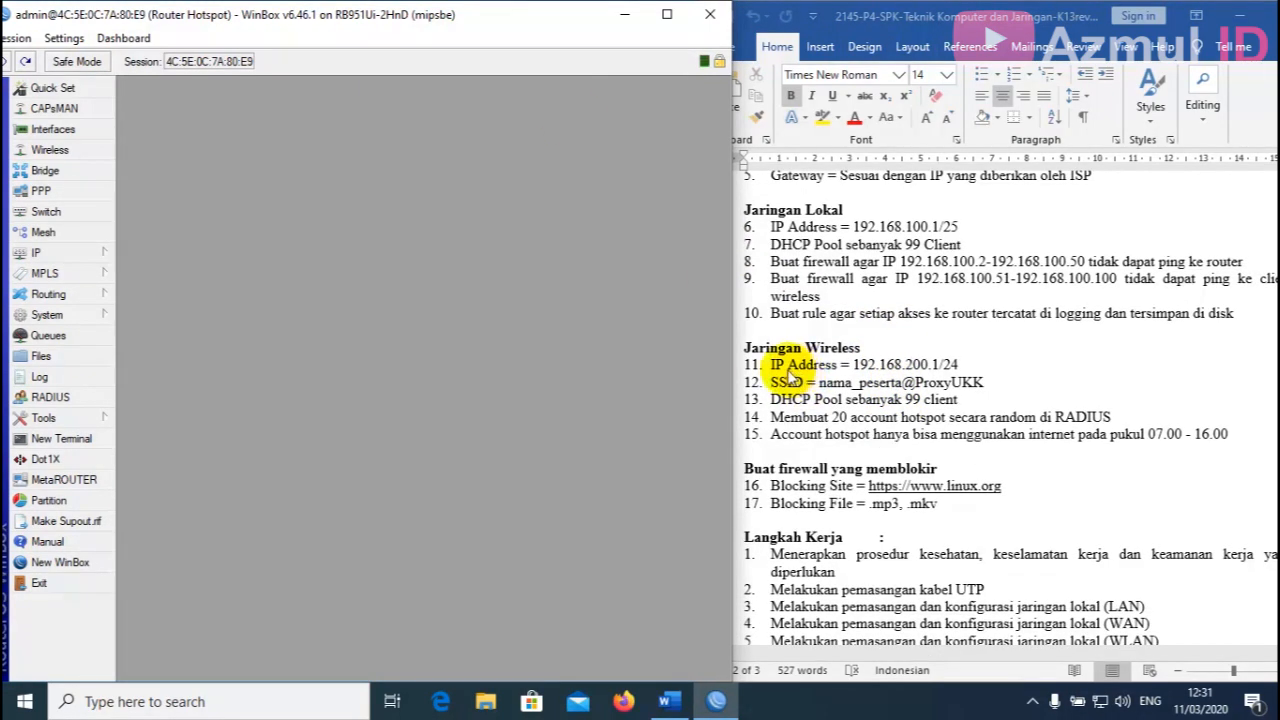
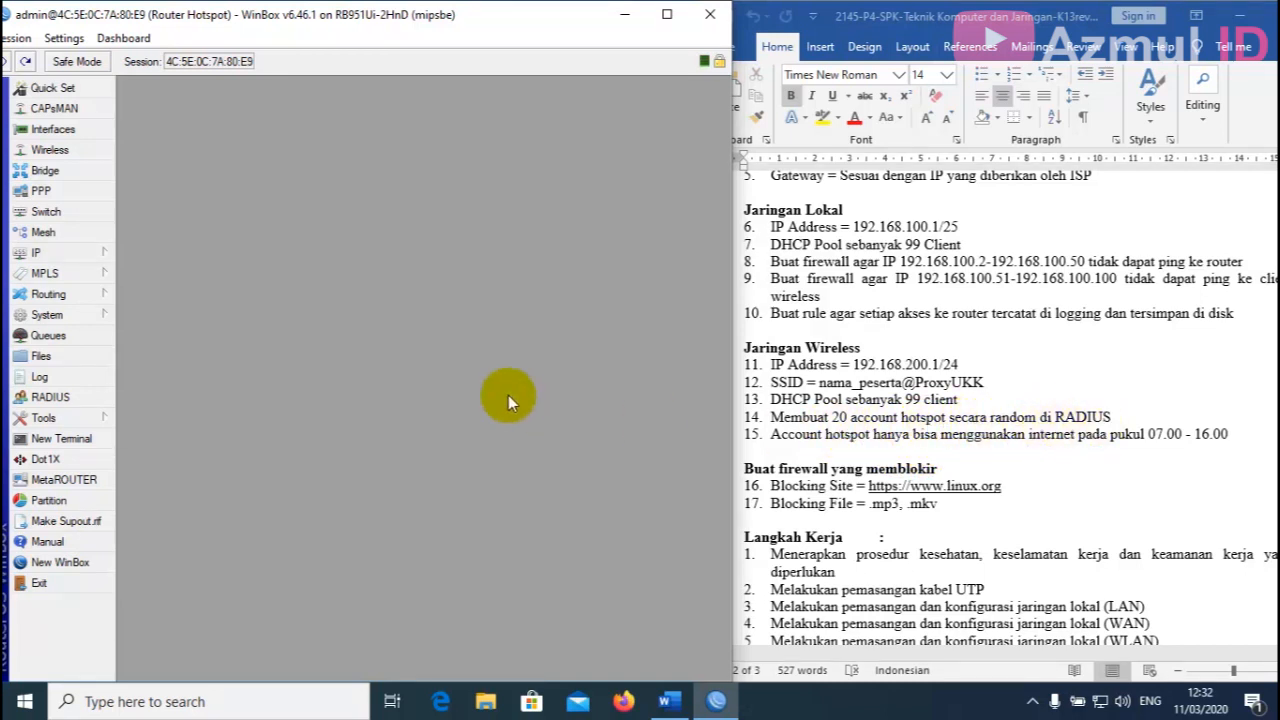
Start Hotspot Setup from IP > Hotspot > Servers on interface ether3-Hotspot.
left_click(66, 252)
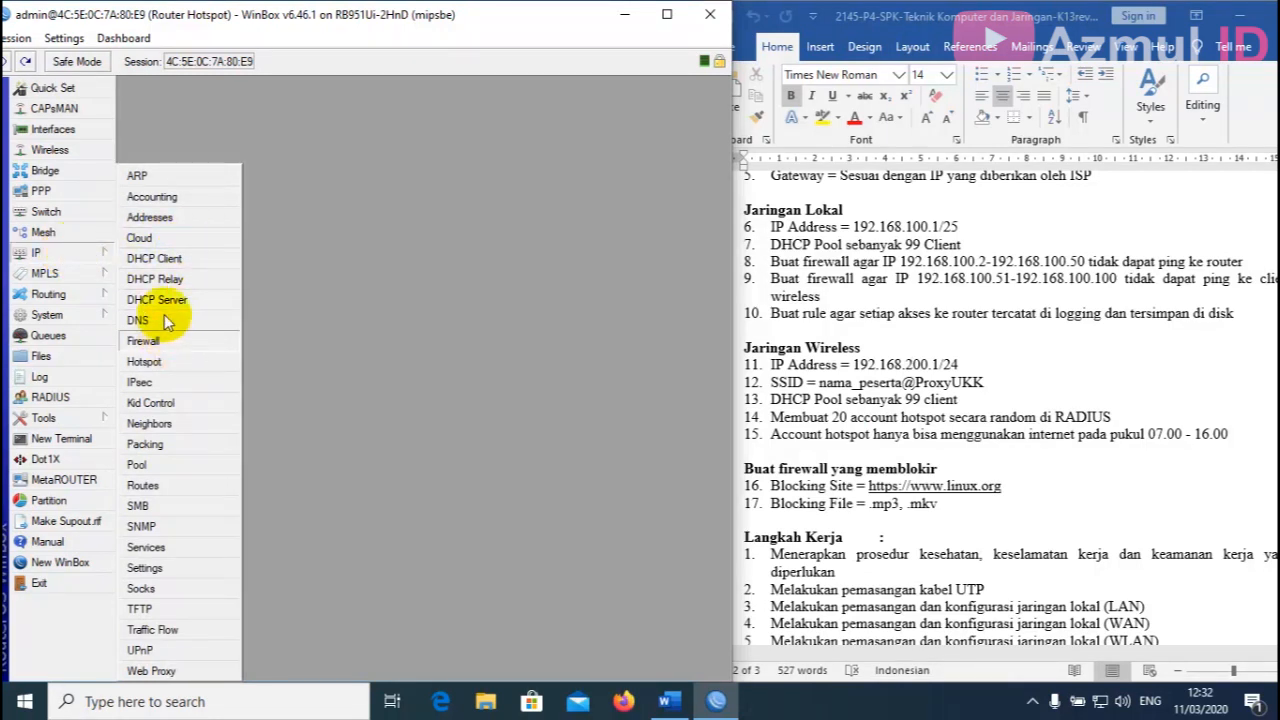
left_click(159, 365)
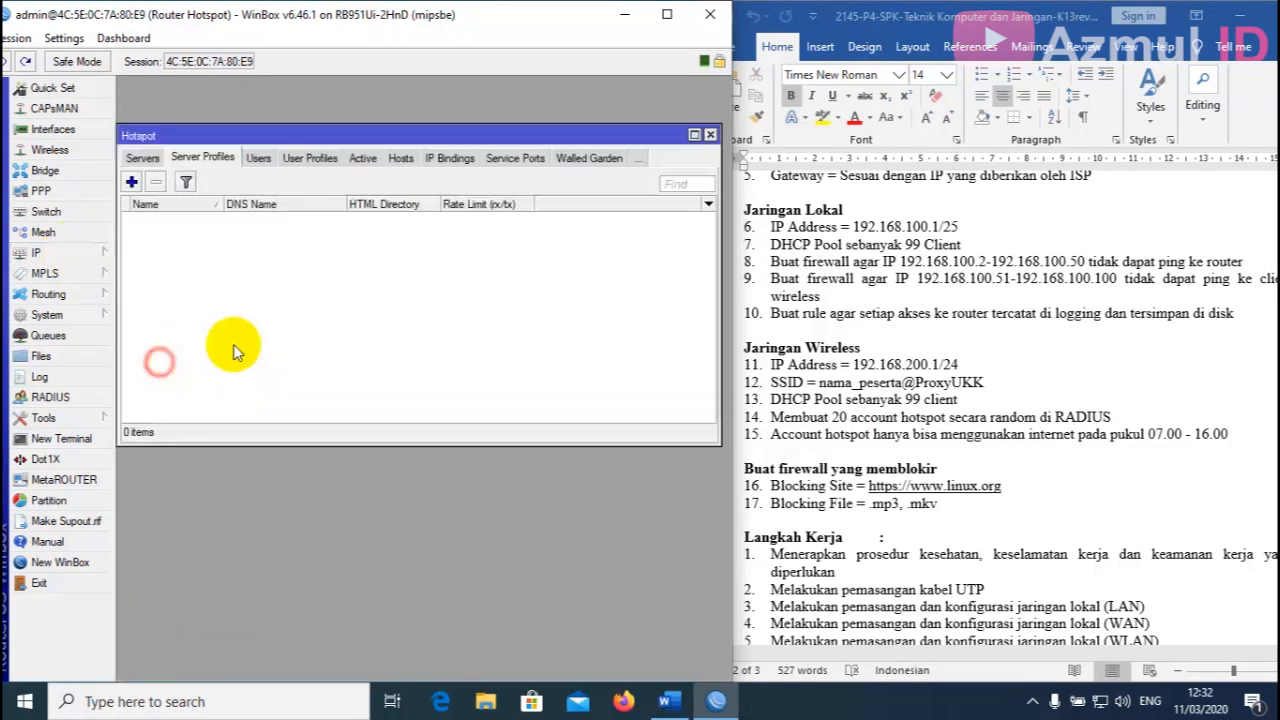
left_click(143, 162)
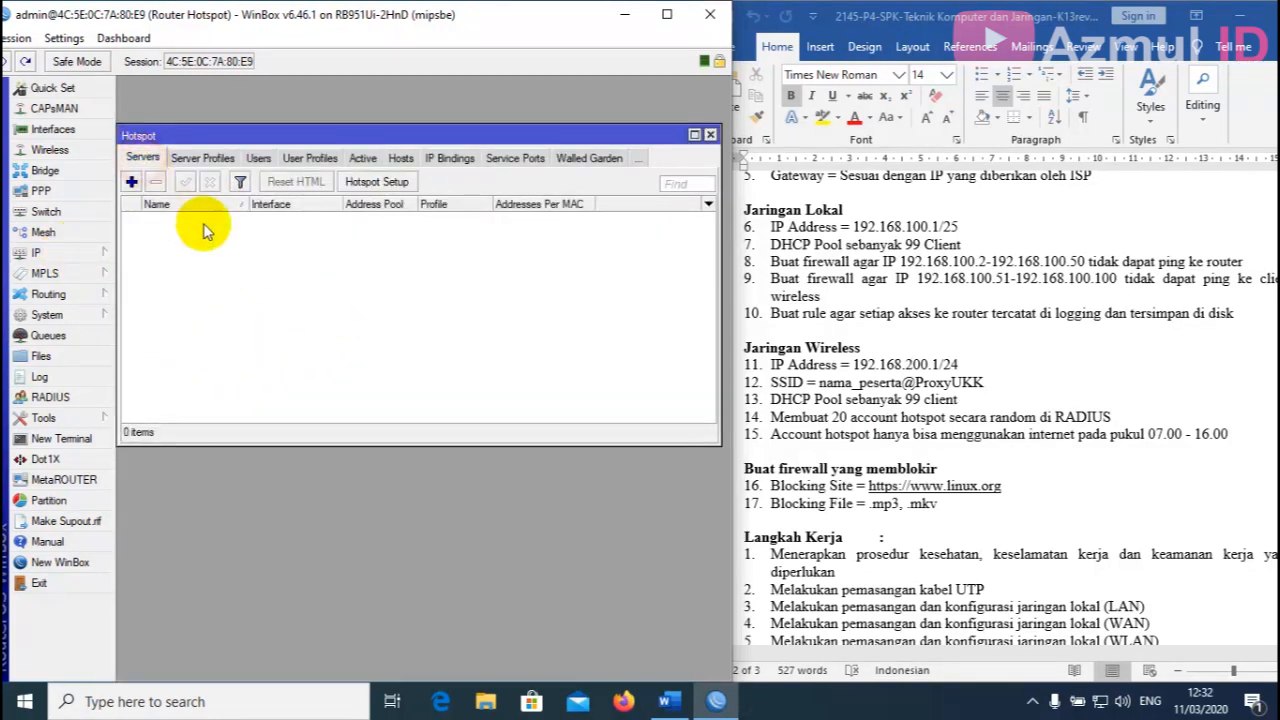
left_click(381, 183)
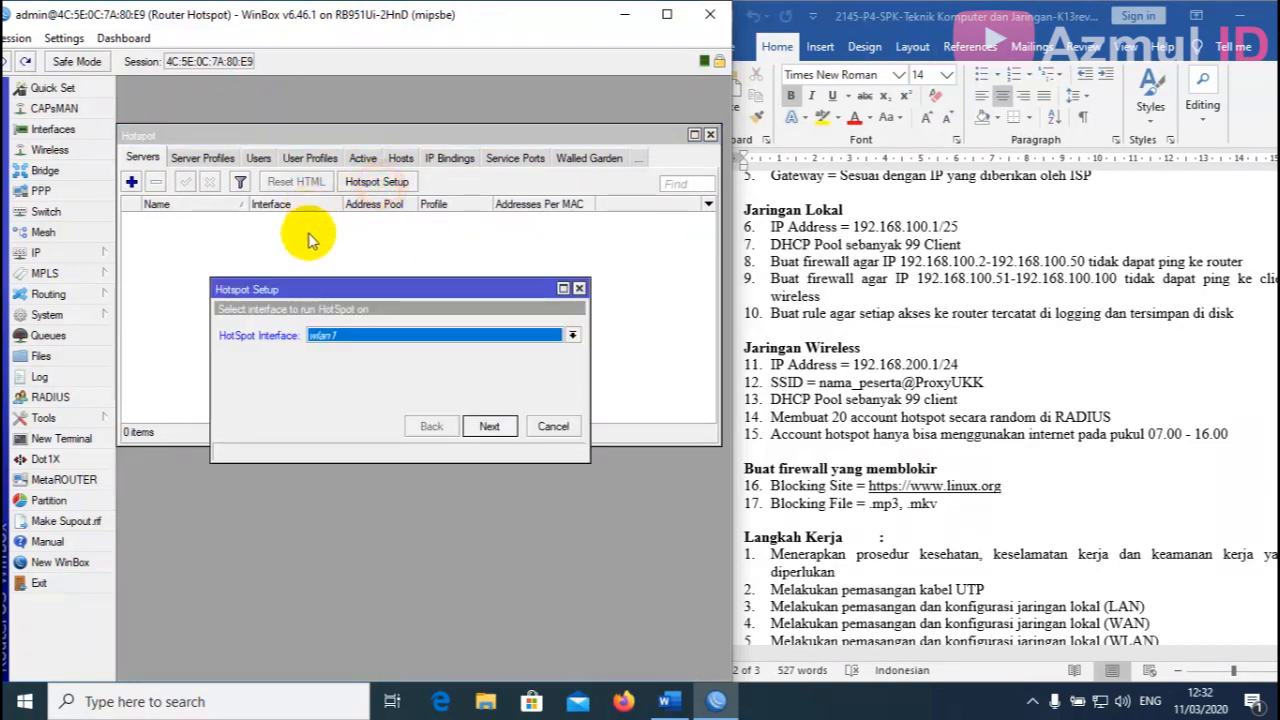
left_click(362, 337)
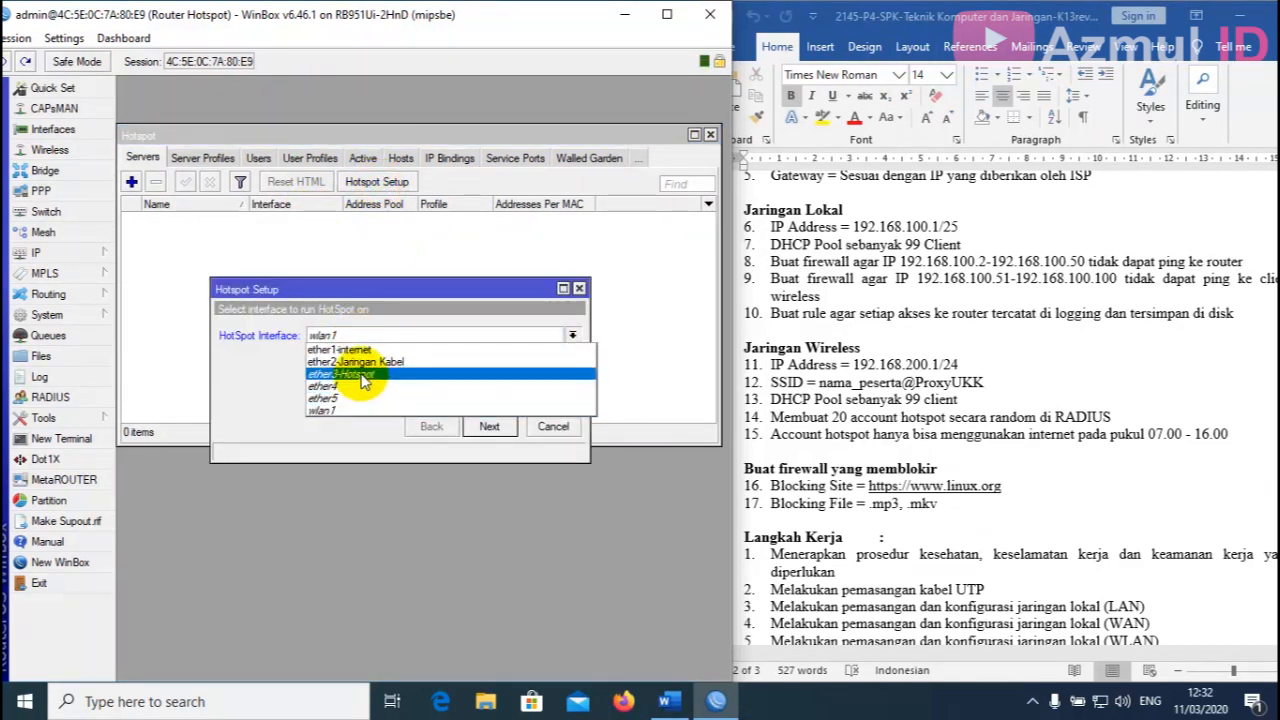
left_click(362, 377)
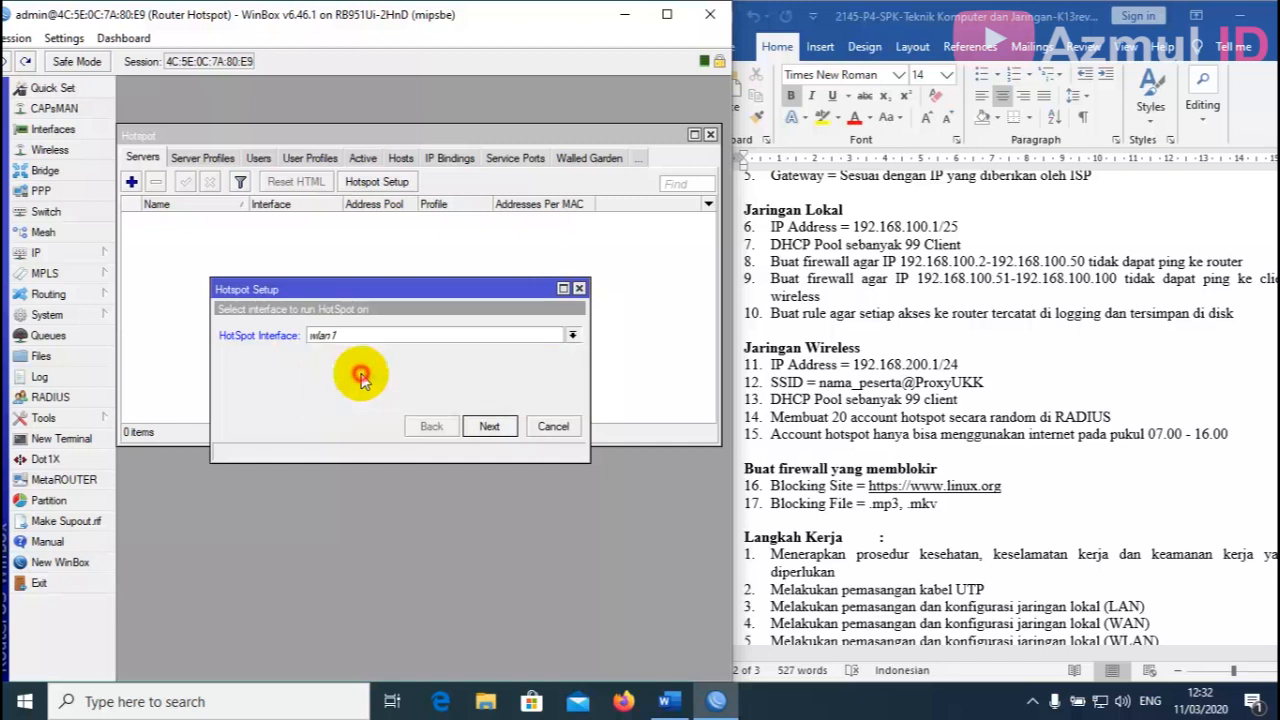
Accept local address 192.168.200.1/24, pool 192.168.200.2-192.168.200.100, no certificate and DNS 8.8.8.8/8.8.4.4.
left_click(492, 428)
left_click(490, 427)
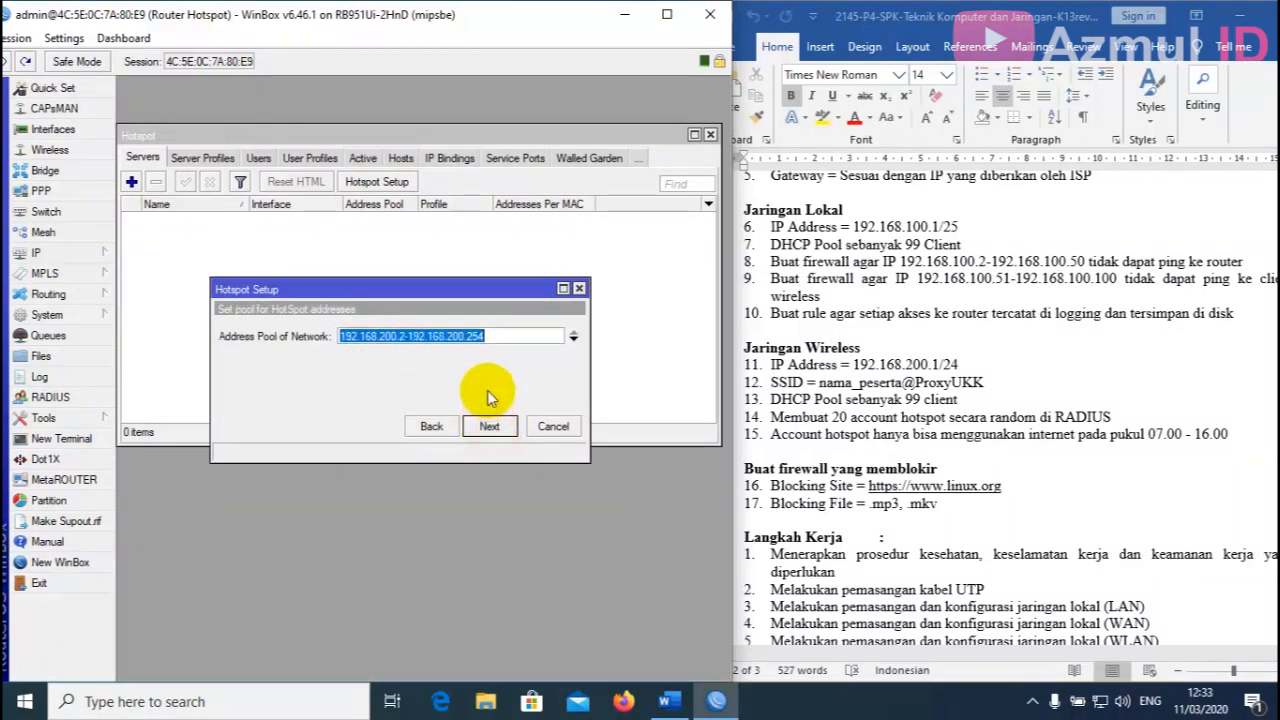
left_click_drag(423, 288, 408, 258)
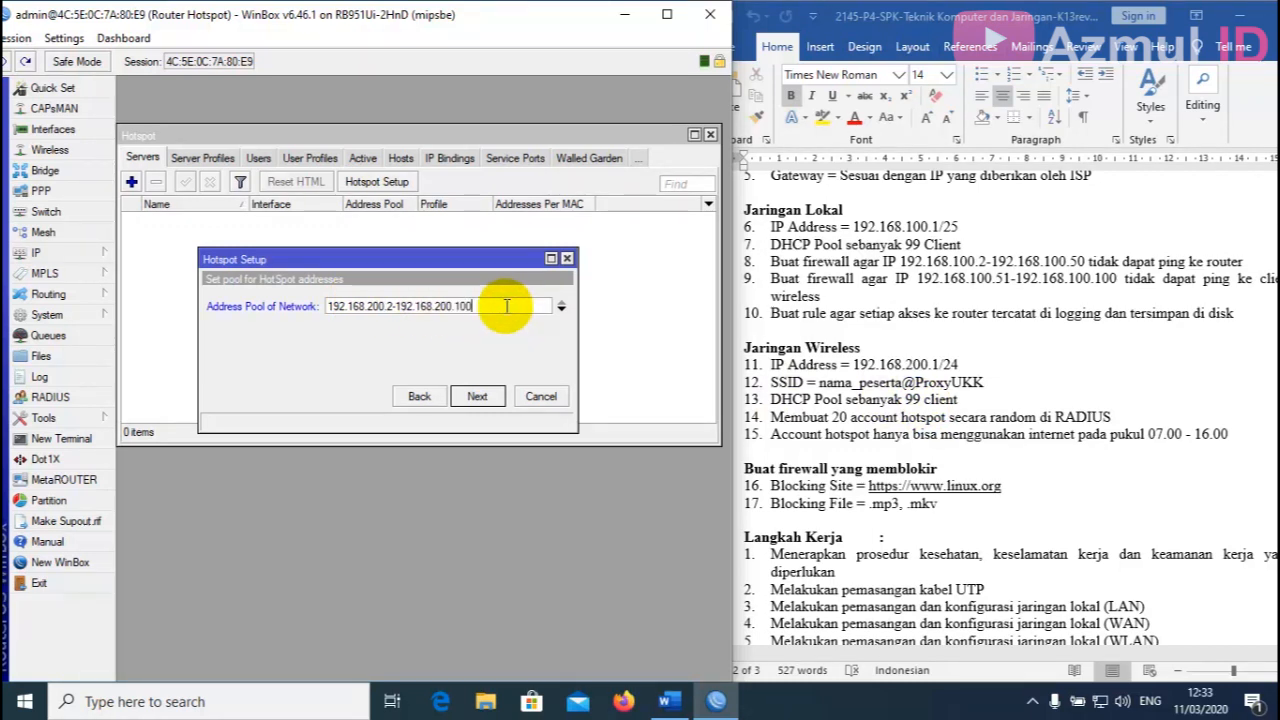
left_click(477, 396)
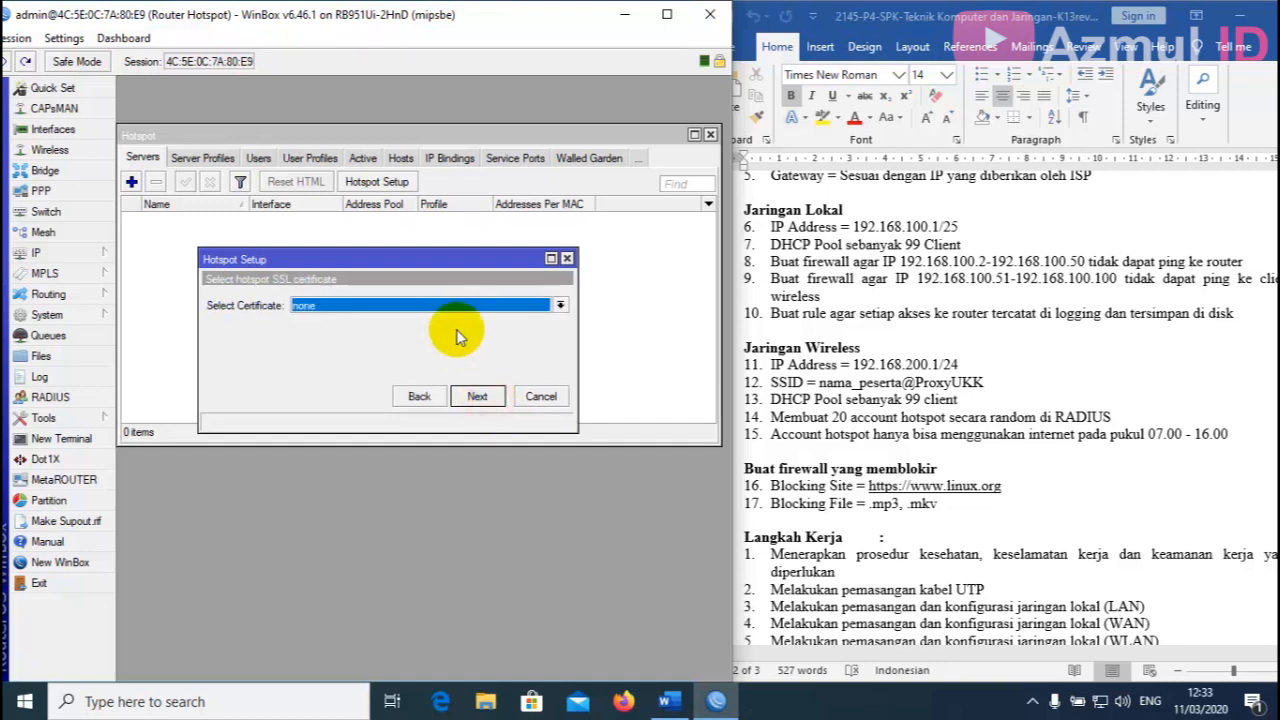
left_click(477, 396)
left_click(474, 395)
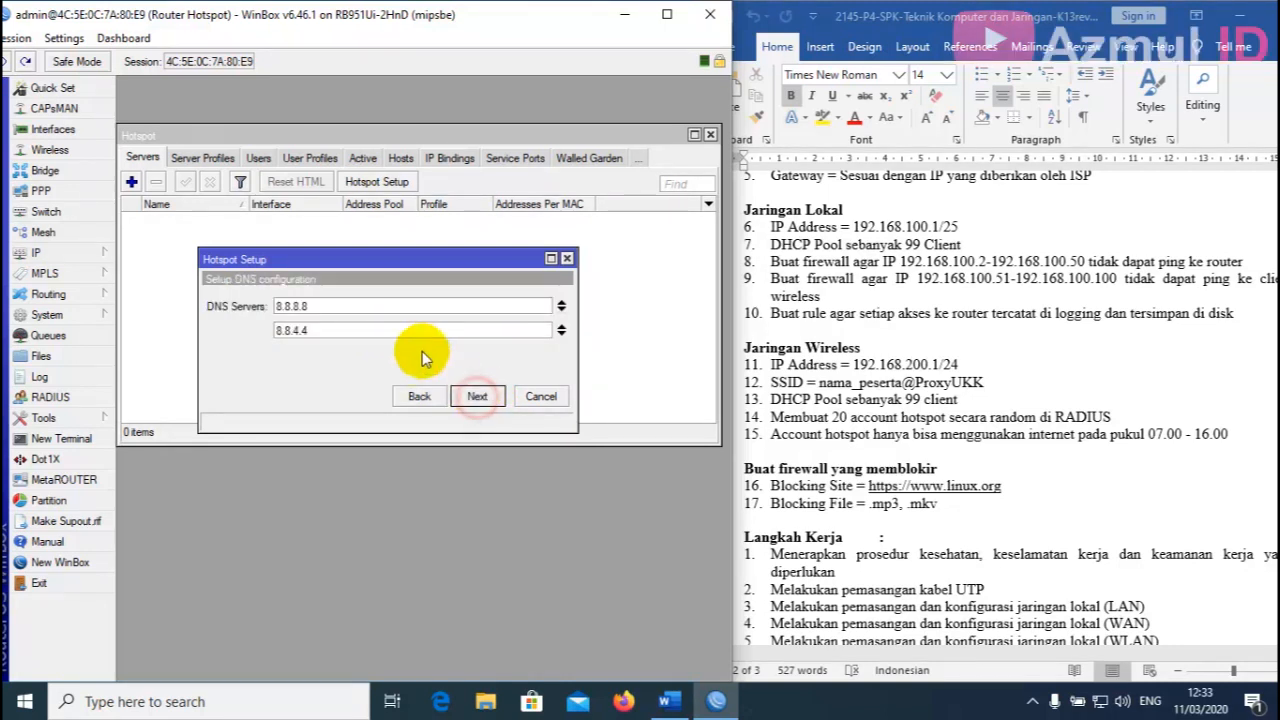
left_click(477, 396)
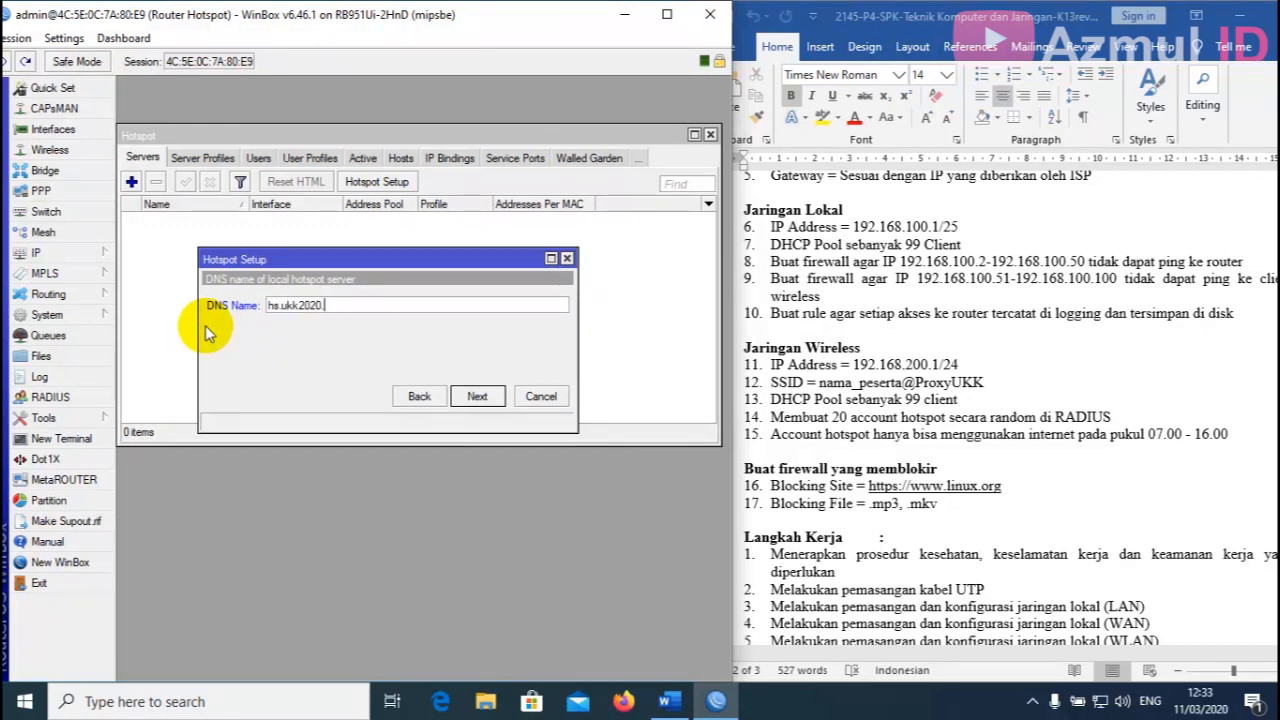
Set DNS name hs.ukk2020.net and a local hotspot user with password to finish the wizard.
type("net")
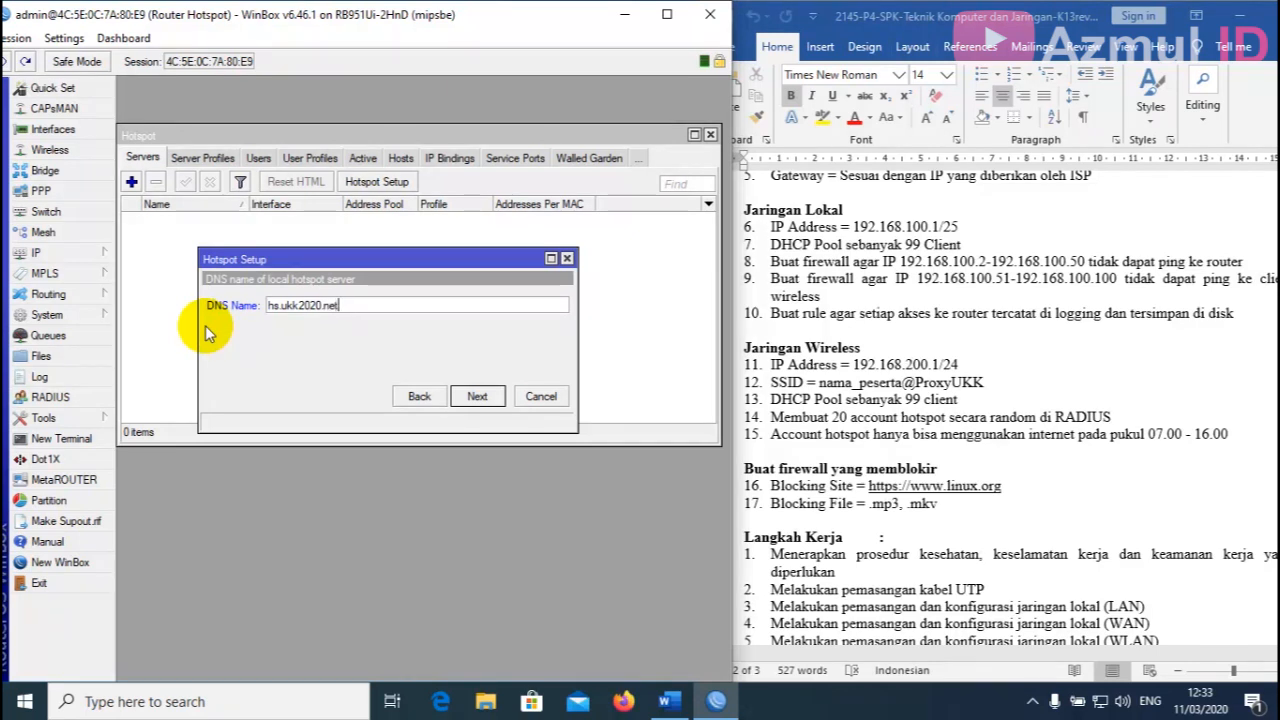
left_click(475, 398)
left_click(355, 330)
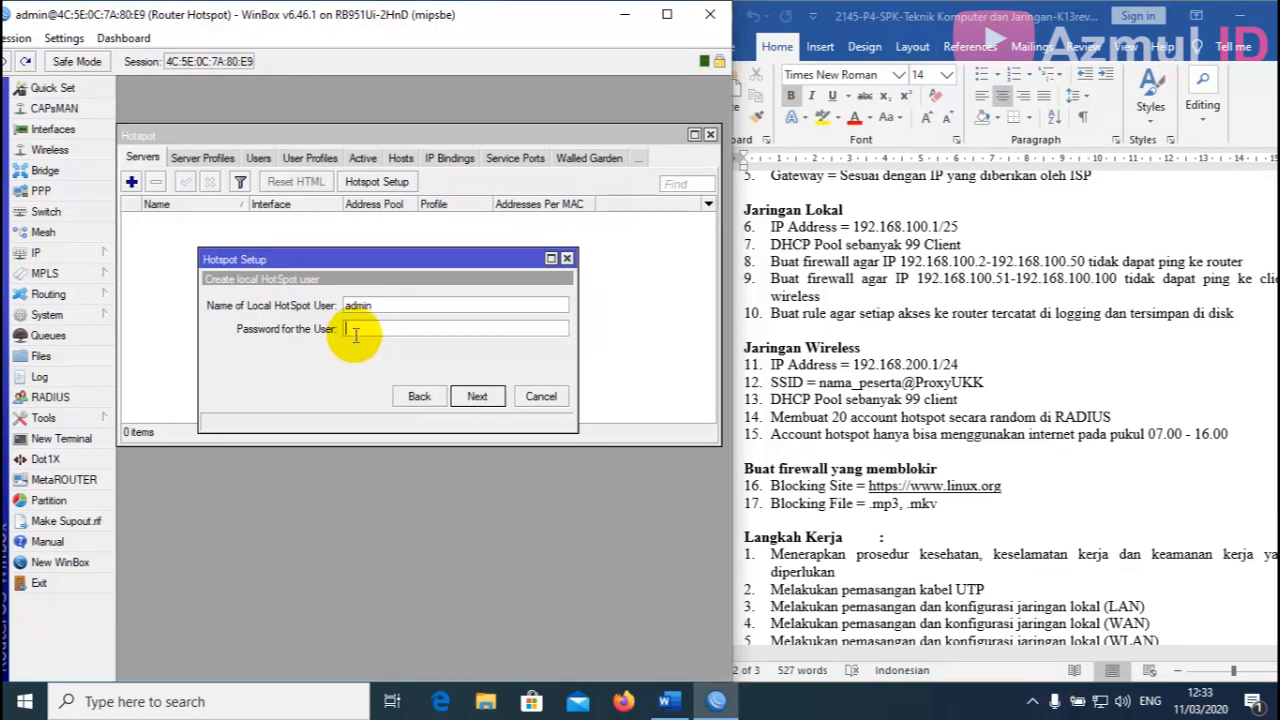
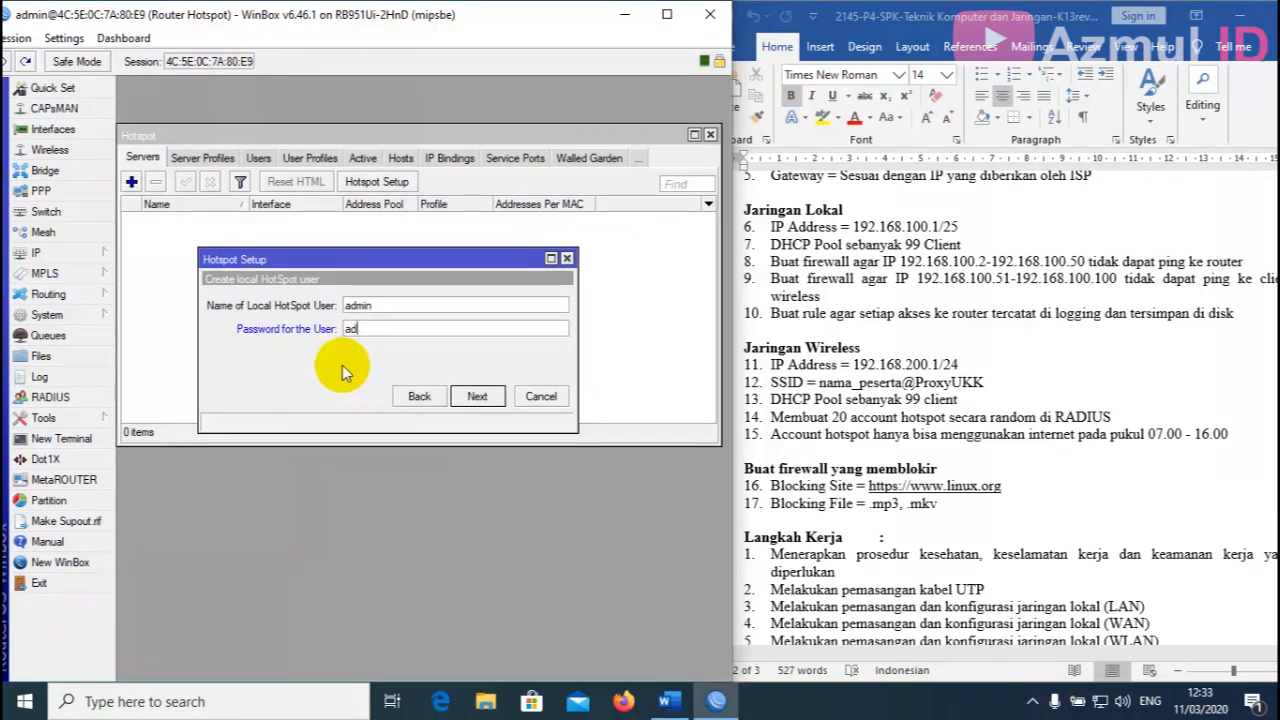
left_click(482, 397)
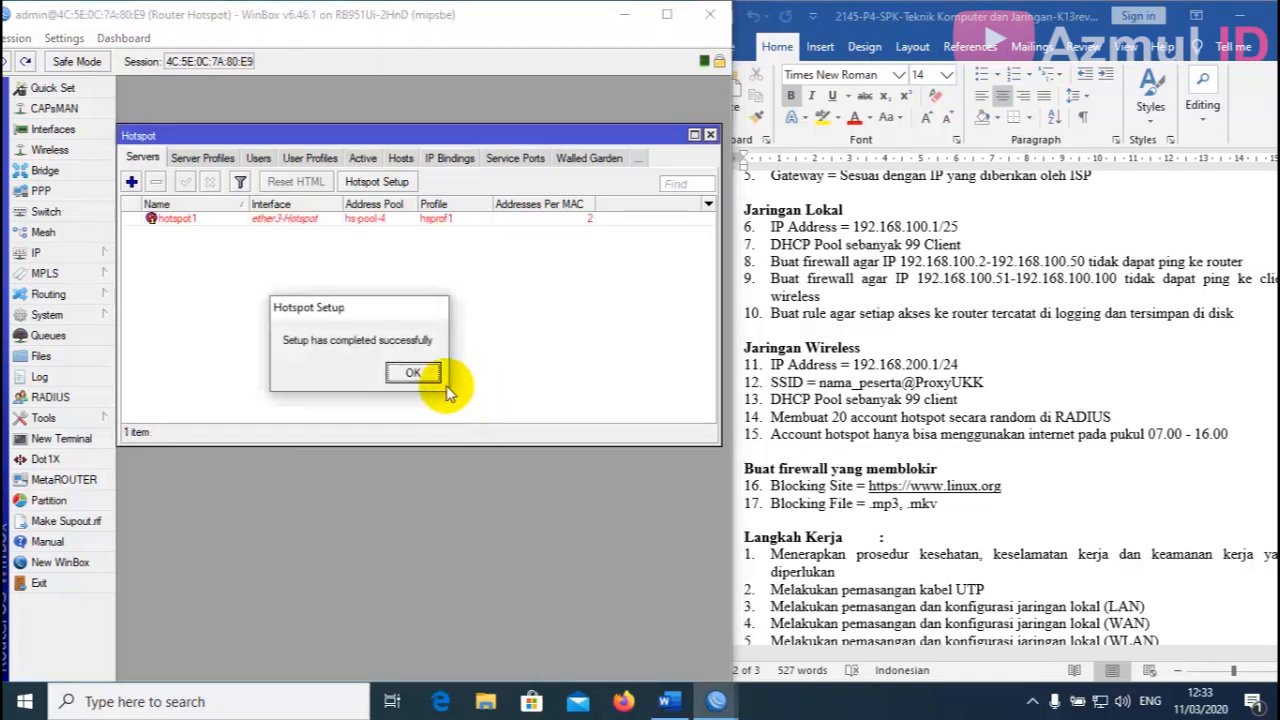
left_click(425, 376)
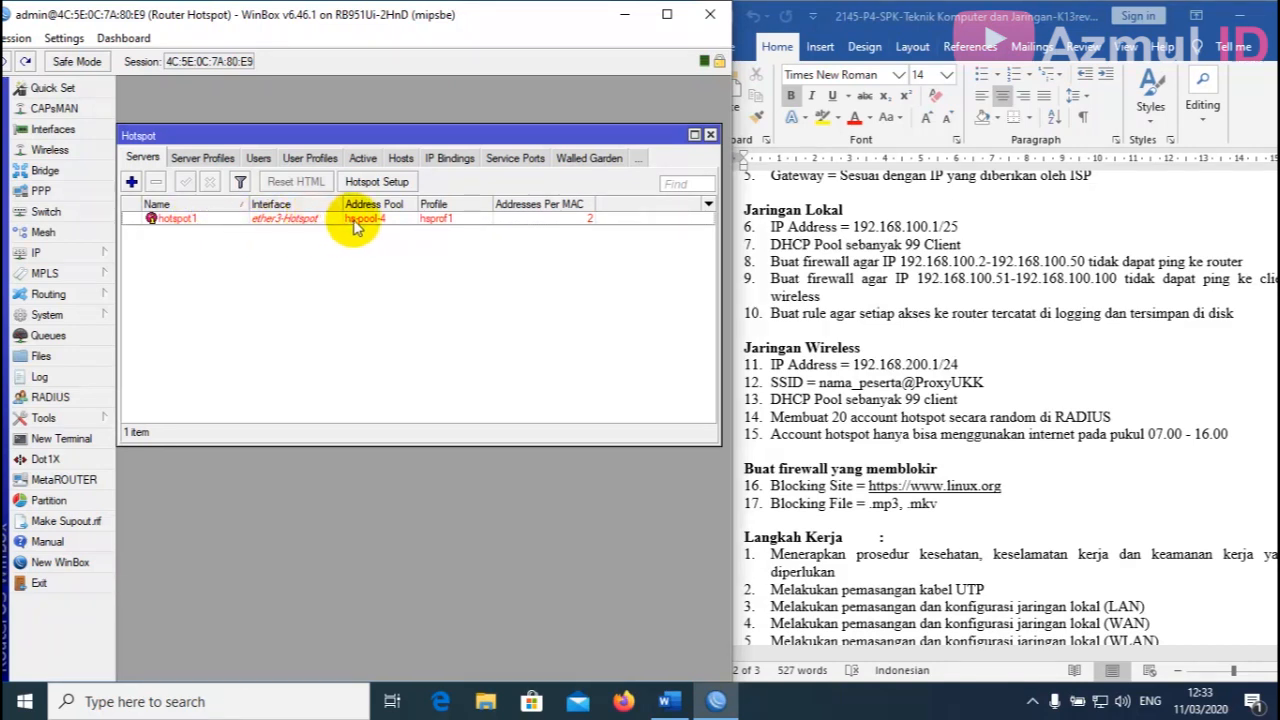
Tick Use RADIUS in the hsprof1 server profile, apply it, and close the Hotspot window.
left_click(396, 224)
left_click(354, 251)
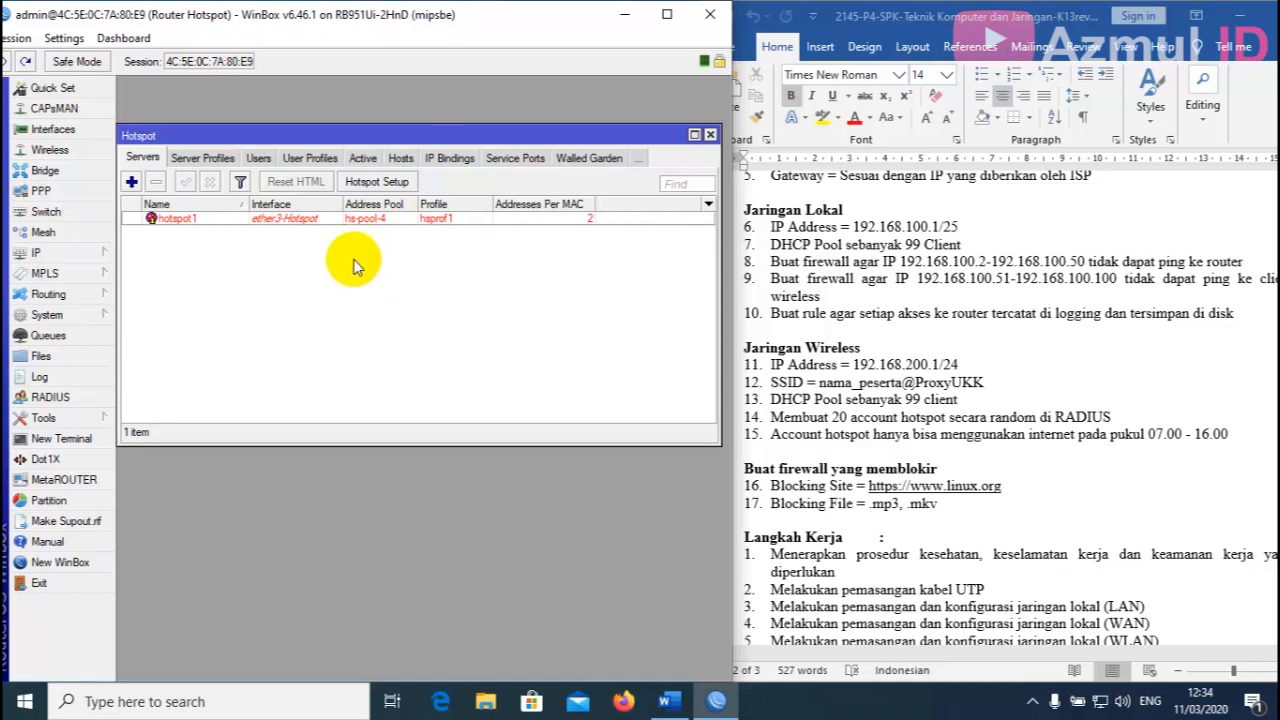
left_click(203, 162)
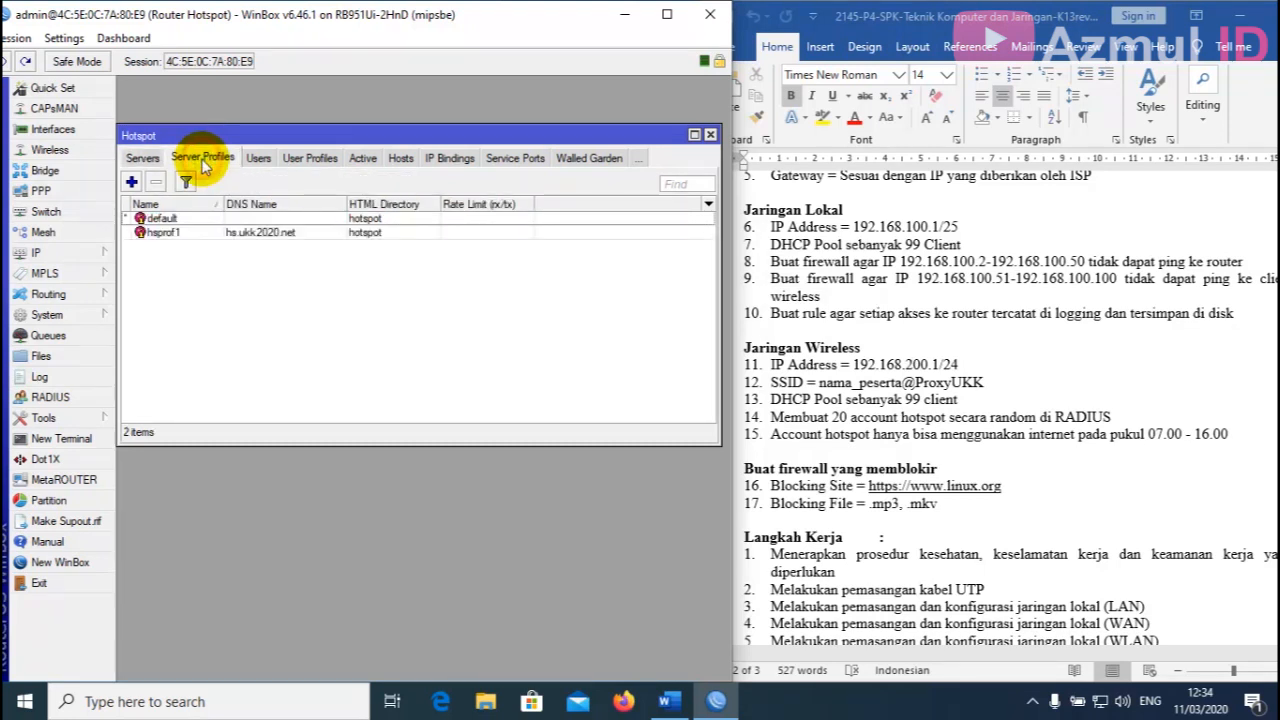
double_click(183, 236)
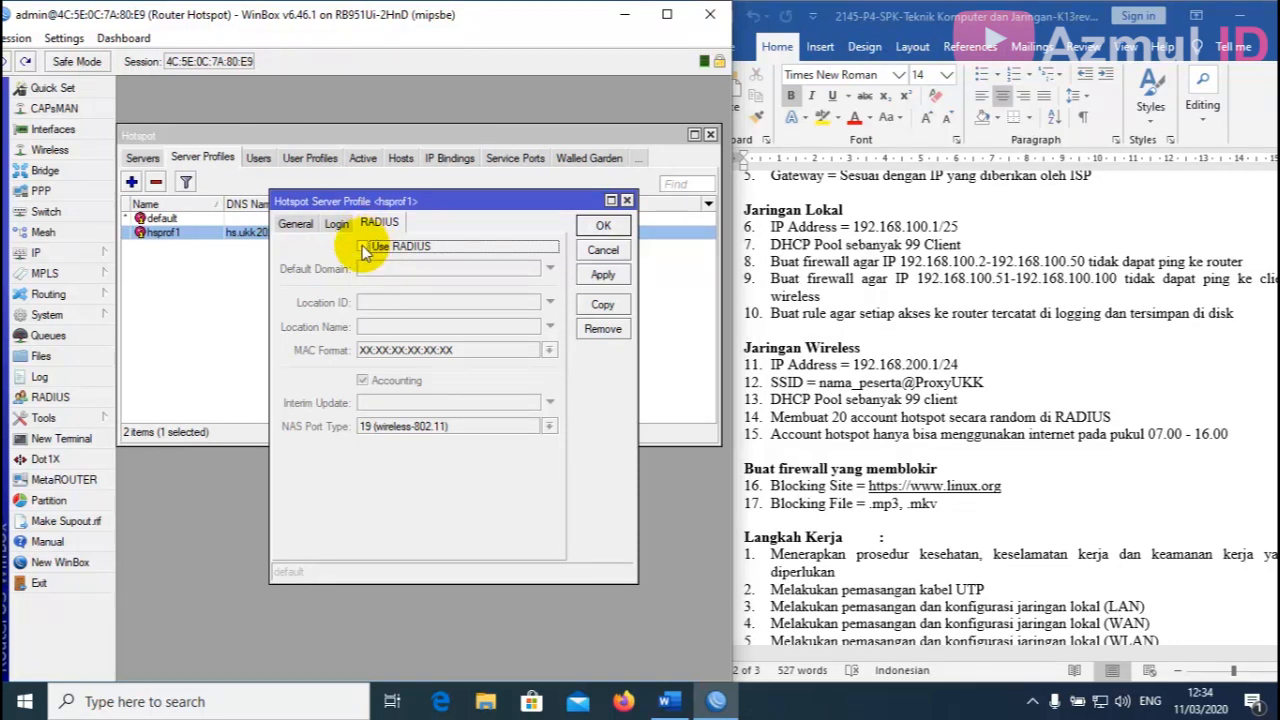
left_click(363, 246)
left_click(617, 277)
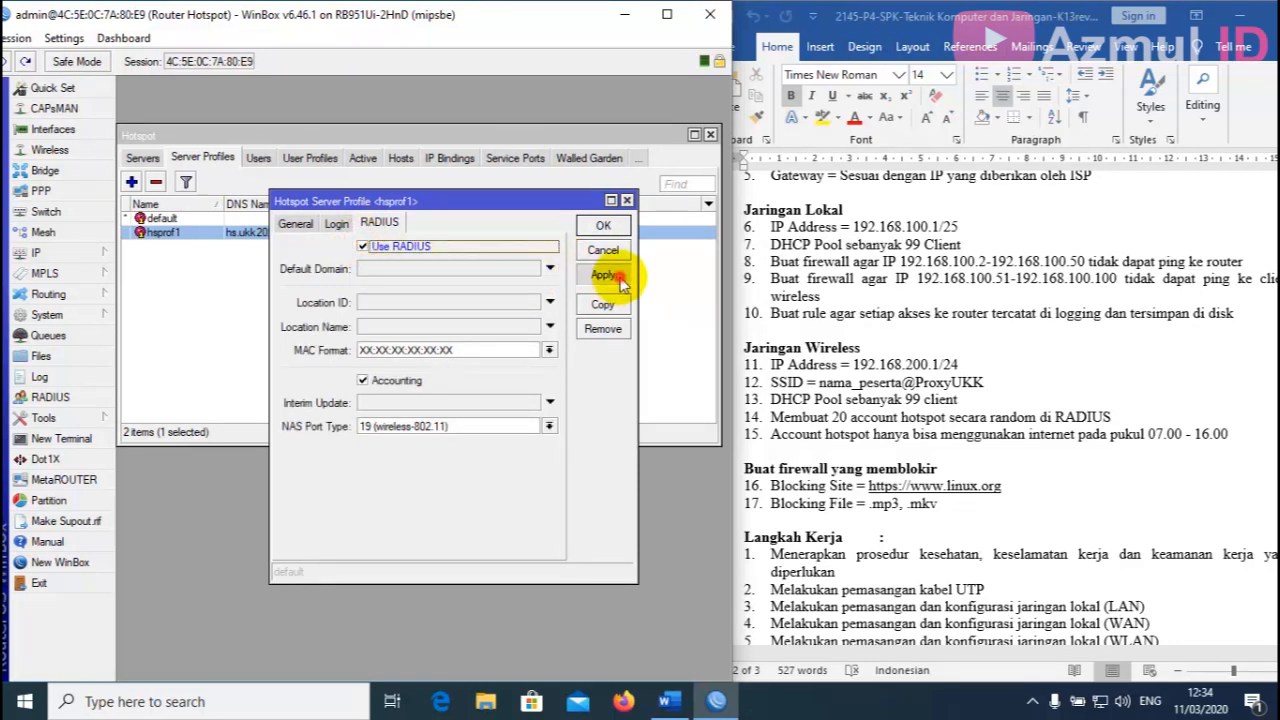
left_click(603, 225)
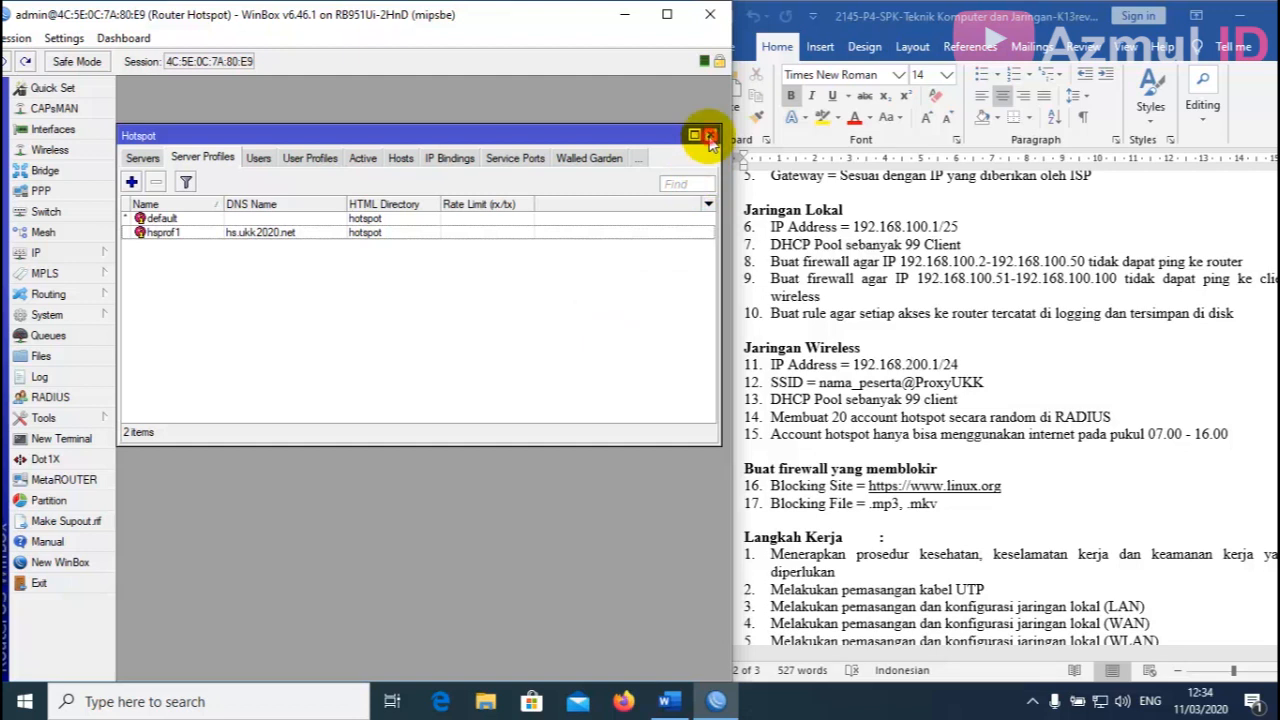
left_click(709, 136)
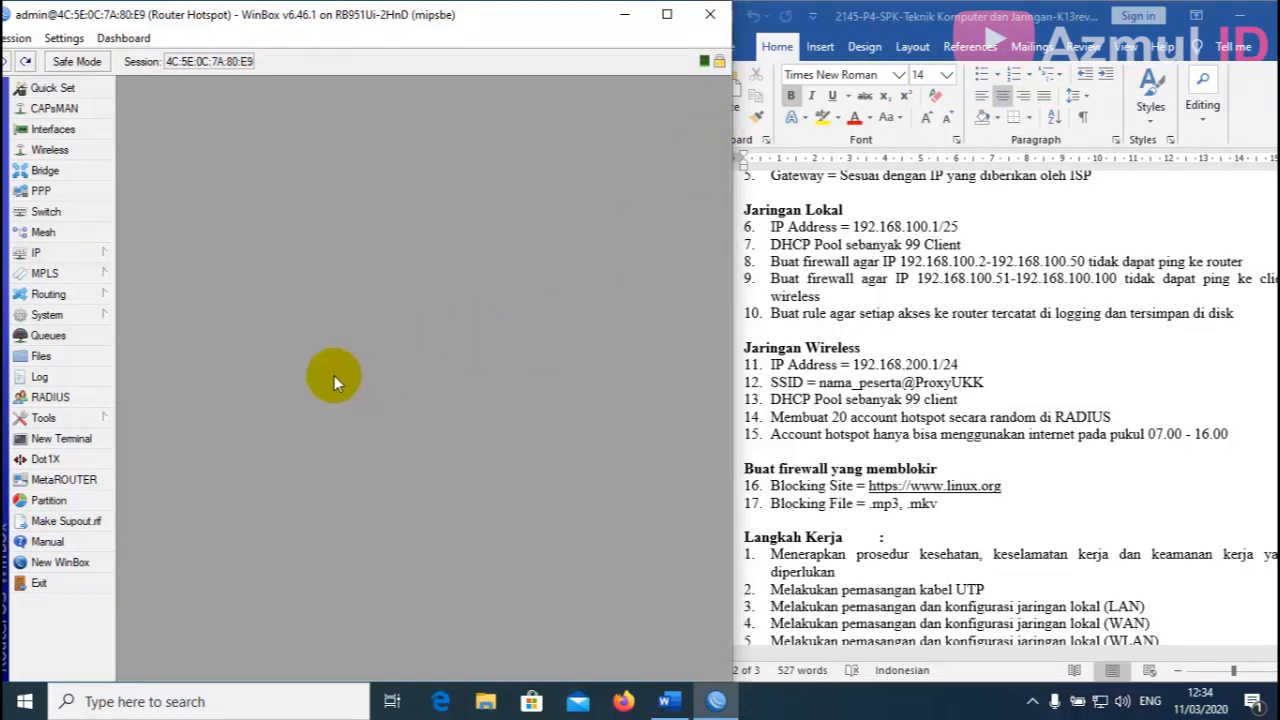
Add a hotspot RADIUS server at 127.0.0.1 with its shared secret, then close the RADIUS list.
left_click(80, 397)
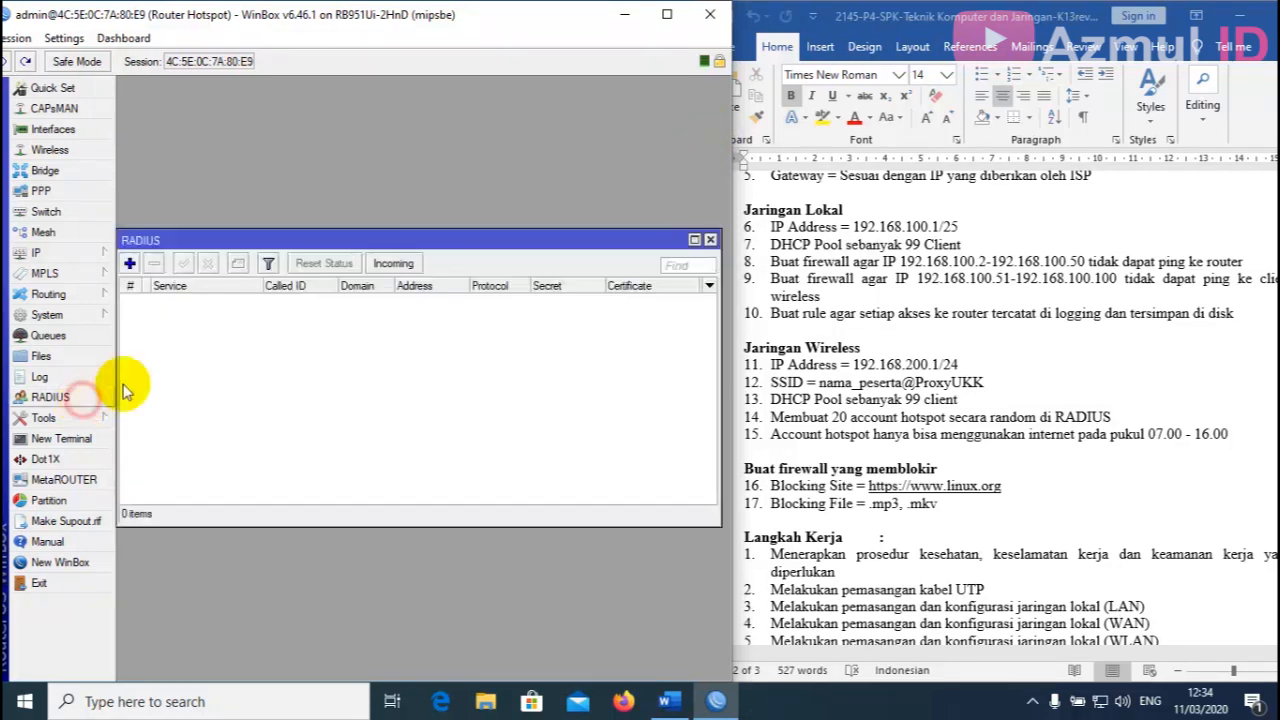
left_click(129, 263)
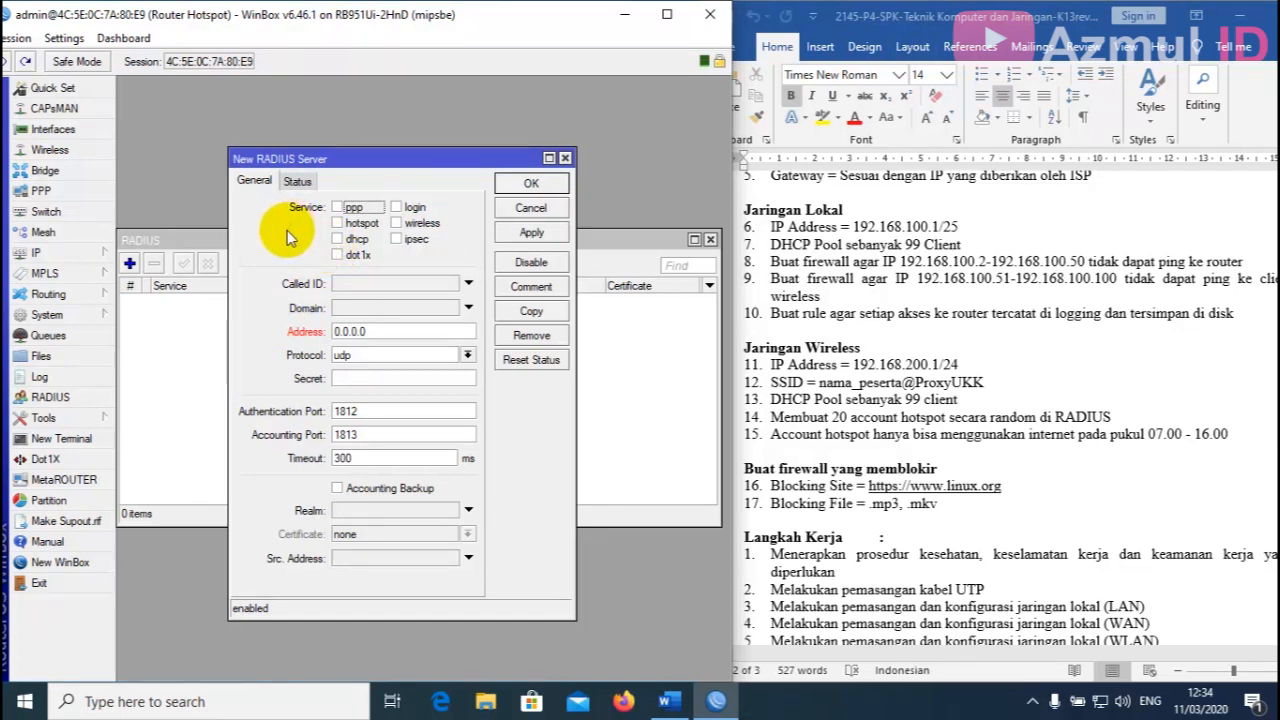
left_click(338, 224)
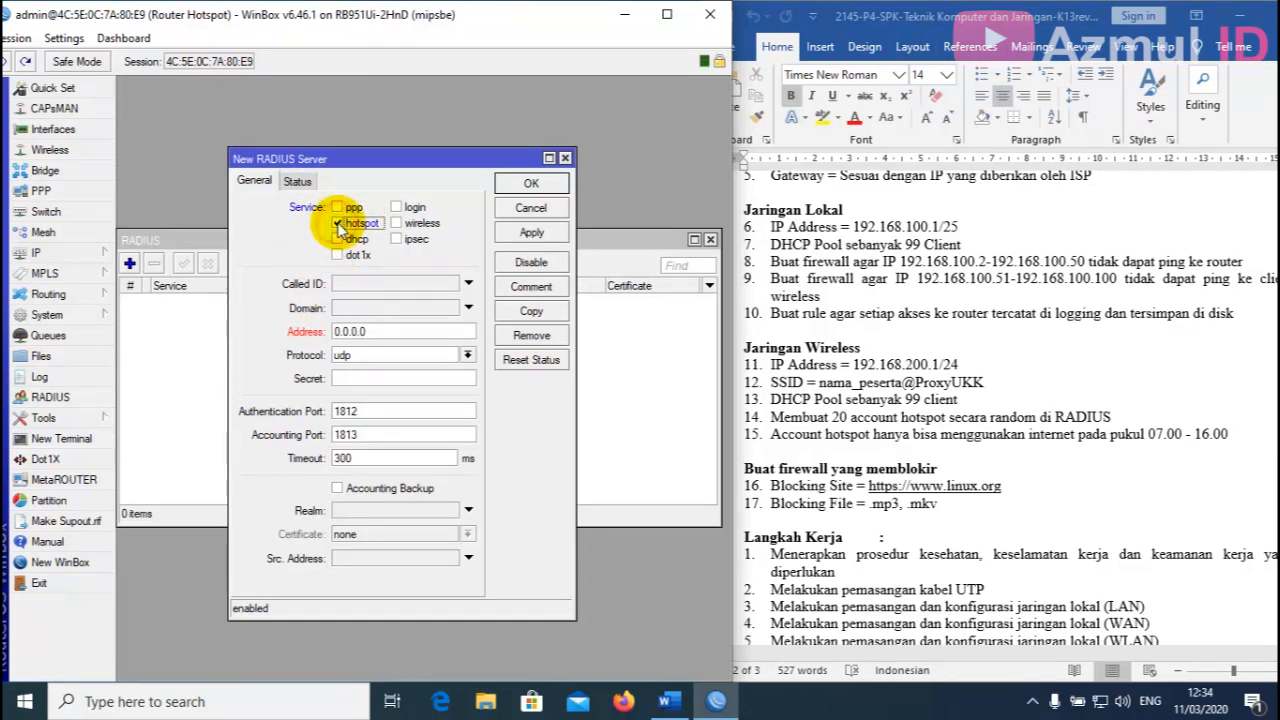
double_click(392, 333)
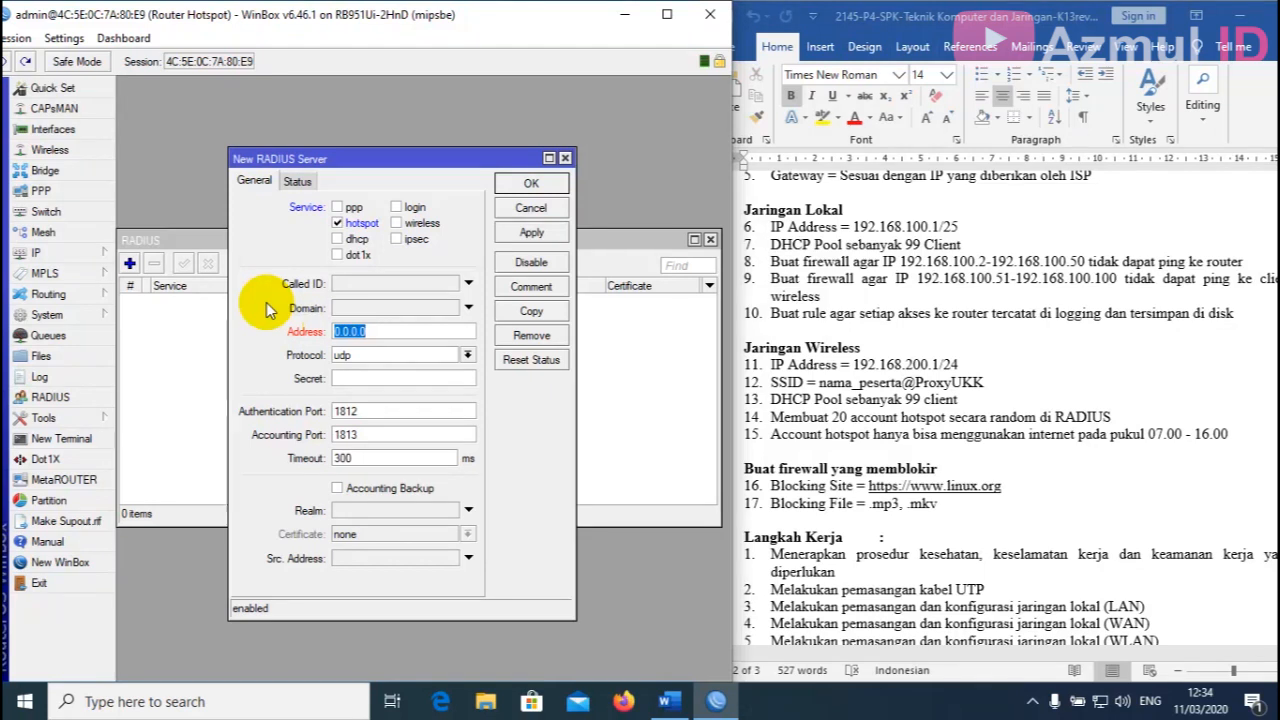
type("127.0.0.1")
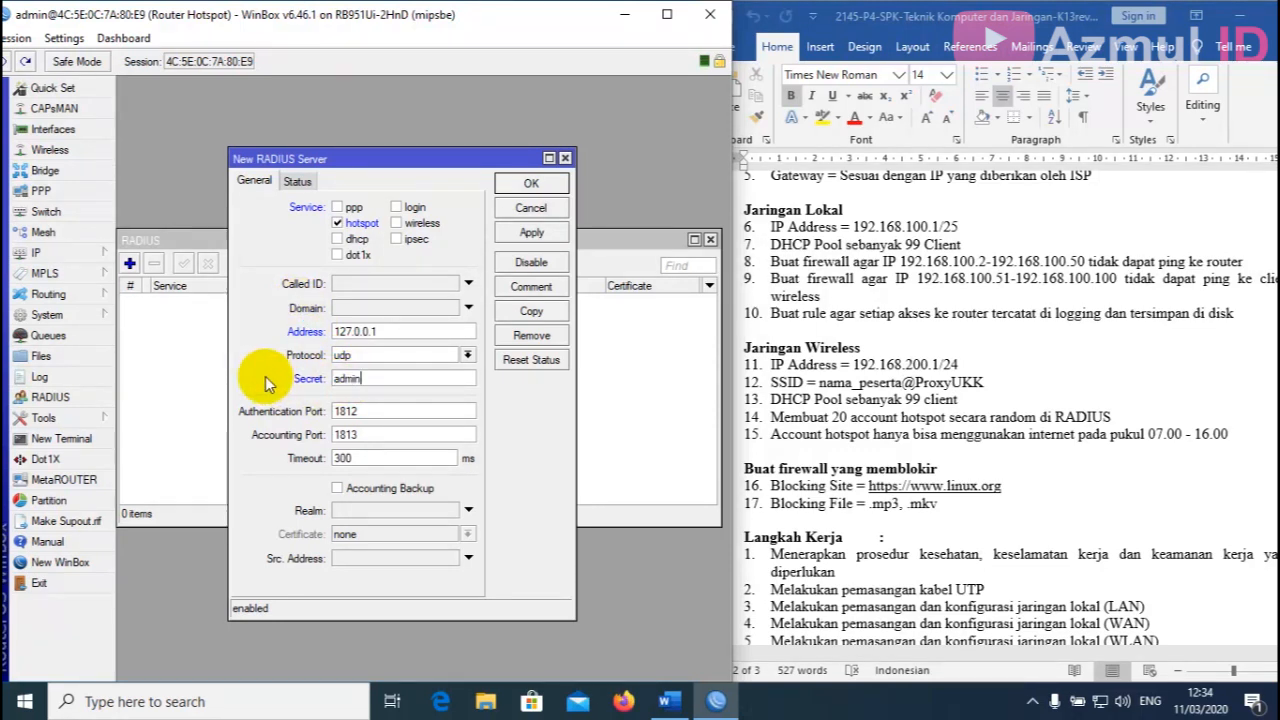
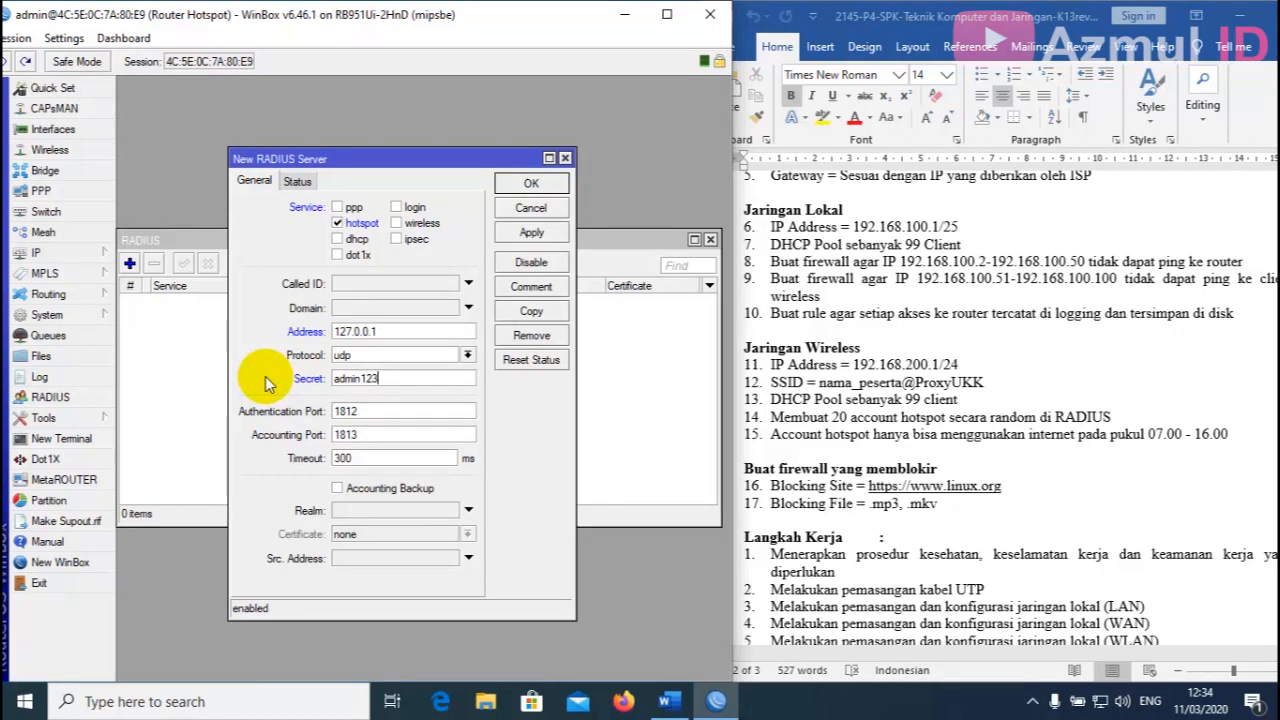
left_click(545, 236)
left_click(531, 183)
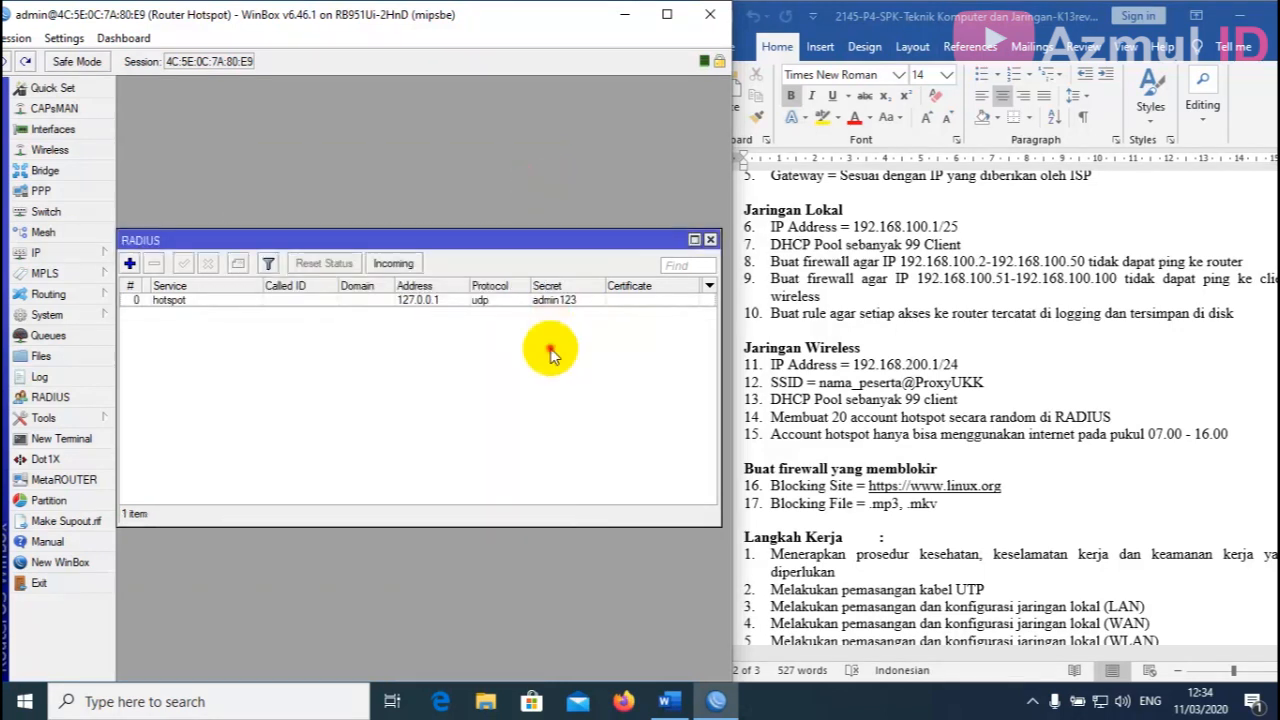
left_click(711, 240)
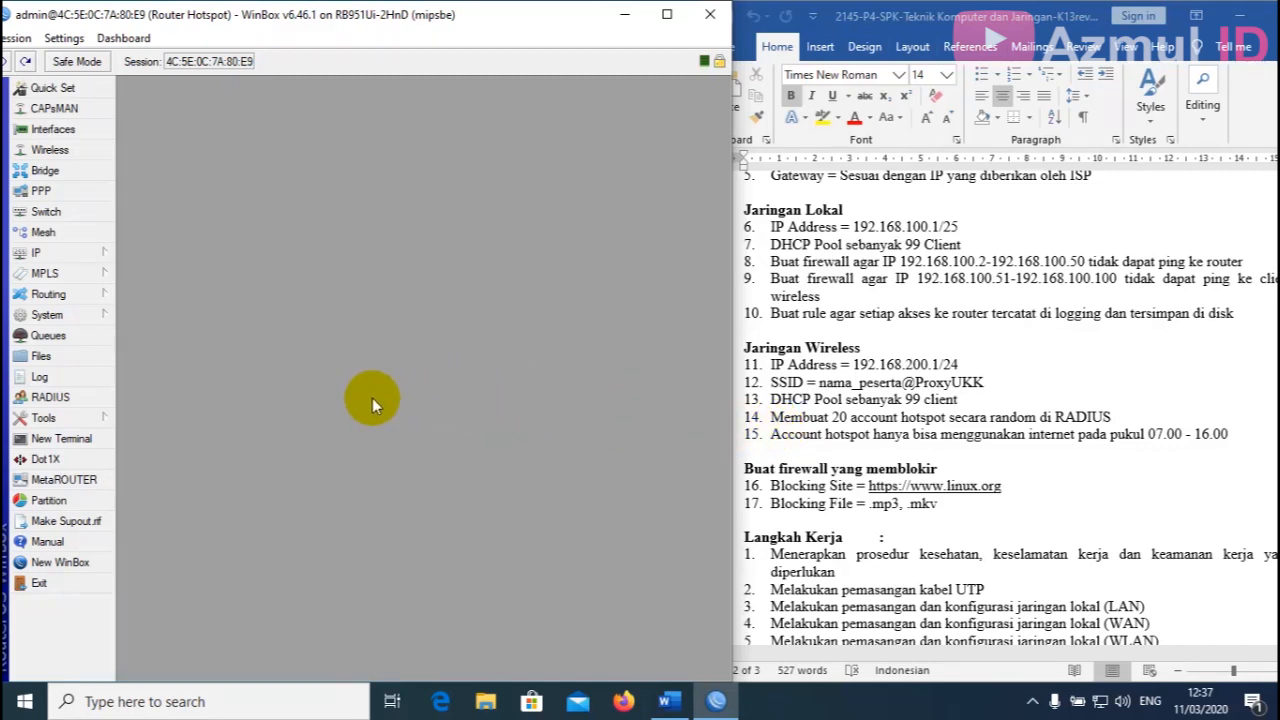
left_click(70, 314)
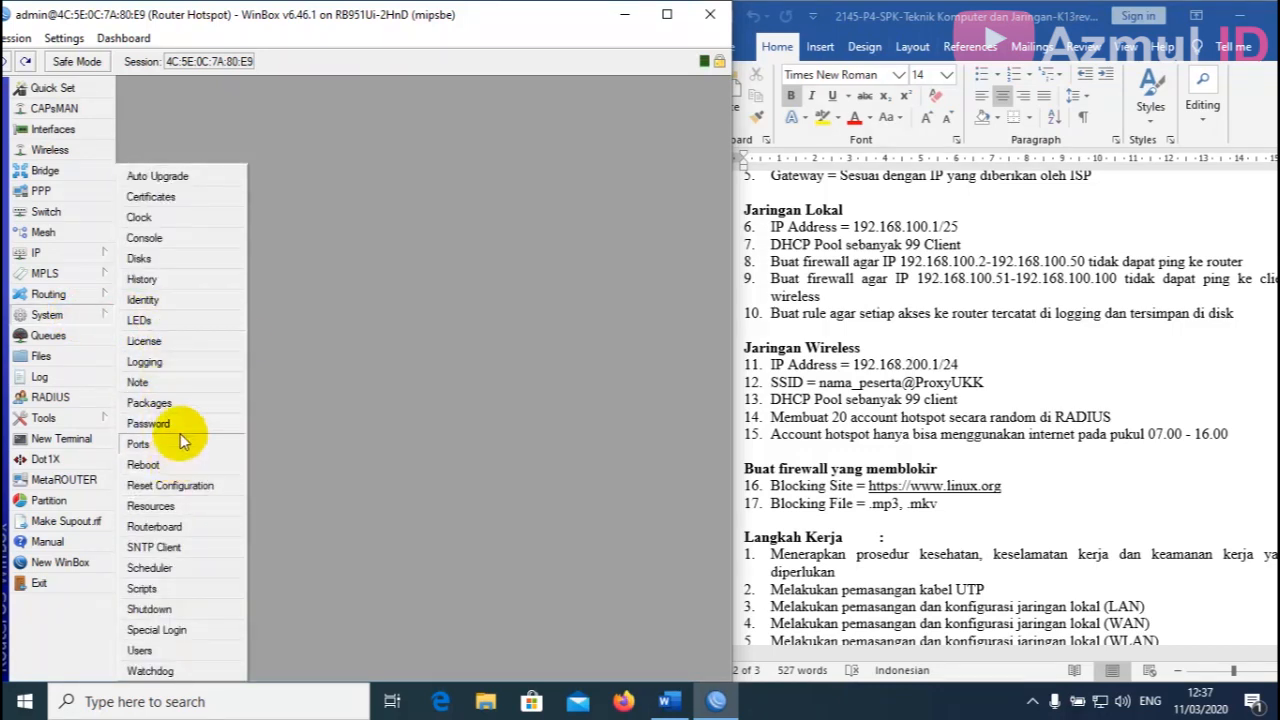
left_click(160, 405)
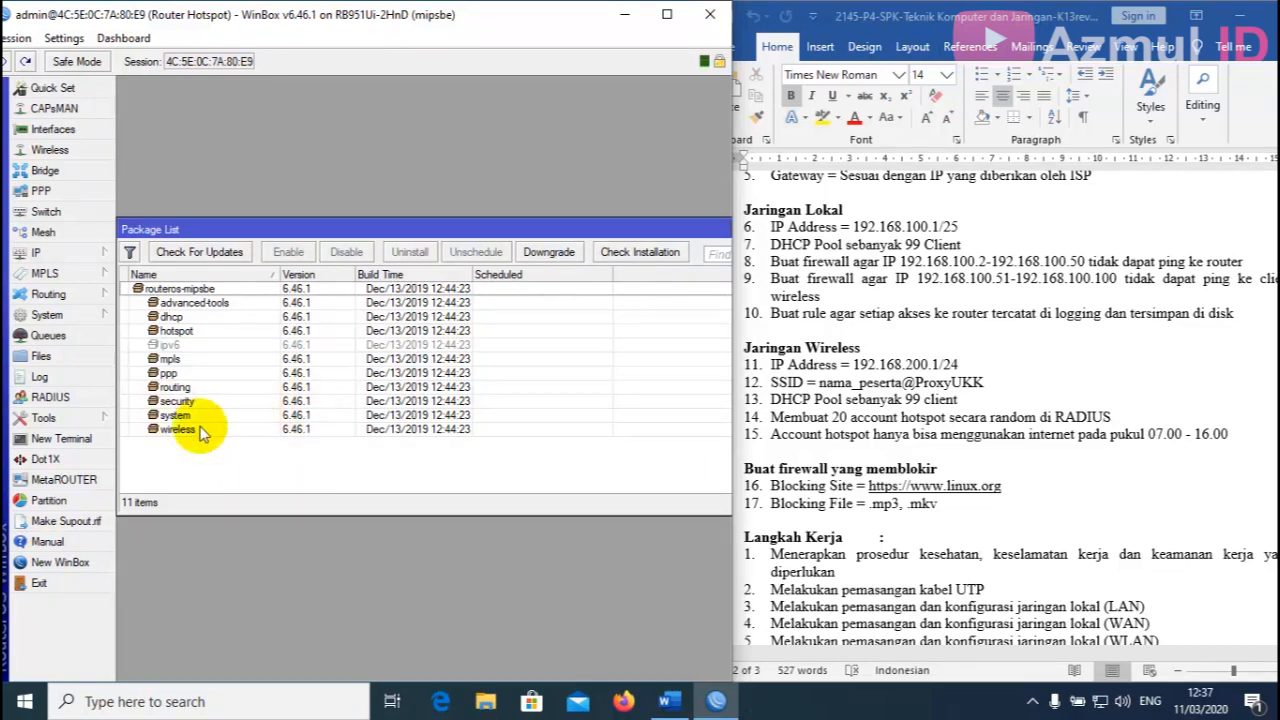
left_click_drag(505, 229, 410, 229)
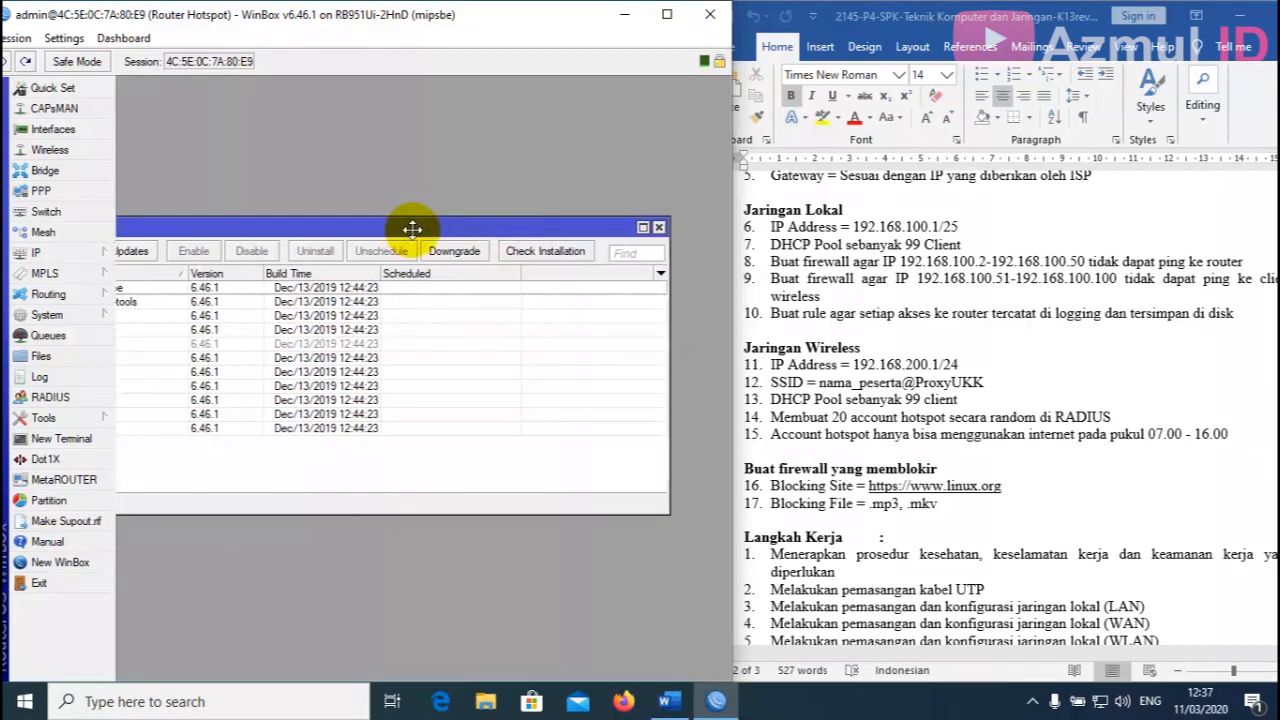
left_click(655, 228)
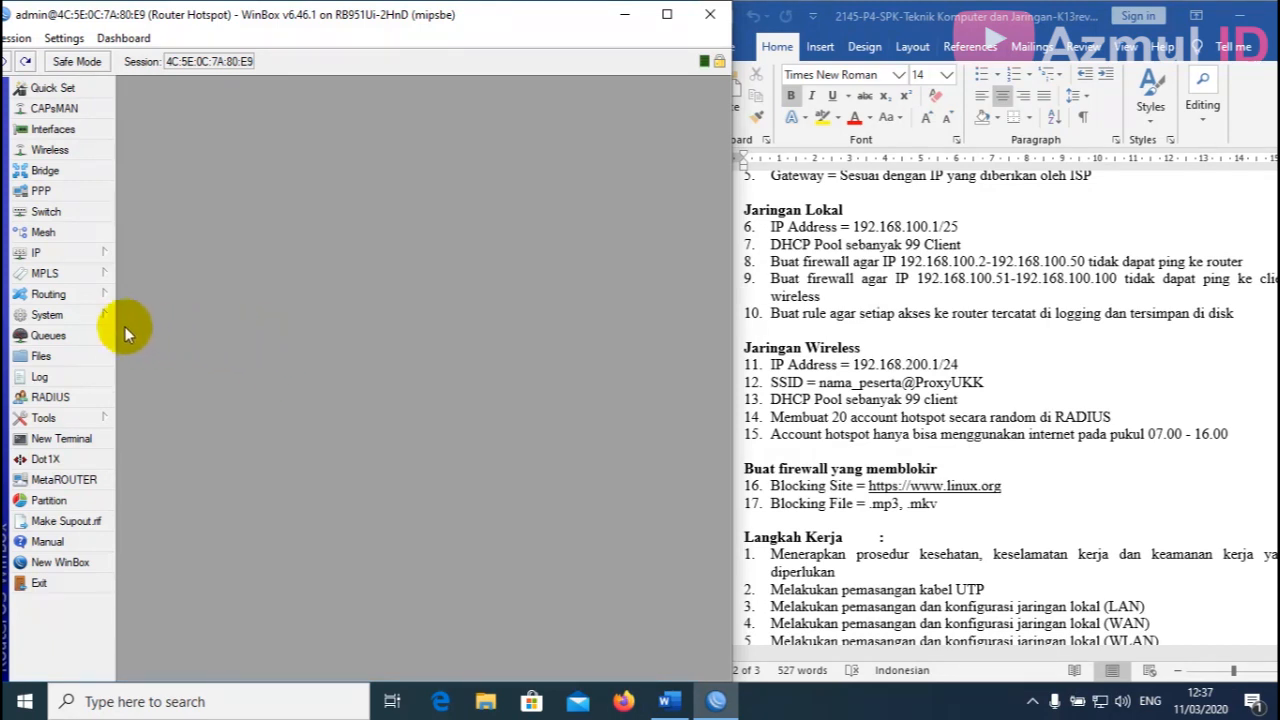
Open System > Resources to see the mipsbe architecture and RouterOS version 6.46.1.
left_click(62, 315)
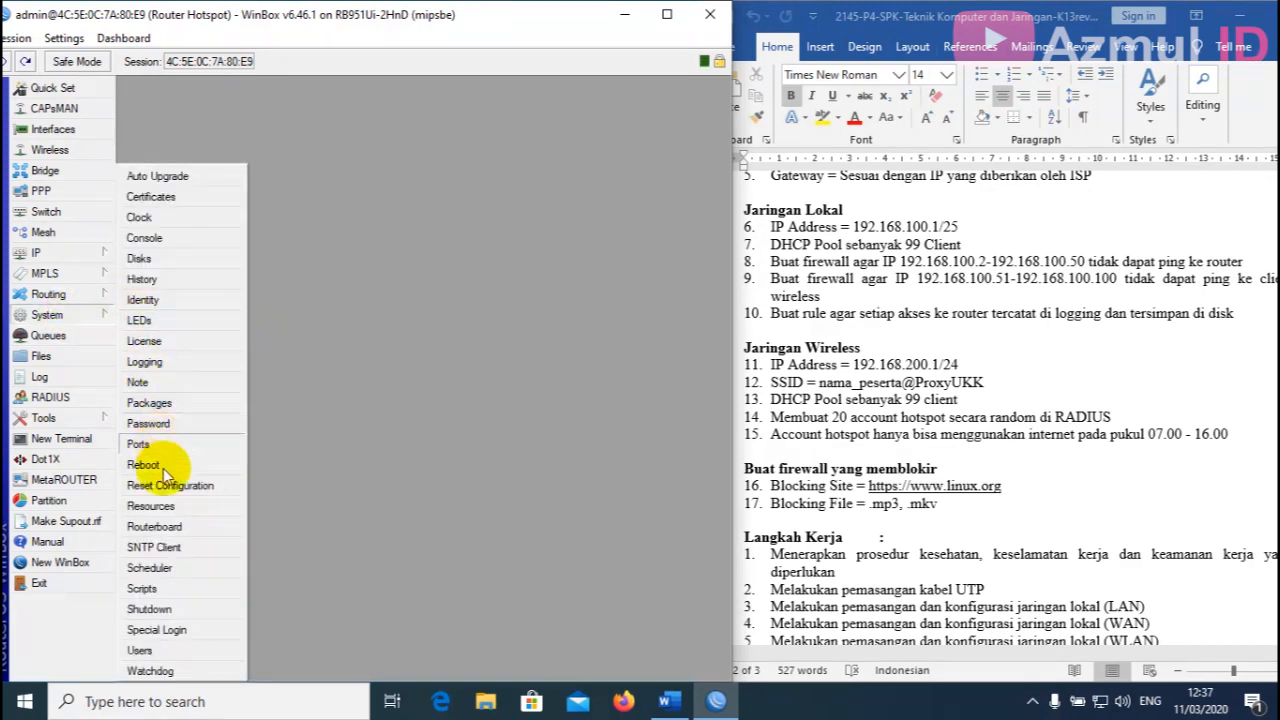
left_click(155, 506)
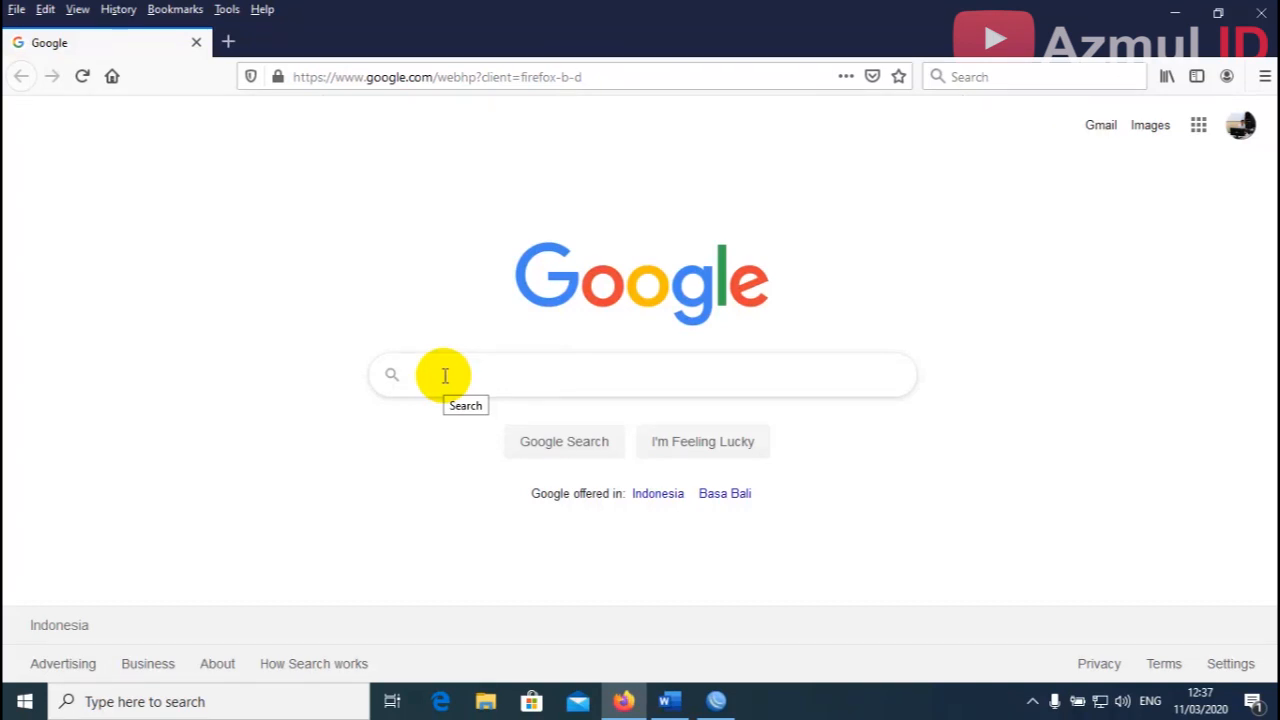
Go to mikrotik.com and open its Software downloads page.
left_click(445, 375)
type("mikrotik.co")
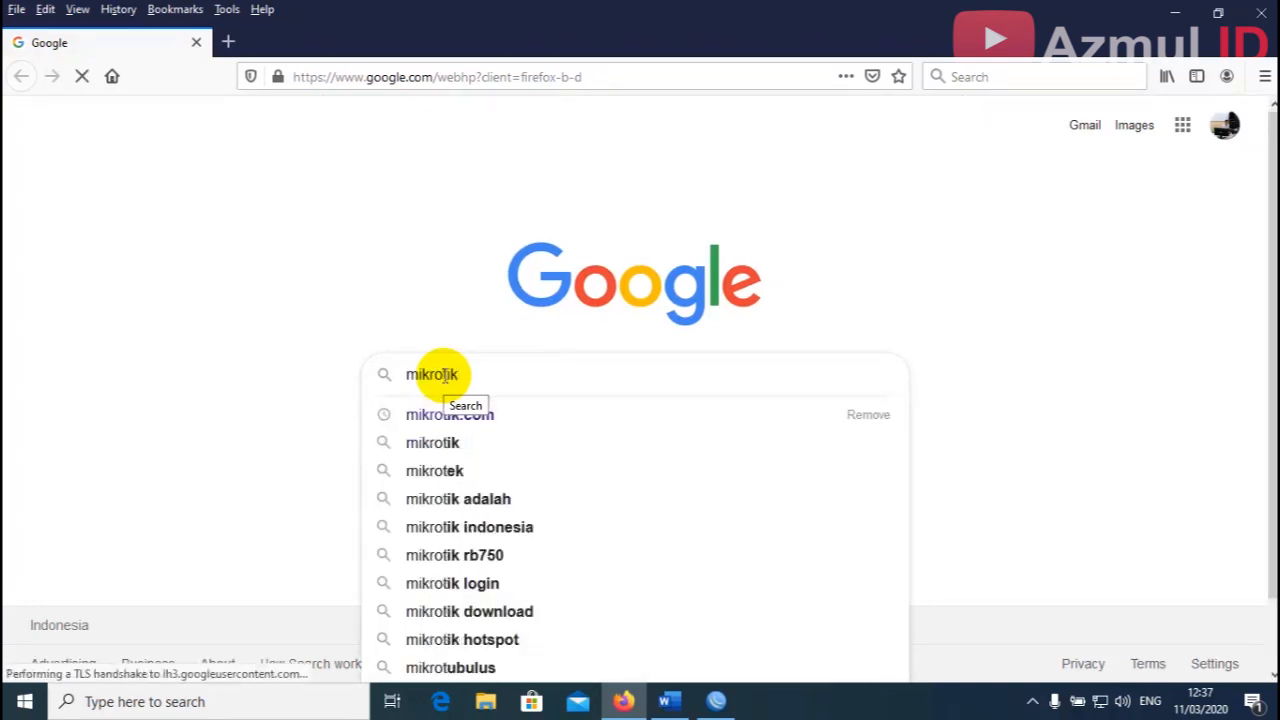
type("m")
key("Return")
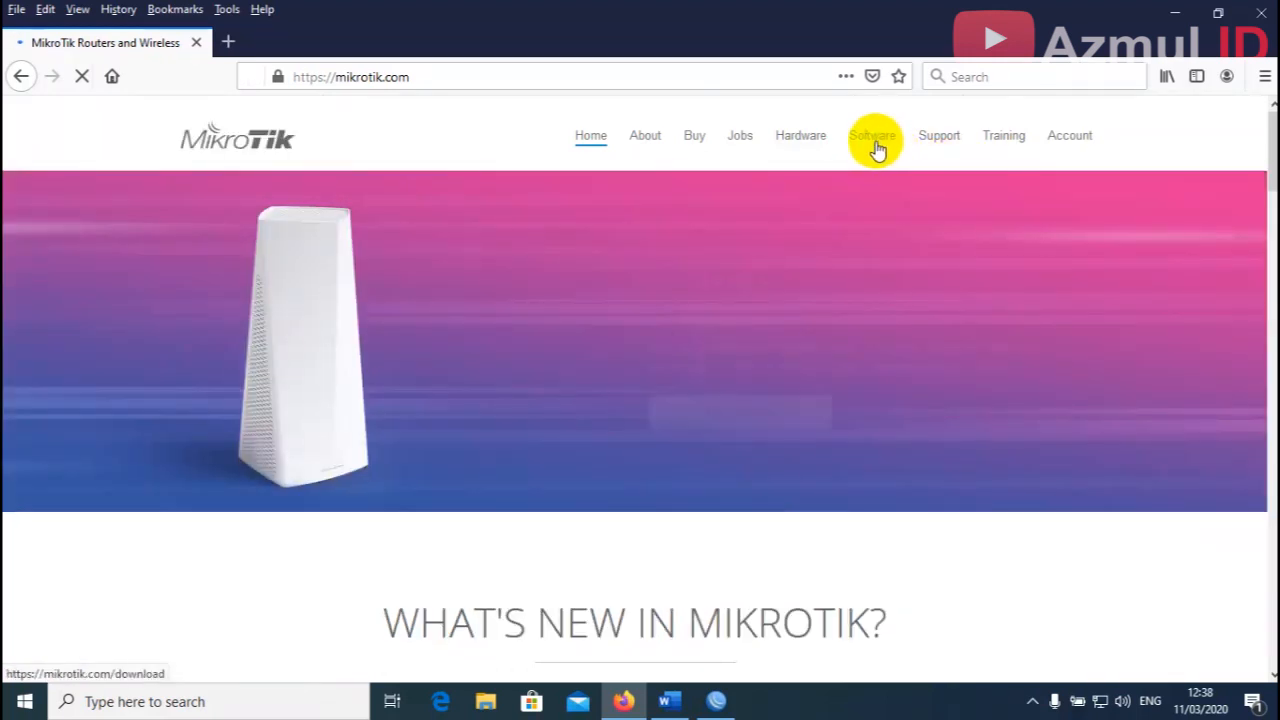
left_click(874, 145)
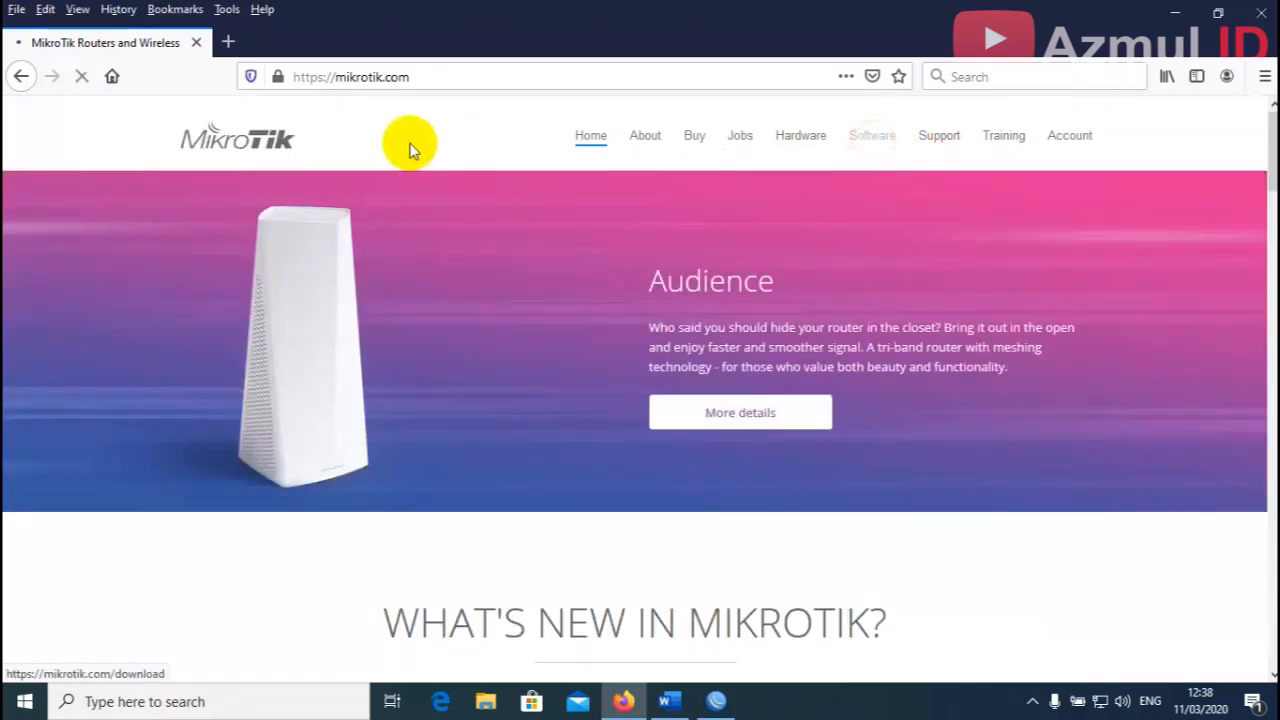
scroll(551, 486, "down", 3)
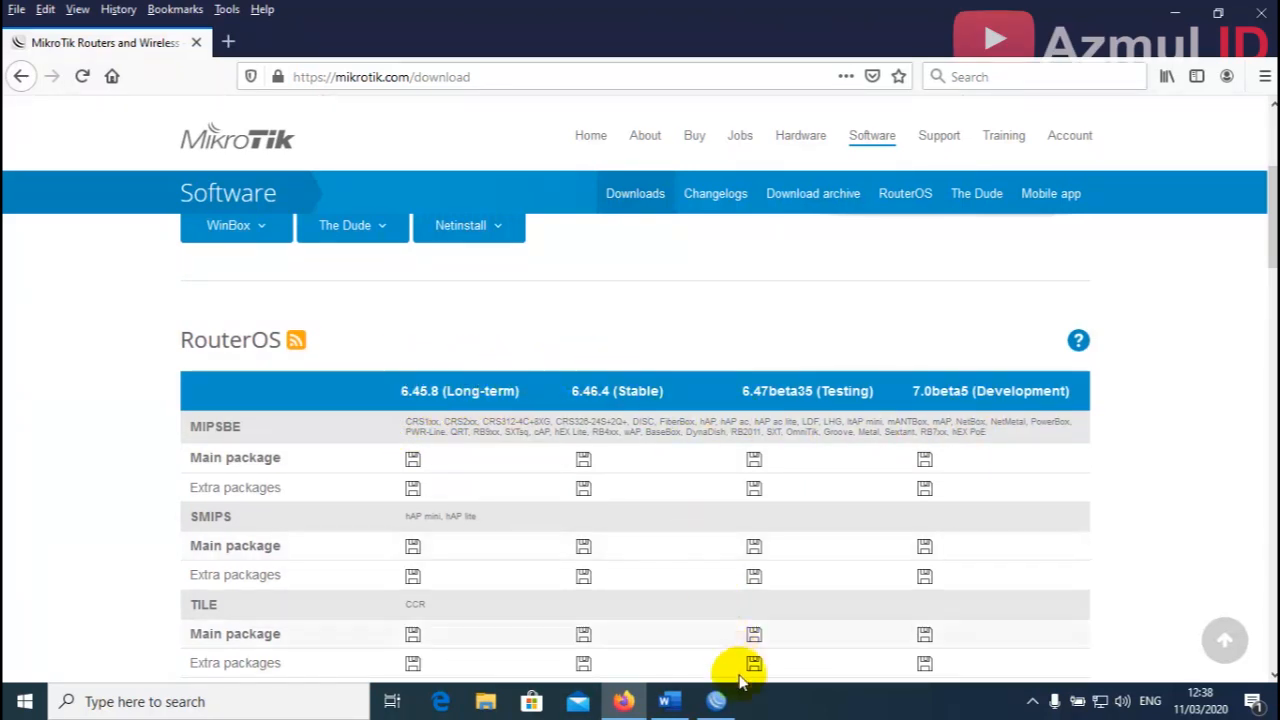
left_click(716, 699)
left_click(728, 704)
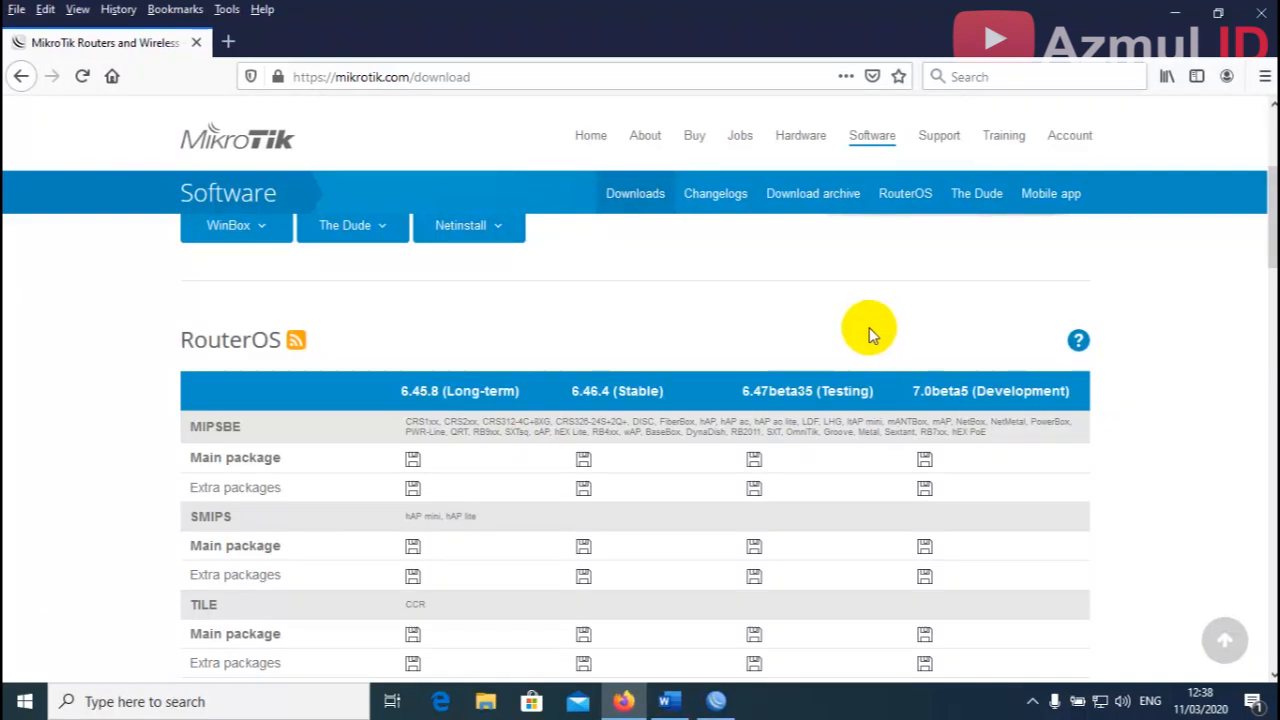
Open the RouterOS download archive and expand Release 6.46.1.
left_click(810, 200)
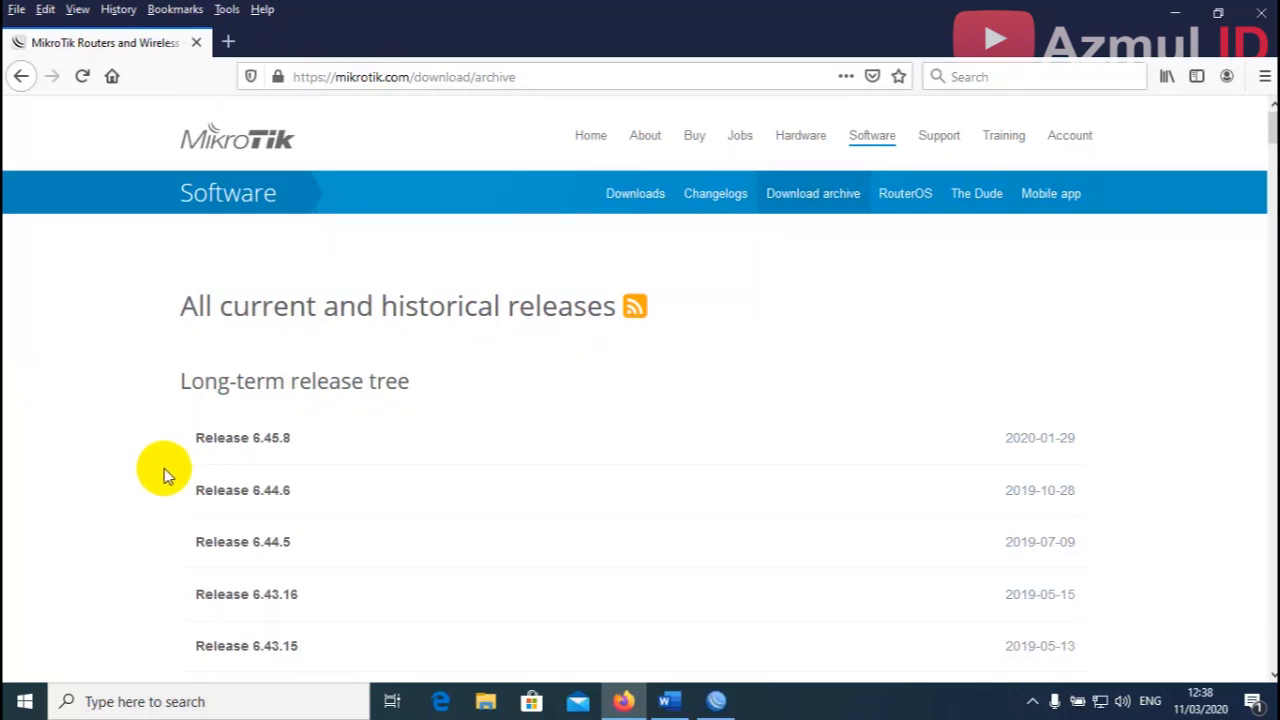
scroll(128, 475, "down", 3)
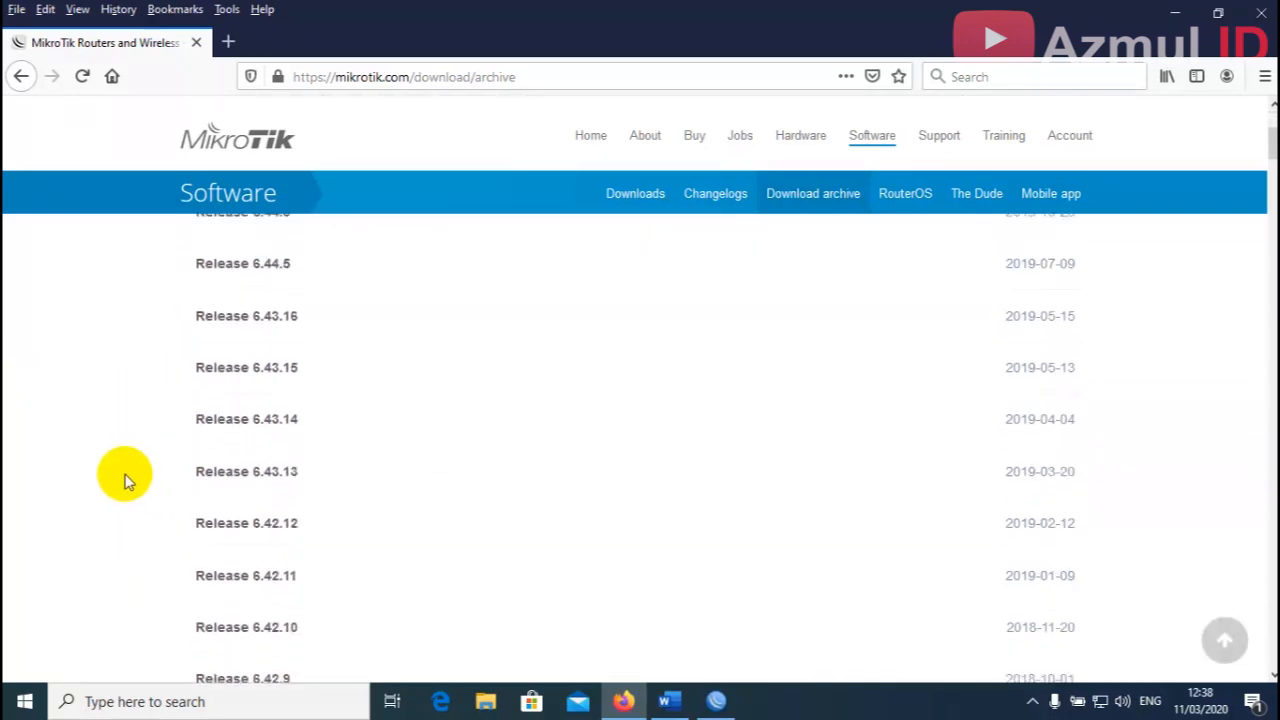
scroll(128, 480, "down", 5)
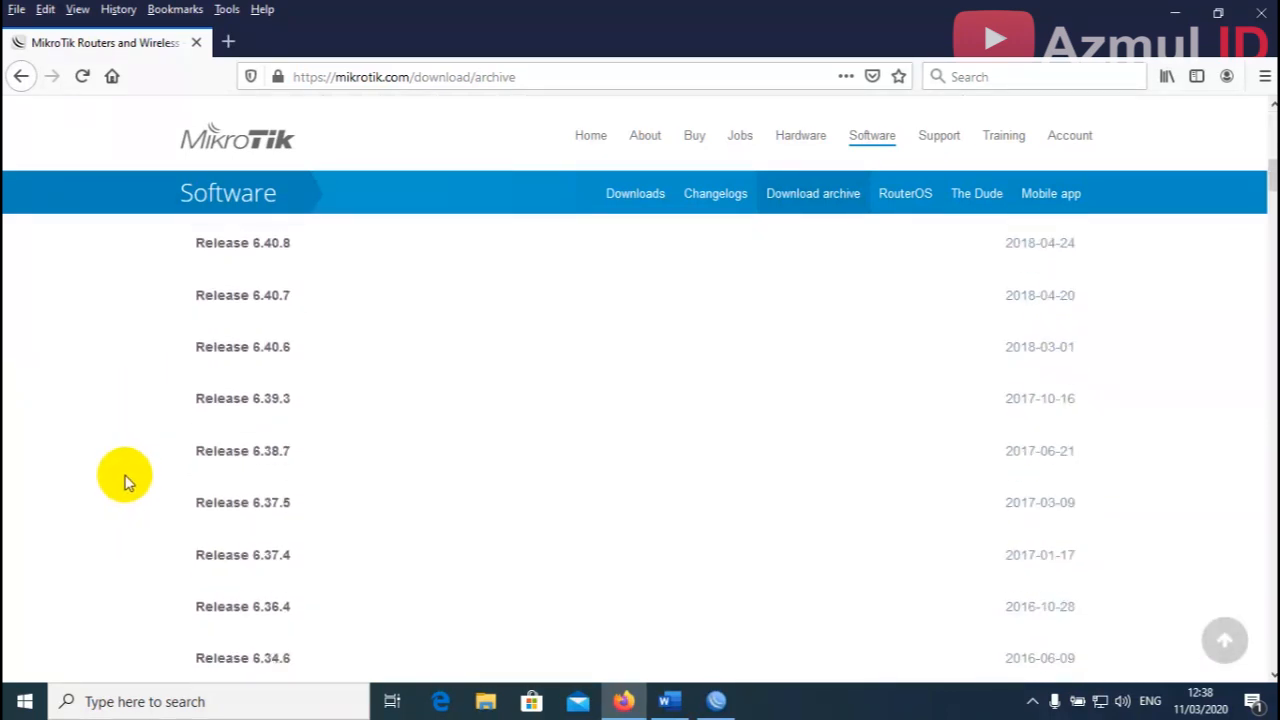
scroll(126, 481, "down", 6)
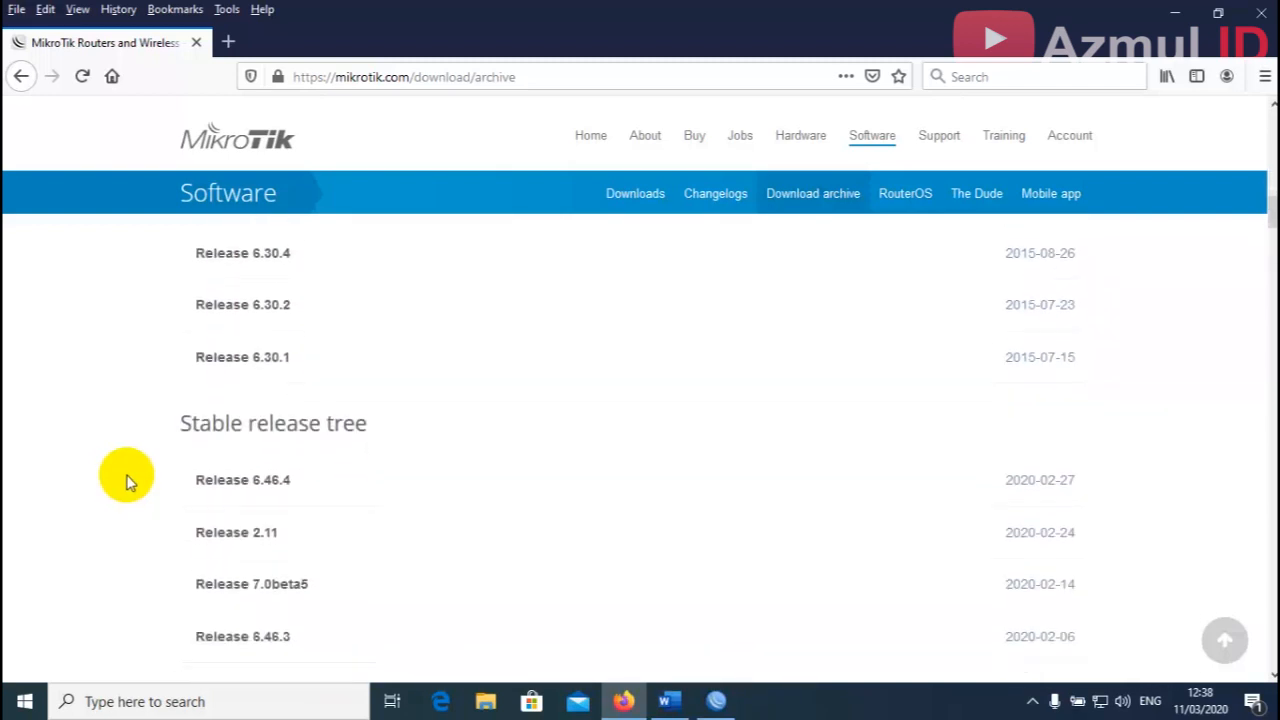
scroll(126, 481, "down", 7)
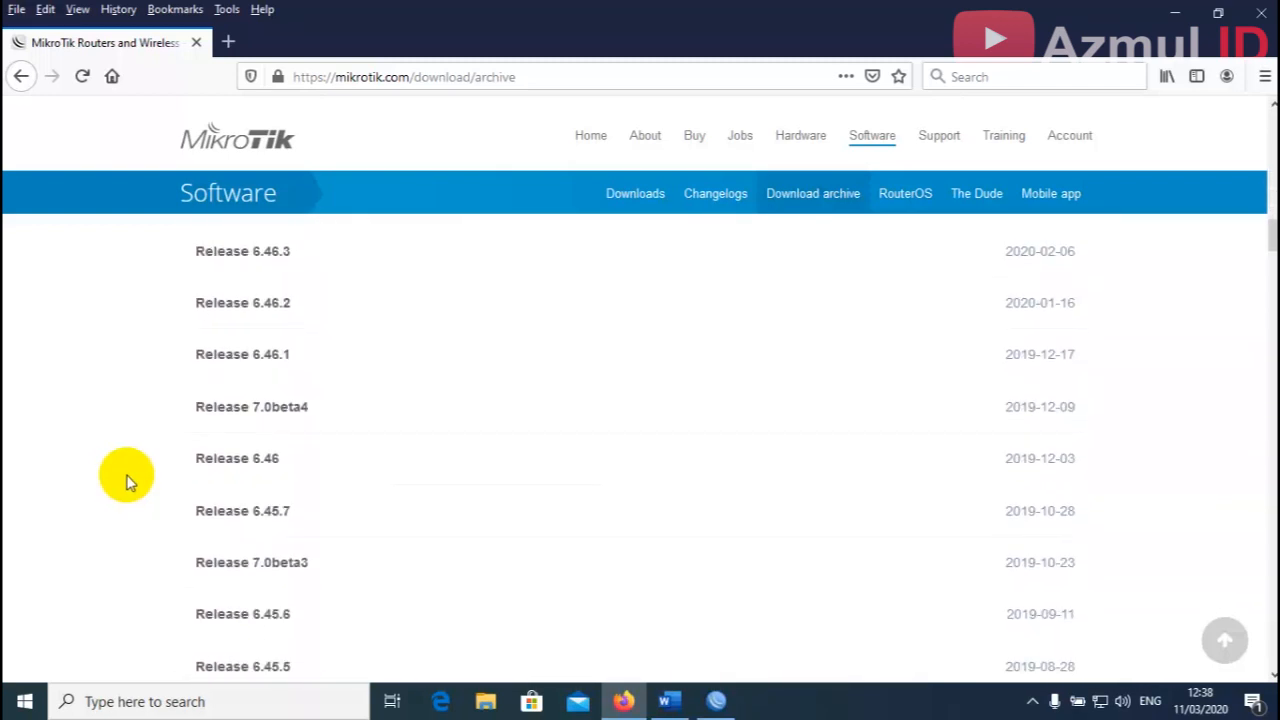
scroll(200, 465, "up", 2)
left_click(240, 455)
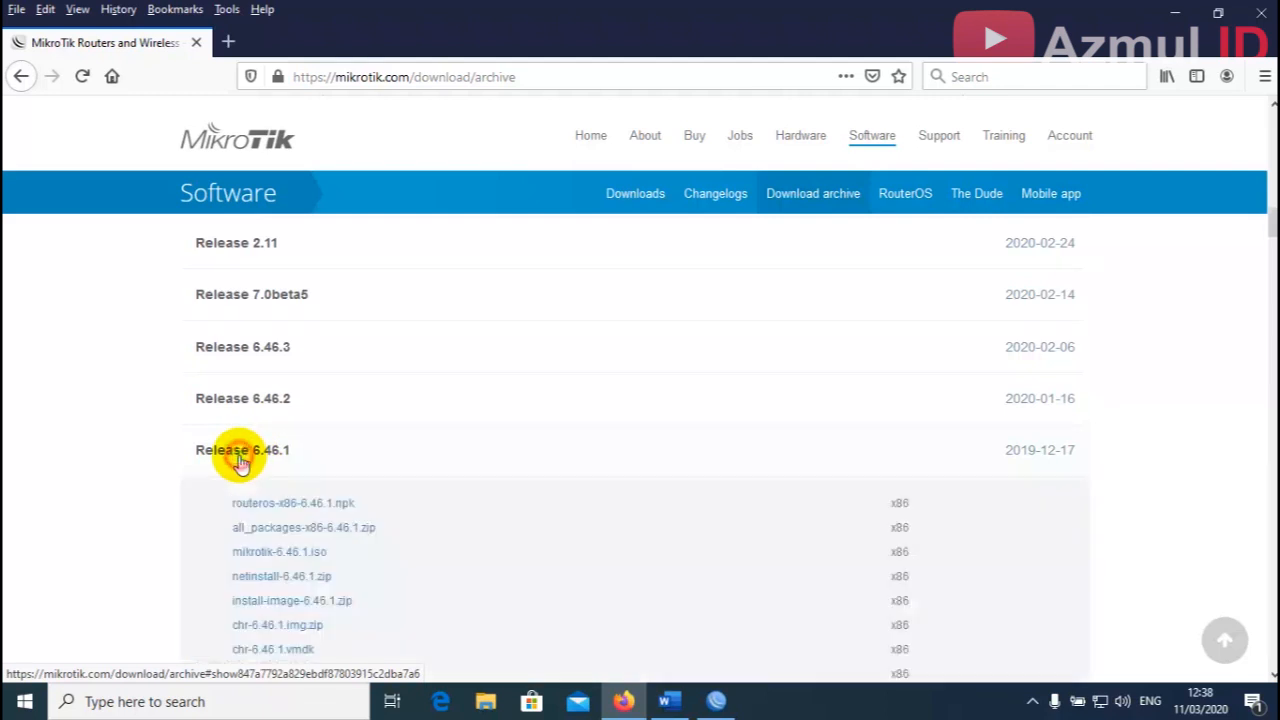
scroll(75, 430, "down", 4)
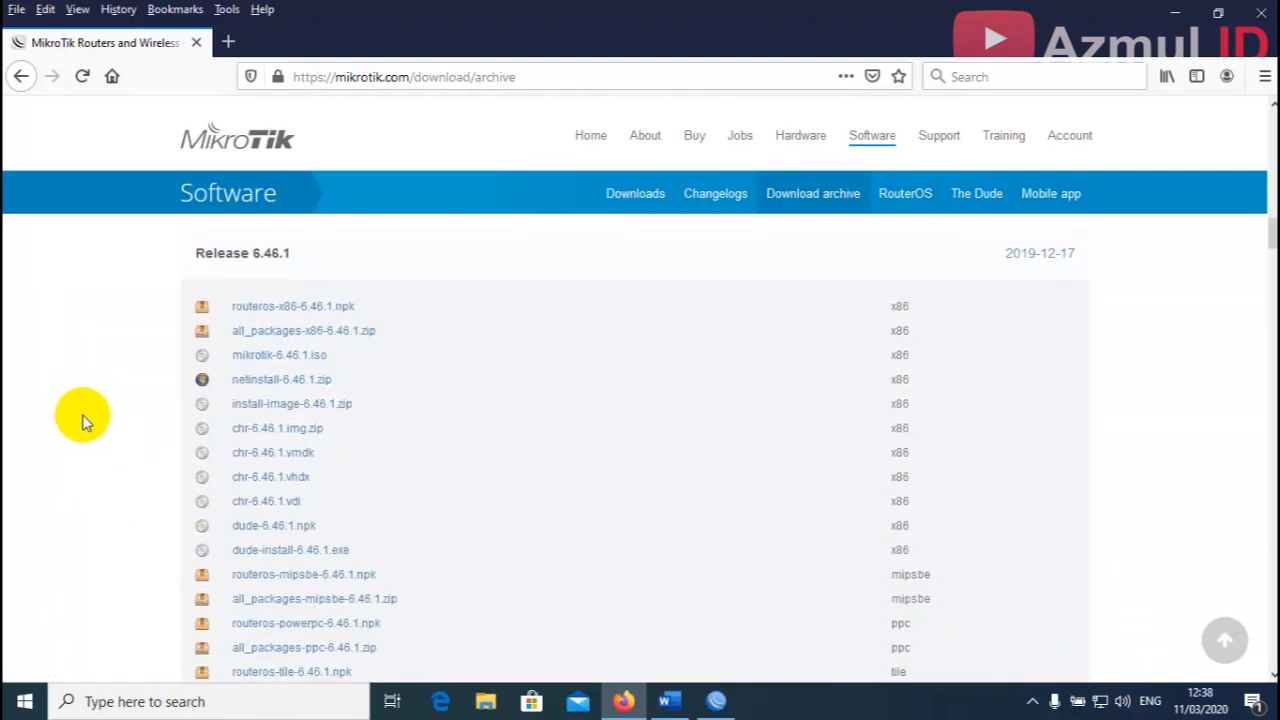
scroll(84, 423, "down", 1)
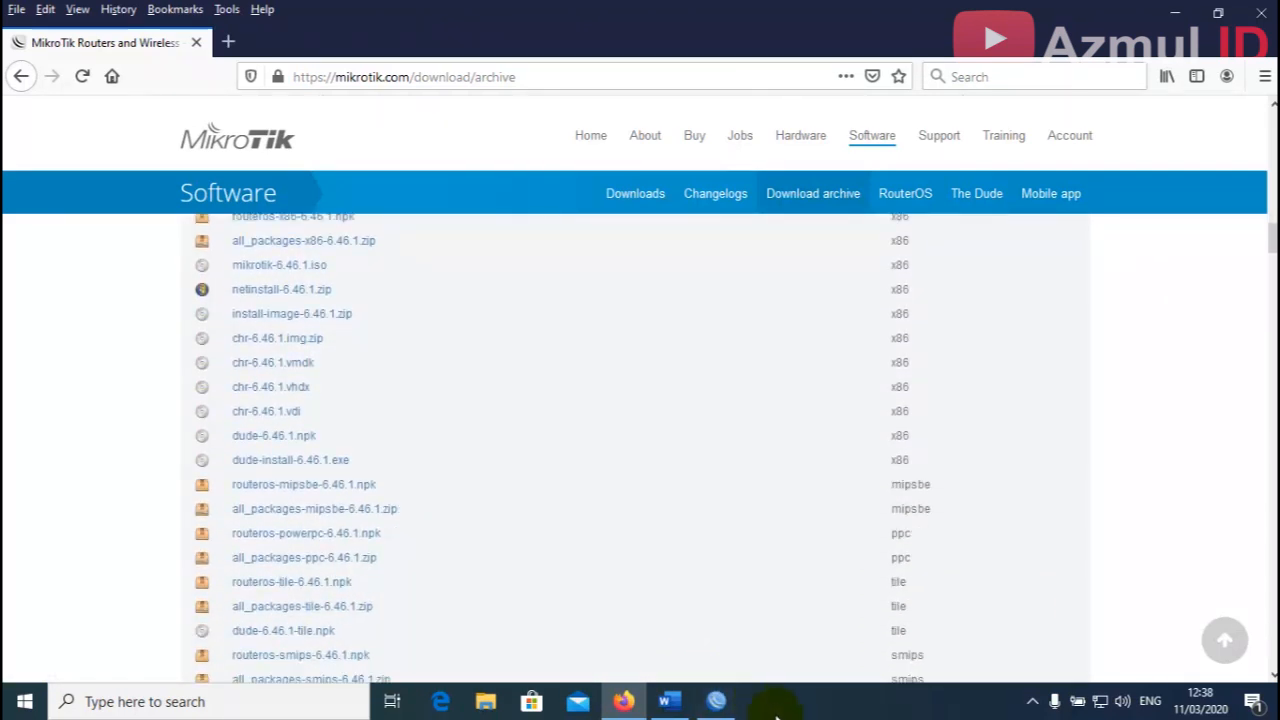
Confirm the mipsbe architecture in WinBox and download all_packages-mipsbe-6.46.1.zip.
left_click(727, 711)
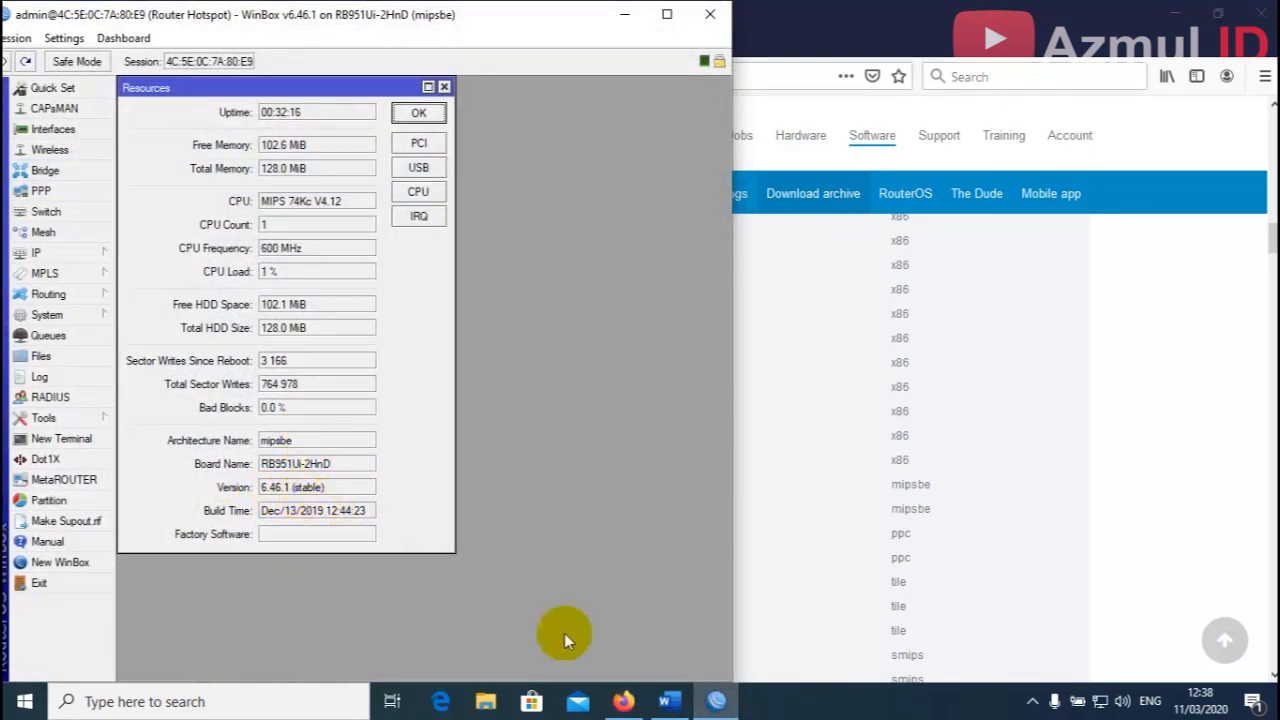
left_click(722, 700)
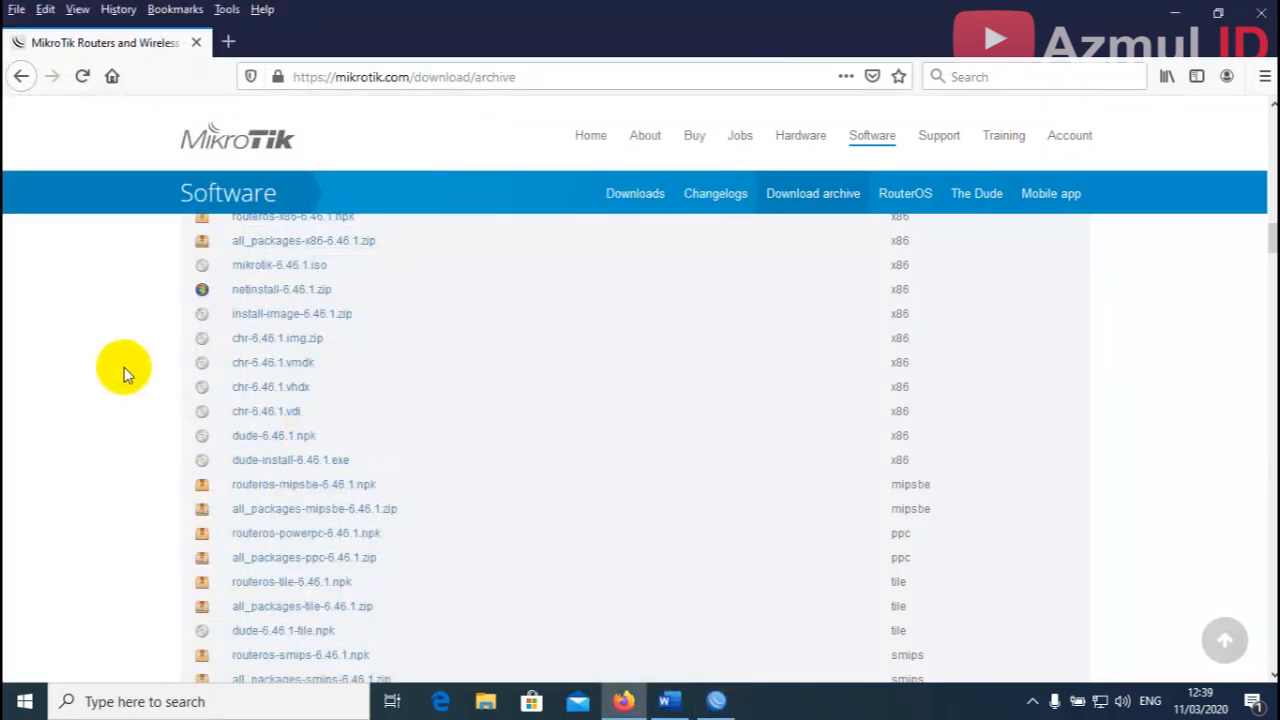
scroll(90, 371, "up", 2)
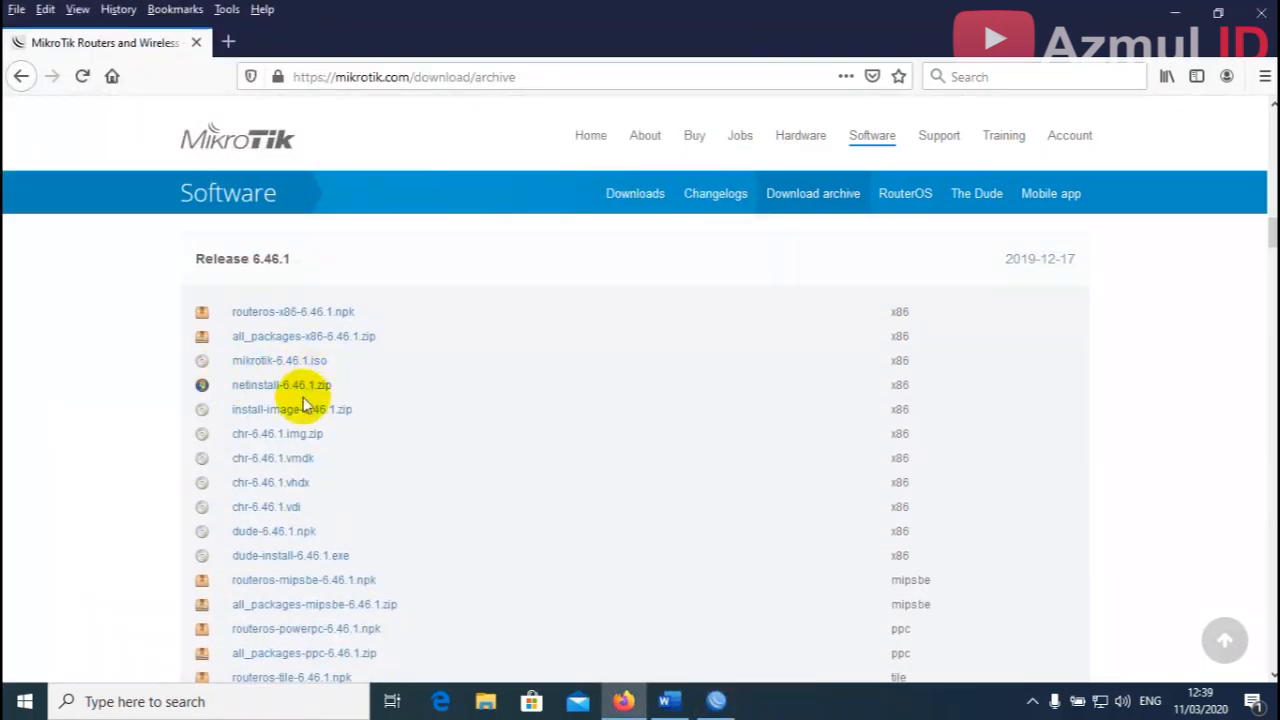
scroll(537, 455, "down", 1)
scroll(450, 460, "down", 2)
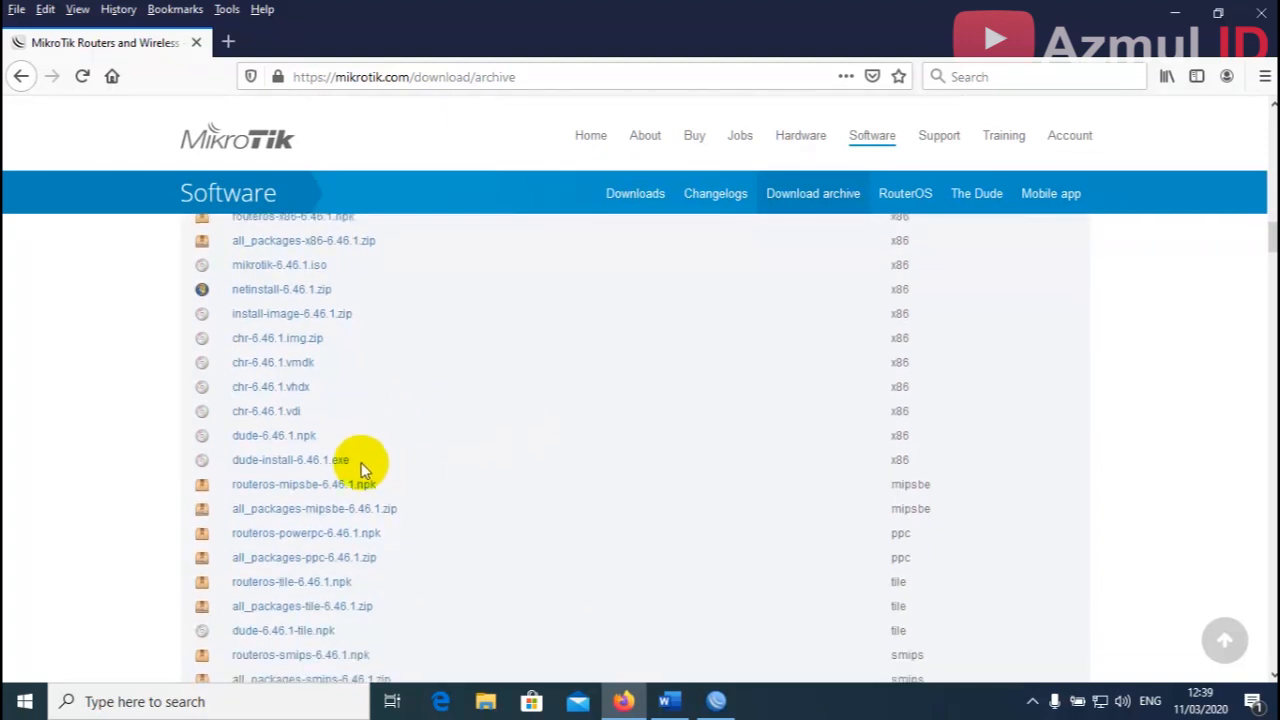
scroll(320, 470, "down", 2)
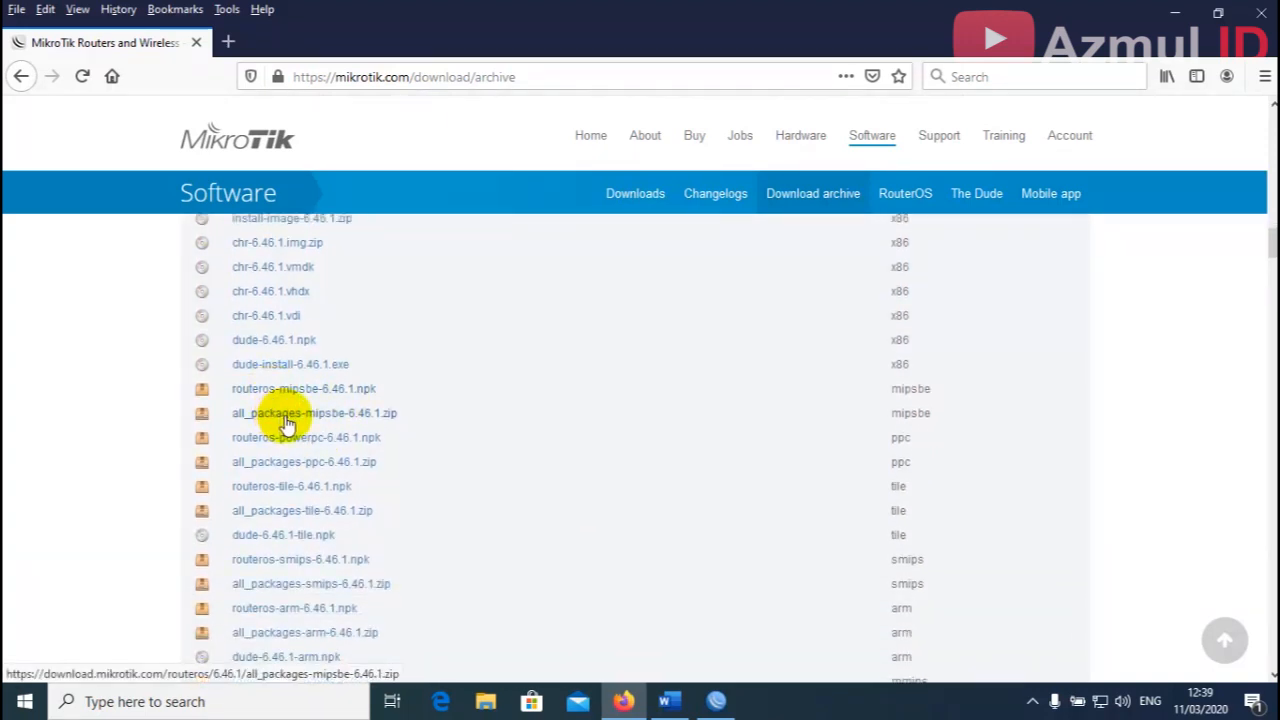
left_click(372, 418)
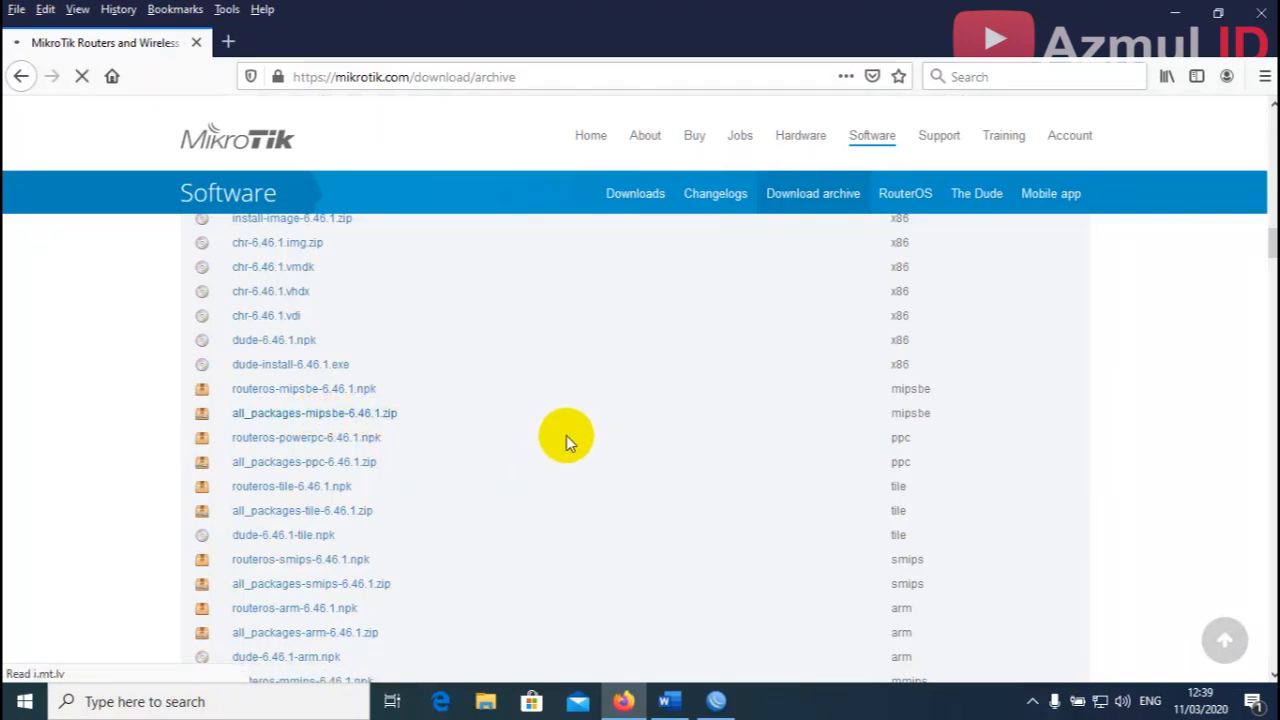
Download all_packages-mipsbe-6.46.1.zip in IDM and open its Downloads\Compressed folder.
left_click(655, 433)
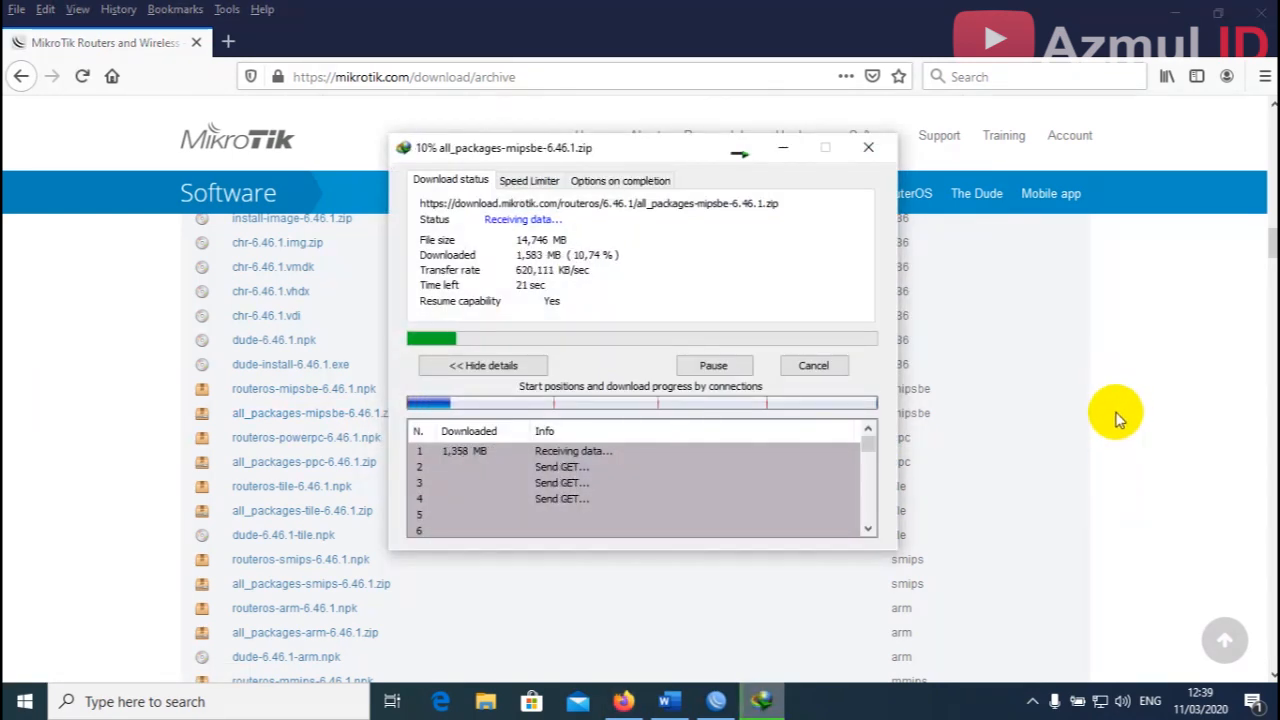
left_click(1260, 12)
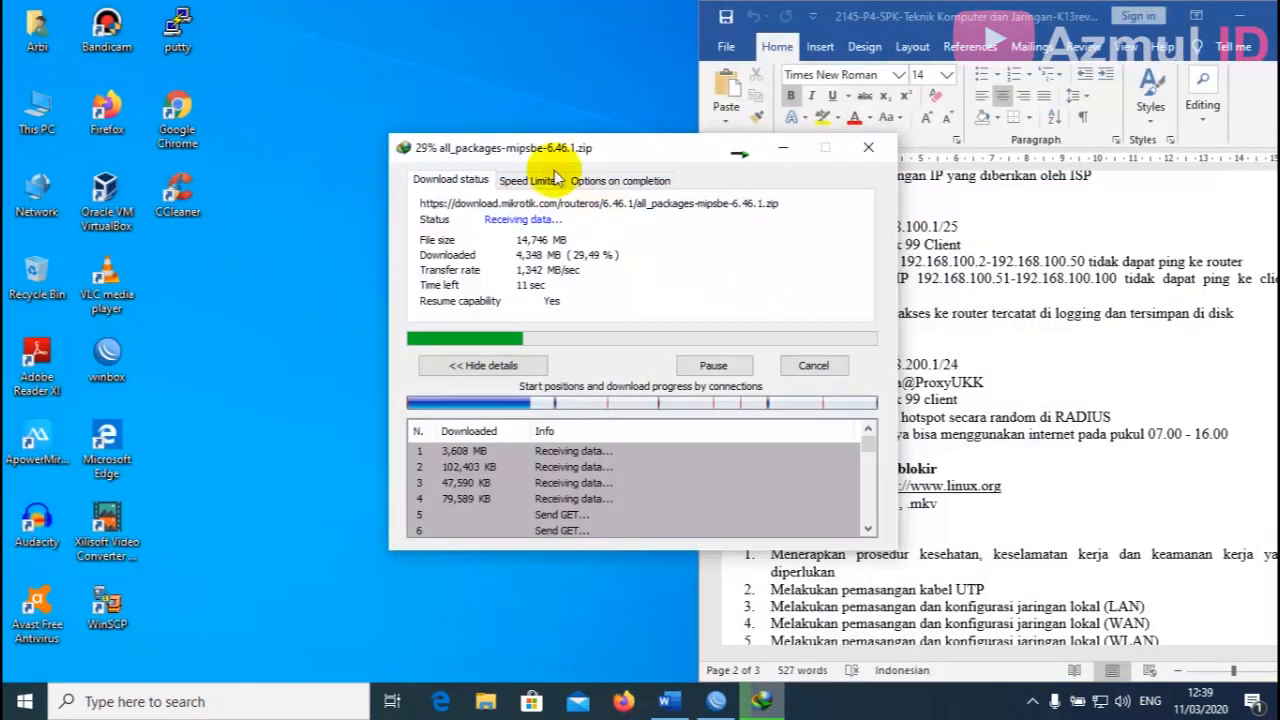
left_click(490, 92)
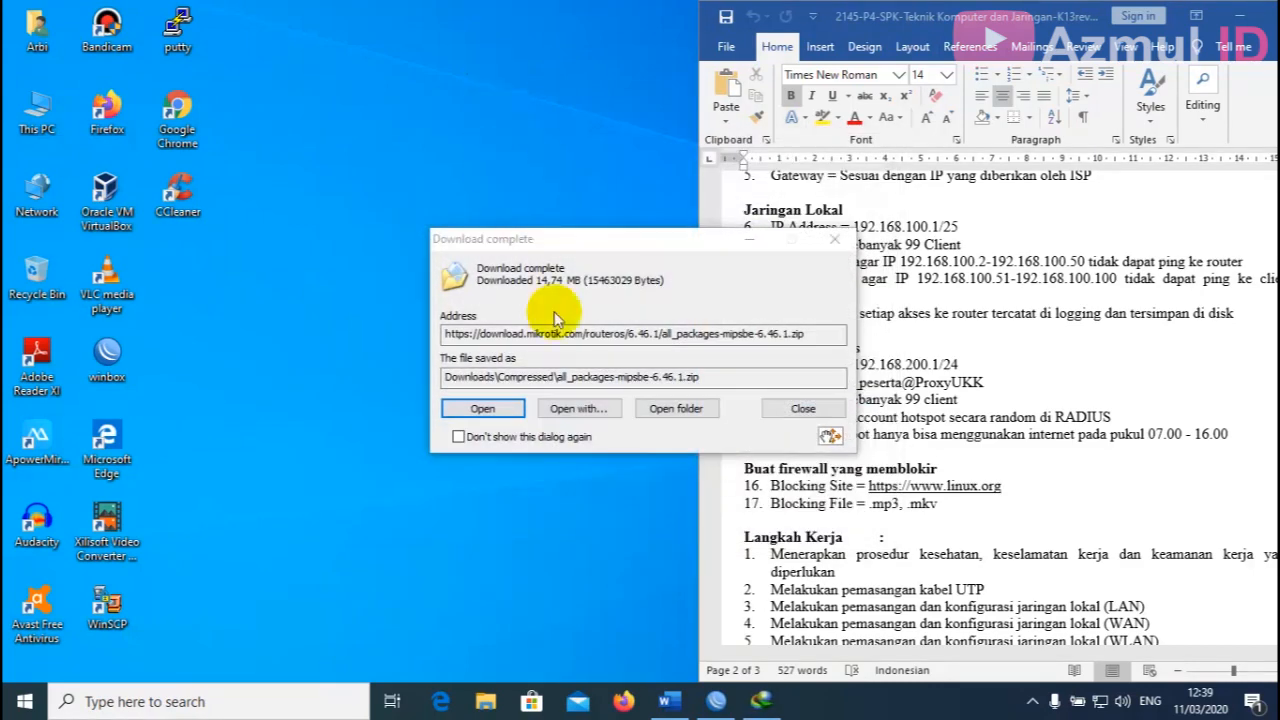
left_click(676, 408)
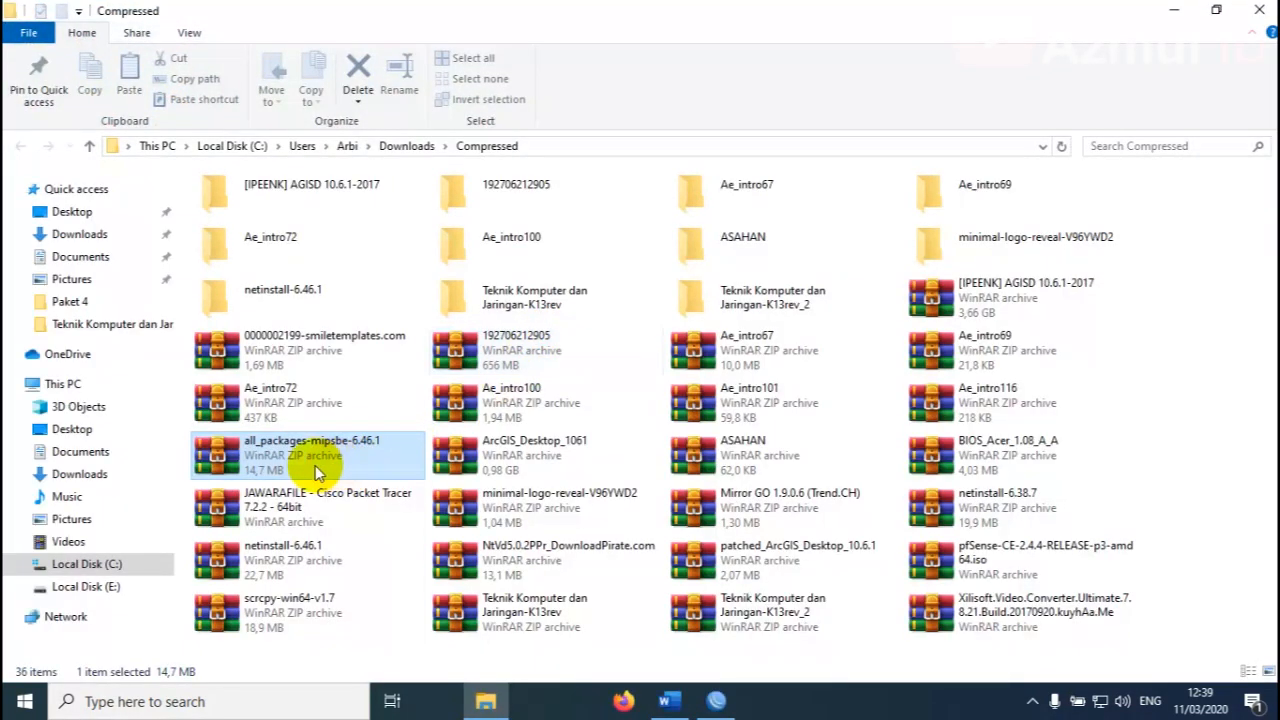
Extract the zip to its own folder, open it and select user-manager-6.46.1-mipsbe.npk.
right_click(330, 452)
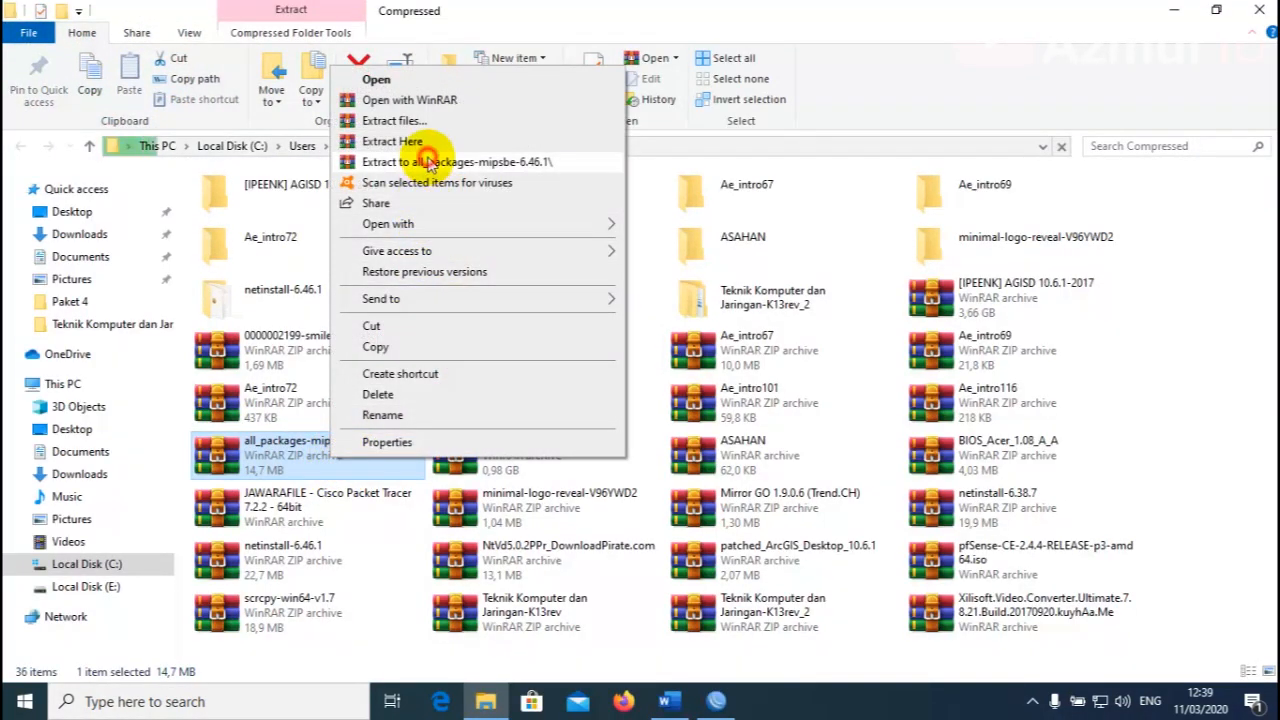
left_click(428, 161)
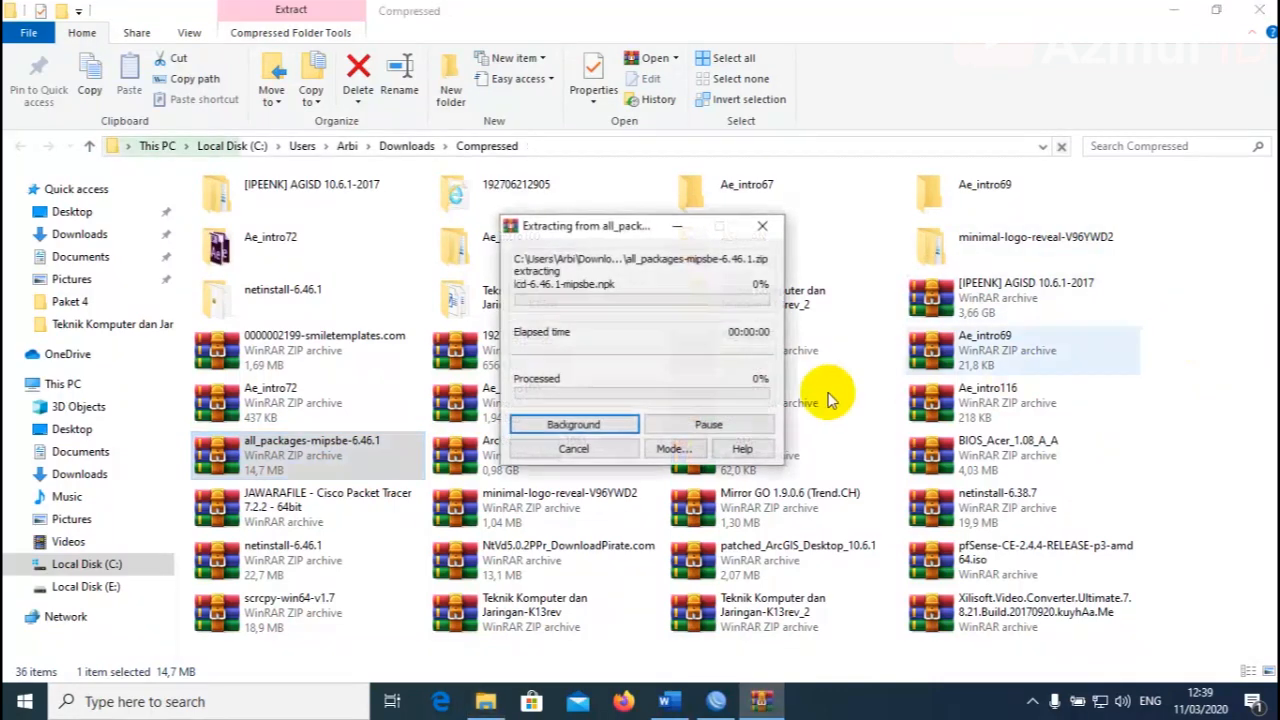
scroll(835, 298, "down", 1)
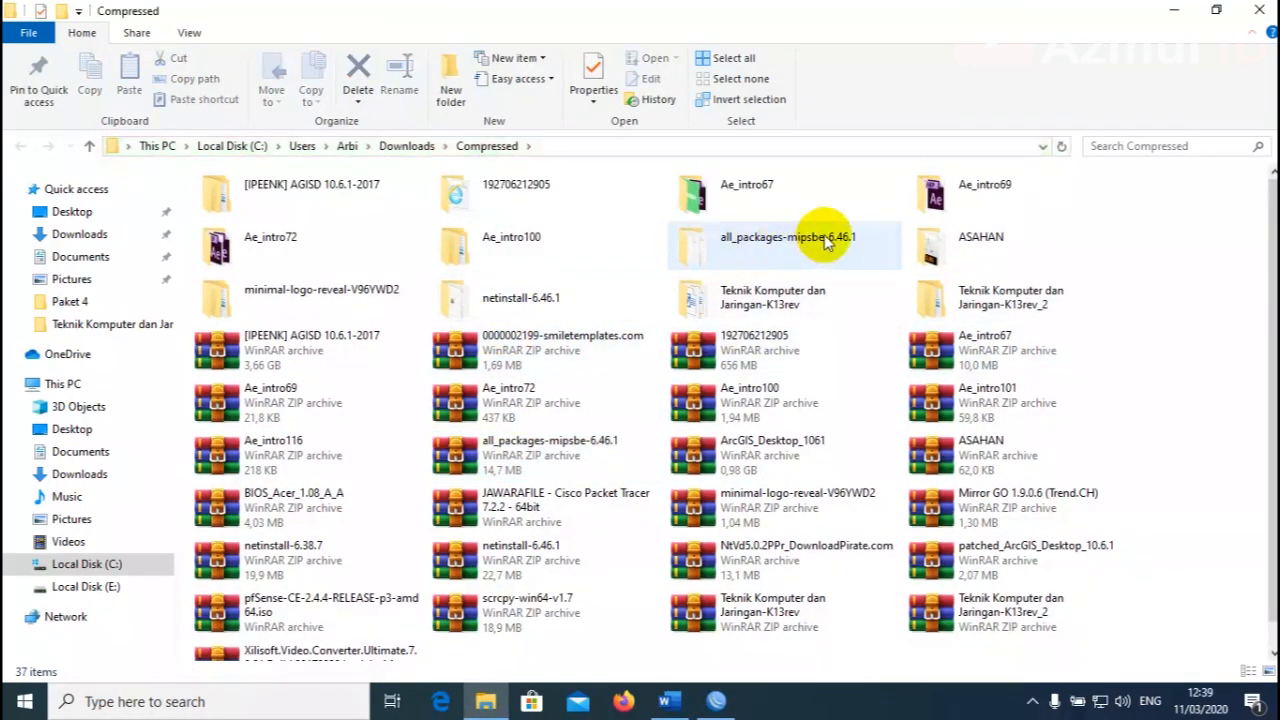
left_click(820, 237)
double_click(794, 251)
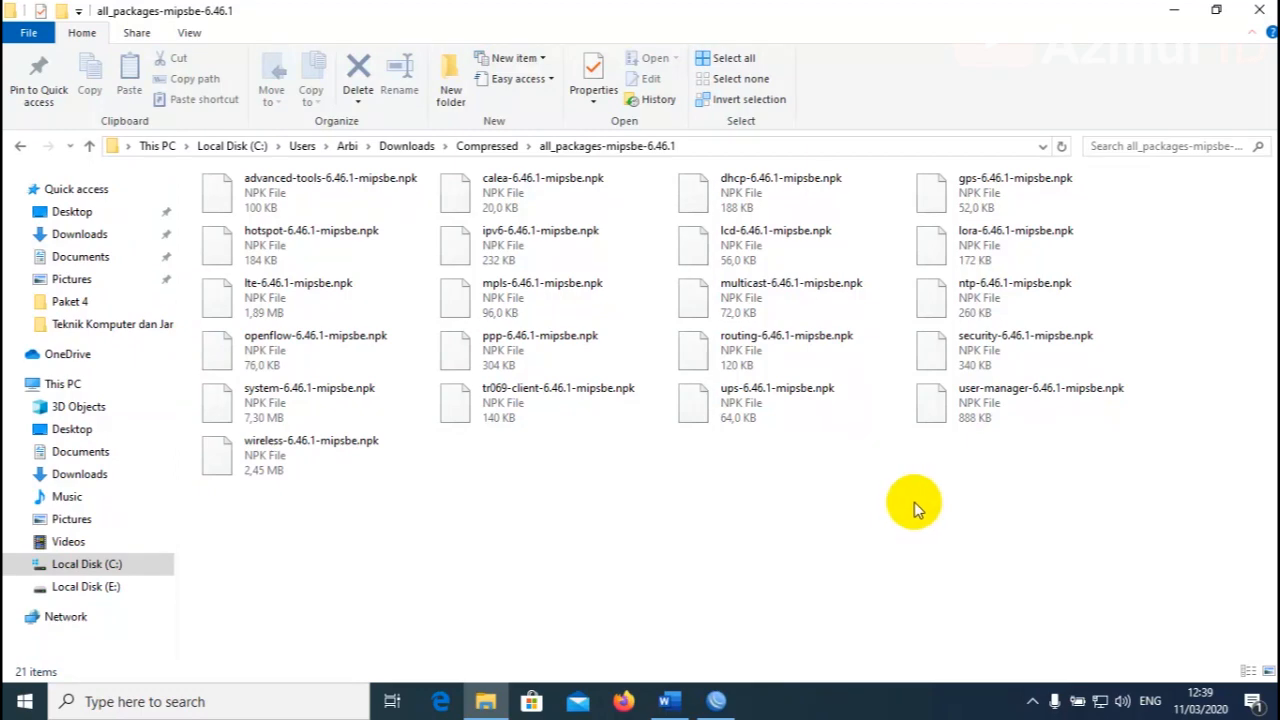
left_click(983, 418)
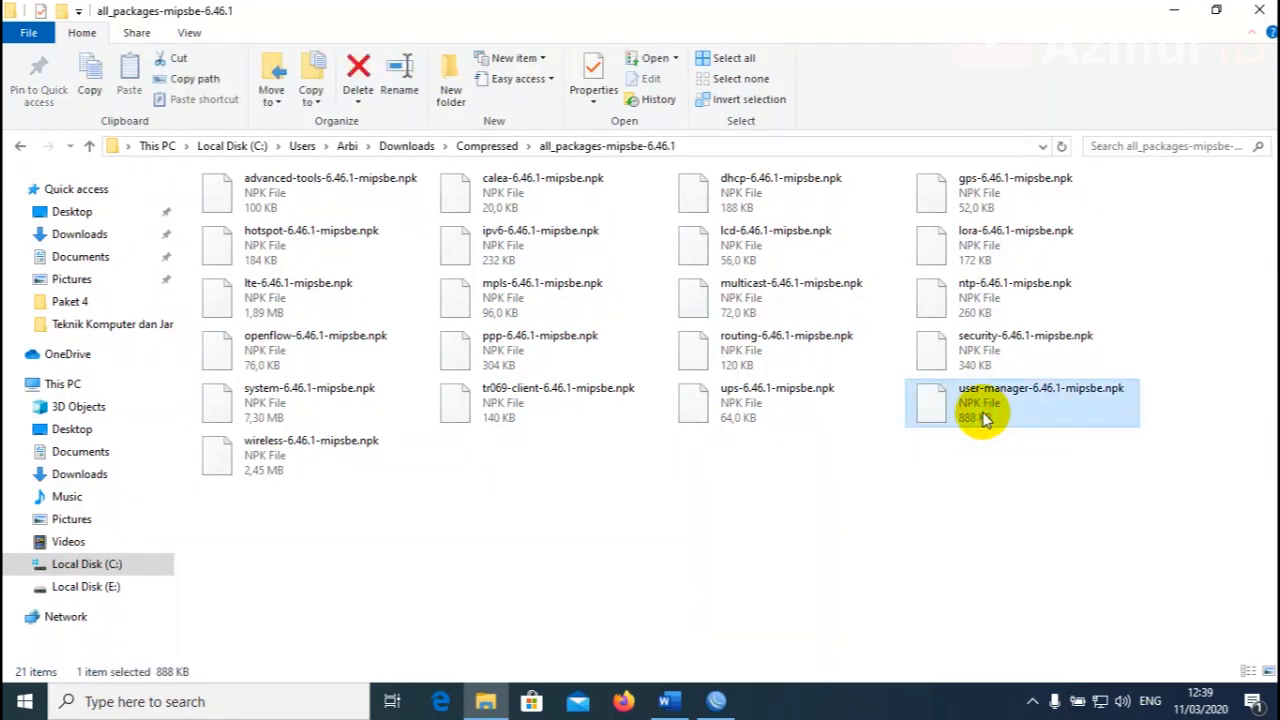
left_click(1216, 12)
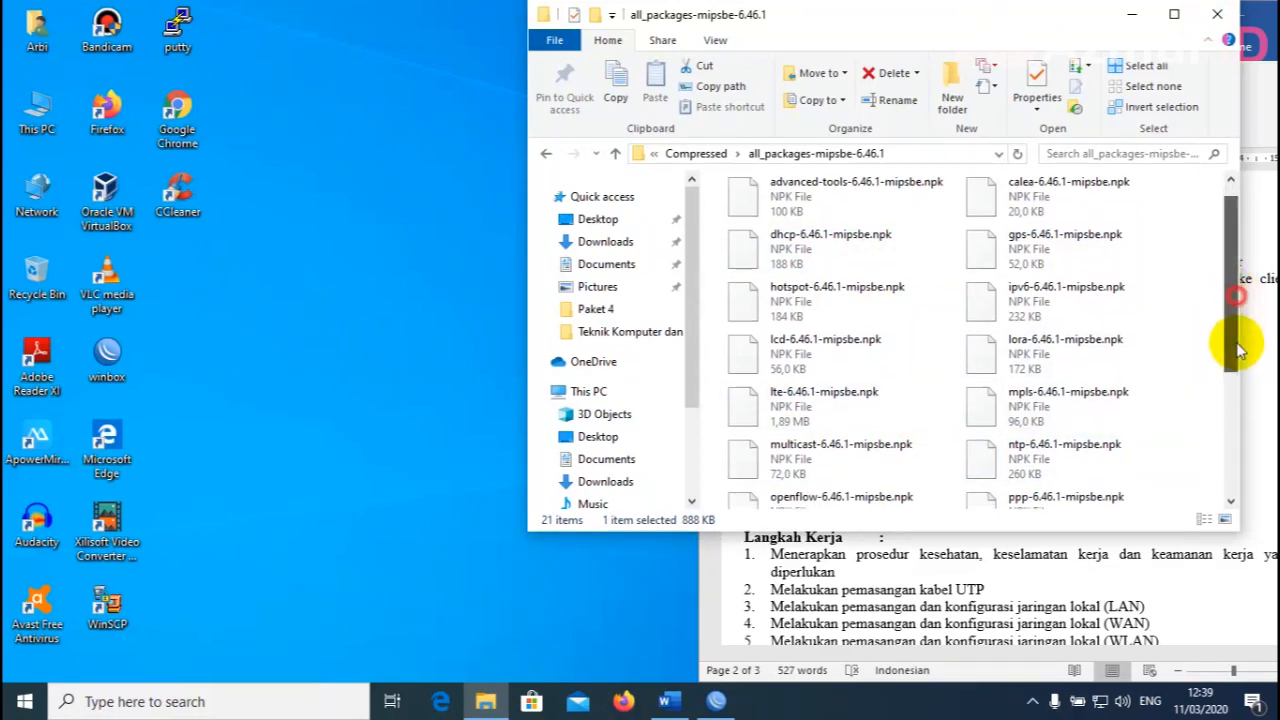
Upload user-manager-6.46.1-mipsbe.npk from Explorer into the router's File List.
left_click_drag(1237, 343, 1237, 486)
left_click(716, 701)
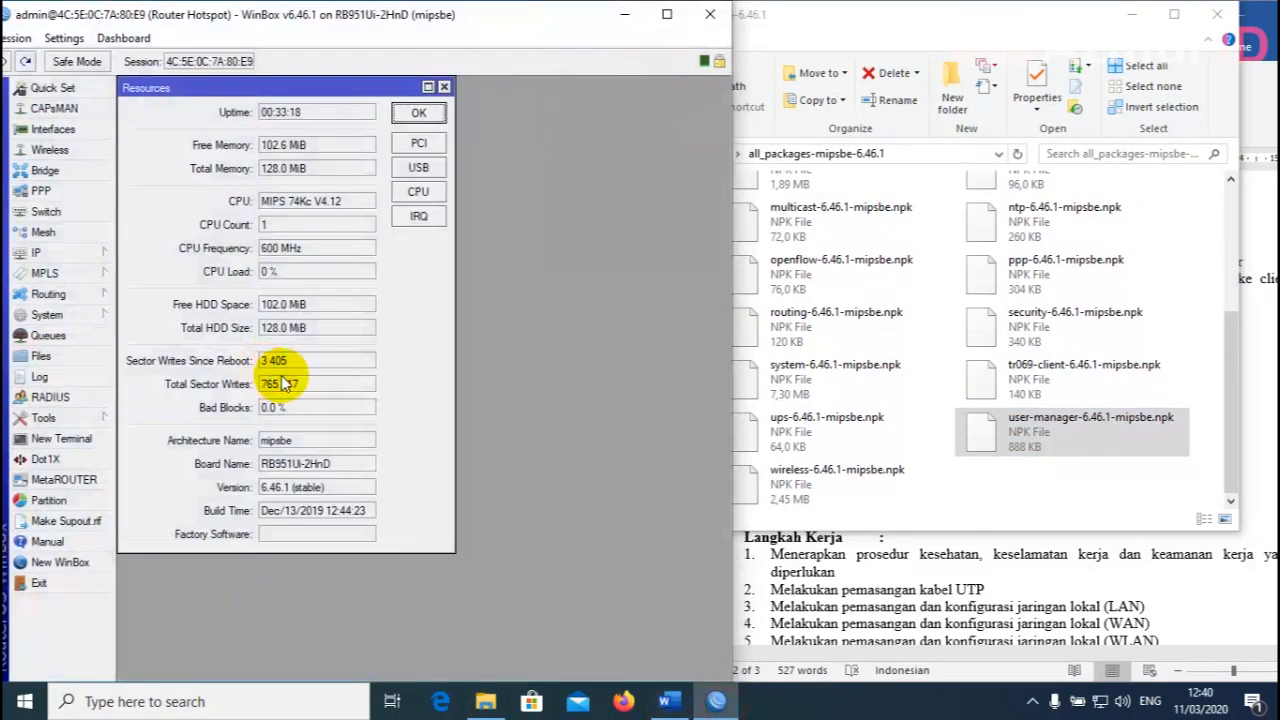
left_click(424, 113)
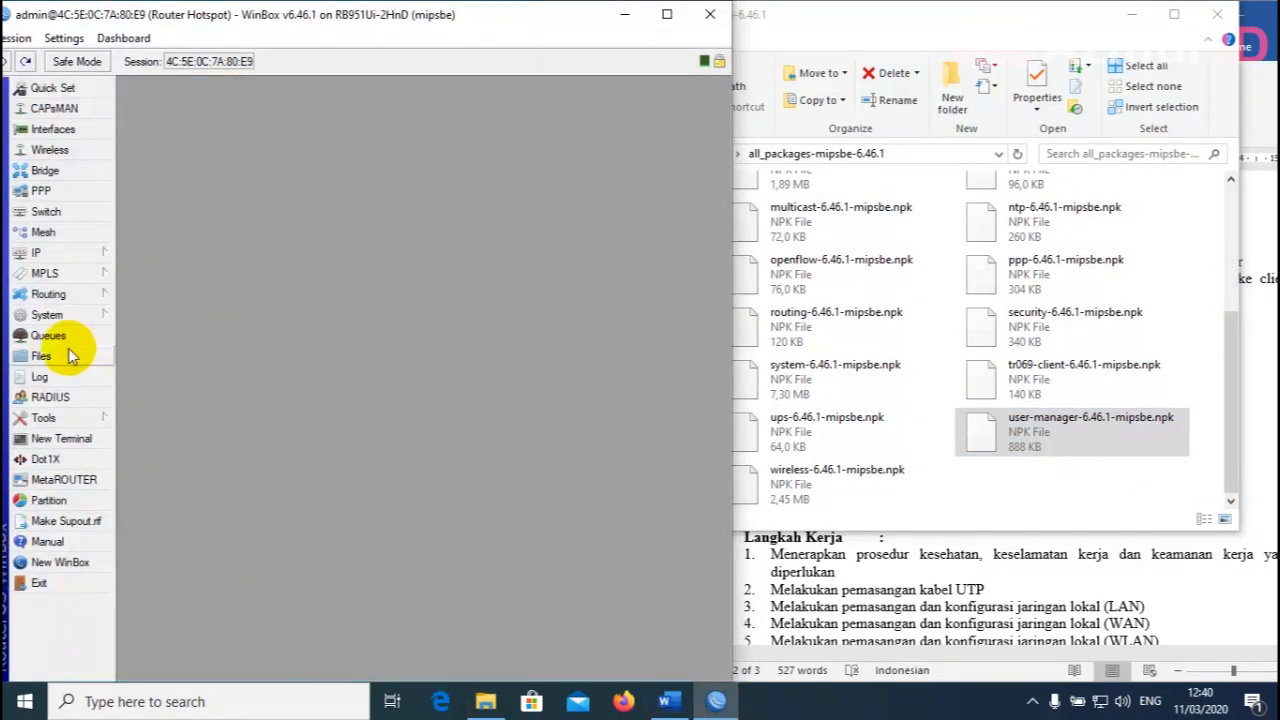
left_click(42, 355)
scroll(560, 345, "down", 3)
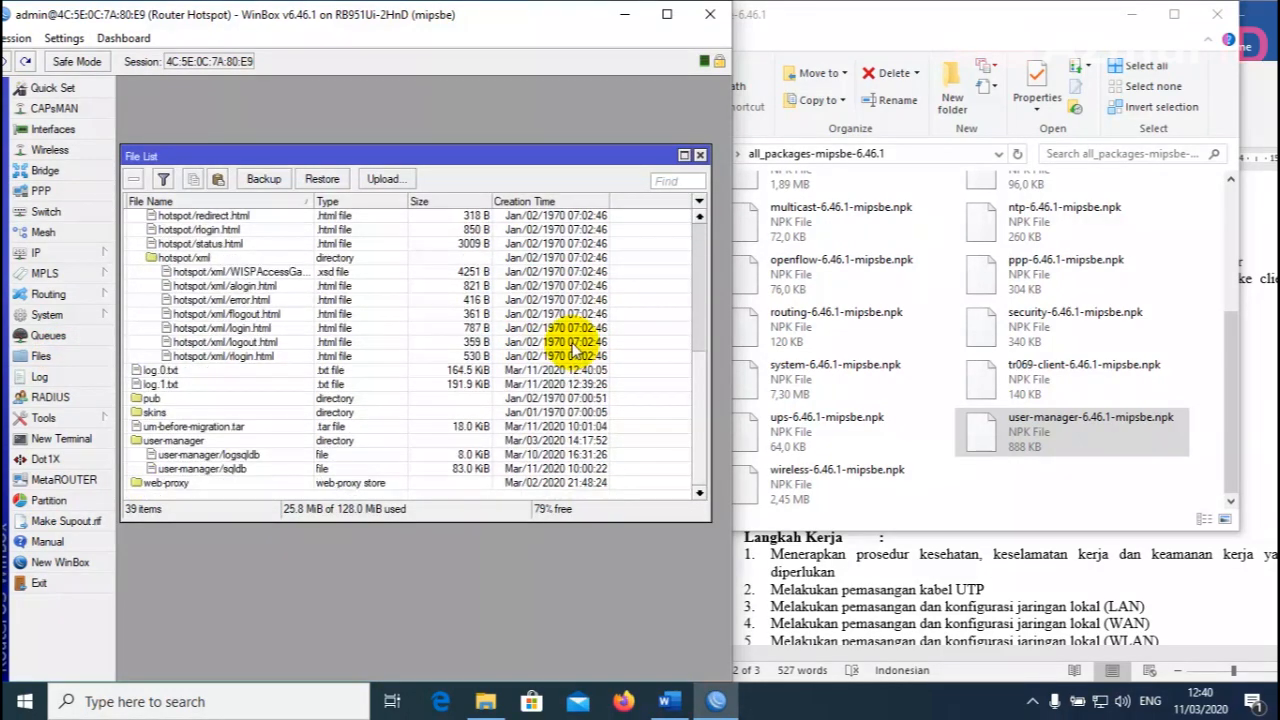
left_click(1015, 437)
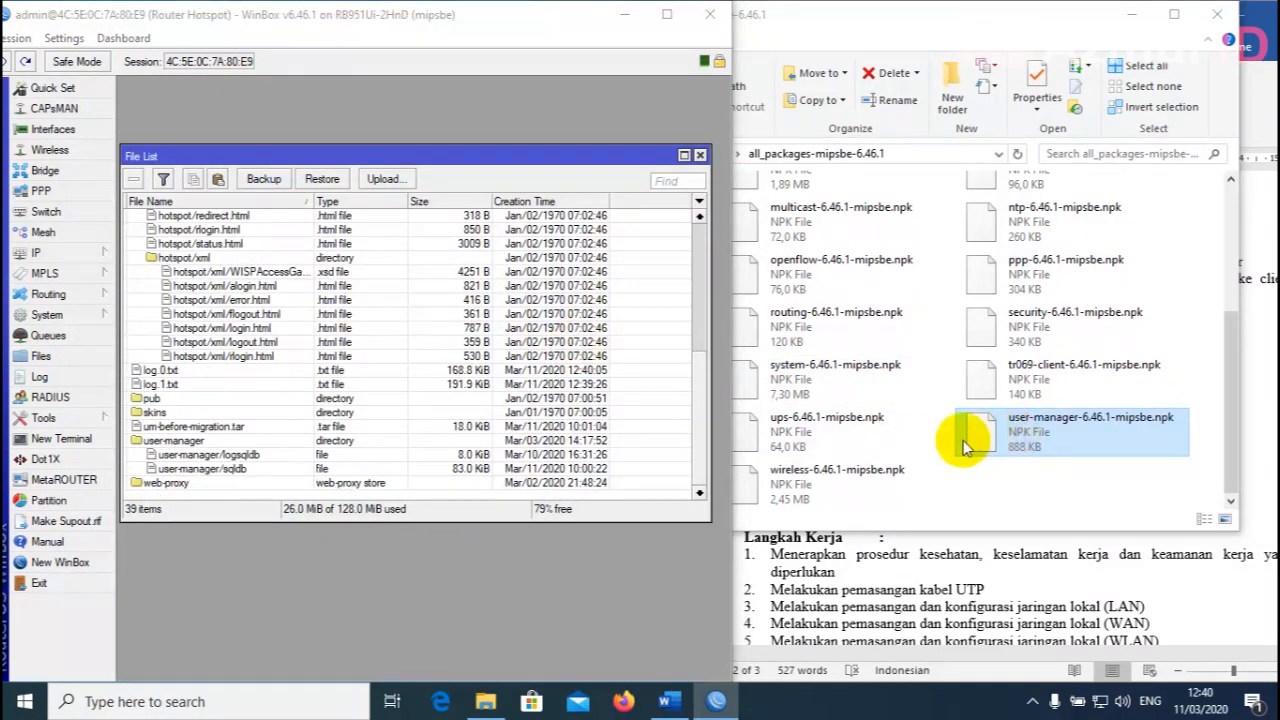
left_click_drag(963, 440, 181, 486)
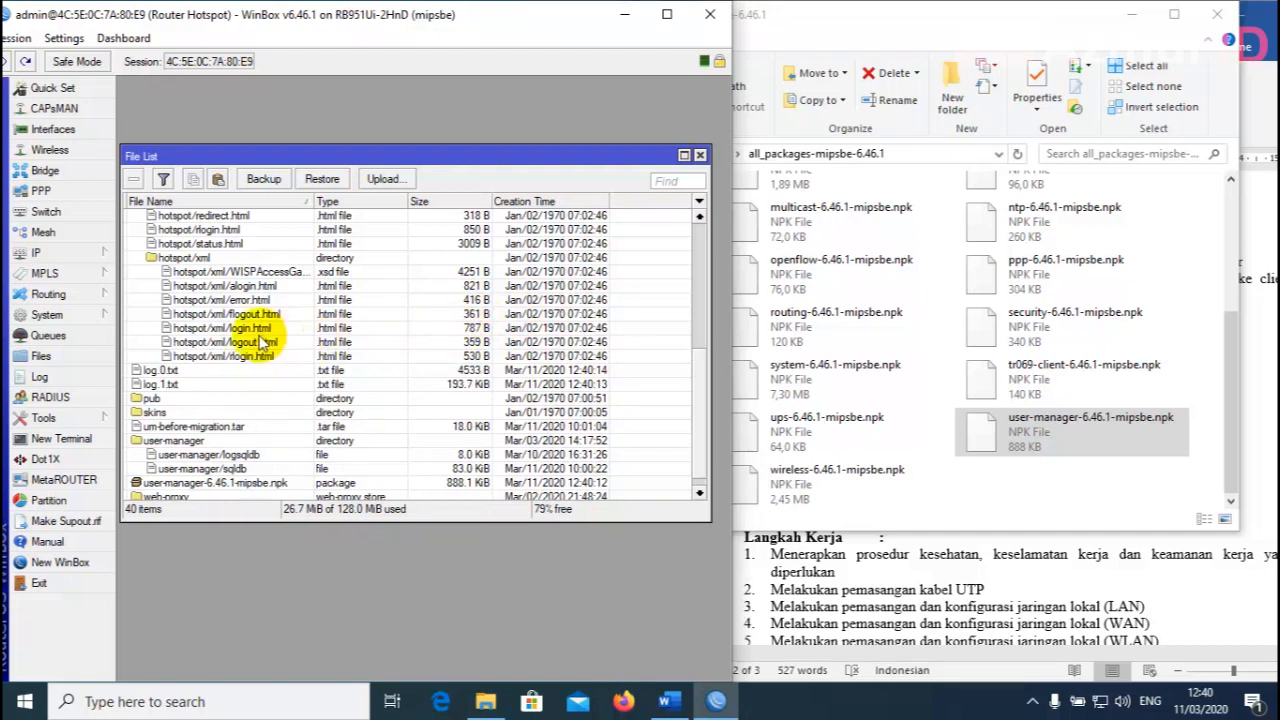
Reboot the router via System > Reboot and close the package folder window.
left_click(65, 316)
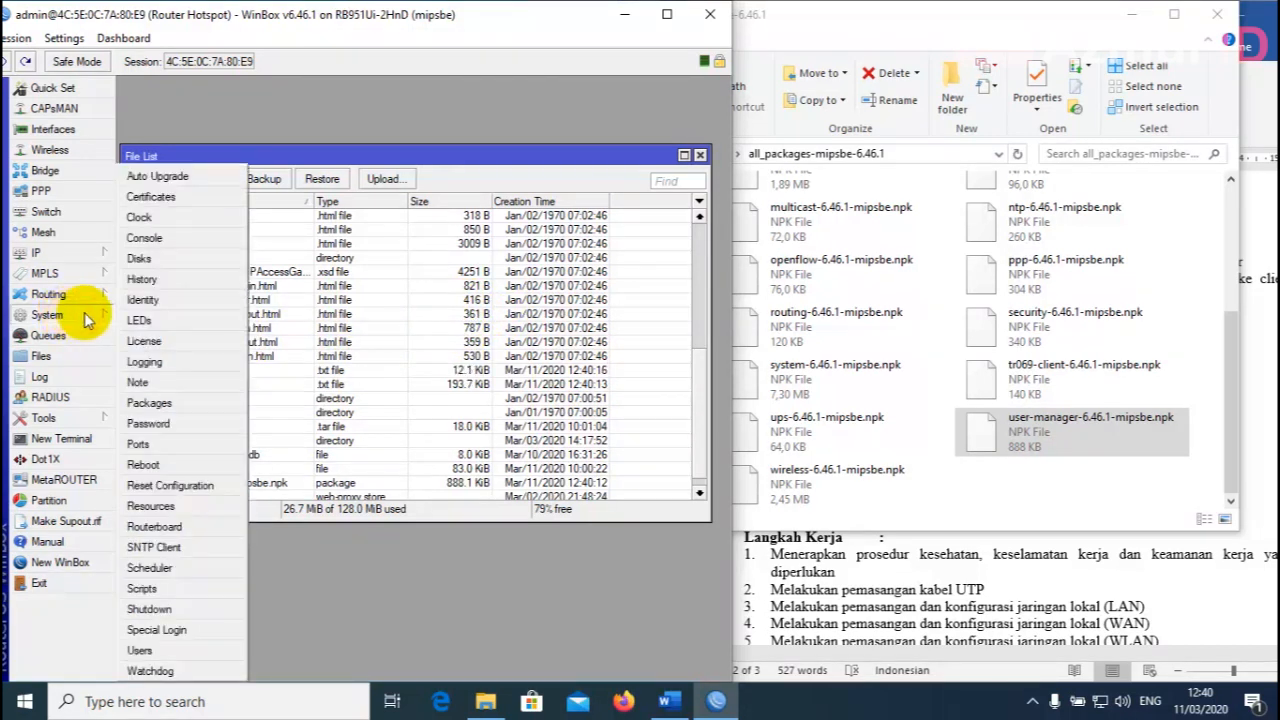
left_click(160, 463)
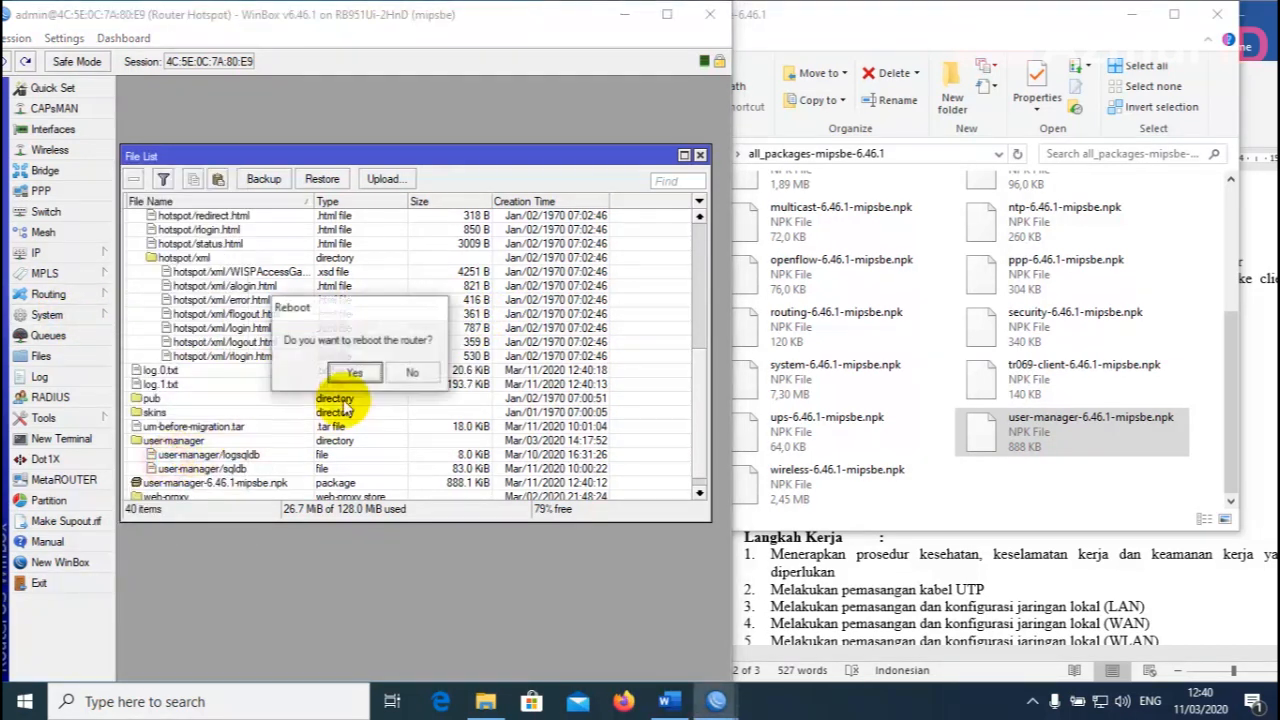
left_click(347, 374)
left_click(1224, 14)
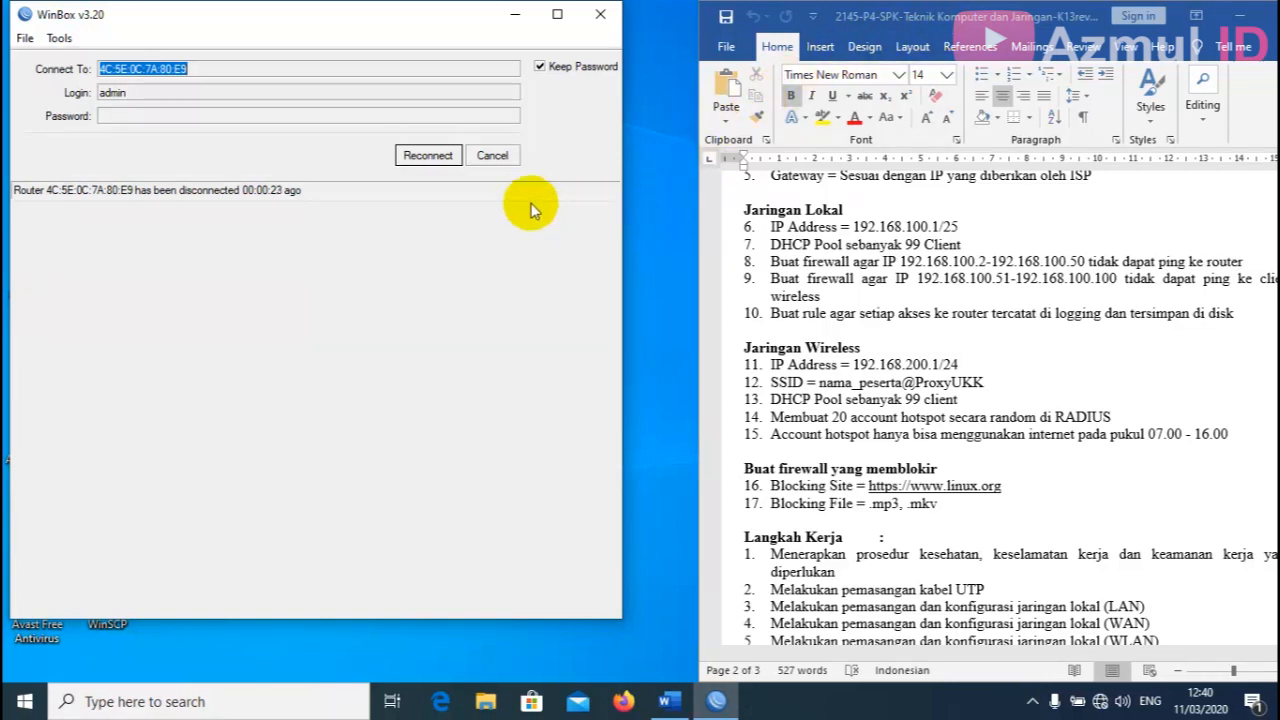
Reconnect to the router, verify user-manager in the Package List, then close the Package and File lists.
left_click(410, 158)
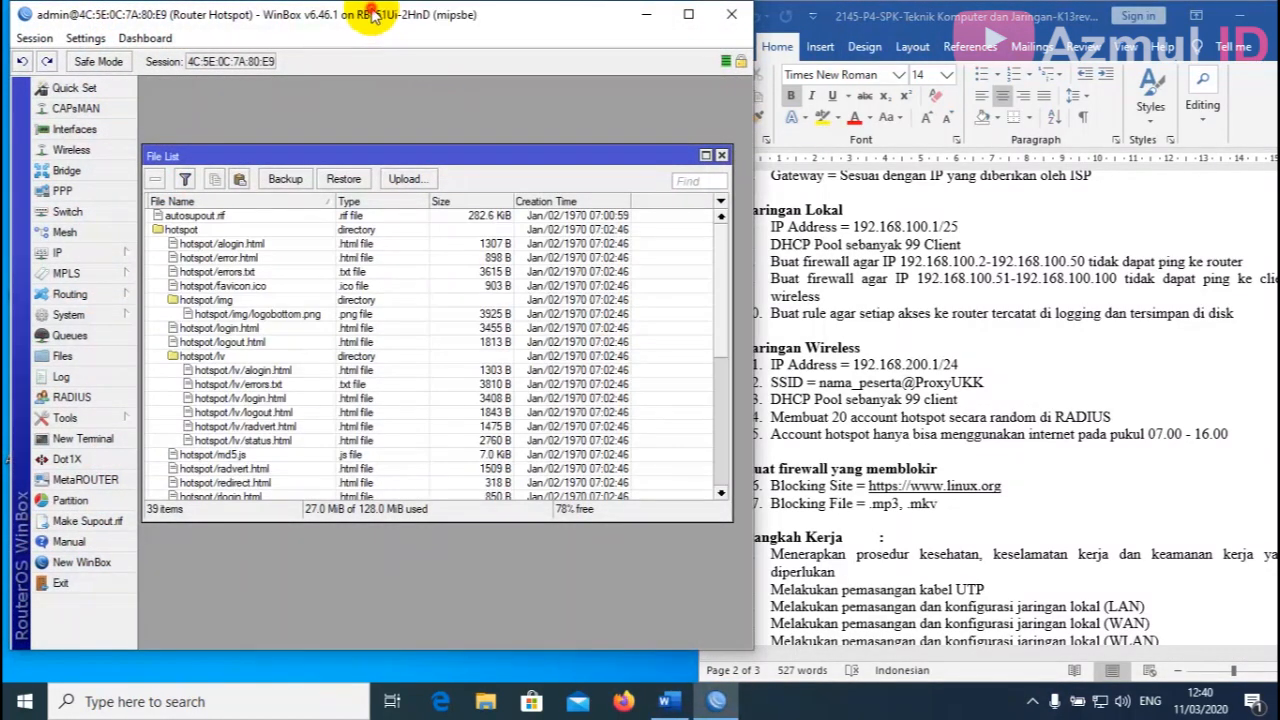
left_click_drag(371, 14, 363, 14)
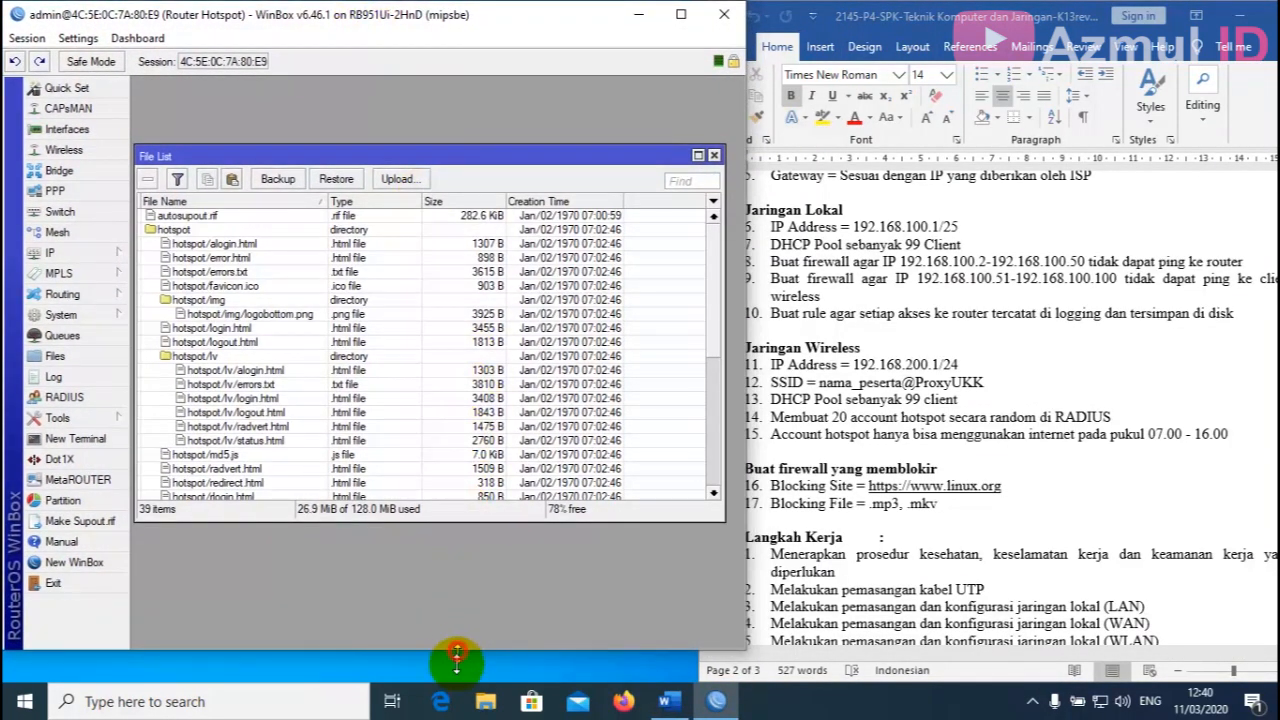
left_click_drag(456, 660, 456, 686)
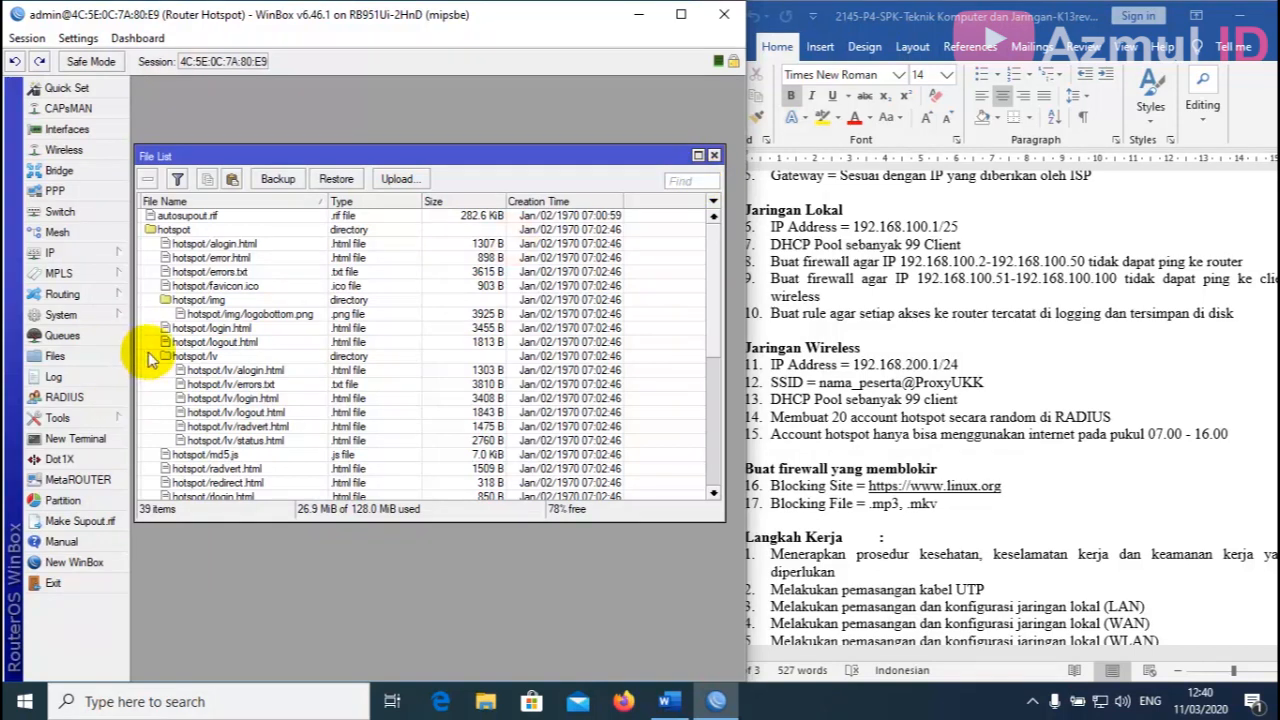
left_click(86, 318)
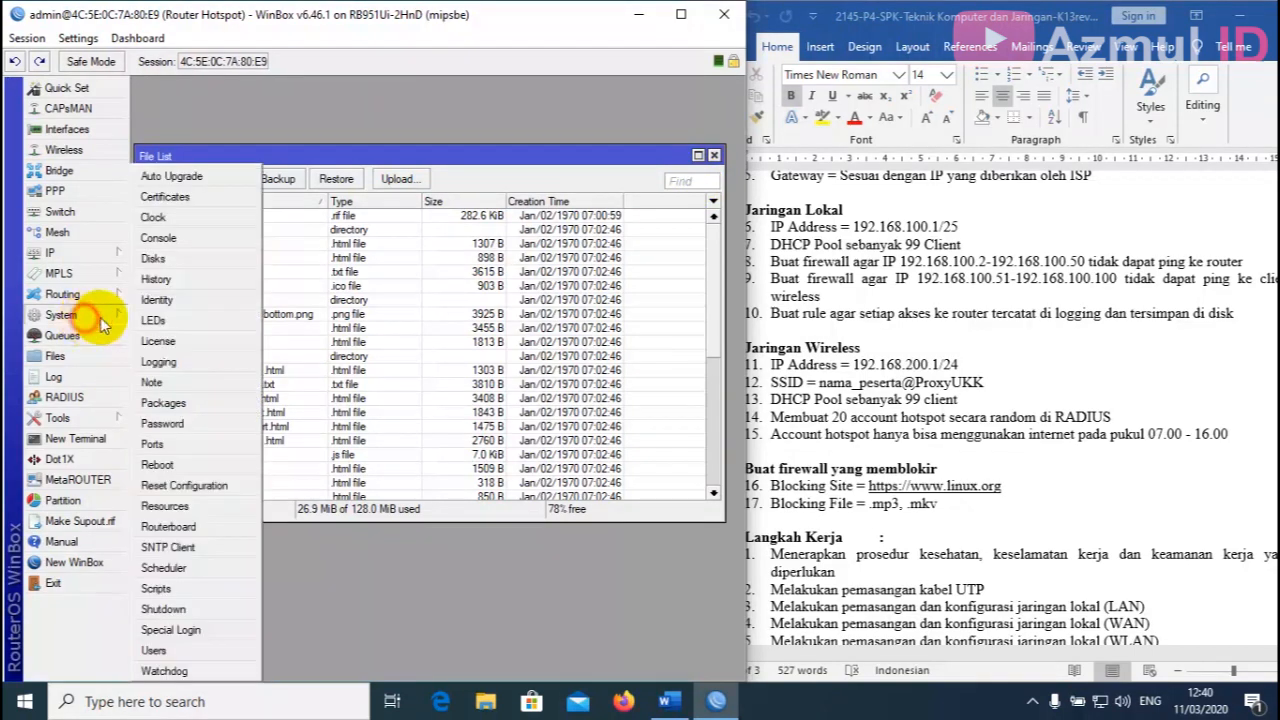
left_click(165, 403)
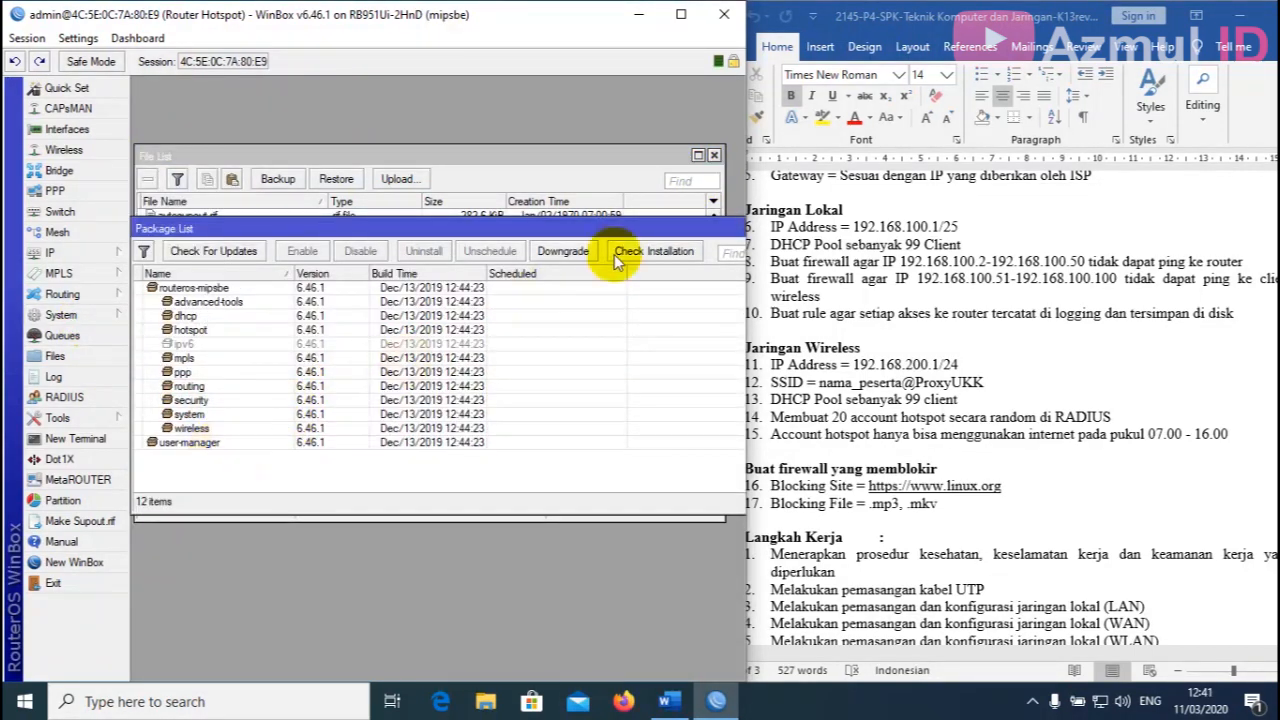
left_click_drag(663, 230, 521, 234)
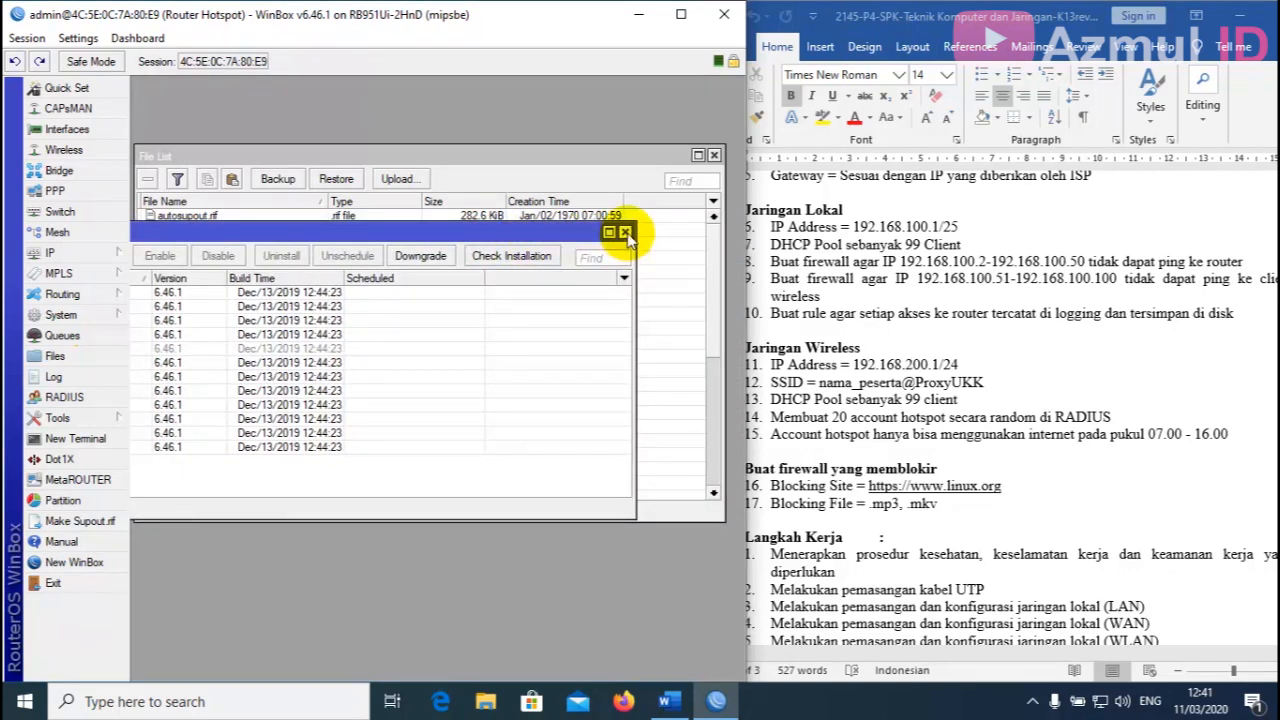
left_click(625, 232)
left_click(714, 155)
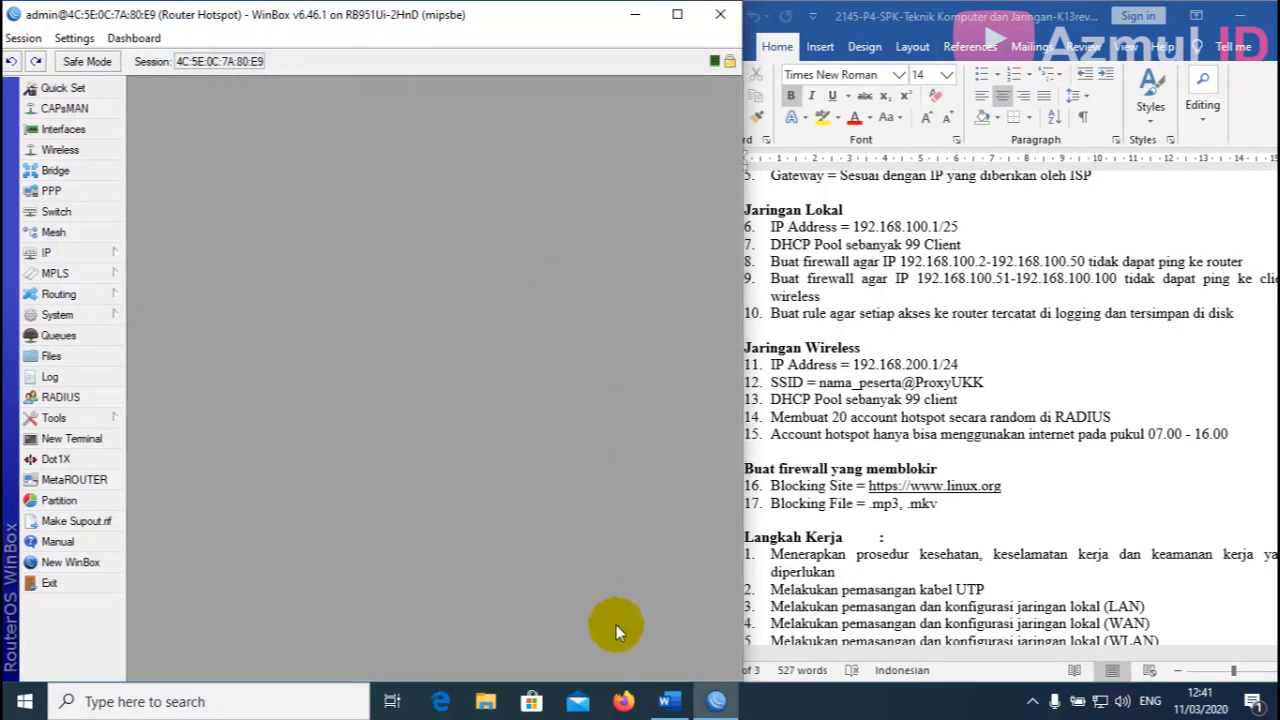
left_click(623, 701)
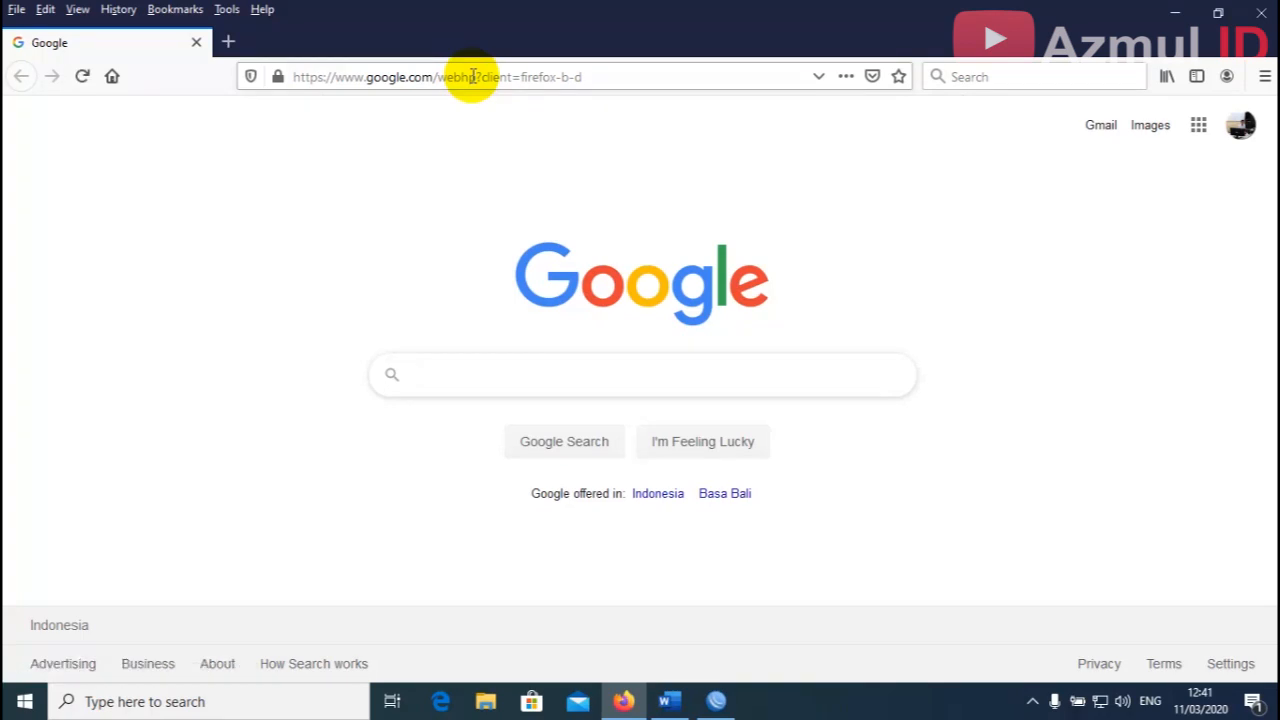
Log in to User Manager at 192.168.100.1/userman and start adding an entry under Routers.
left_click(473, 77)
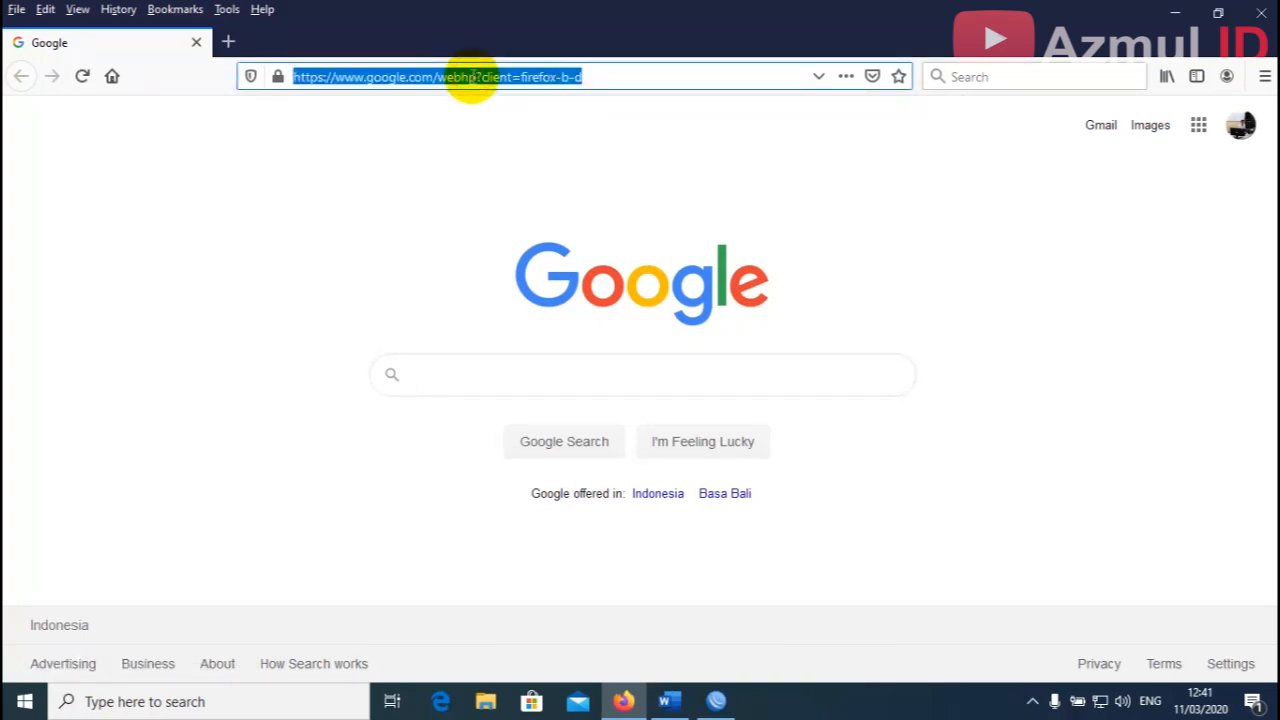
type("192.168.")
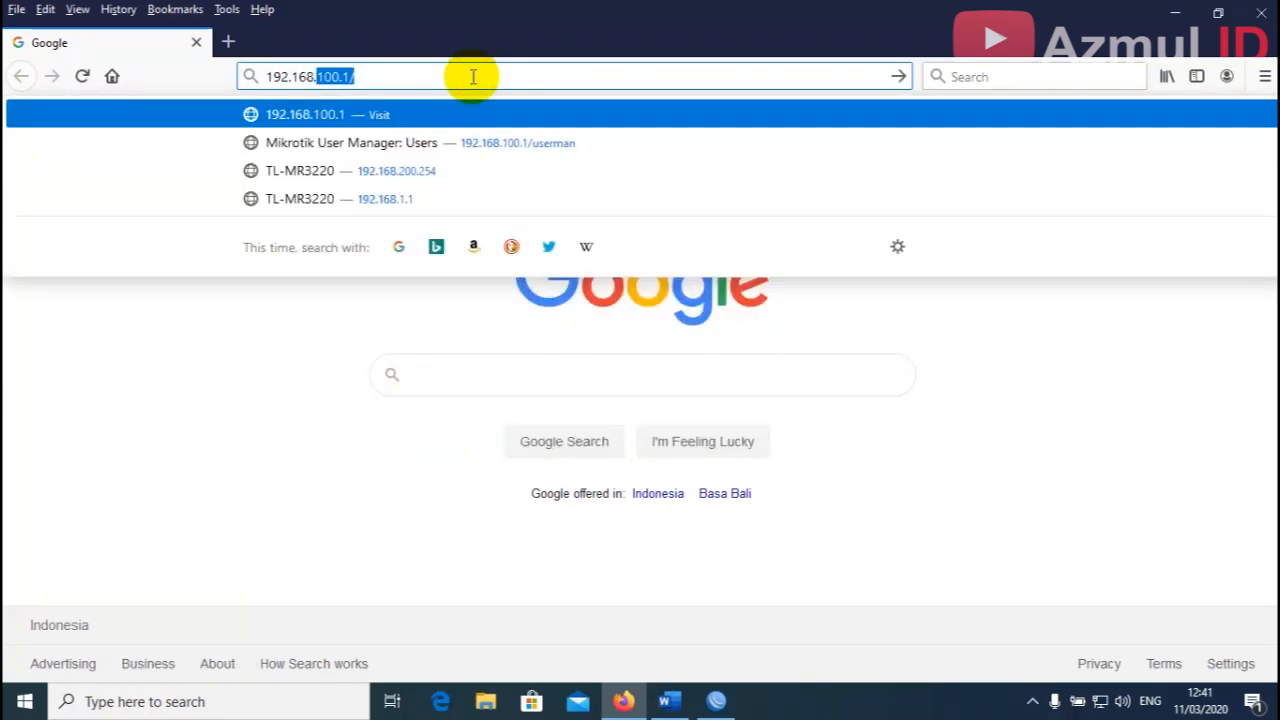
type("100.1/")
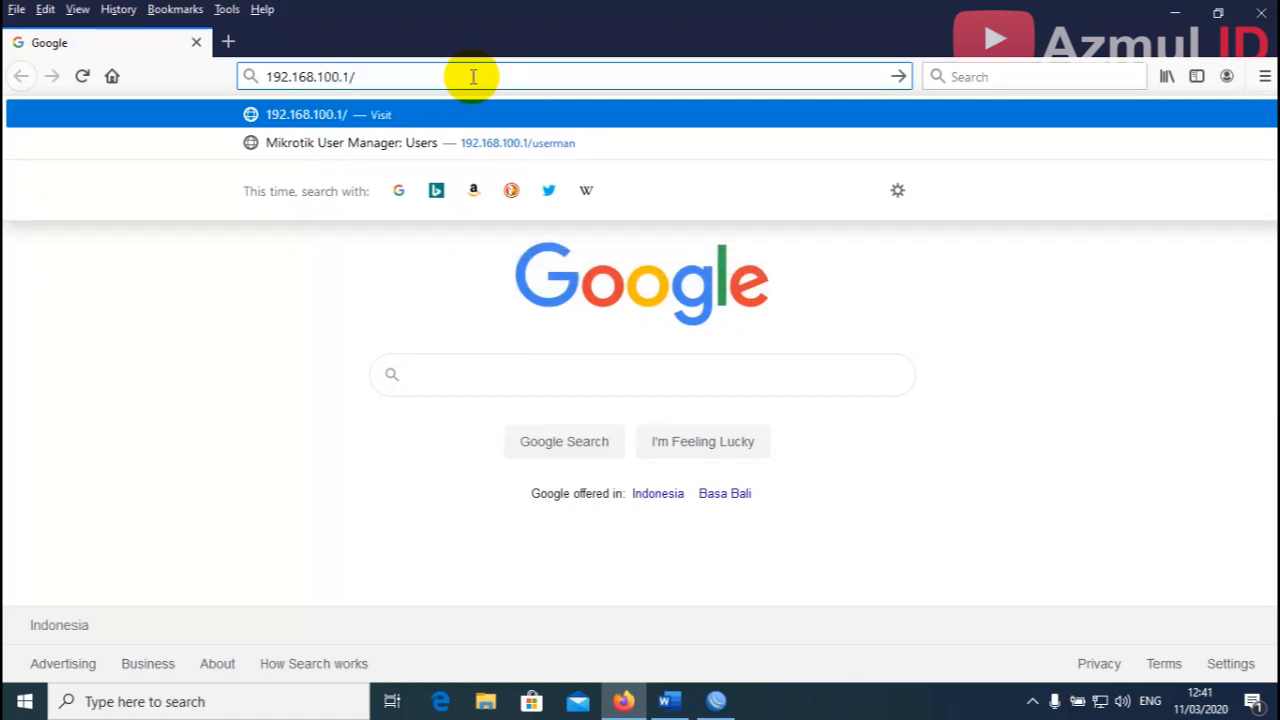
type("userman")
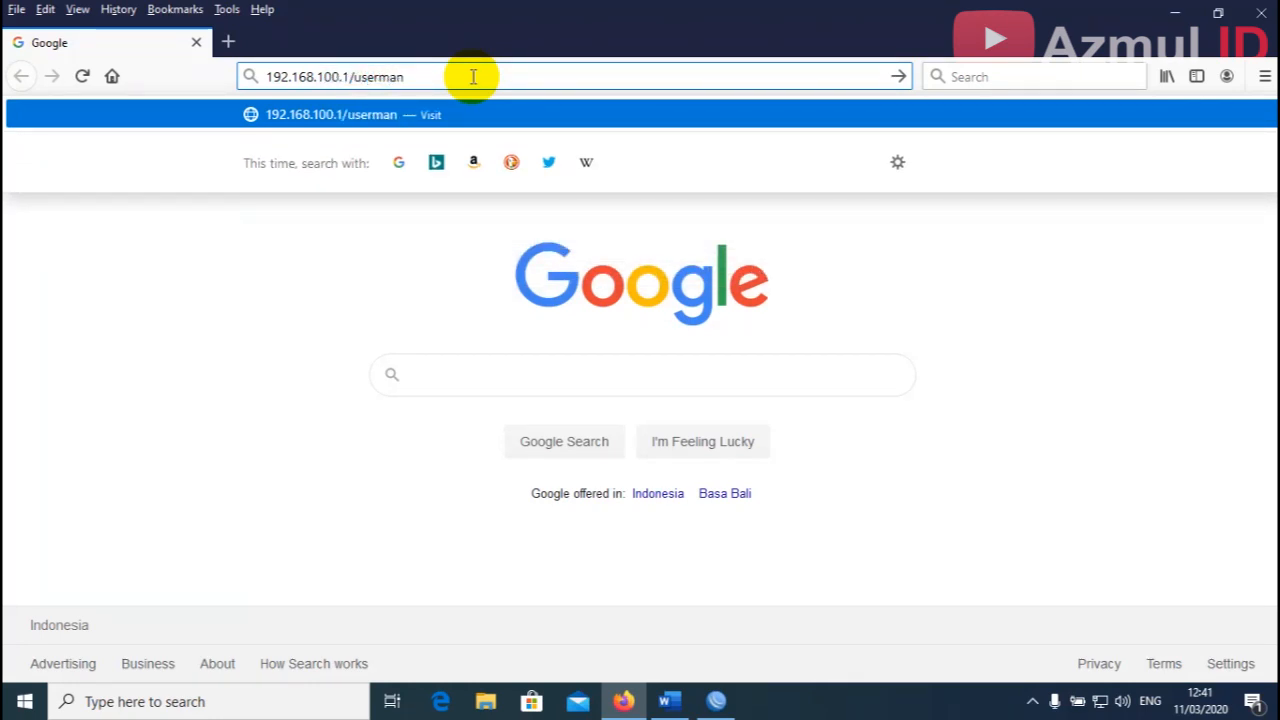
key("Return")
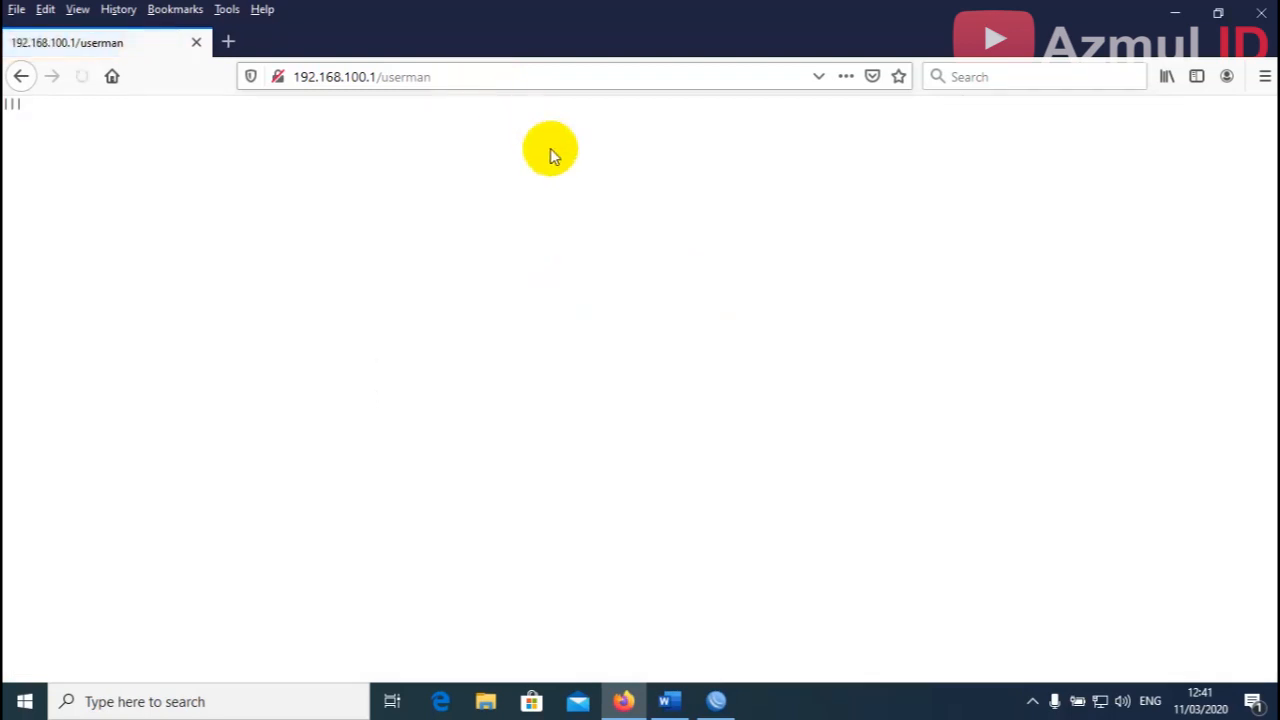
left_click(632, 342)
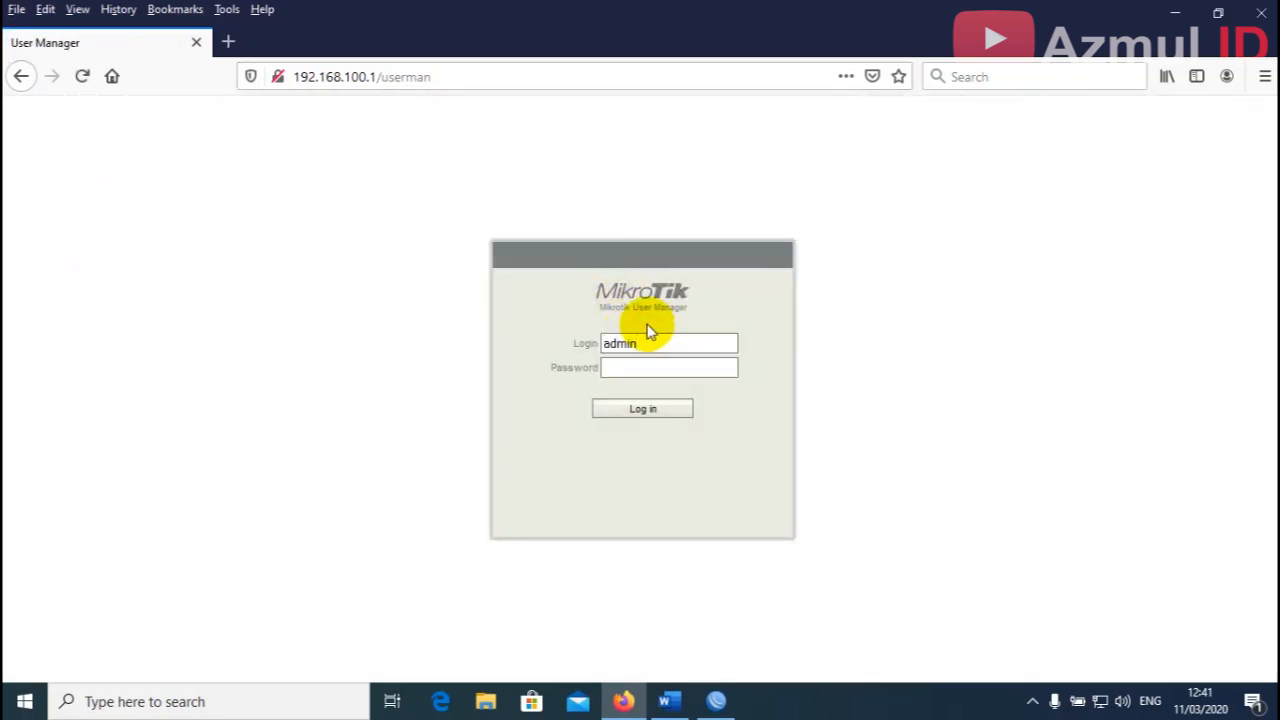
left_click(622, 409)
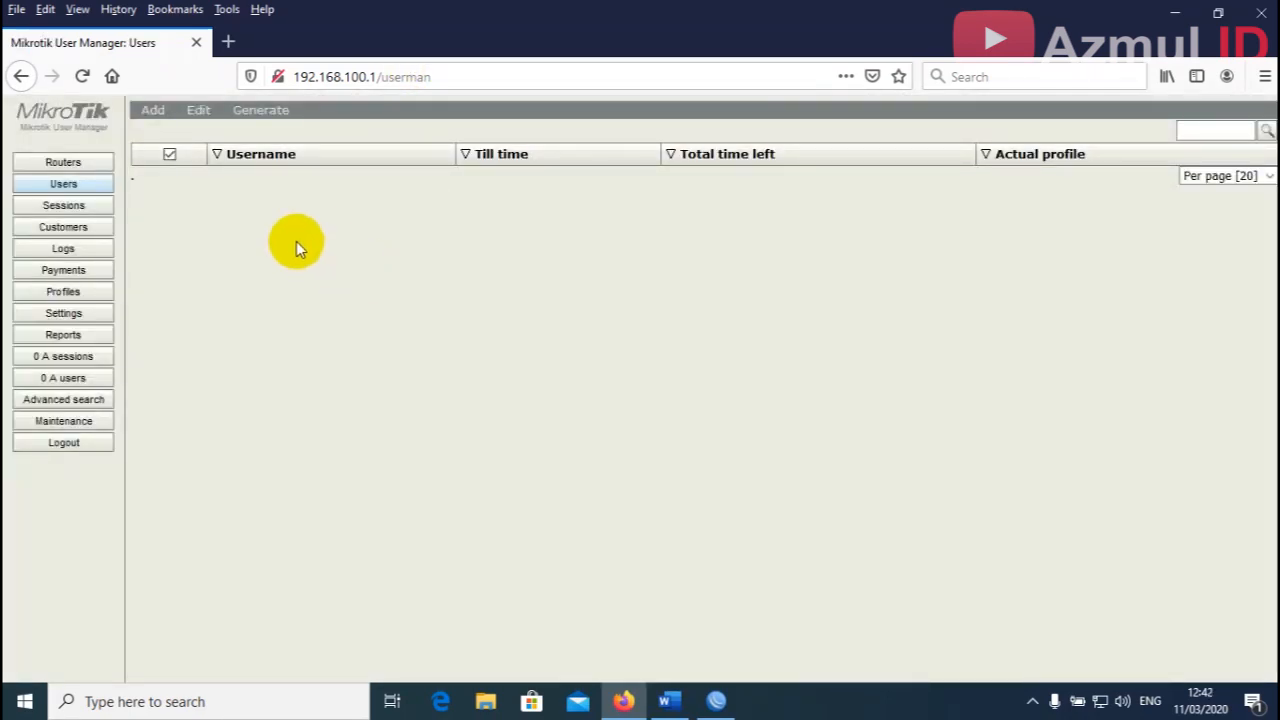
left_click(88, 164)
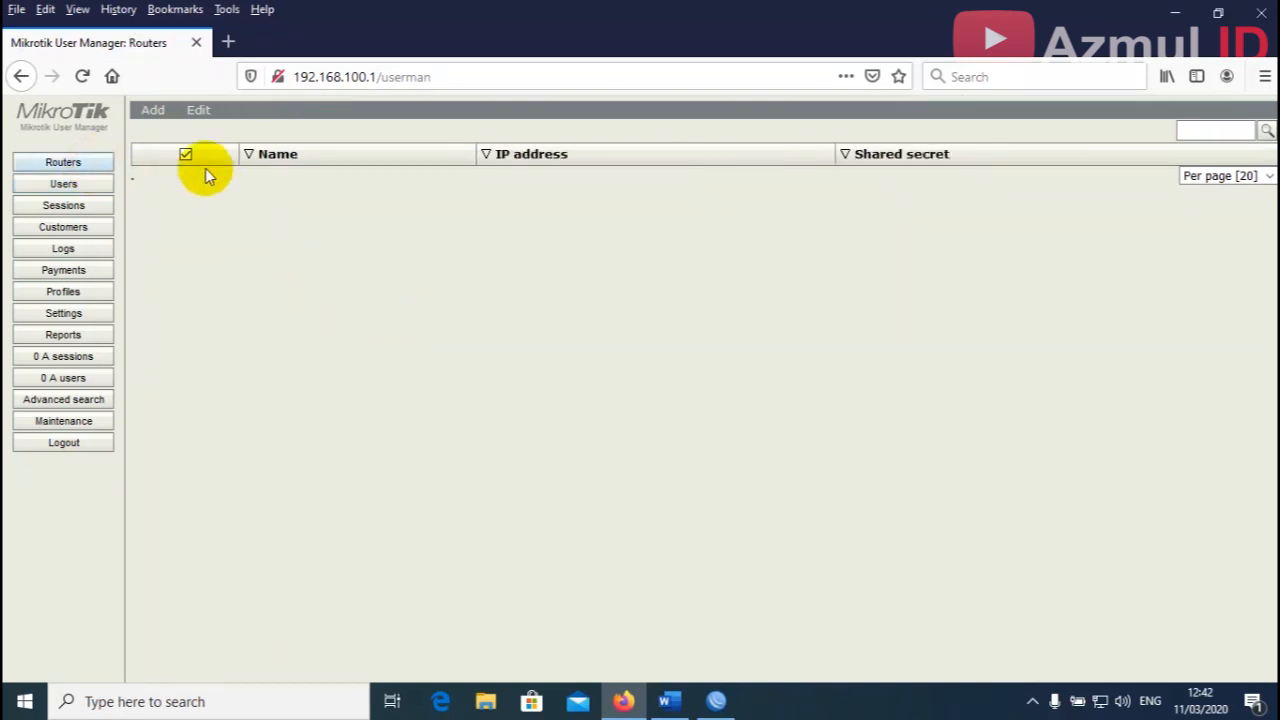
left_click(153, 119)
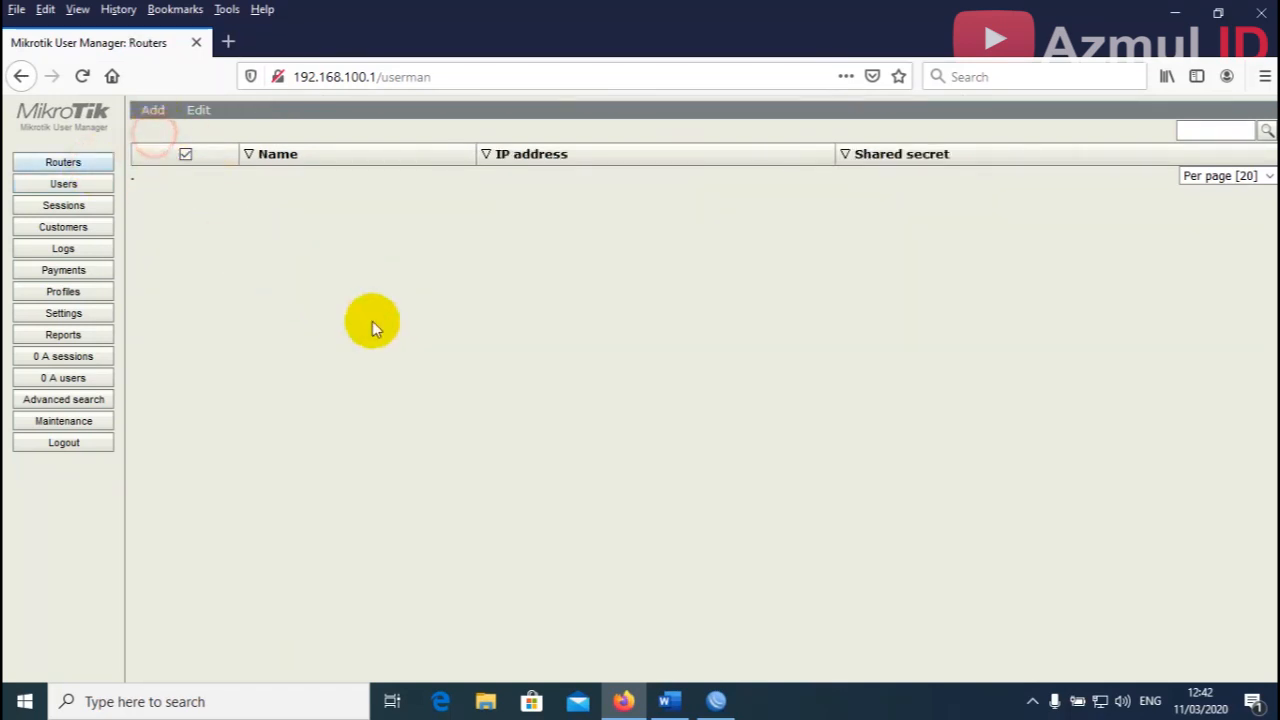
Replace the router entry's 0.0.0.0 IP address with 127.0.0.1.
left_click_drag(609, 217, 600, 203)
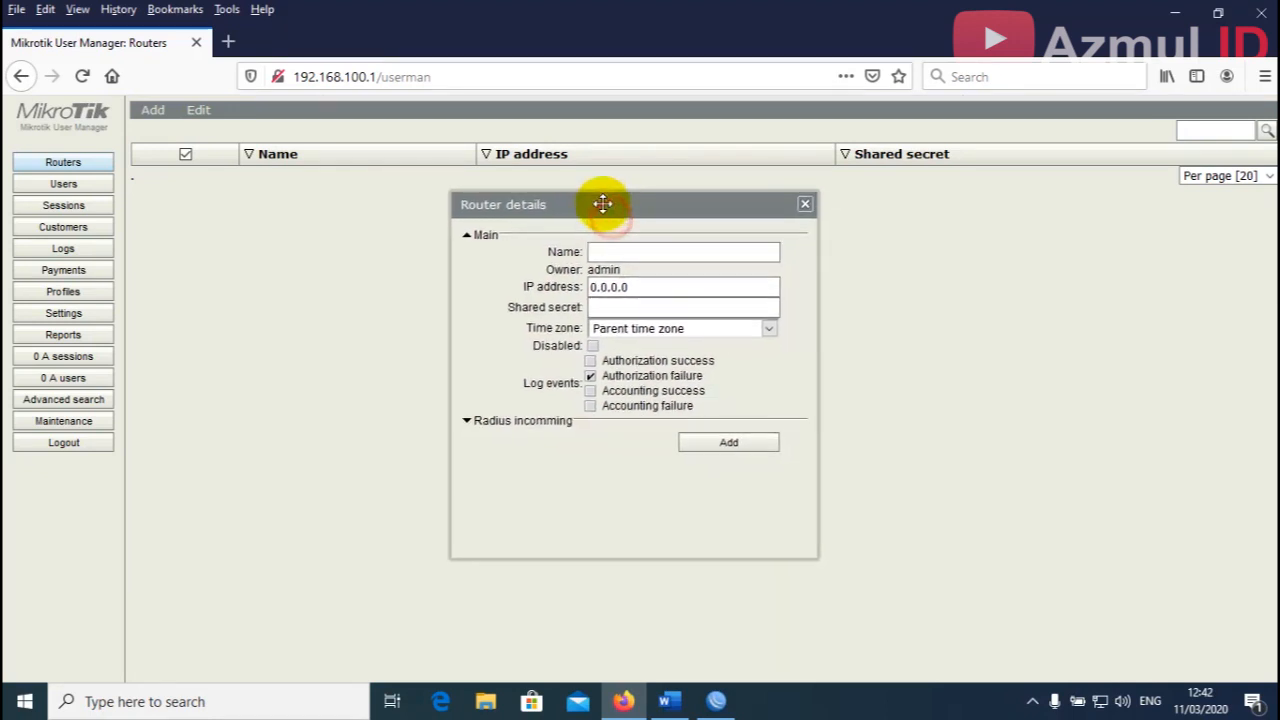
left_click(619, 250)
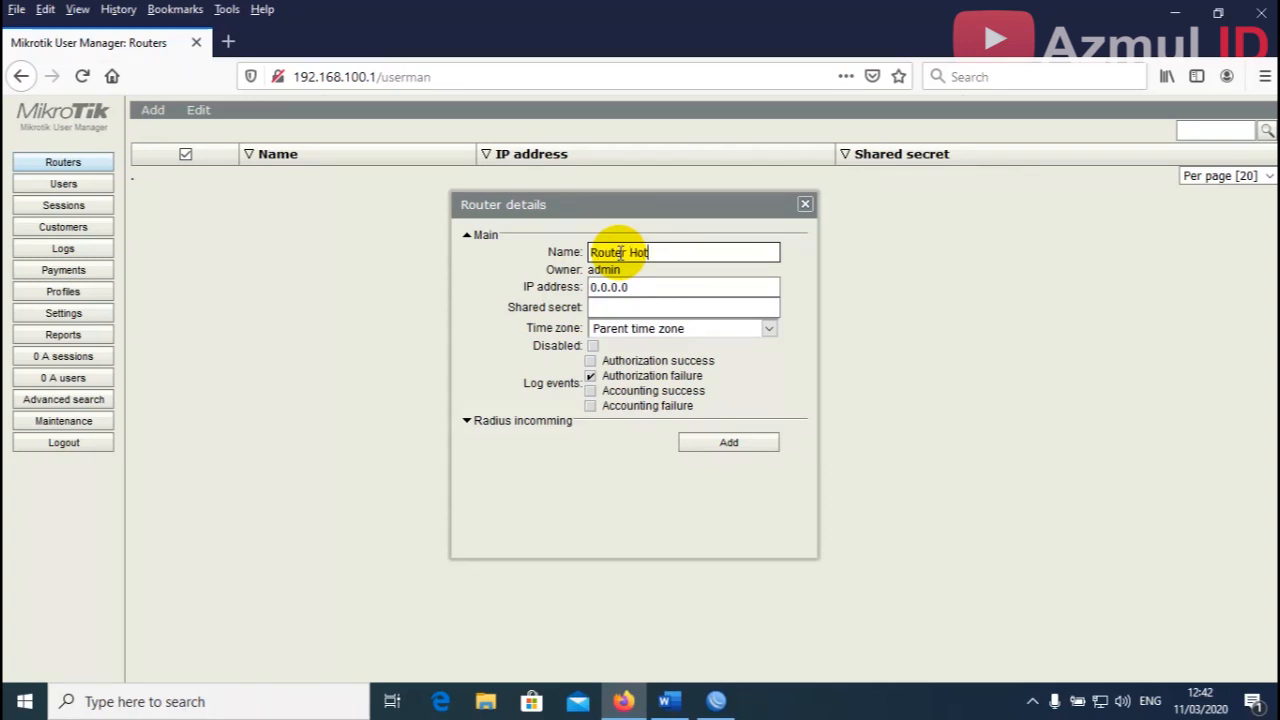
left_click(633, 288)
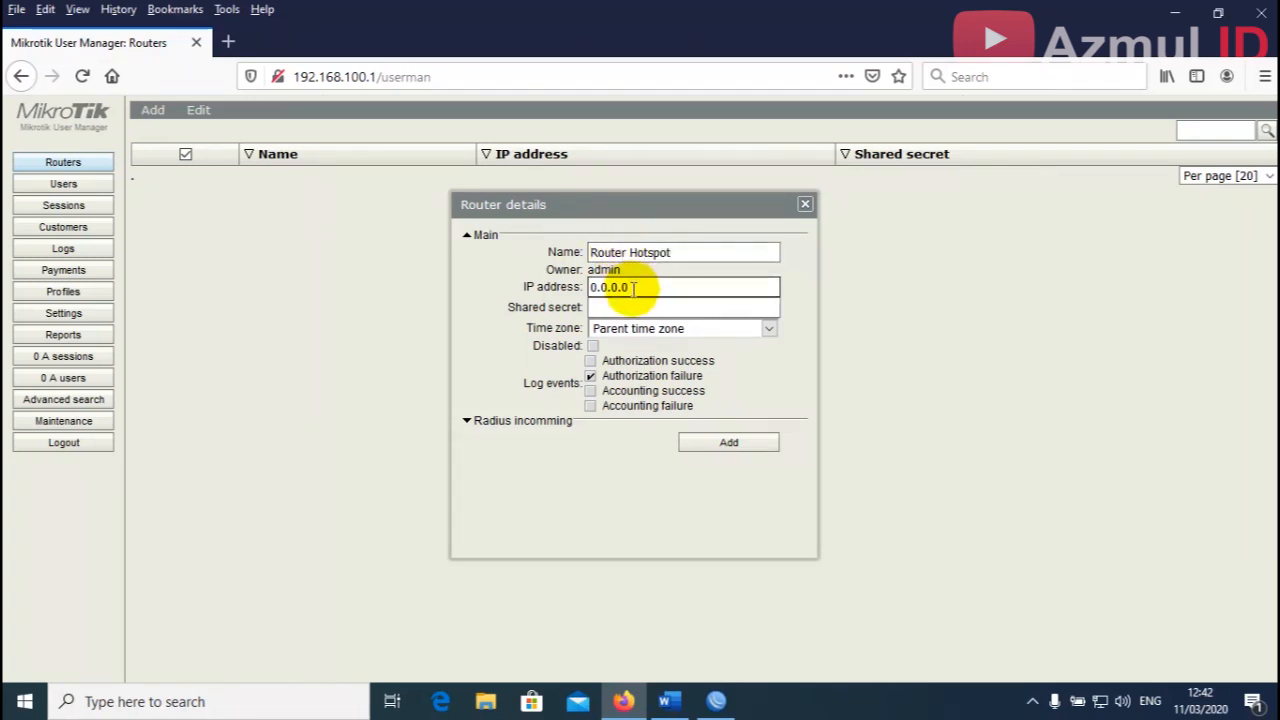
double_click(633, 288)
left_click_drag(631, 288, 518, 288)
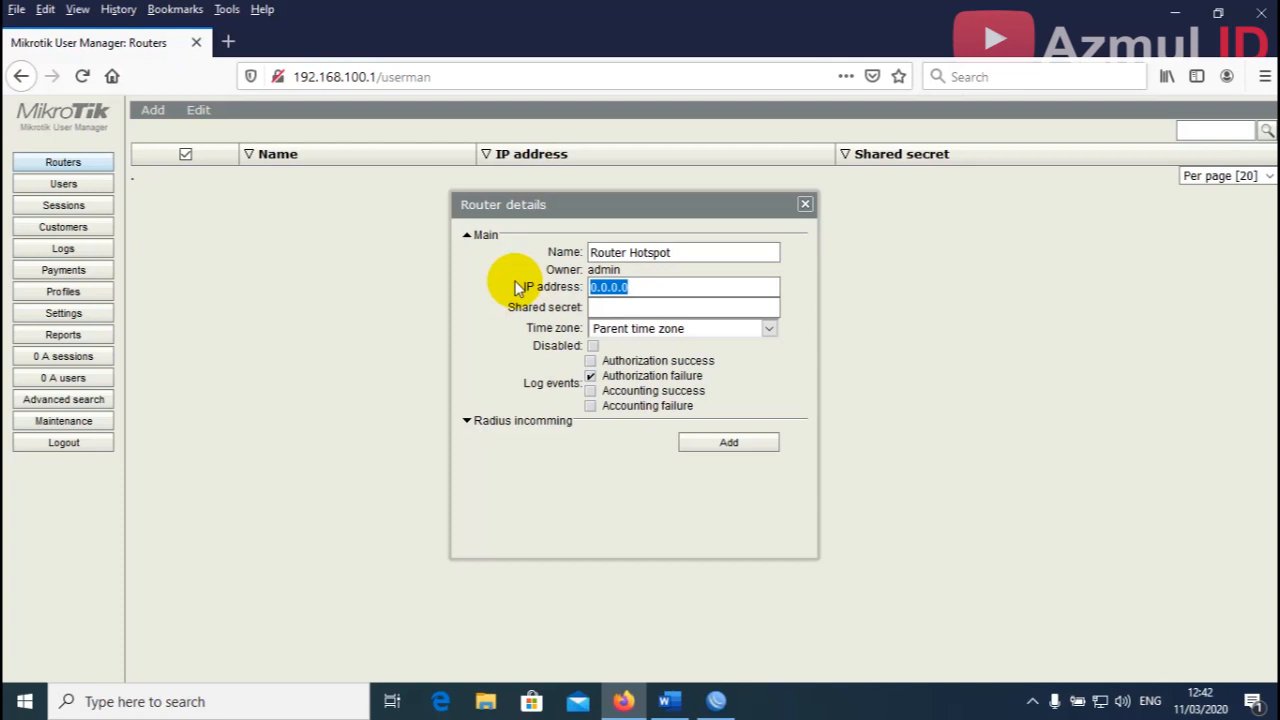
type("127.")
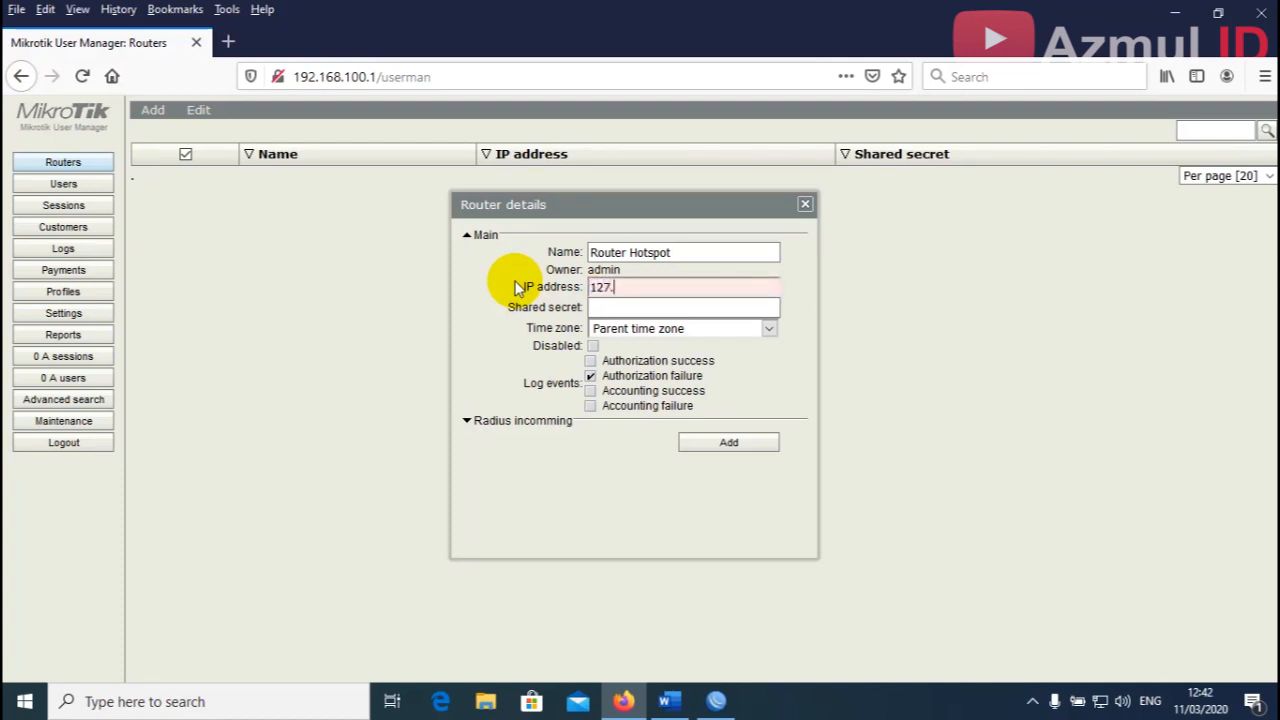
type("0.0.1")
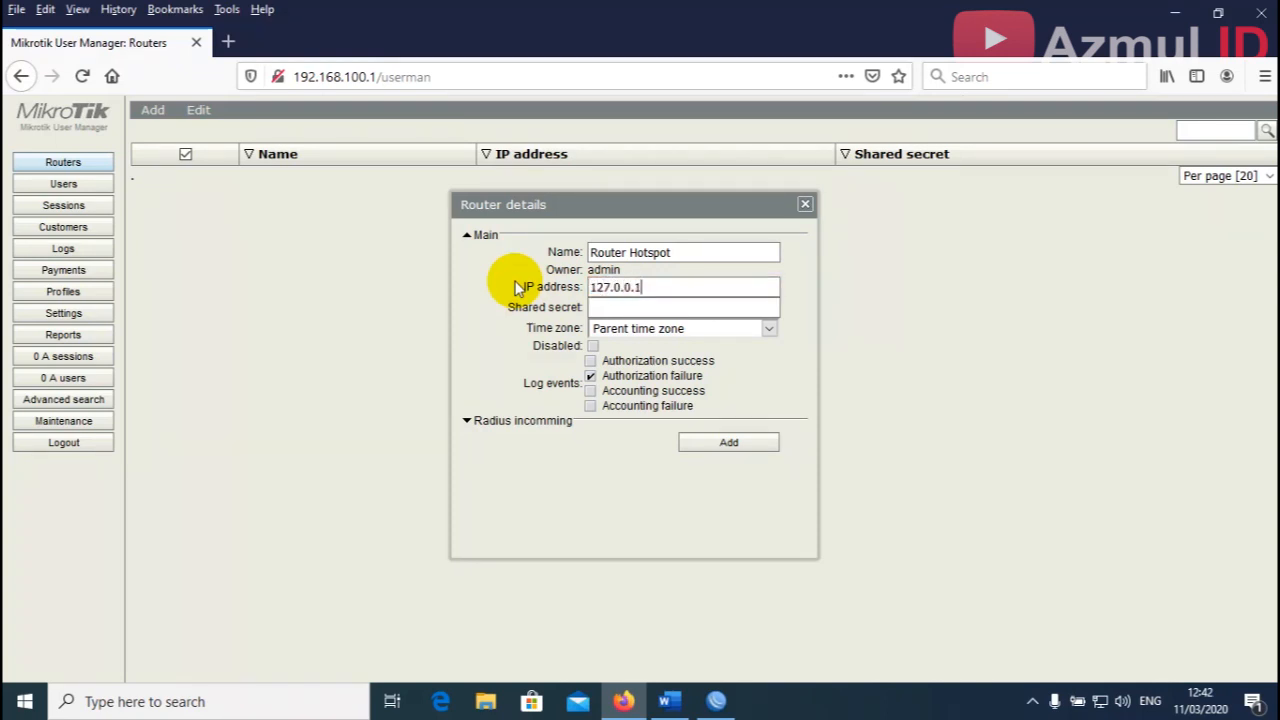
left_click(590, 307)
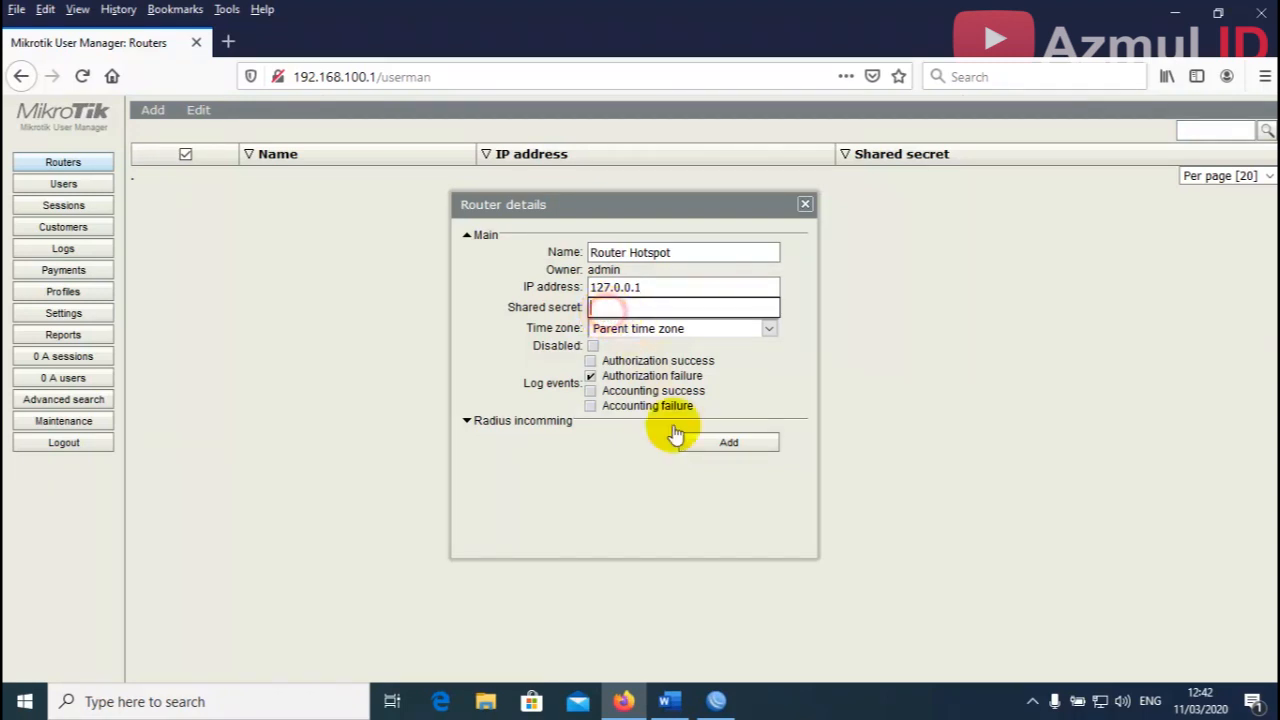
left_click(716, 700)
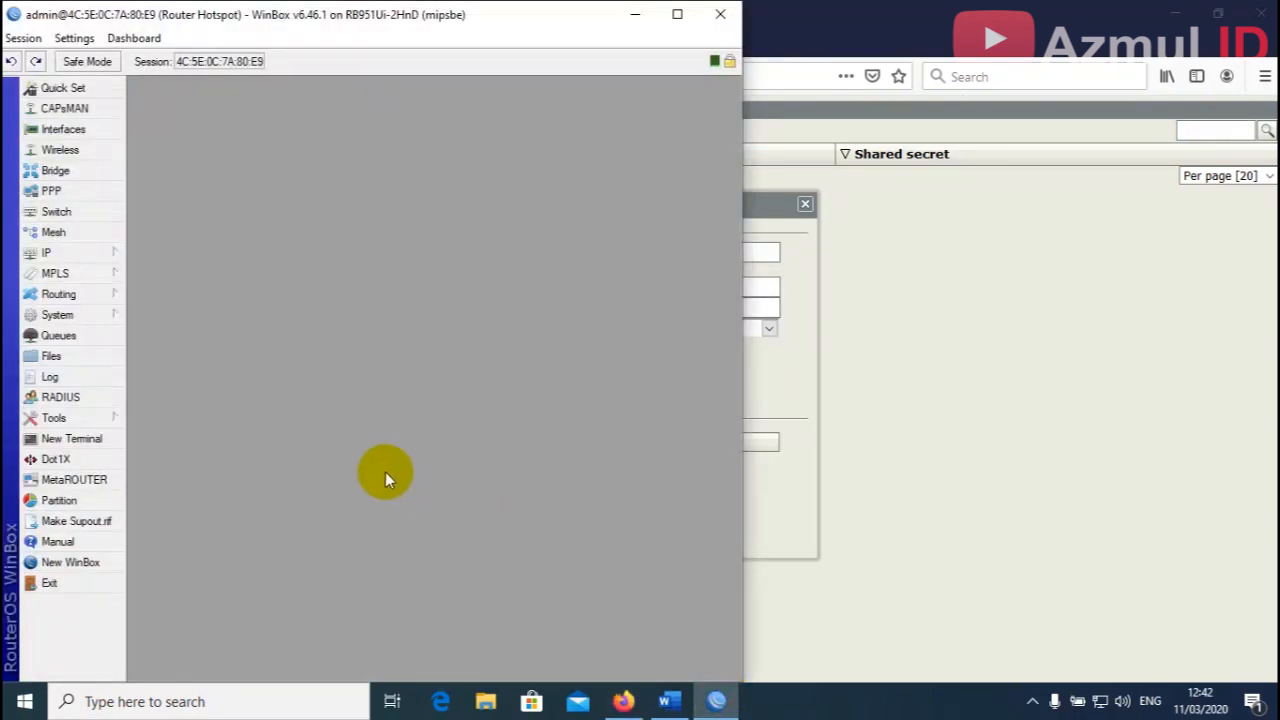
Copy the hotspot RADIUS server's secret into User Manager's router Shared secret field.
left_click(60, 397)
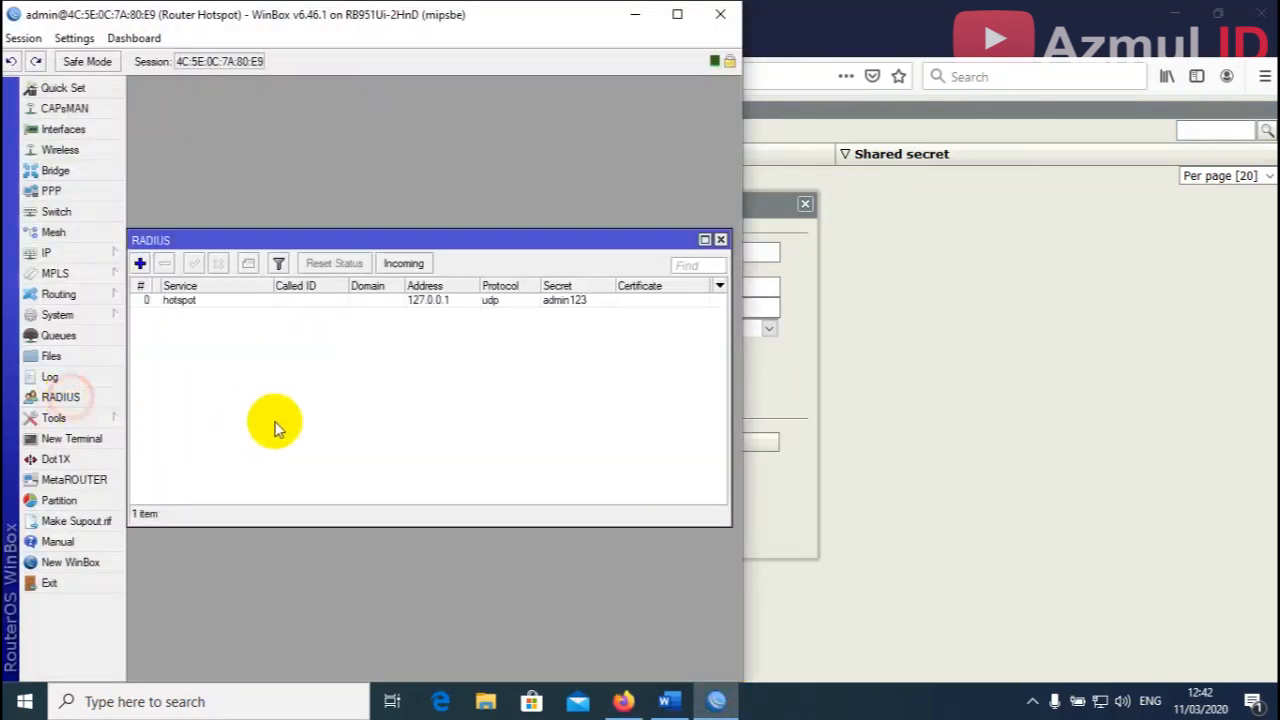
double_click(194, 302)
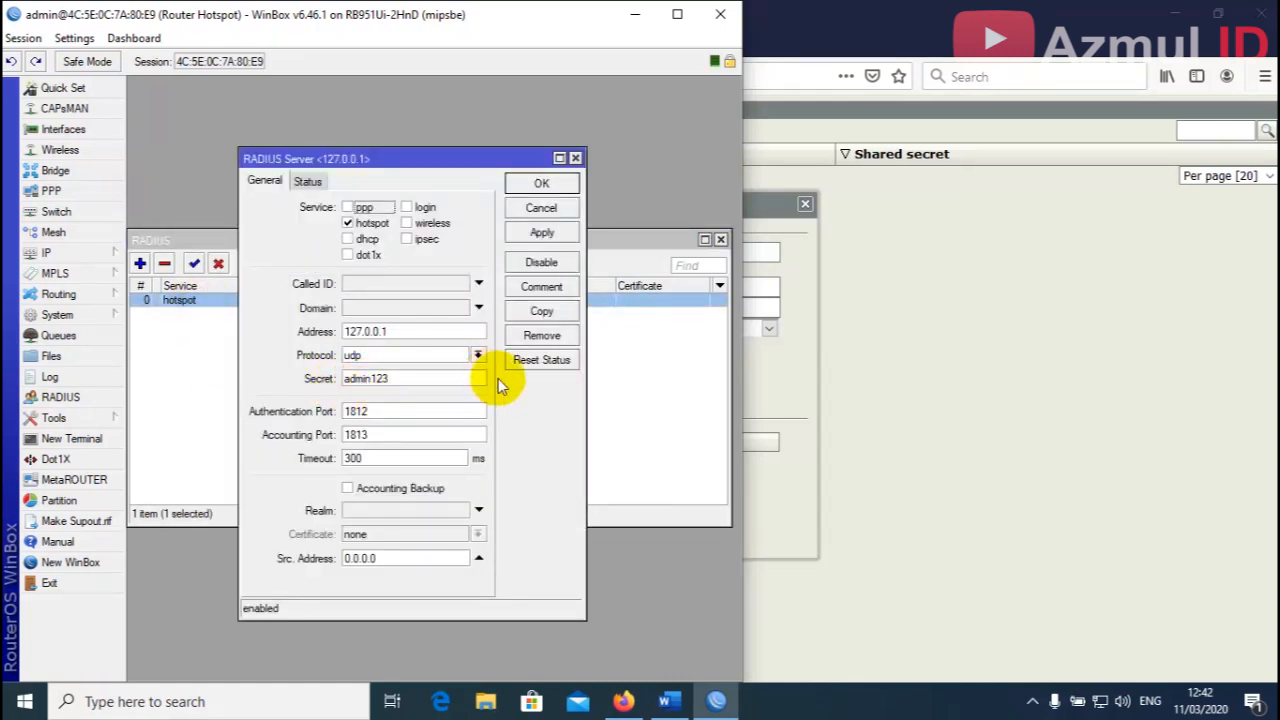
left_click(762, 334)
left_click(720, 309)
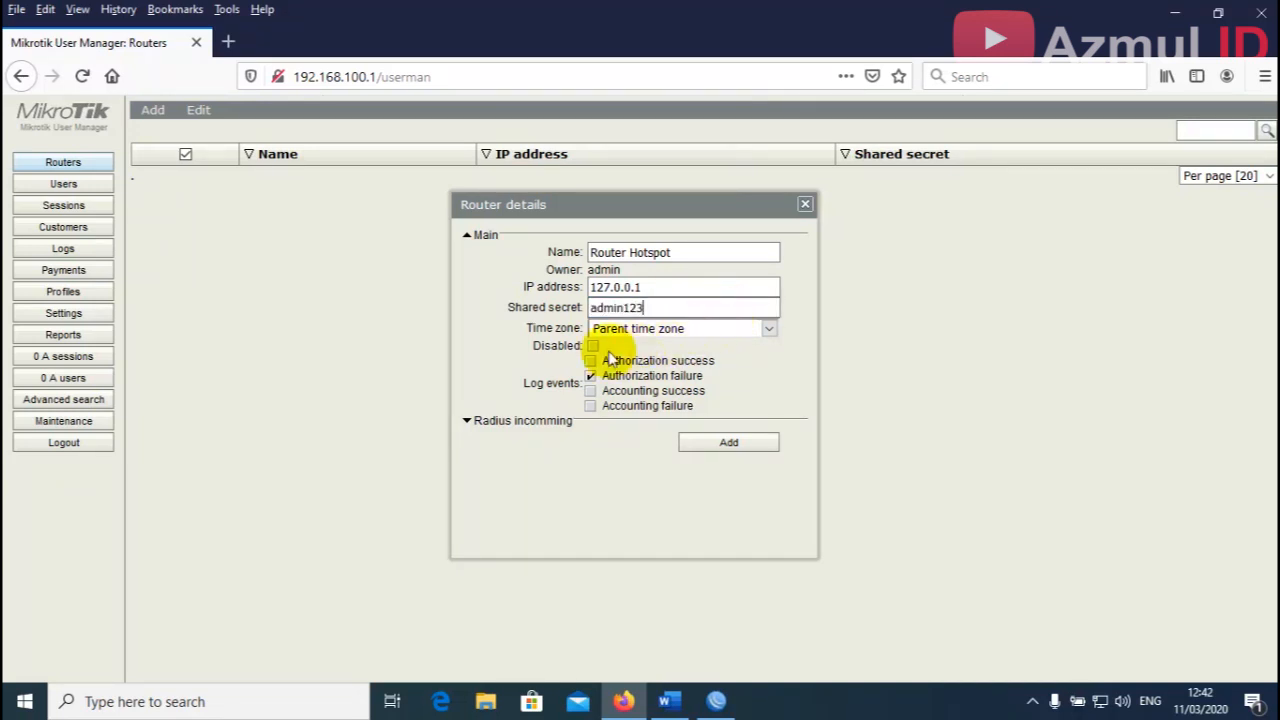
Close the RADIUS windows and check the router's time zone in System > Clock.
left_click(716, 701)
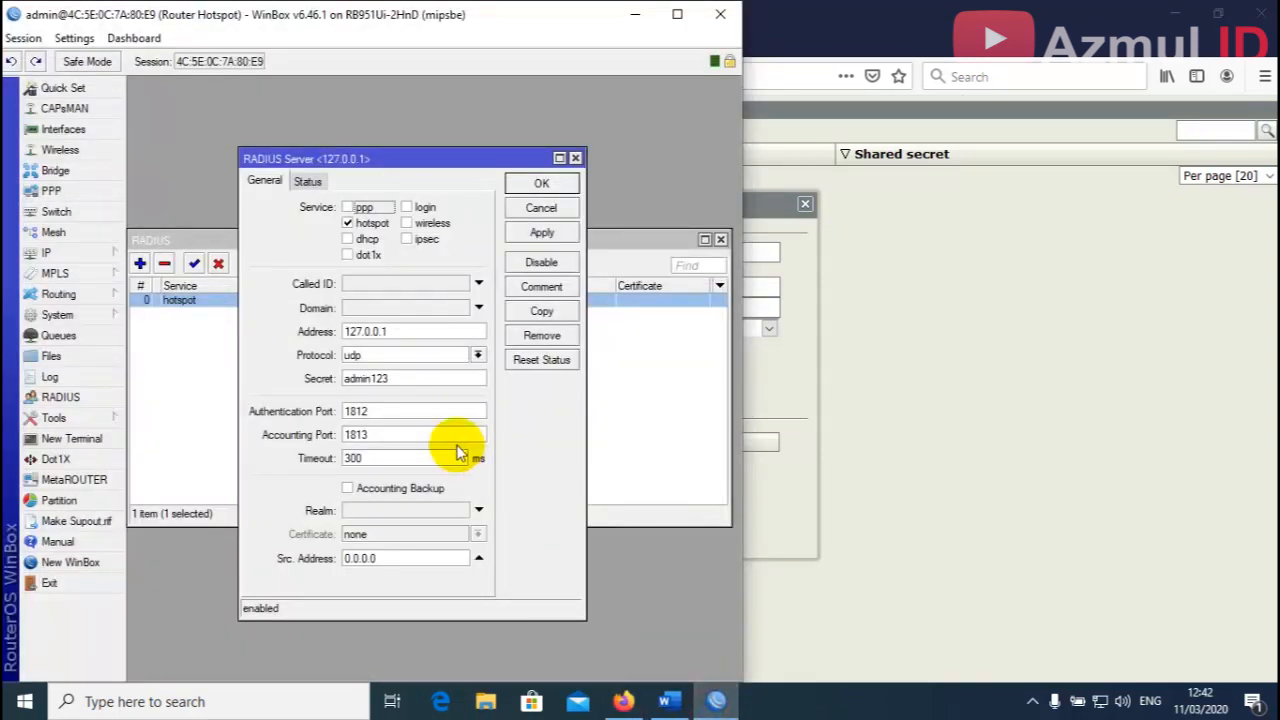
left_click(541, 181)
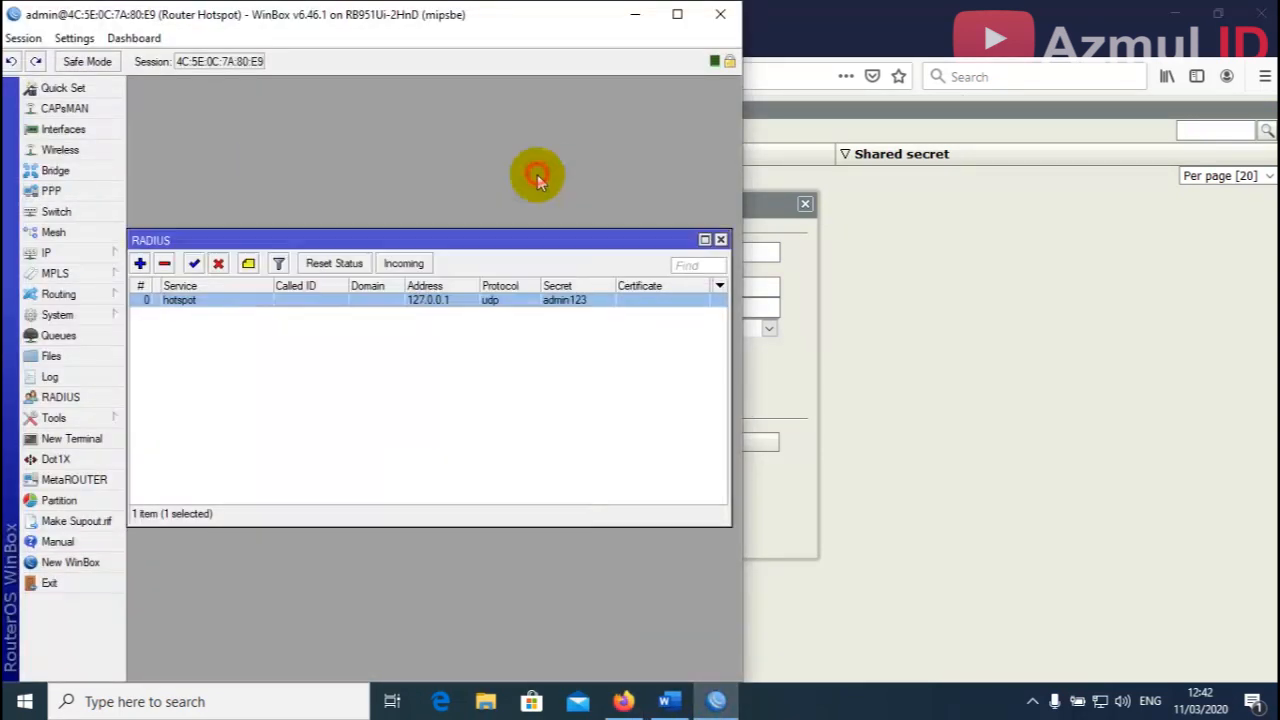
left_click(719, 240)
left_click(84, 316)
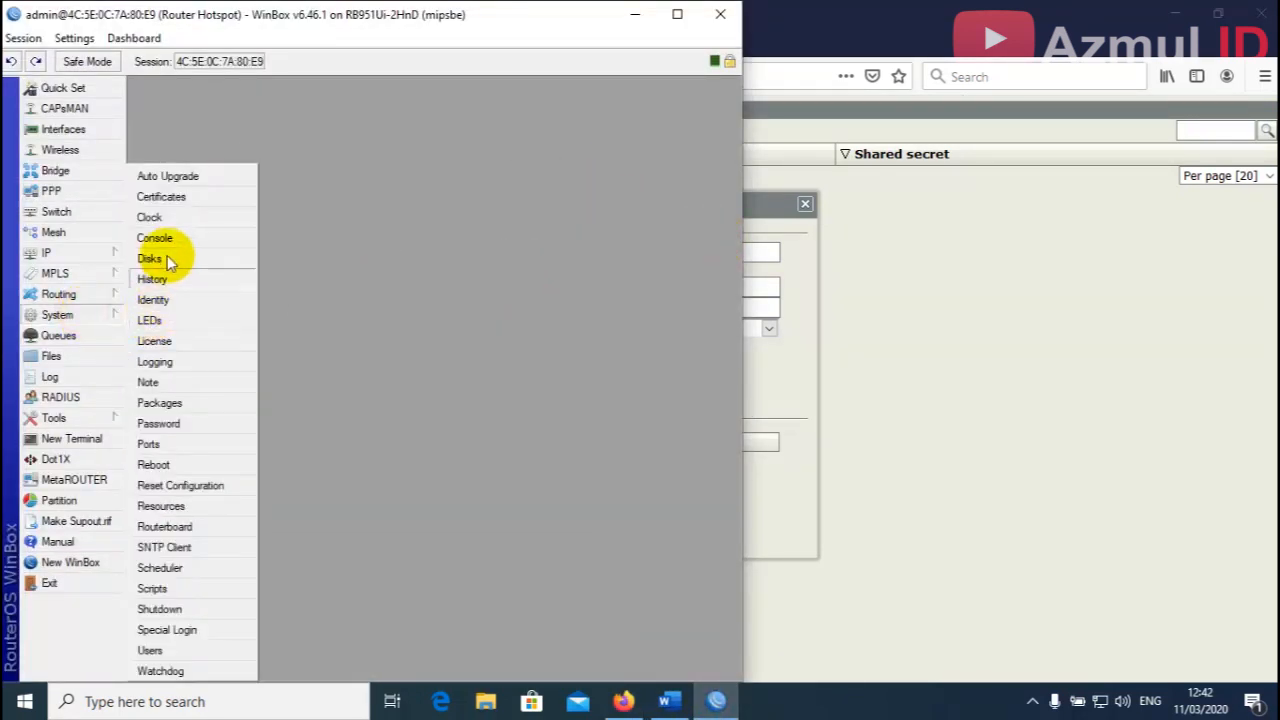
left_click(157, 217)
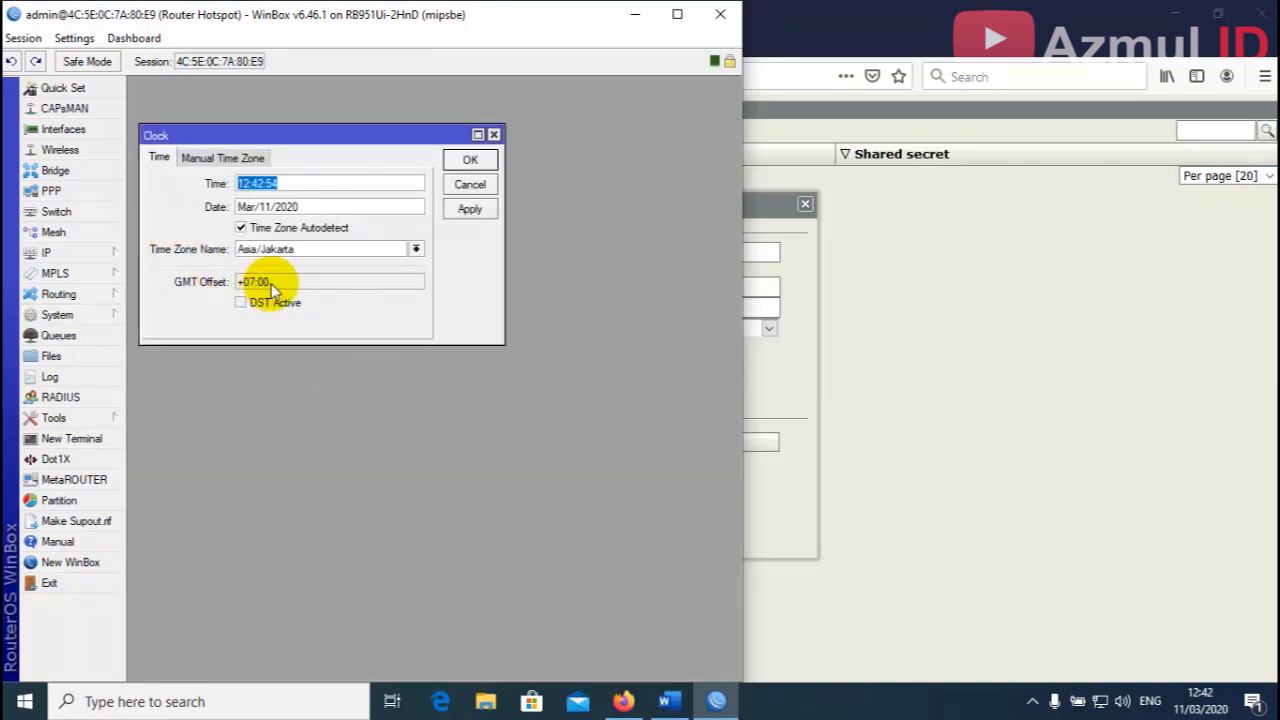
left_click(781, 374)
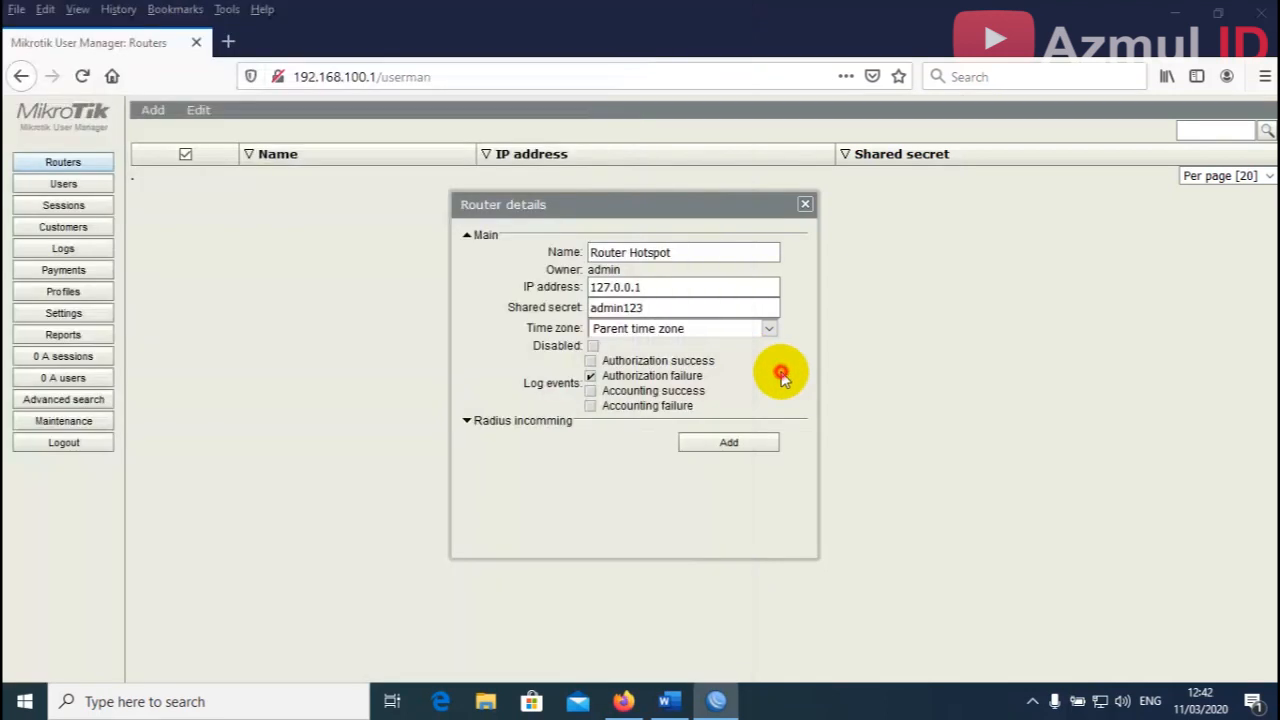
Choose time zone +07:00 and add Router Hotspot to the routers list.
left_click(770, 333)
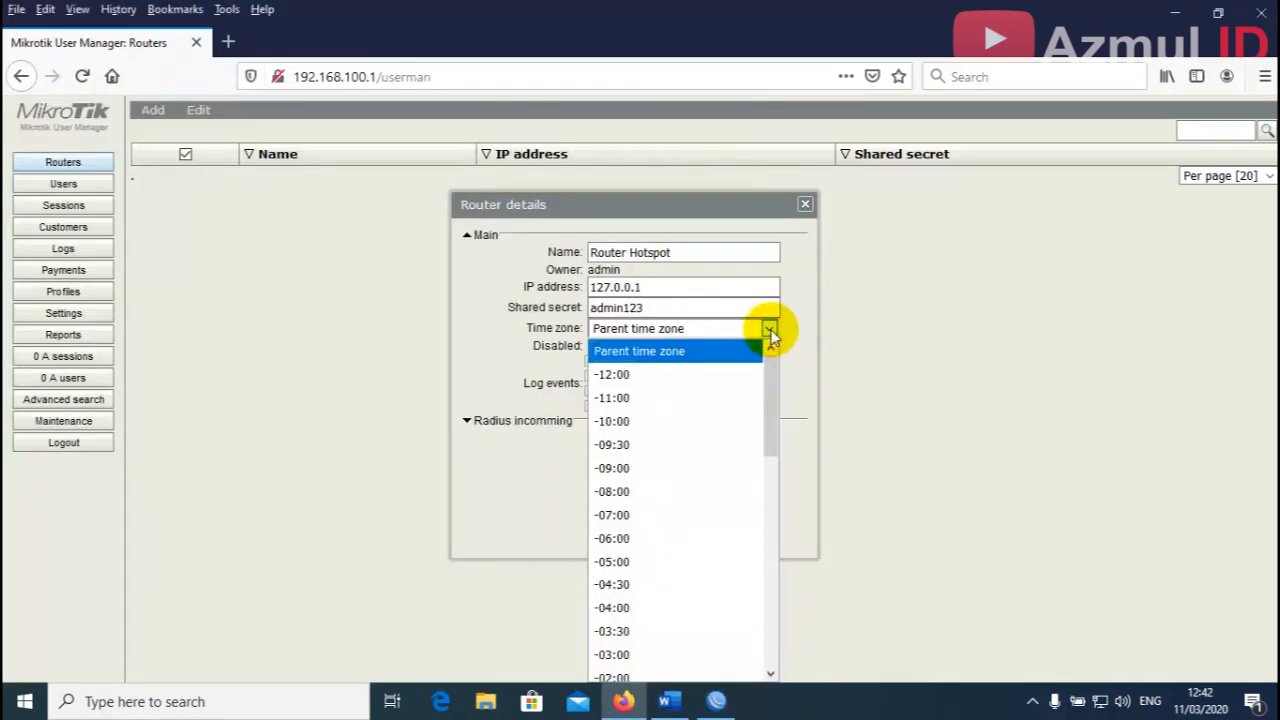
left_click_drag(771, 366, 770, 548)
left_click(645, 506)
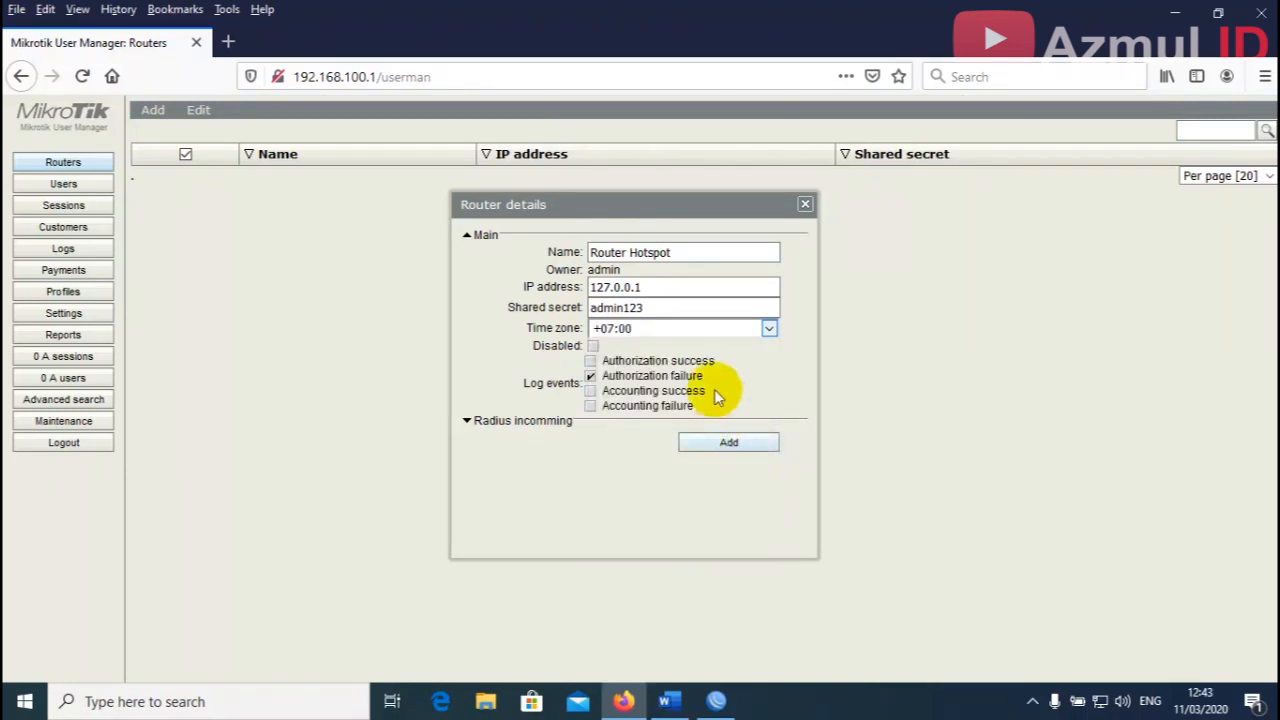
left_click(720, 444)
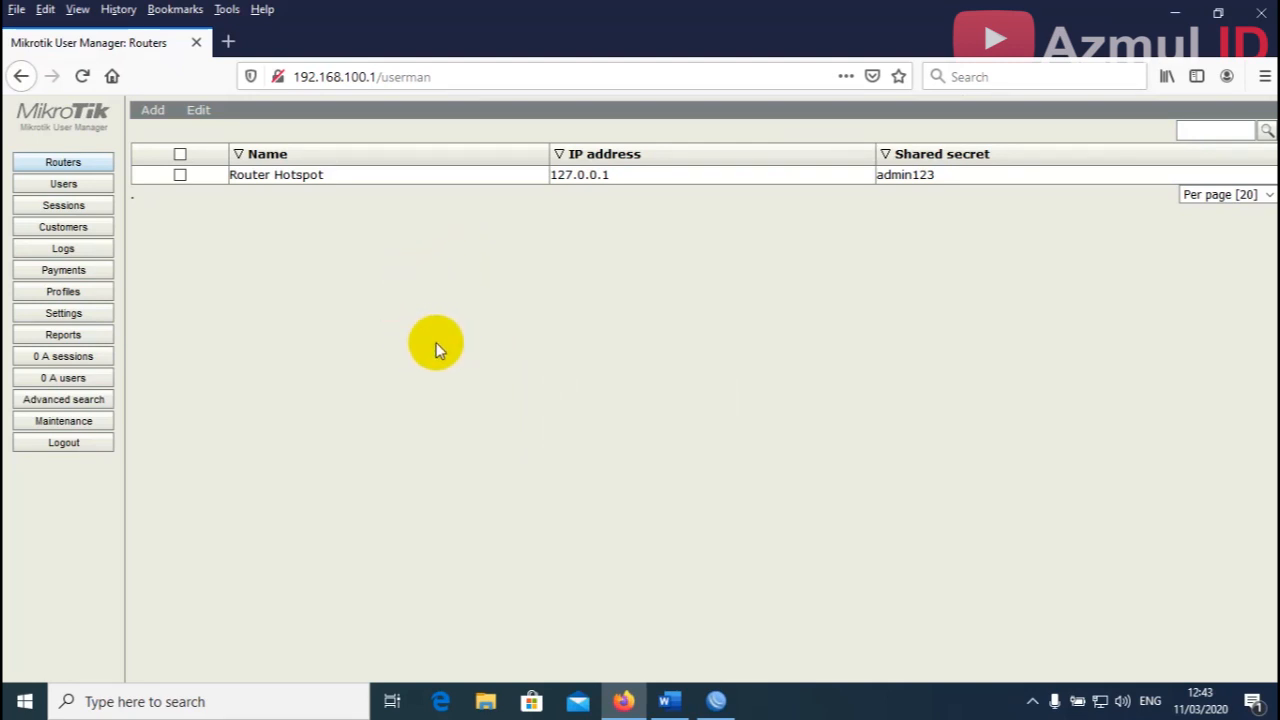
Open the Profiles page and check item 15's 07.00–16.00 hotspot-hours rule in the Word document.
left_click(64, 292)
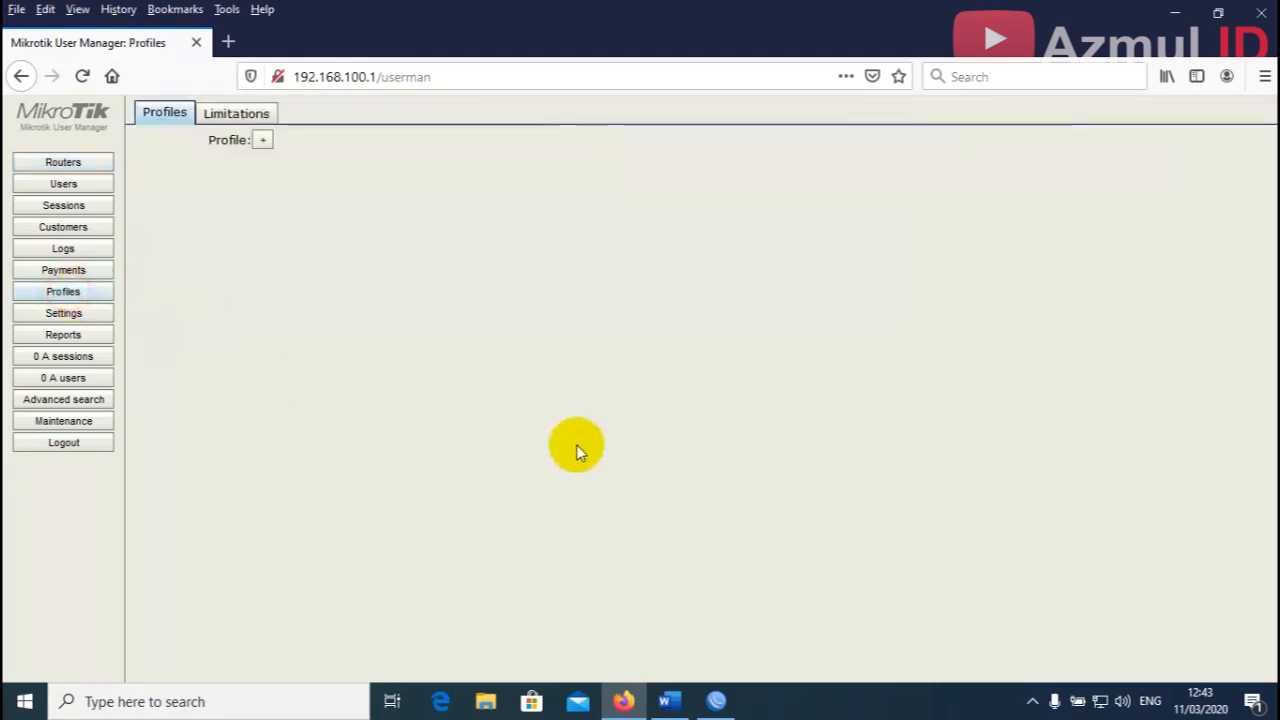
left_click(668, 700)
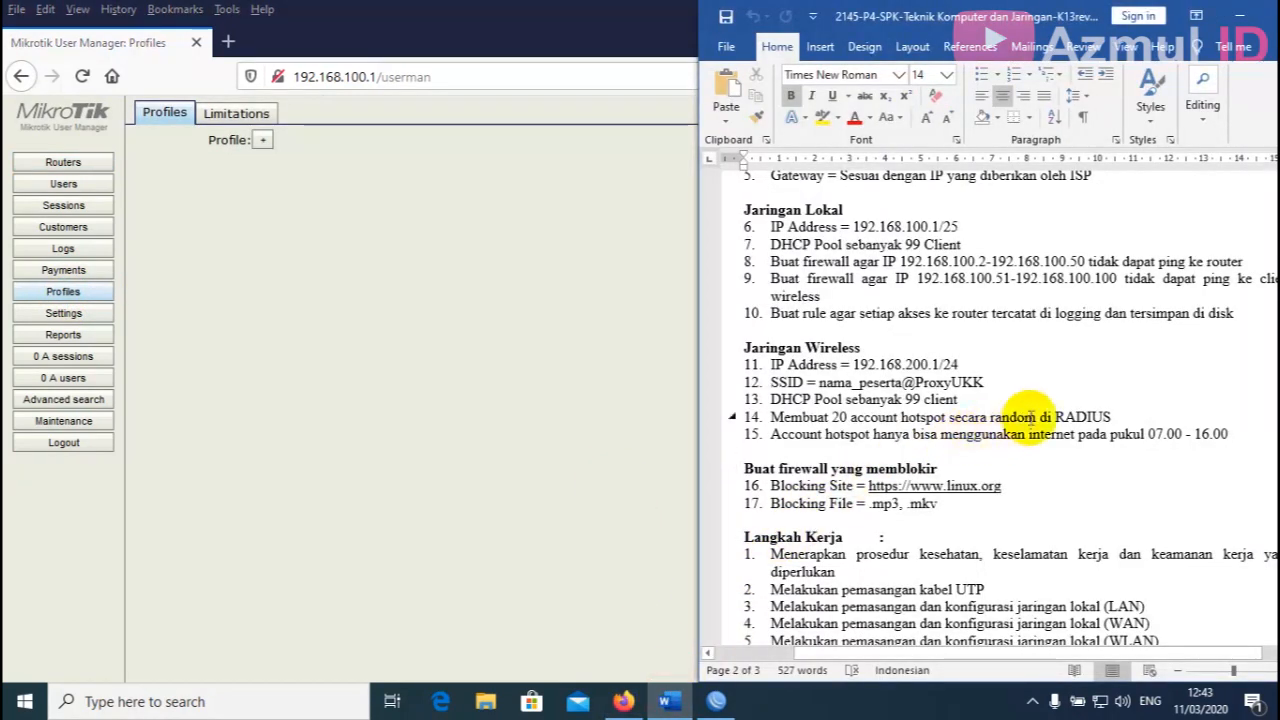
scroll(1040, 425, "down", 1)
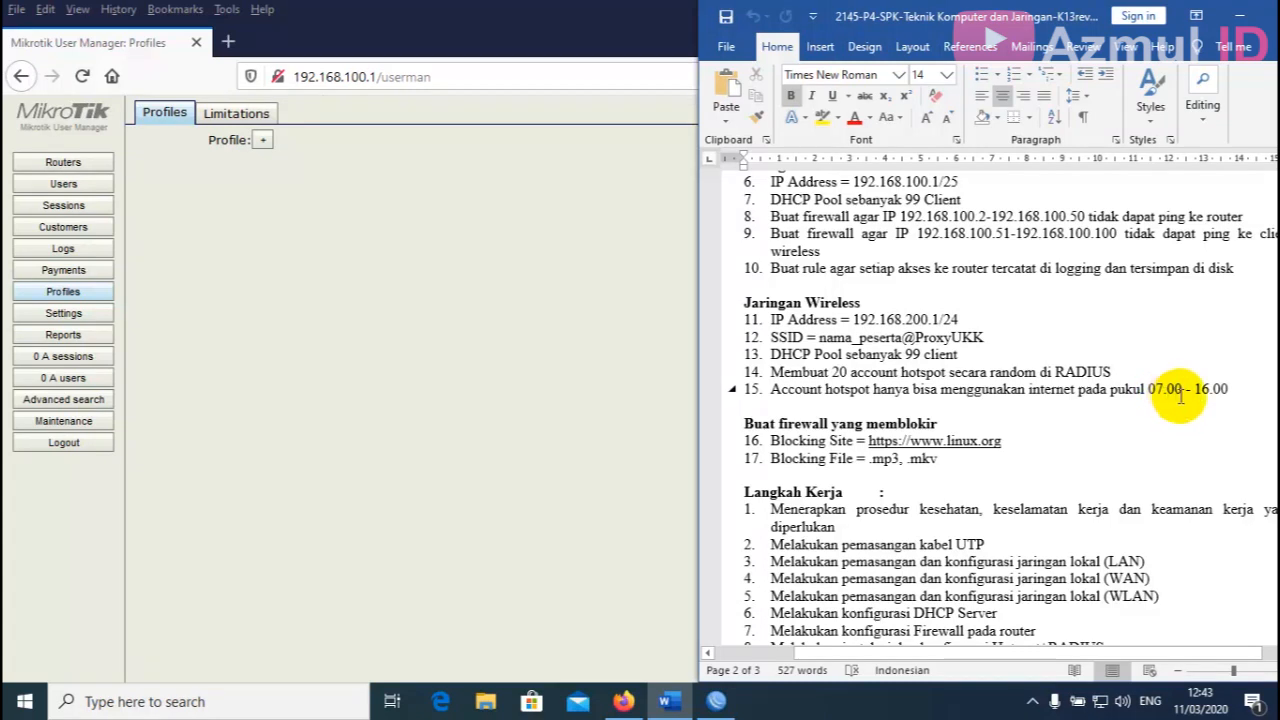
left_click(508, 271)
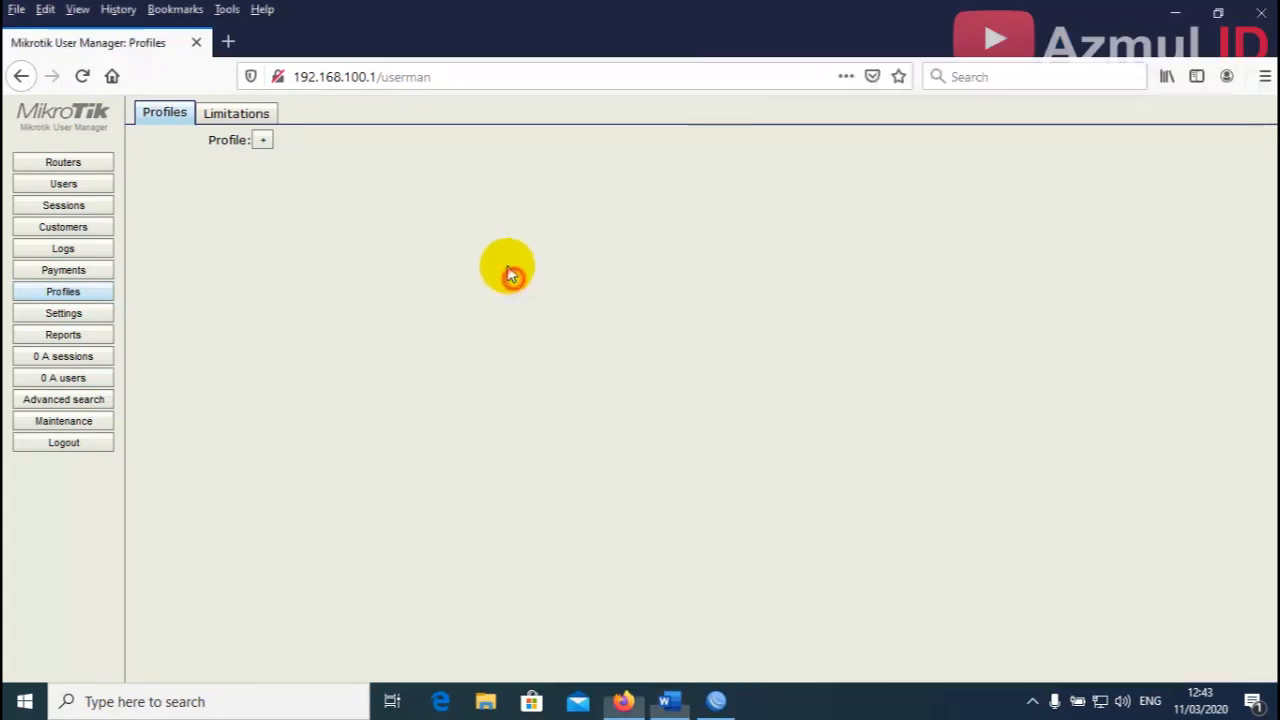
Create a new user profile named 'Paket 4'.
left_click(263, 140)
left_click_drag(634, 355, 636, 318)
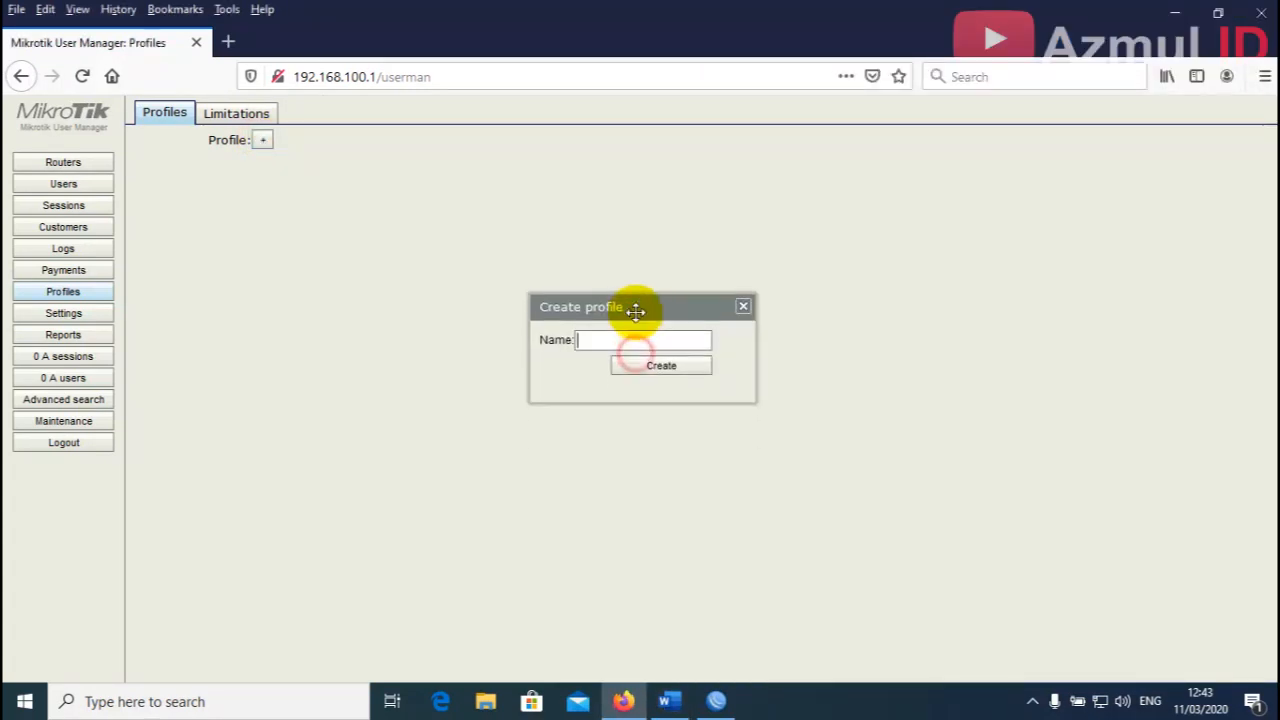
left_click(634, 337)
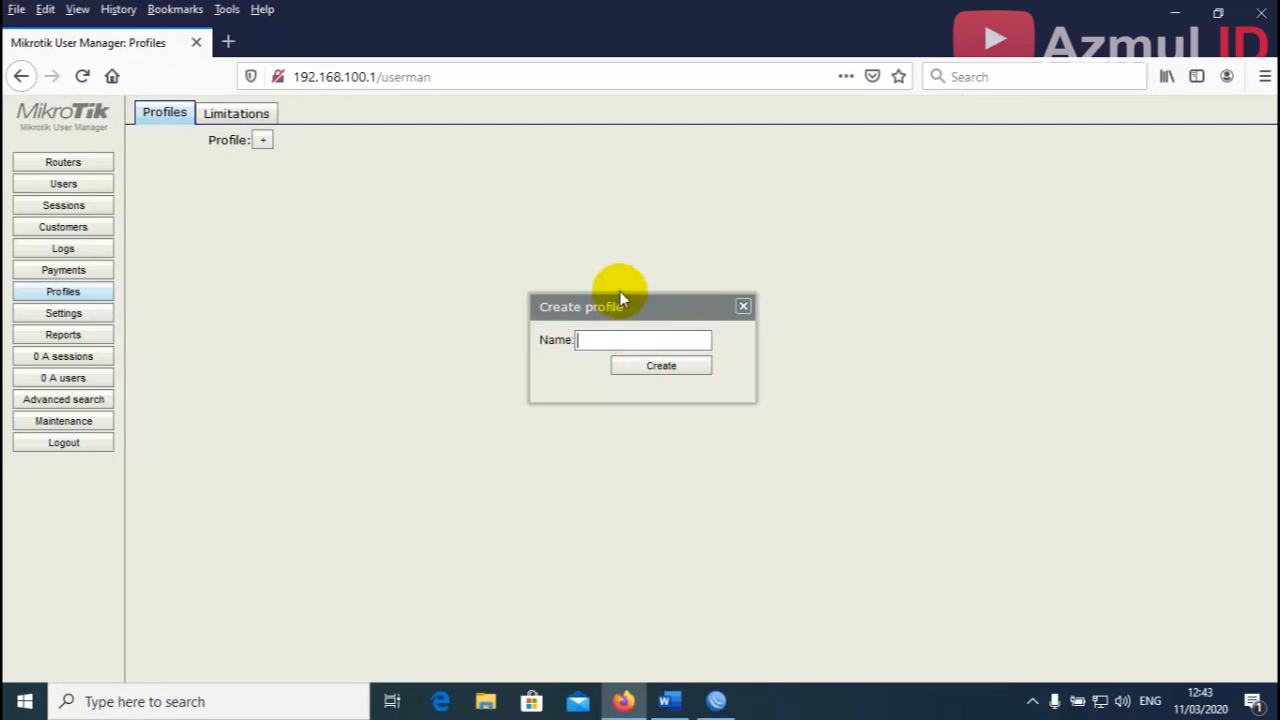
type("Paket ")
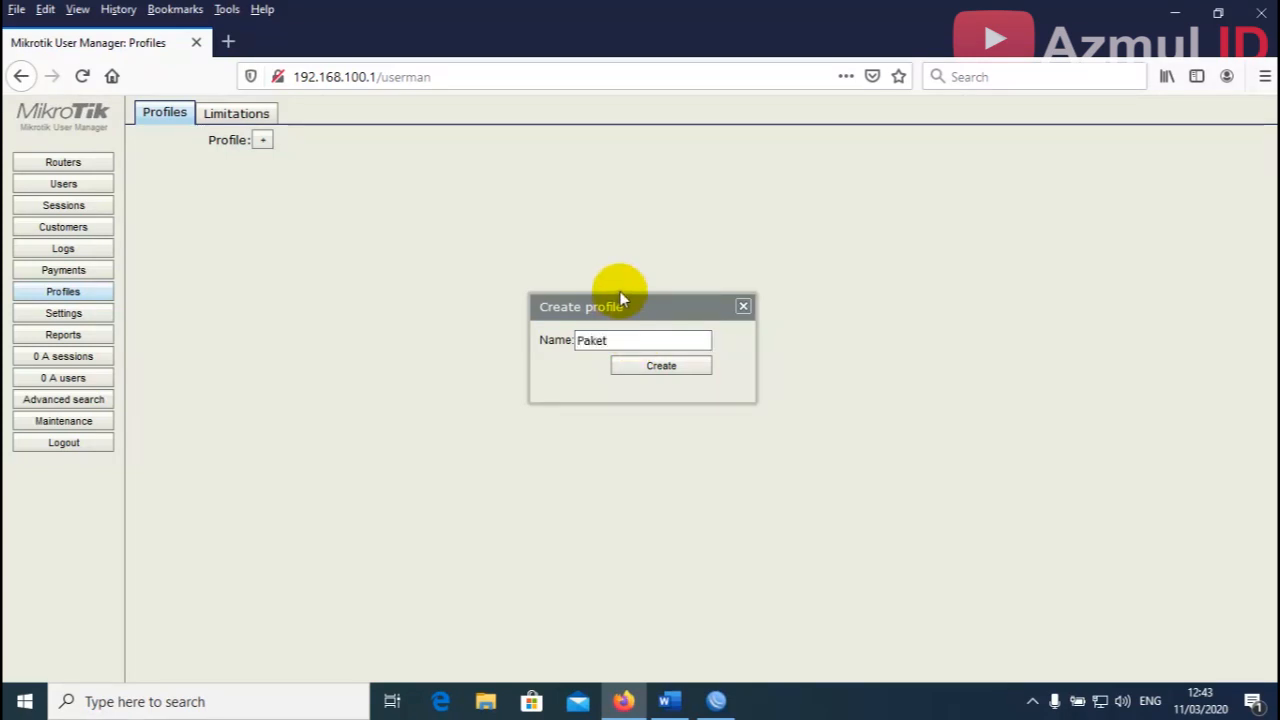
type("4")
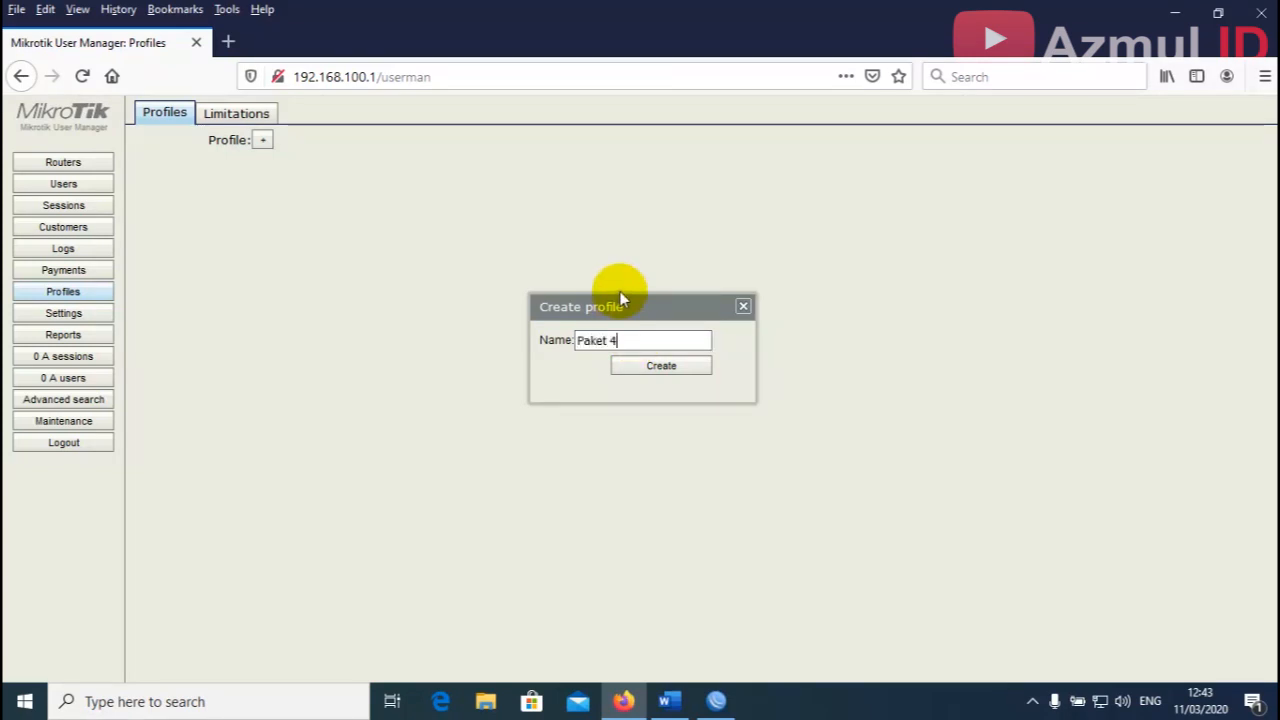
left_click(666, 368)
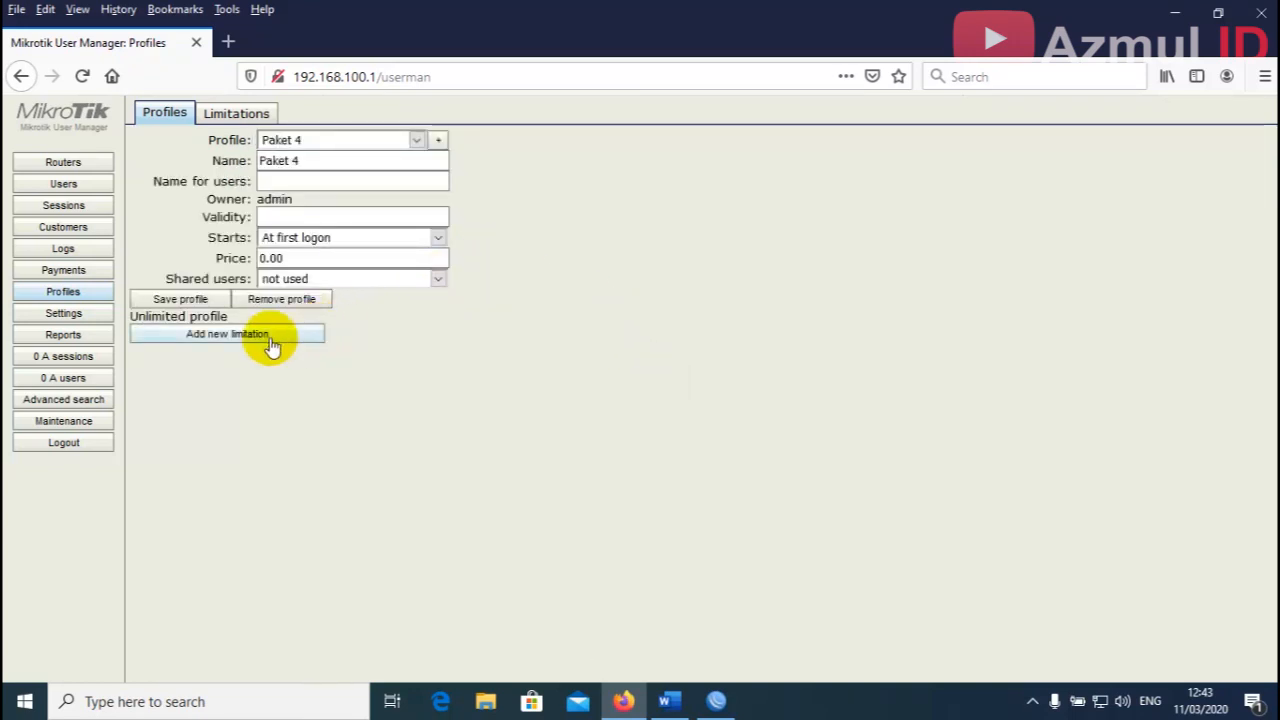
Create a new limitation named 'Paket' for the Paket 4 profile.
left_click(229, 343)
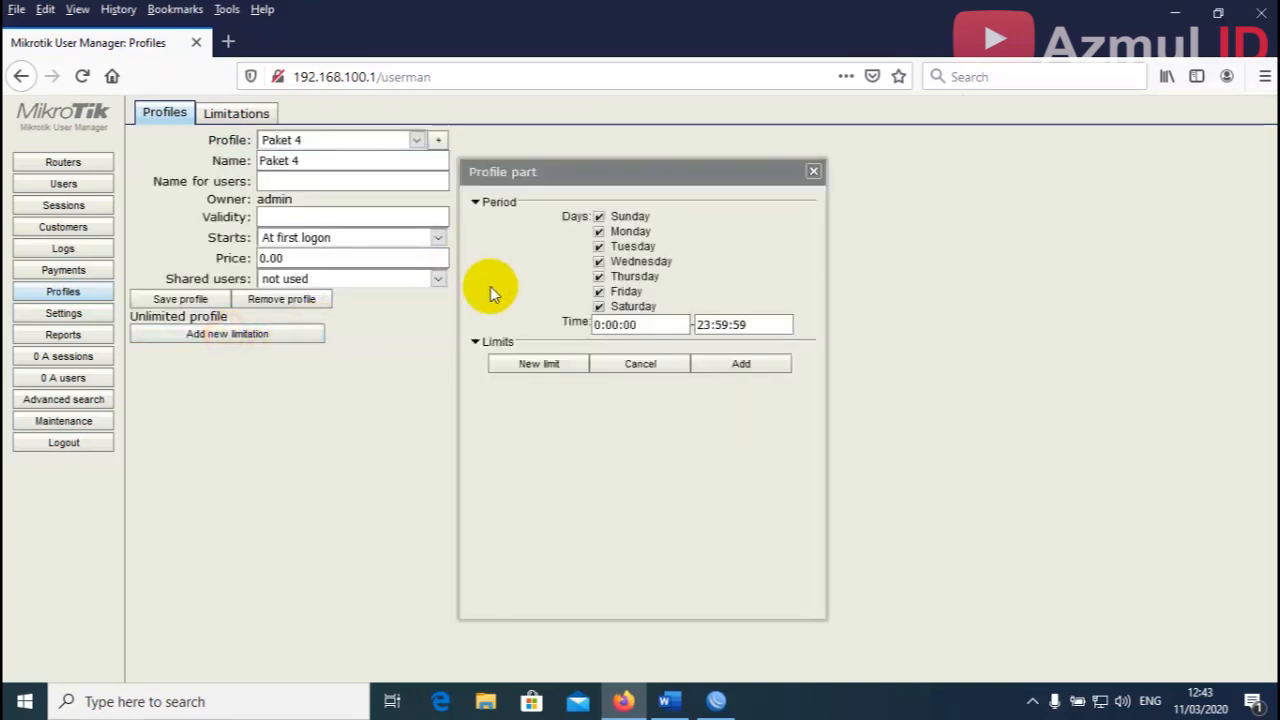
left_click(552, 372)
left_click(616, 172)
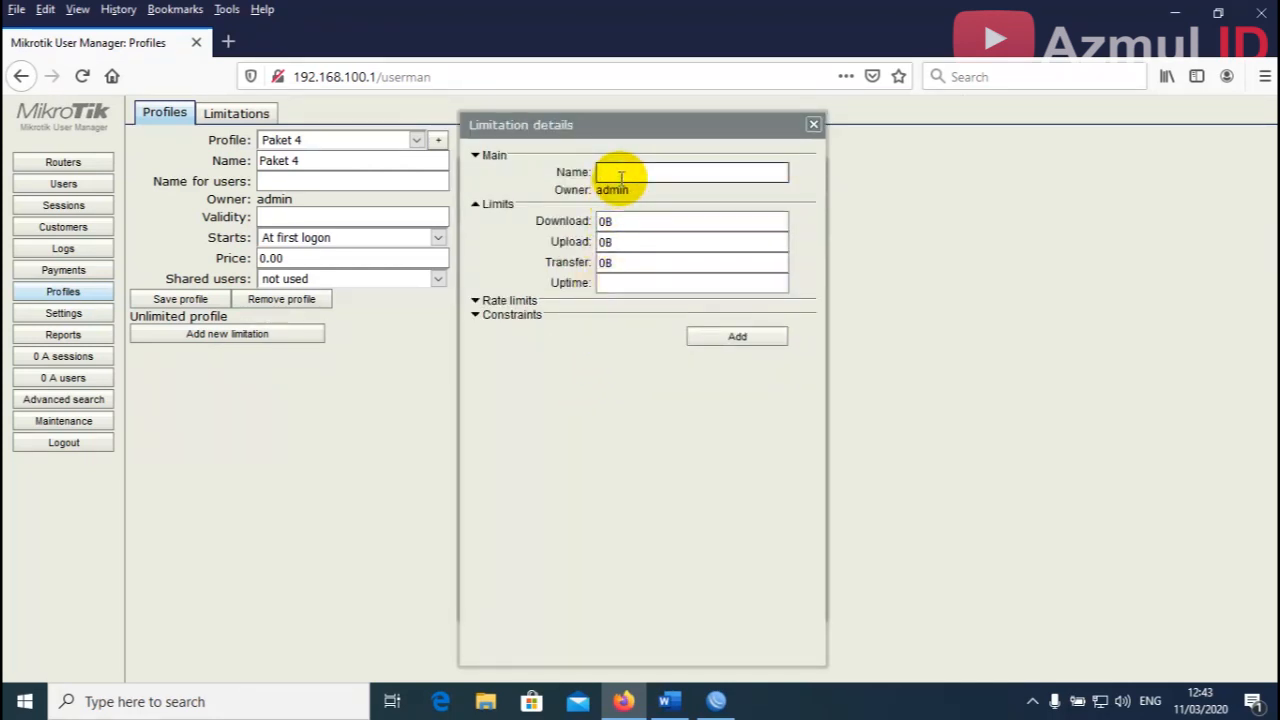
type("Paket 4 limit")
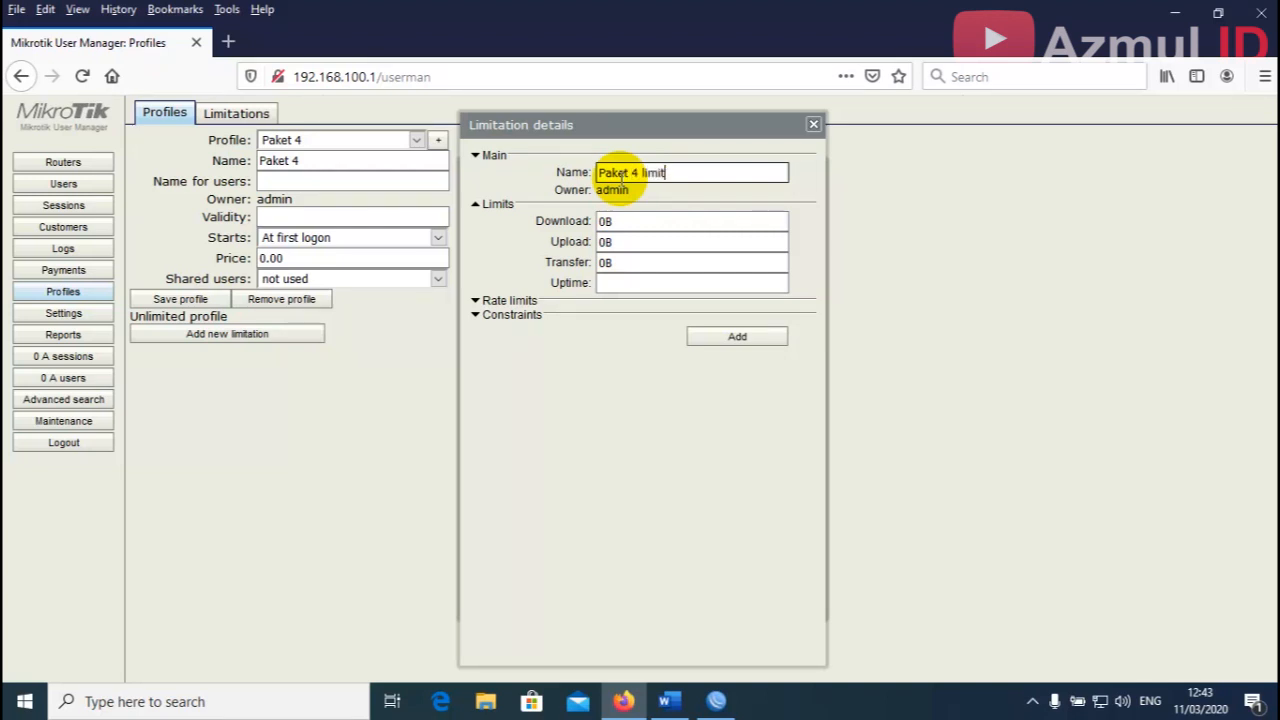
left_click(737, 337)
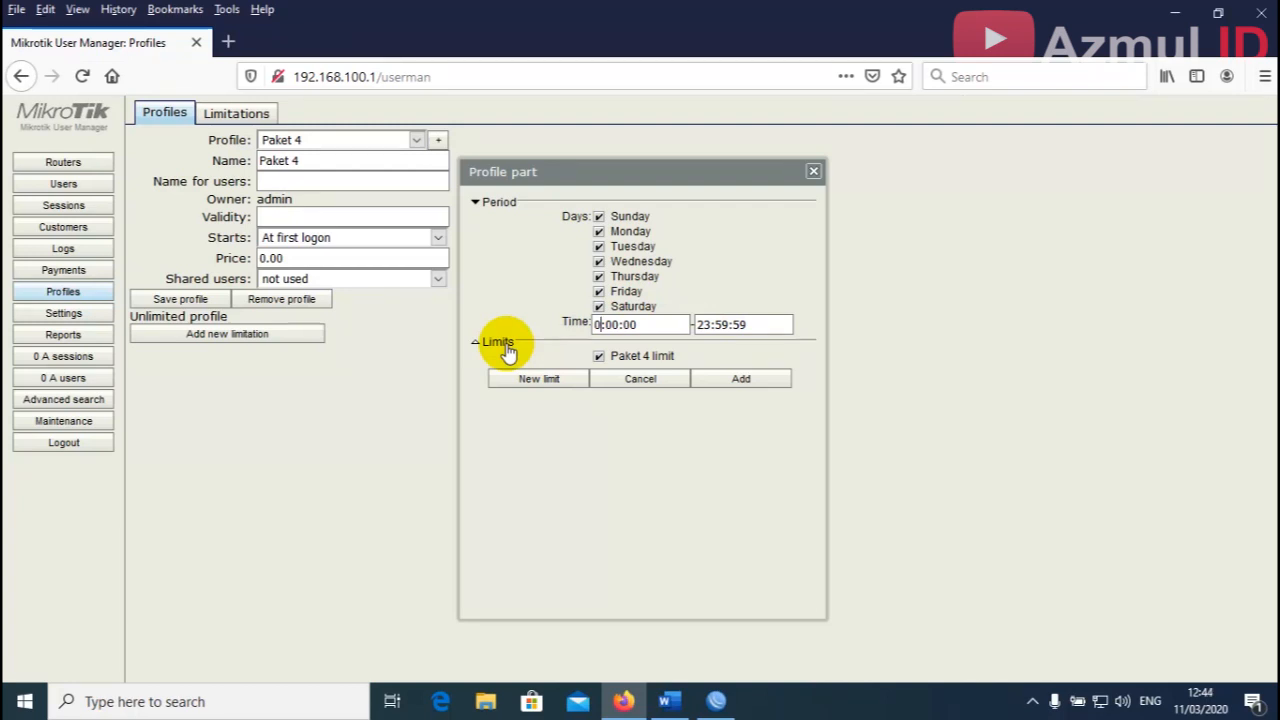
Set the limitation's daily period to 07:00:00–16:00:00 and add it.
type("7")
left_click(750, 325)
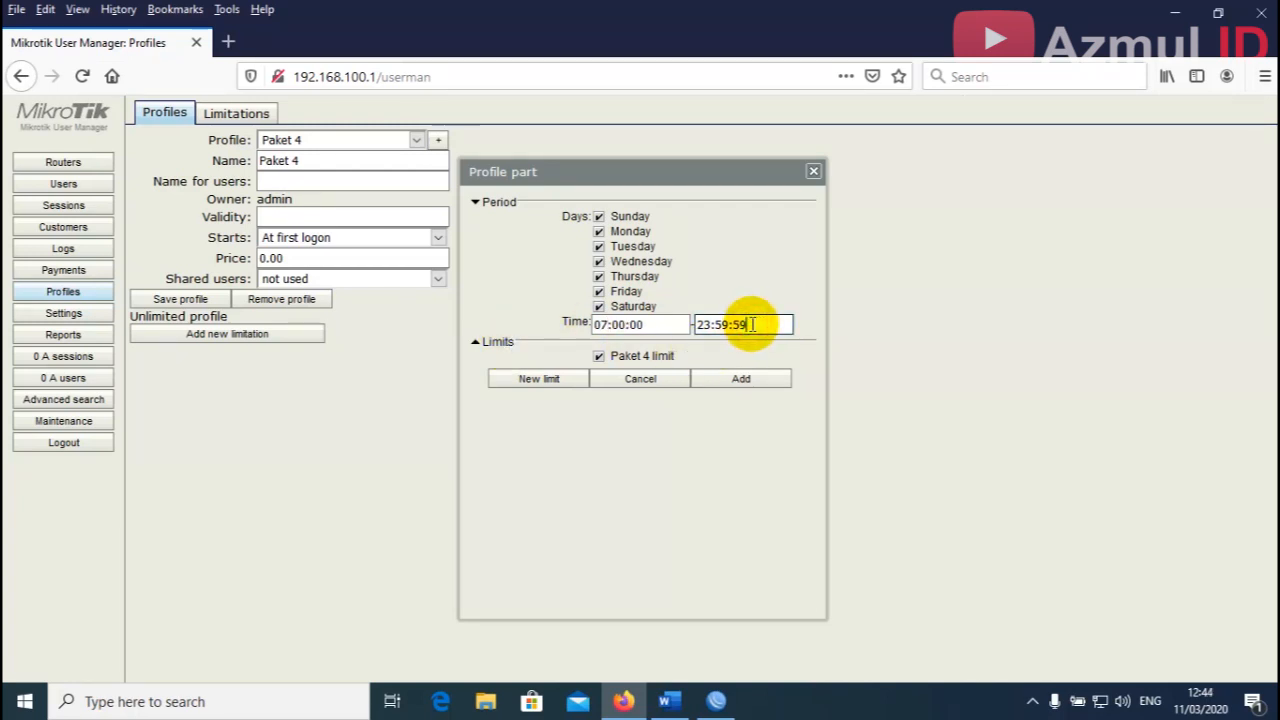
key("BackSpace")
type("0")
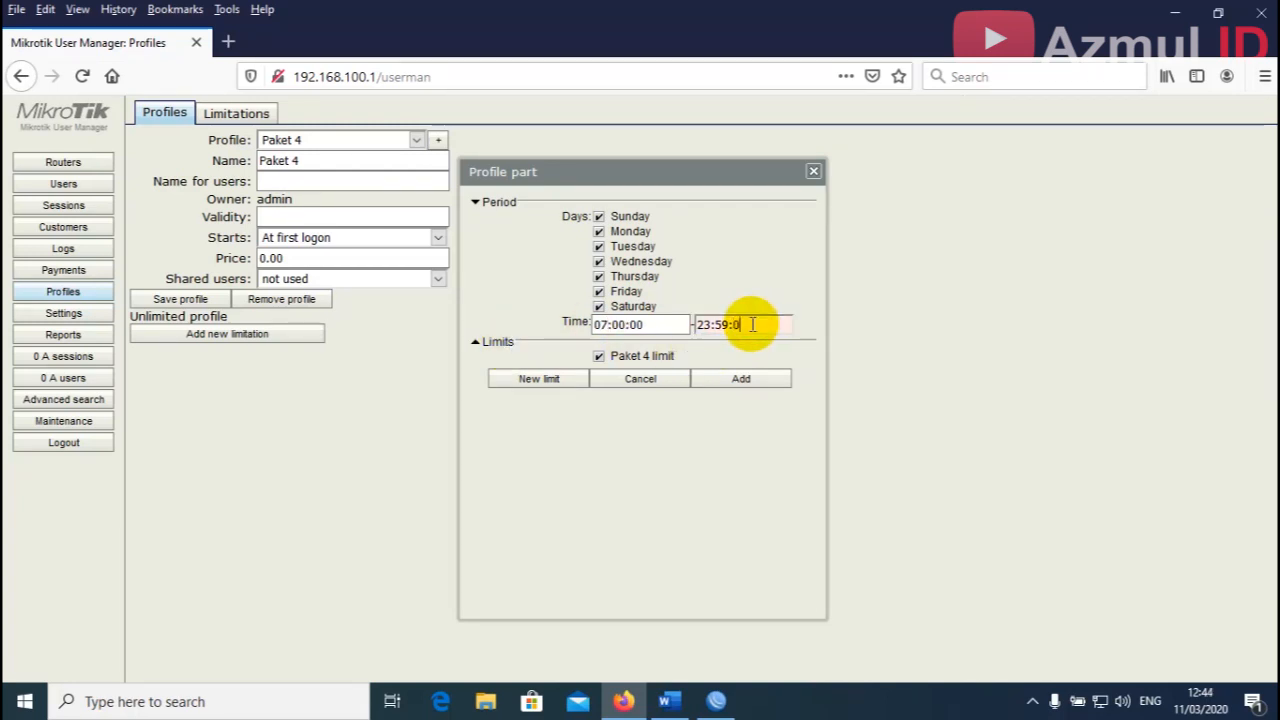
type("0")
key("Left")
key("Left")
key("Left")
key("BackSpace")
key("BackSpace")
type("0")
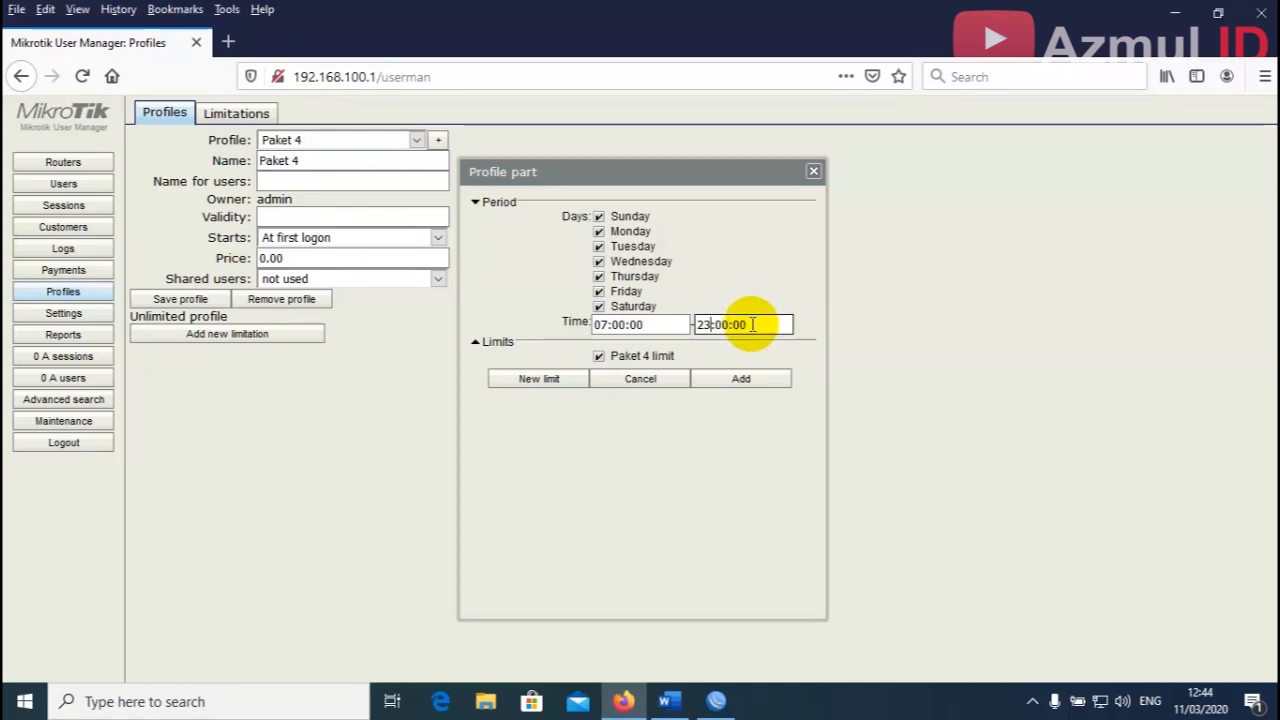
key("BackSpace")
key("BackSpace")
type("16")
left_click(735, 382)
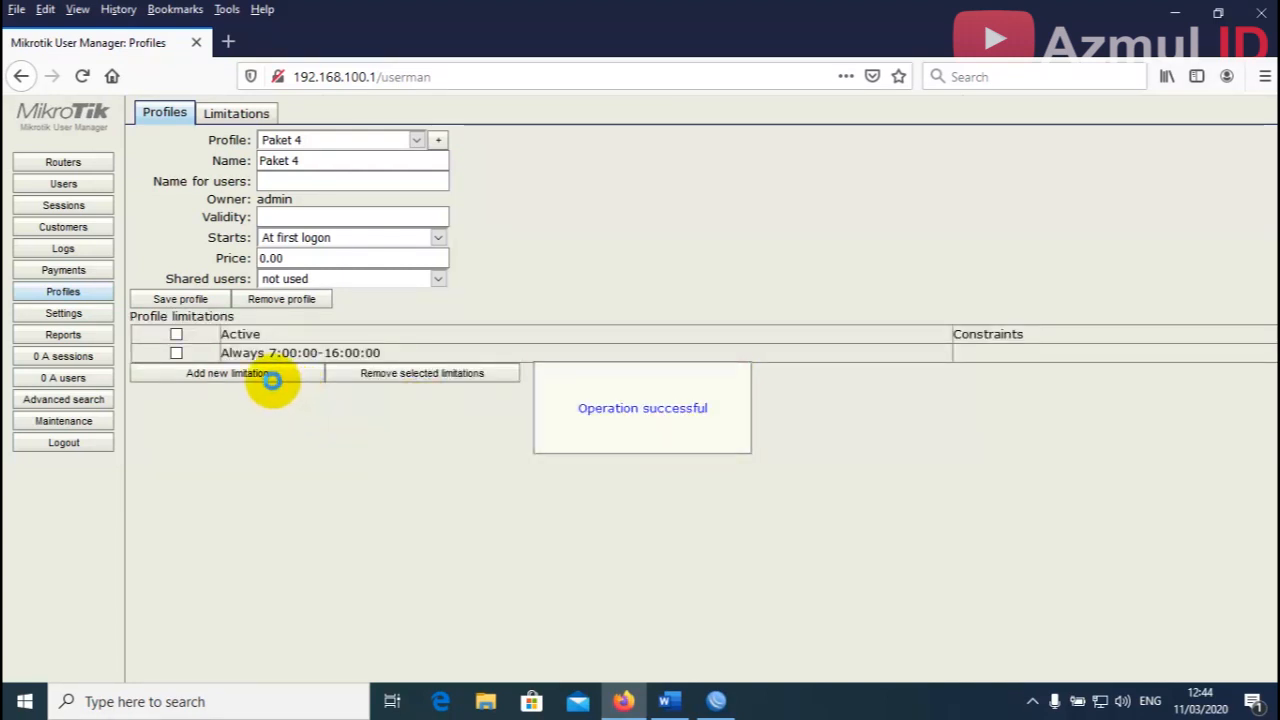
Save the Paket 4 profile and open the Users list.
left_click(196, 304)
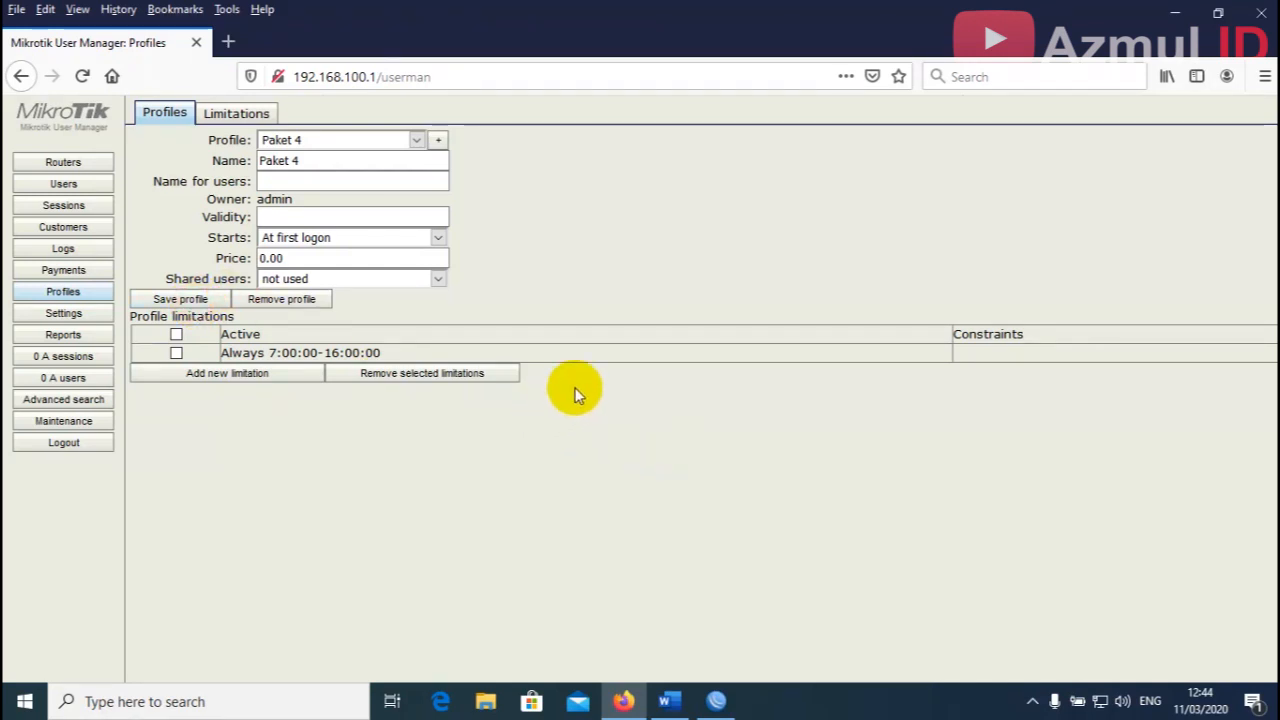
left_click(669, 701)
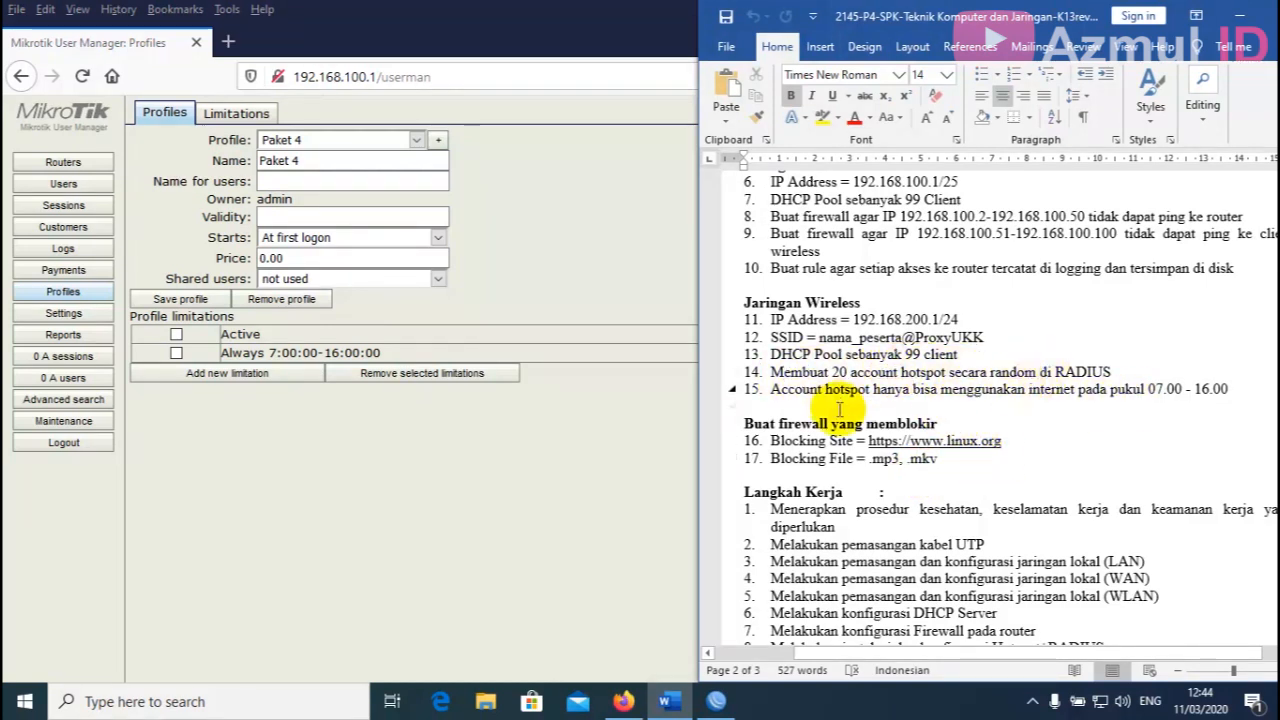
left_click(418, 449)
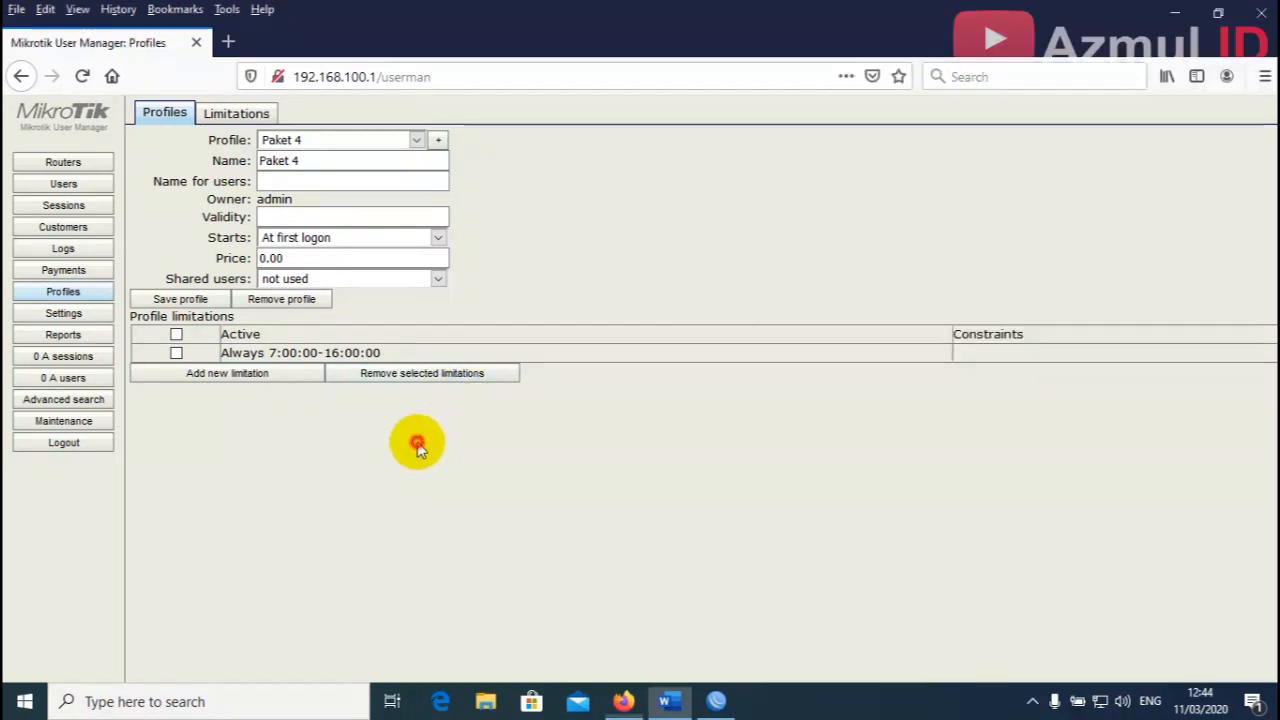
left_click(61, 184)
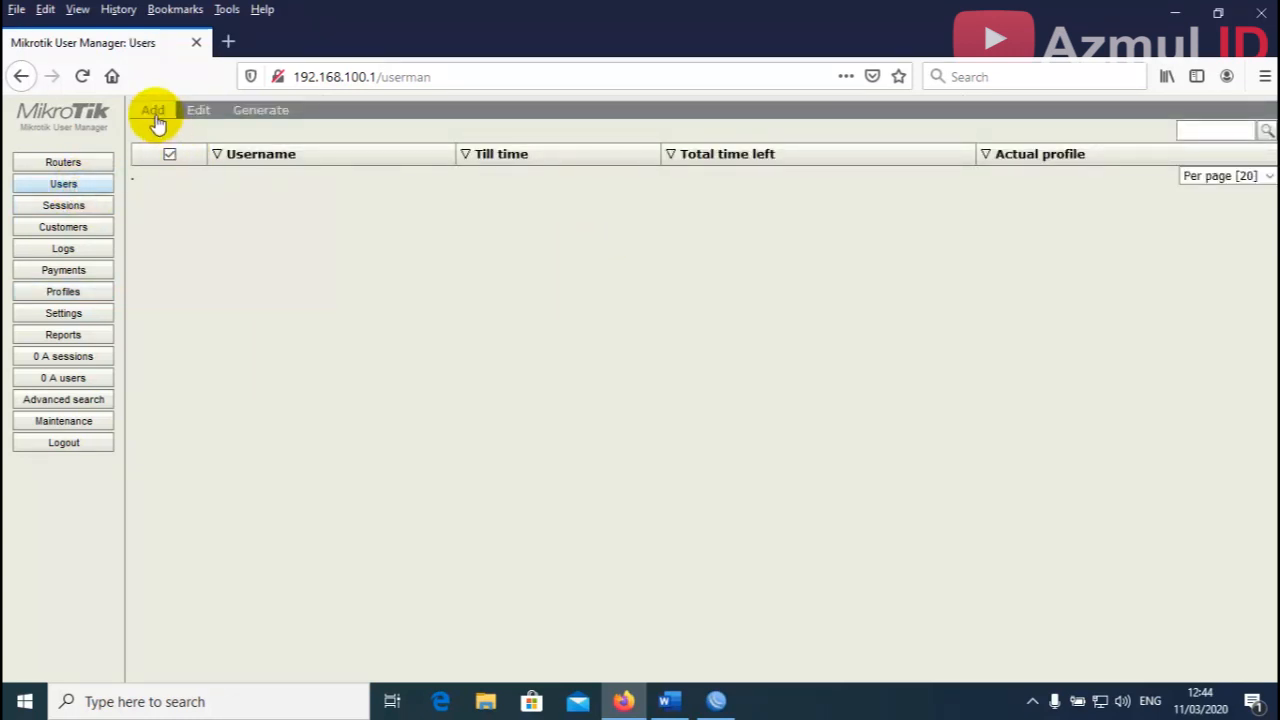
Generate 20 users with username and password length 3, assigned profile Paket 4.
left_click(155, 114)
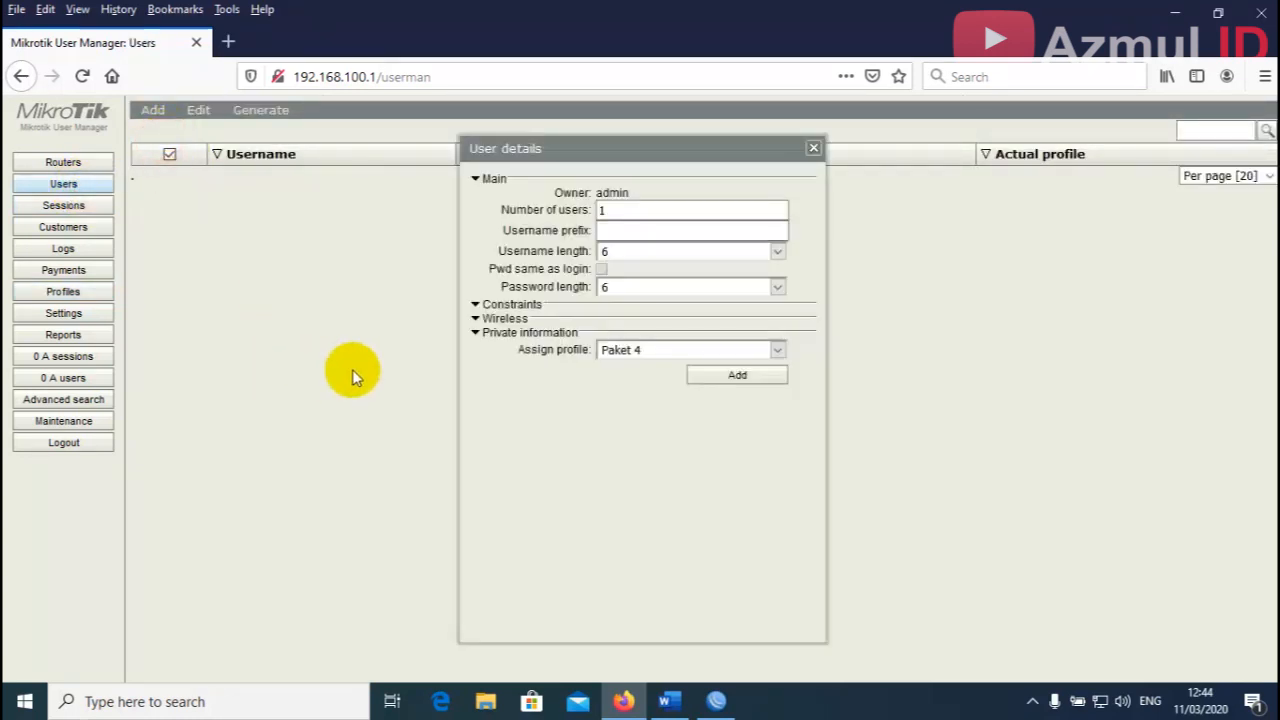
left_click(620, 211)
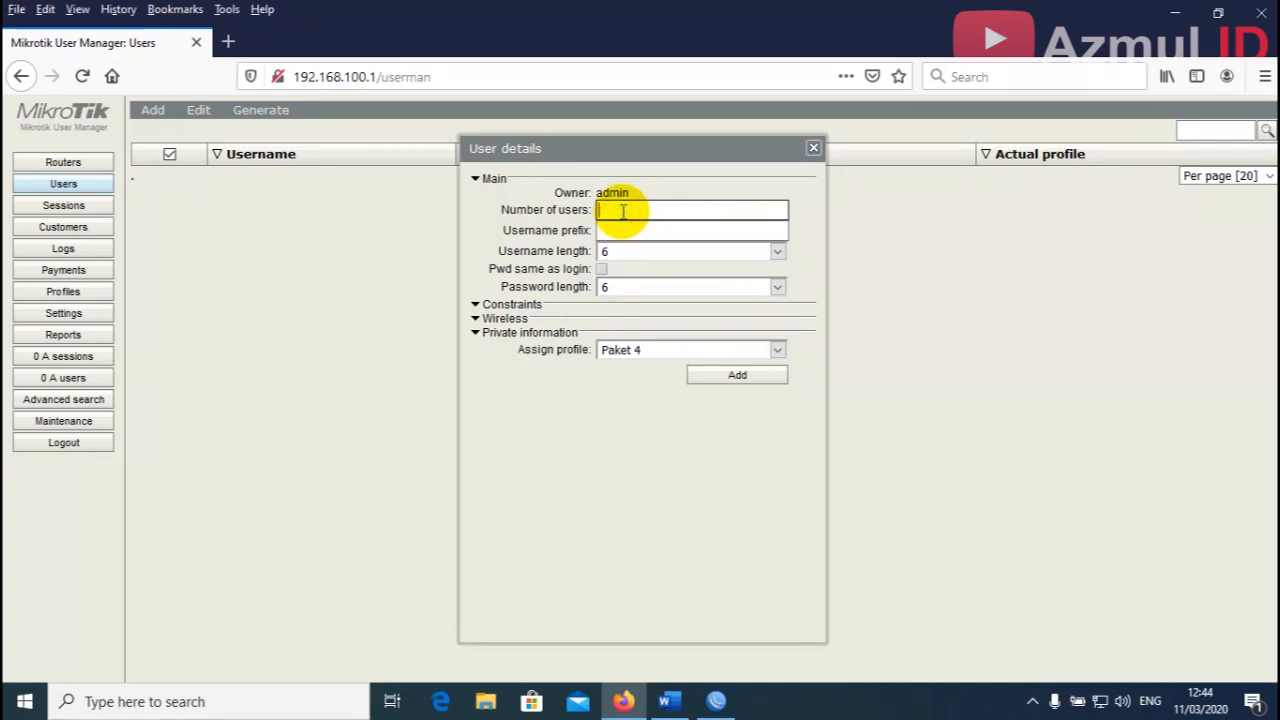
left_click(622, 233)
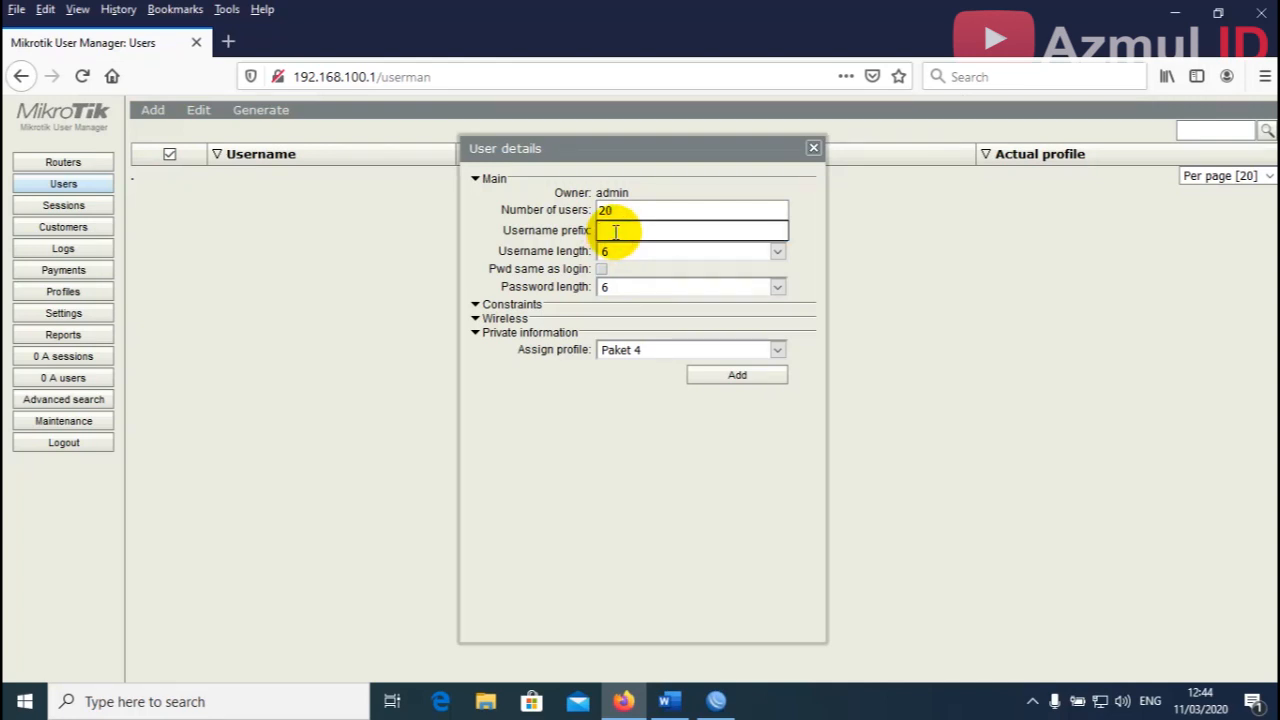
left_click(556, 250)
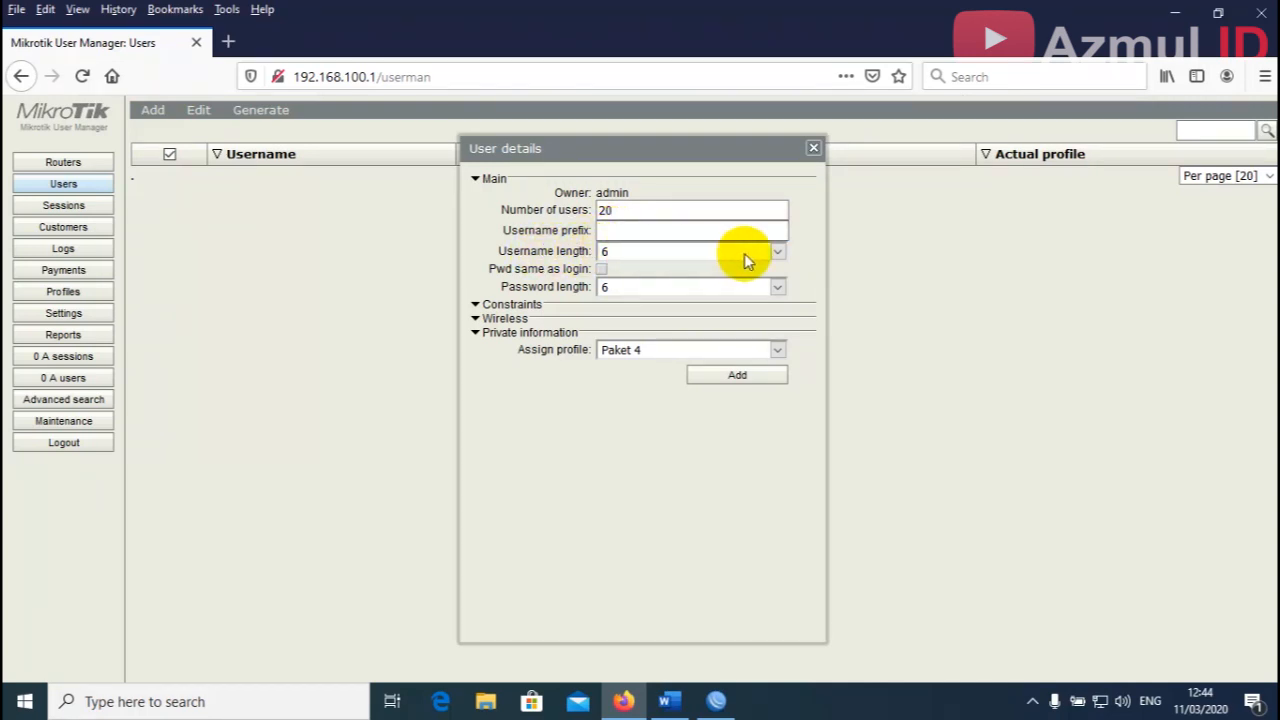
left_click(778, 253)
left_click(652, 273)
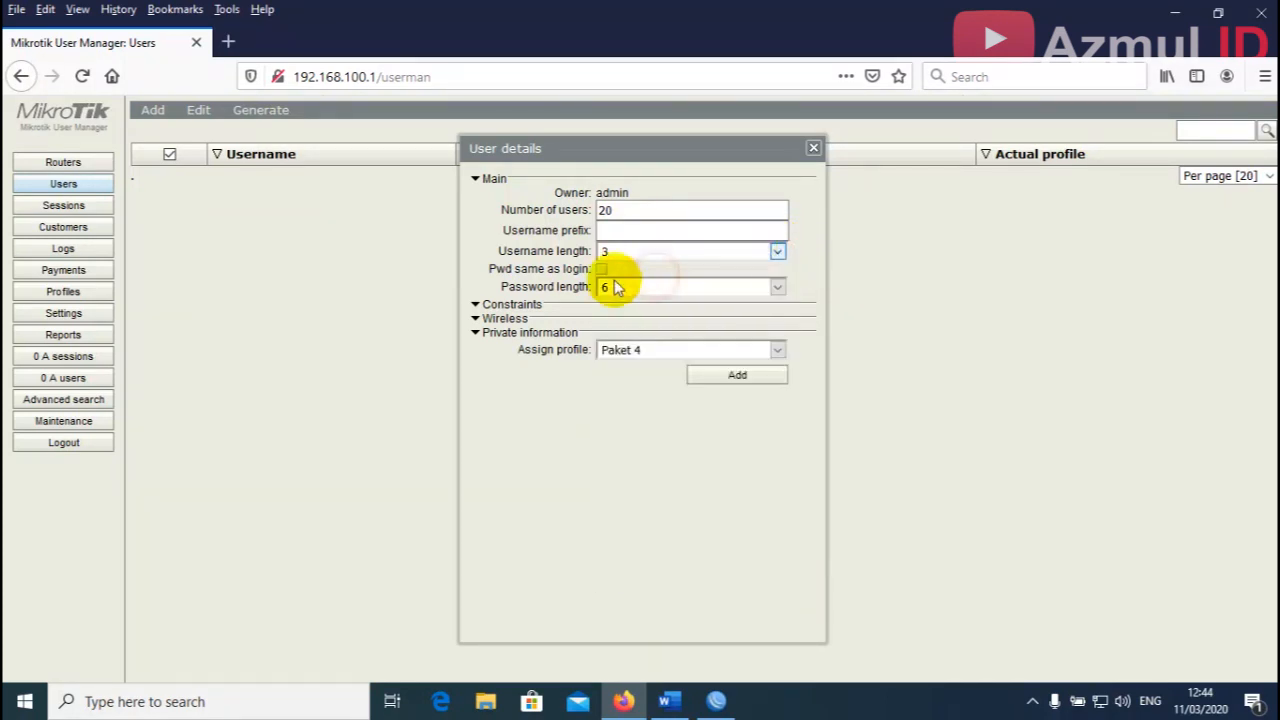
left_click(777, 288)
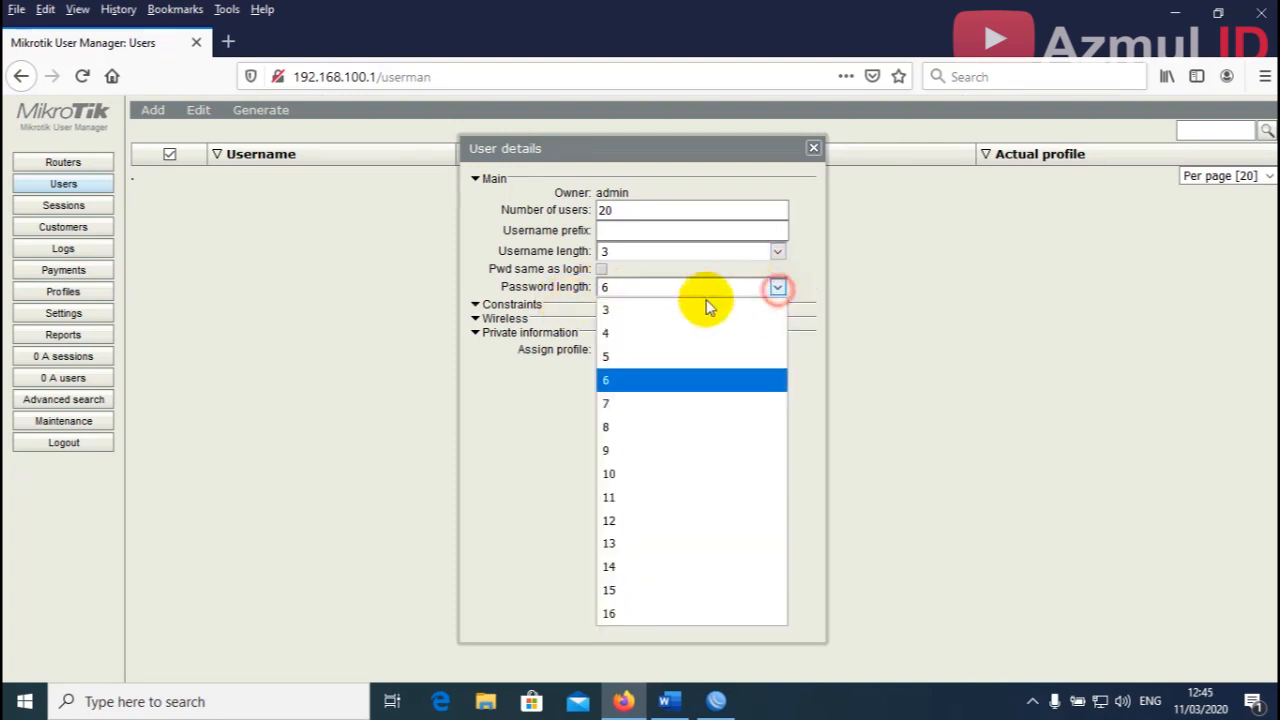
left_click(675, 312)
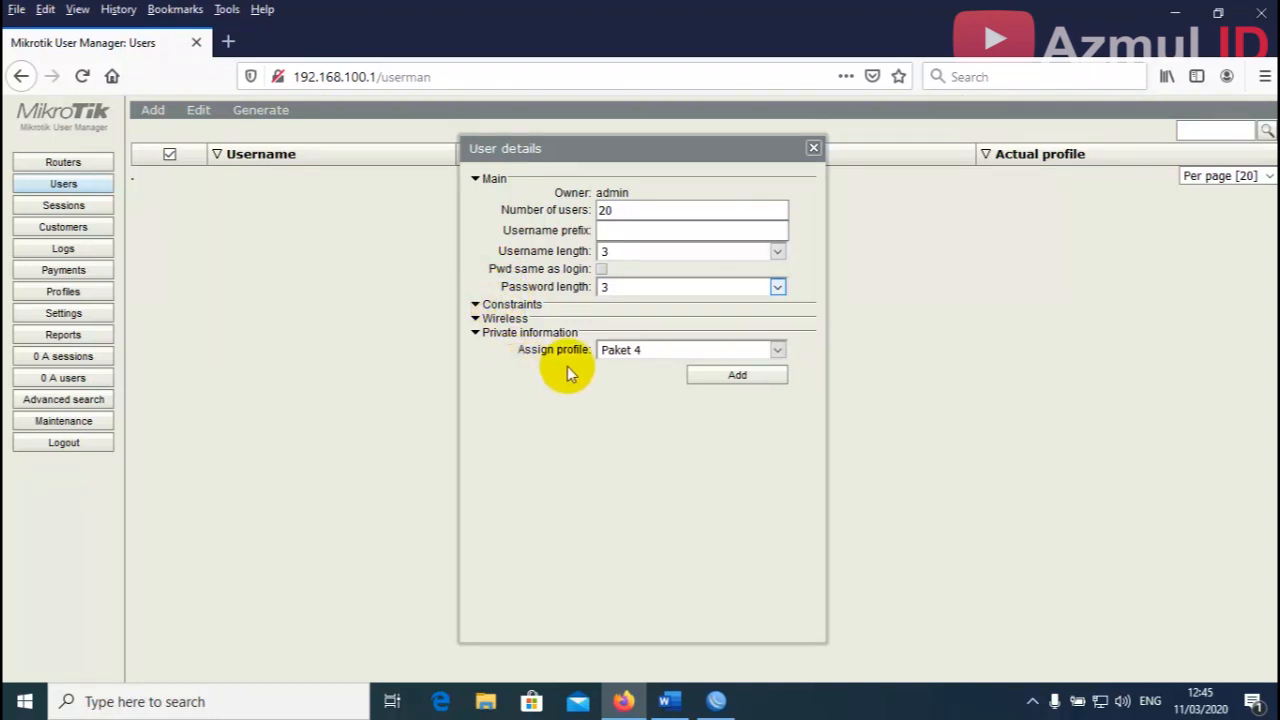
left_click(633, 353)
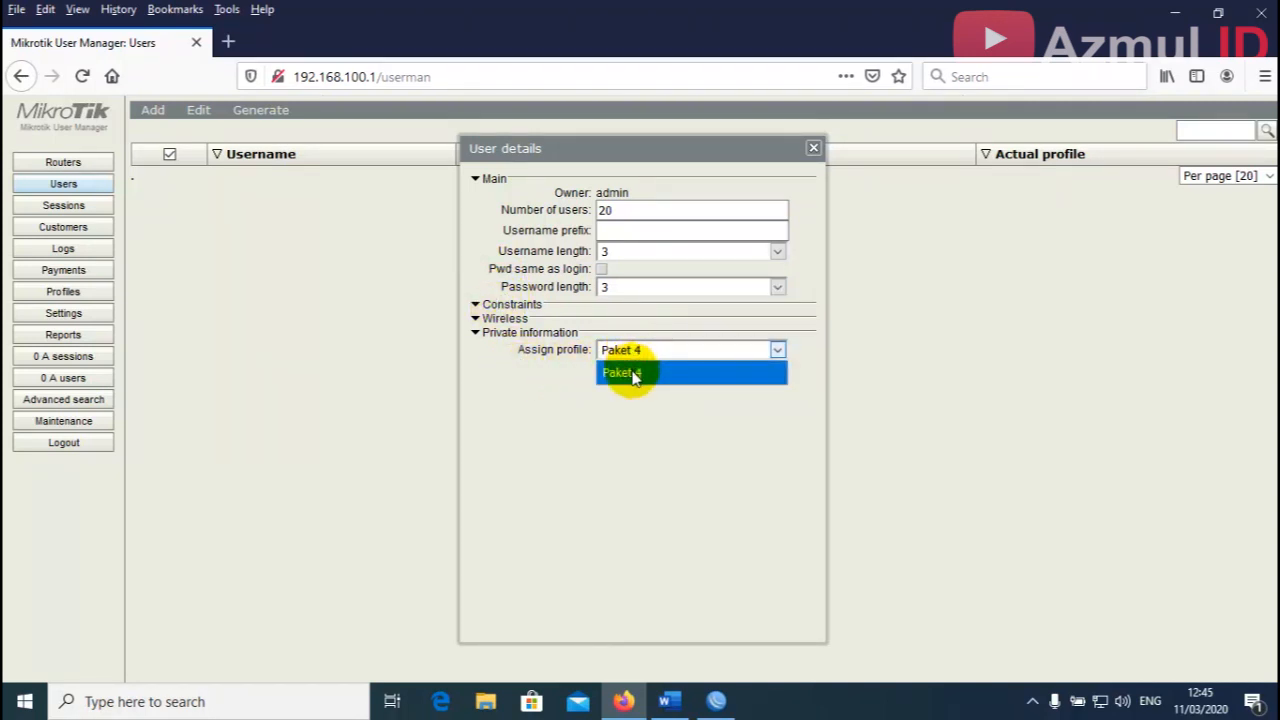
left_click(626, 369)
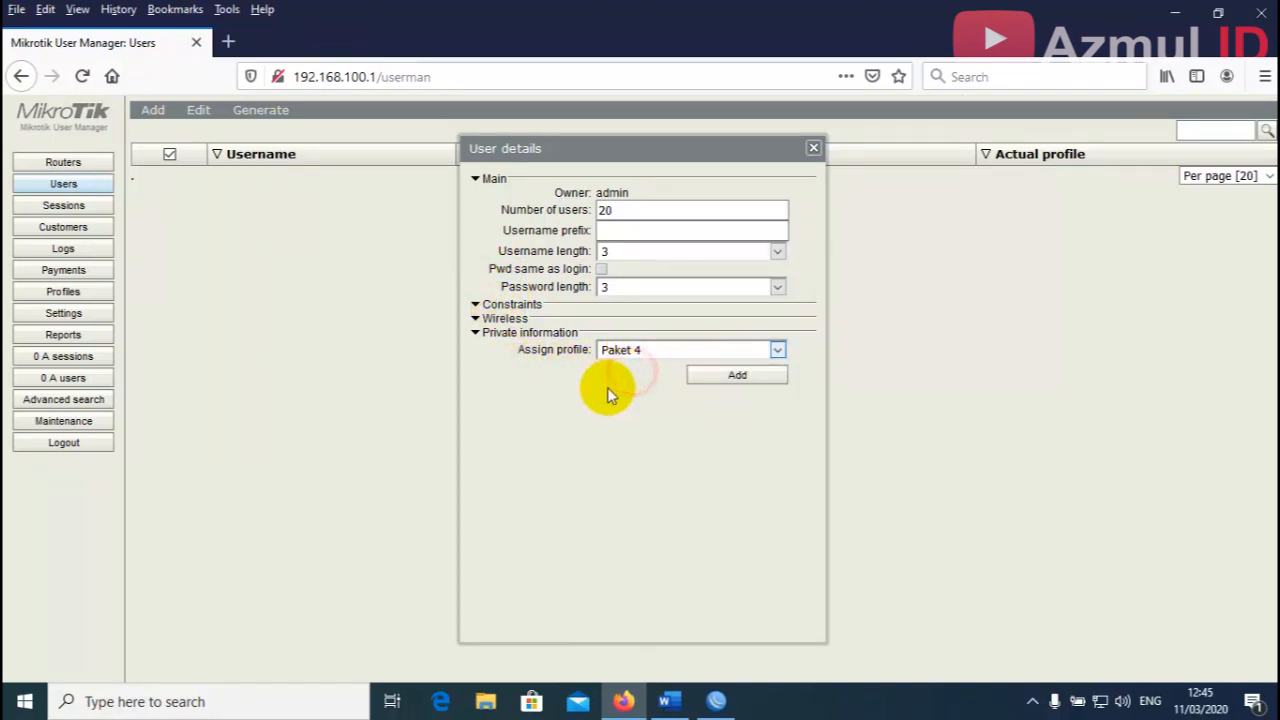
left_click(760, 378)
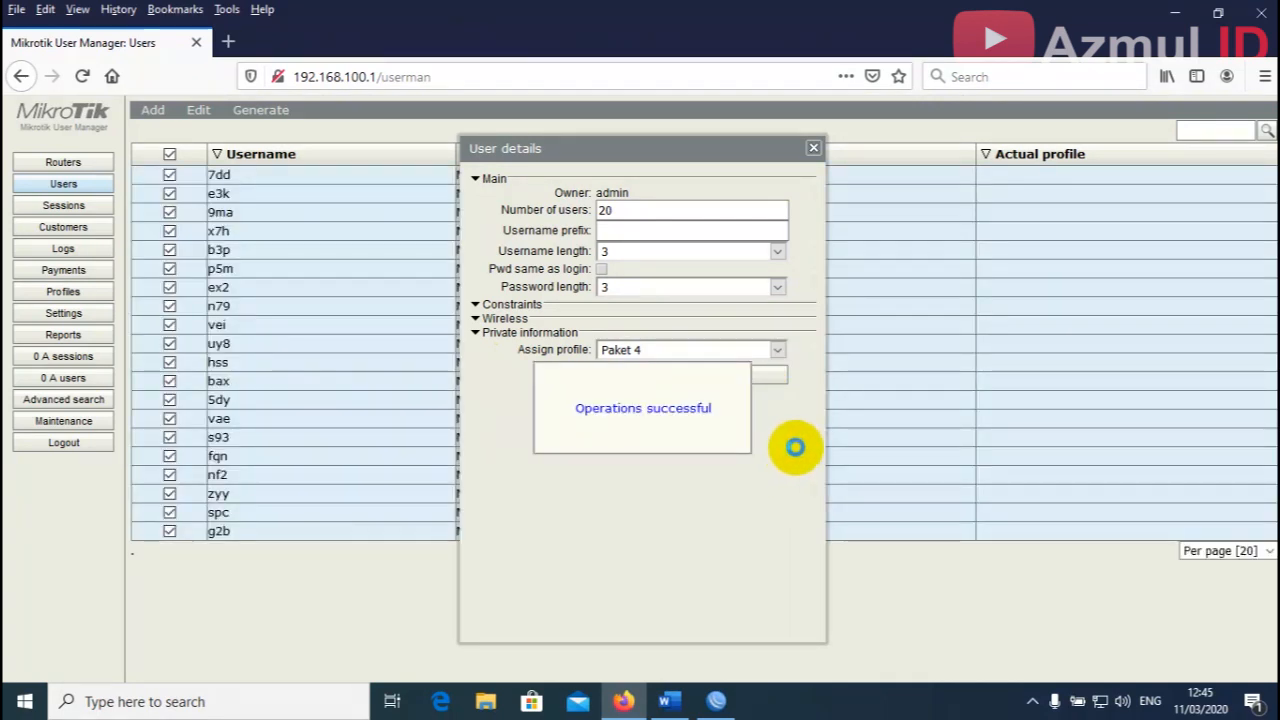
left_click(814, 150)
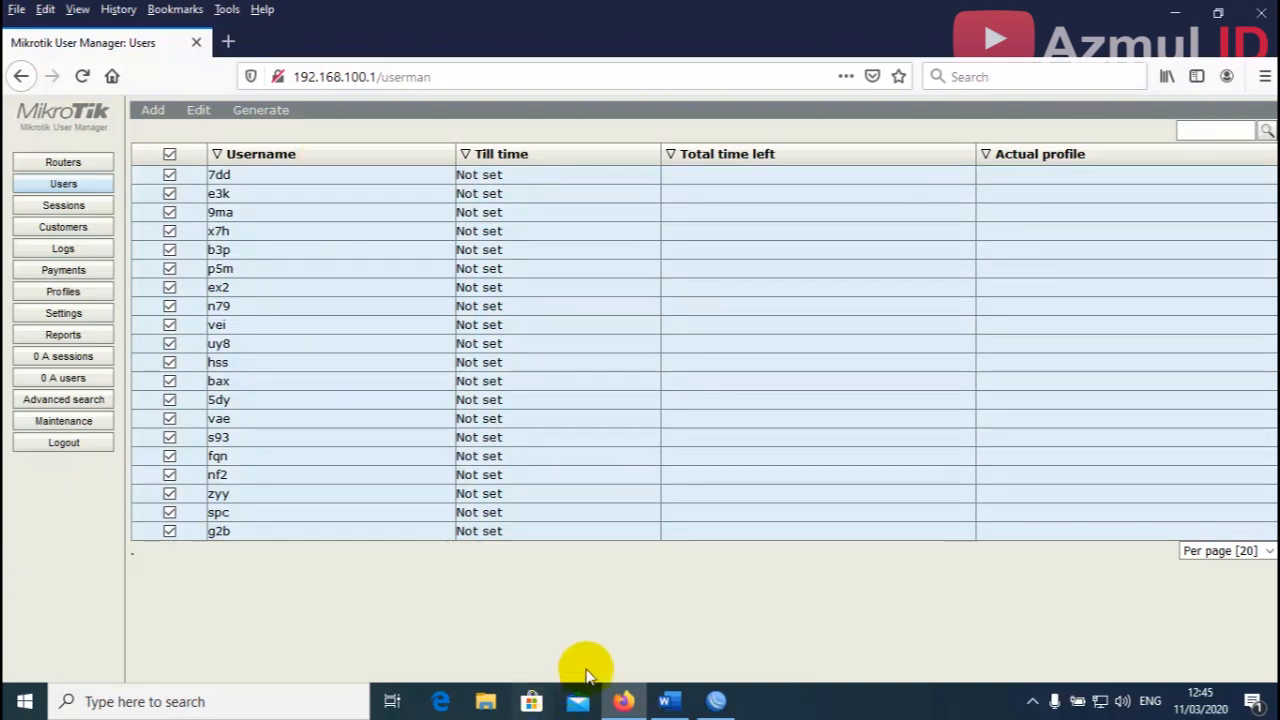
left_click(626, 703)
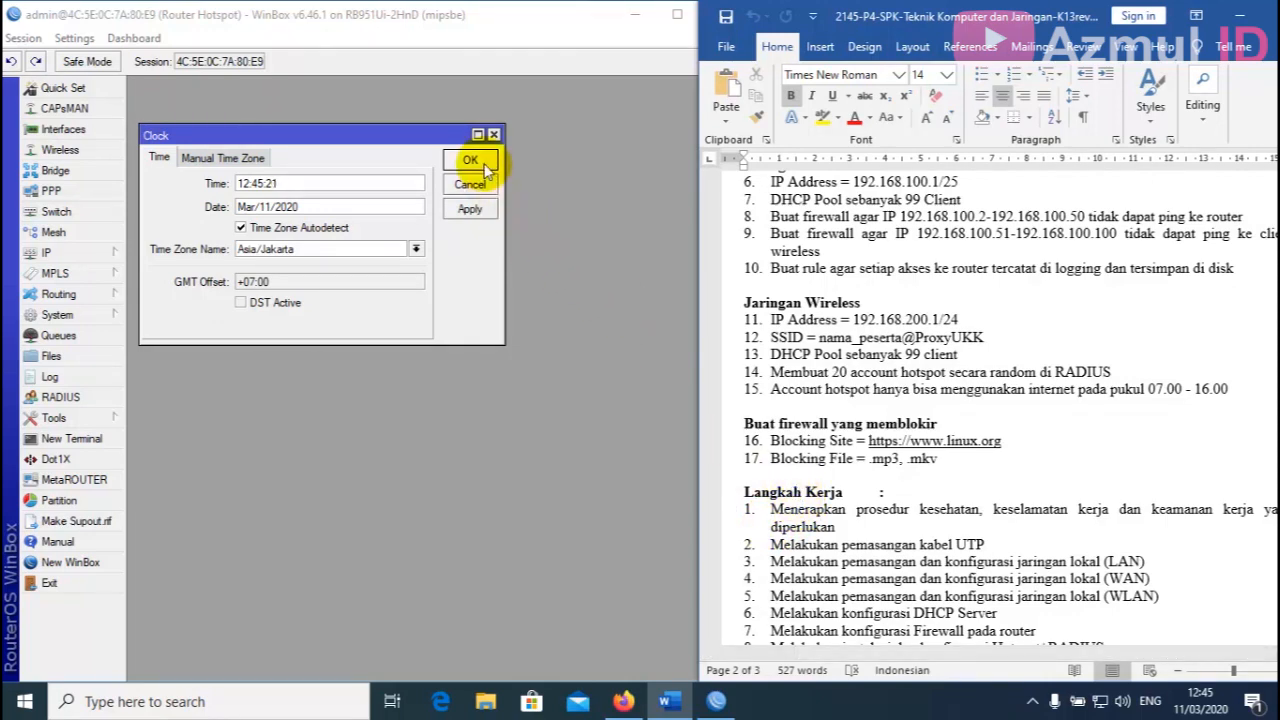
Close WinBox's Clock settings dialog and expand the IP menu.
left_click(470, 161)
left_click(1023, 430)
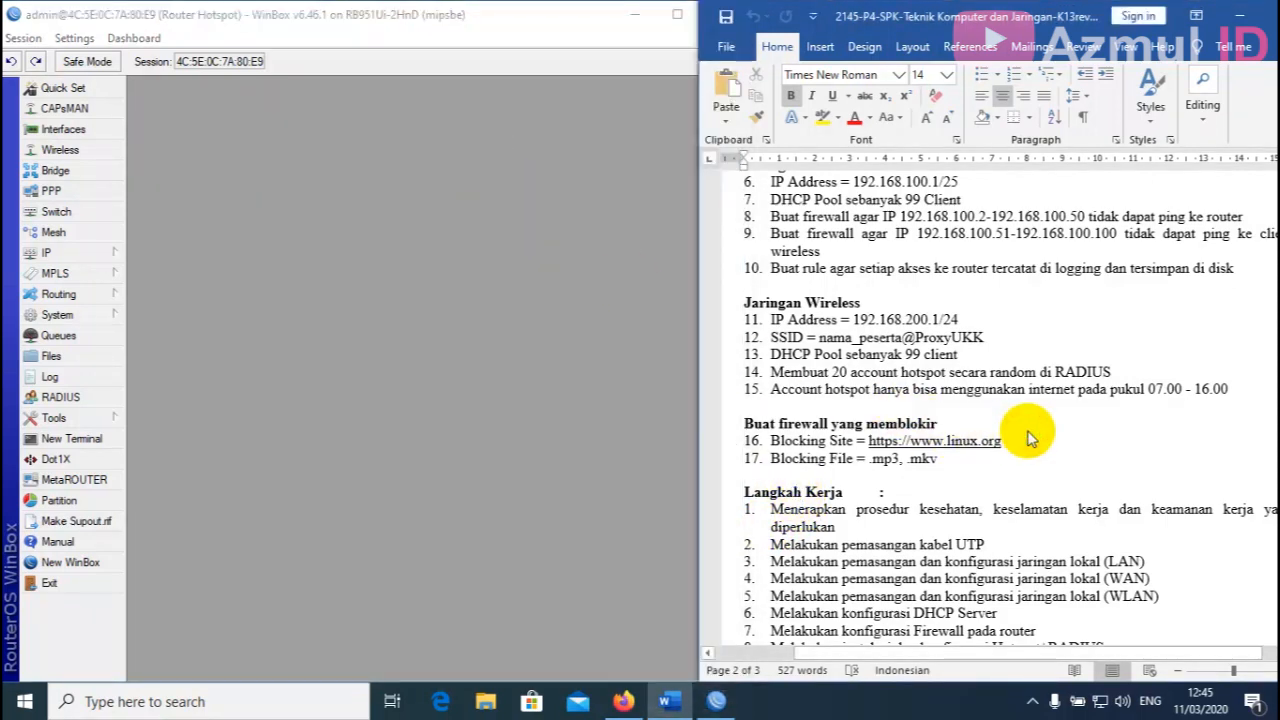
scroll(1030, 435, "down", 1)
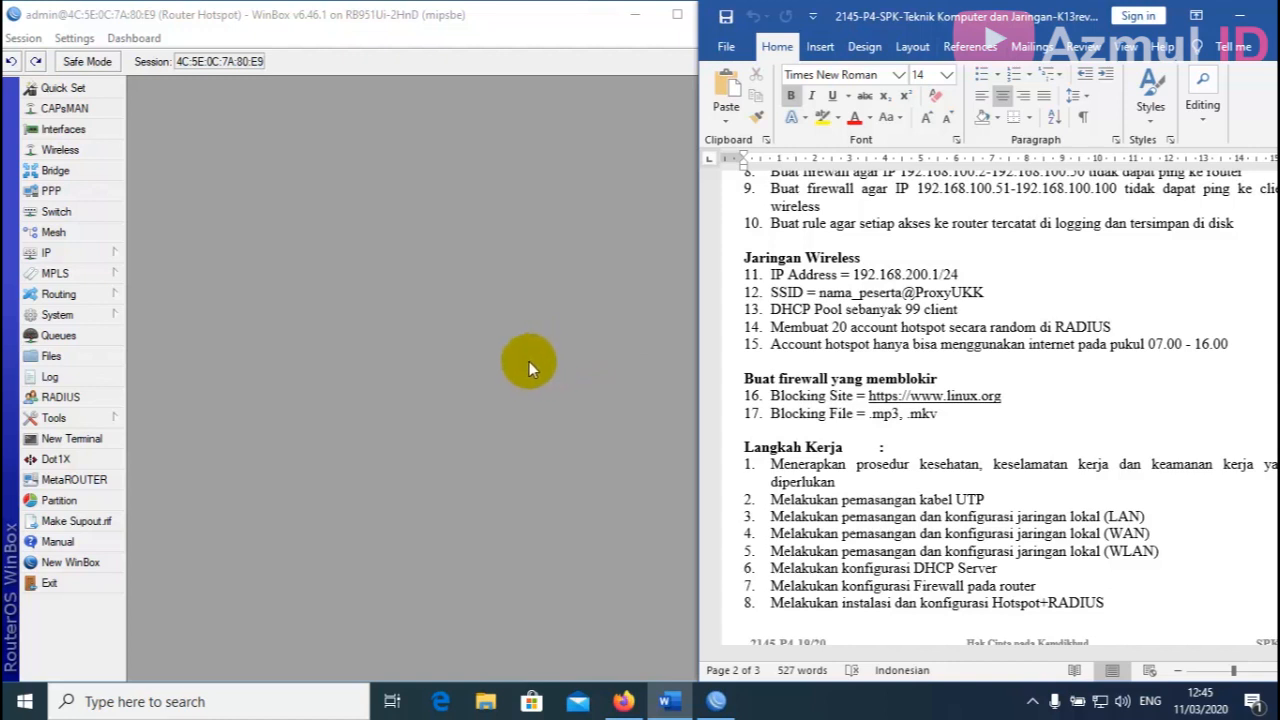
left_click(476, 344)
left_click(90, 252)
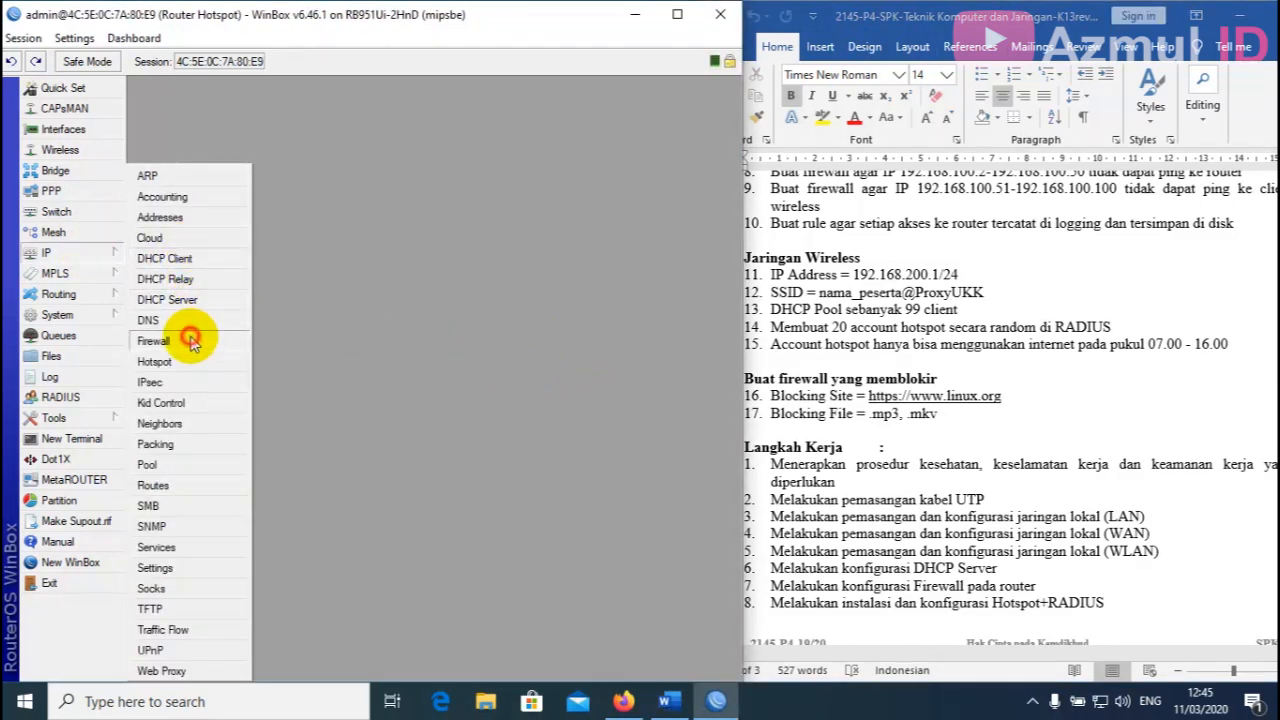
Start a new firewall filter rule: chain forward, protocol tcp, destination port 443.
left_click(152, 341)
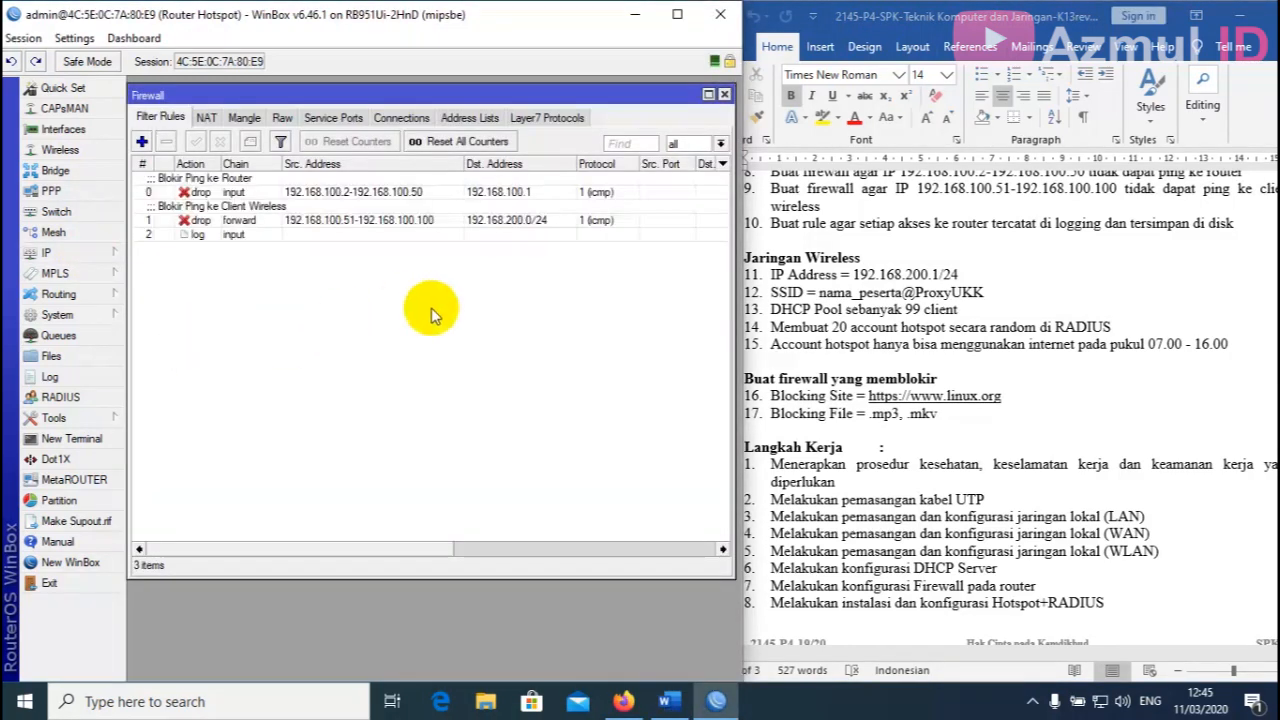
left_click(142, 143)
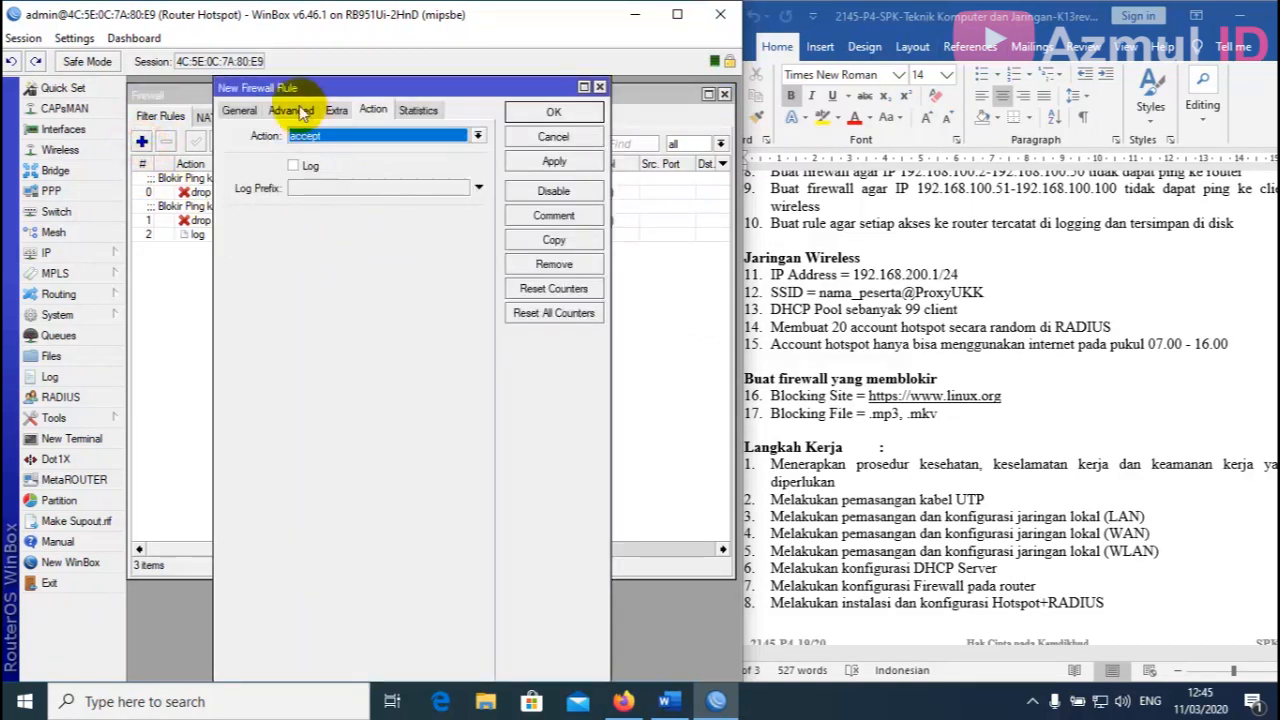
left_click(244, 113)
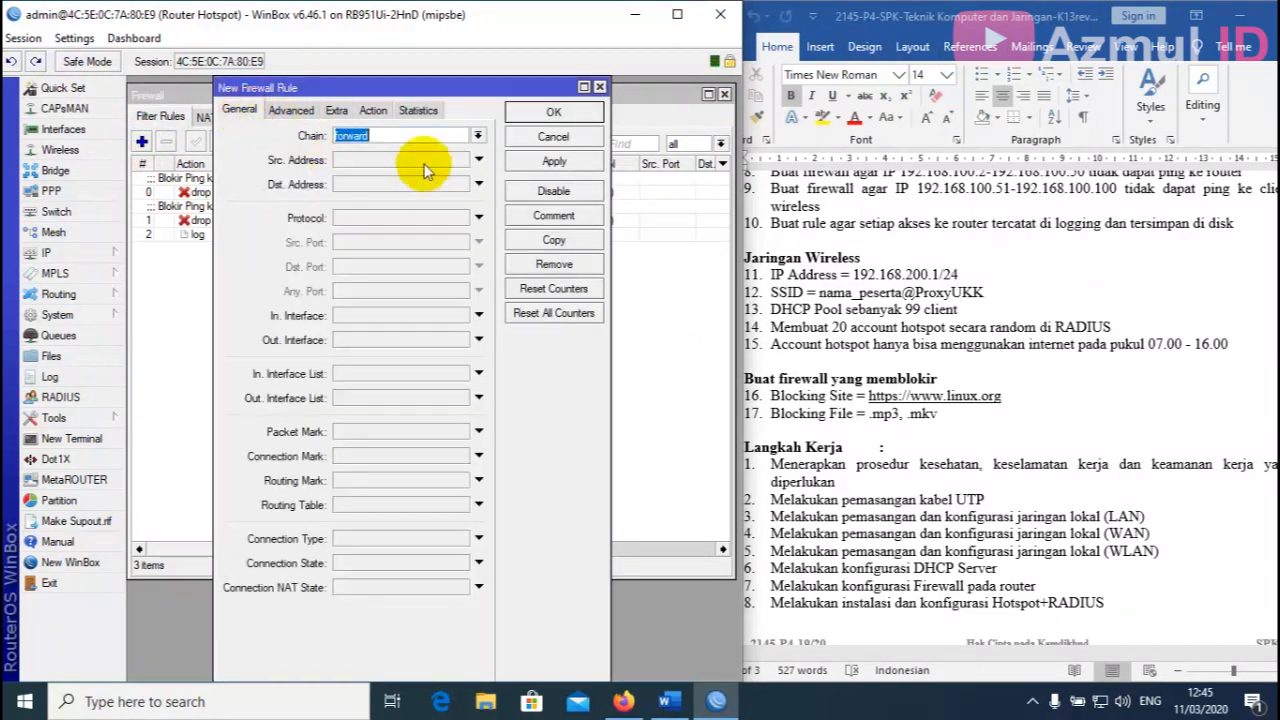
left_click(395, 138)
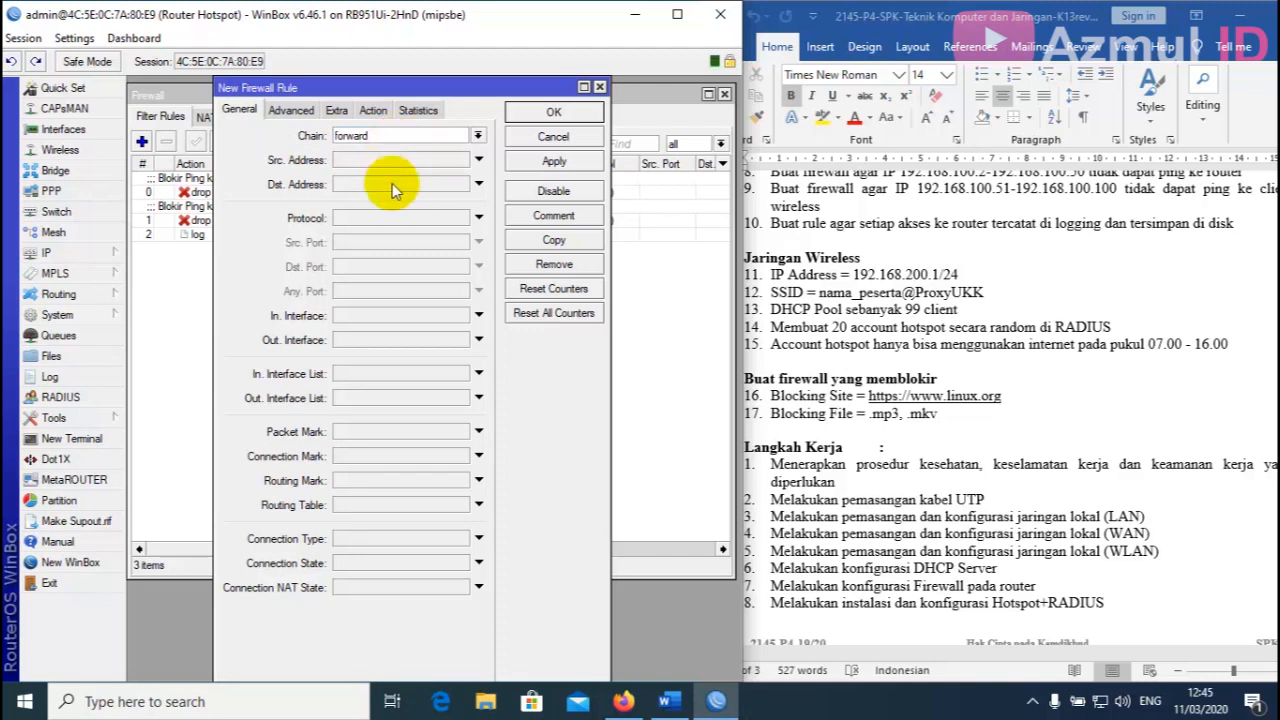
left_click(440, 218)
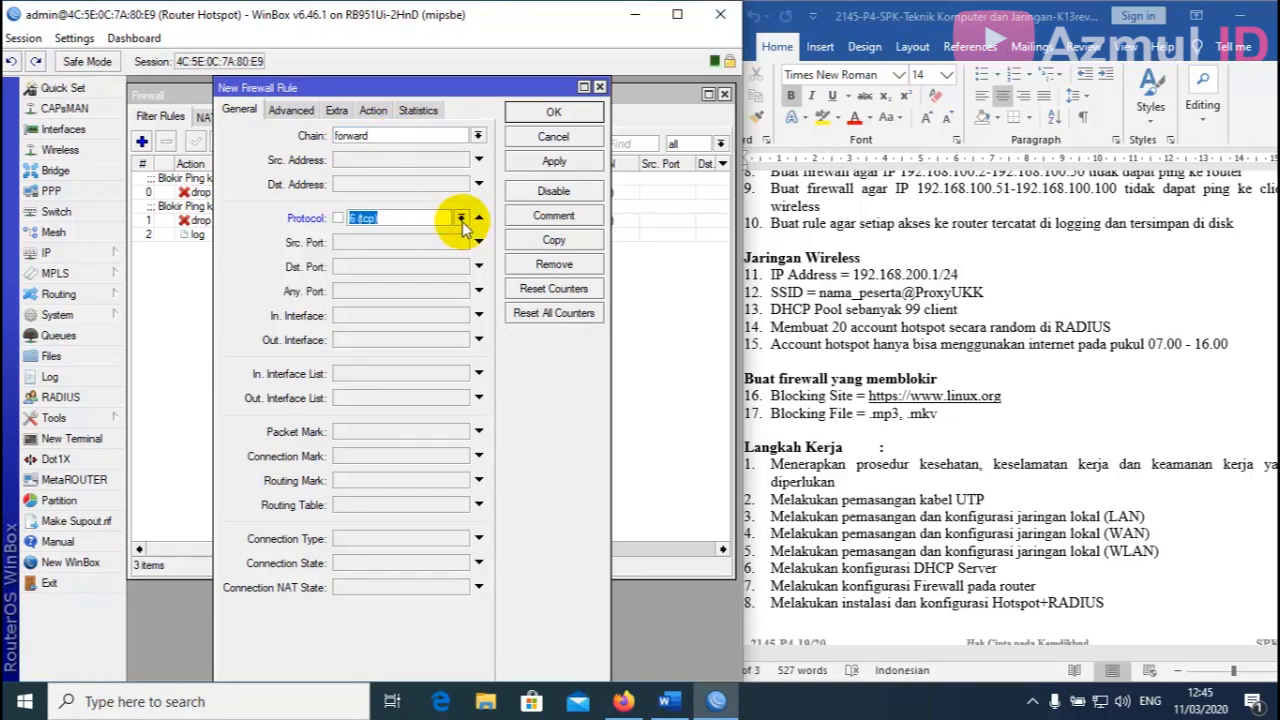
left_click(366, 268)
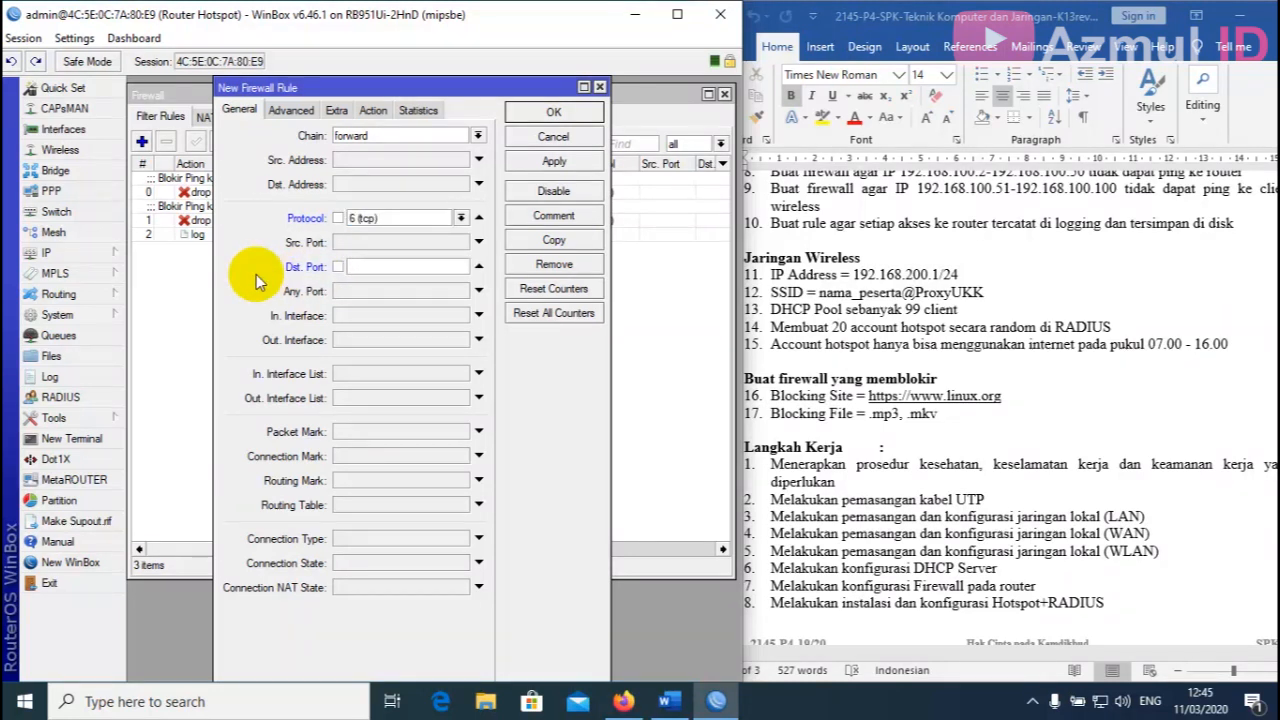
type("443")
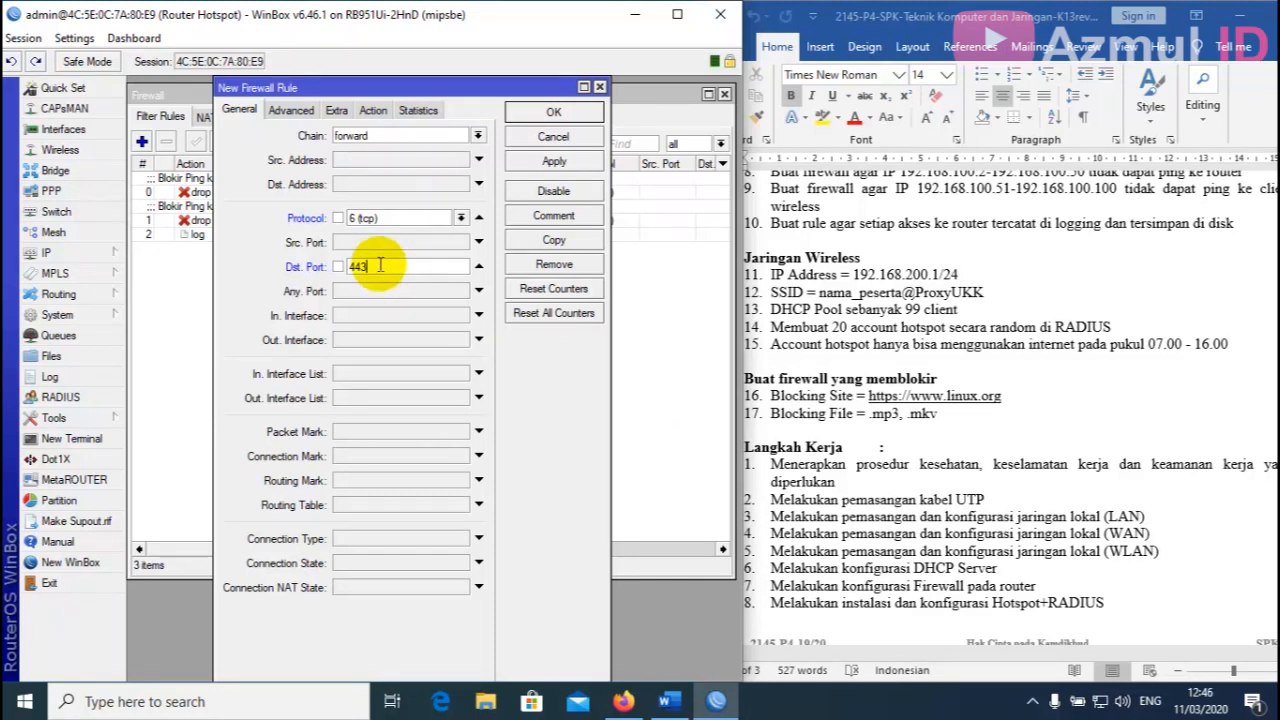
Match TLS host *linux.org*, set action drop, and apply the rule.
left_click(292, 112)
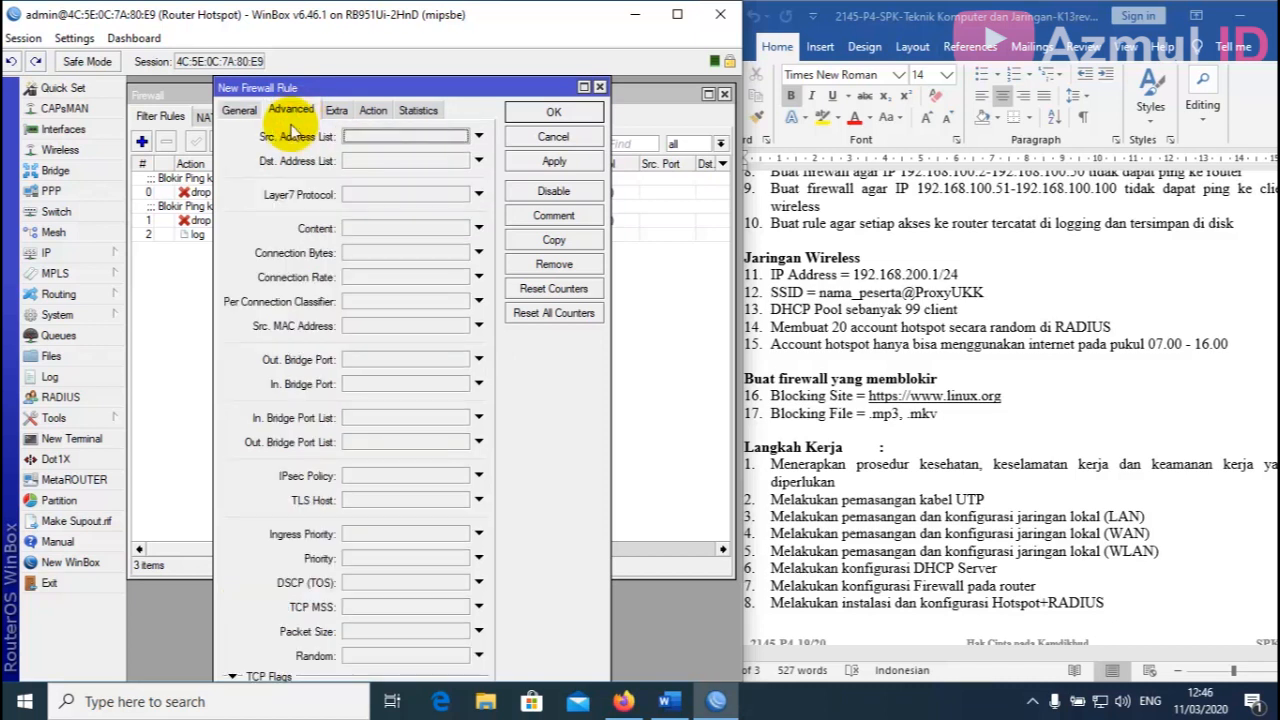
left_click(361, 501)
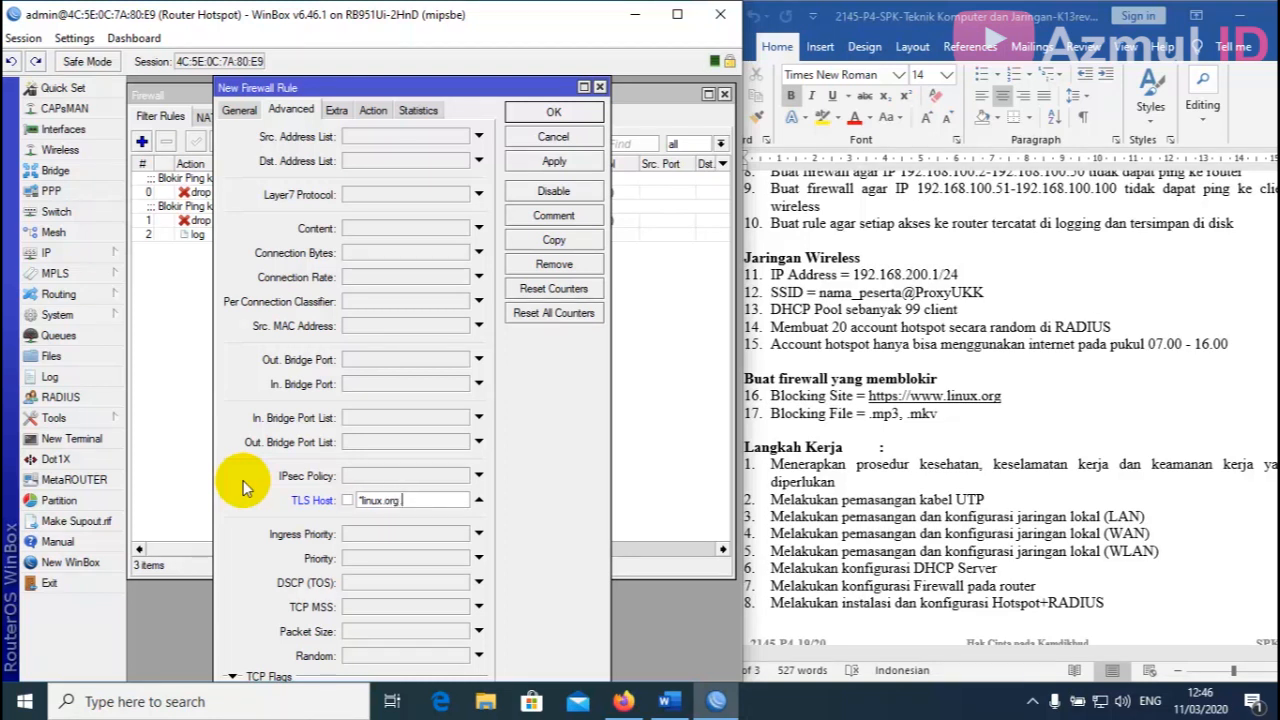
type("*linux.org*")
left_click(373, 110)
left_click(385, 137)
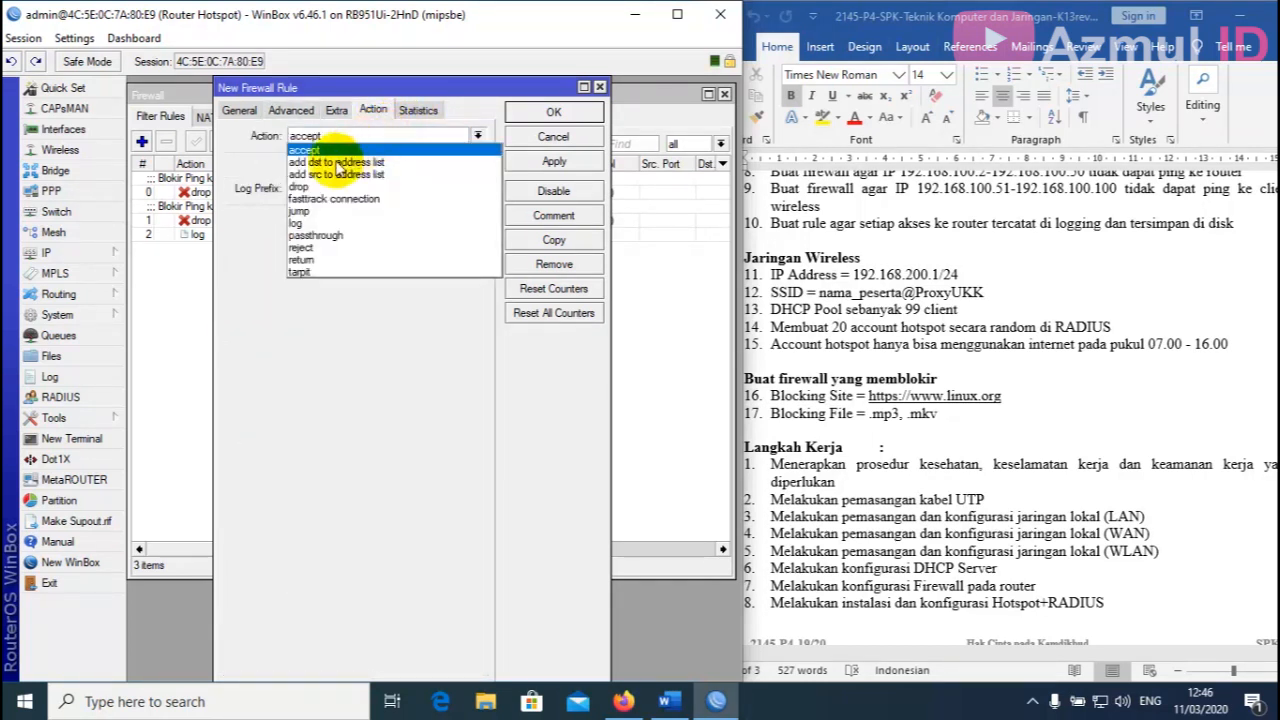
left_click(330, 180)
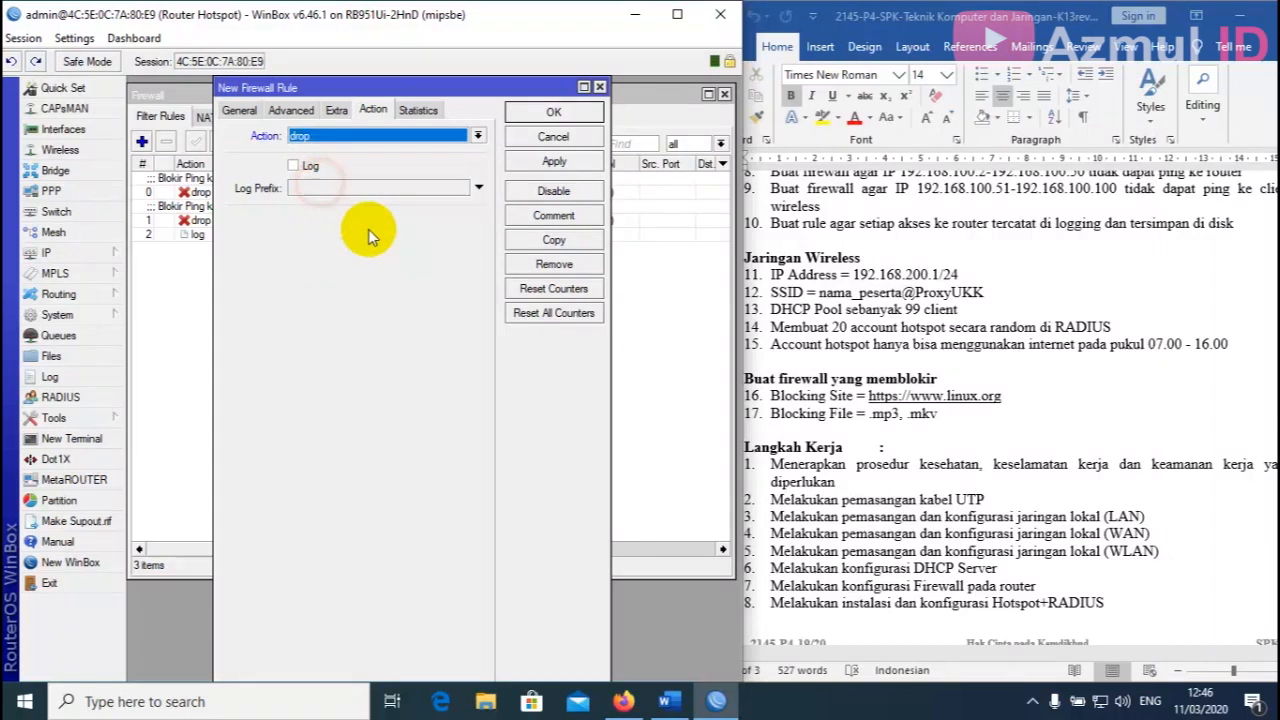
left_click(554, 161)
Comment the rule 'Blokir Linux.org' and close it with OK.
left_click(553, 215)
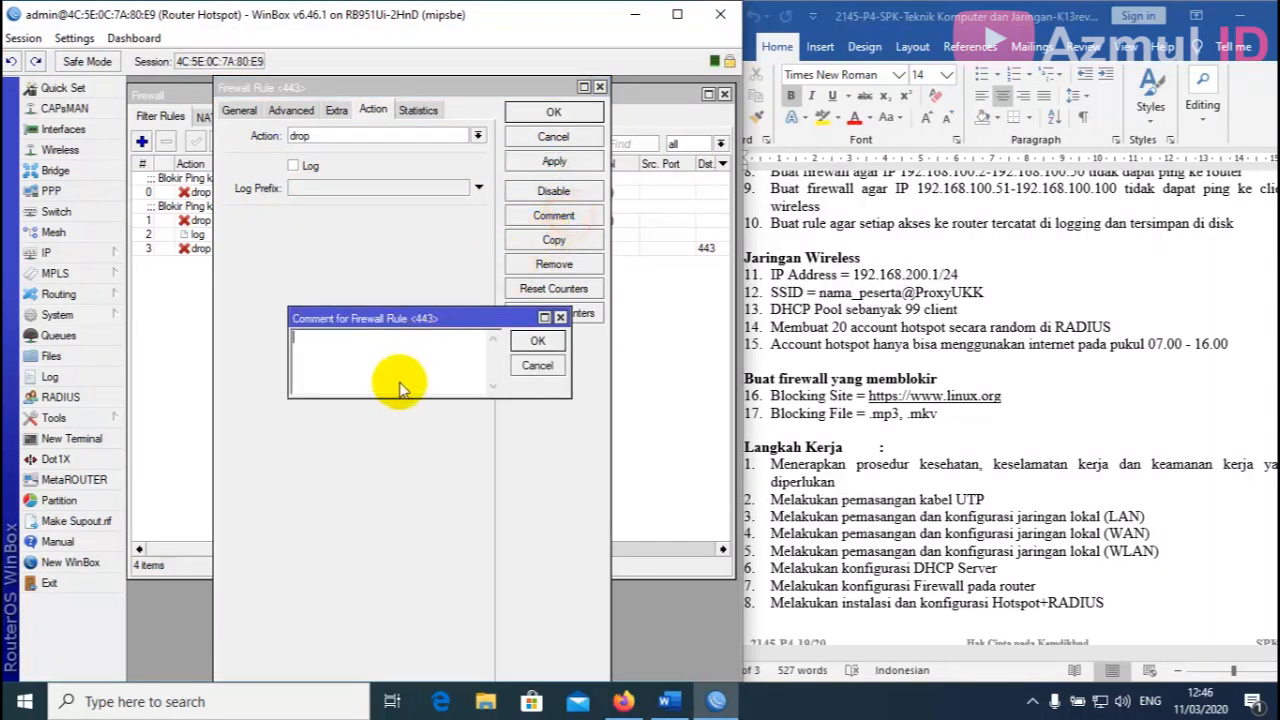
type("Blokir Linux.org")
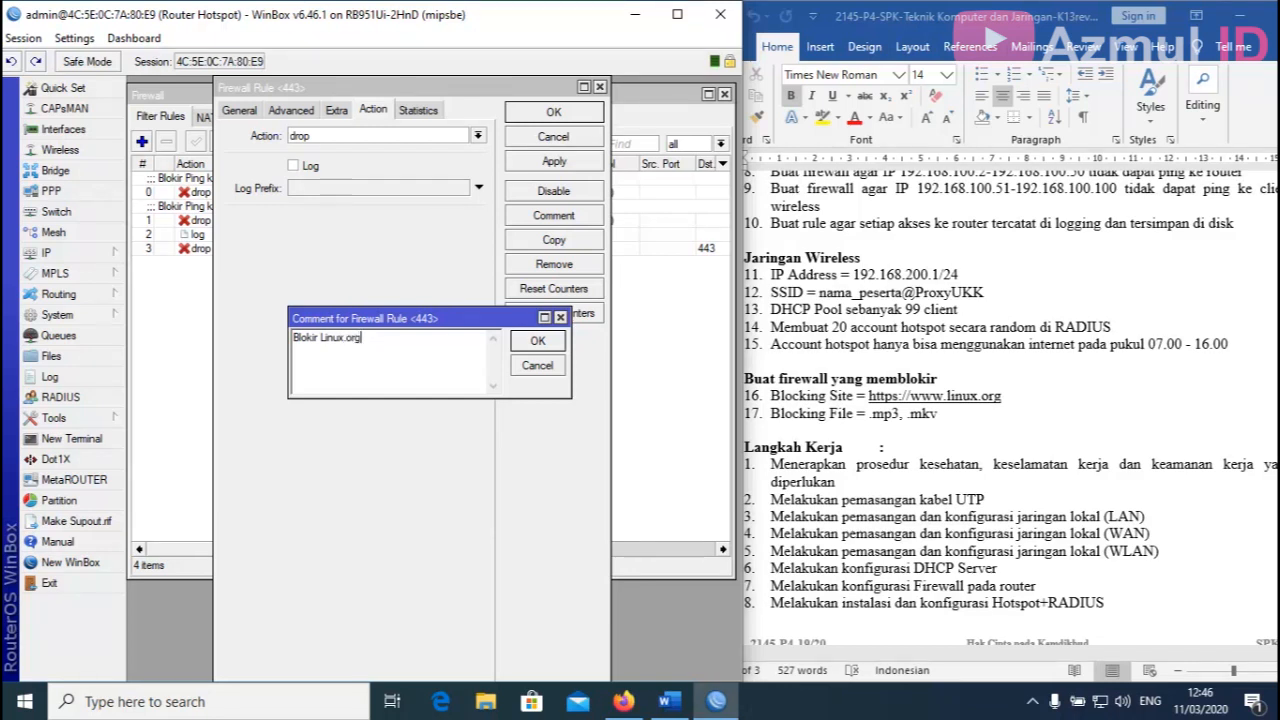
left_click(553, 341)
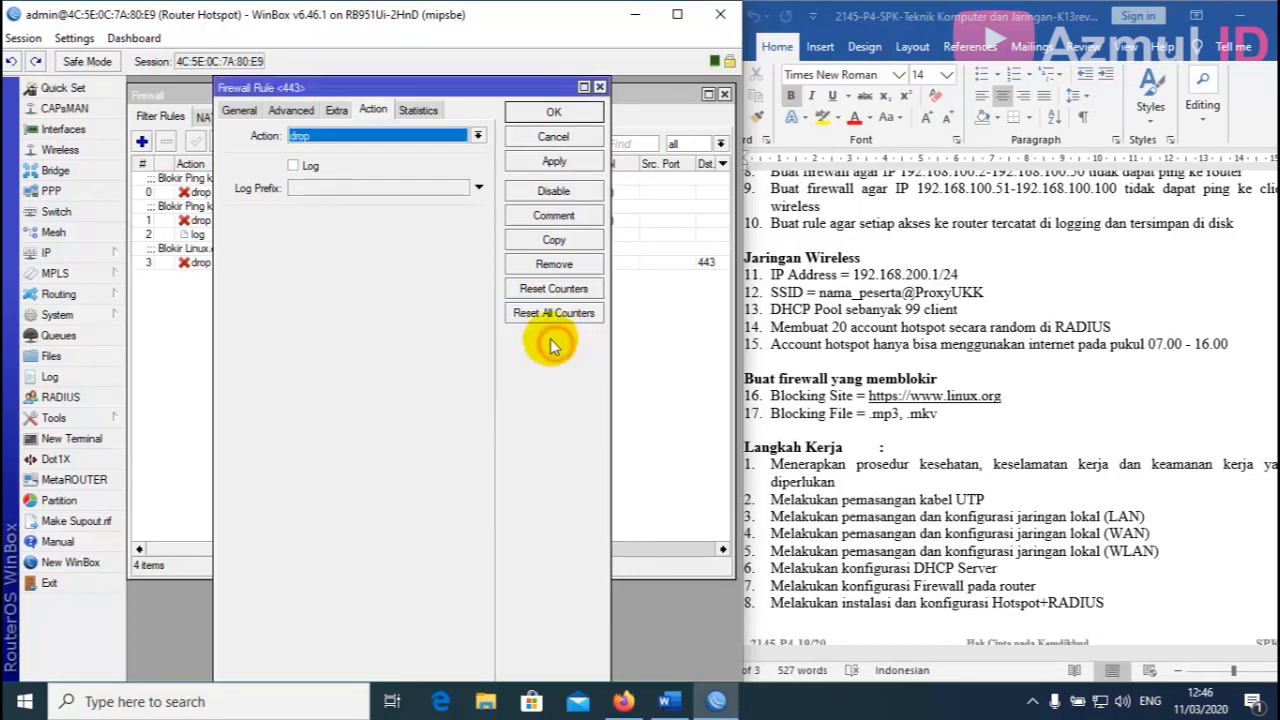
left_click(556, 113)
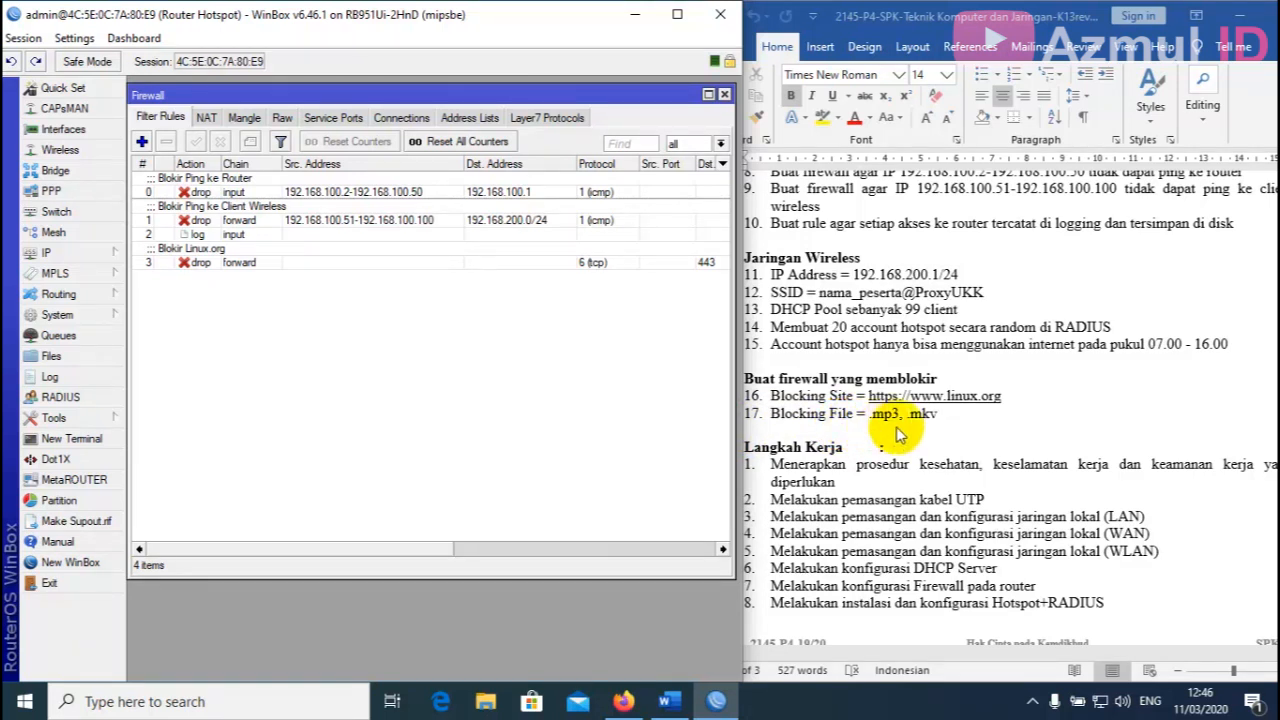
Add a forward tcp filter rule matching content .mp3 with action drop, and apply.
left_click(143, 143)
left_click(238, 110)
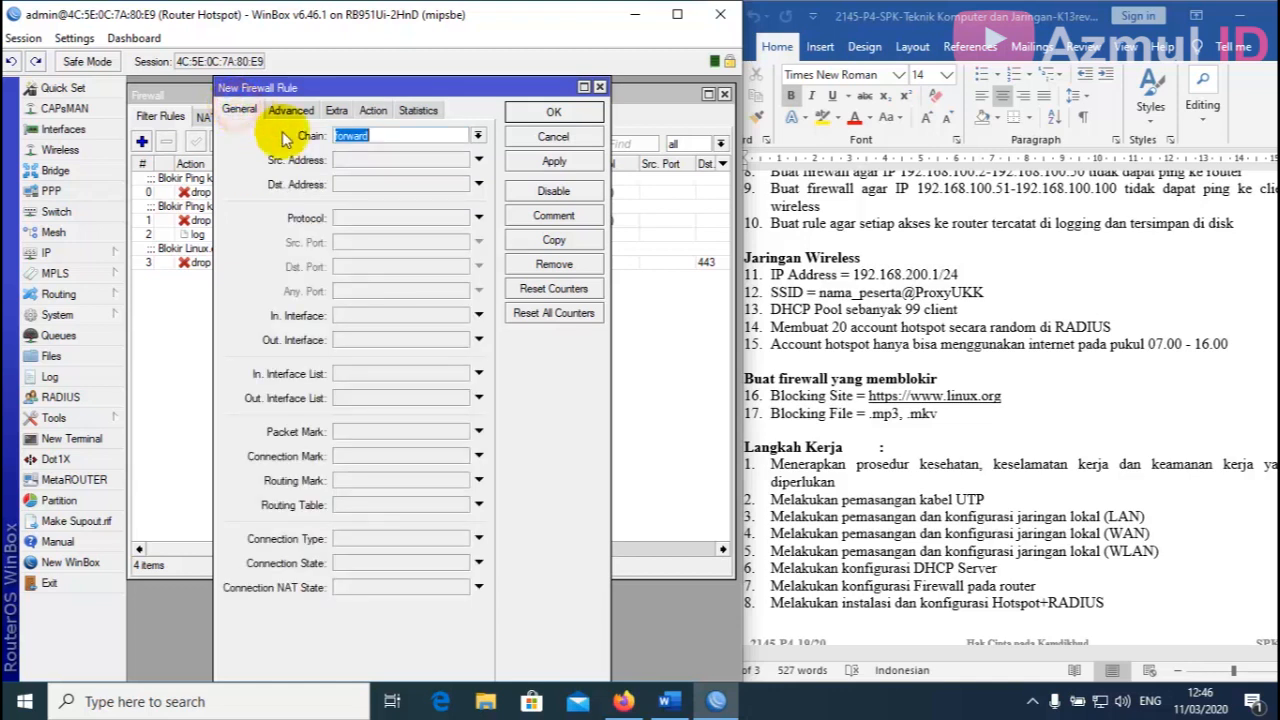
left_click(401, 221)
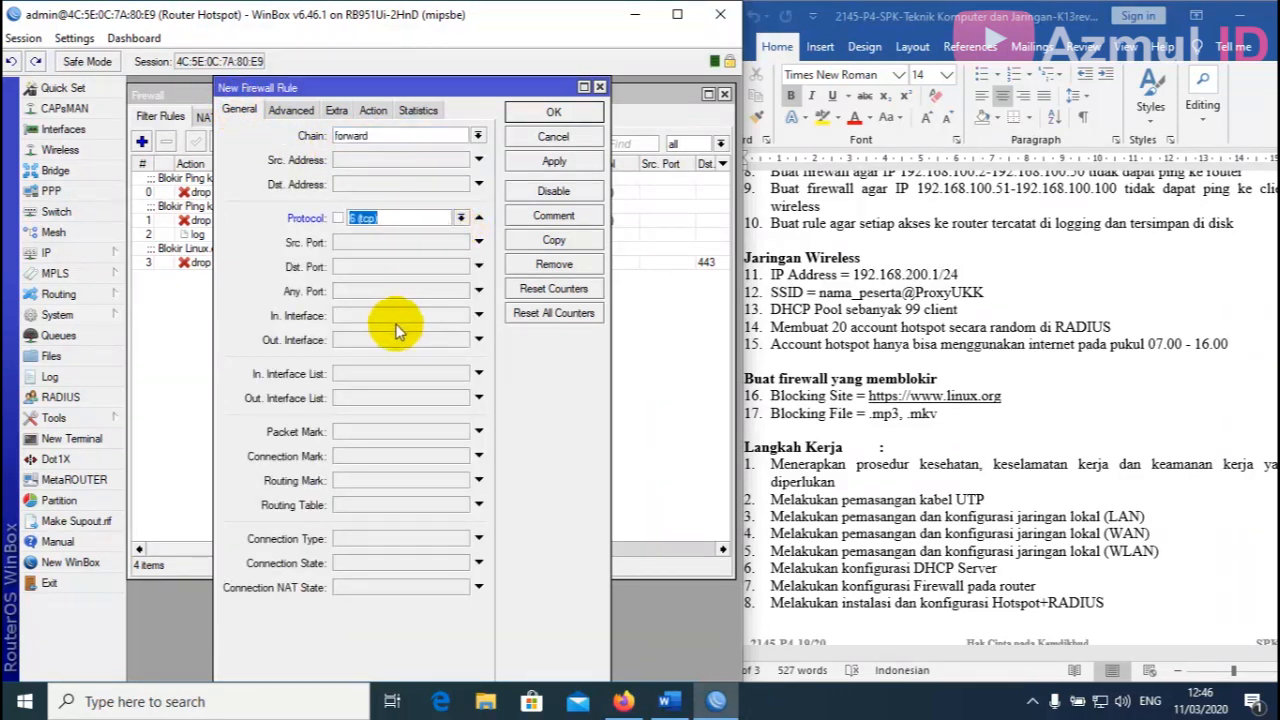
left_click(292, 111)
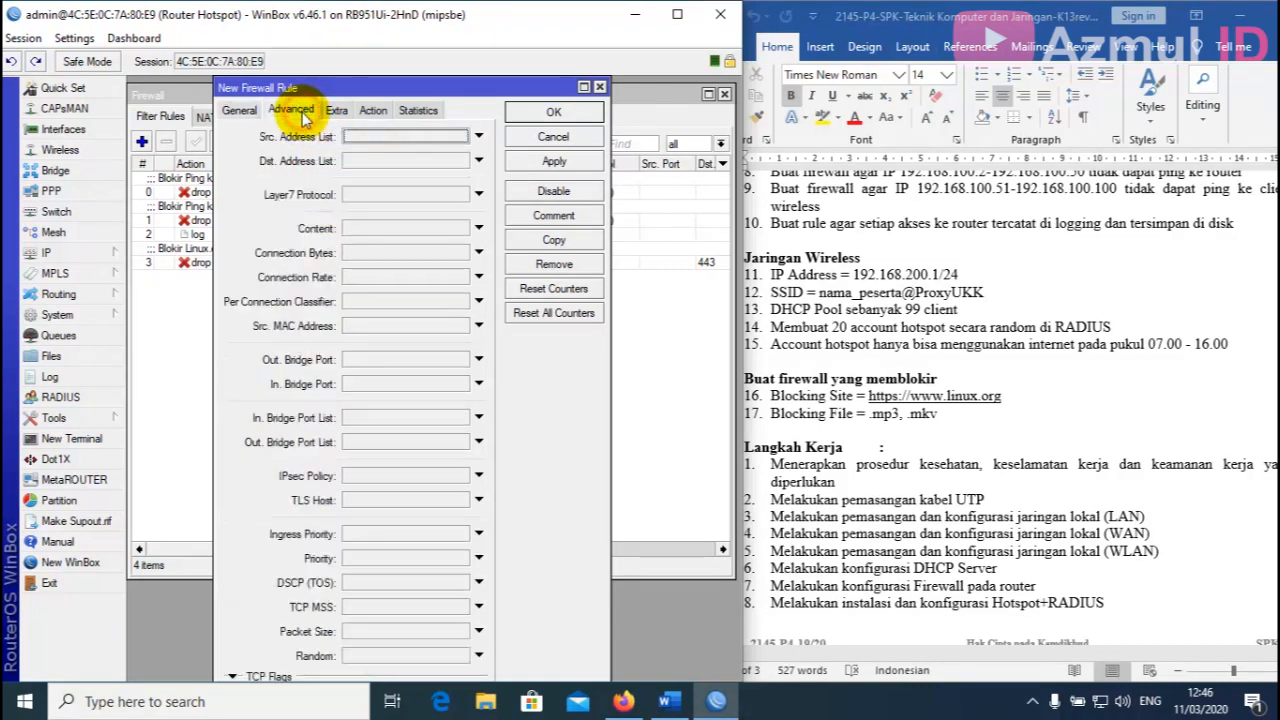
left_click(387, 230)
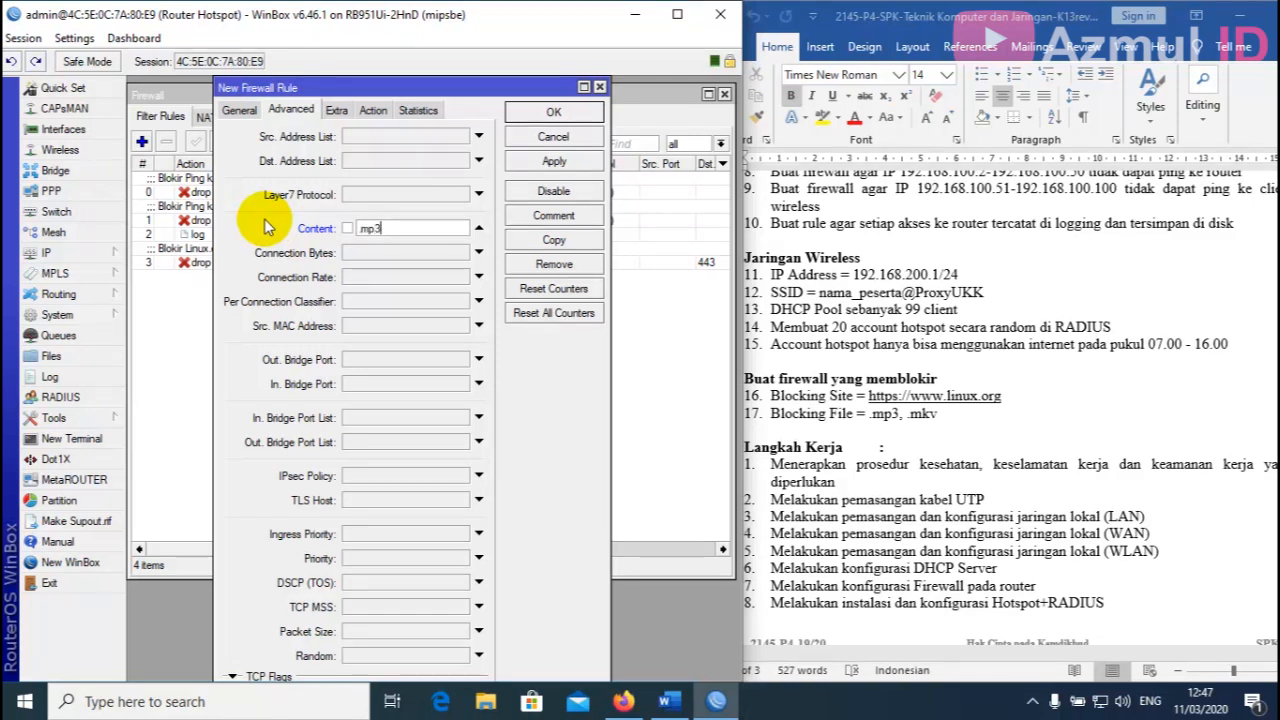
left_click(372, 112)
left_click(364, 135)
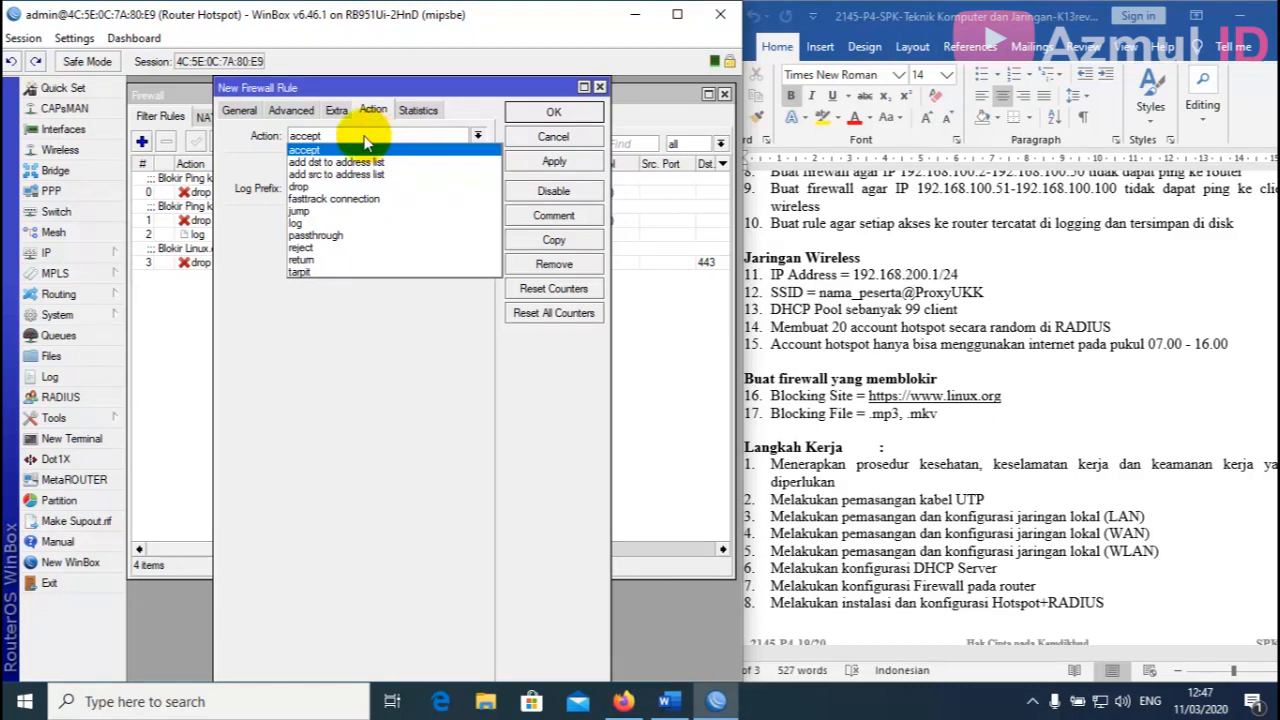
left_click(310, 186)
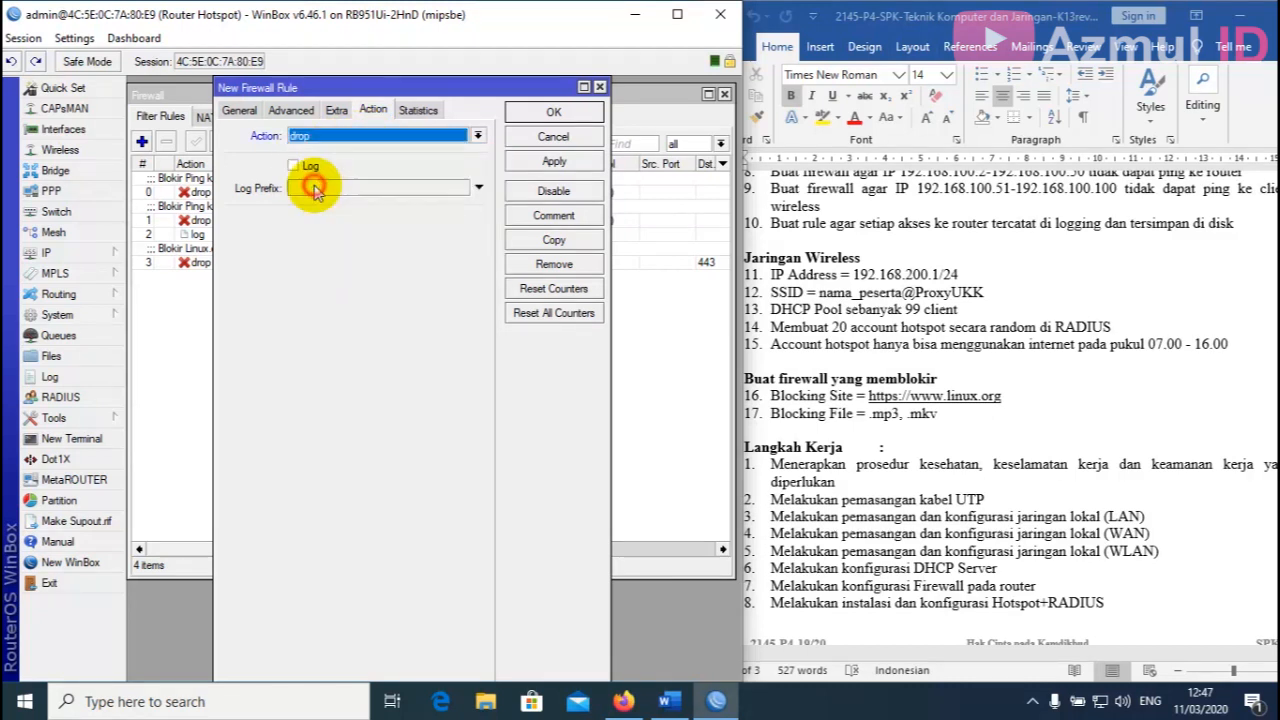
left_click(555, 163)
Comment the rule 'Blokir File Mp3' and close it with OK.
left_click(556, 215)
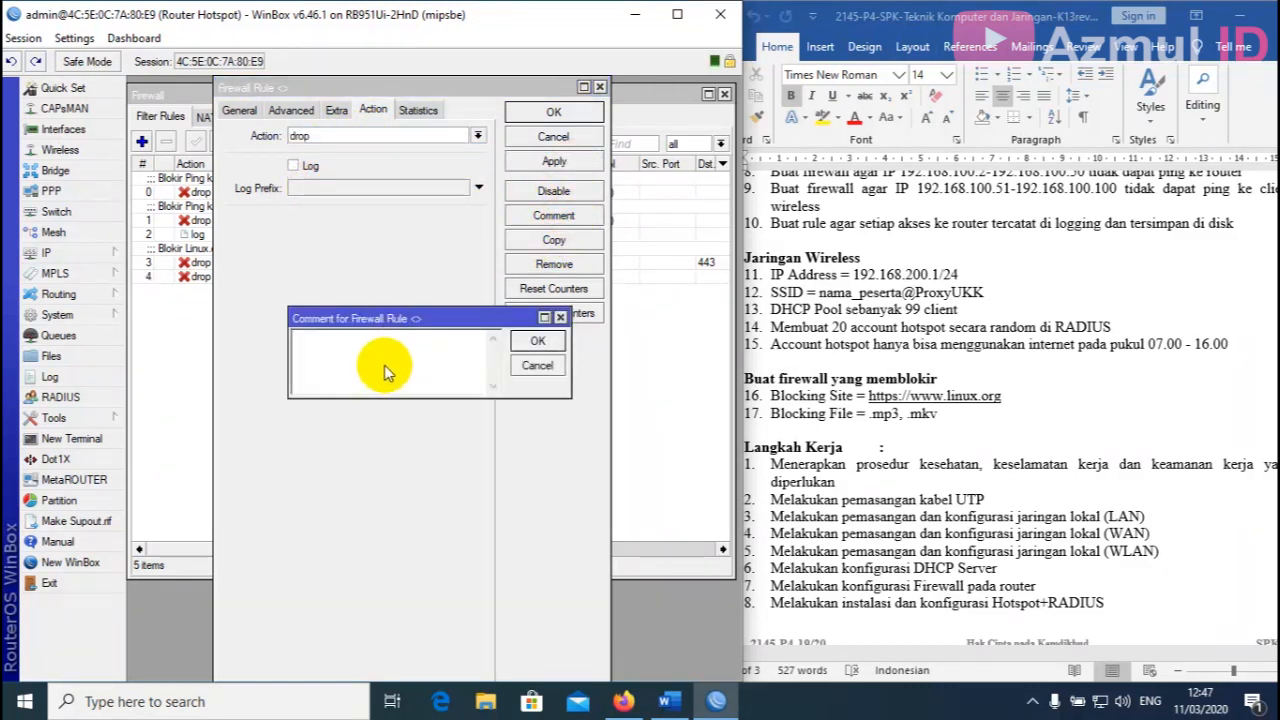
type("Blokir File Mp3")
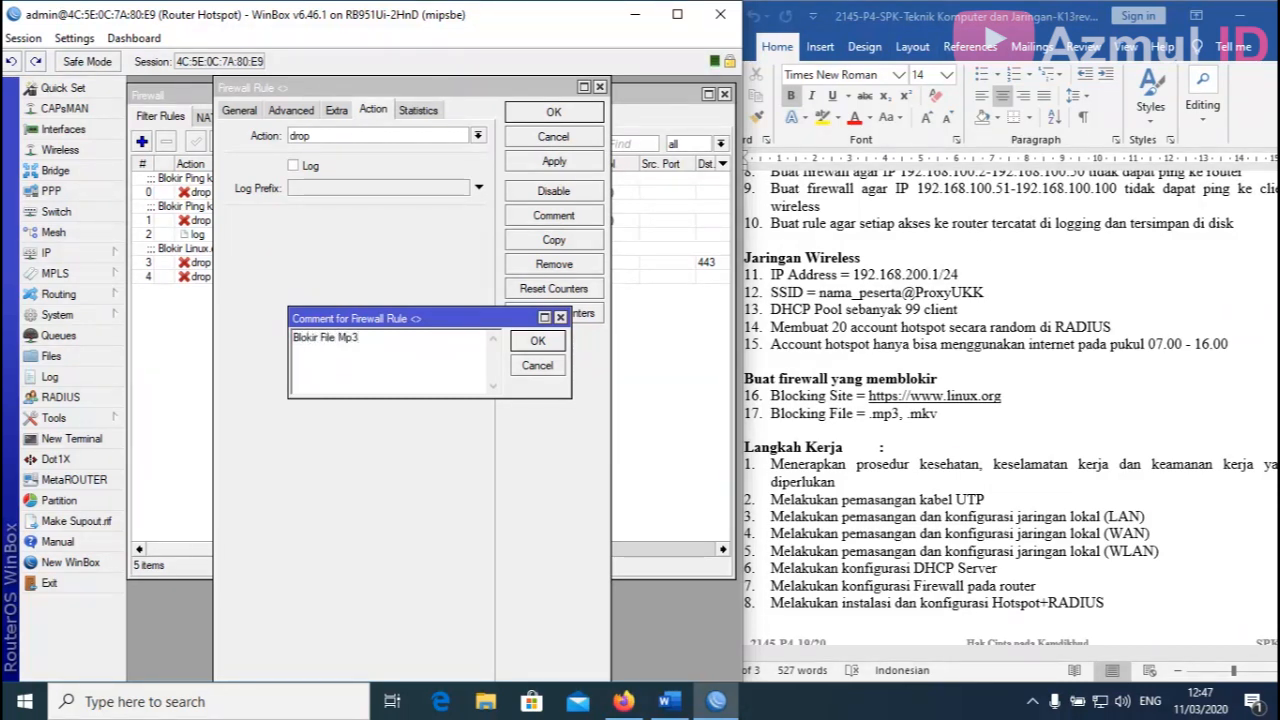
left_click(537, 340)
left_click(554, 112)
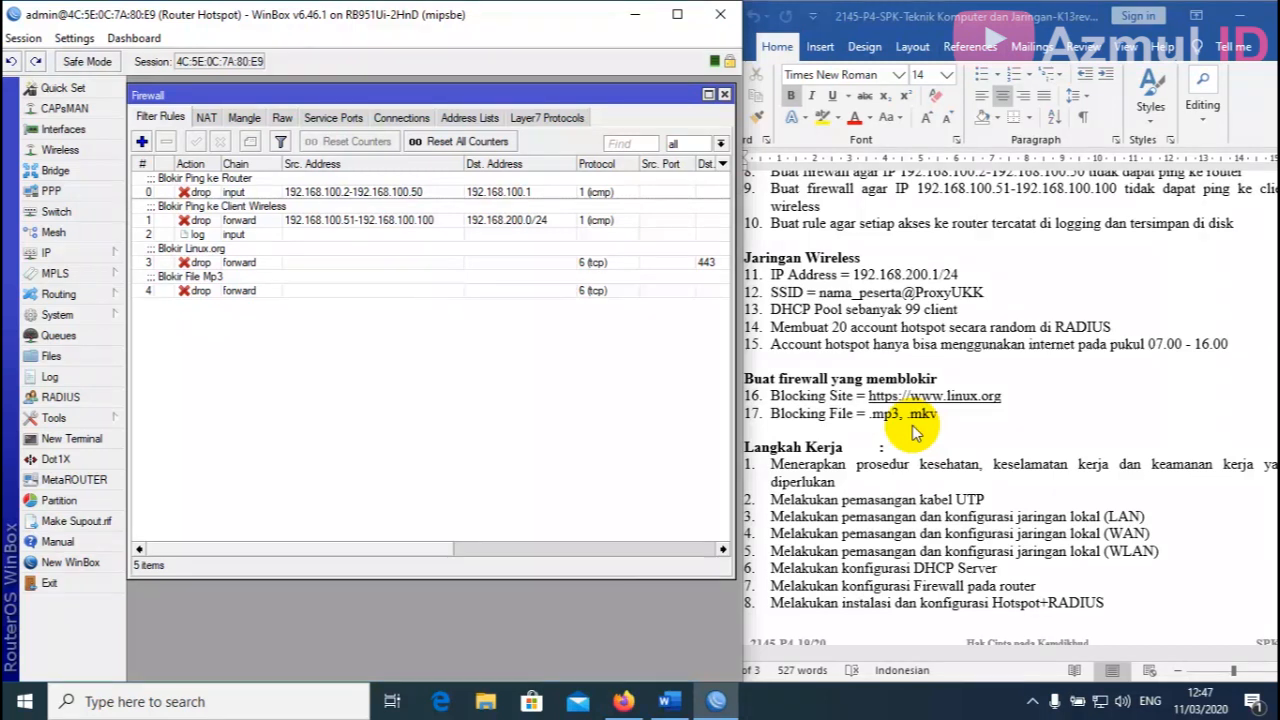
Add a forward tcp filter rule matching content .mkv with action drop, and apply.
left_click(142, 142)
left_click(239, 110)
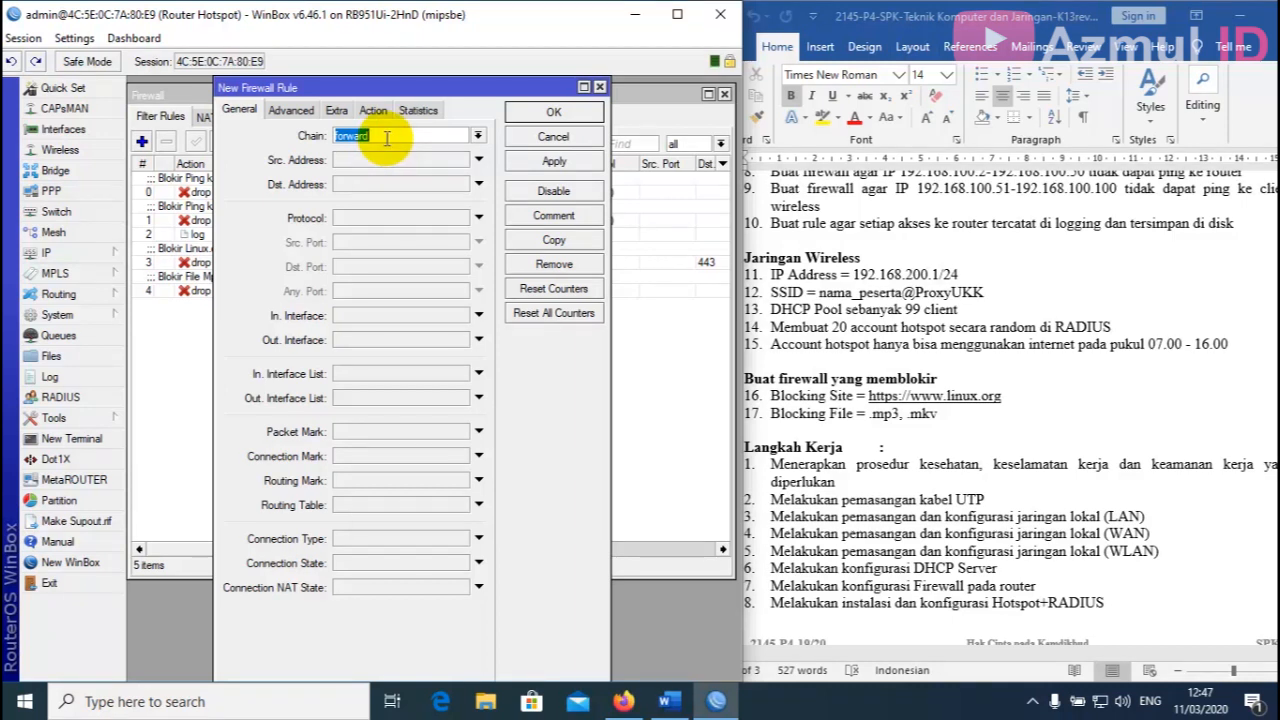
left_click(470, 217)
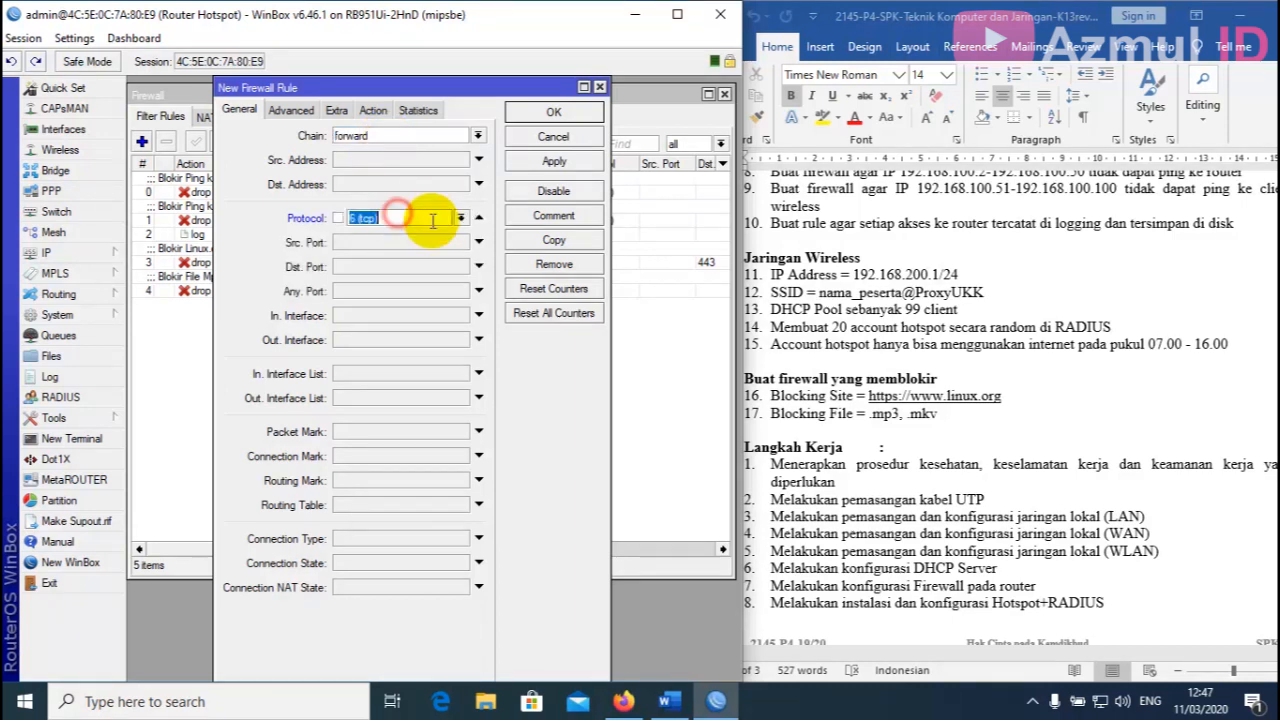
left_click(293, 112)
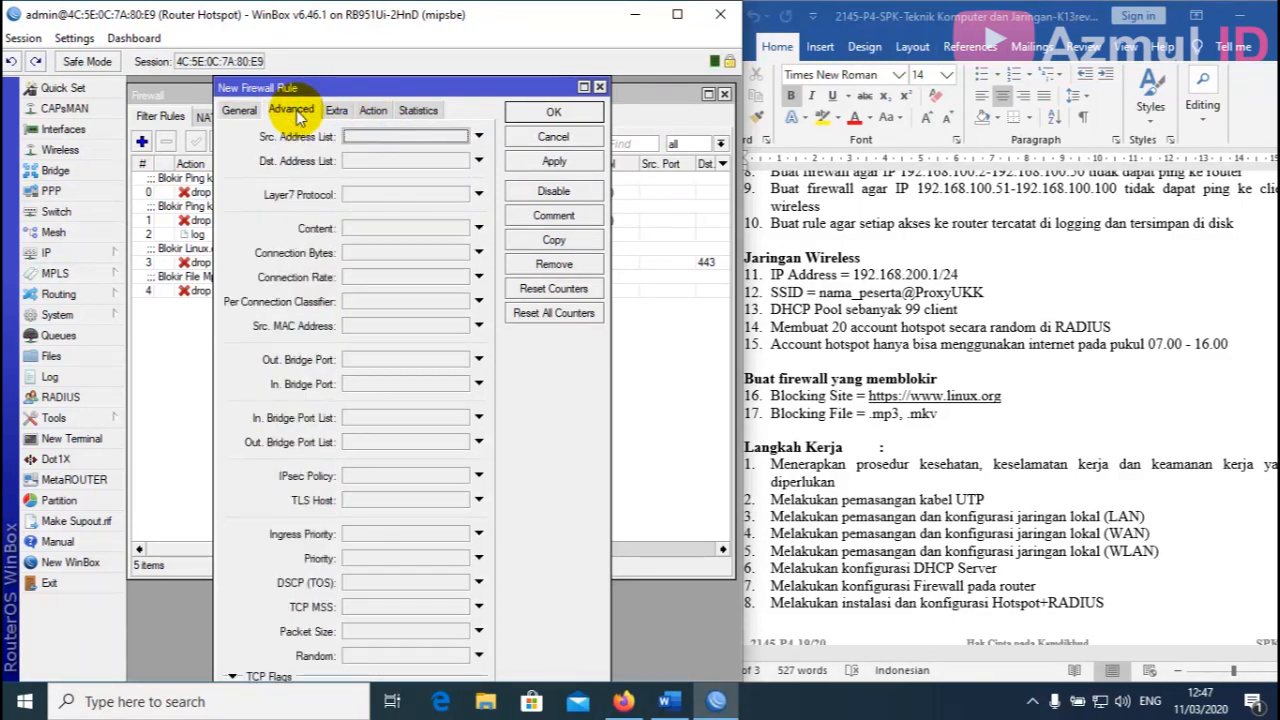
left_click(380, 228)
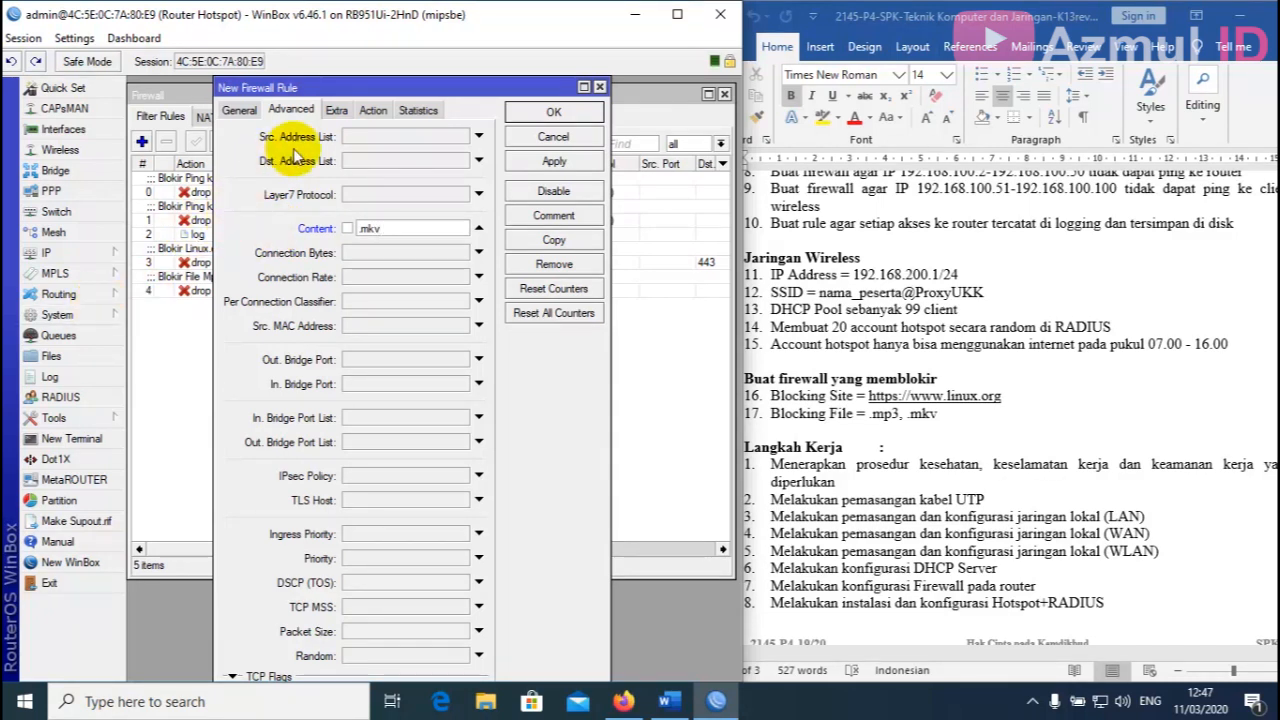
left_click(373, 111)
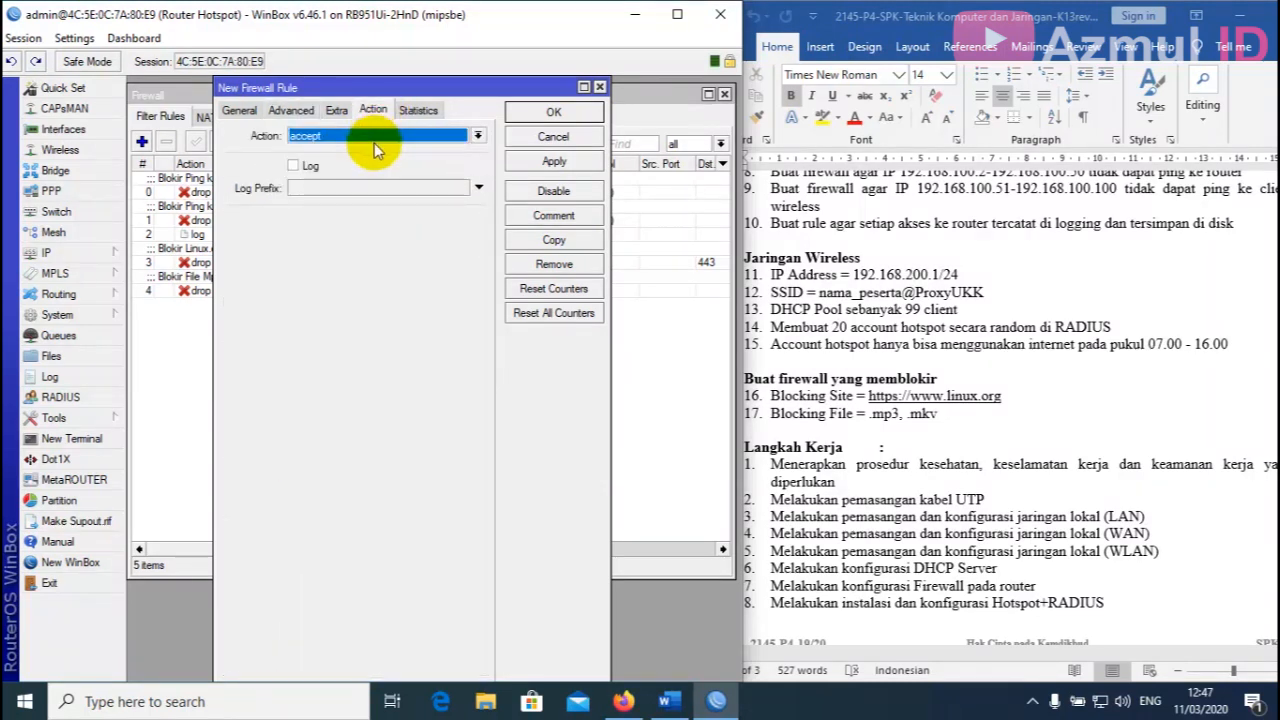
left_click(372, 136)
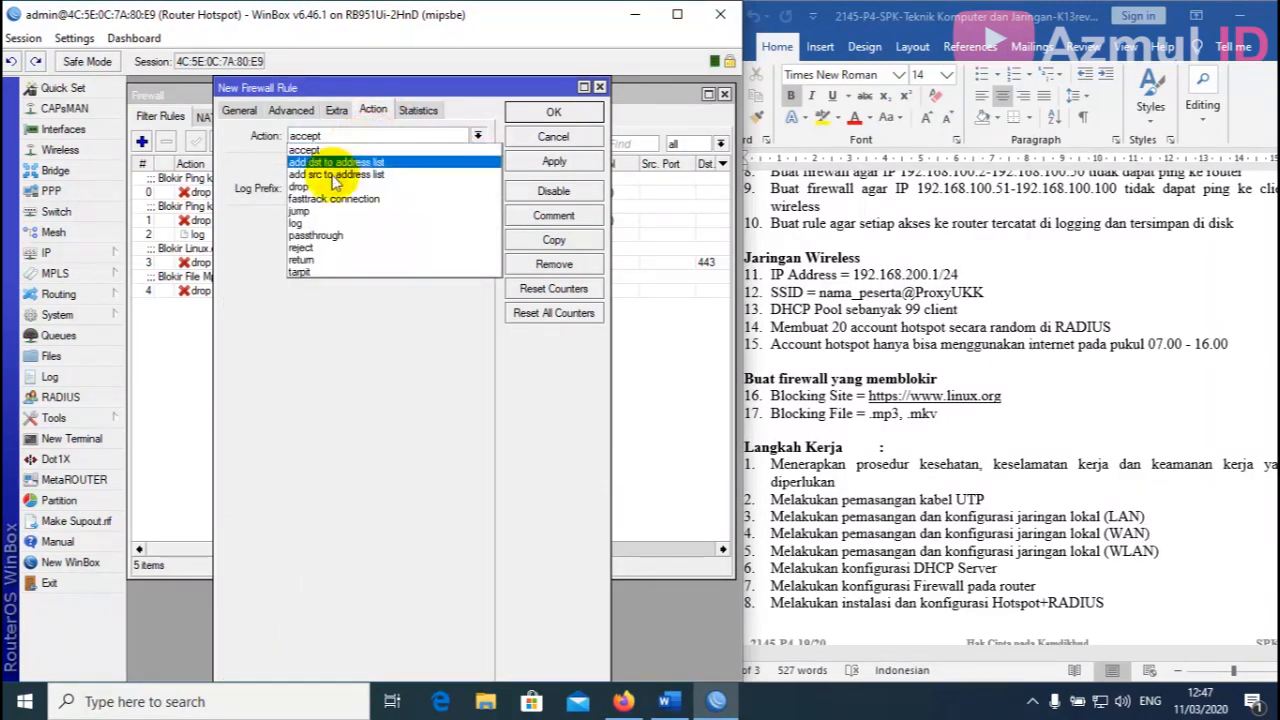
left_click(320, 187)
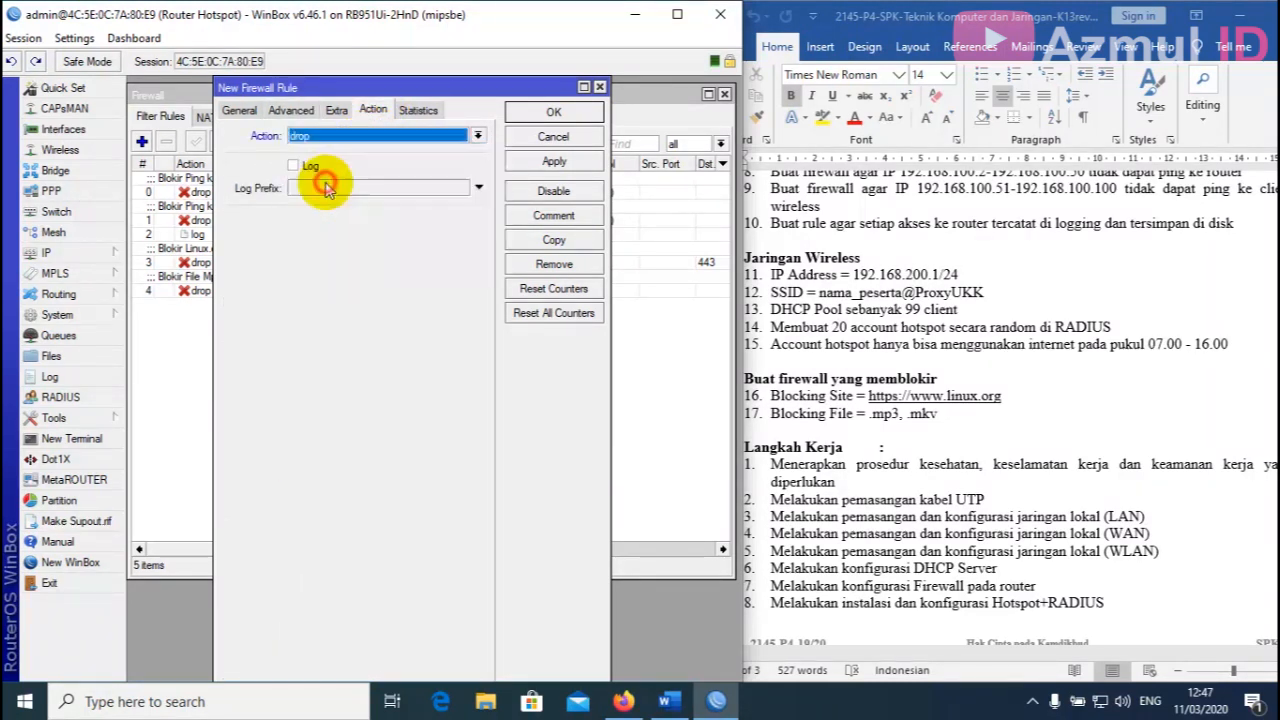
left_click(553, 162)
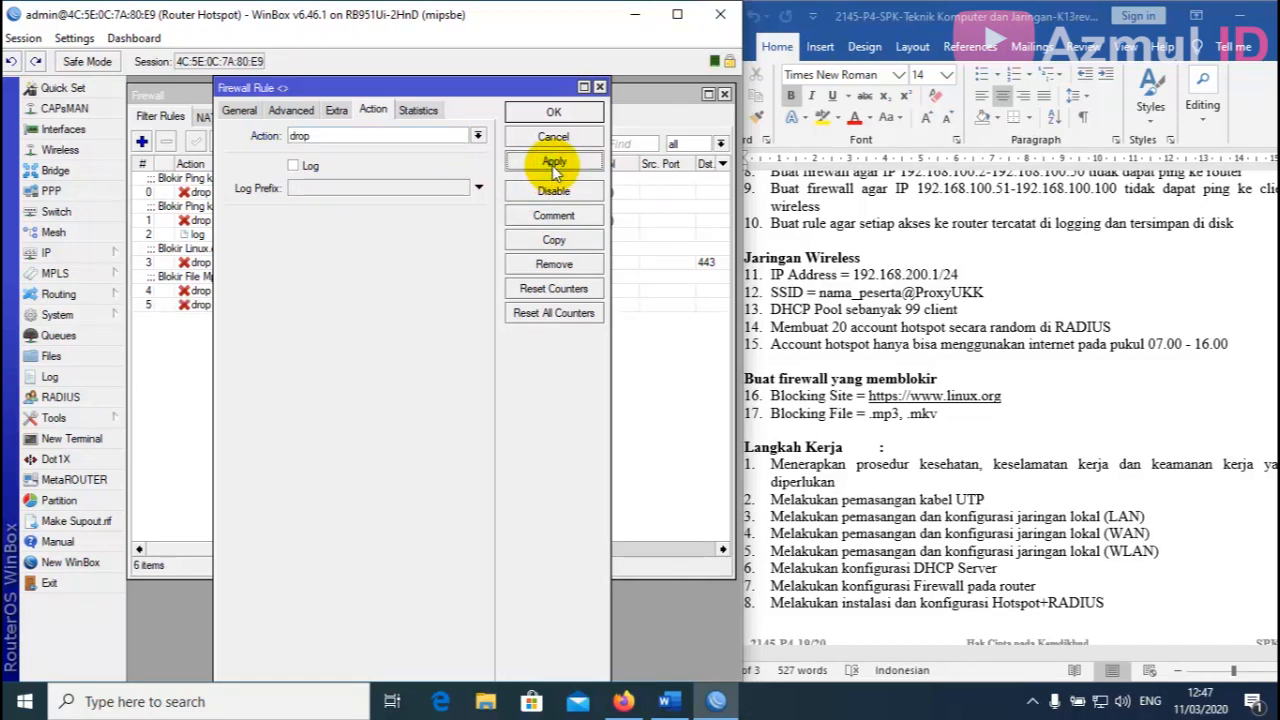
Comment the rule 'Blokir File Mkv' and close it with OK.
left_click(554, 217)
type("B")
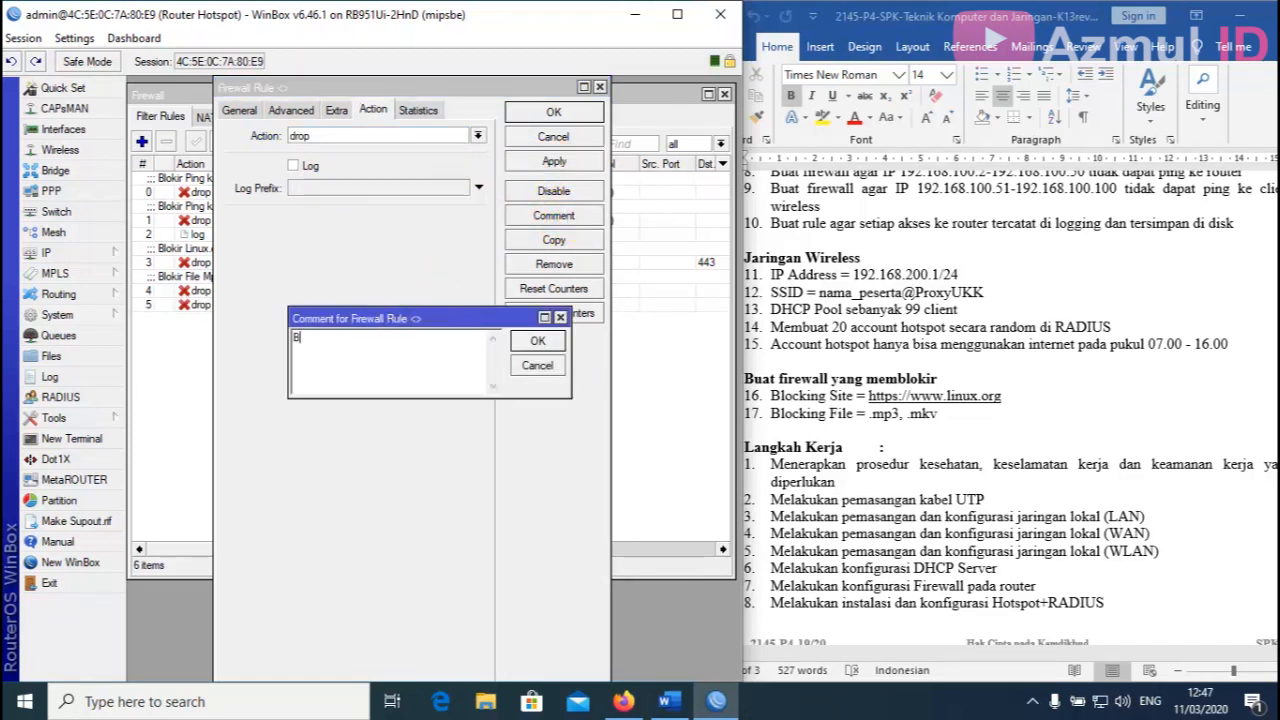
type("lokir Fi")
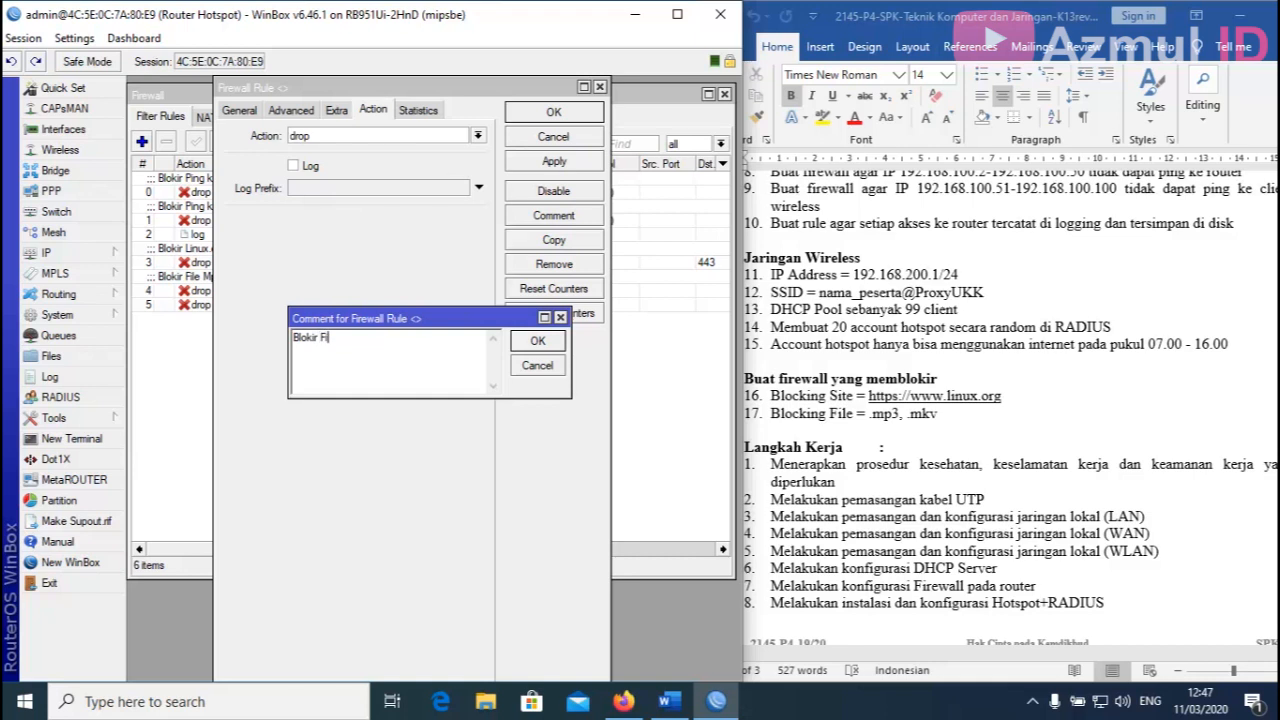
type("le Mkv")
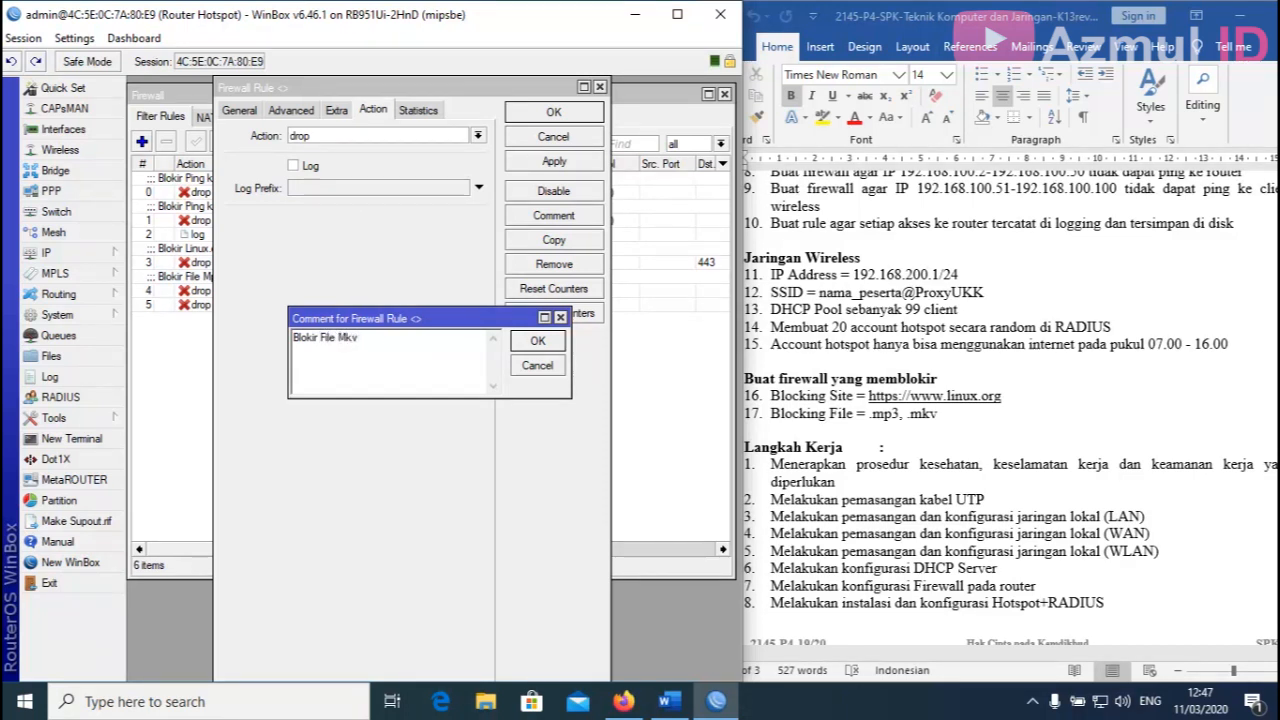
left_click(537, 340)
left_click(575, 118)
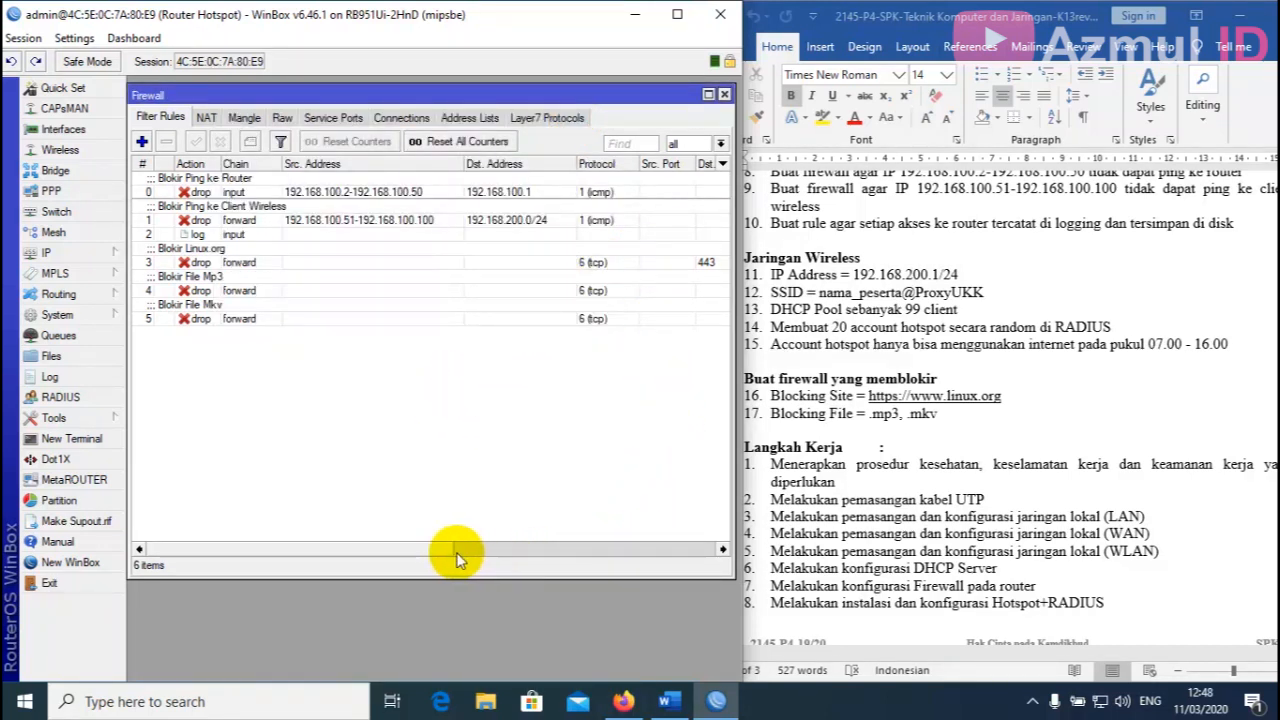
left_click_drag(433, 556, 403, 539)
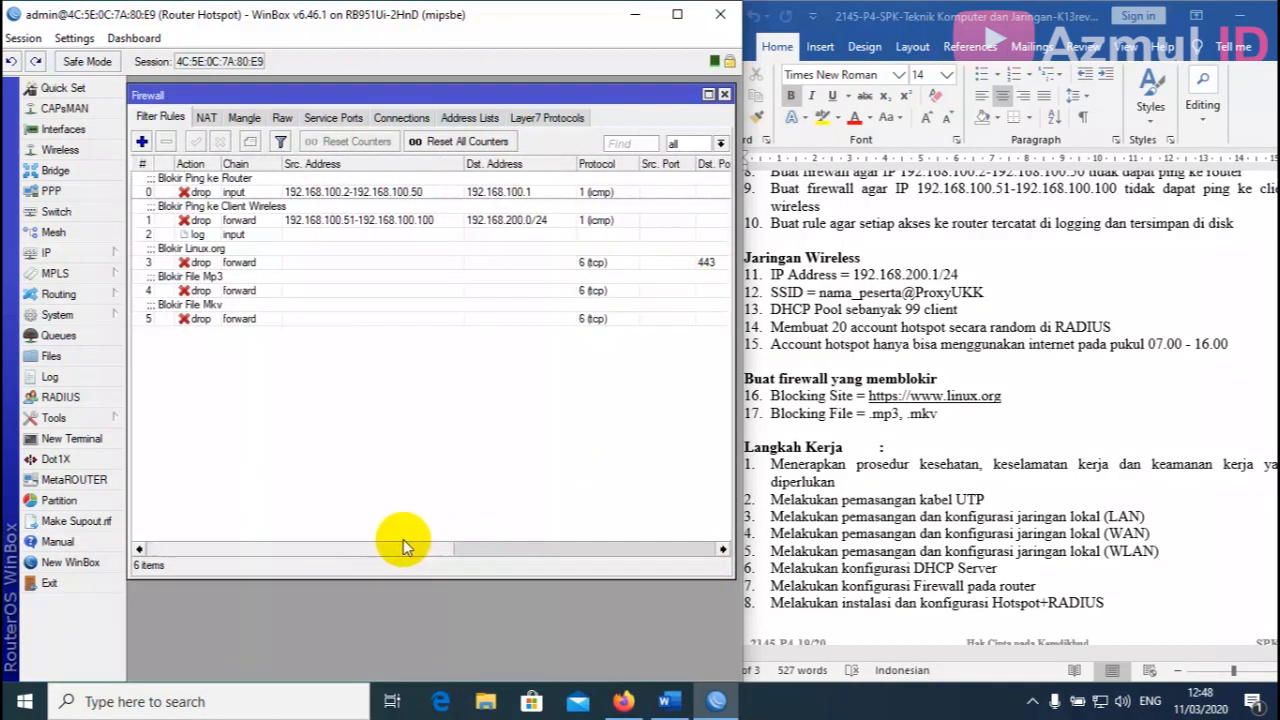
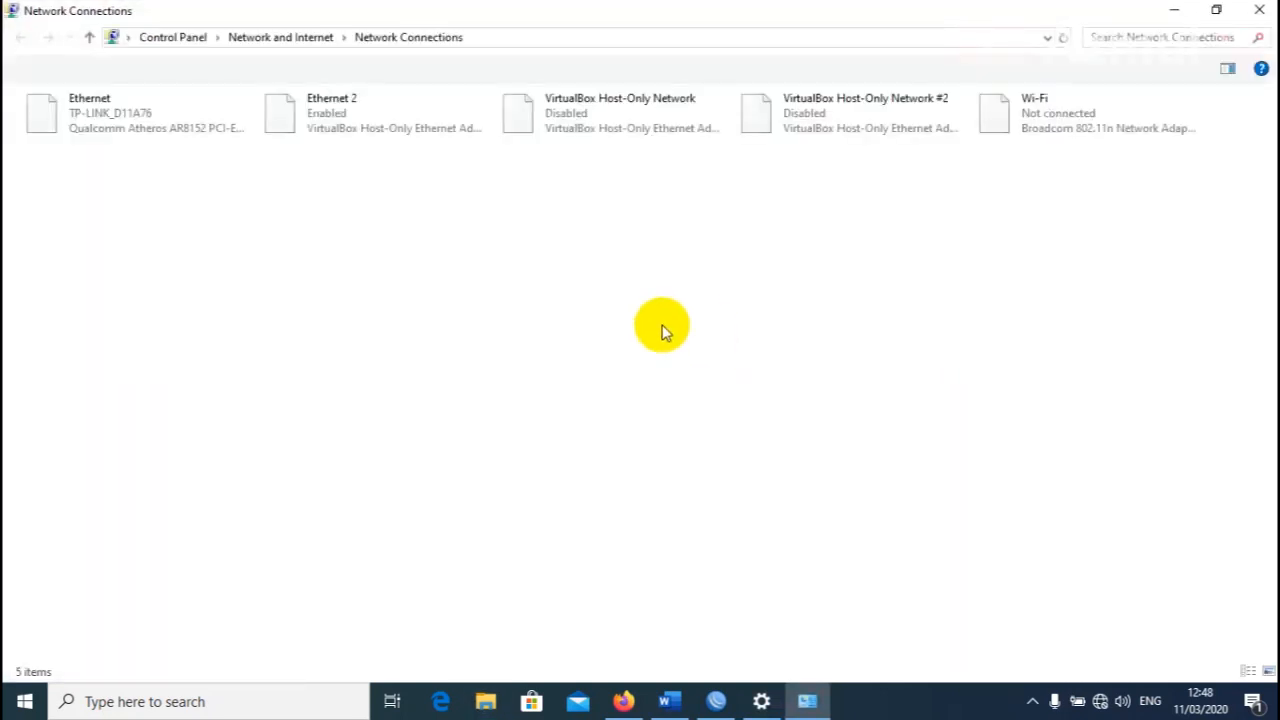
Set the Ethernet adapter's IPv4 to static 192.168.1.2 with mask 255.255.255.0.
left_click(104, 110)
right_click(109, 110)
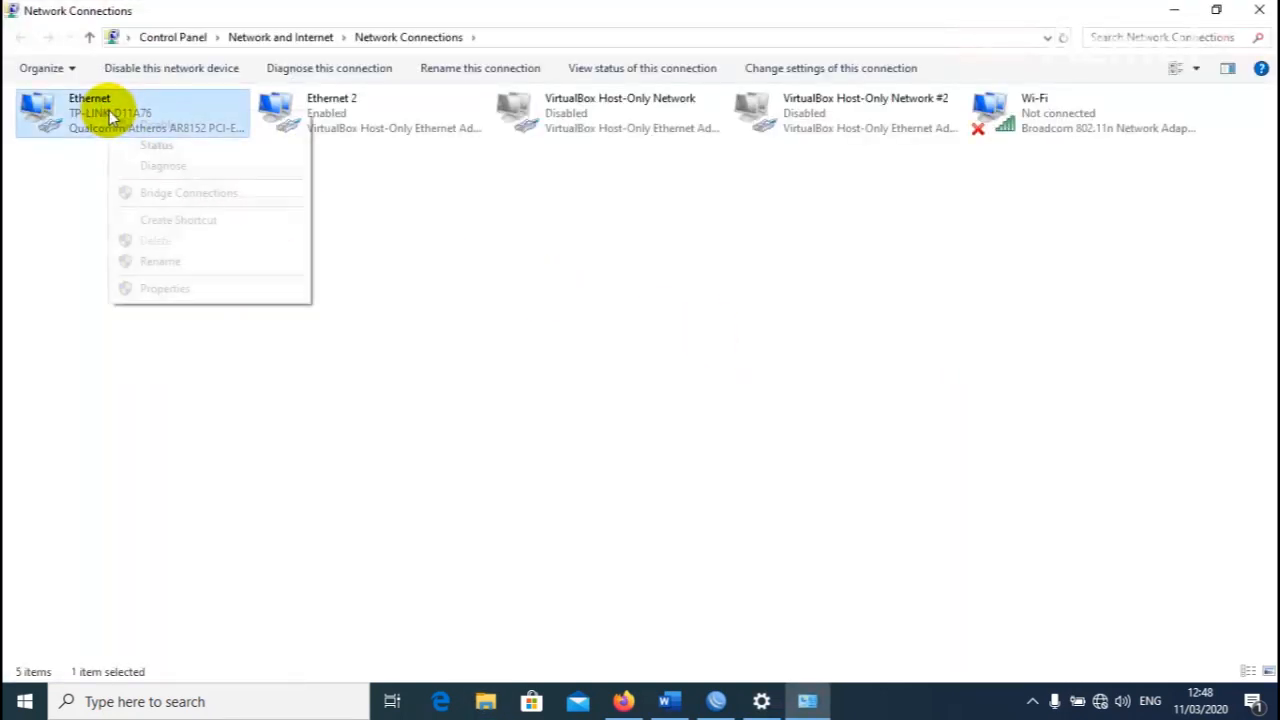
left_click(166, 289)
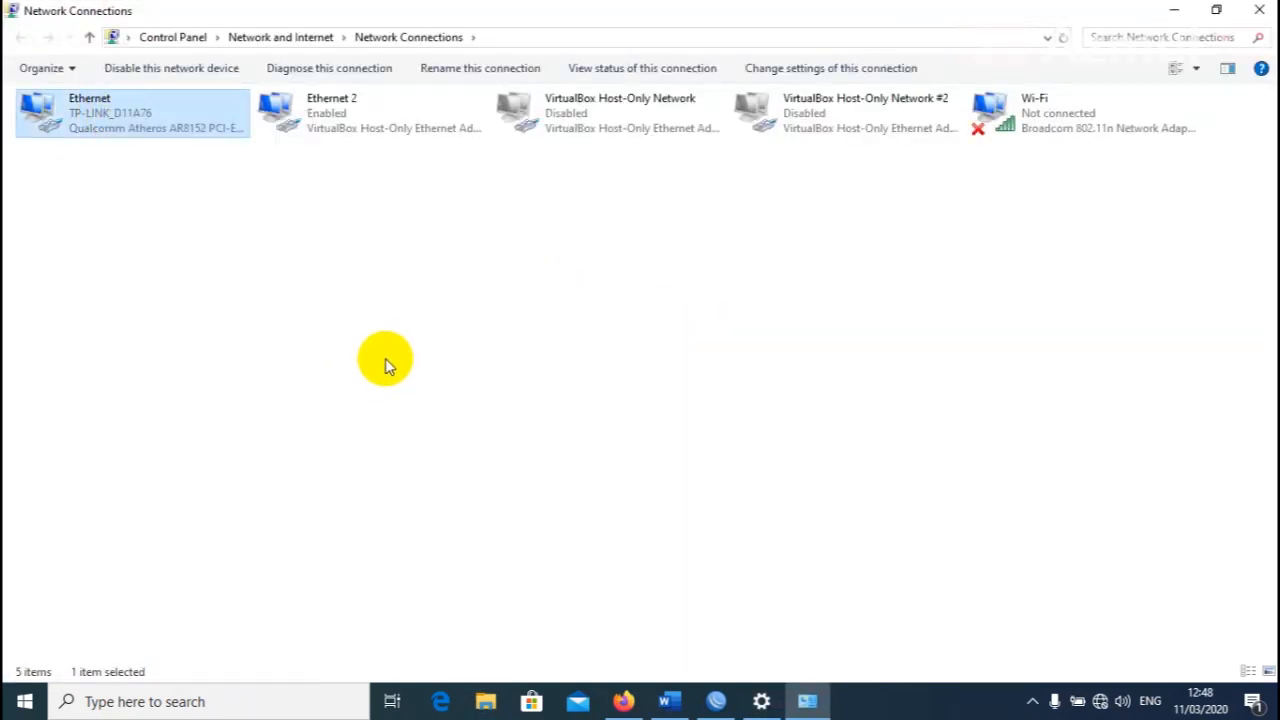
double_click(268, 300)
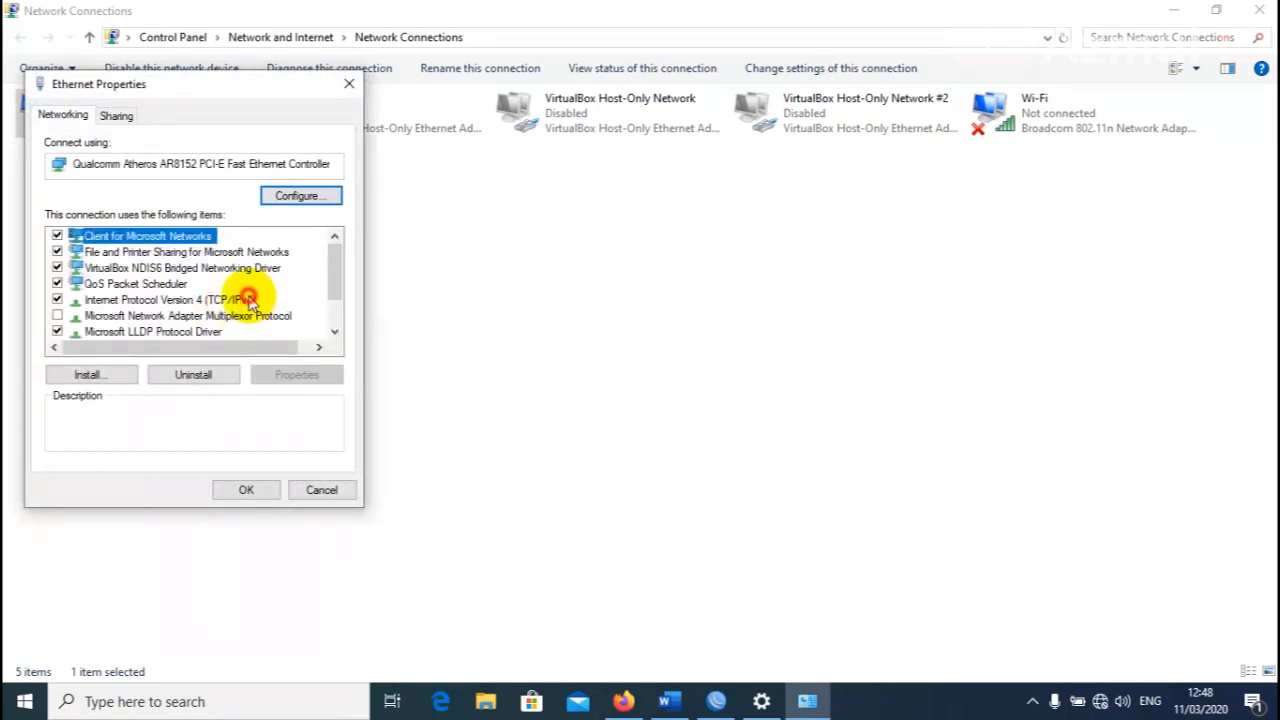
left_click(225, 290)
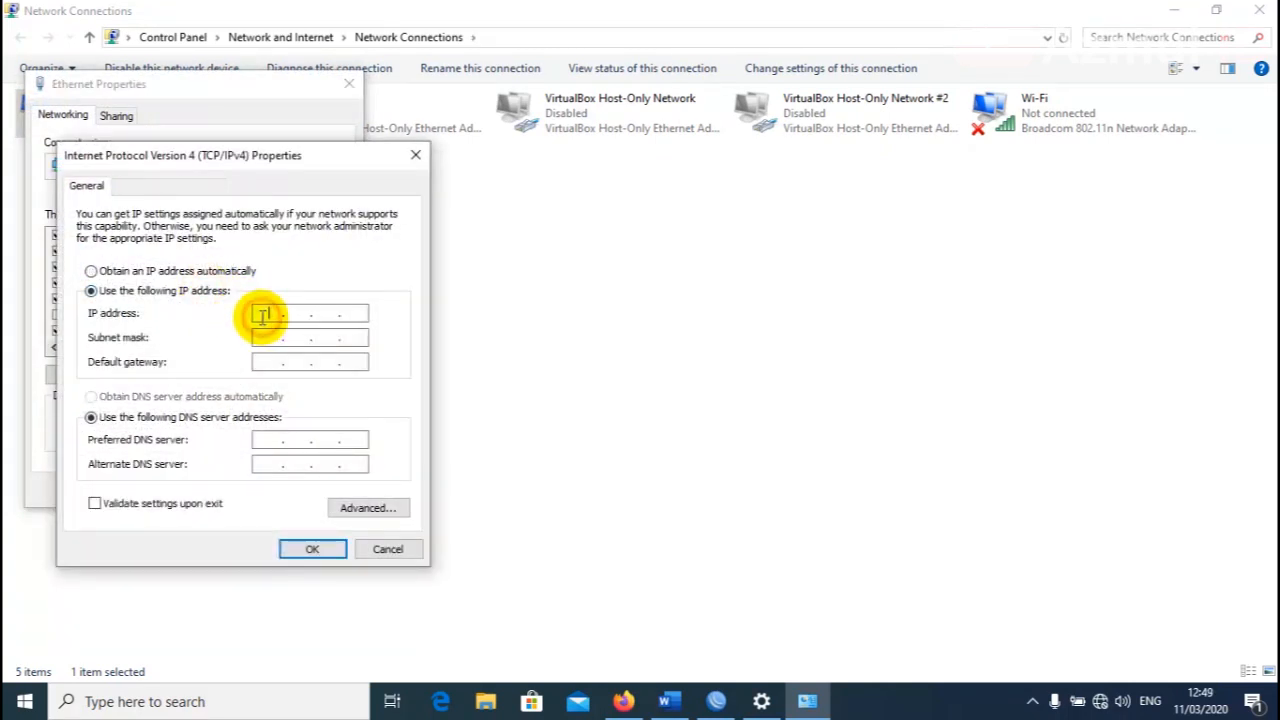
type("19")
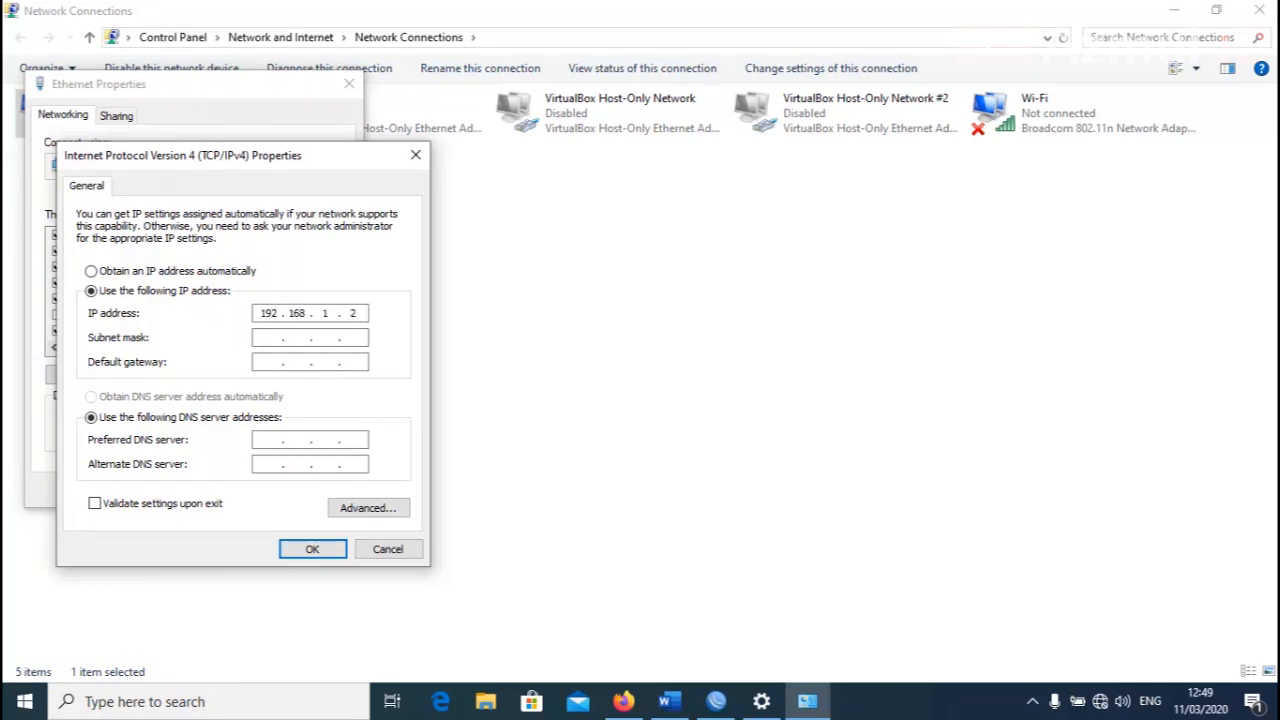
type("2.168.1.2")
left_click(268, 337)
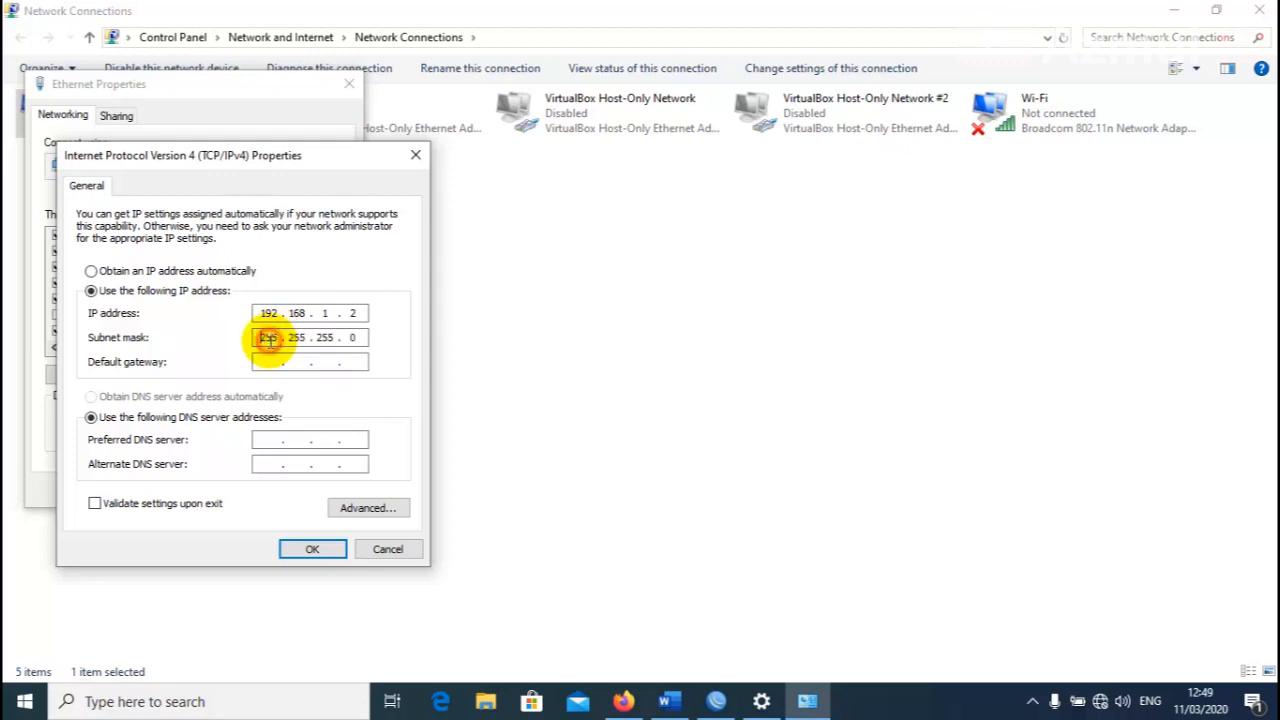
left_click(312, 549)
left_click(247, 488)
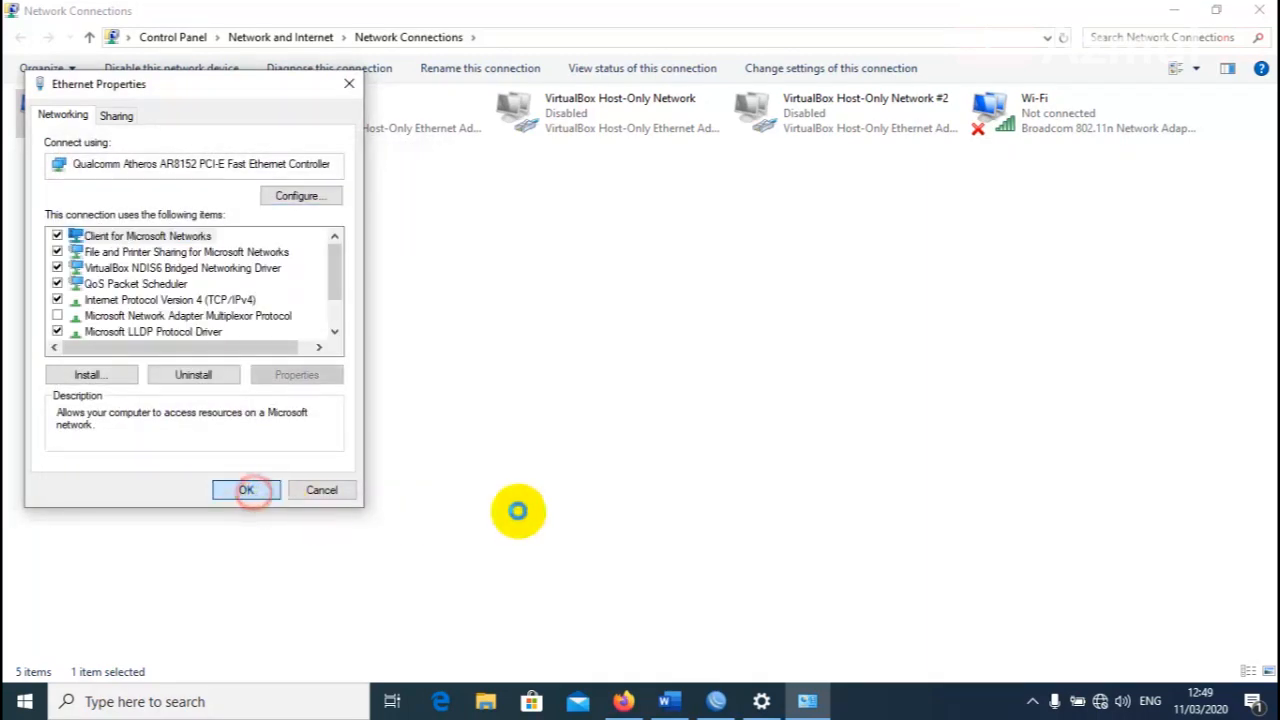
Close the network windows, dismiss Firefox's connection error and minimize the browser.
left_click(1175, 10)
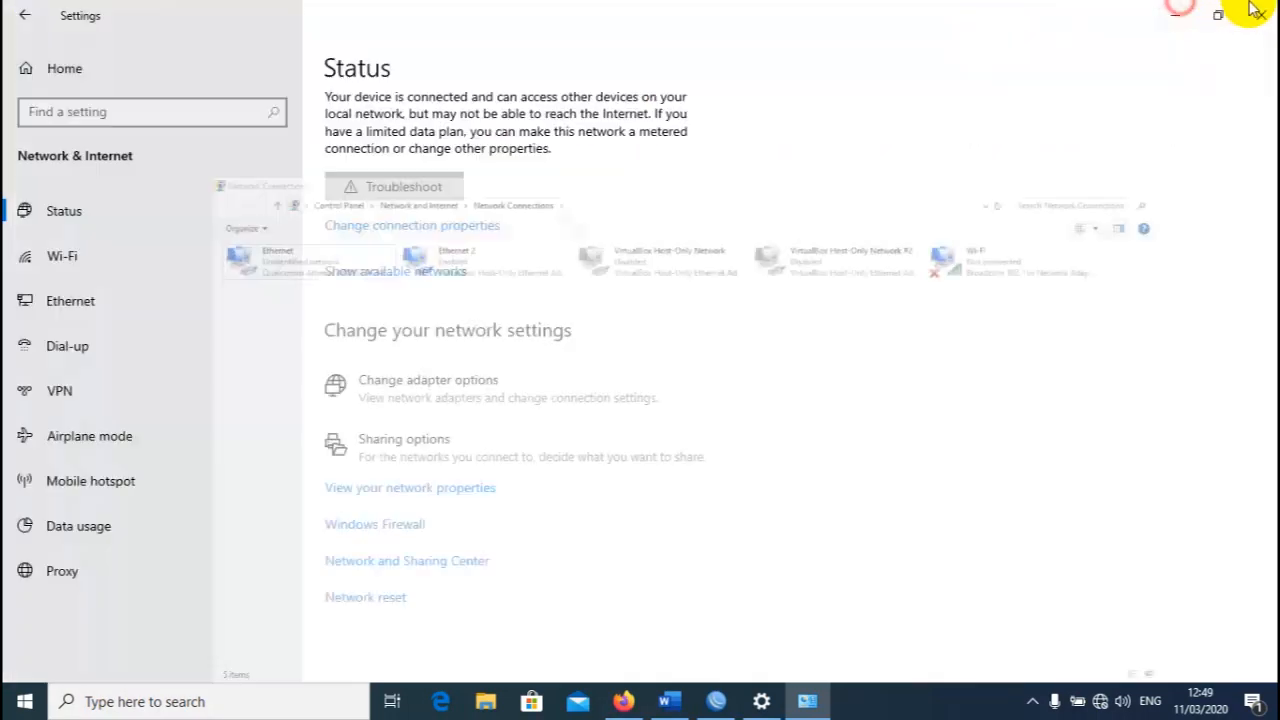
left_click(1261, 15)
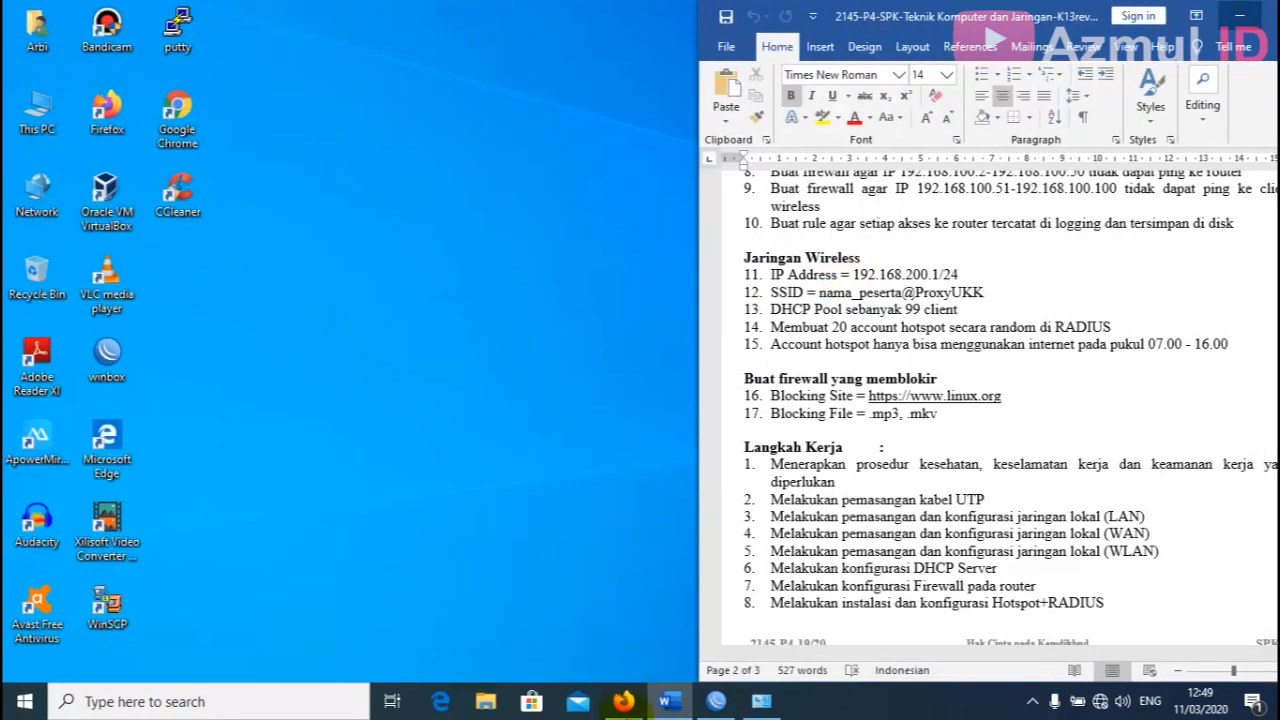
left_click(623, 702)
left_click(766, 353)
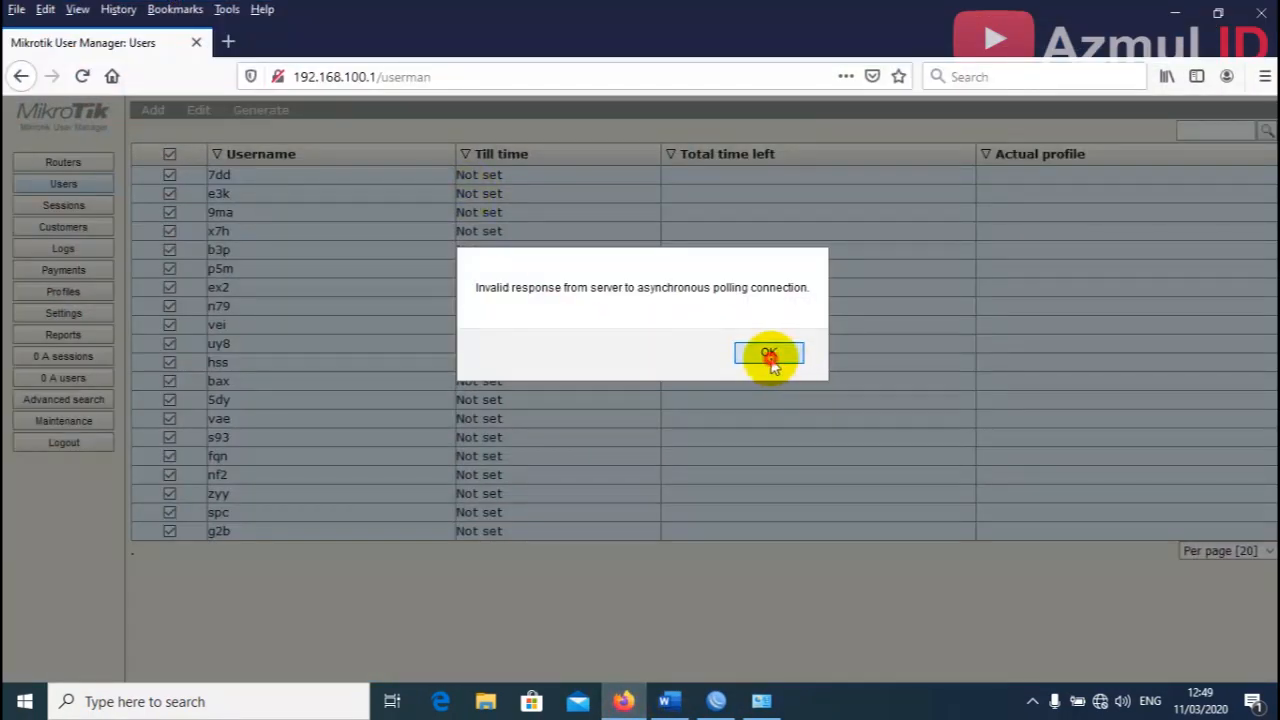
left_click(1175, 10)
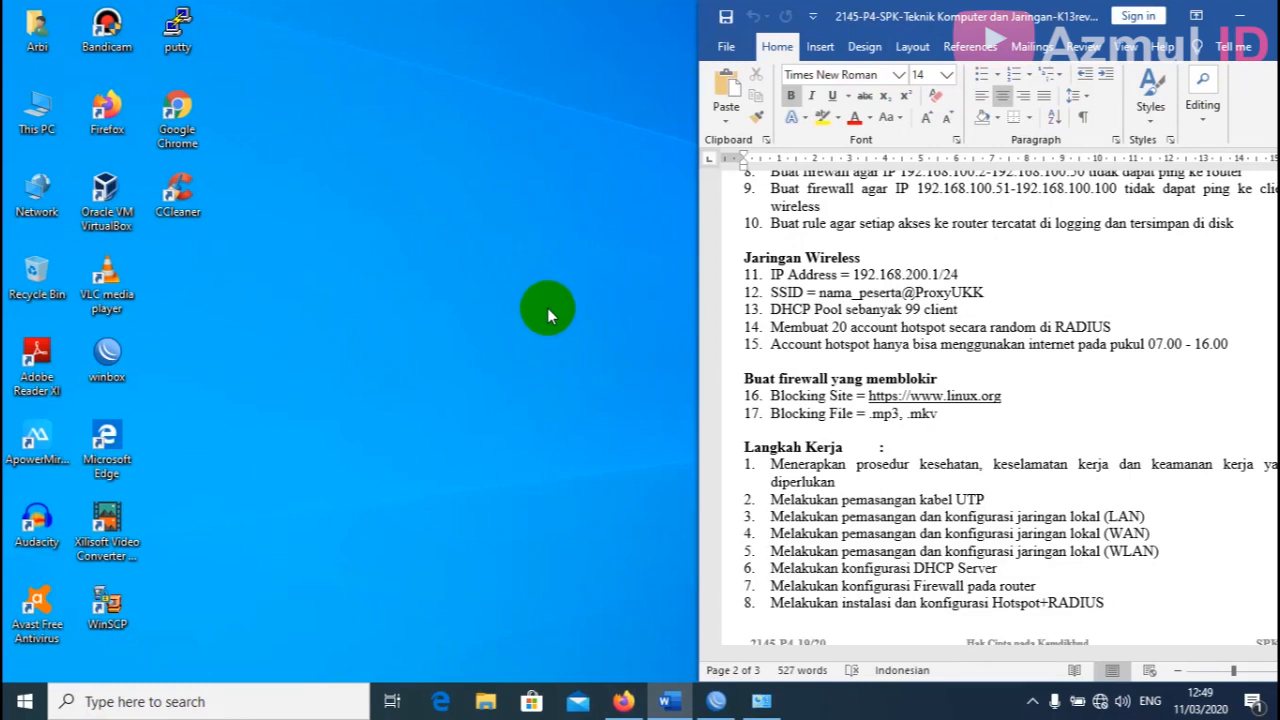
Ping 192.168.1.1 from a cmd prompt and close the console afterwards.
key("super+r")
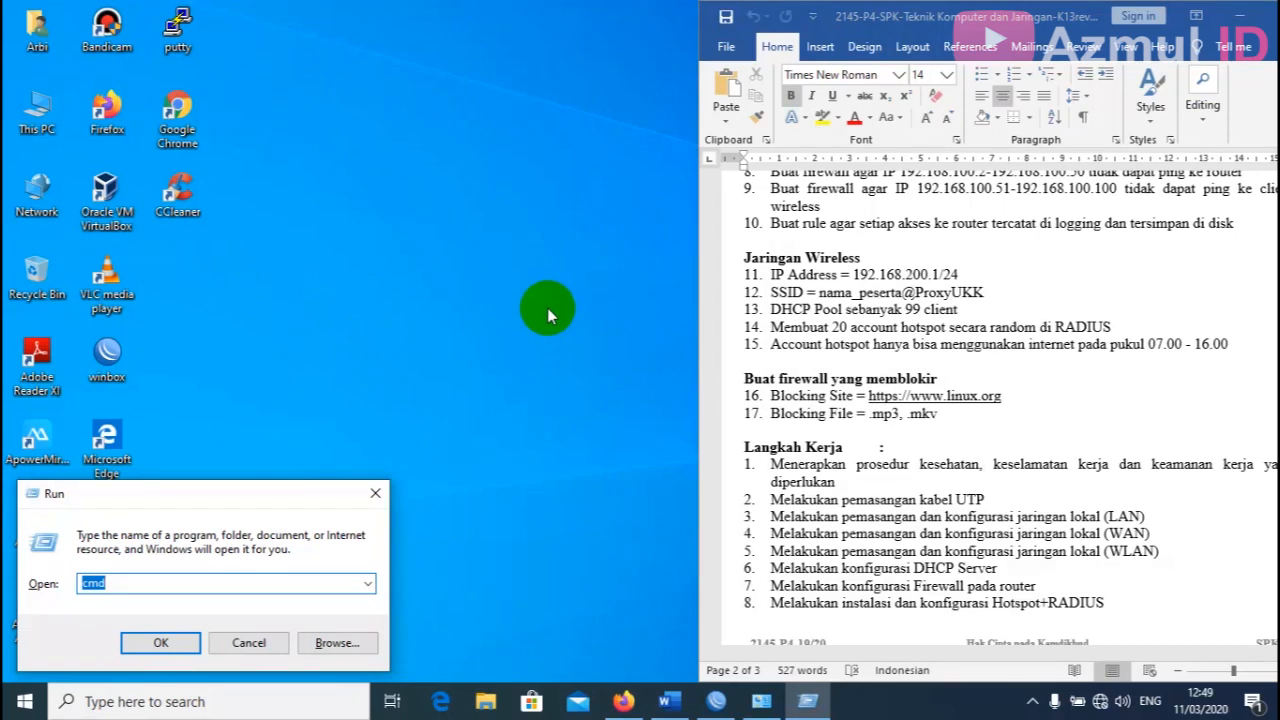
key("Return")
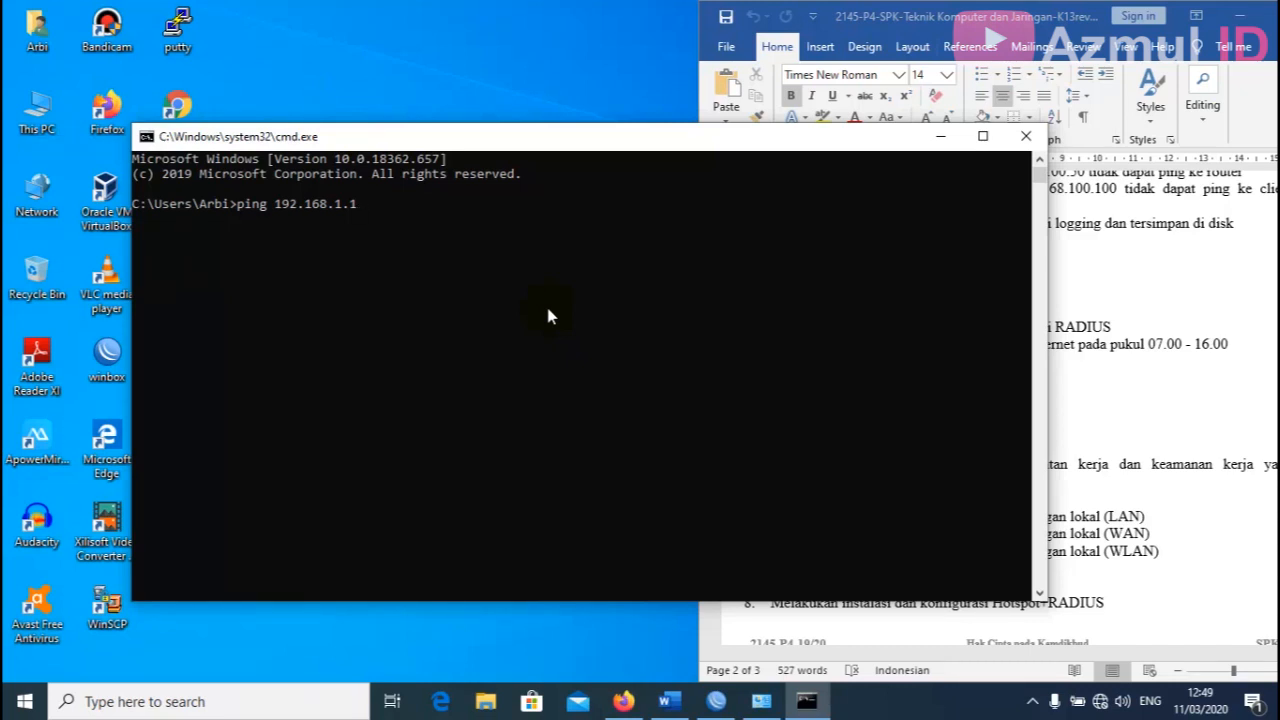
key("Return")
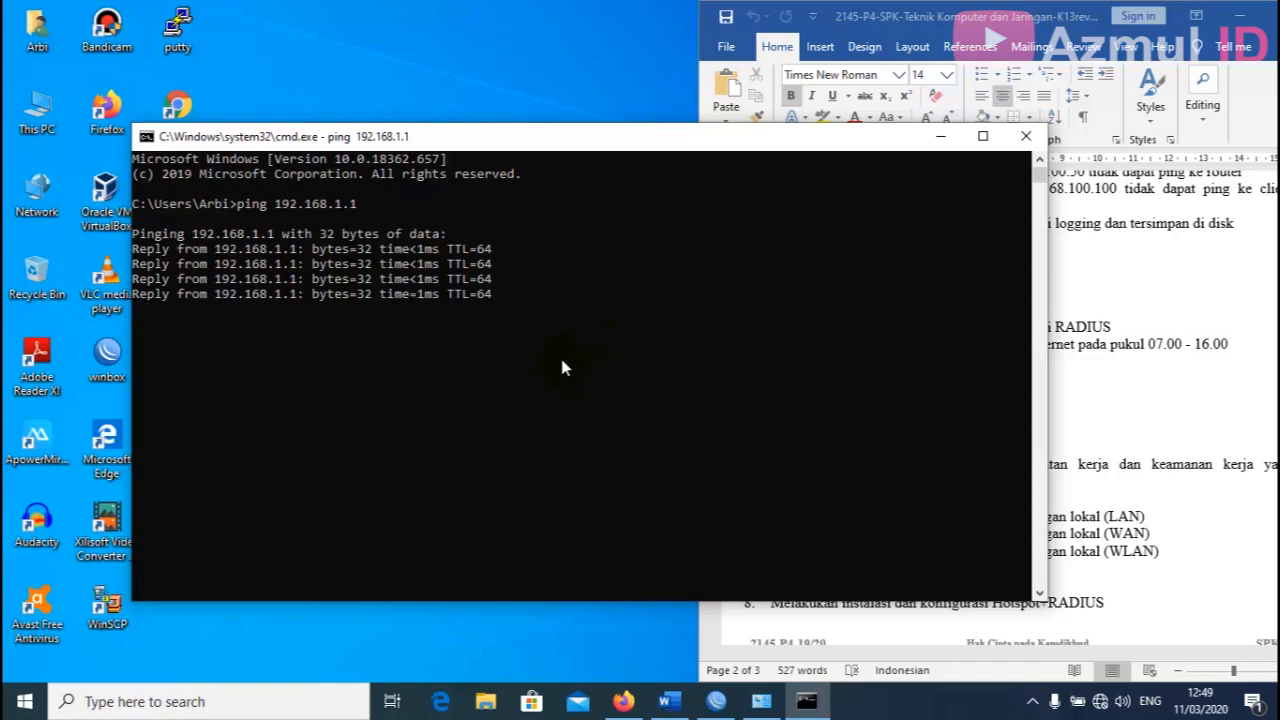
left_click(1025, 136)
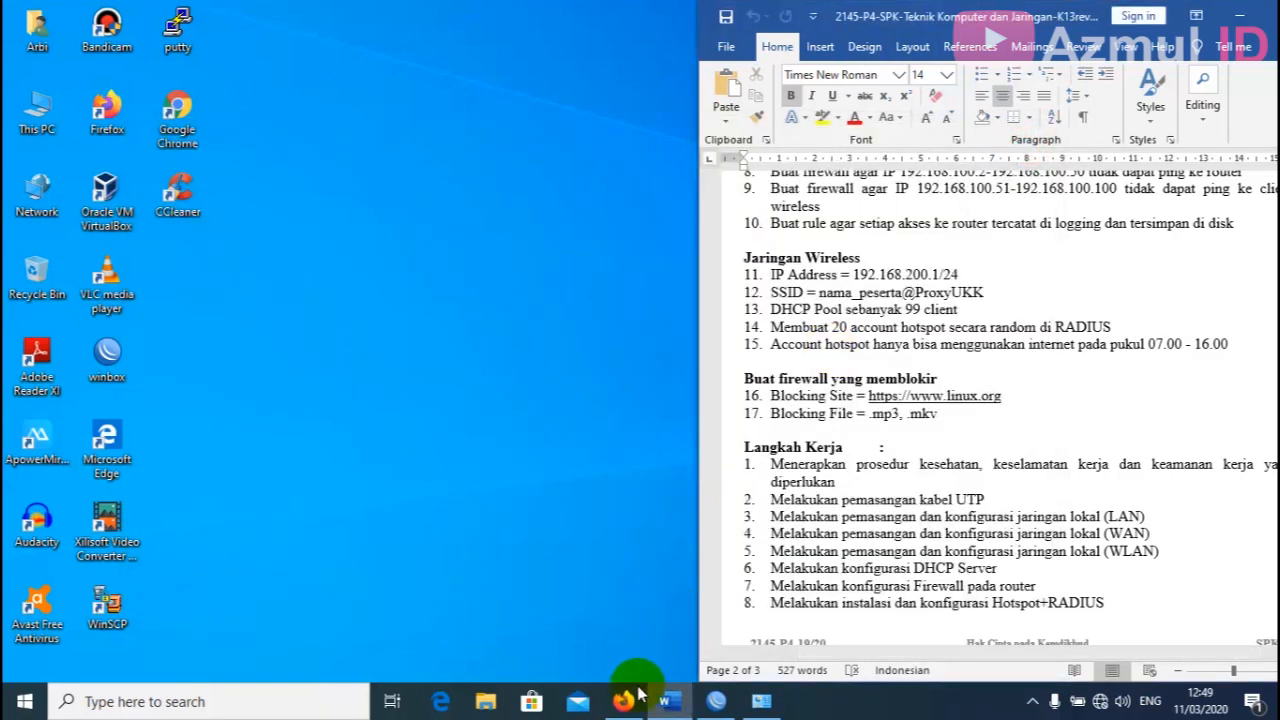
Open 192.168.1.1 in a new Firefox tab.
left_click(630, 698)
left_click(229, 40)
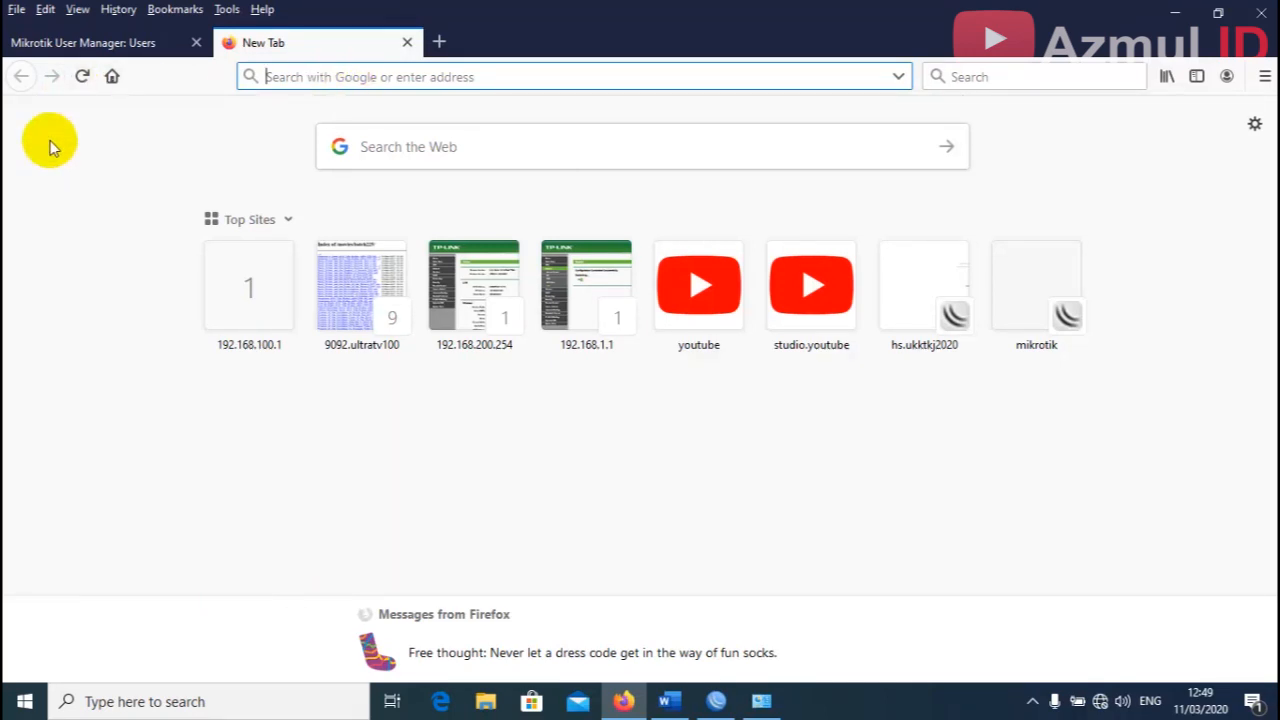
type("192.168.1")
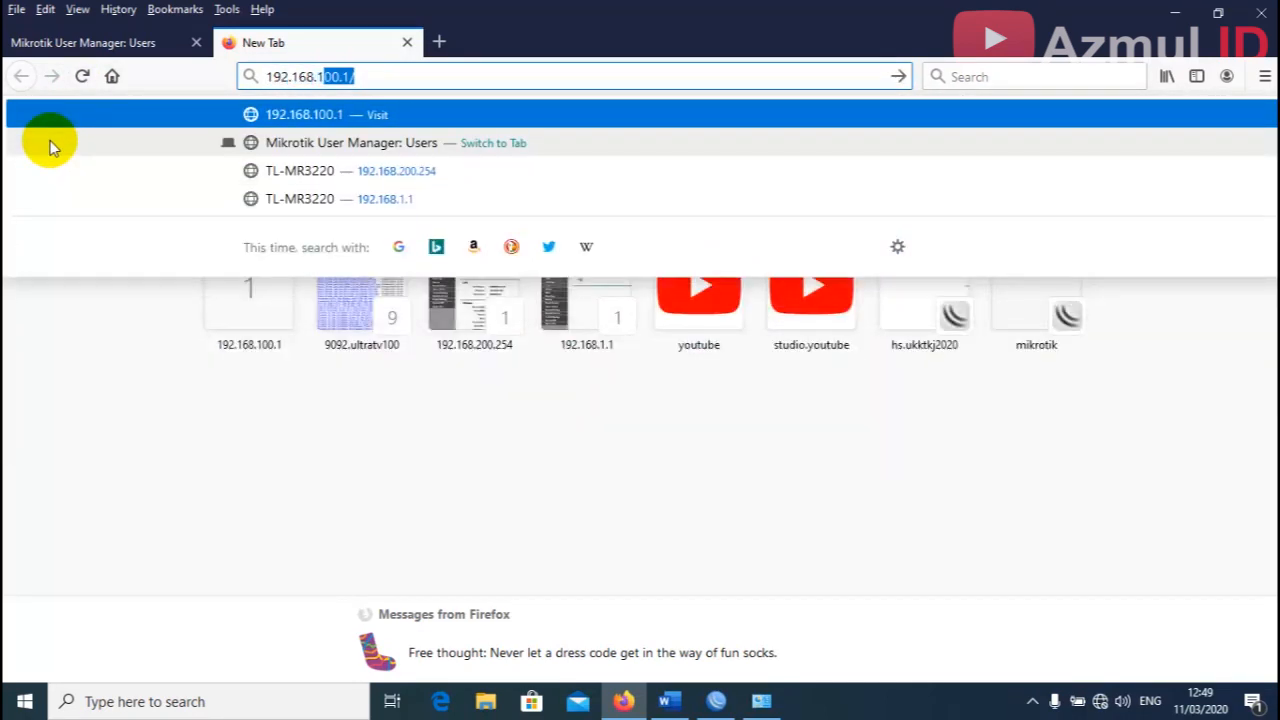
type(".1")
key("Return")
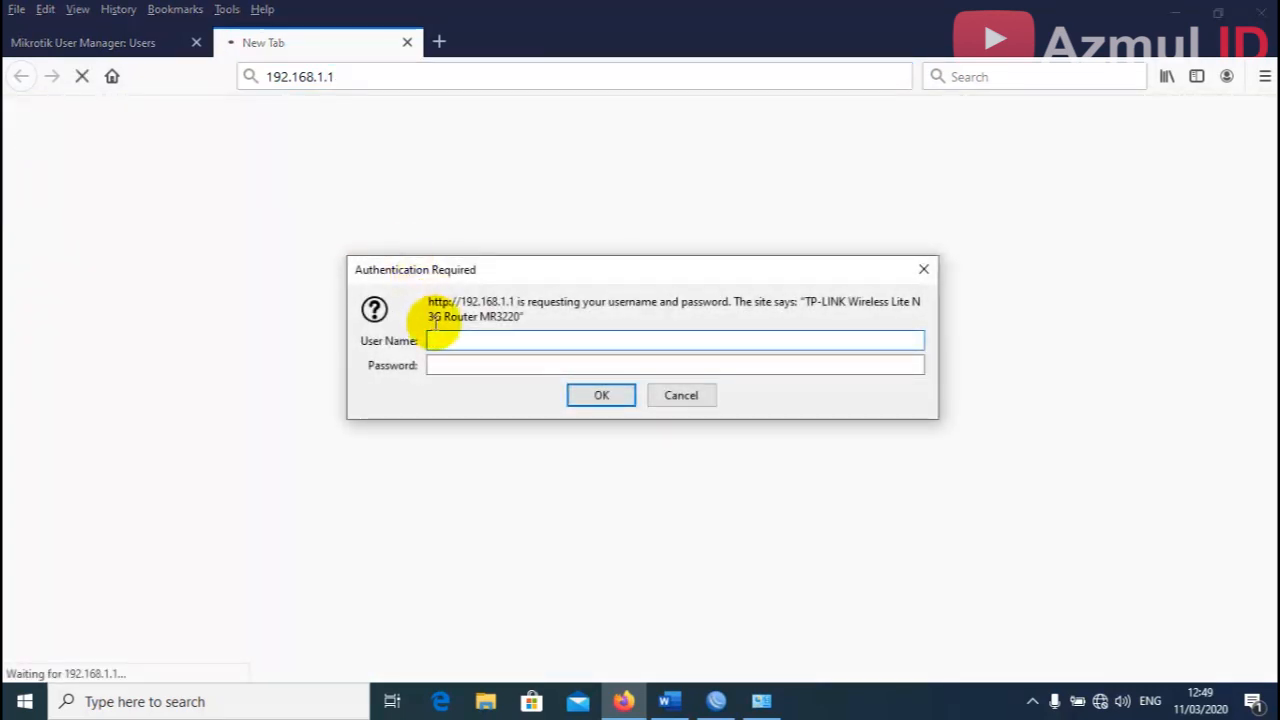
Log in with the router's username and password, declining to save the login.
left_click(476, 342)
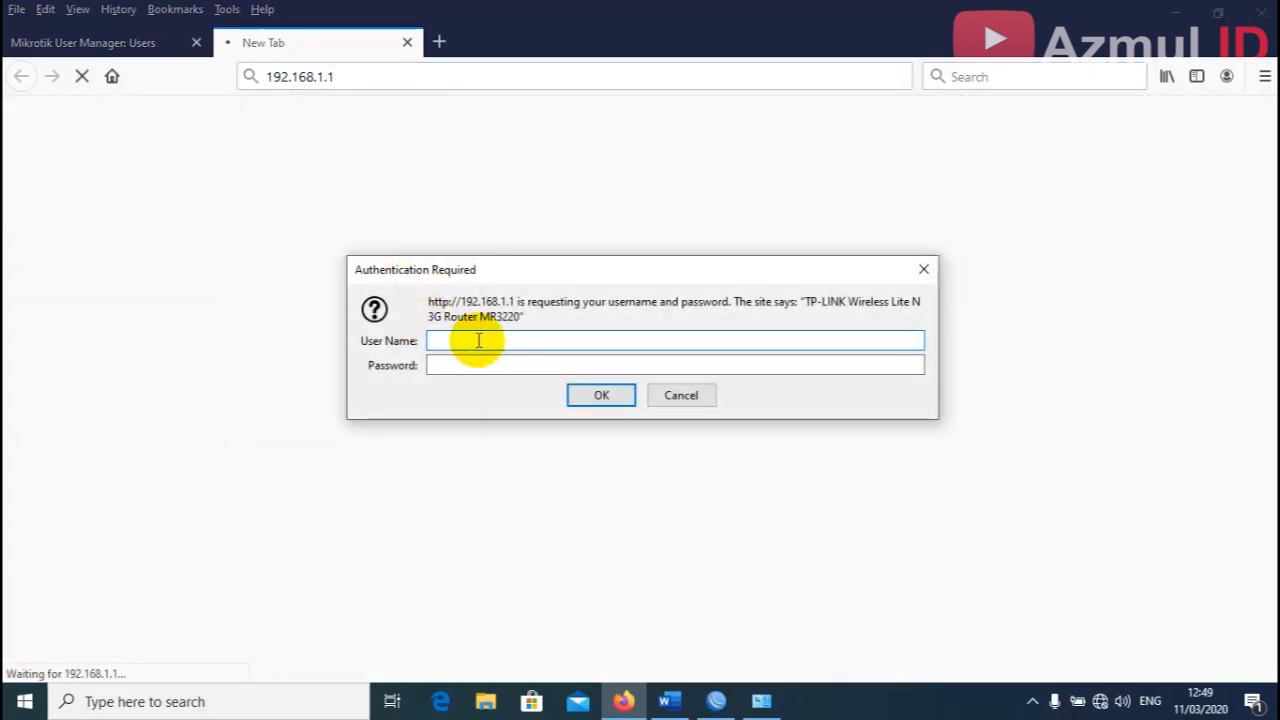
type("admin")
key("Tab")
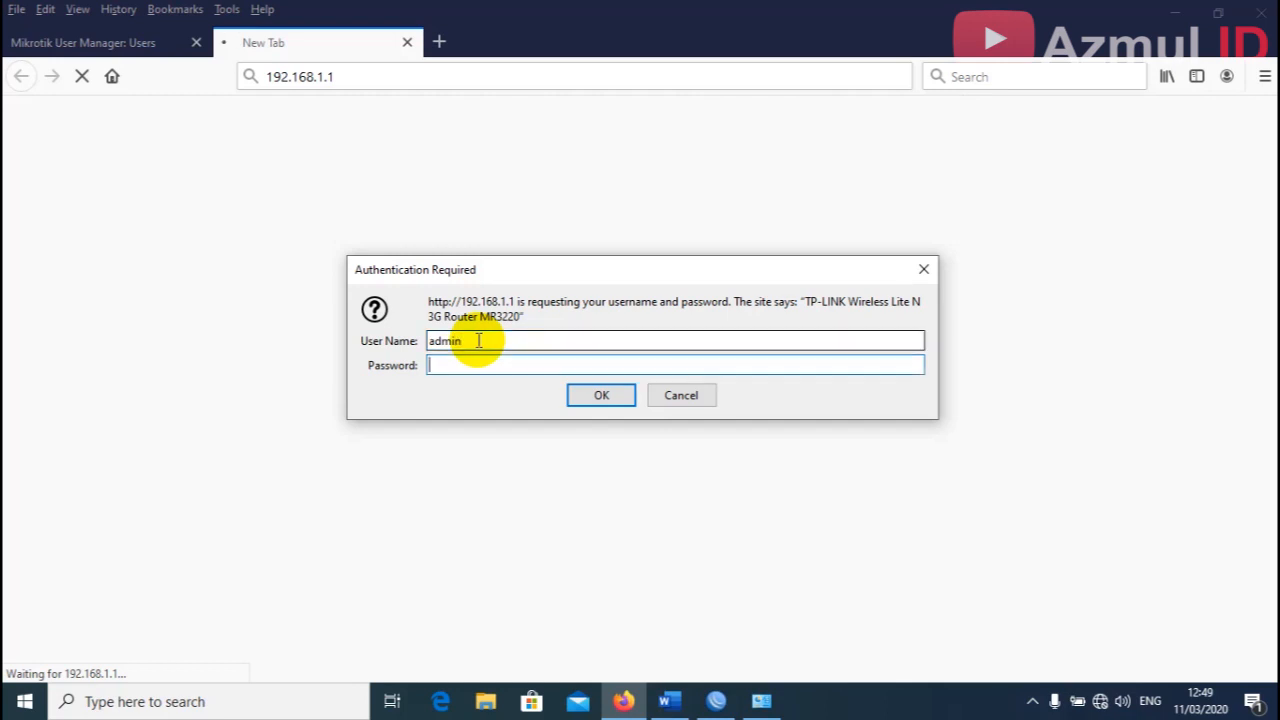
key("Return")
left_click(546, 252)
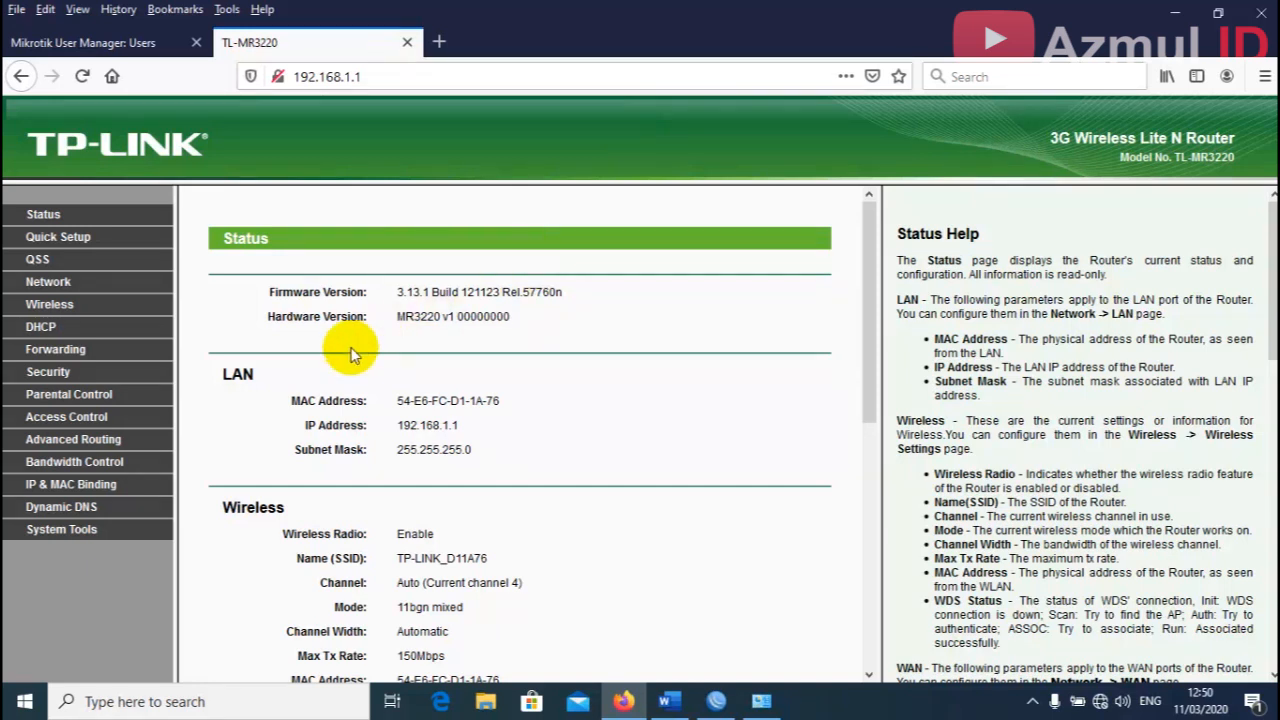
Change the LAN IP under Network > LAN to 192.168.200.254, save, and accept the reboot.
left_click(55, 282)
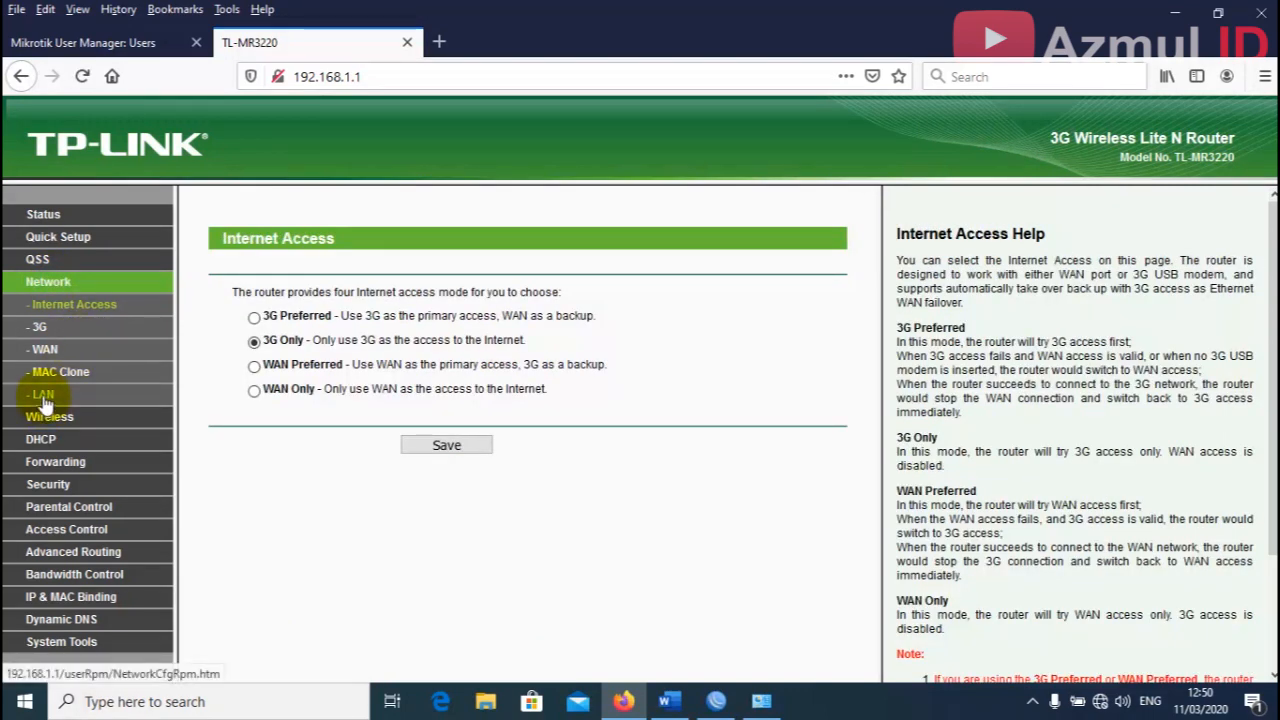
left_click(44, 400)
left_click(457, 316)
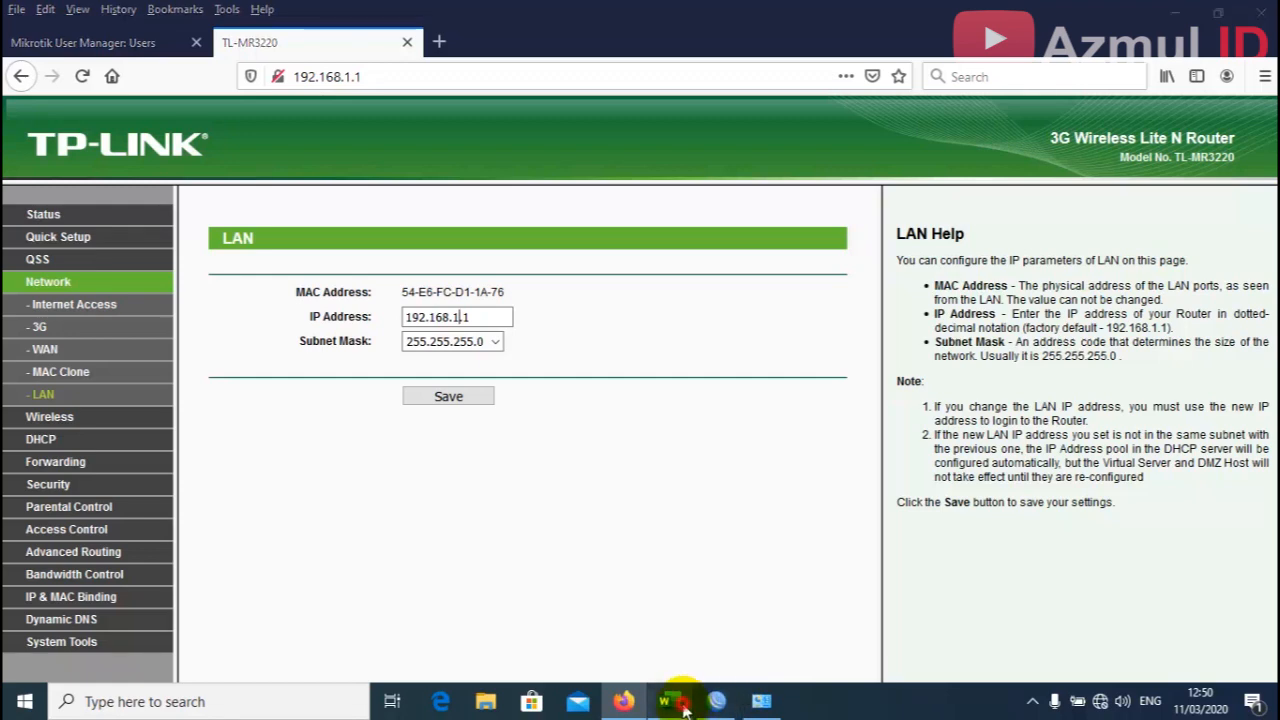
left_click(670, 700)
scroll(1020, 380, "up", 1)
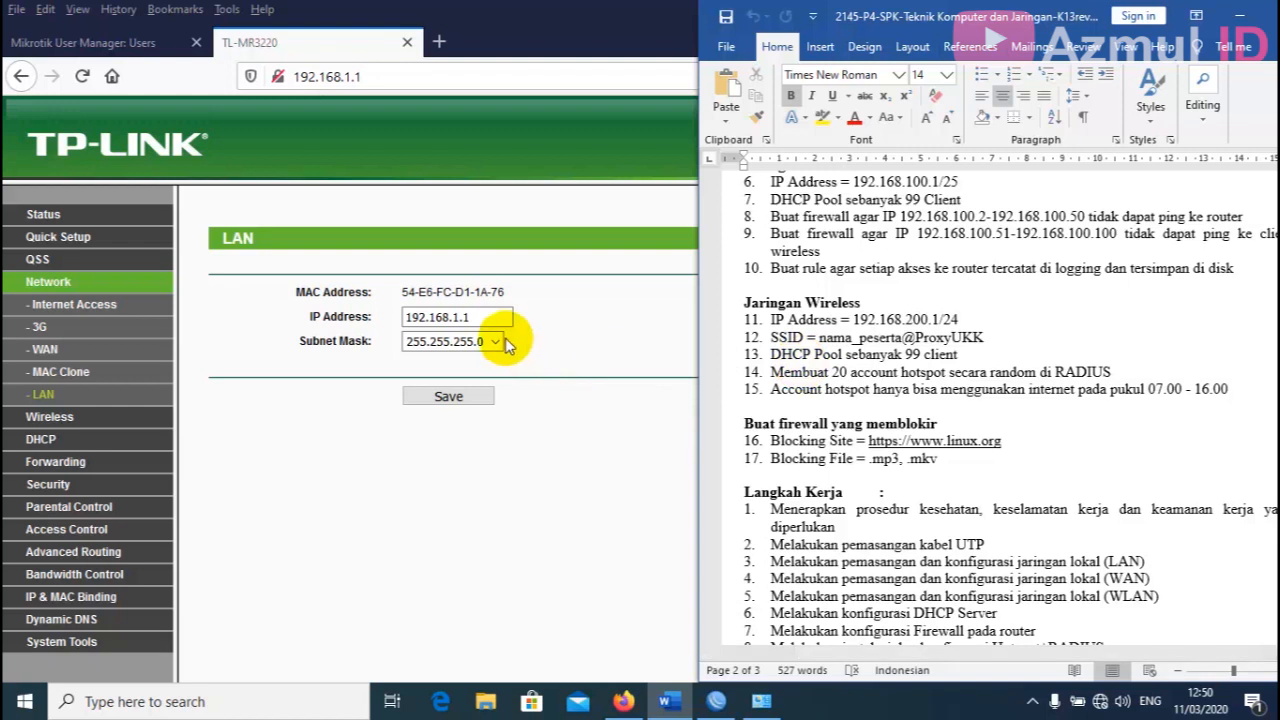
left_click(465, 318)
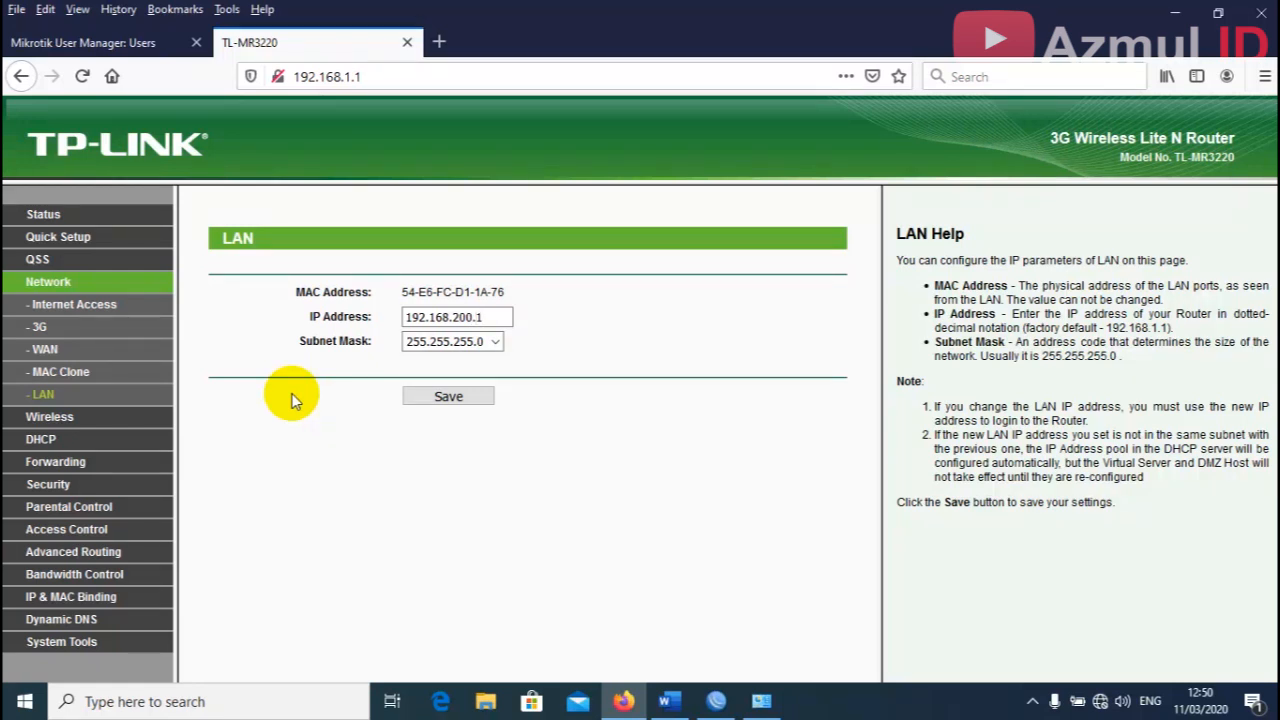
key("BackSpace")
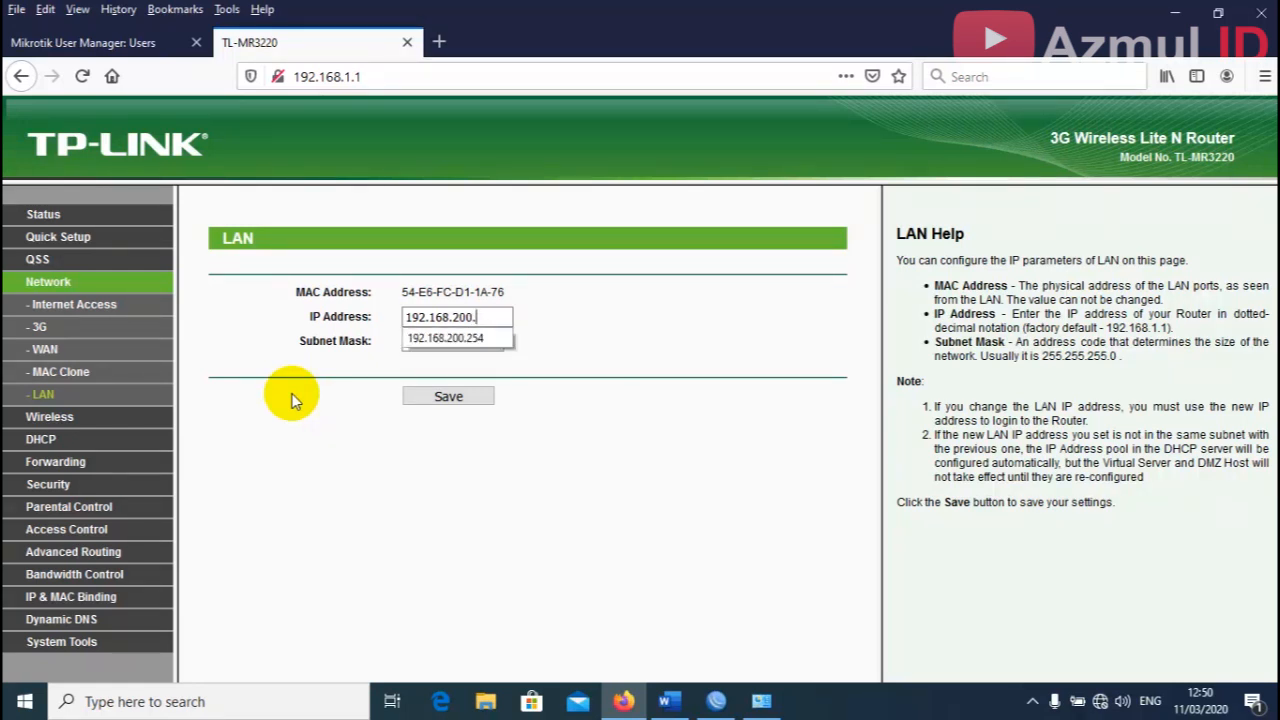
left_click(636, 418)
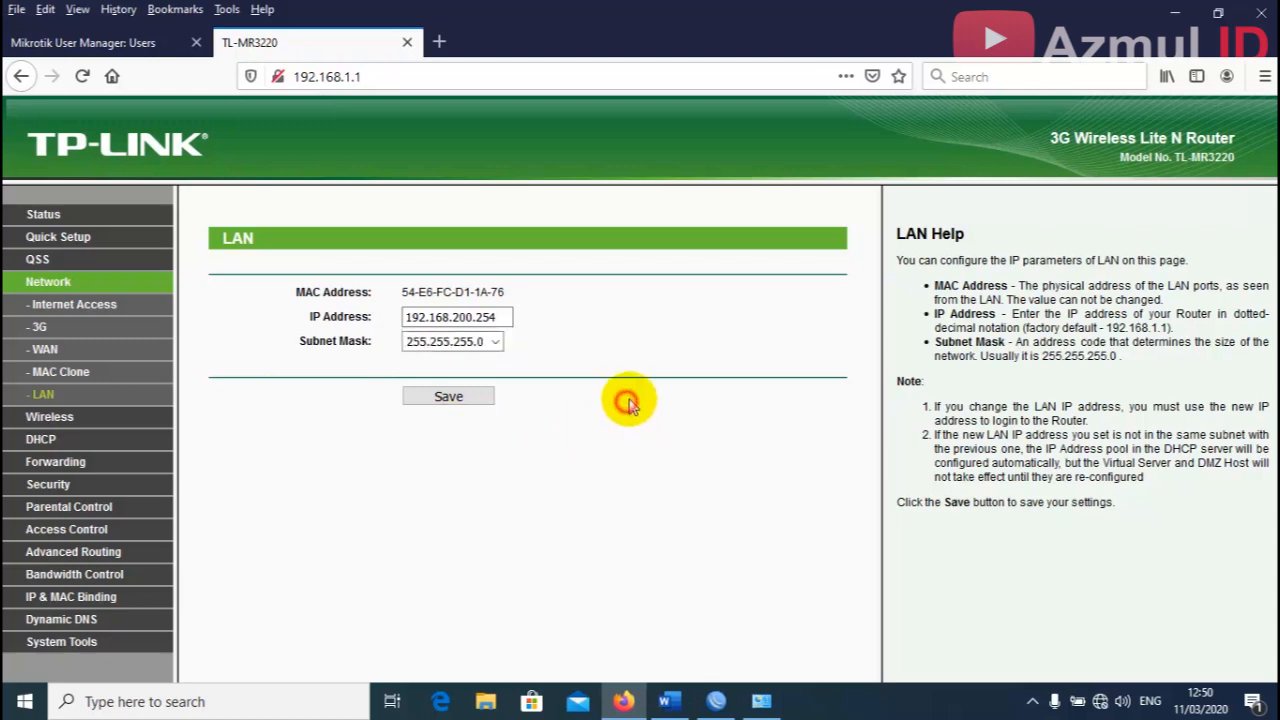
left_click(477, 404)
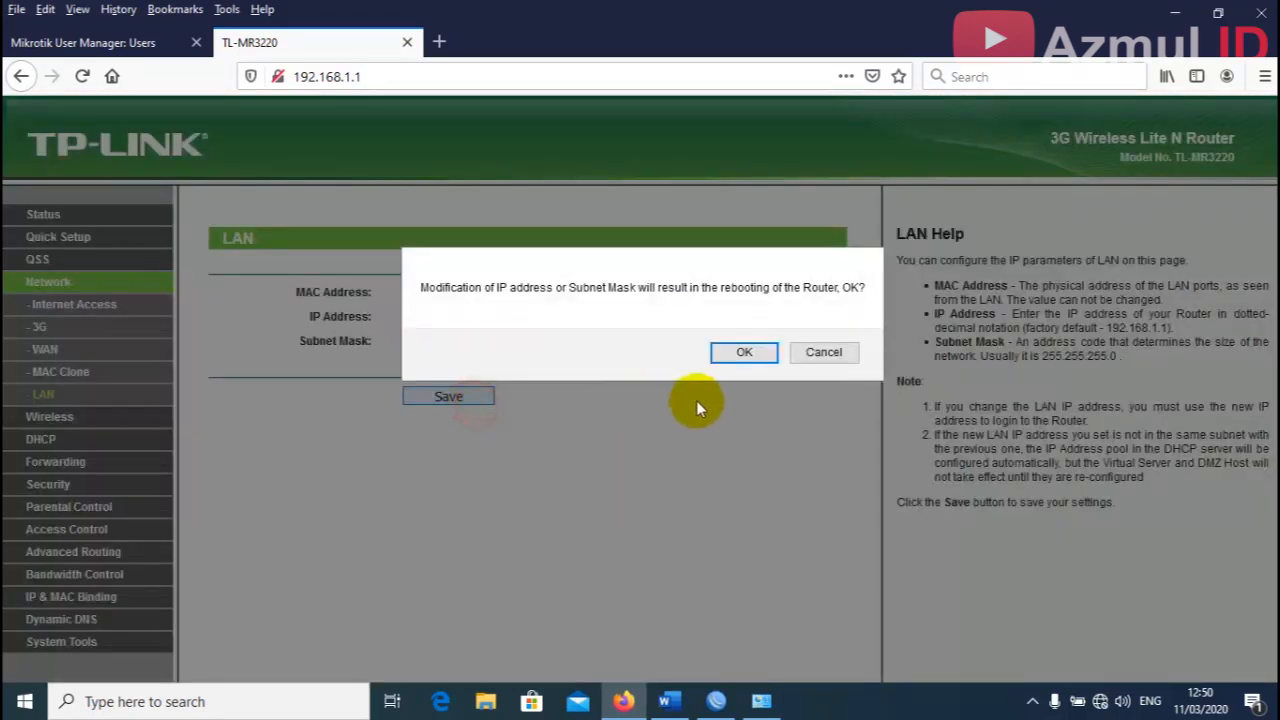
left_click(757, 352)
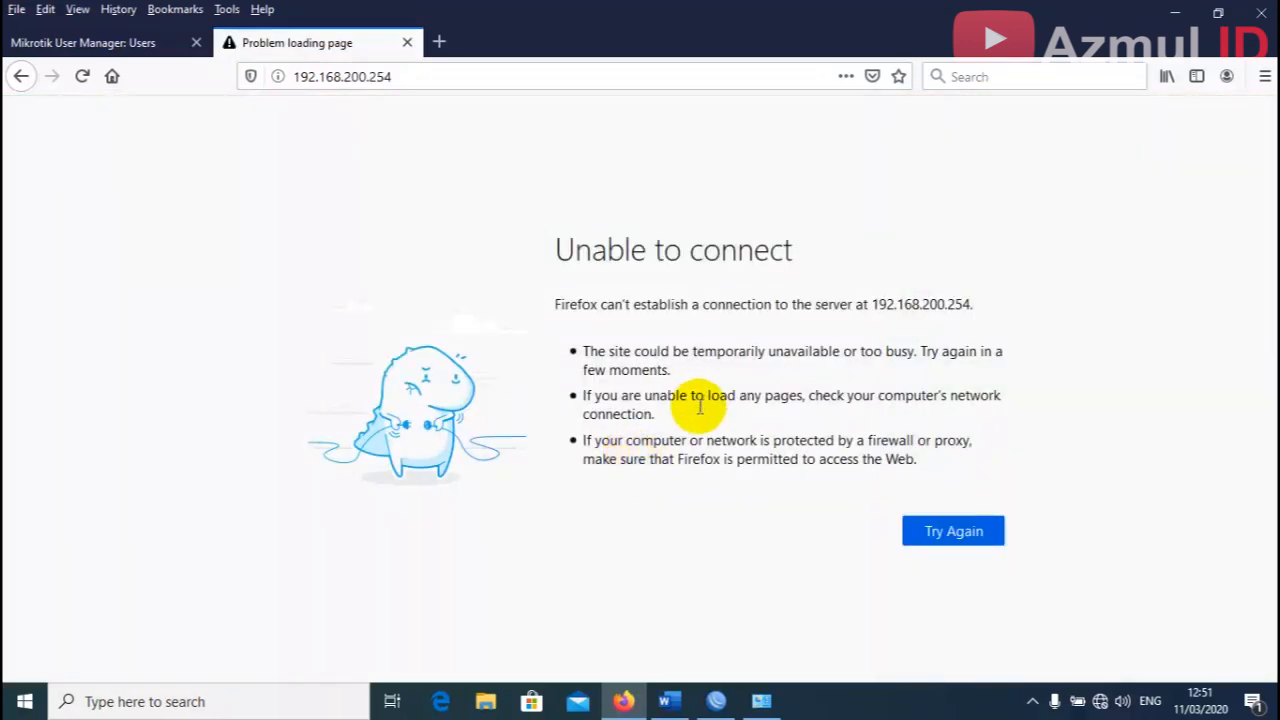
Change the Ethernet adapter's static IPv4 address to 192.168.200.2 and return to Firefox.
left_click(764, 703)
right_click(144, 121)
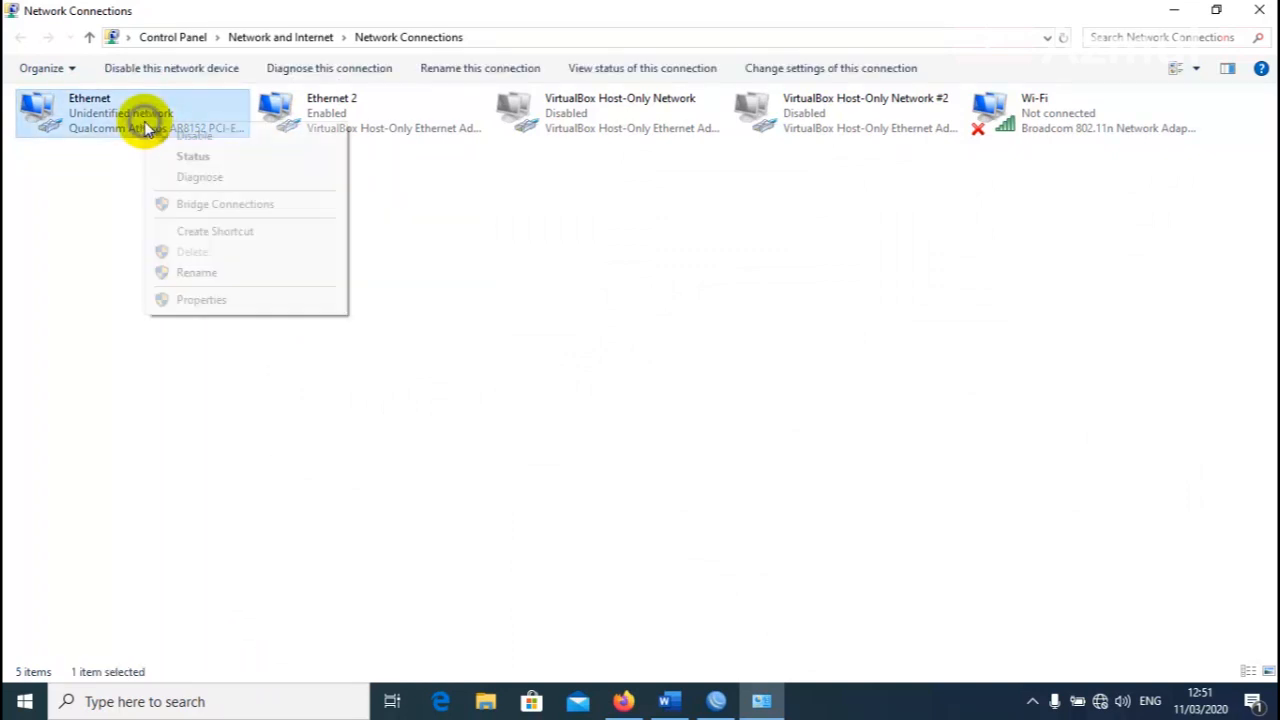
left_click(250, 302)
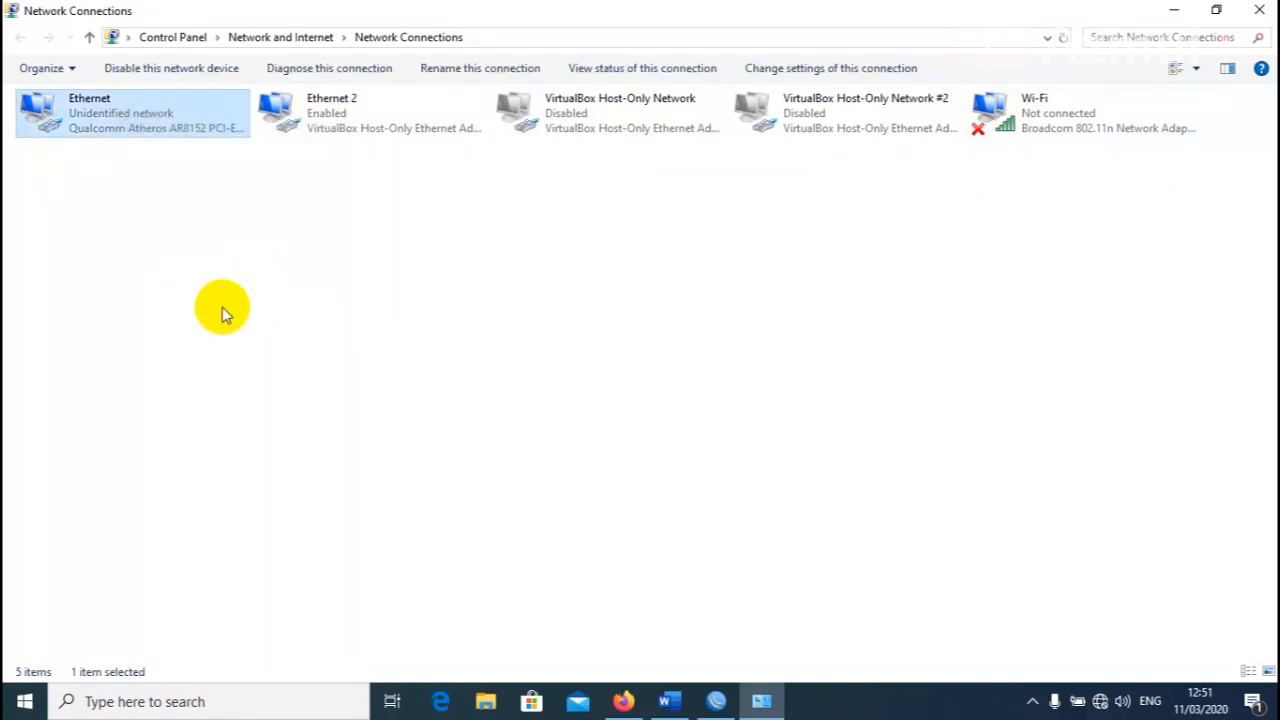
left_click(226, 300)
double_click(226, 300)
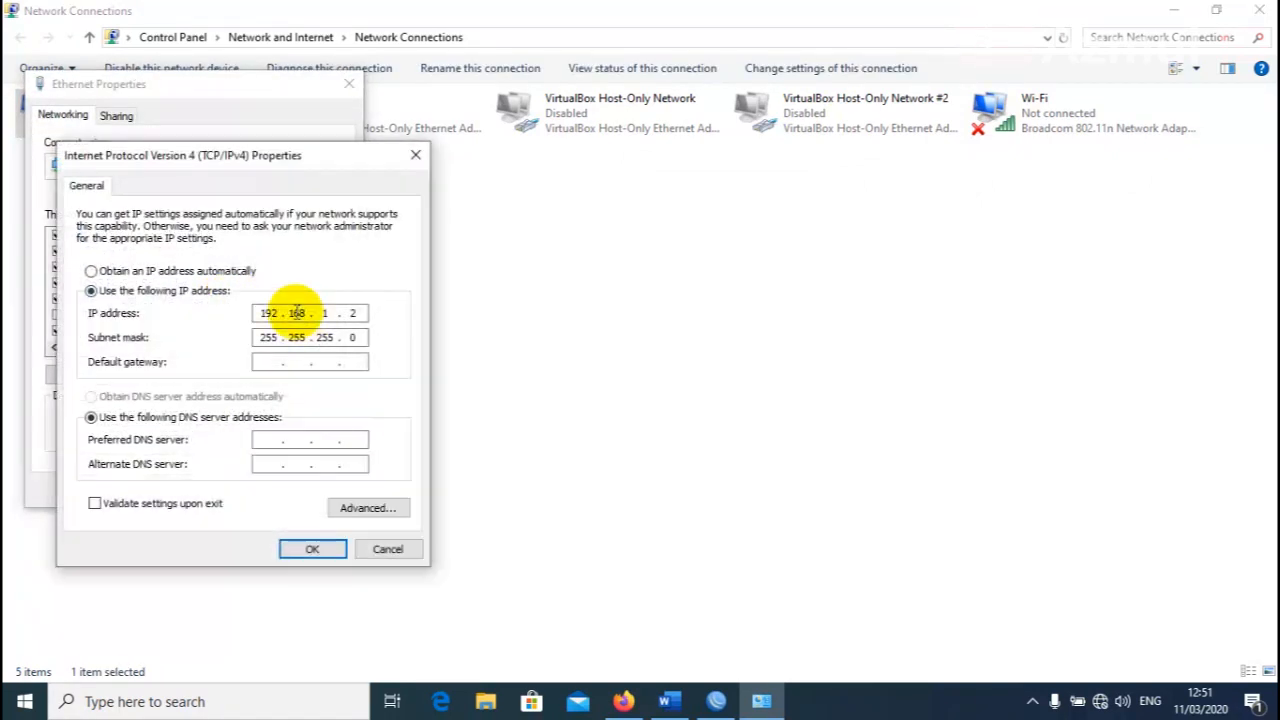
left_click(326, 311)
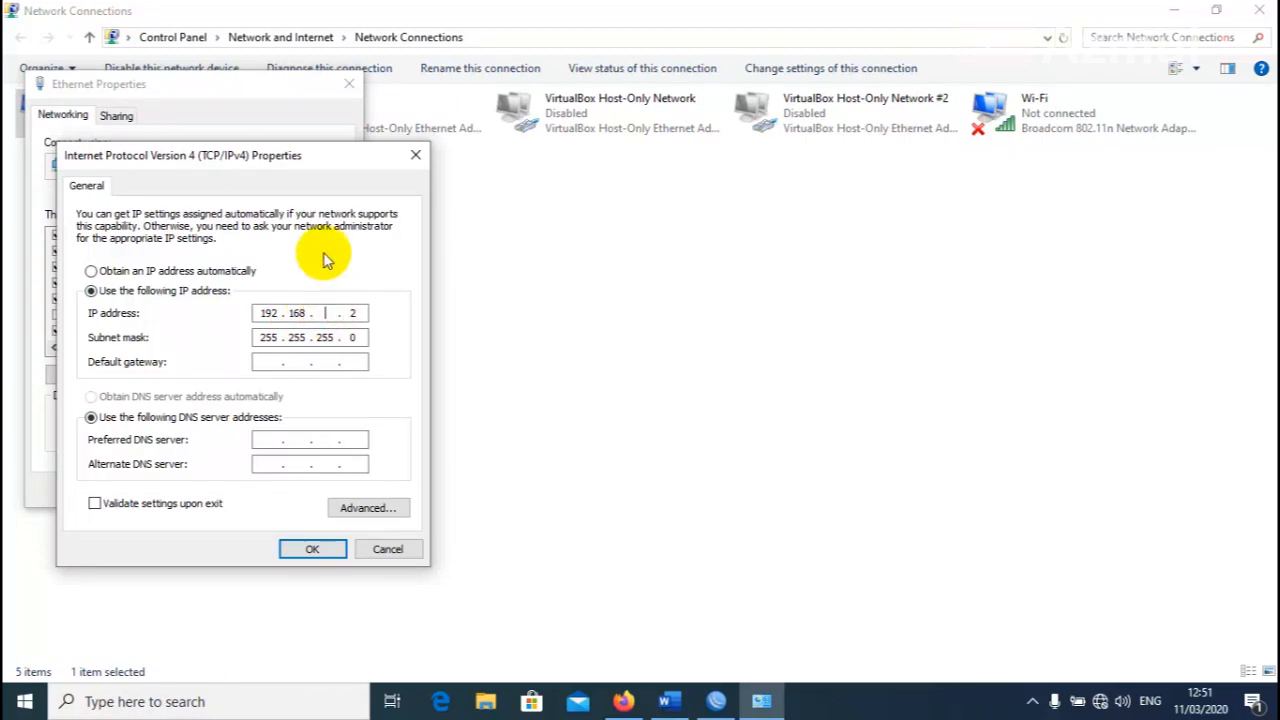
type("200")
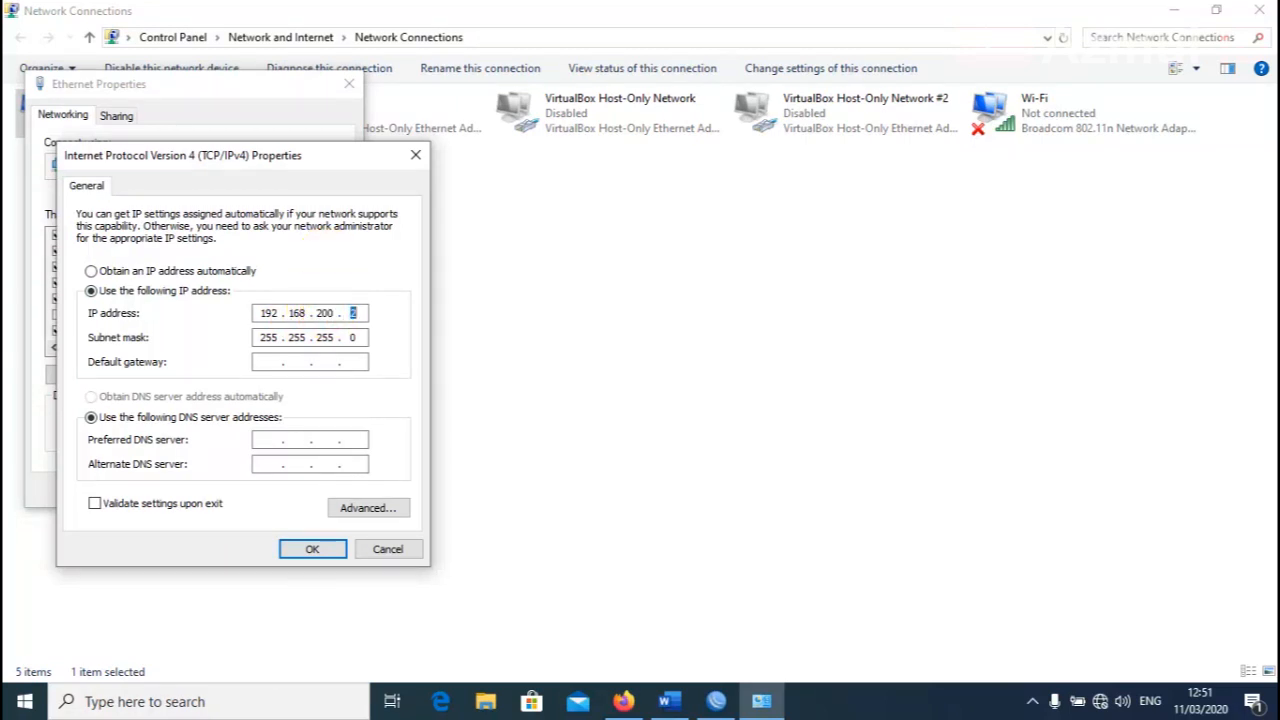
left_click(314, 551)
left_click(250, 492)
left_click(720, 517)
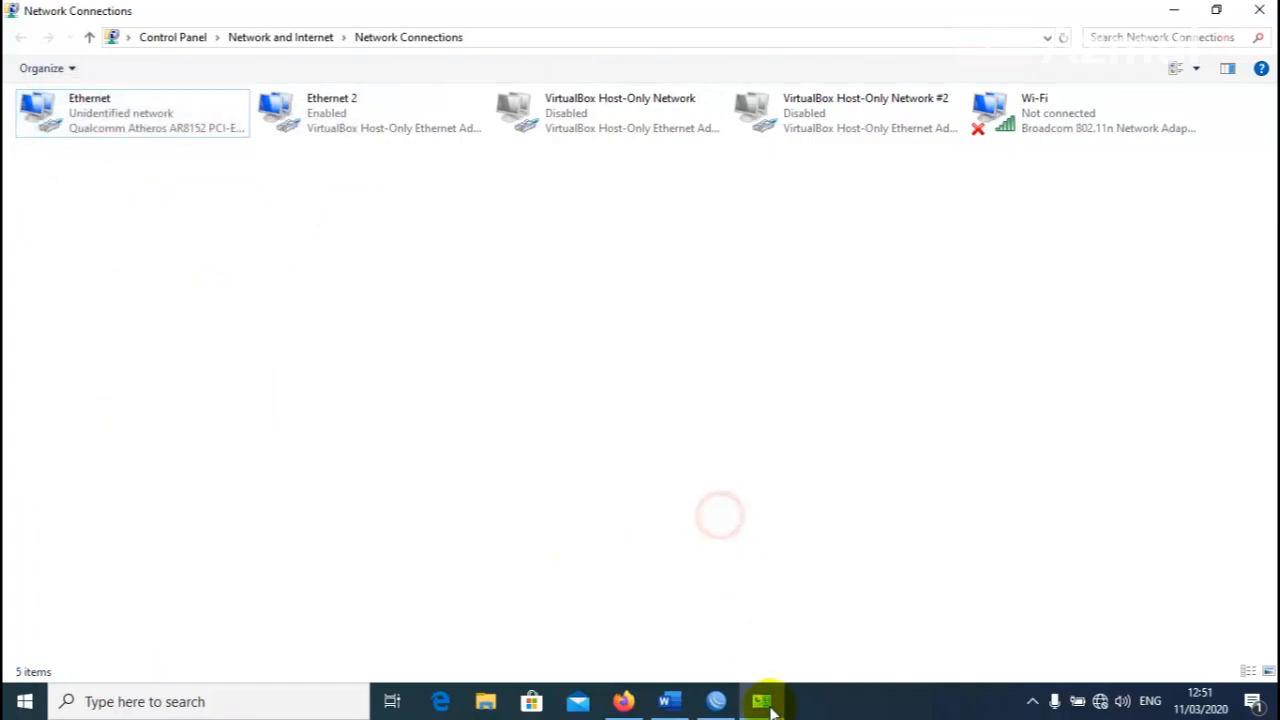
left_click(763, 700)
Load 192.168.200.254 and log into the router, not saving the login.
left_click(471, 80)
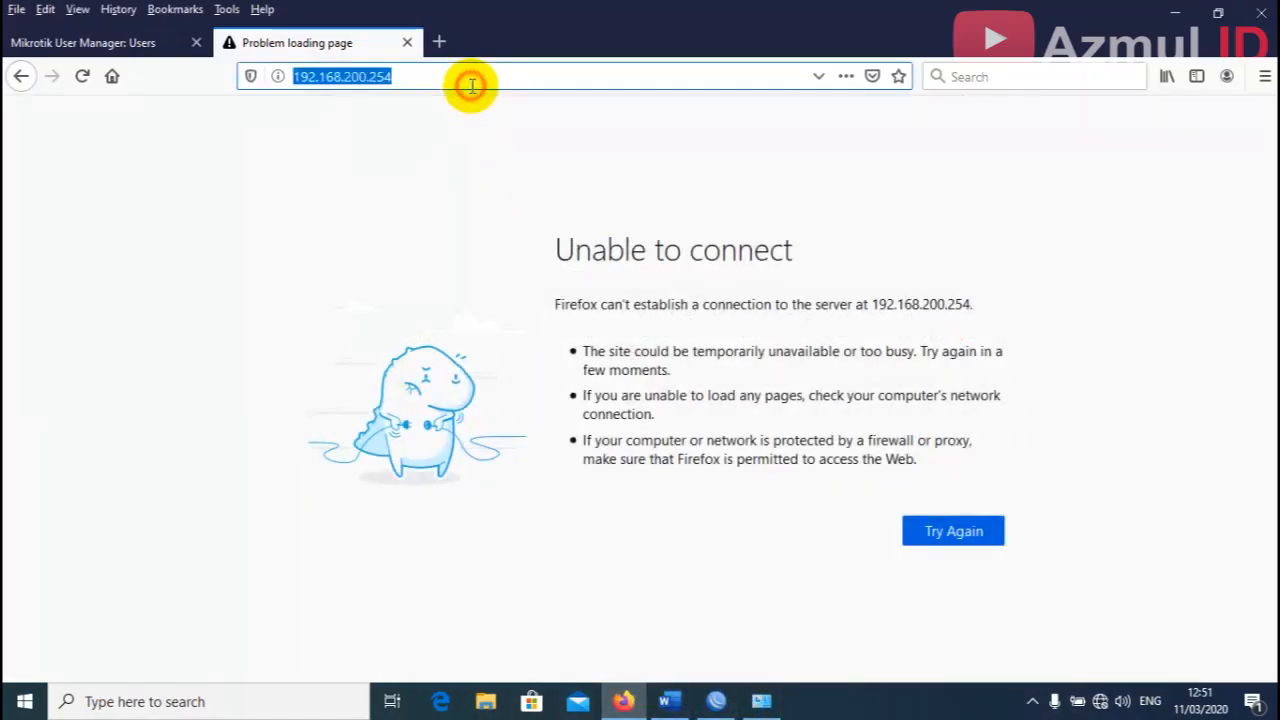
key("Return")
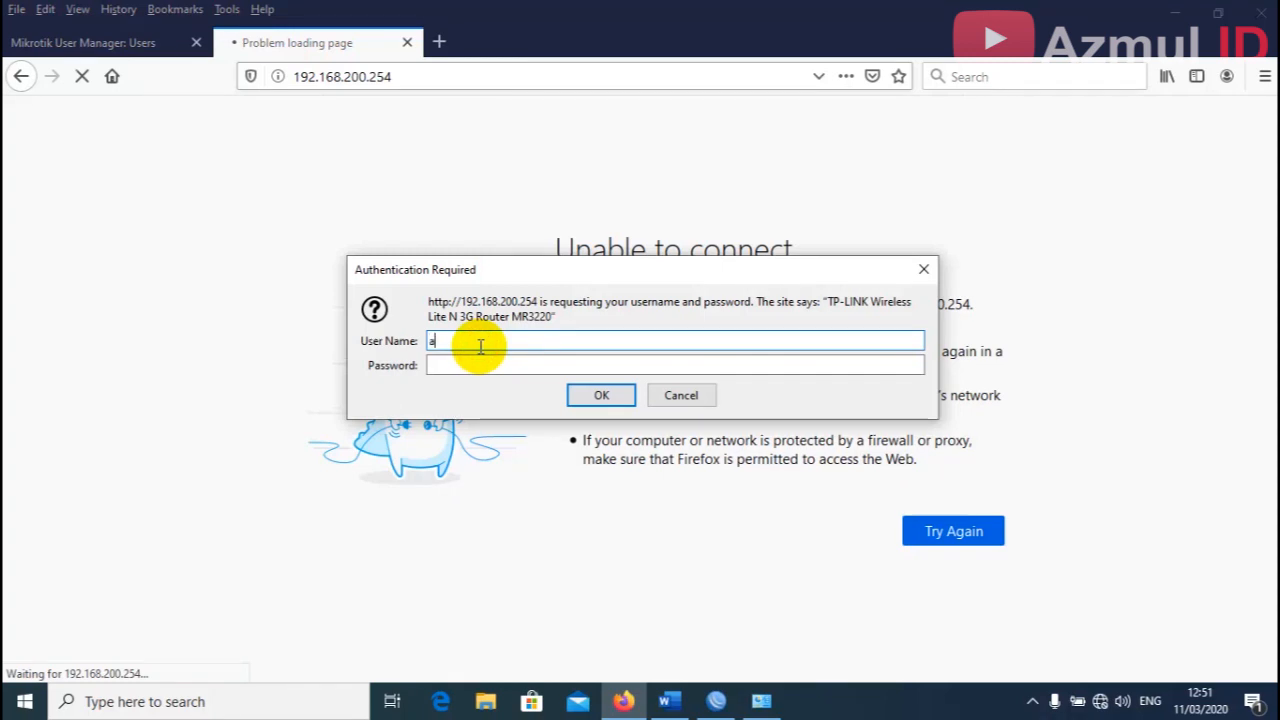
key("Tab")
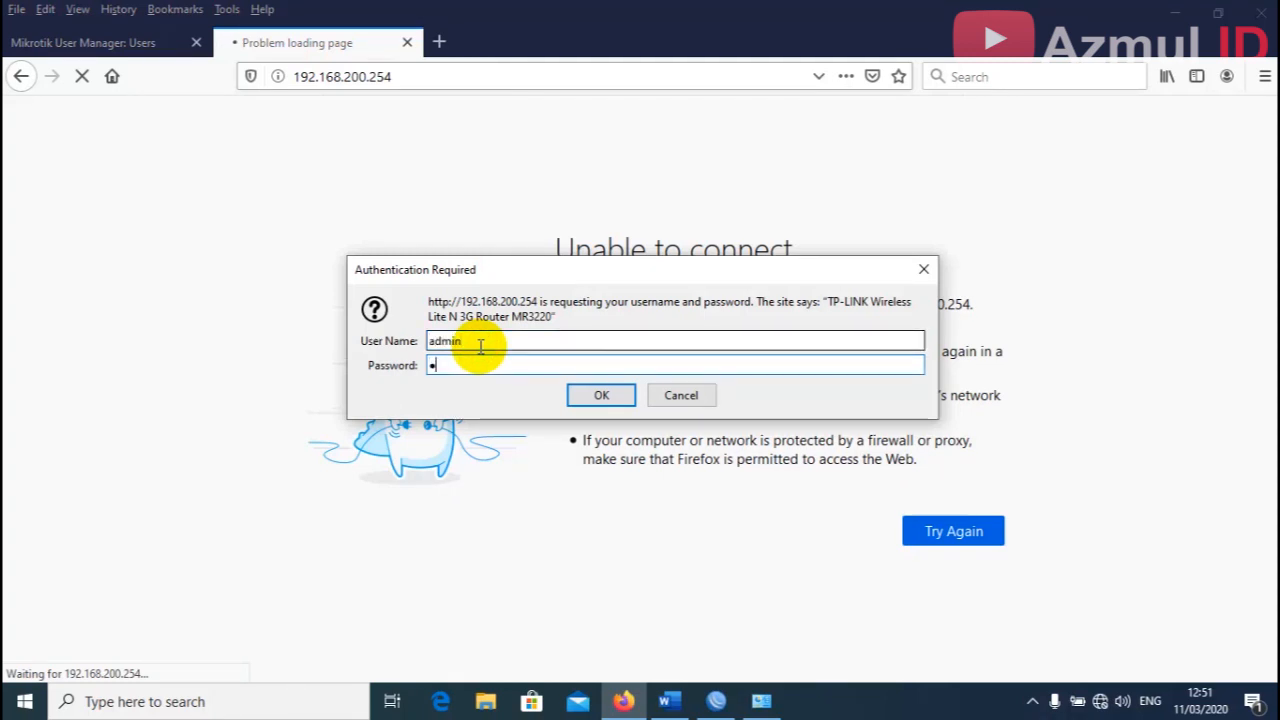
key("Return")
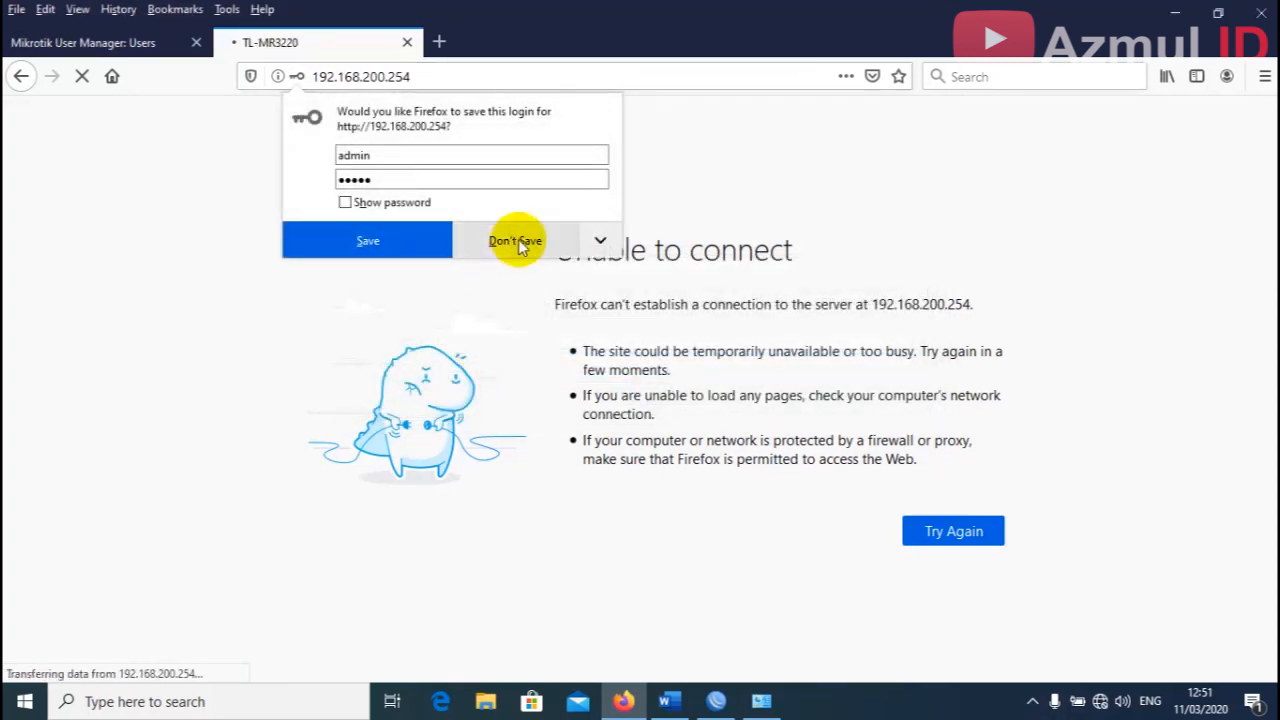
left_click(511, 240)
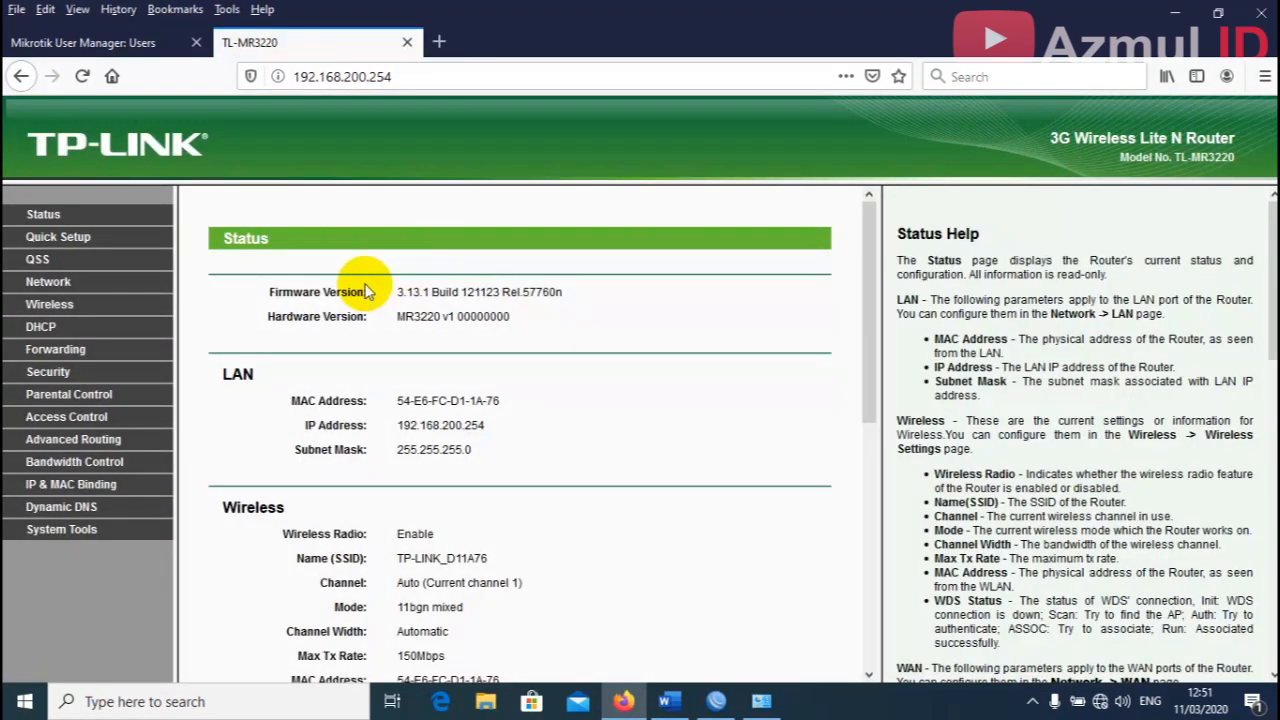
left_click(669, 701)
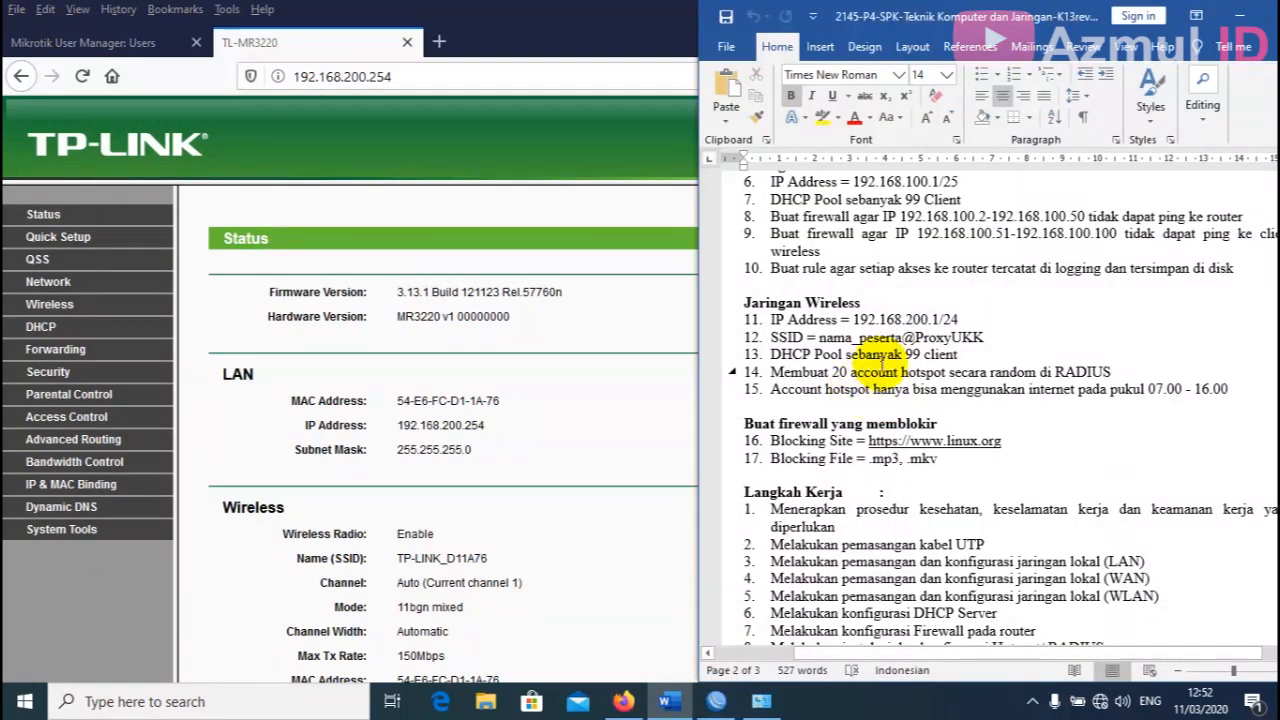
left_click(669, 701)
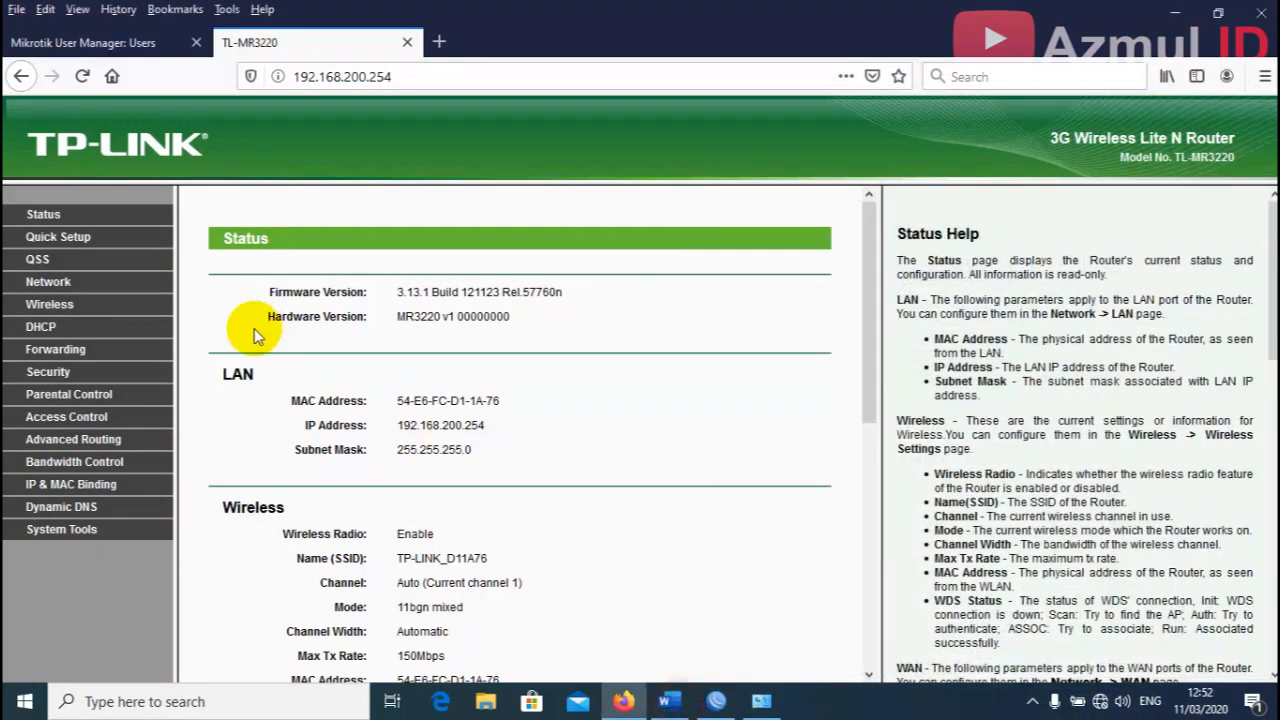
left_click(50, 308)
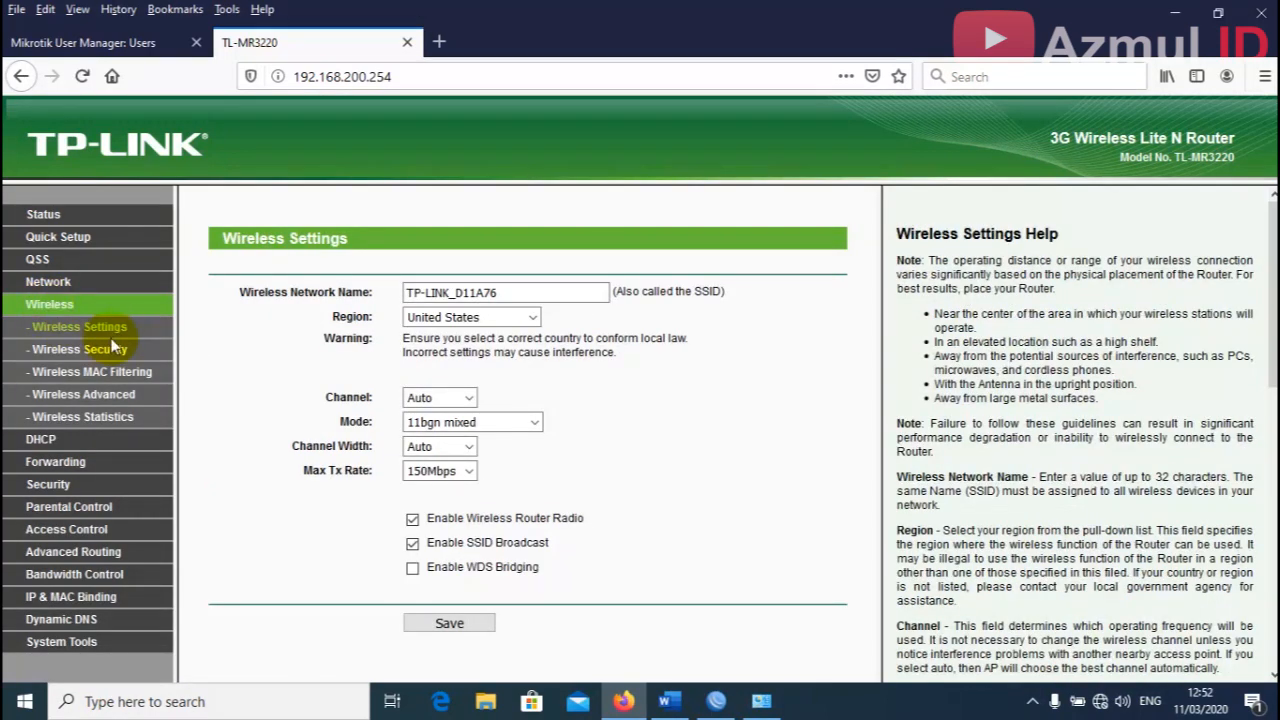
left_click_drag(556, 288, 368, 288)
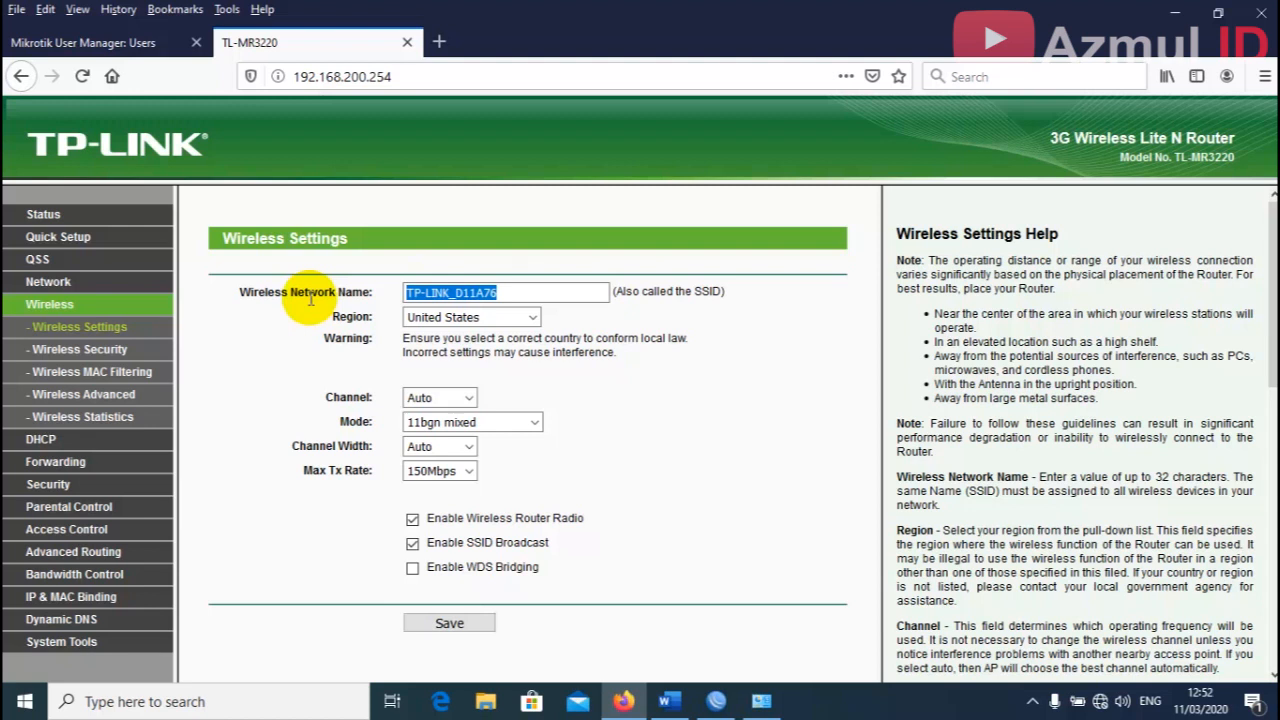
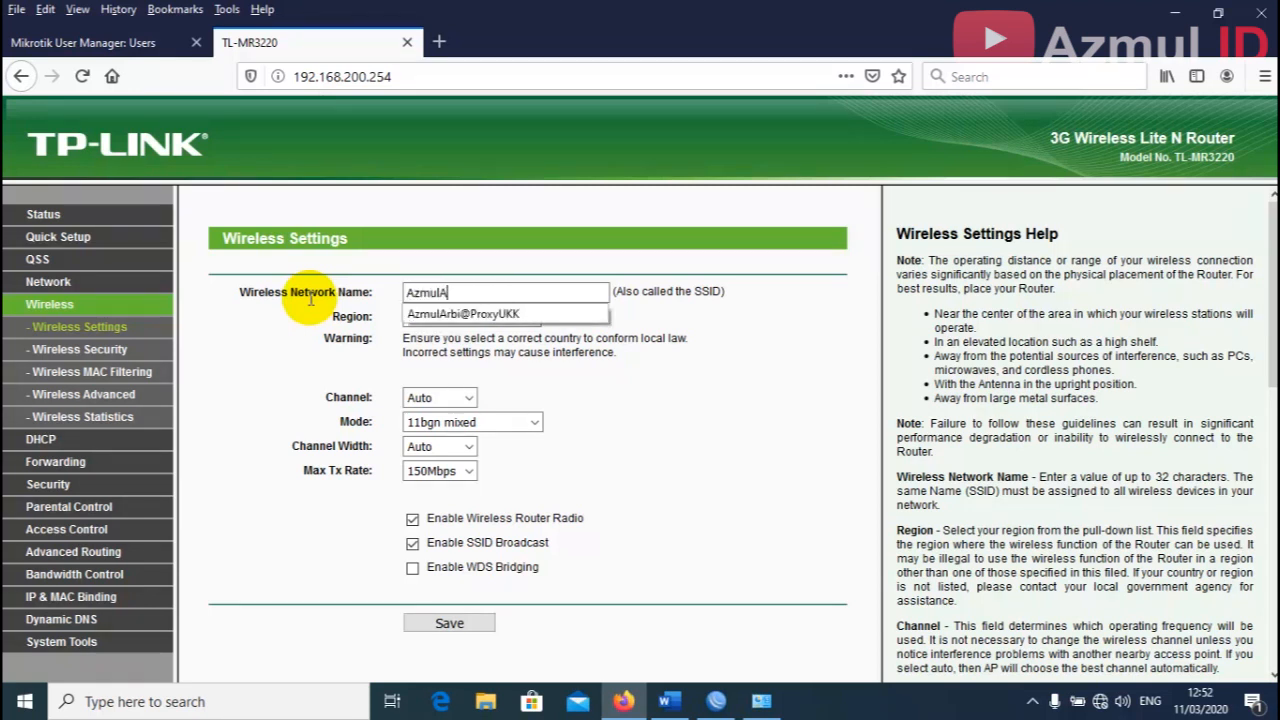
left_click(677, 363)
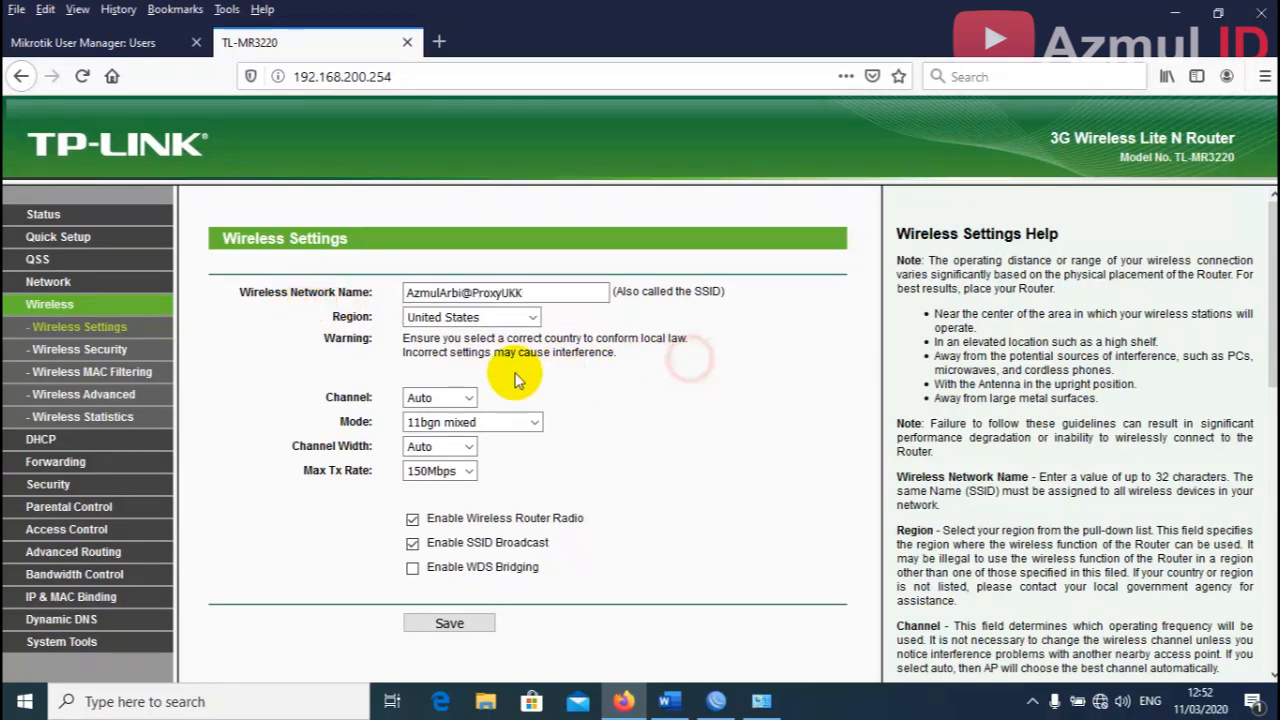
left_click(532, 317)
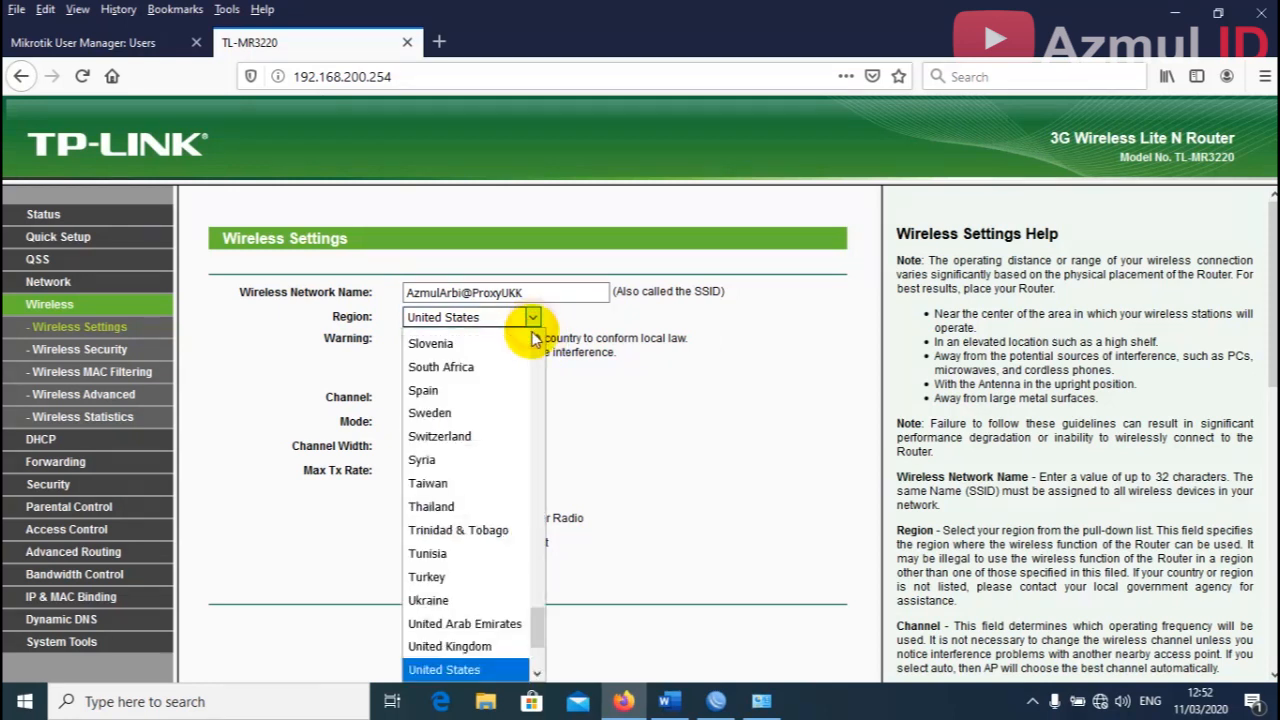
left_click_drag(535, 625, 539, 585)
left_click_drag(540, 540, 540, 468)
left_click(470, 429)
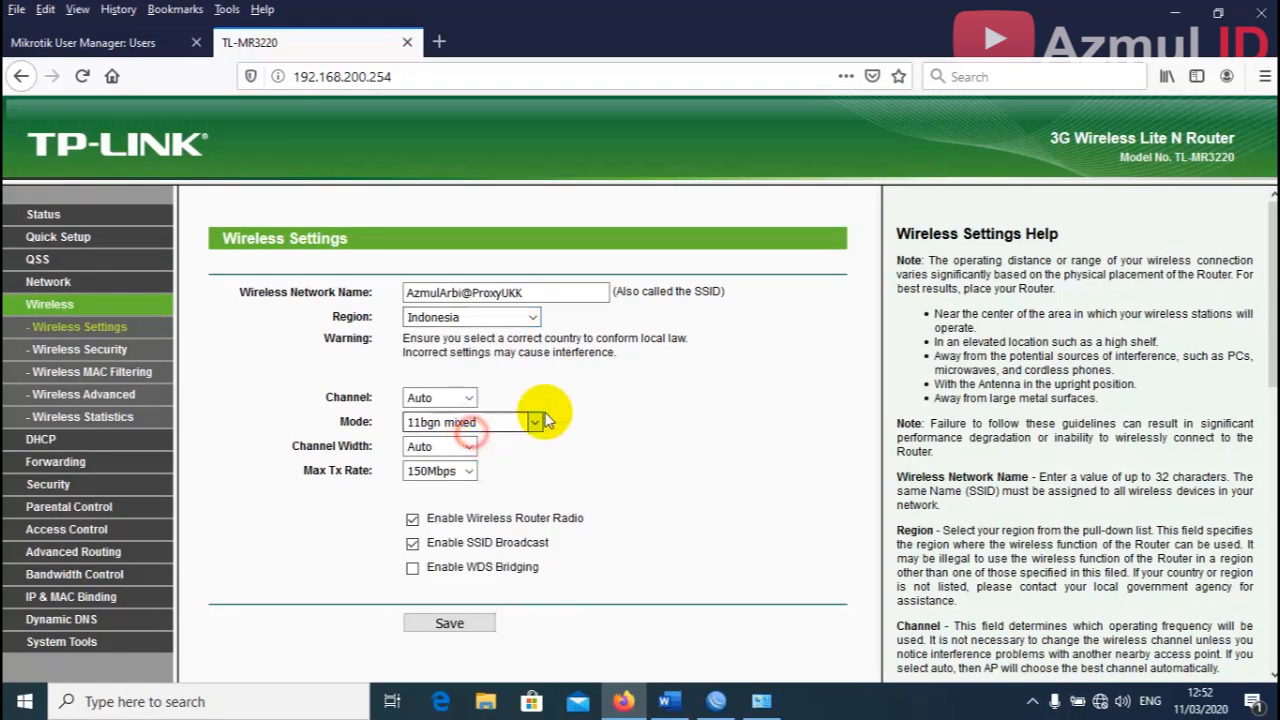
Save the wireless settings and reboot the router to apply them.
left_click(475, 622)
left_click(848, 351)
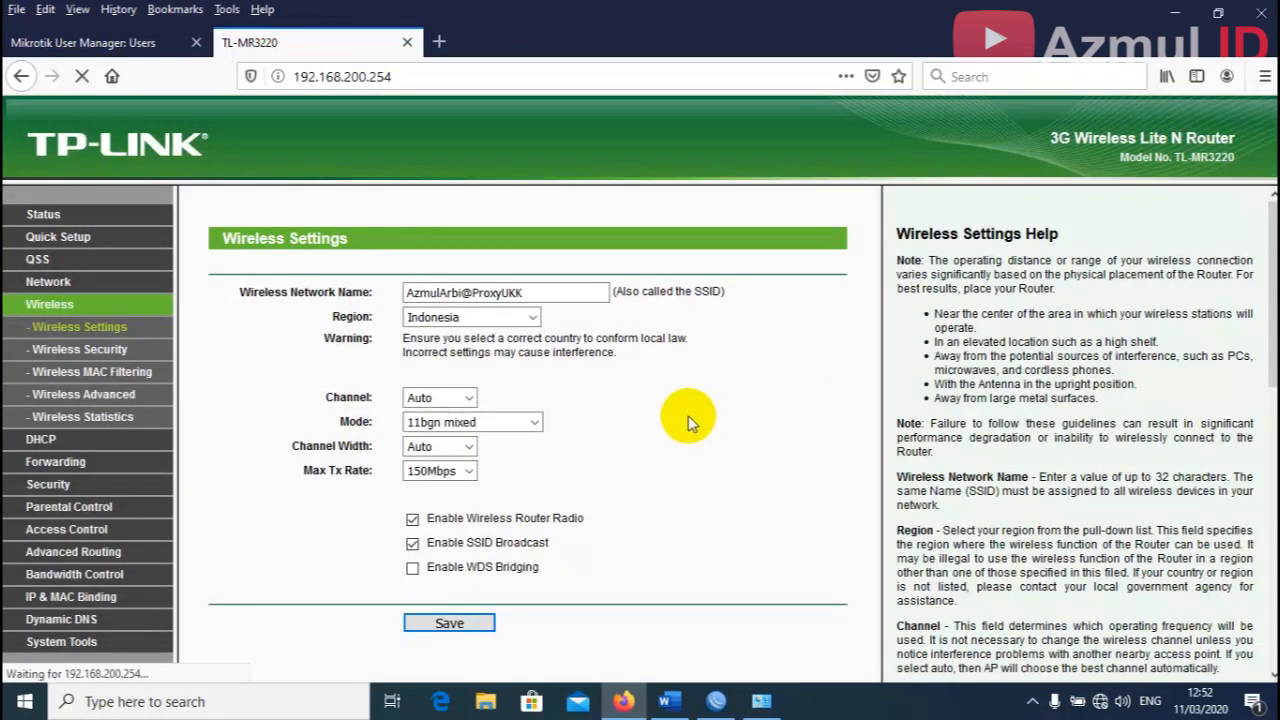
left_click(636, 592)
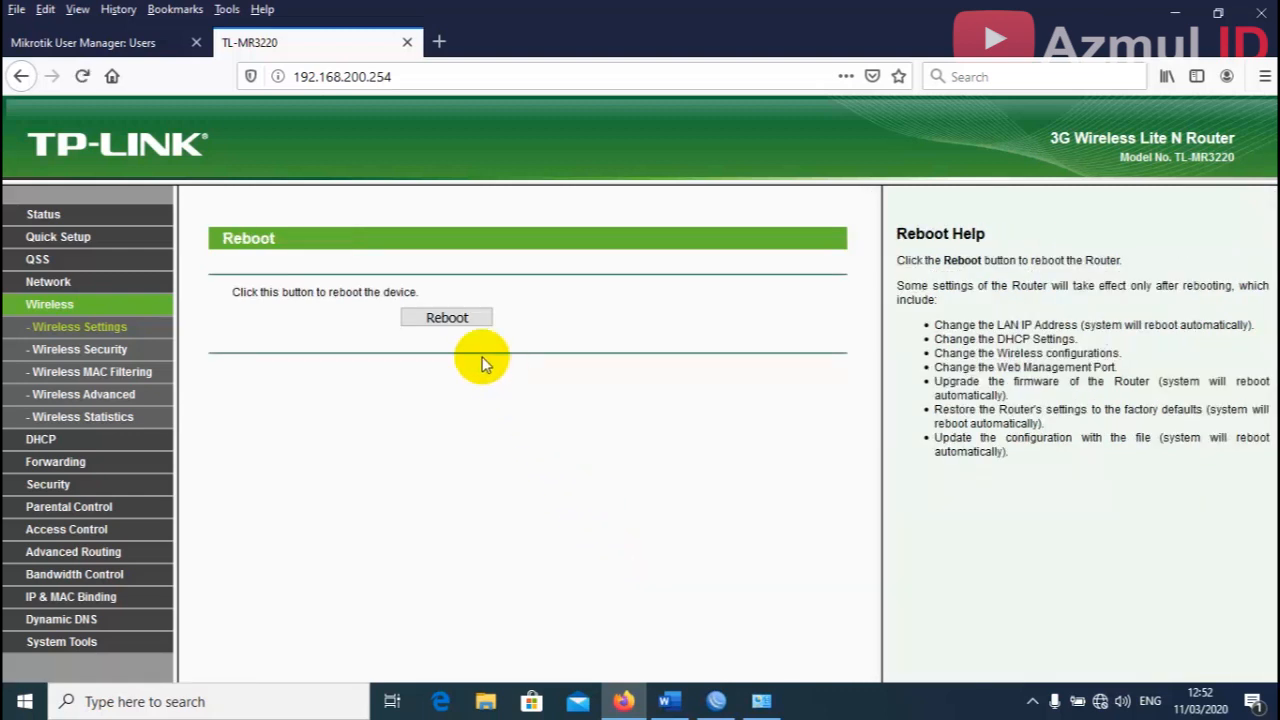
left_click(462, 322)
left_click(614, 352)
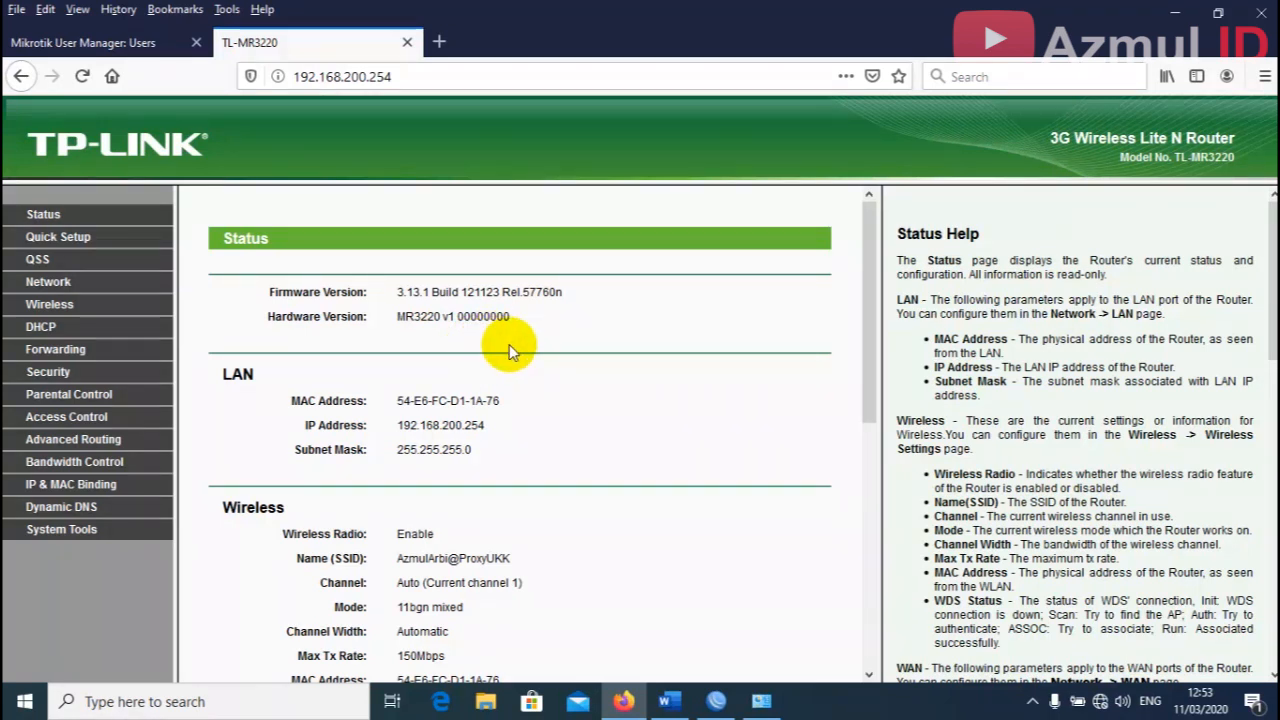
Disable the DHCP server in DHCP Settings, save, and reboot the router.
left_click(44, 327)
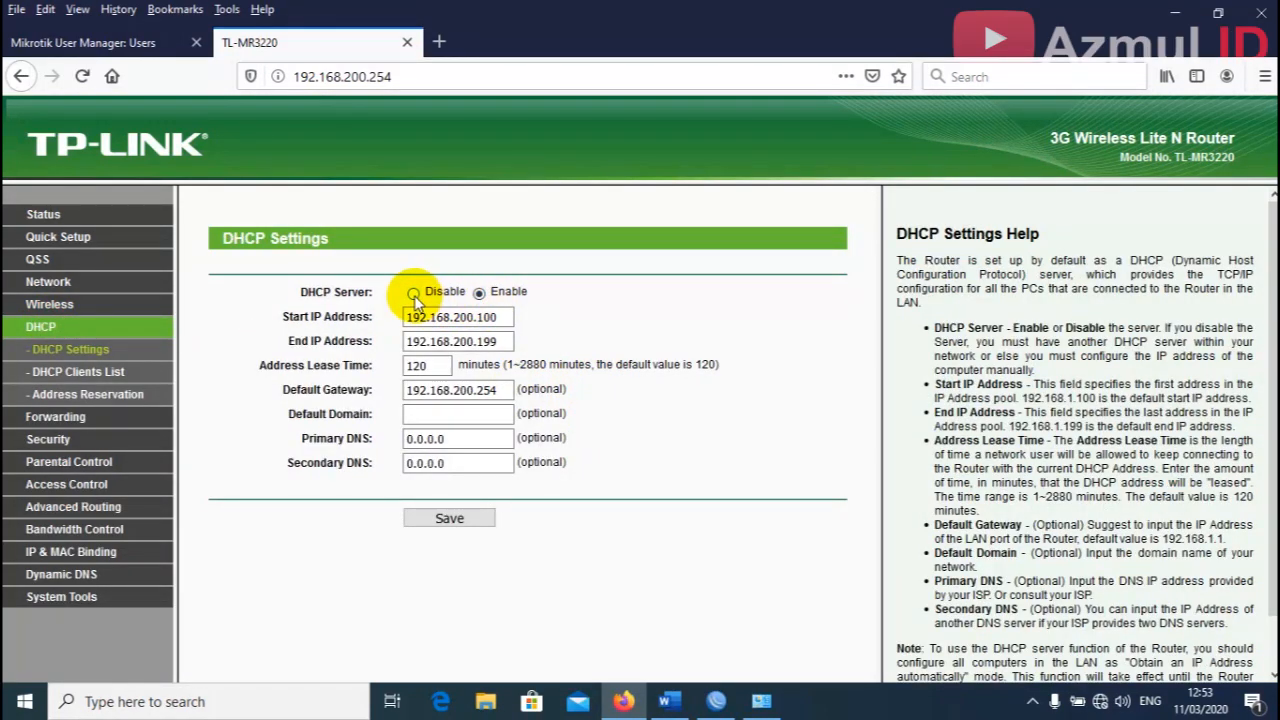
left_click(413, 293)
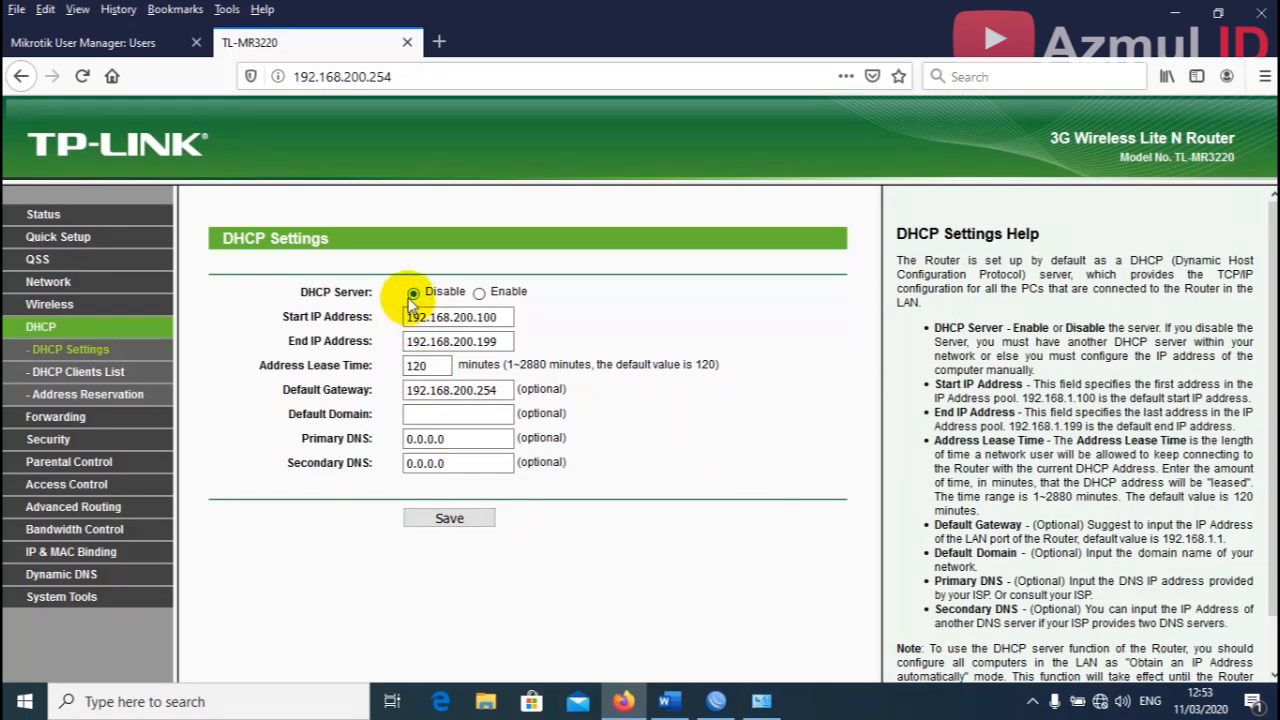
left_click(455, 518)
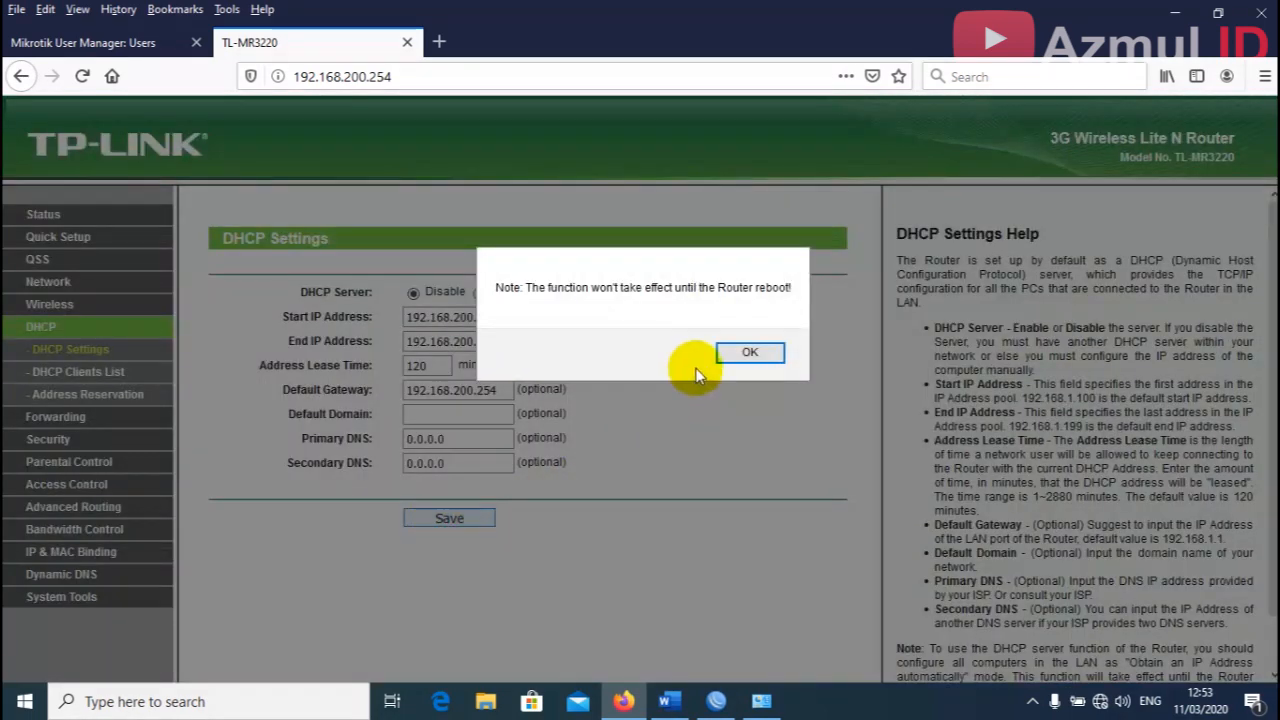
left_click(727, 350)
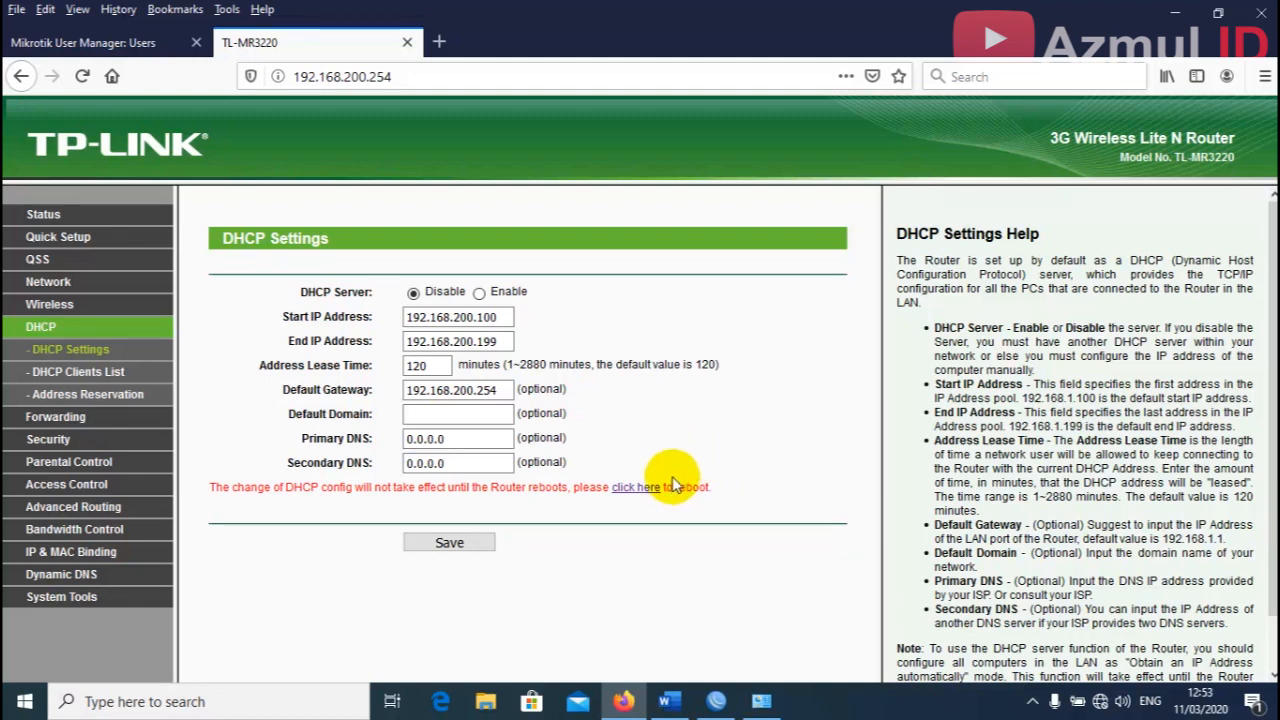
left_click(665, 487)
left_click(478, 317)
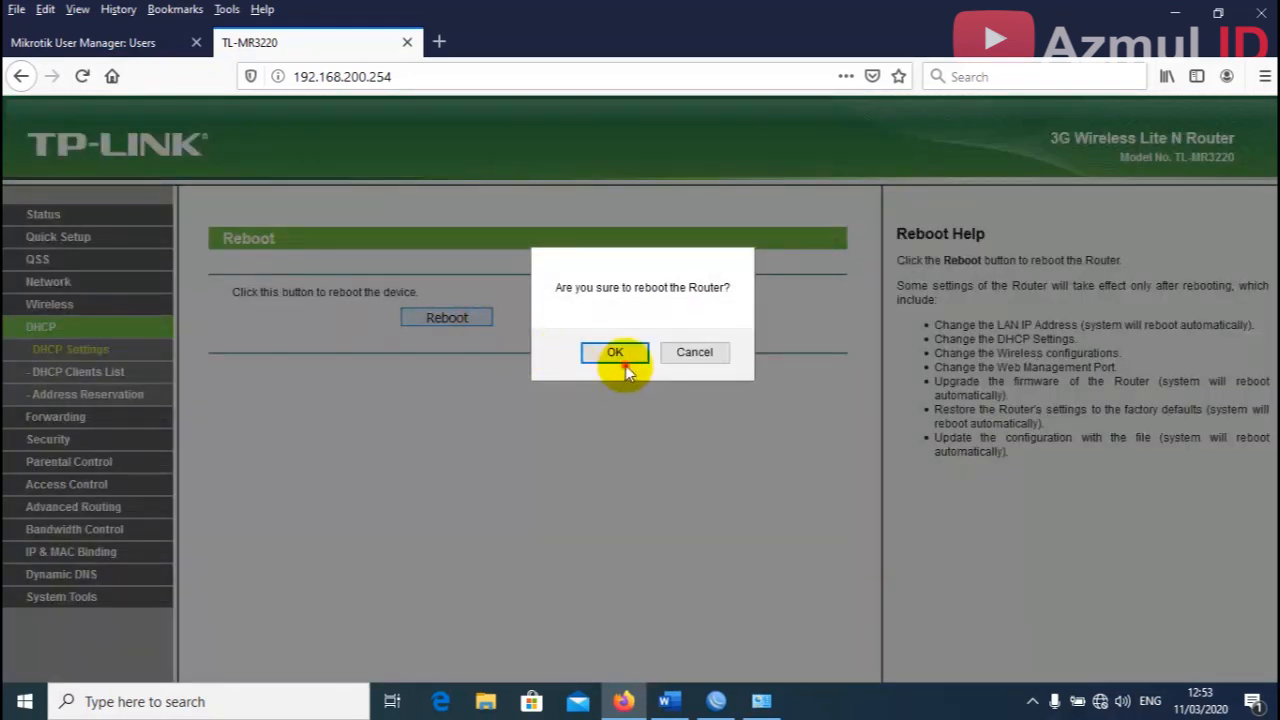
left_click(615, 353)
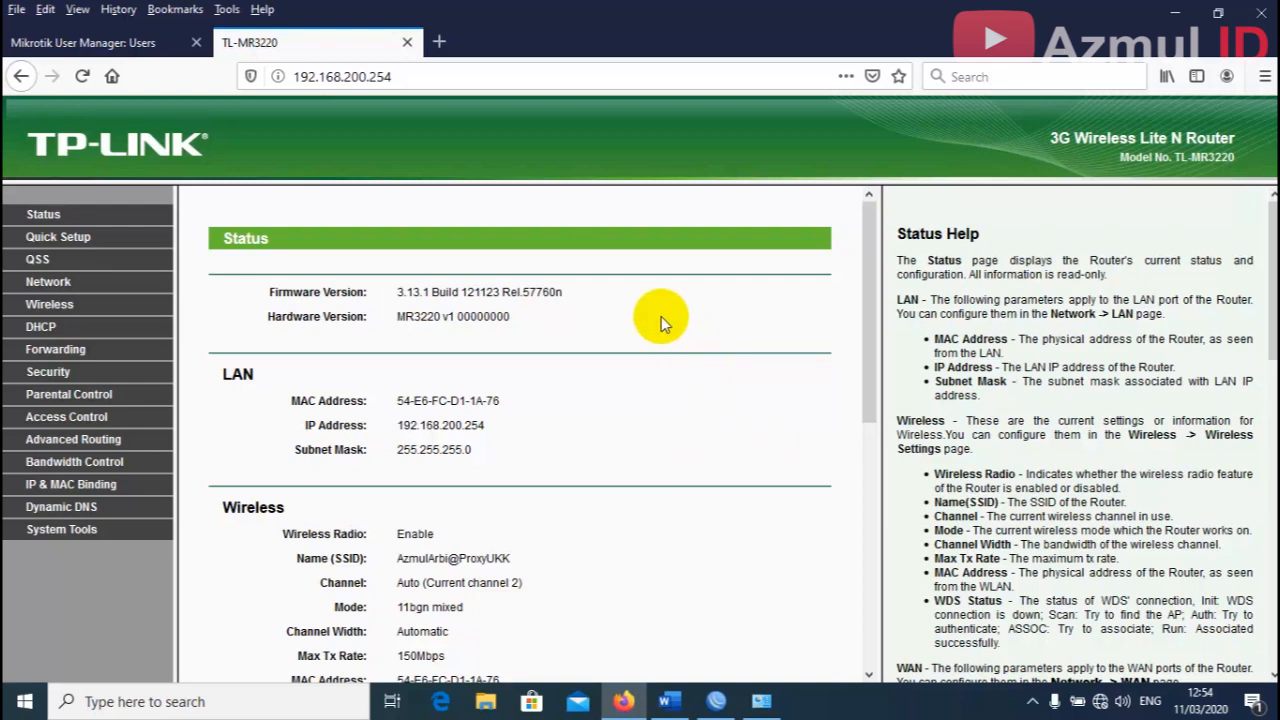
Check the Wi-Fi list for the new SSID, then close the router tab and minimize Firefox.
left_click(1112, 703)
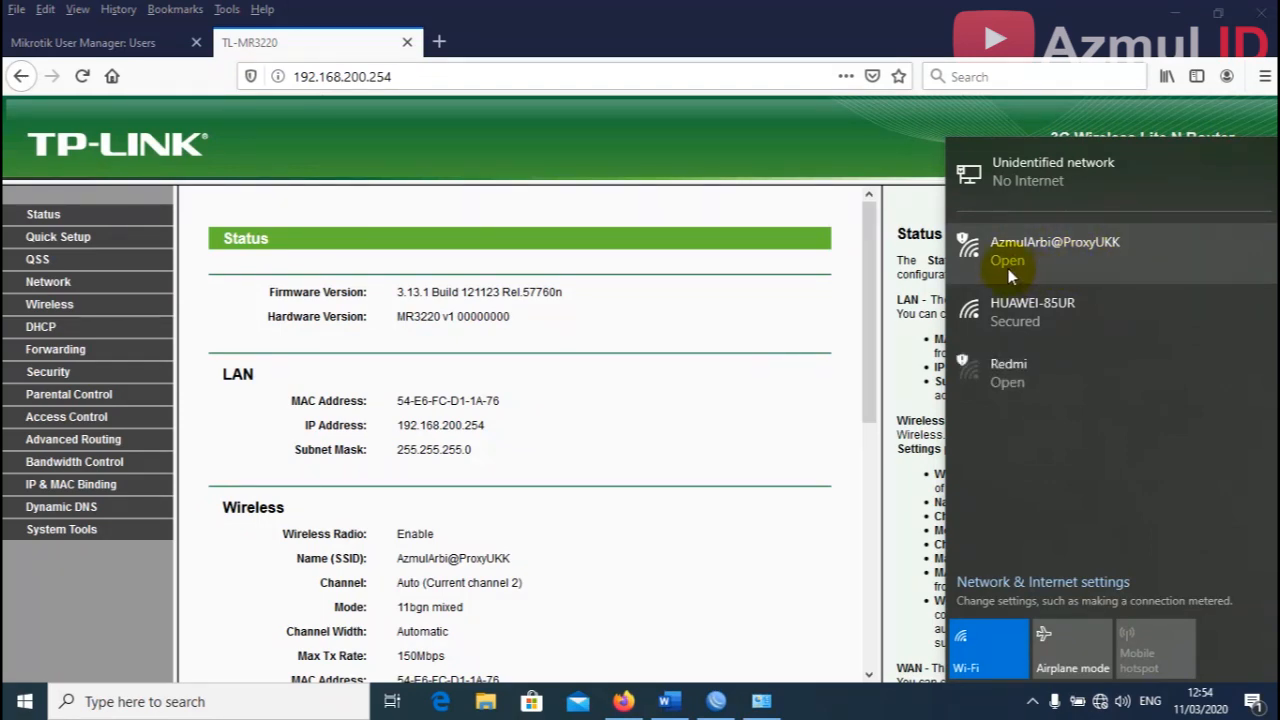
left_click(1100, 702)
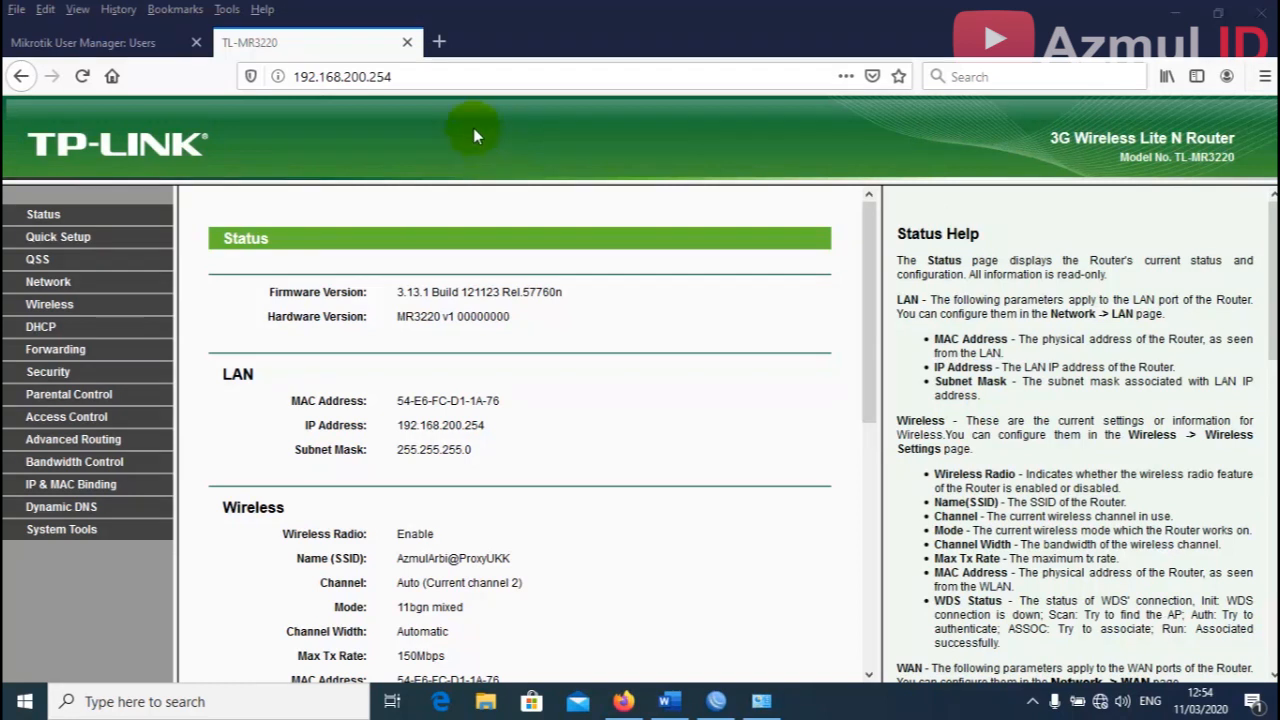
left_click(407, 43)
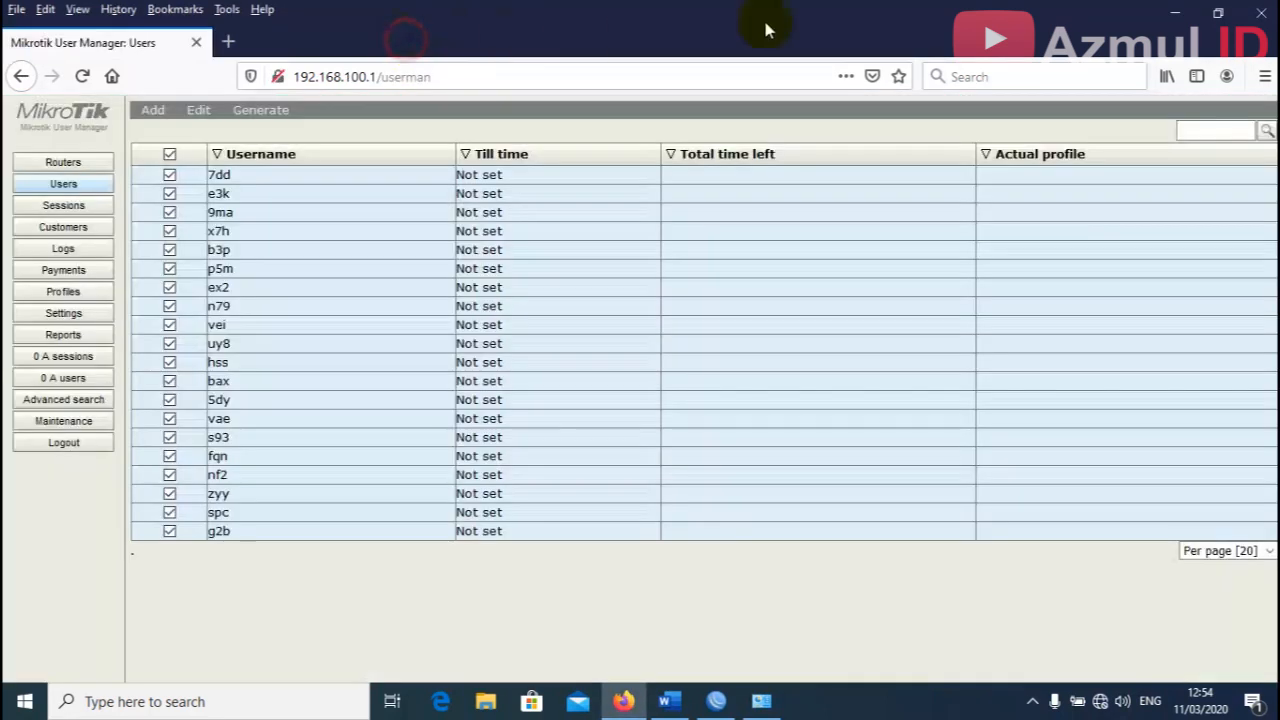
left_click(1178, 16)
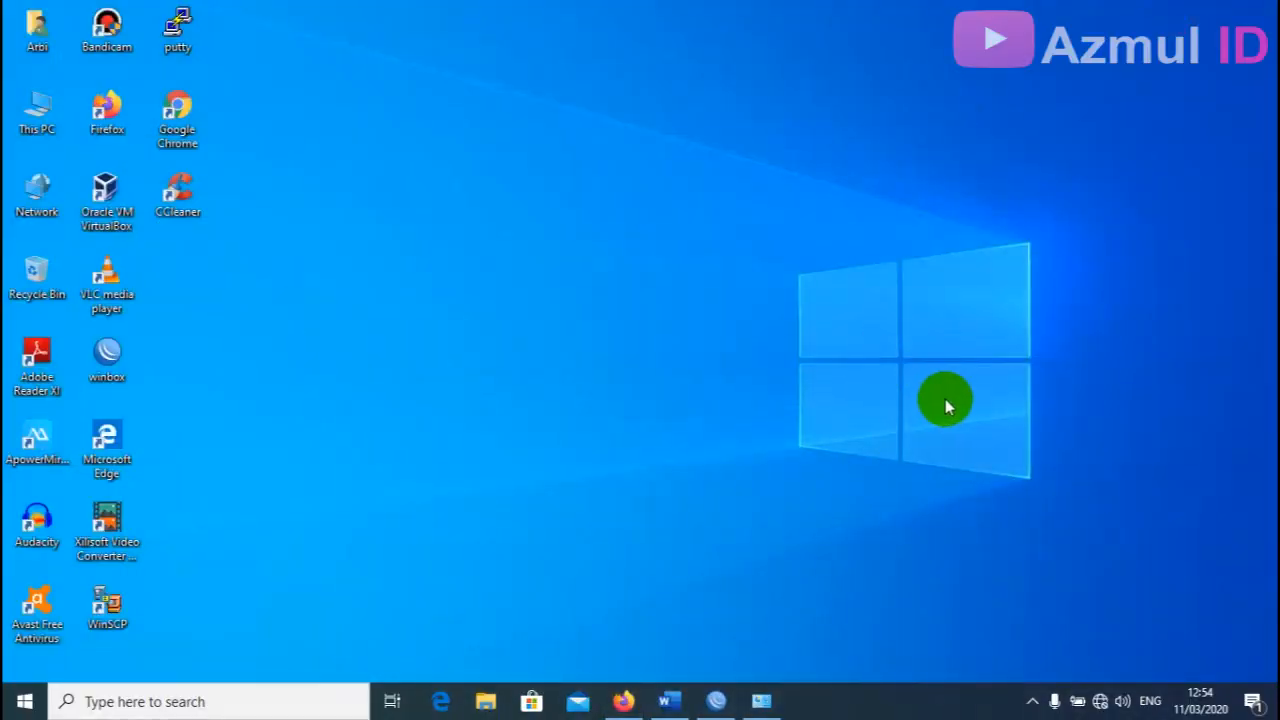
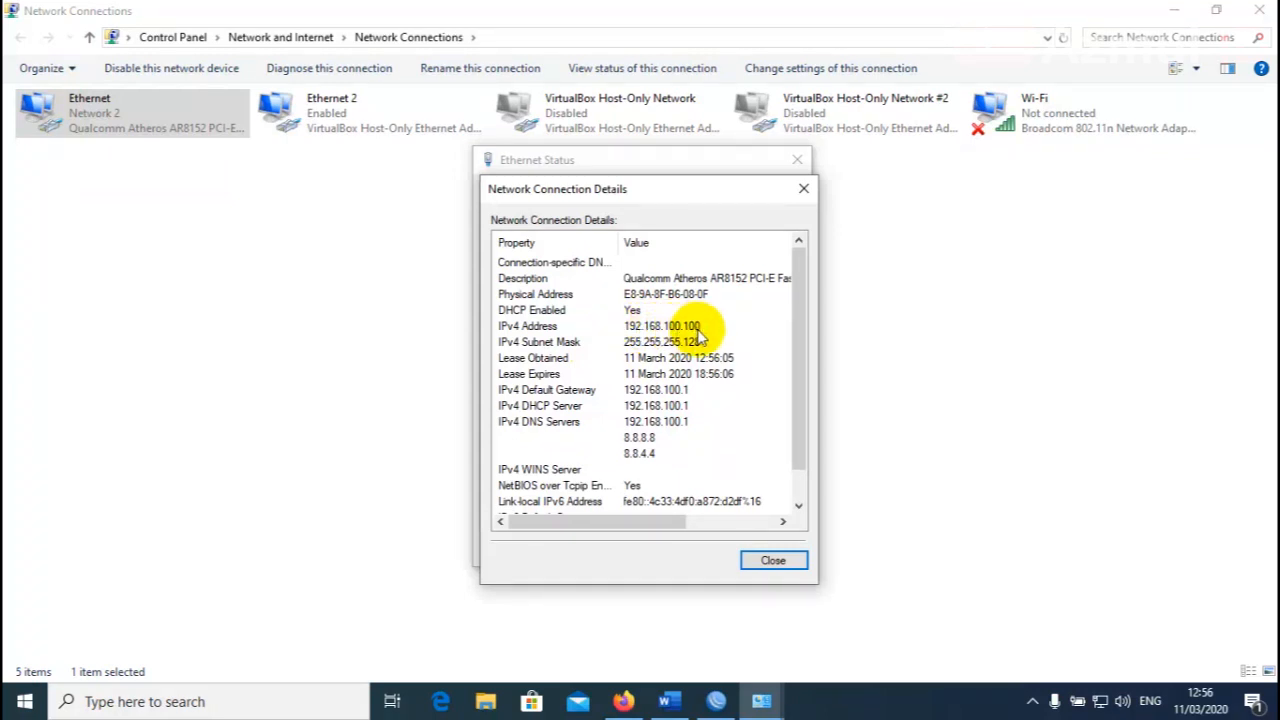
Close the Ethernet details (192.168.100.100) and status dialogs, then minimize Network Connections to the desktop.
left_click(773, 562)
left_click(766, 548)
left_click(954, 426)
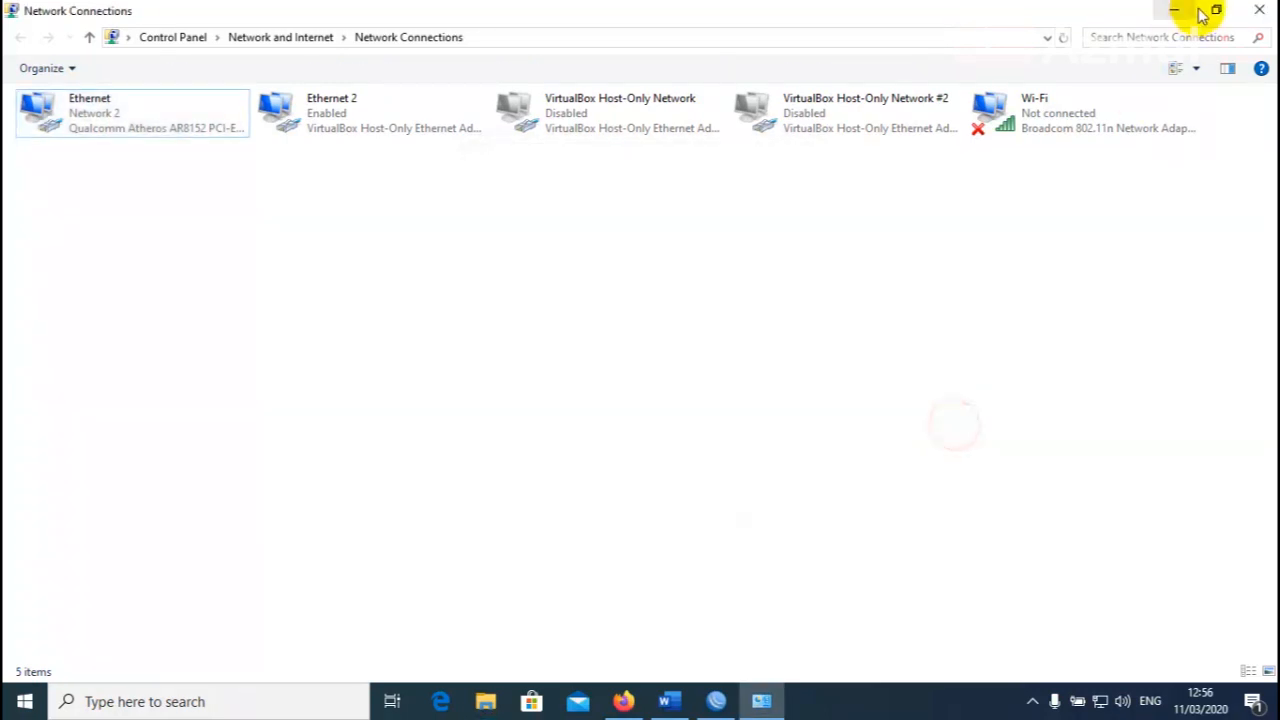
left_click(1186, 9)
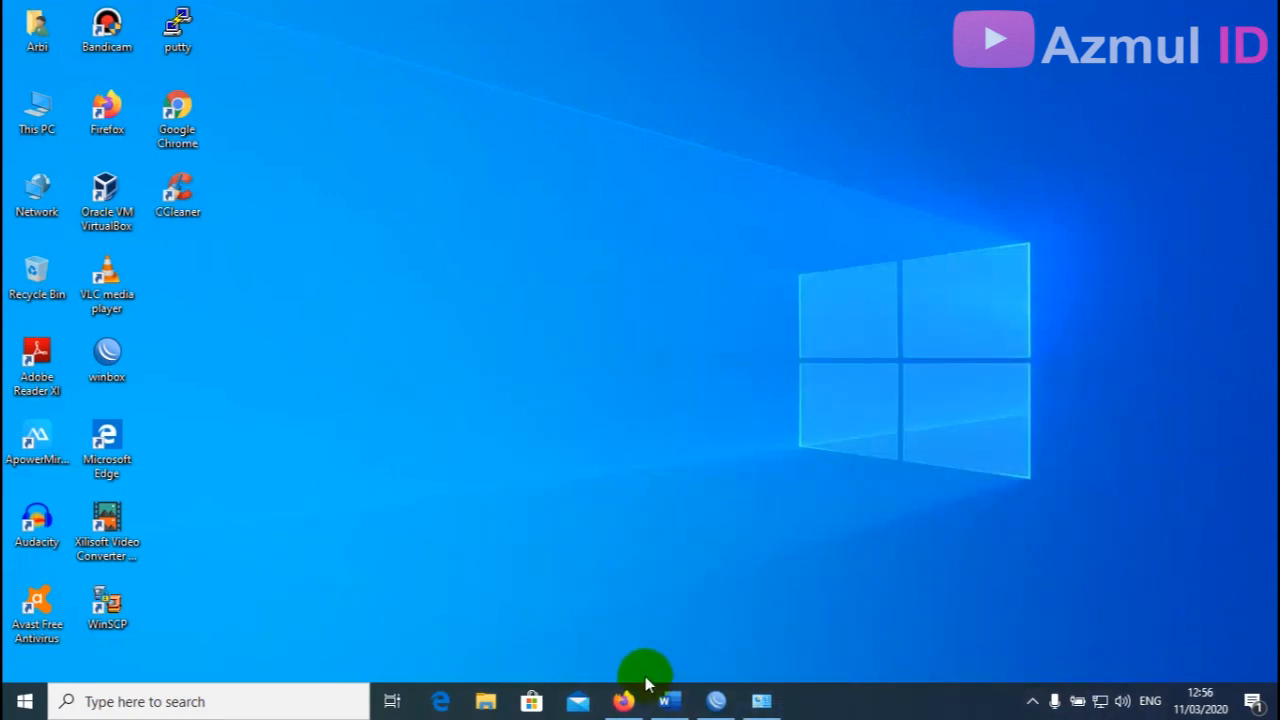
Restore WinBox, reconnect to the hotspot router, and resize its firewall rules window.
left_click(713, 696)
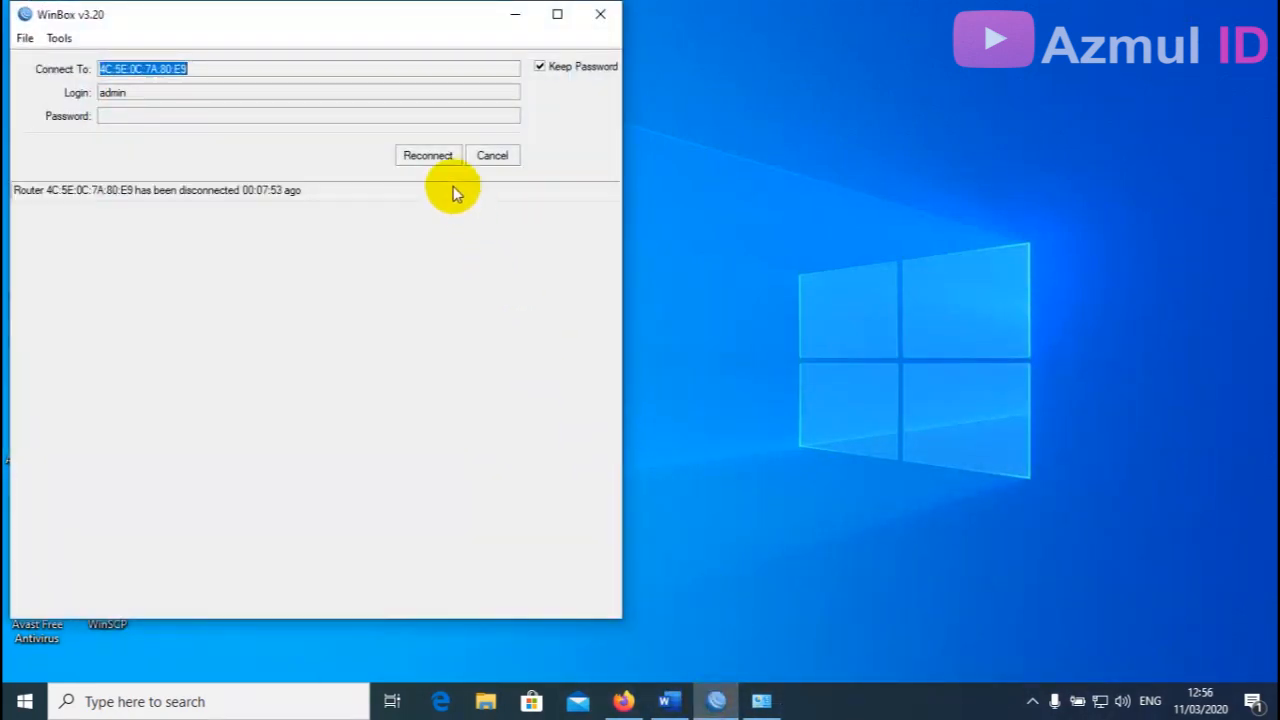
left_click(437, 160)
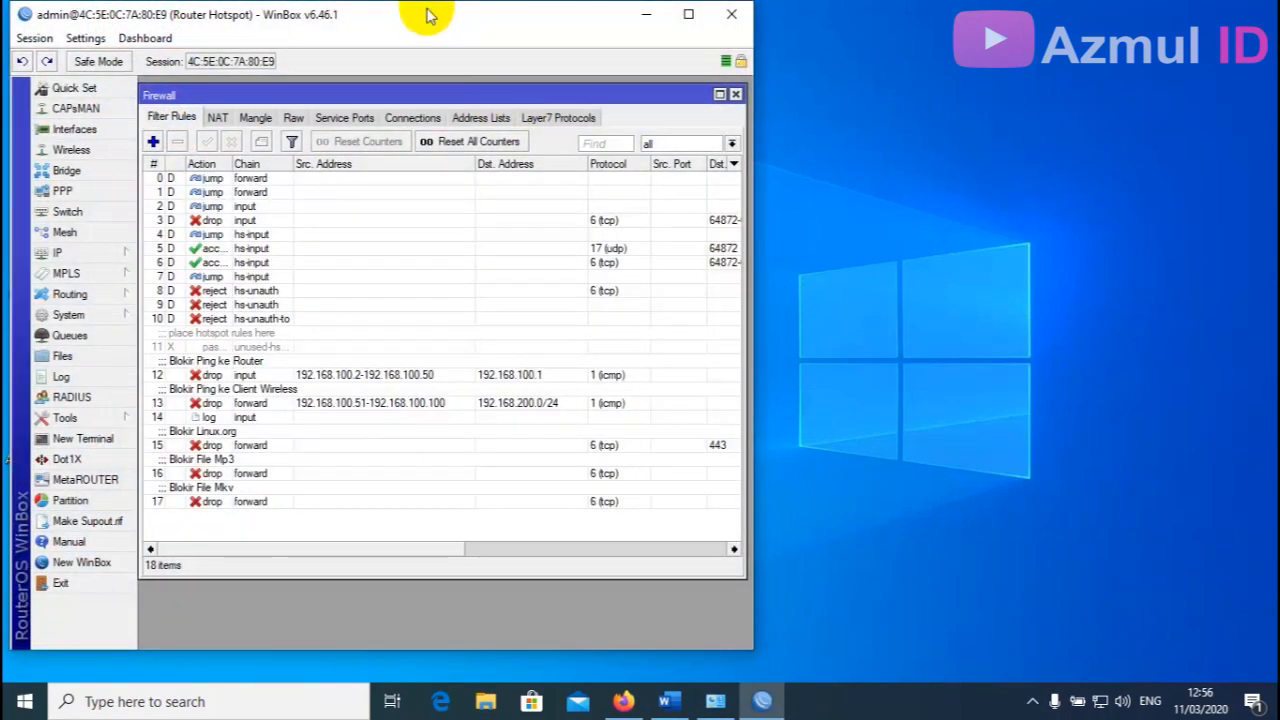
left_click_drag(428, 14, 422, 15)
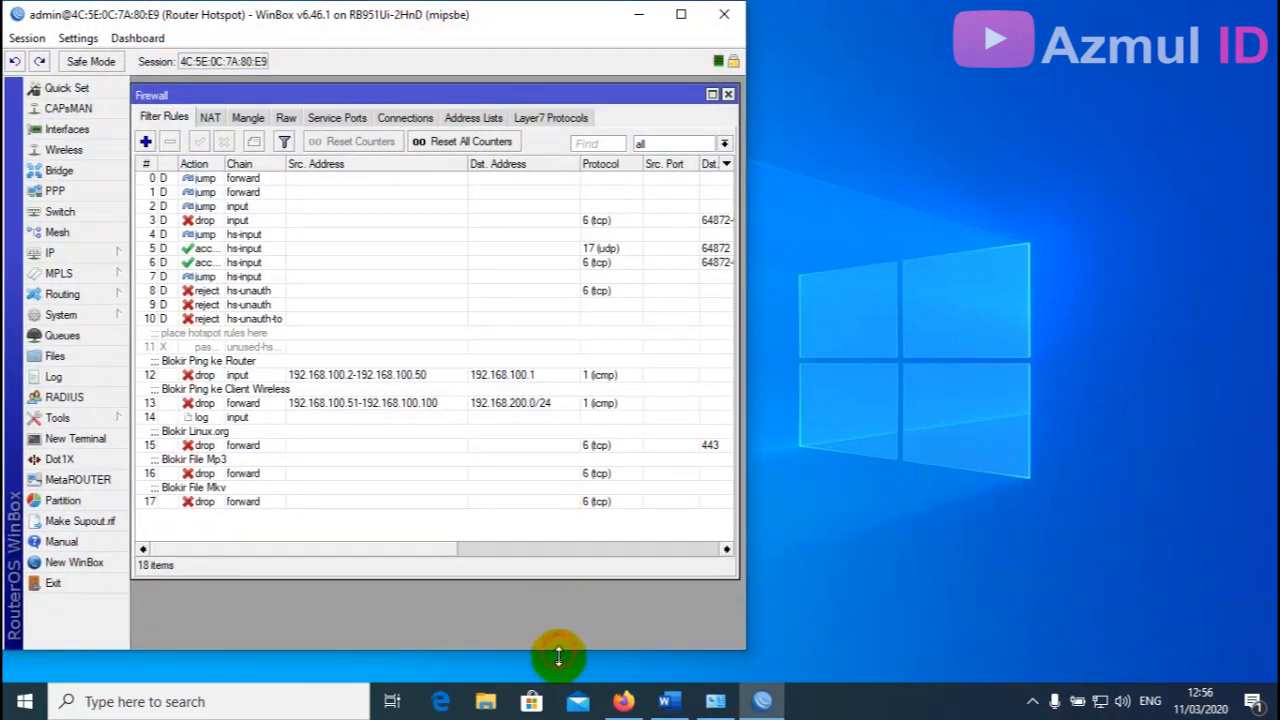
left_click_drag(559, 656, 560, 684)
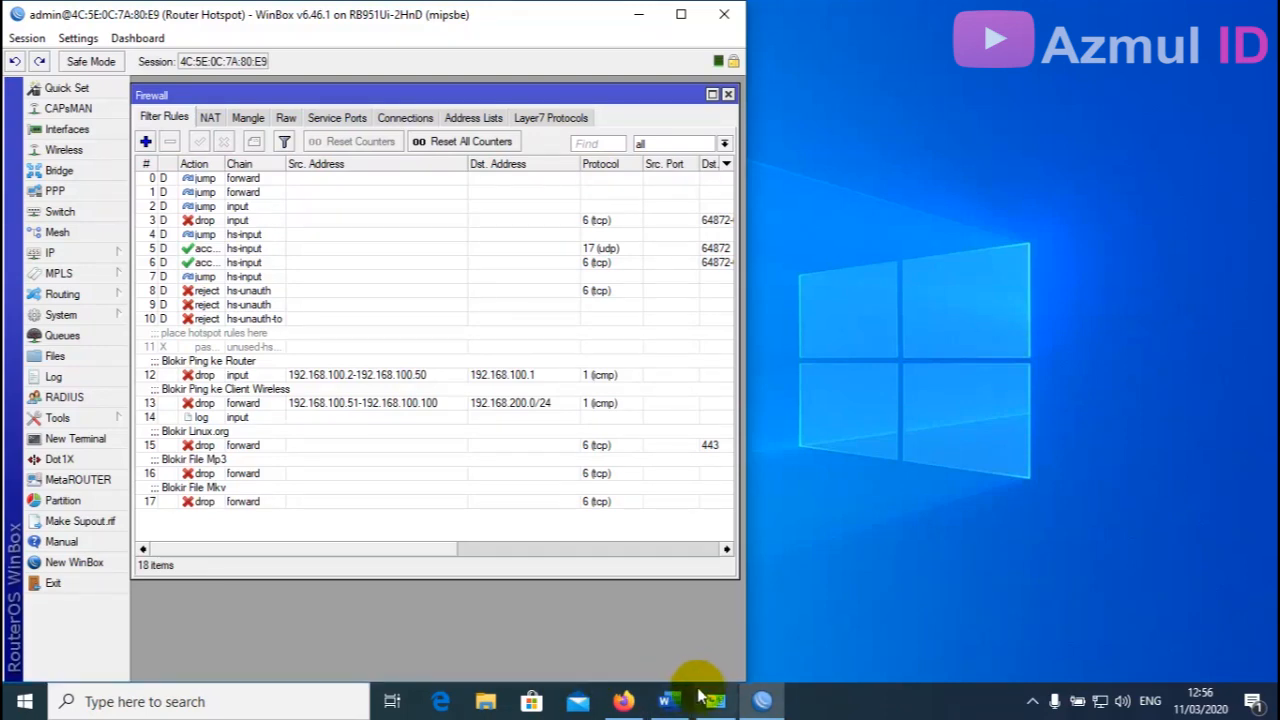
Bring the Word task document up beside WinBox to compare the blocking rules.
mouse_move(683, 686)
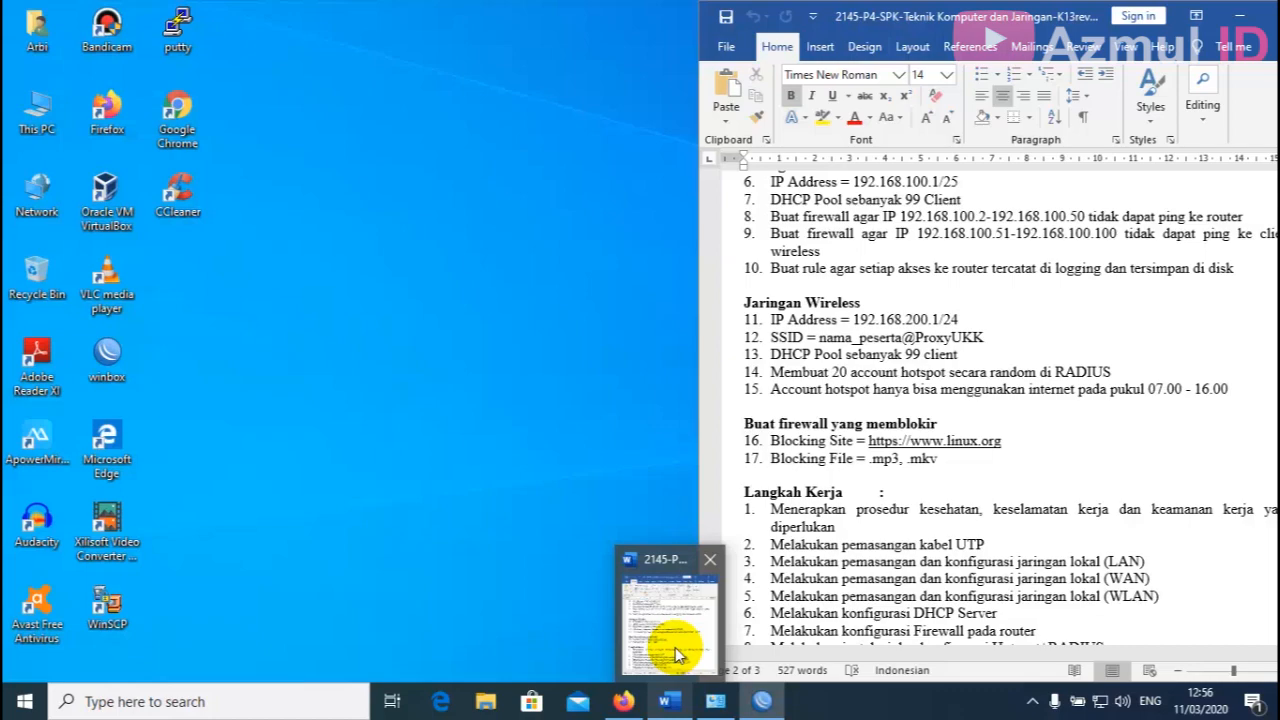
left_click(675, 647)
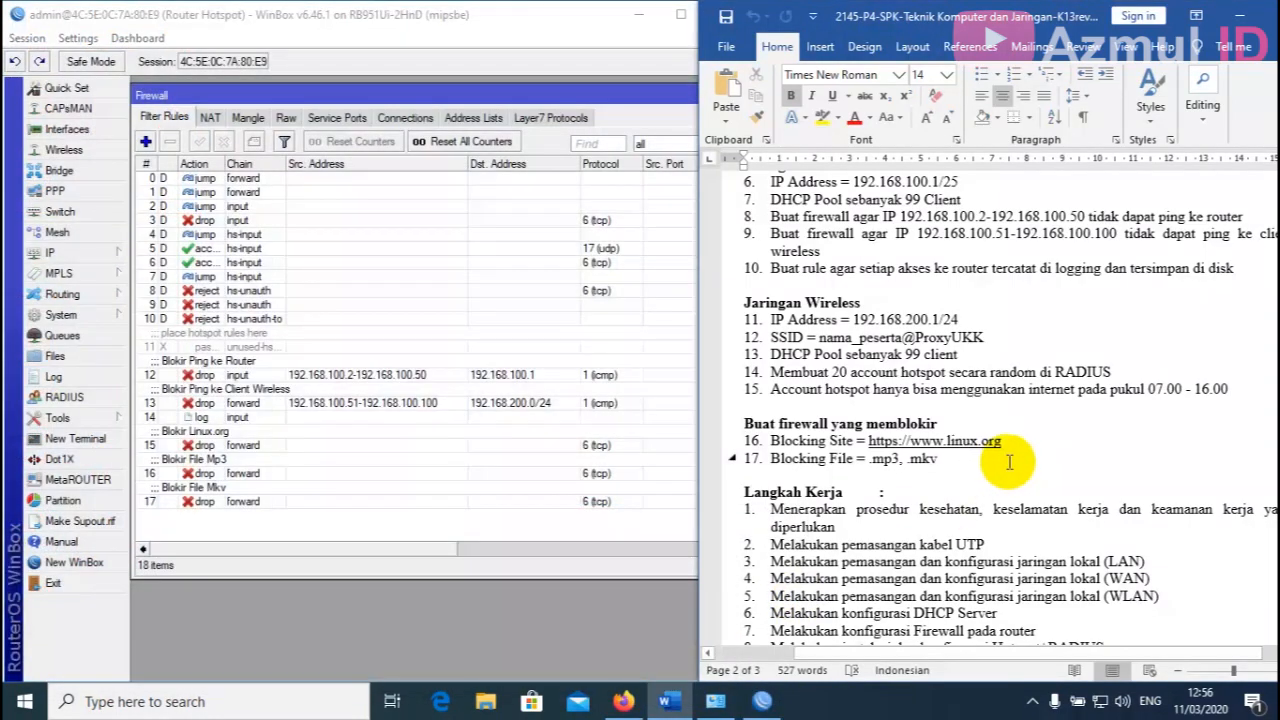
scroll(1009, 461, "up", 4)
scroll(1009, 461, "down", 3)
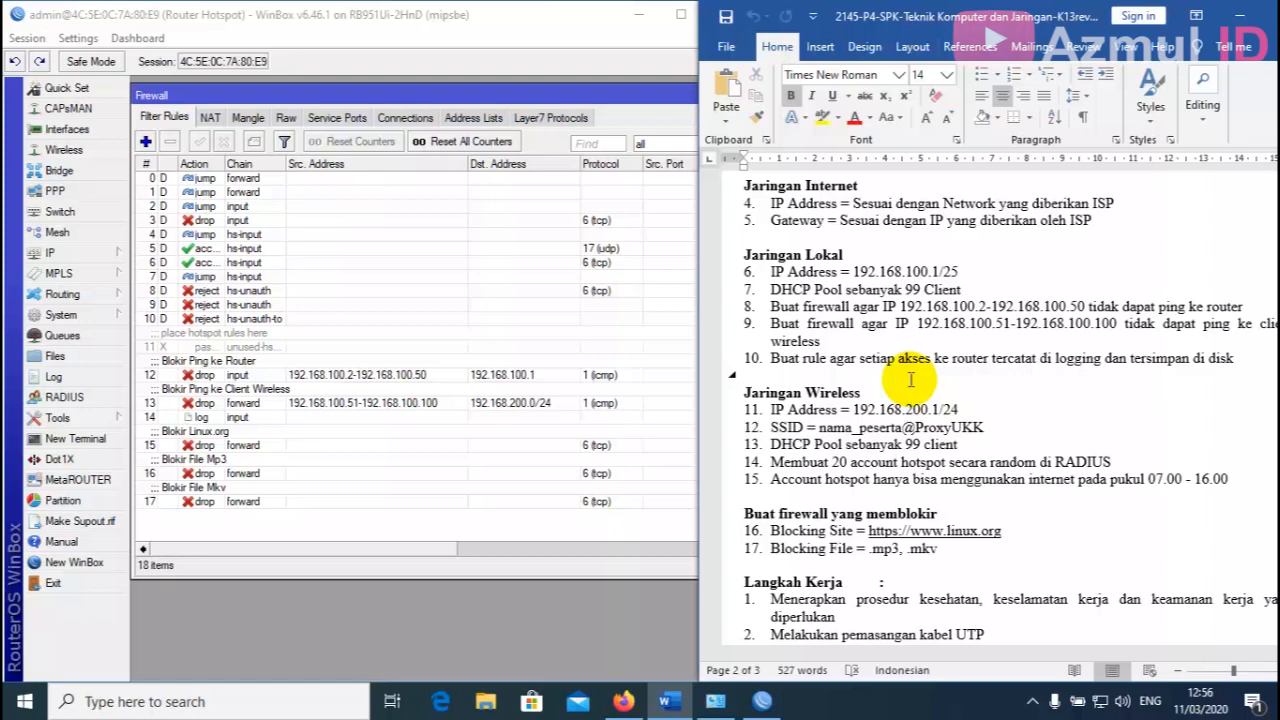
left_click(624, 703)
left_click(229, 42)
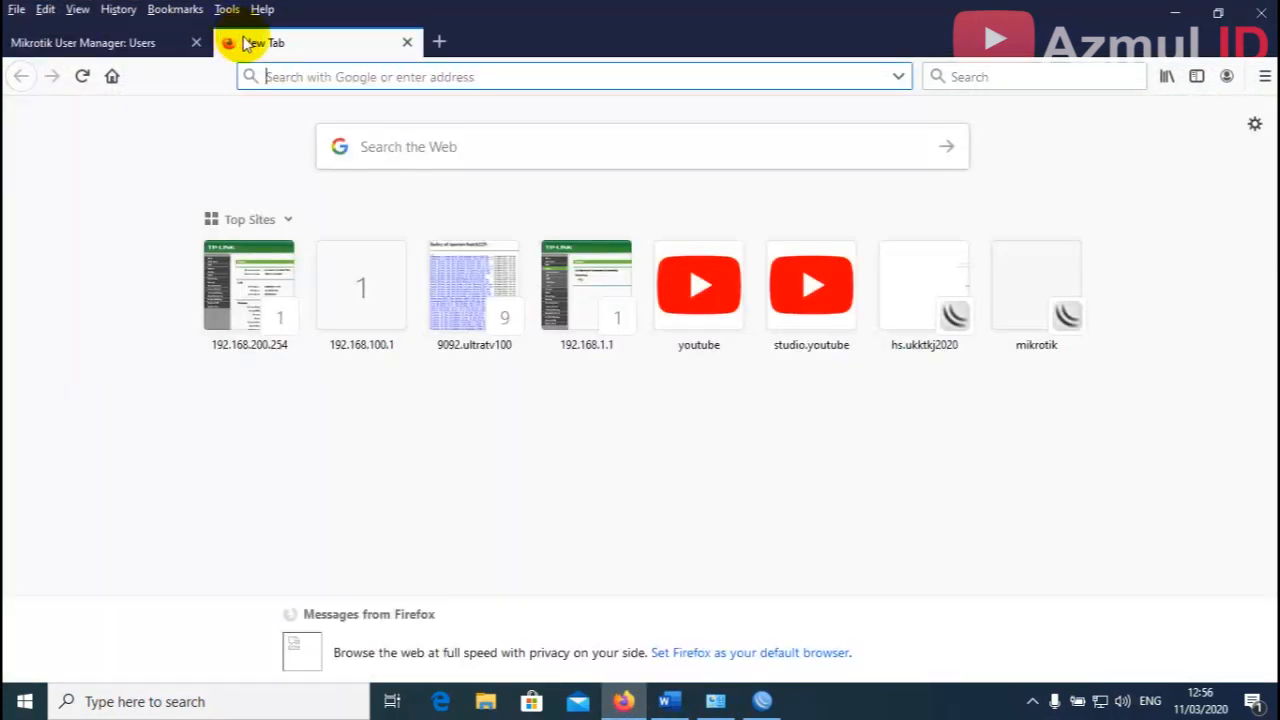
left_click(988, 72)
key("Return")
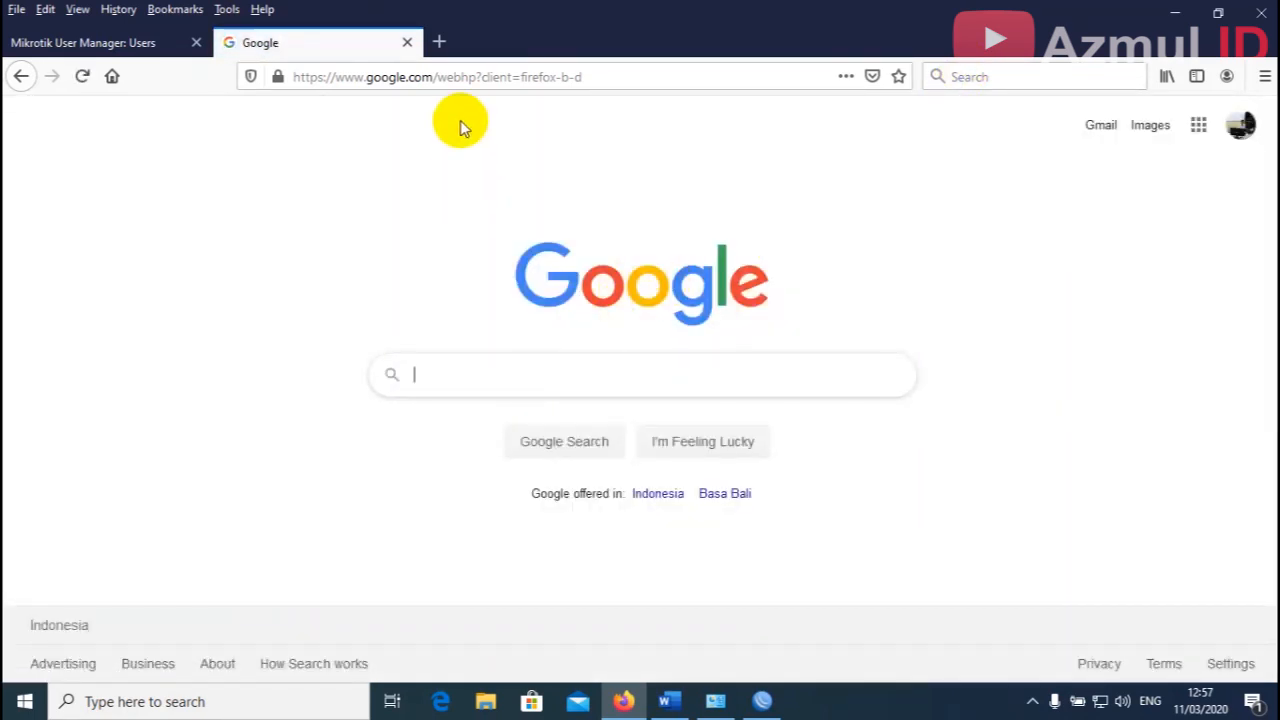
left_click(406, 43)
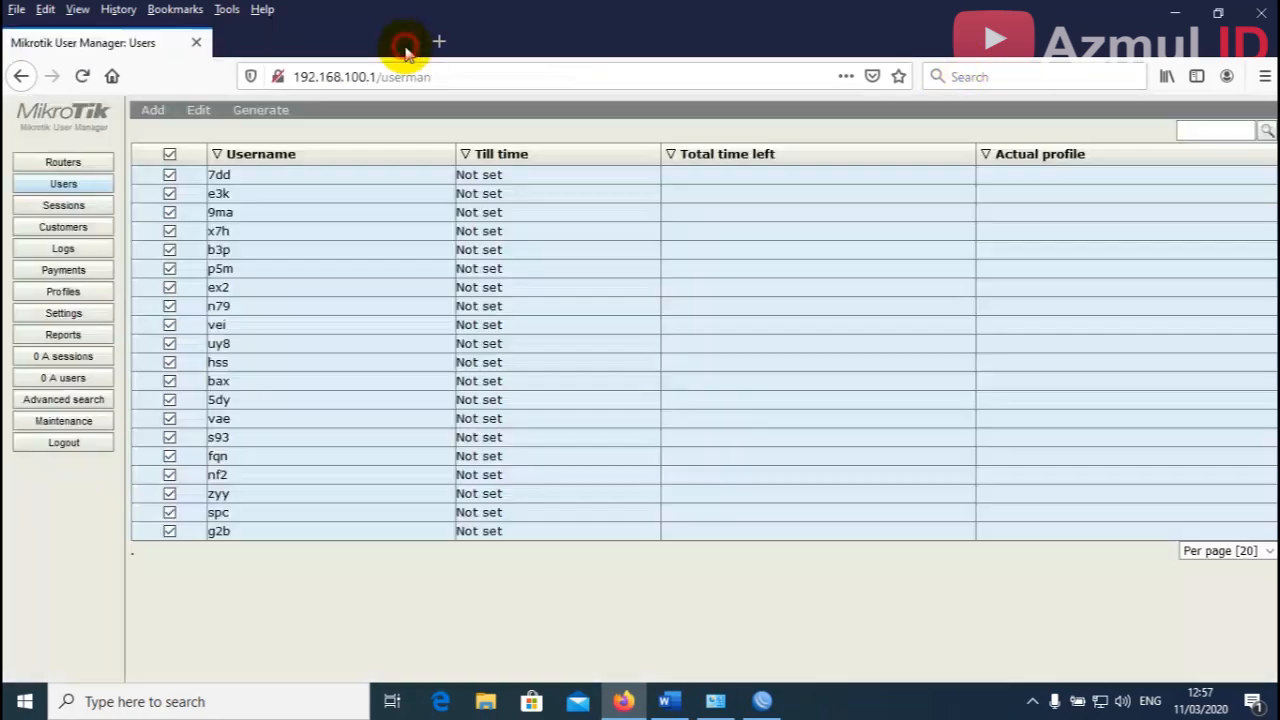
left_click(1175, 13)
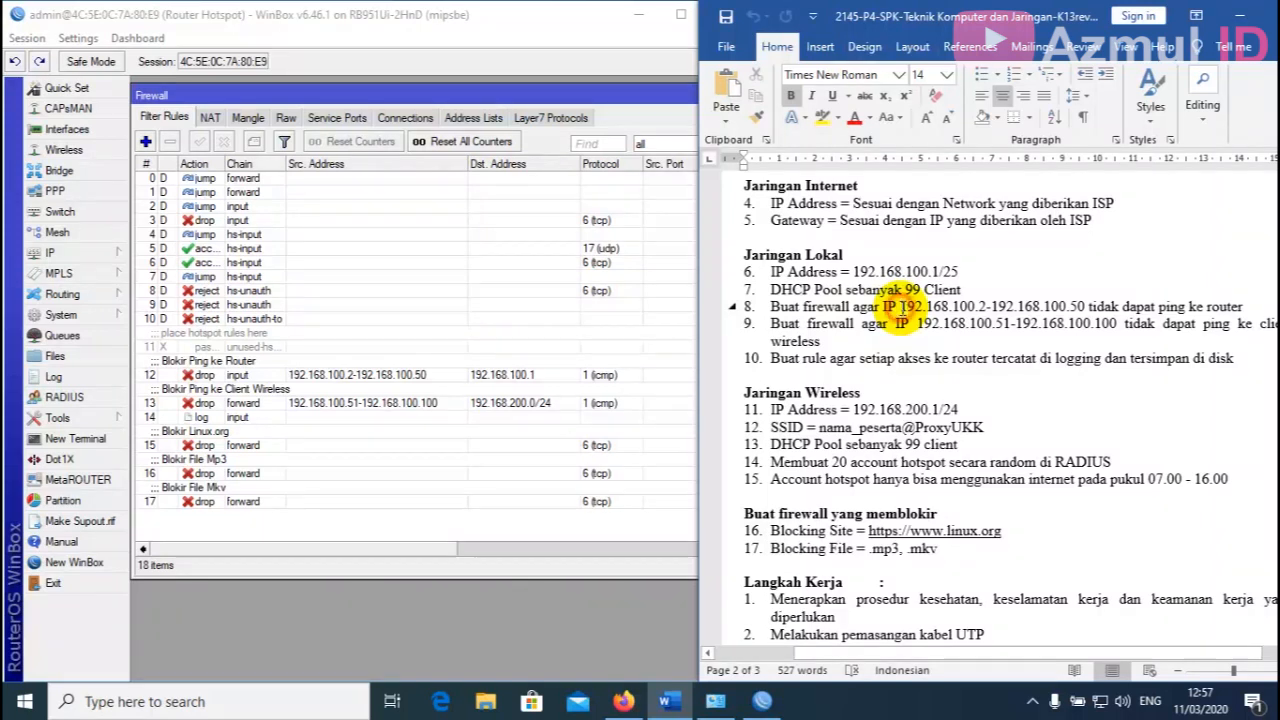
Check item 8's 192.168.100.2-192.168.100.50 range, then recheck the Ethernet details showing 192.168.100.100.
left_click_drag(900, 307, 1085, 307)
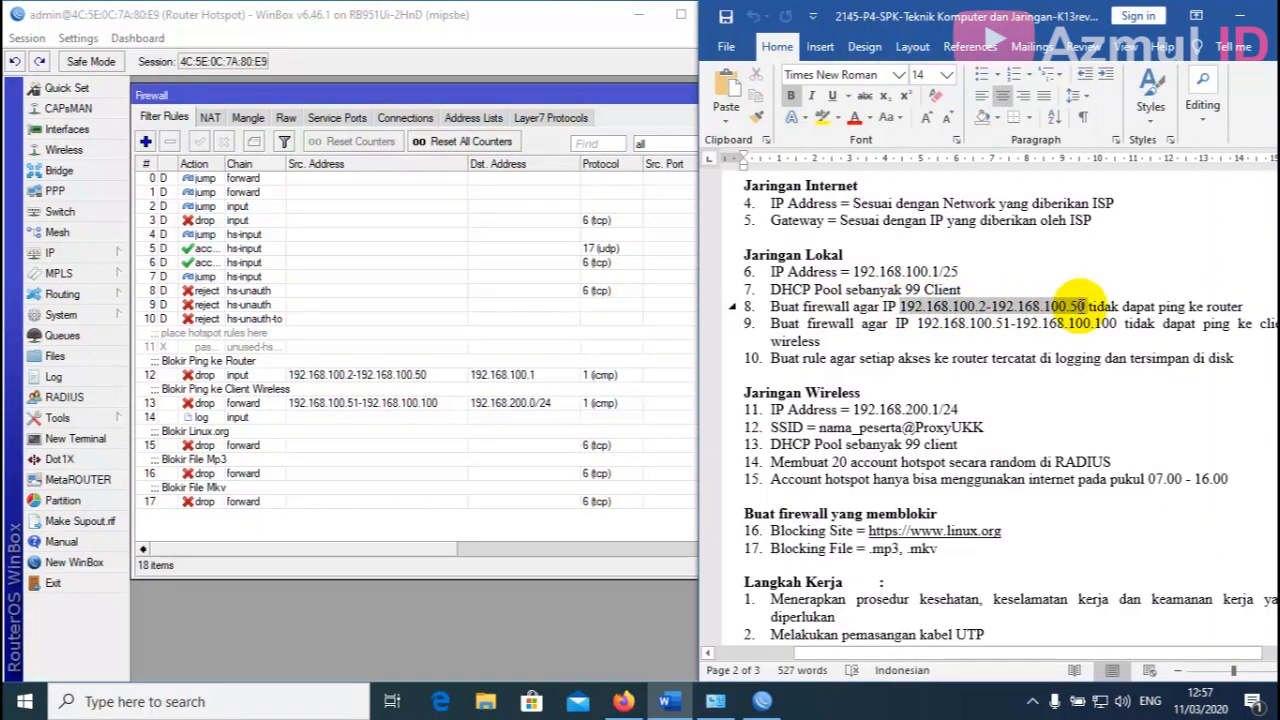
left_click(1162, 307)
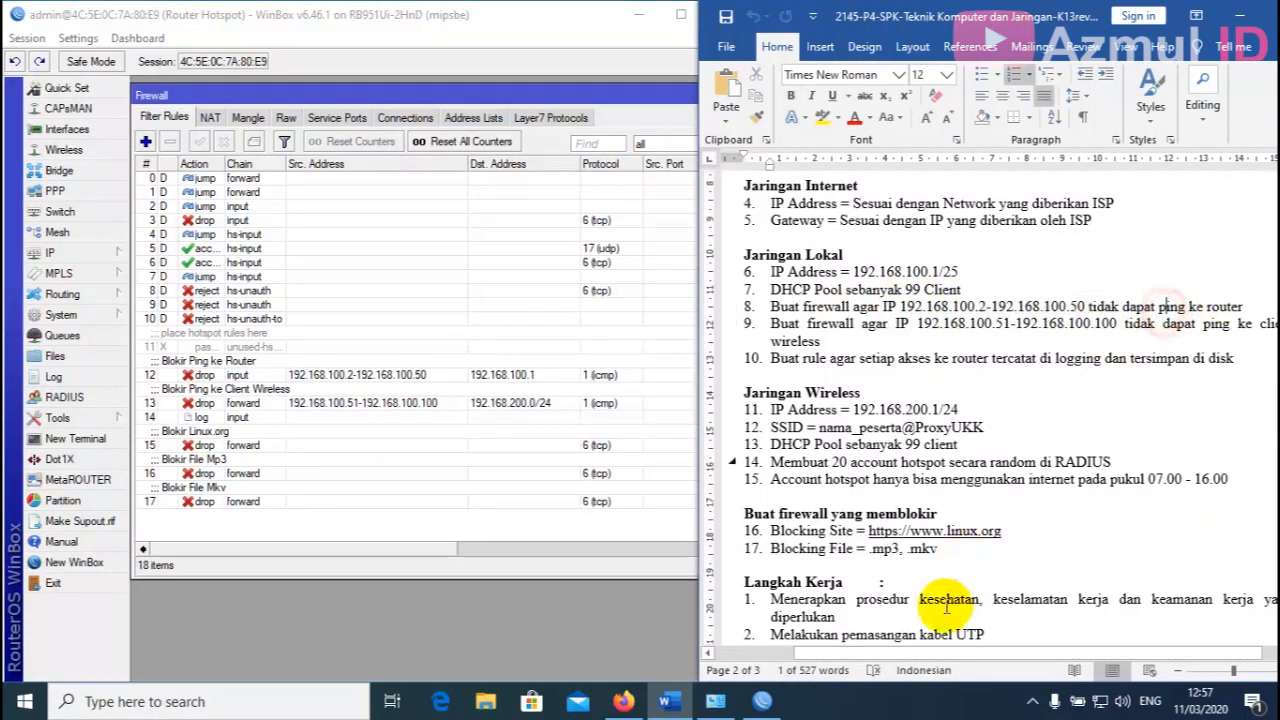
left_click(715, 701)
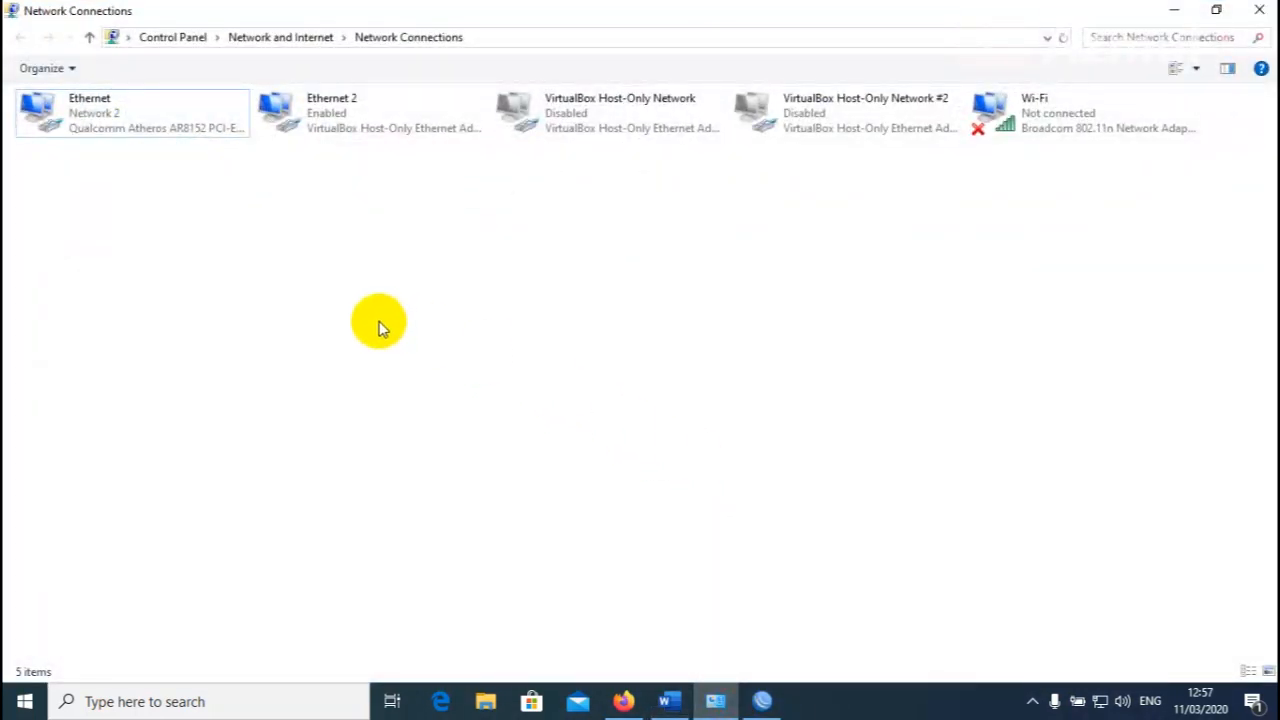
double_click(163, 114)
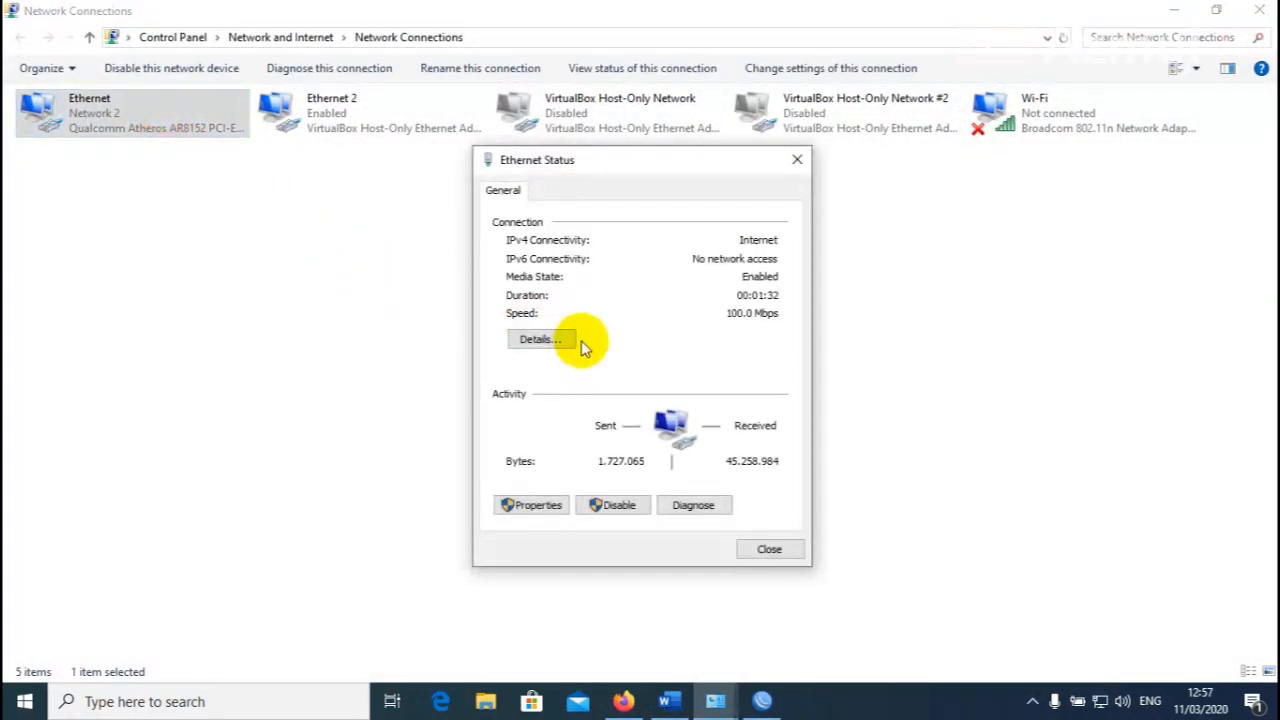
left_click(558, 339)
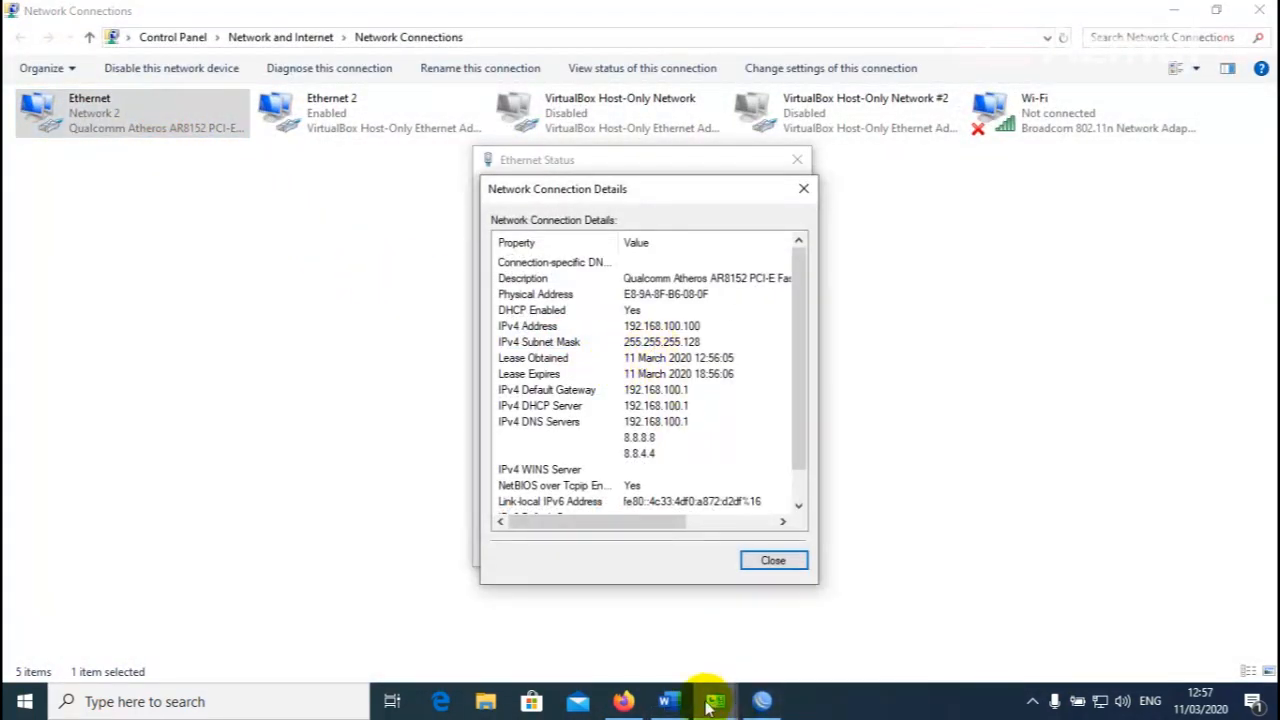
left_click(668, 701)
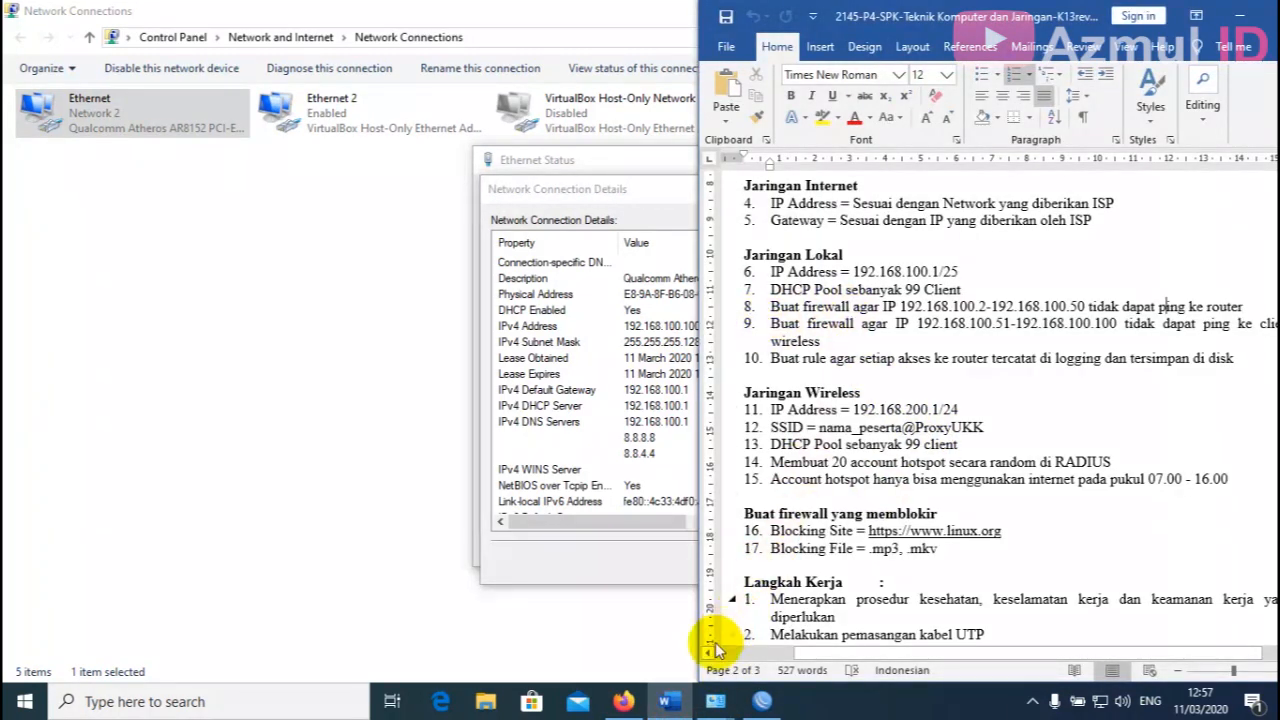
left_click(668, 701)
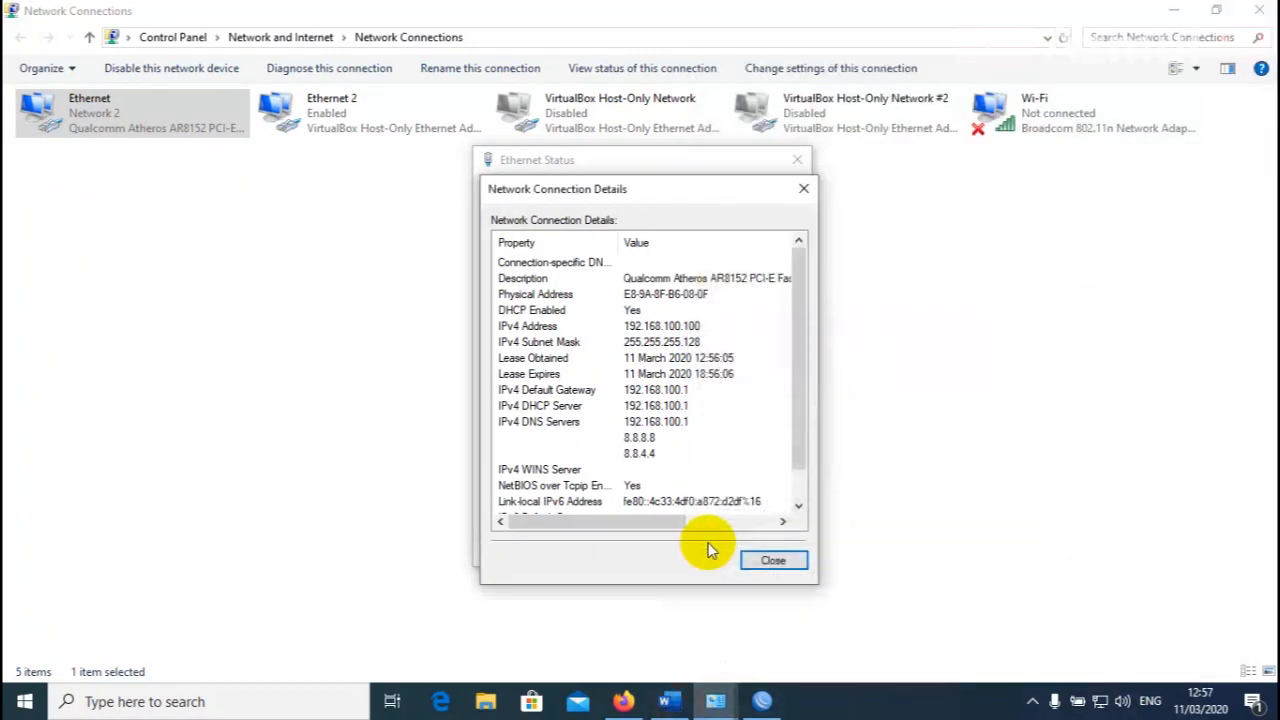
left_click(773, 562)
Open the Ethernet adapter's IPv4 properties and set a manual IP address of 192.168.100.2.
left_click(777, 551)
right_click(118, 118)
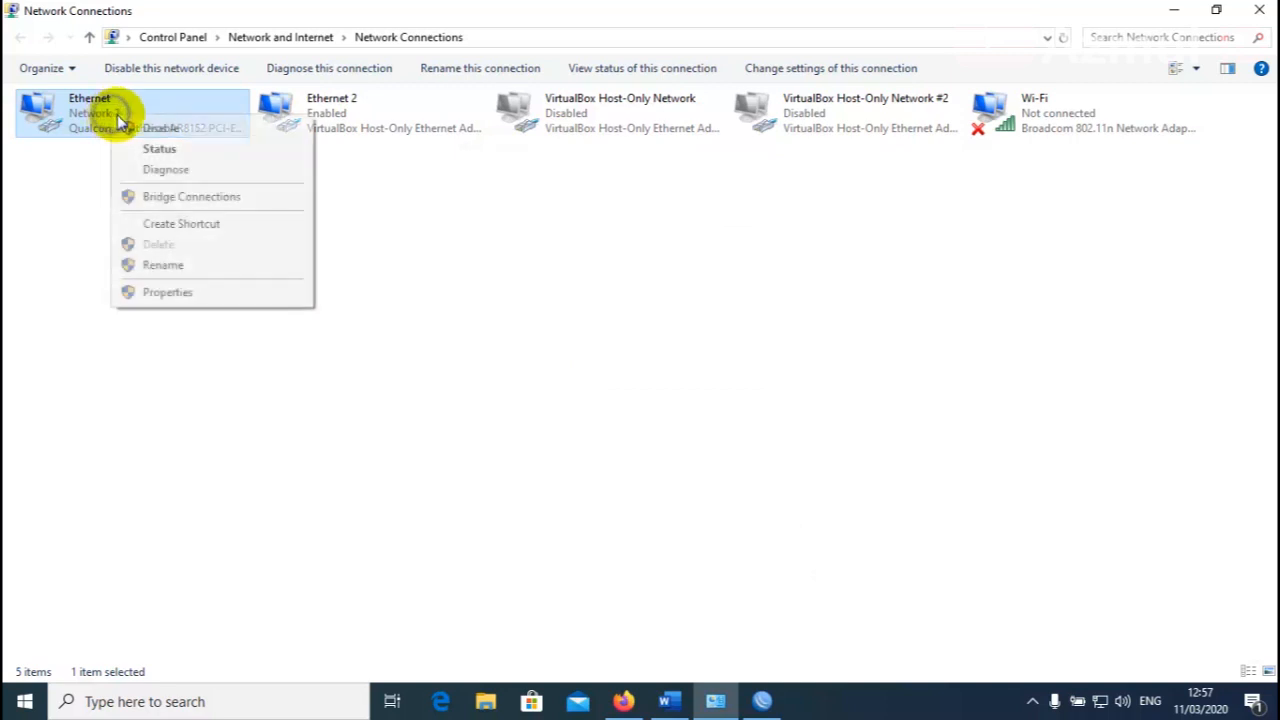
left_click(172, 291)
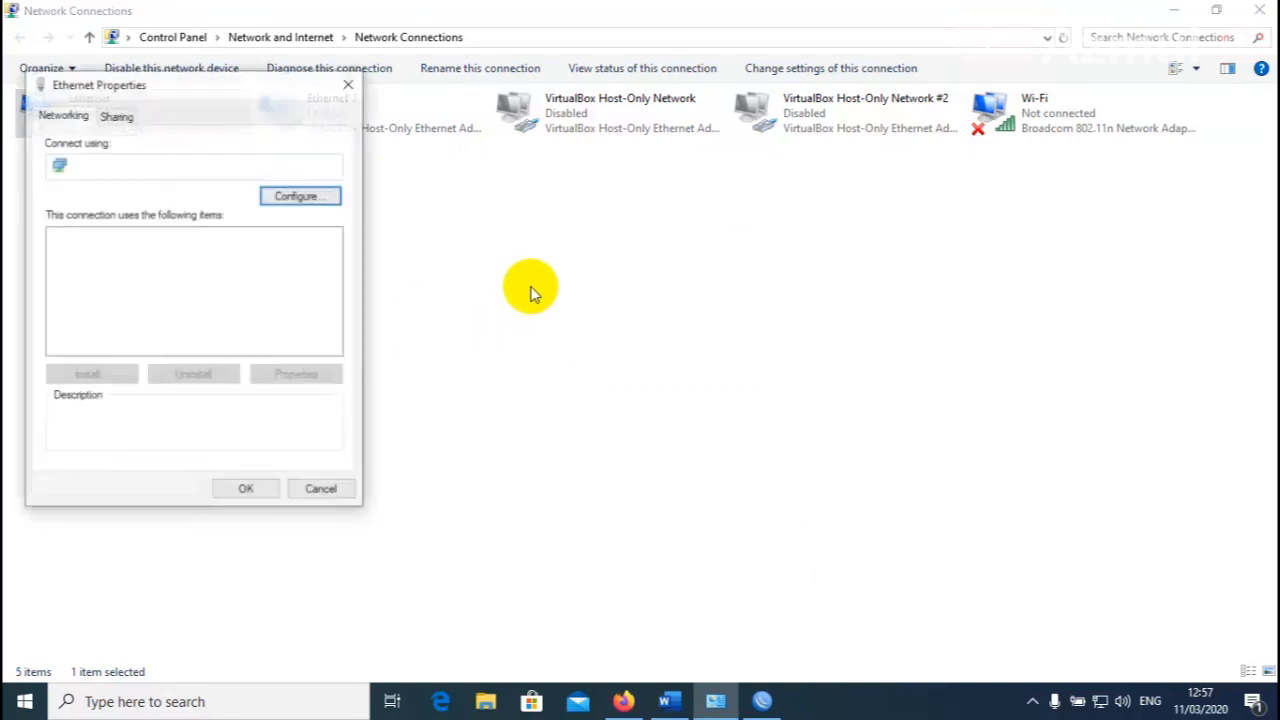
double_click(245, 301)
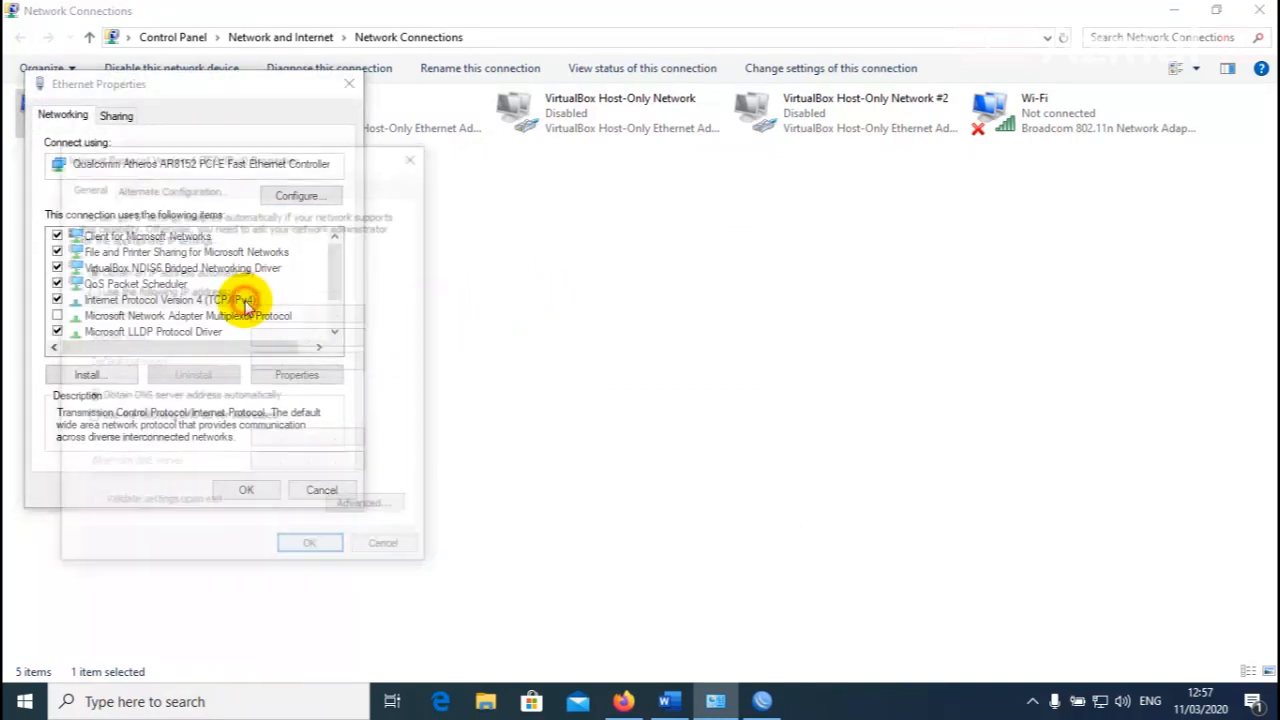
left_click(200, 290)
left_click(265, 313)
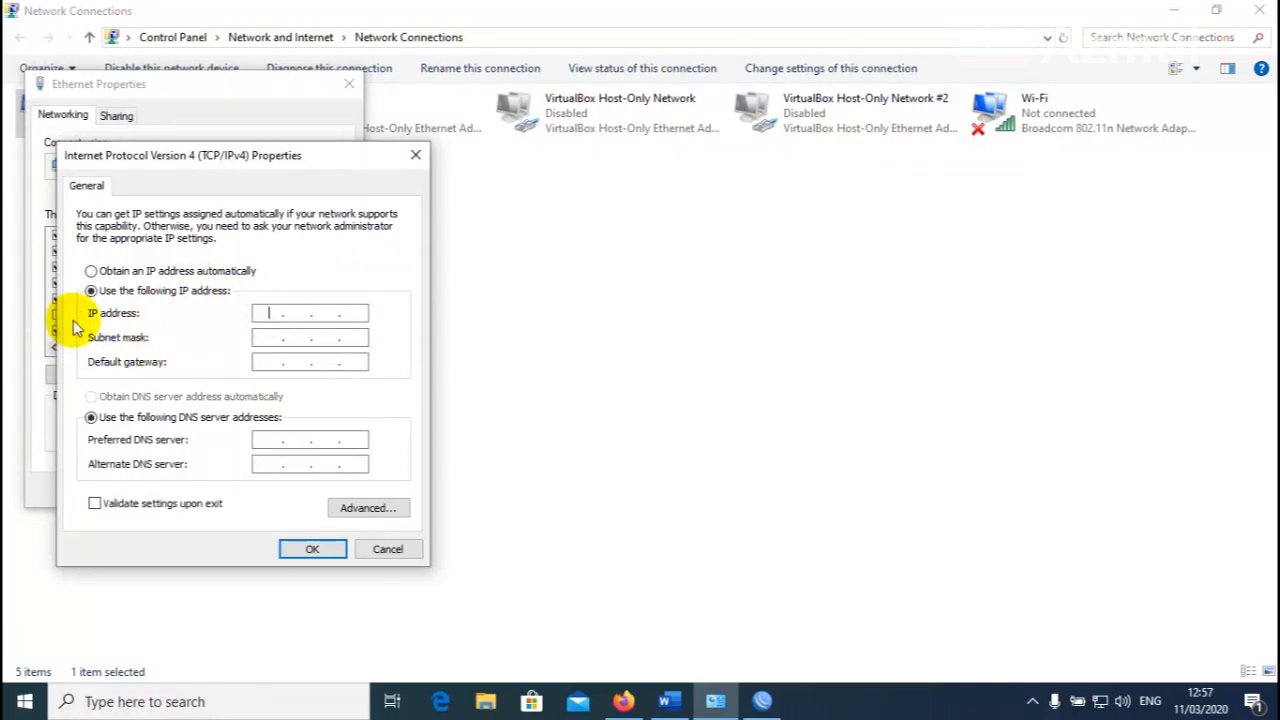
type("192 . 168 . 100 . 2")
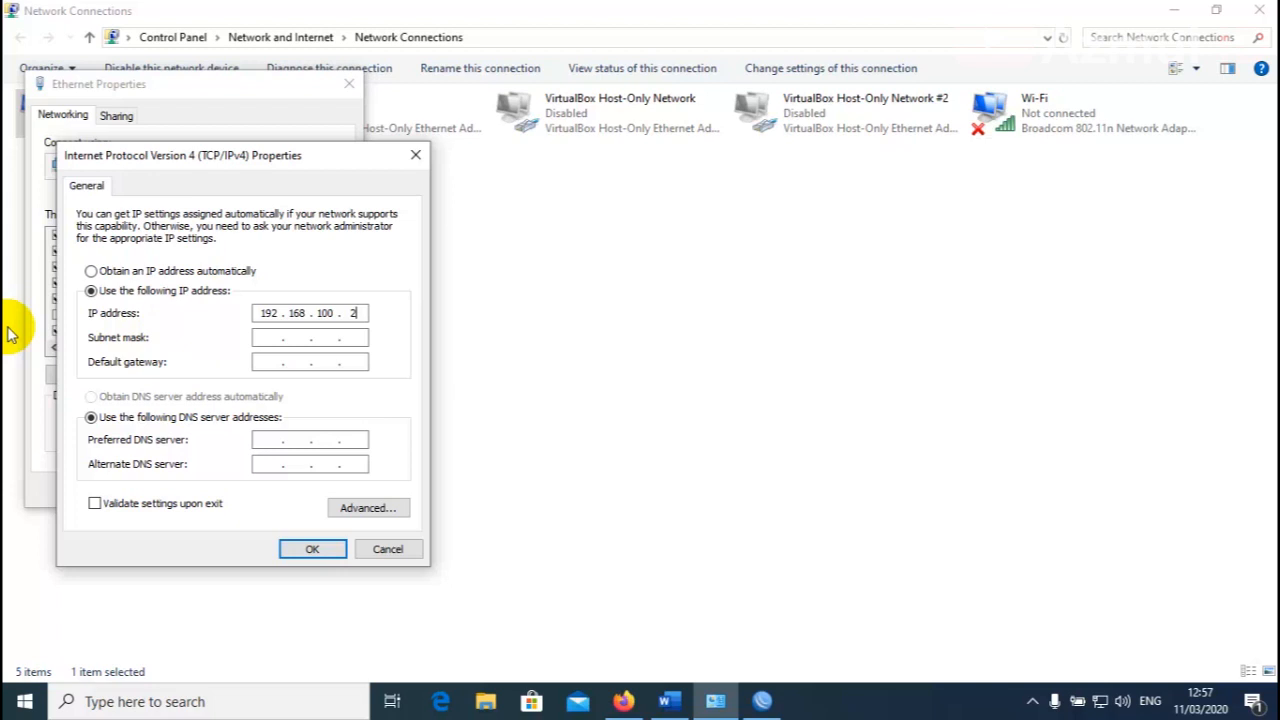
Enter mask 255.255.255.0, gateway 192.168.100.1, DNS 8.8.8.8 and 8.8.4.4, then apply.
left_click(271, 337)
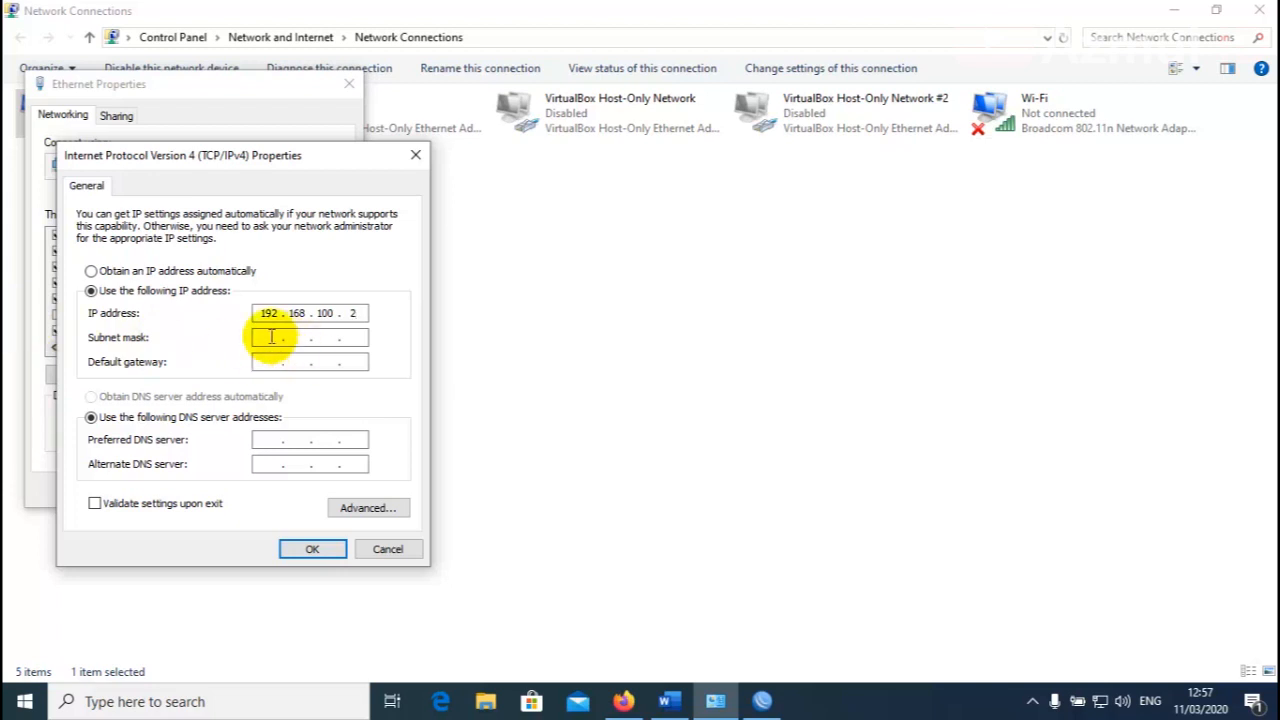
left_click(270, 362)
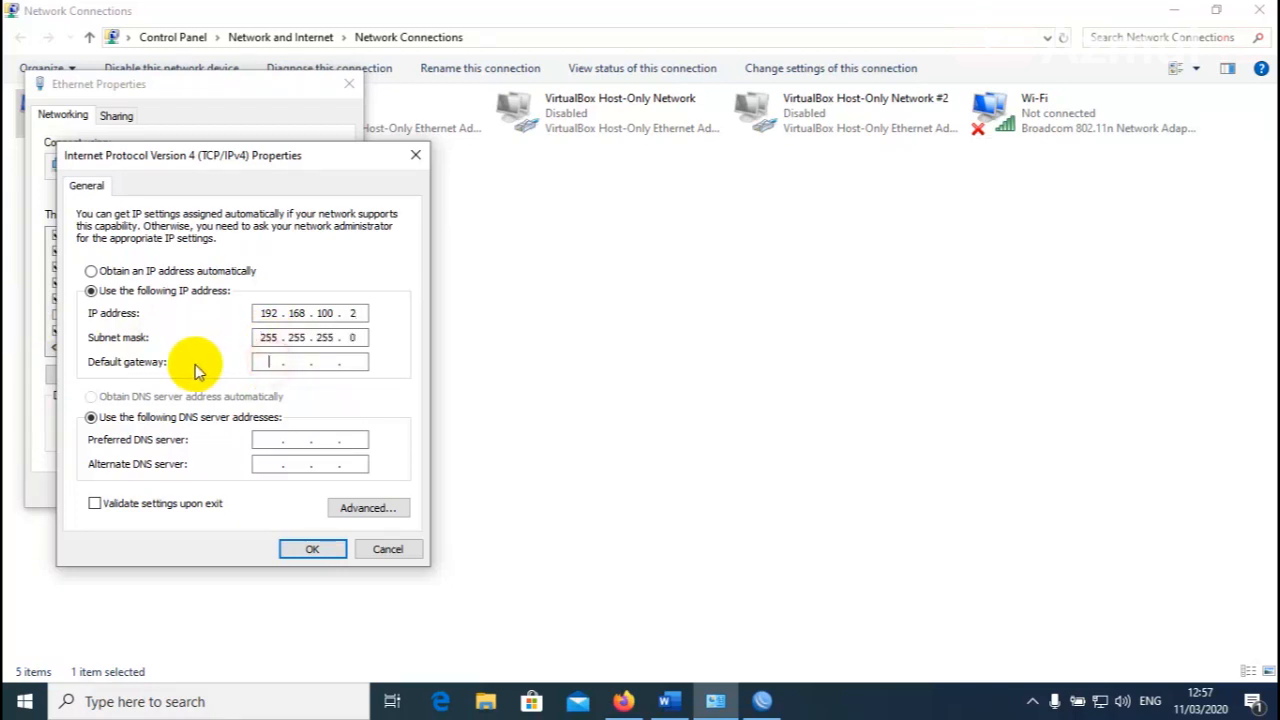
type("192.168.100.1")
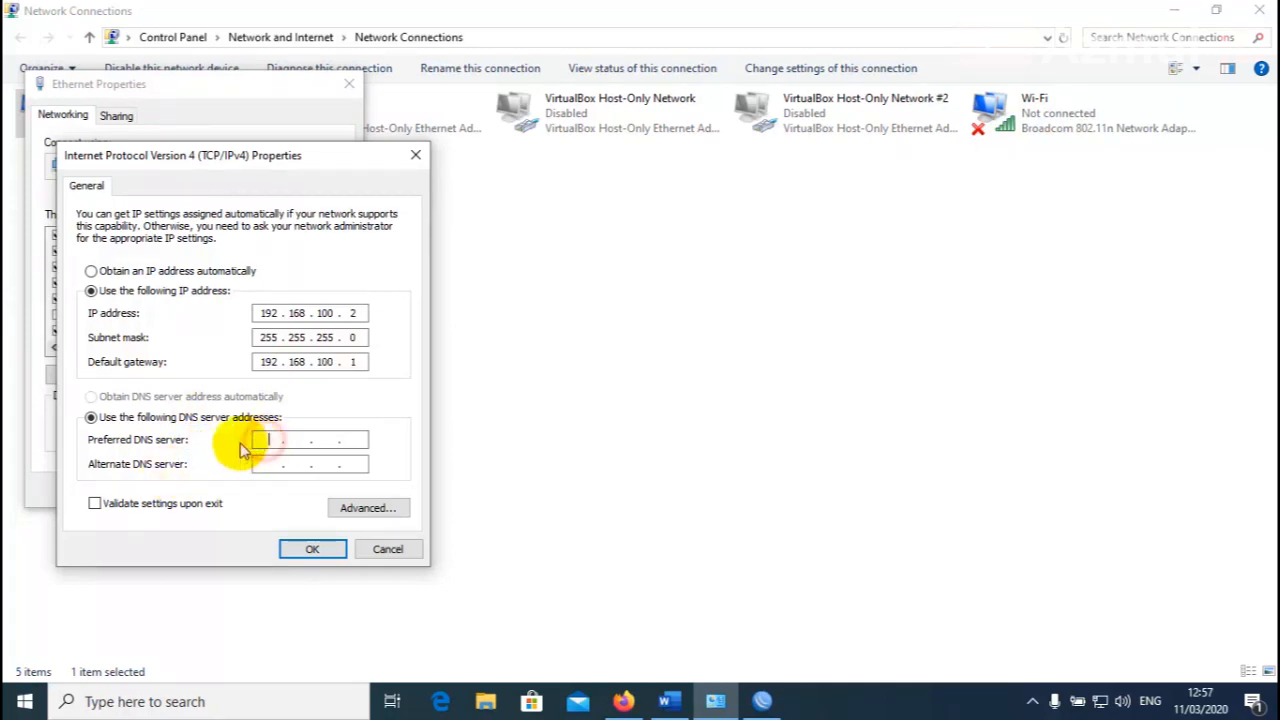
type("8 . 8 . 8 . 8")
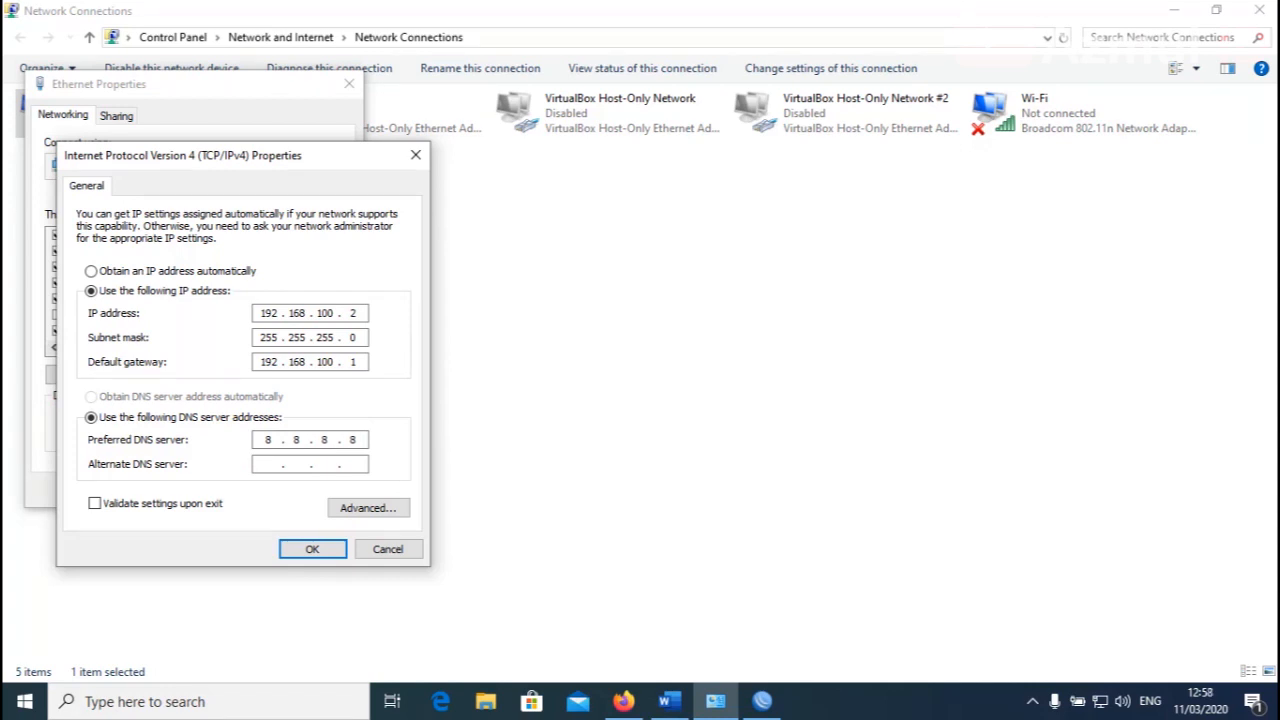
left_click(262, 464)
type("8 . 8 . 4 . 4")
left_click(312, 549)
left_click(255, 492)
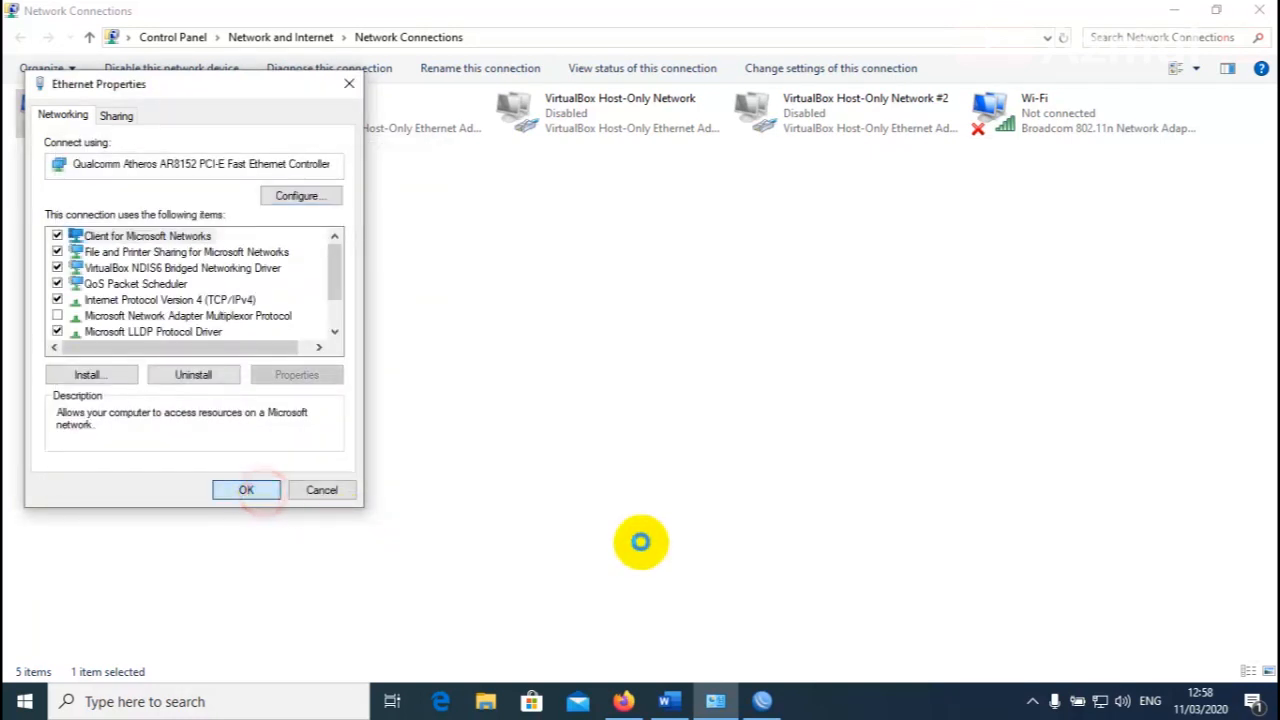
left_click(677, 510)
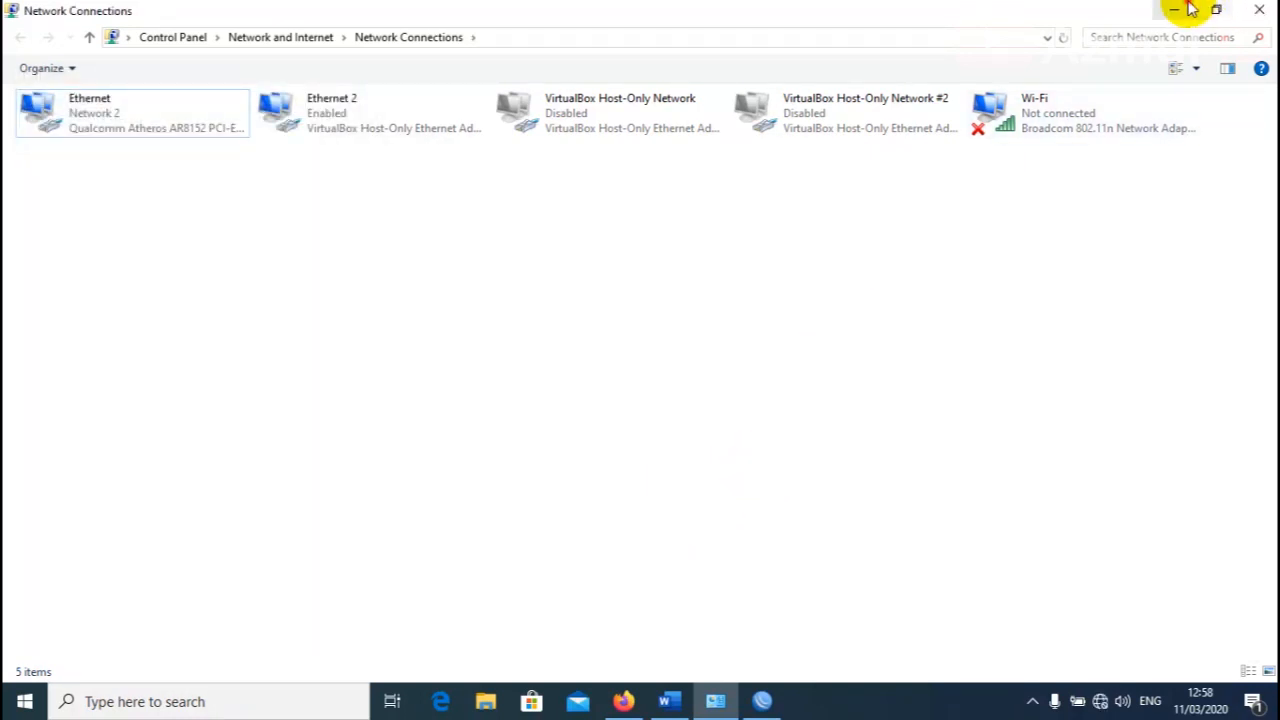
Minimize Network Connections, check item 8's address range, and reconnect WinBox to the router.
left_click(1189, 8)
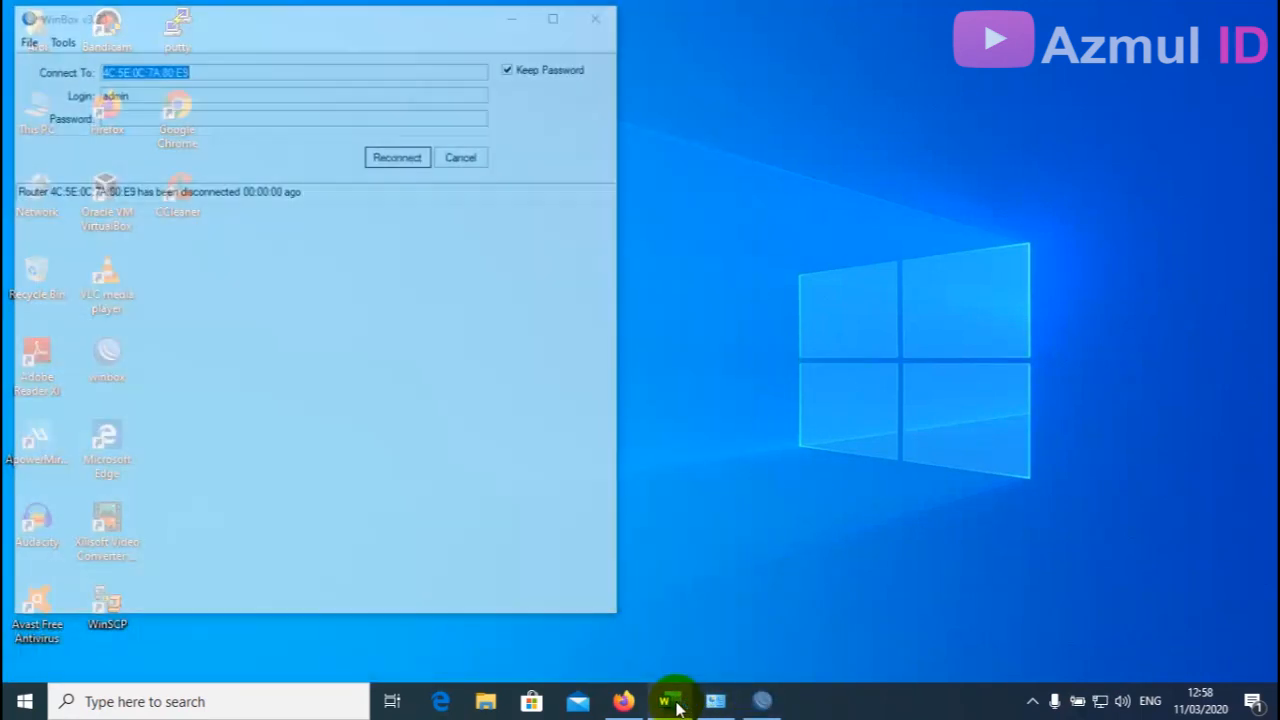
left_click(674, 697)
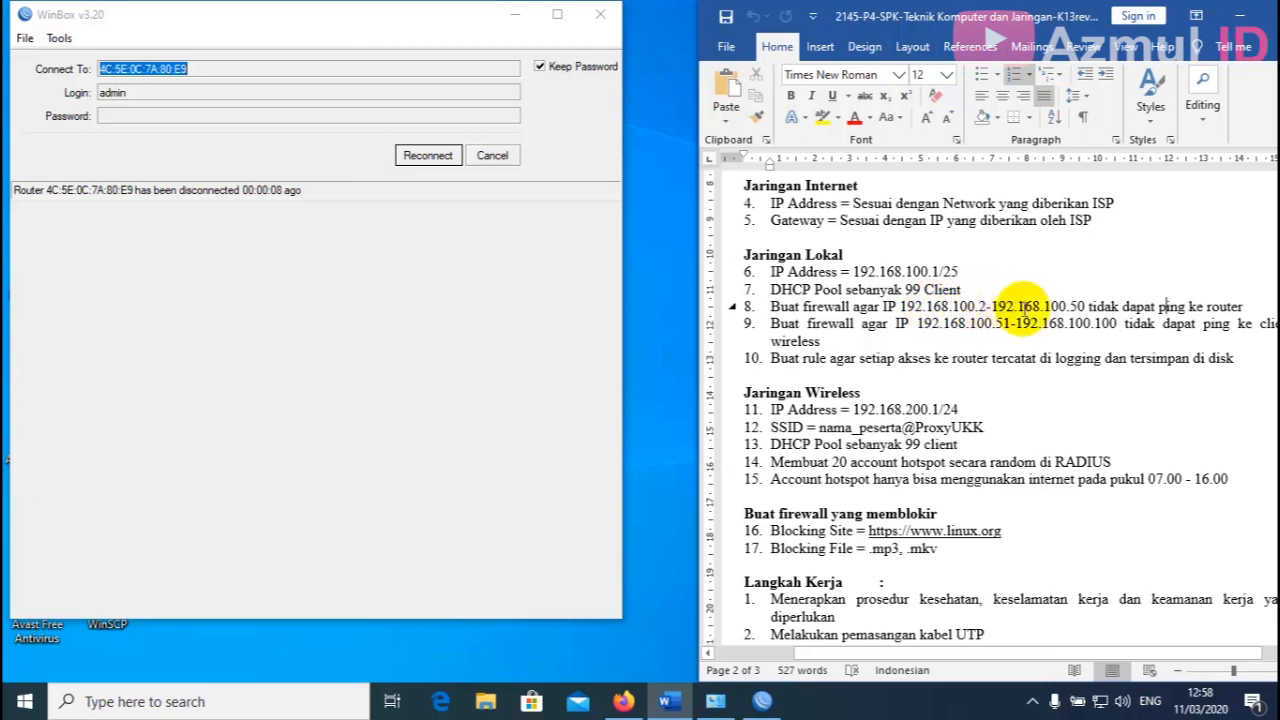
left_click_drag(1086, 306, 900, 307)
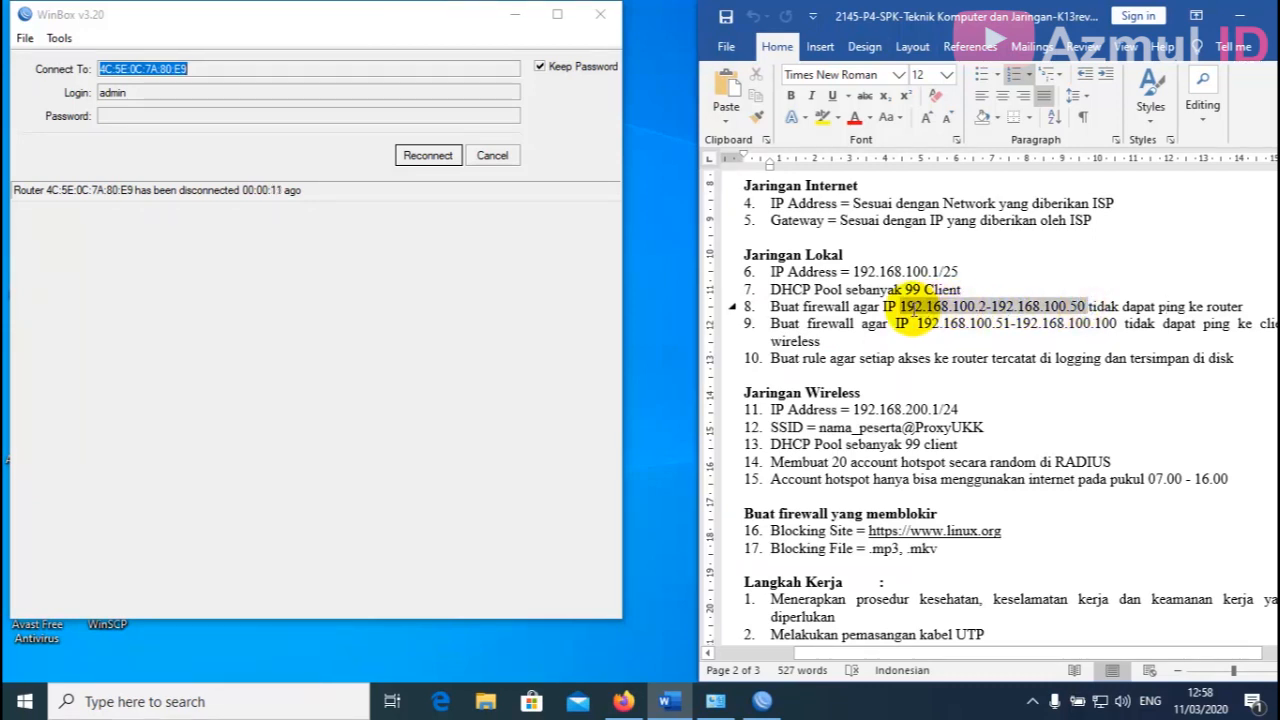
left_click(1195, 307)
left_click(447, 158)
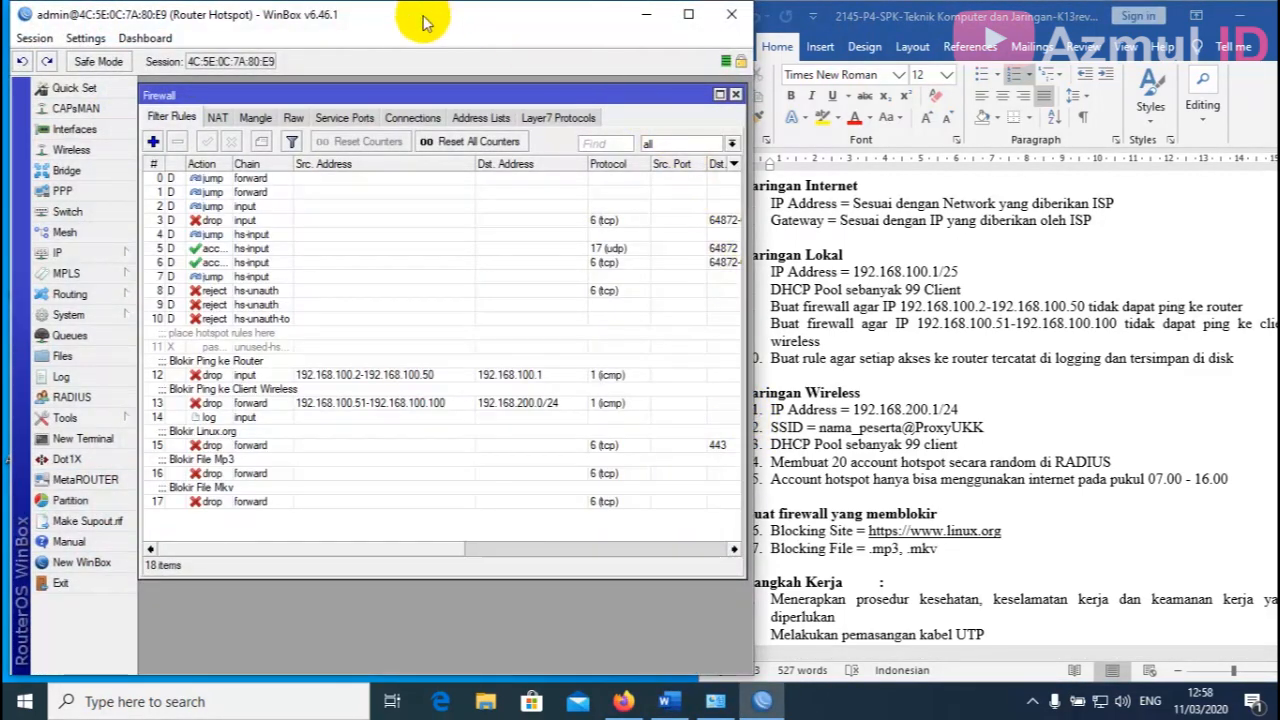
left_click_drag(400, 18, 388, 19)
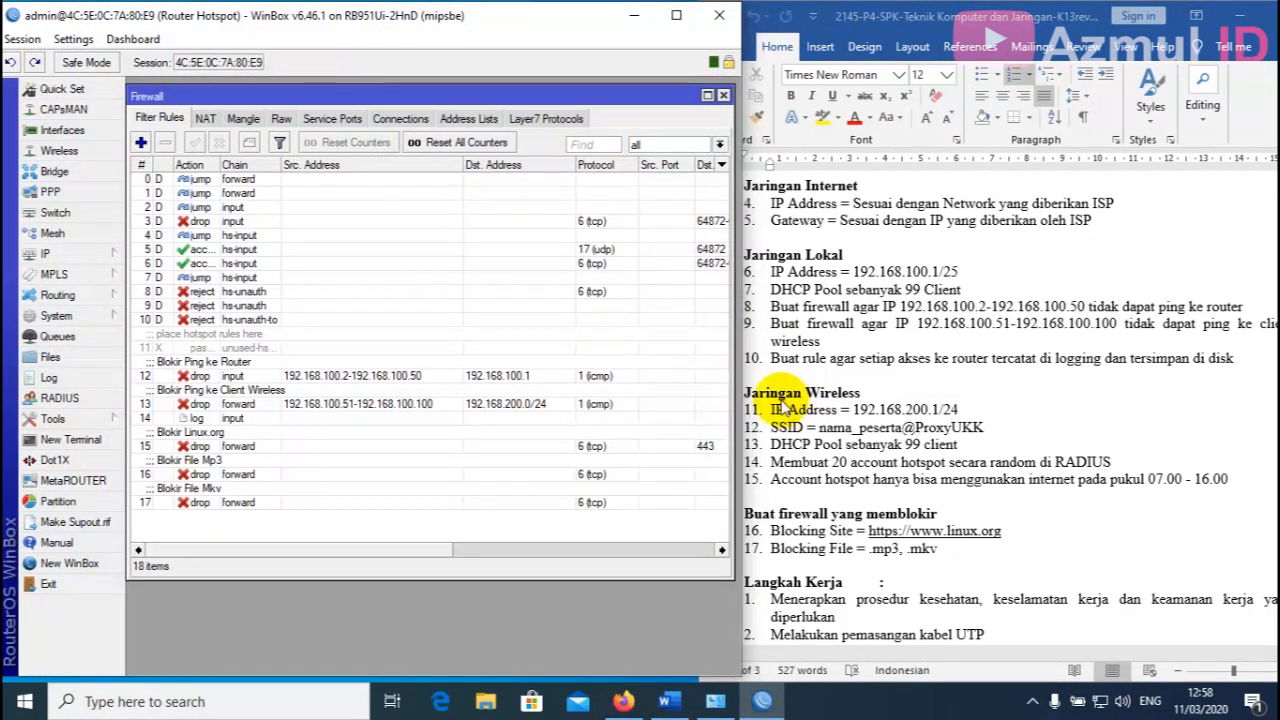
Launch a Command Prompt via Win+R and place it beside the WinBox firewall rules.
key("super+r")
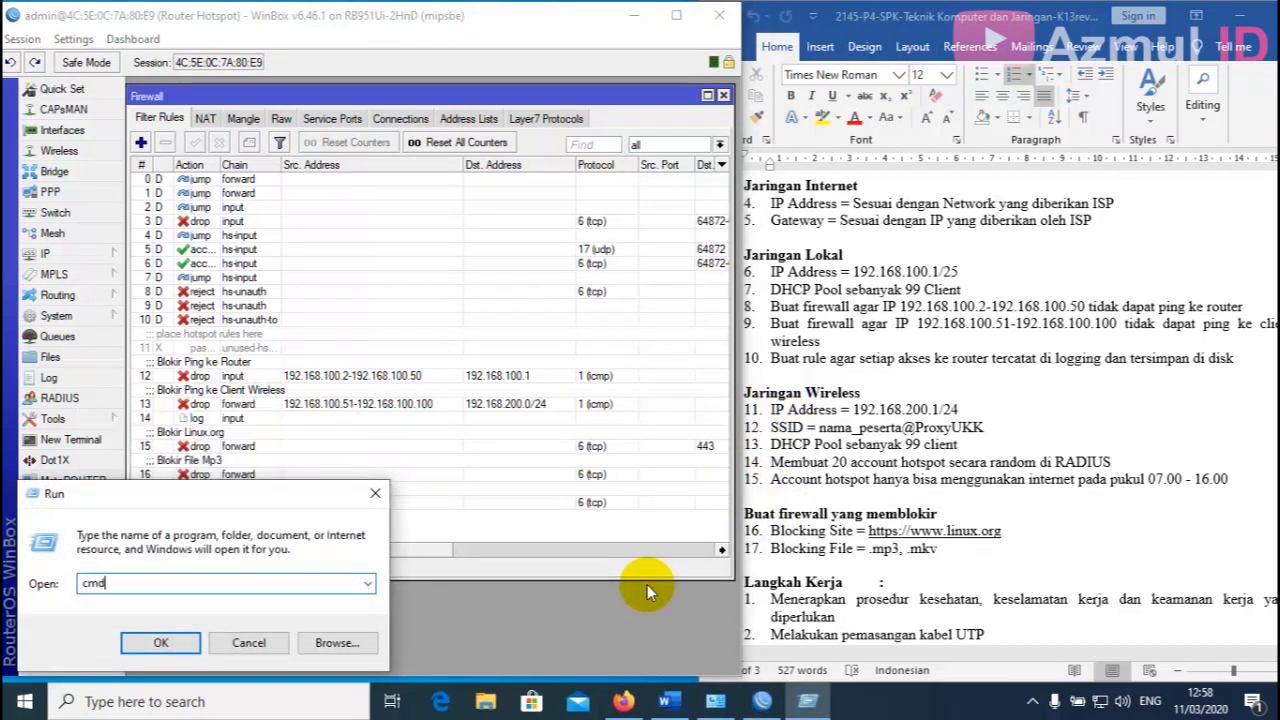
key("Return")
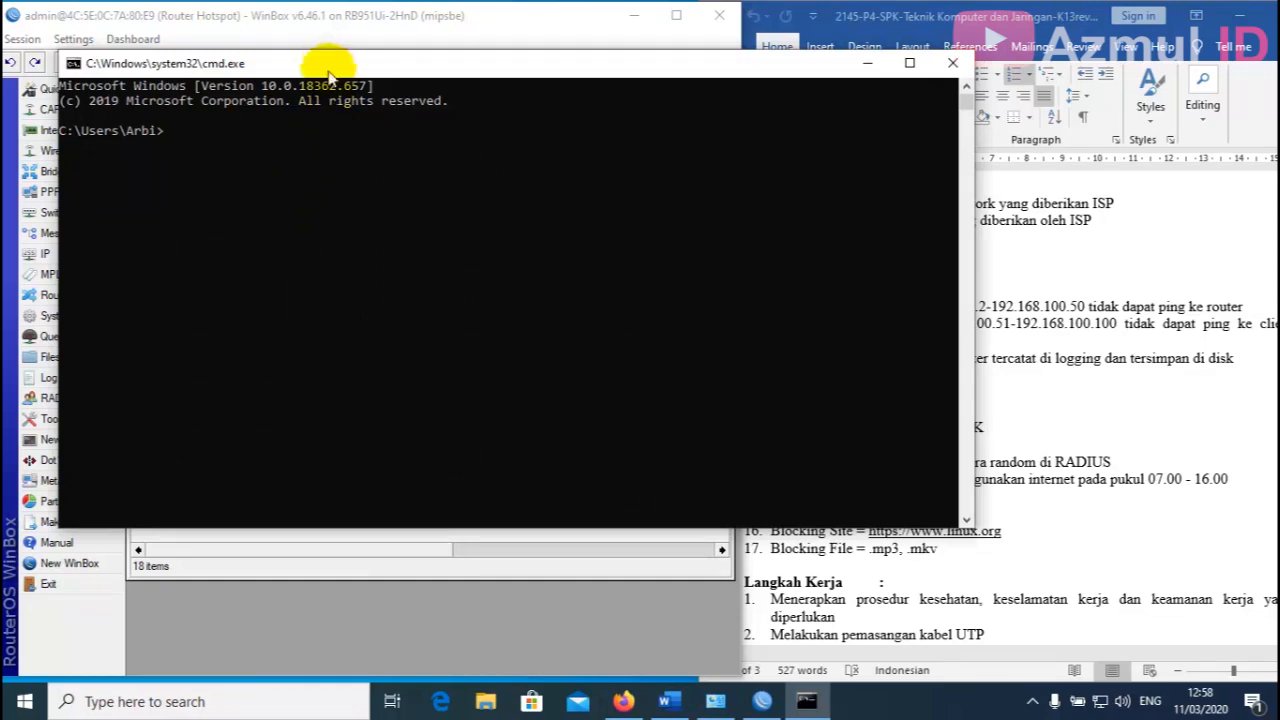
left_click_drag(326, 65, 921, 130)
Ping 192.168.100.1 and watch the Blokir Ping ke Router rule count the blocked packets.
type("ping")
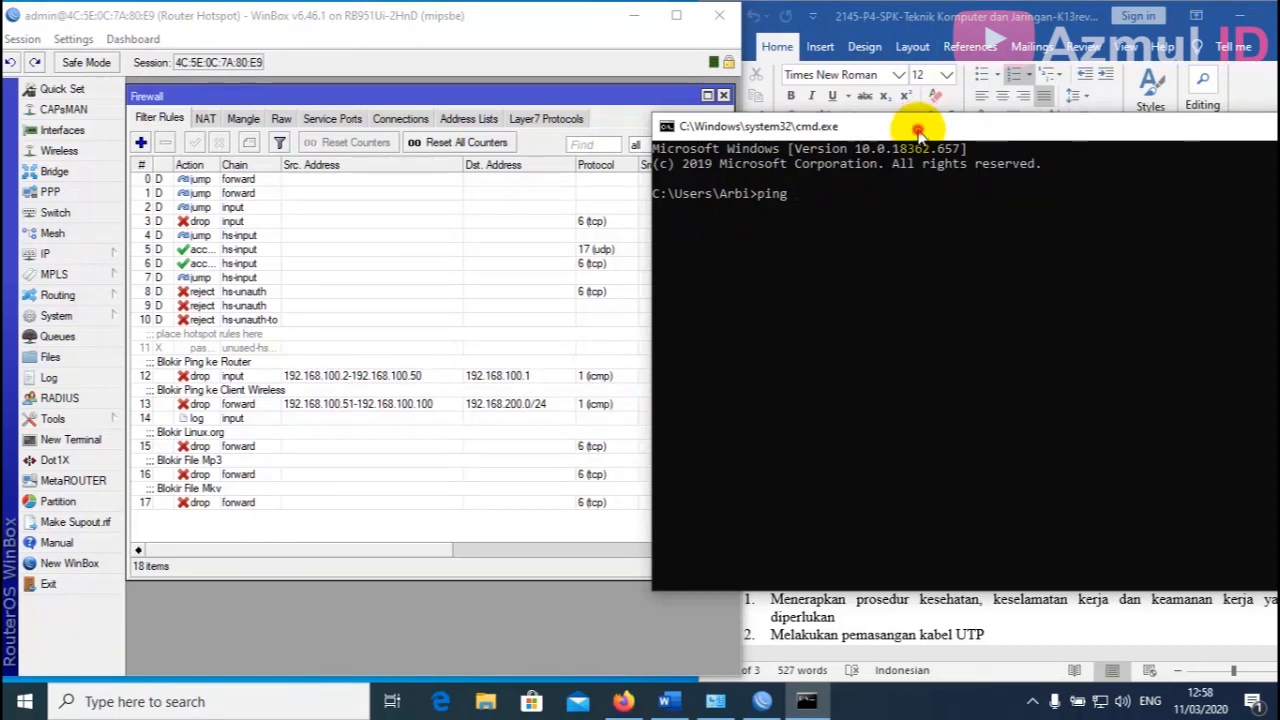
left_click_drag(918, 130, 1008, 136)
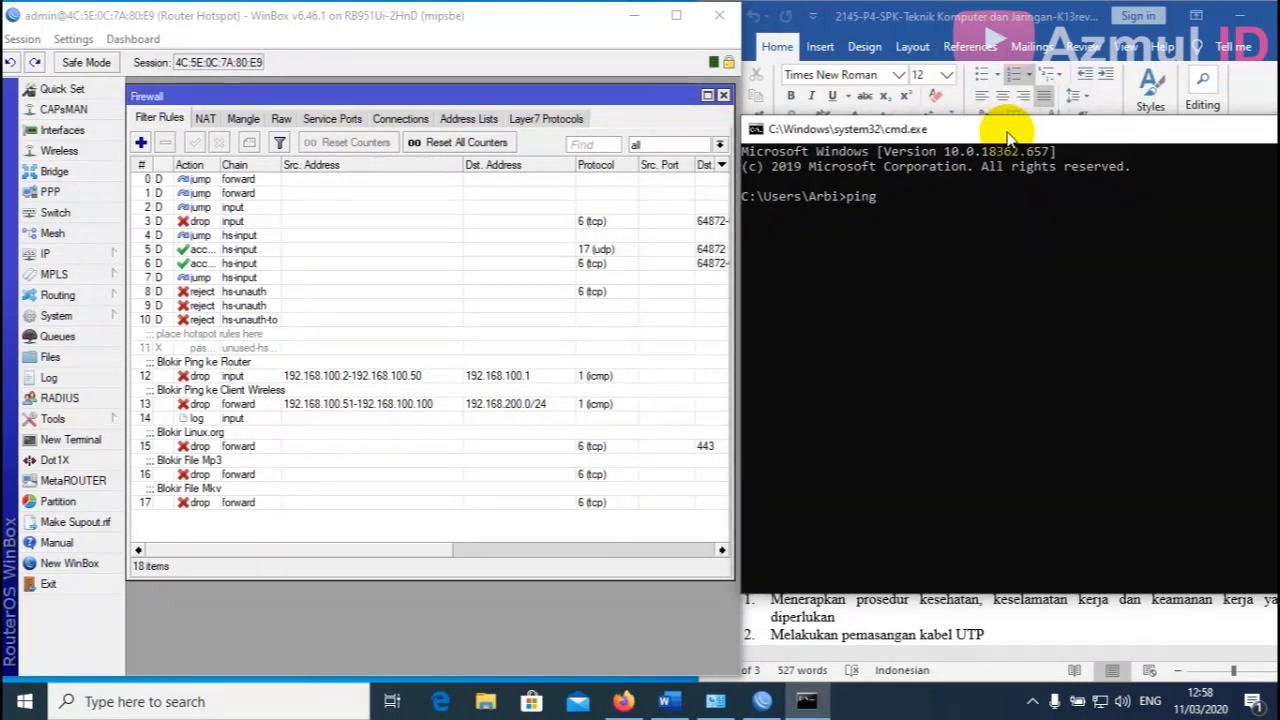
type("ing 192.168.100.")
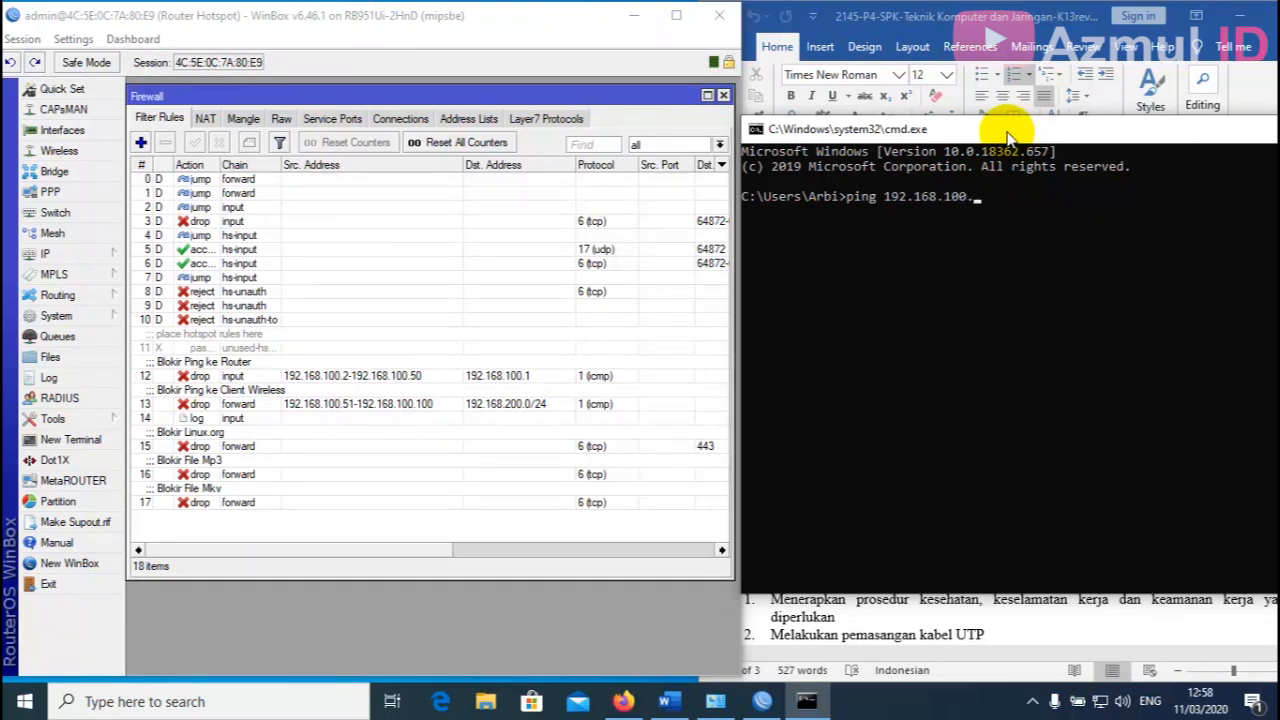
type("1")
key("Return")
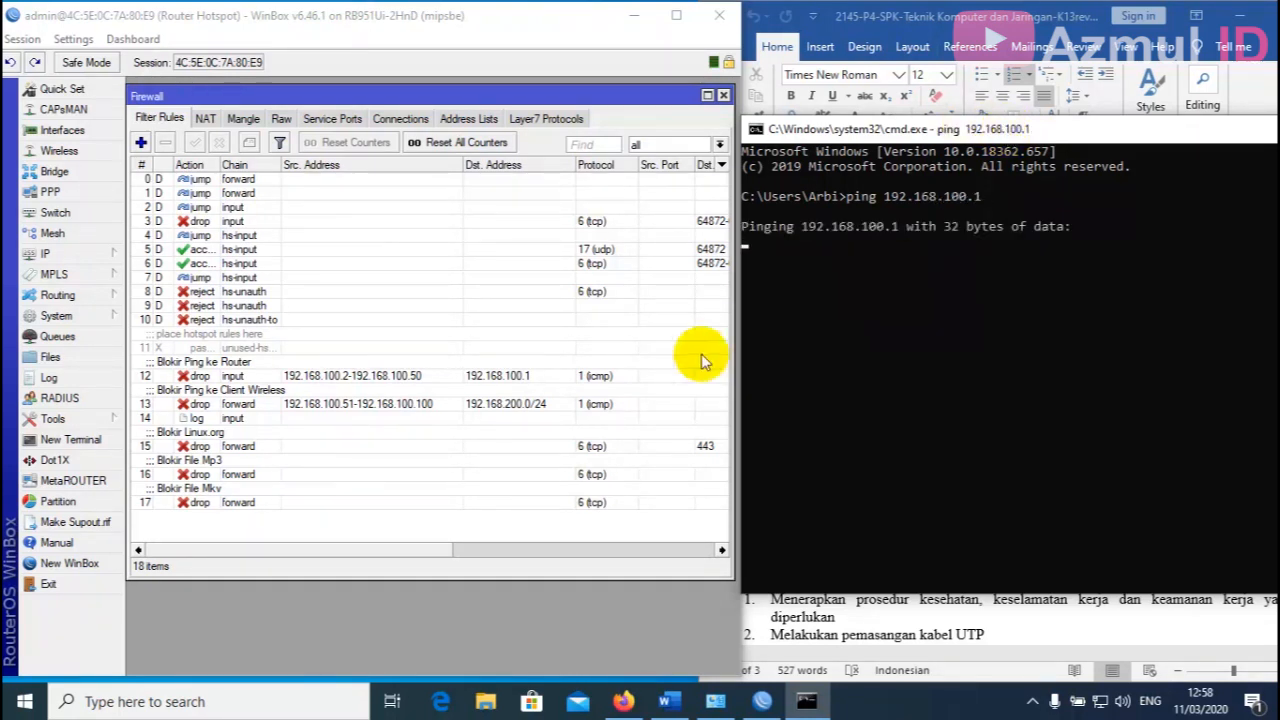
left_click(250, 372)
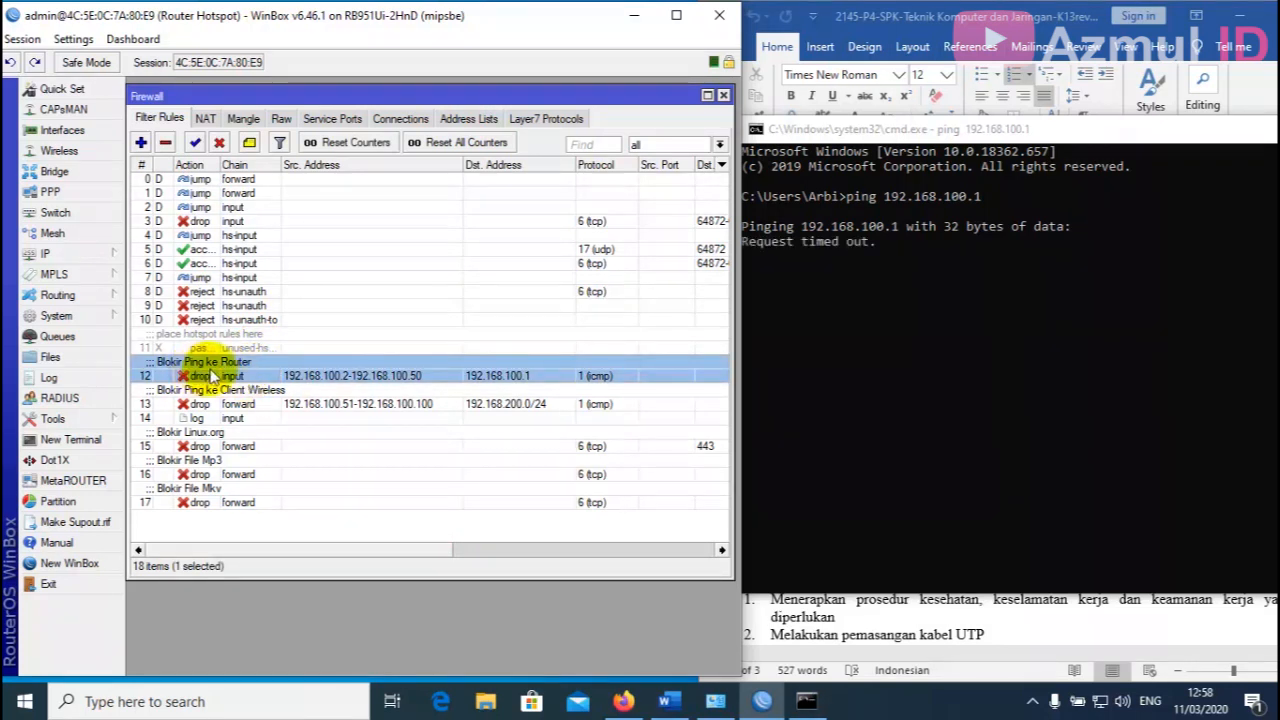
left_click_drag(322, 553, 625, 573)
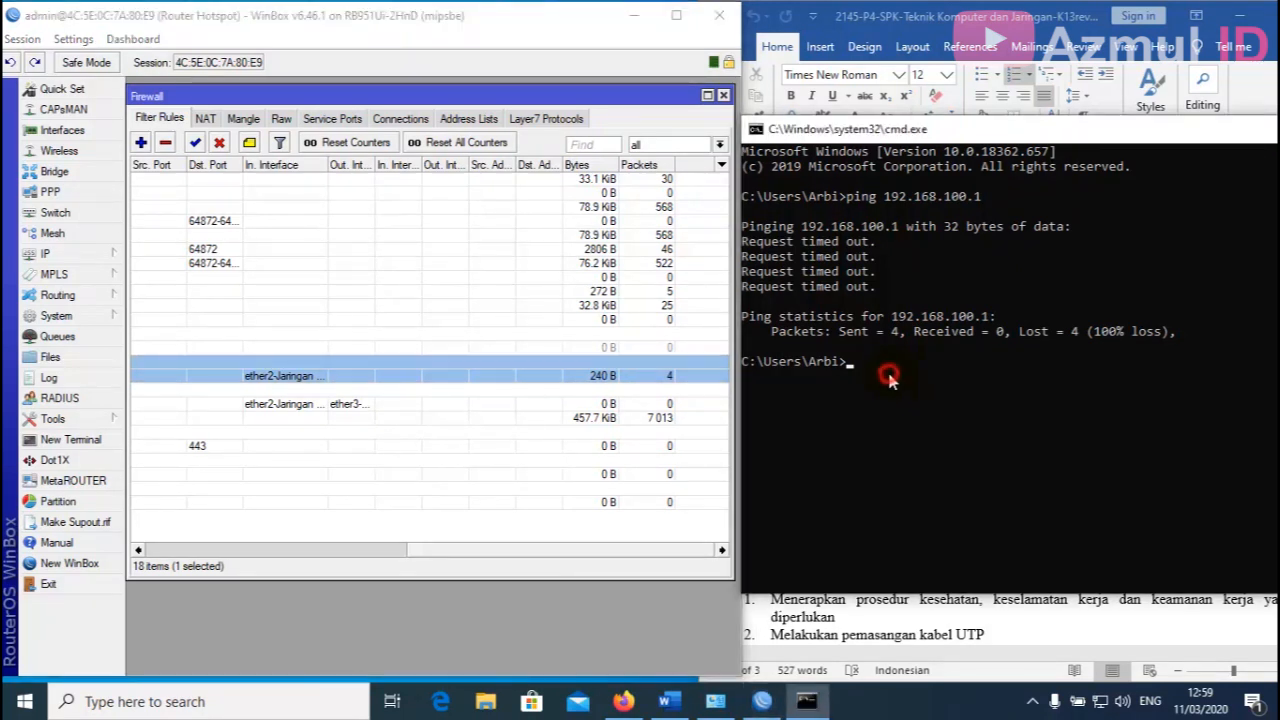
Ping google.com to confirm internet replies still arrive with 0% loss.
left_click(887, 368)
type("ping google.com")
key("Return")
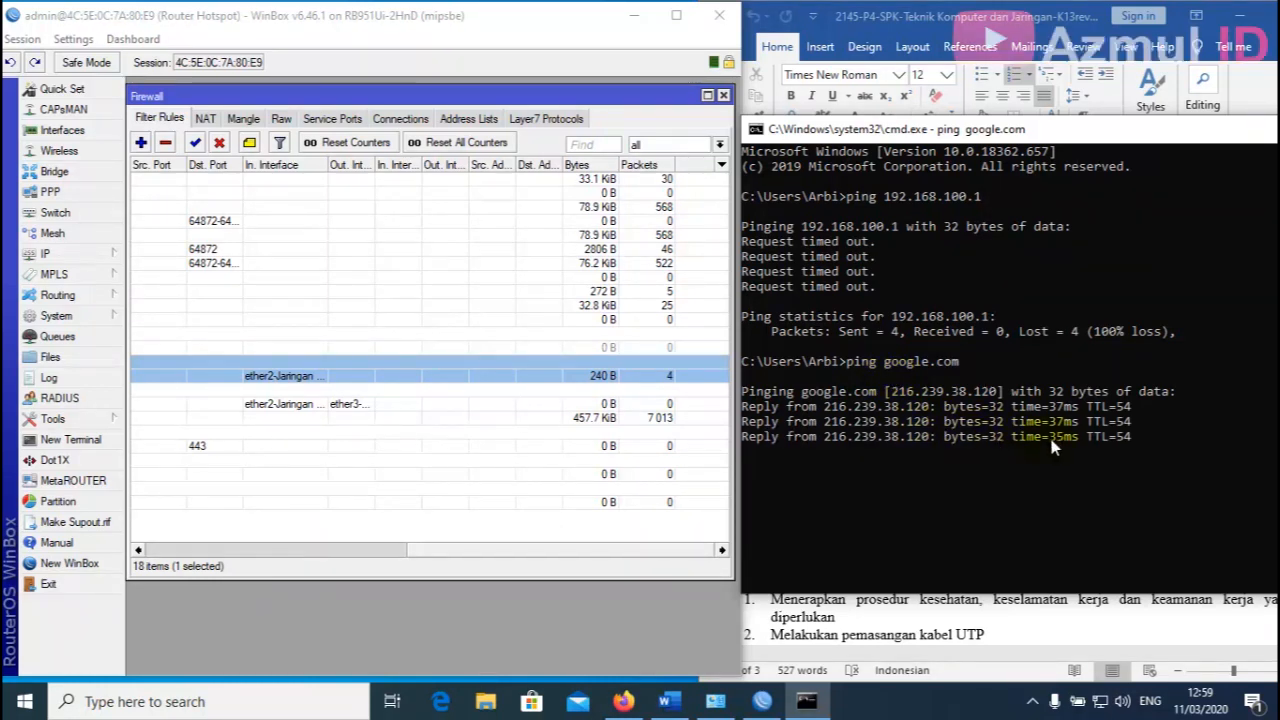
mouse_move(993, 133)
left_mouse_down()
mouse_move(953, 128)
mouse_move(990, 138)
left_mouse_up()
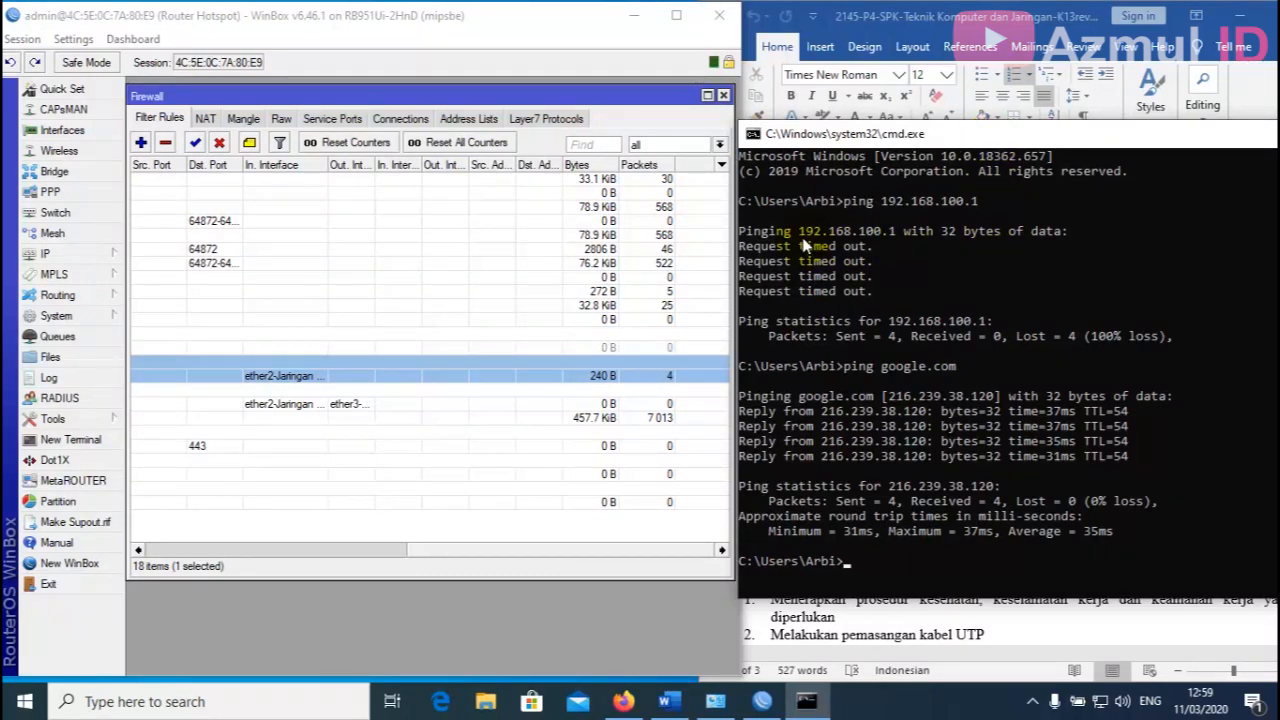
left_click_drag(979, 140, 603, 172)
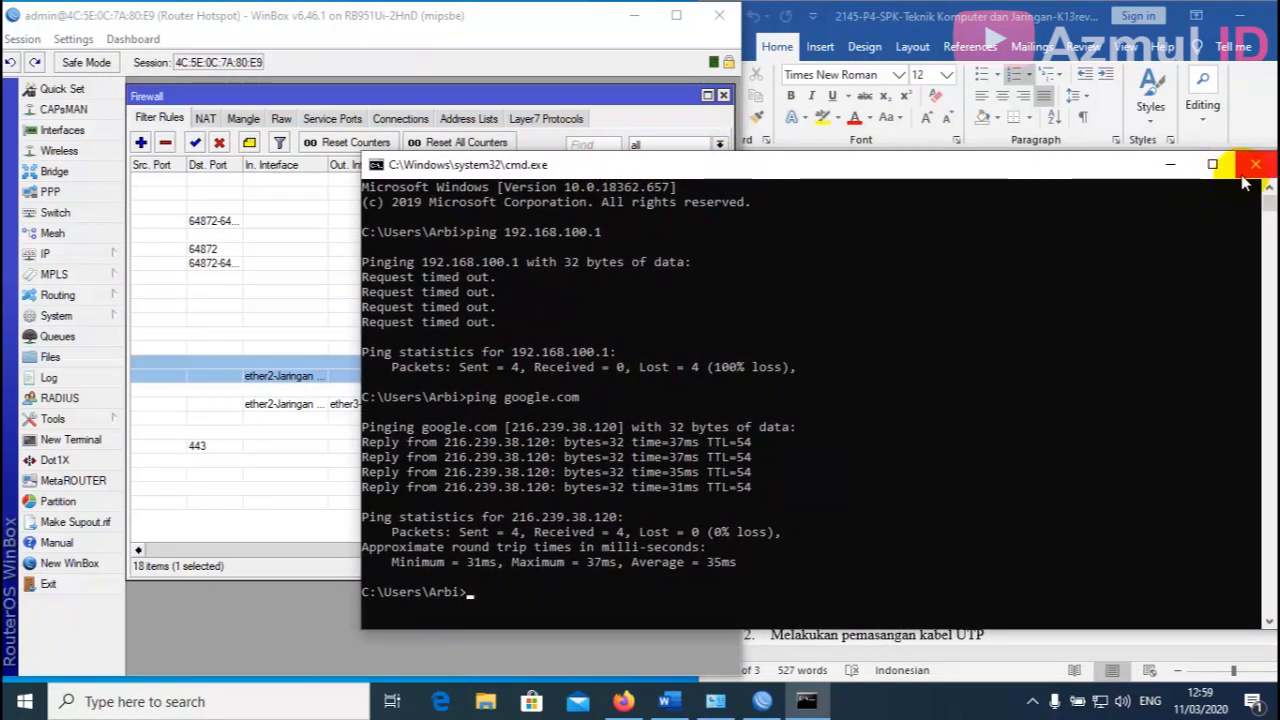
Load Google in a new Firefox tab, close it, and minimize Firefox.
left_click(622, 700)
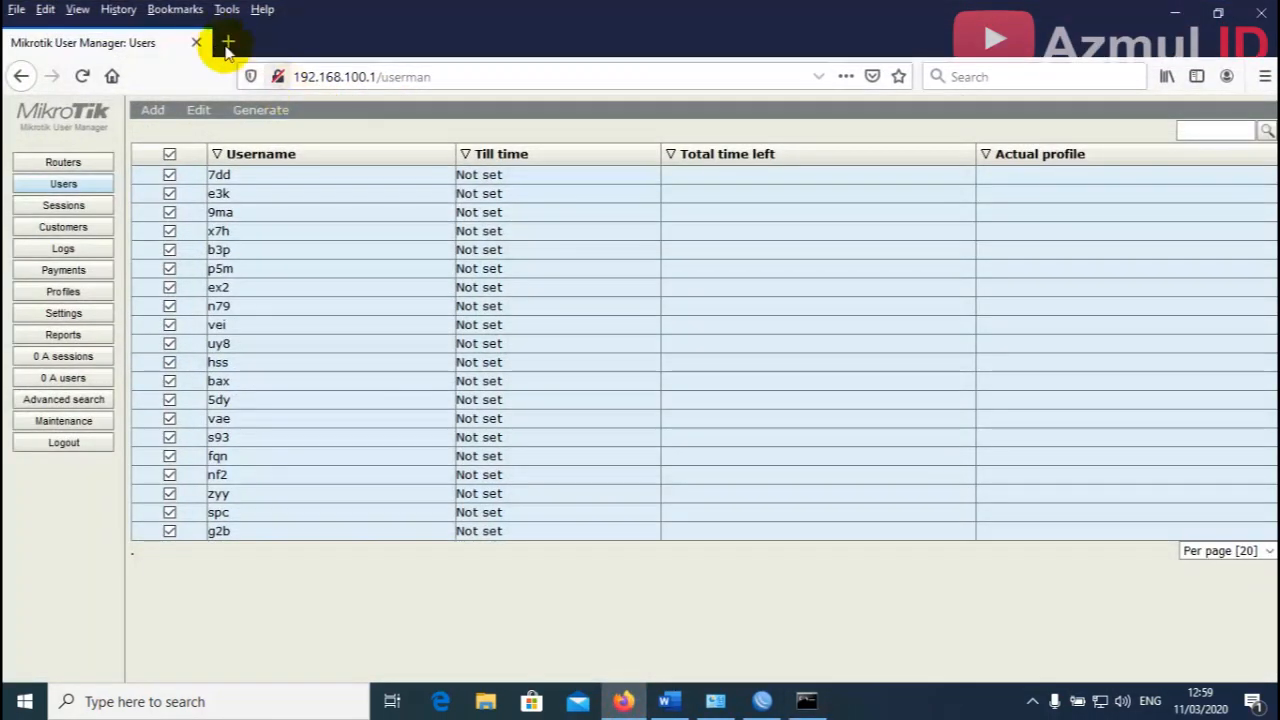
left_click(214, 40)
left_click(997, 80)
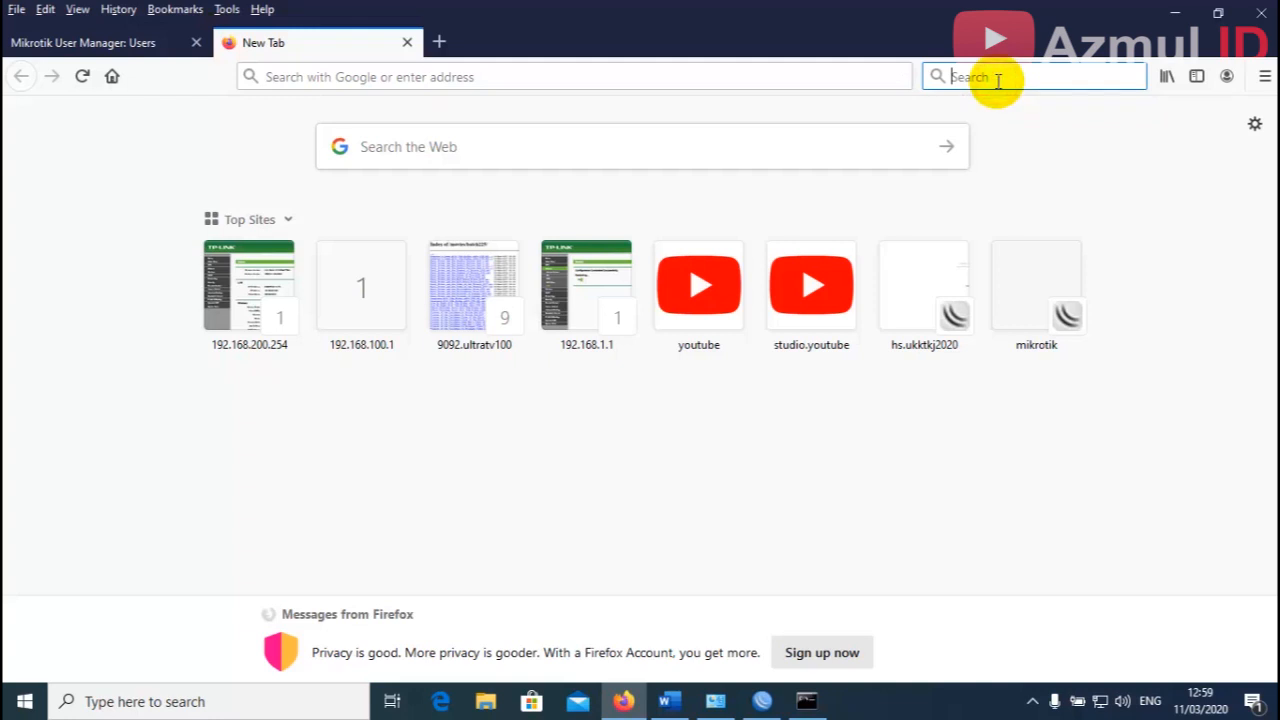
key("Return")
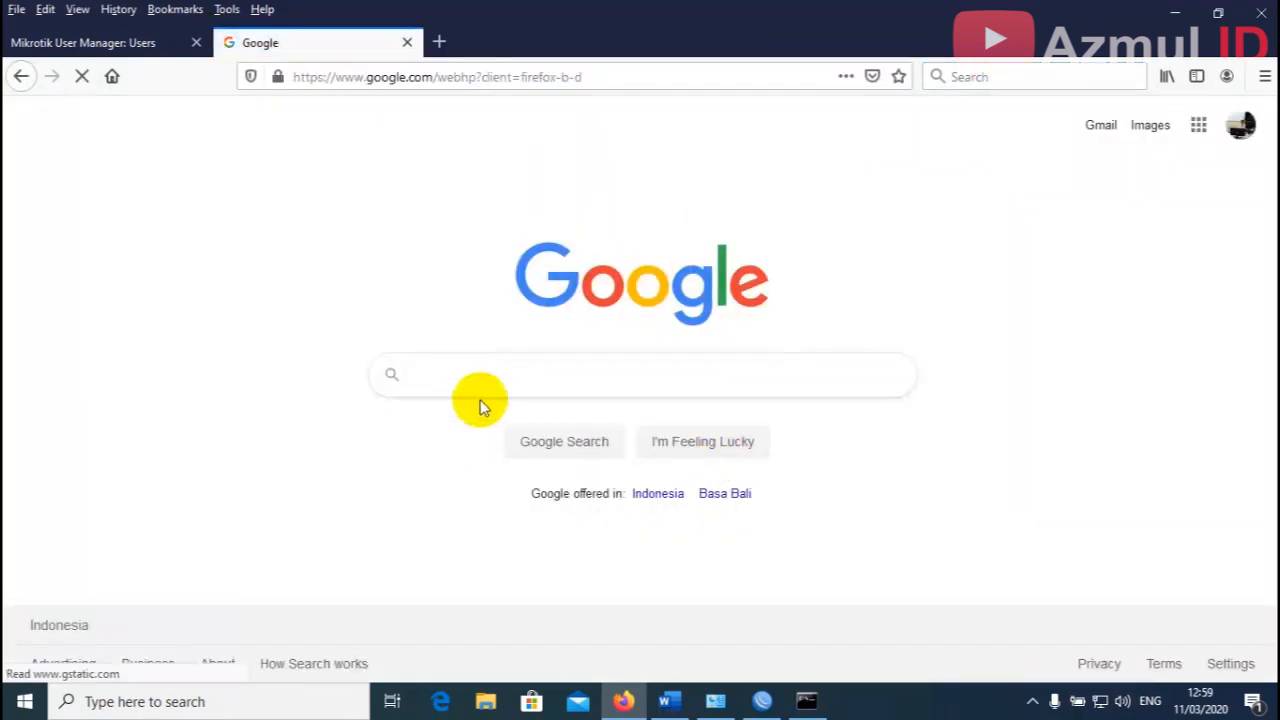
left_click(407, 42)
left_click(1175, 12)
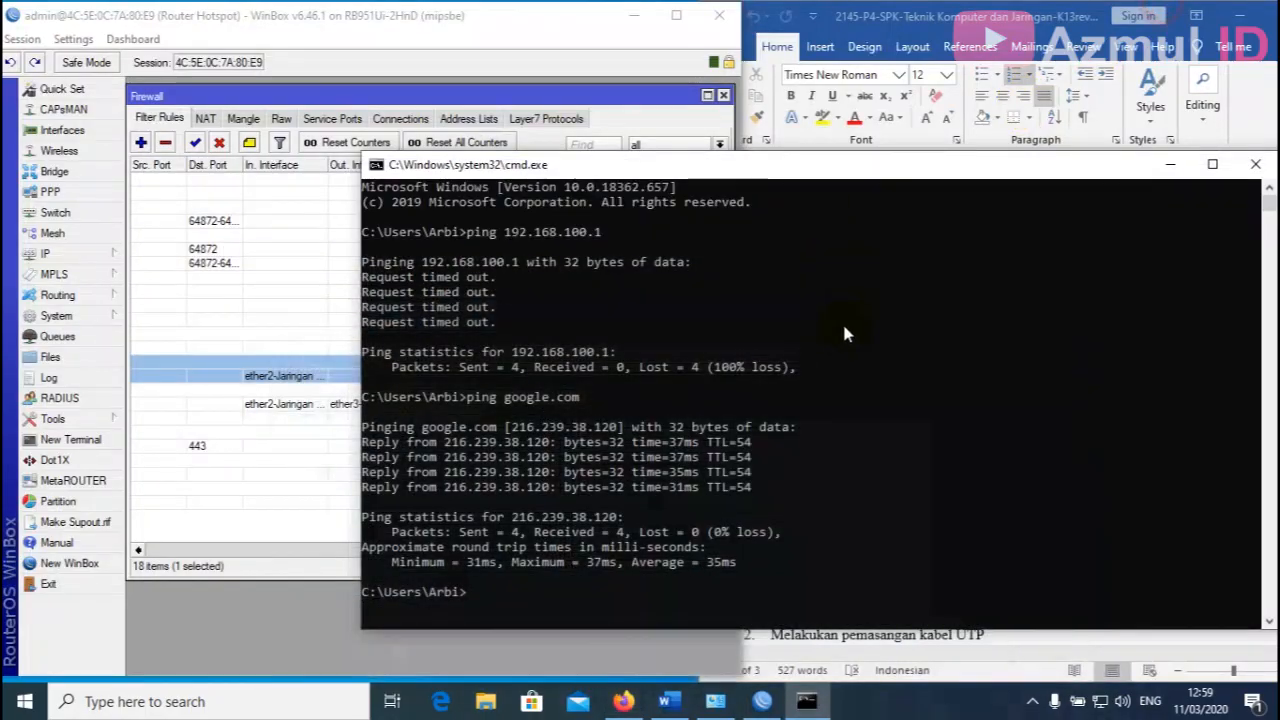
Minimize the Command Prompt and bring the Word task sheet beside the WinBox firewall rules.
left_click_drag(1114, 163, 964, 152)
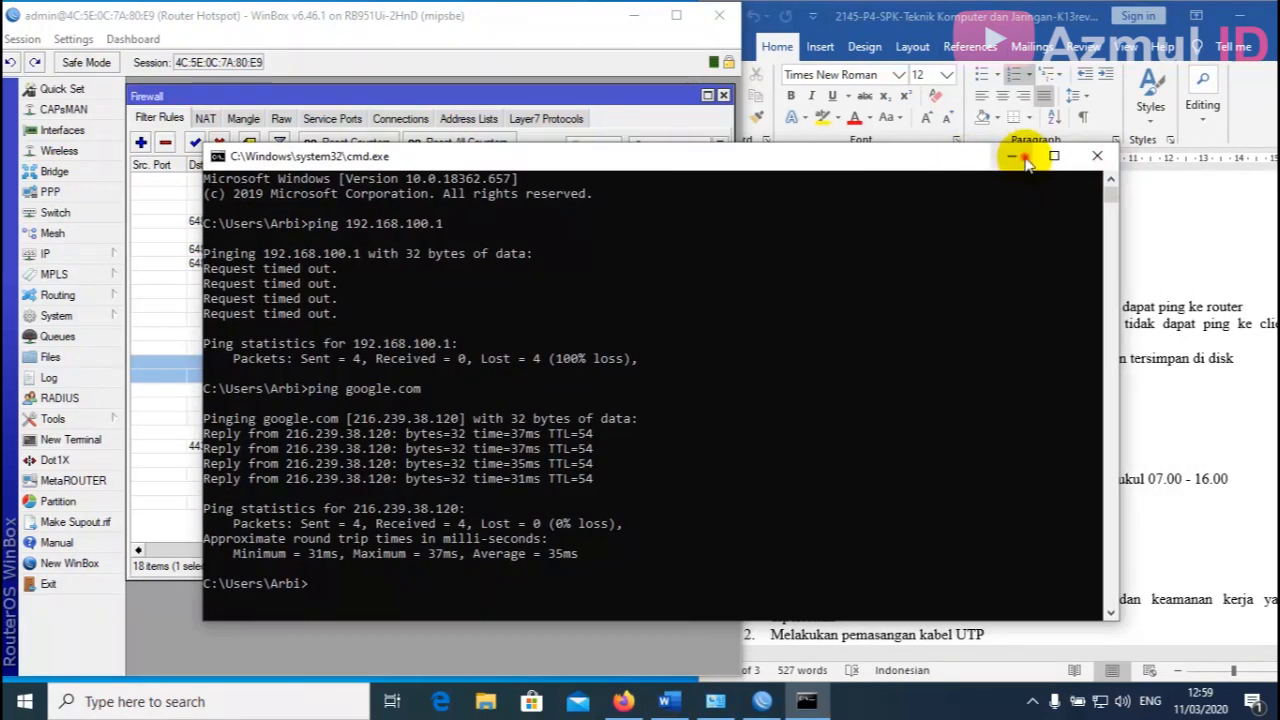
left_click(1010, 151)
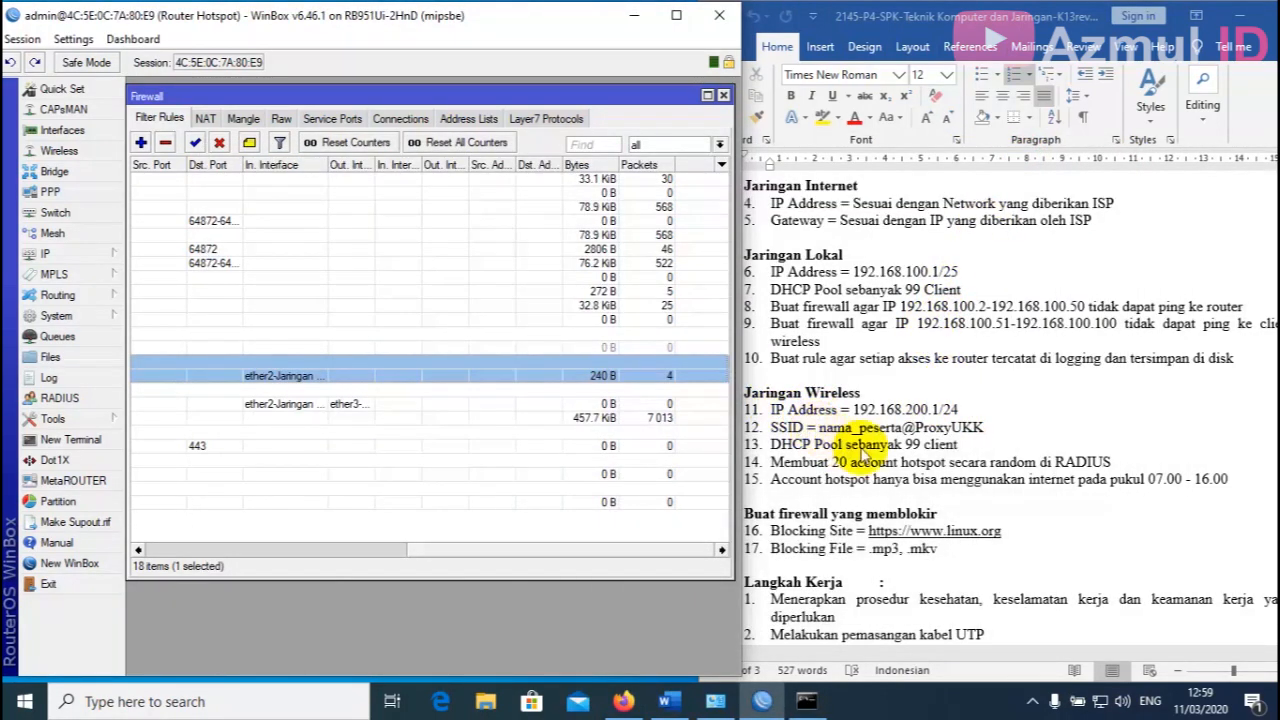
left_click_drag(509, 551, 790, 528)
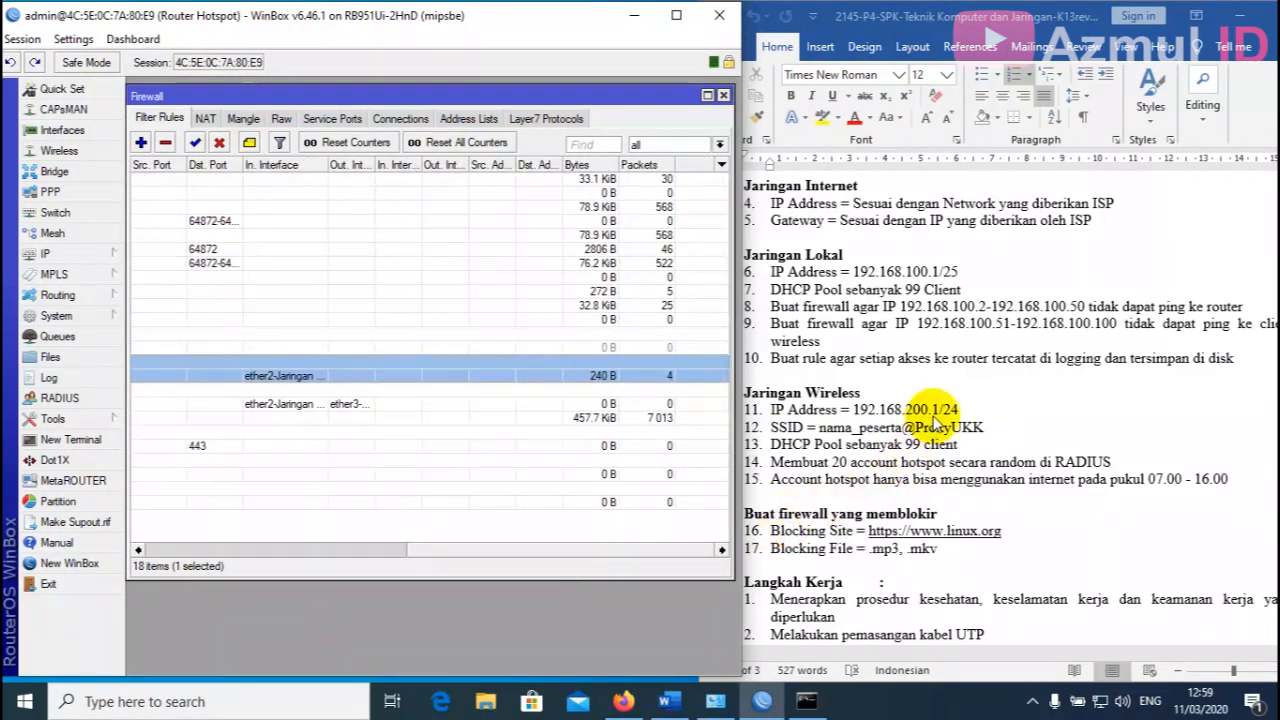
left_click(778, 338)
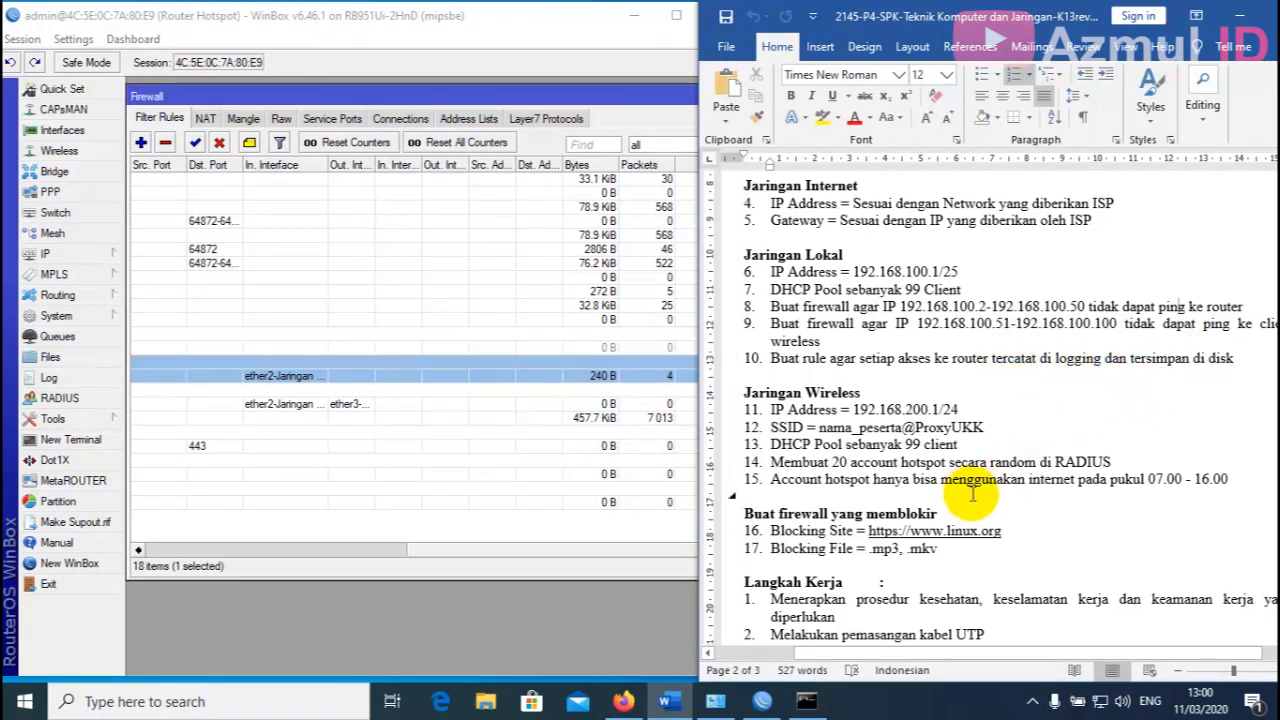
Set the Ethernet adapter's IPv4 to obtain IP and DNS addresses automatically and apply.
left_click(715, 701)
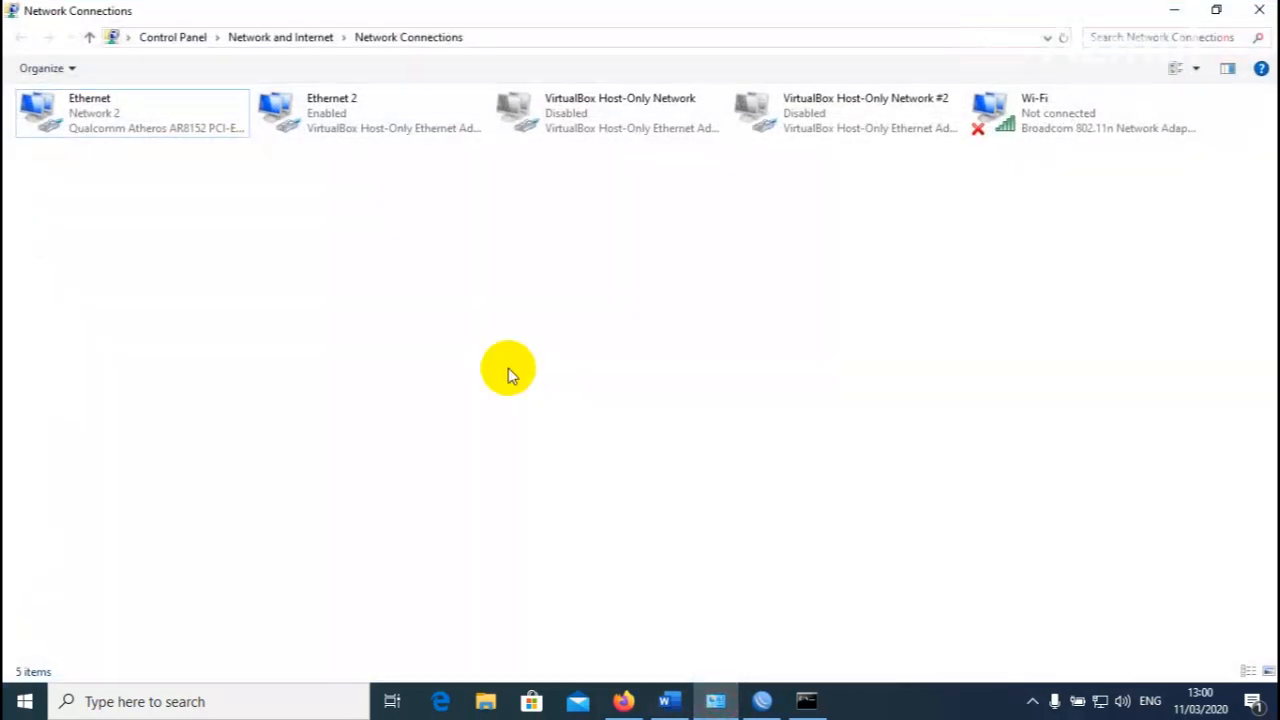
left_click(104, 110)
right_click(104, 110)
left_click(163, 283)
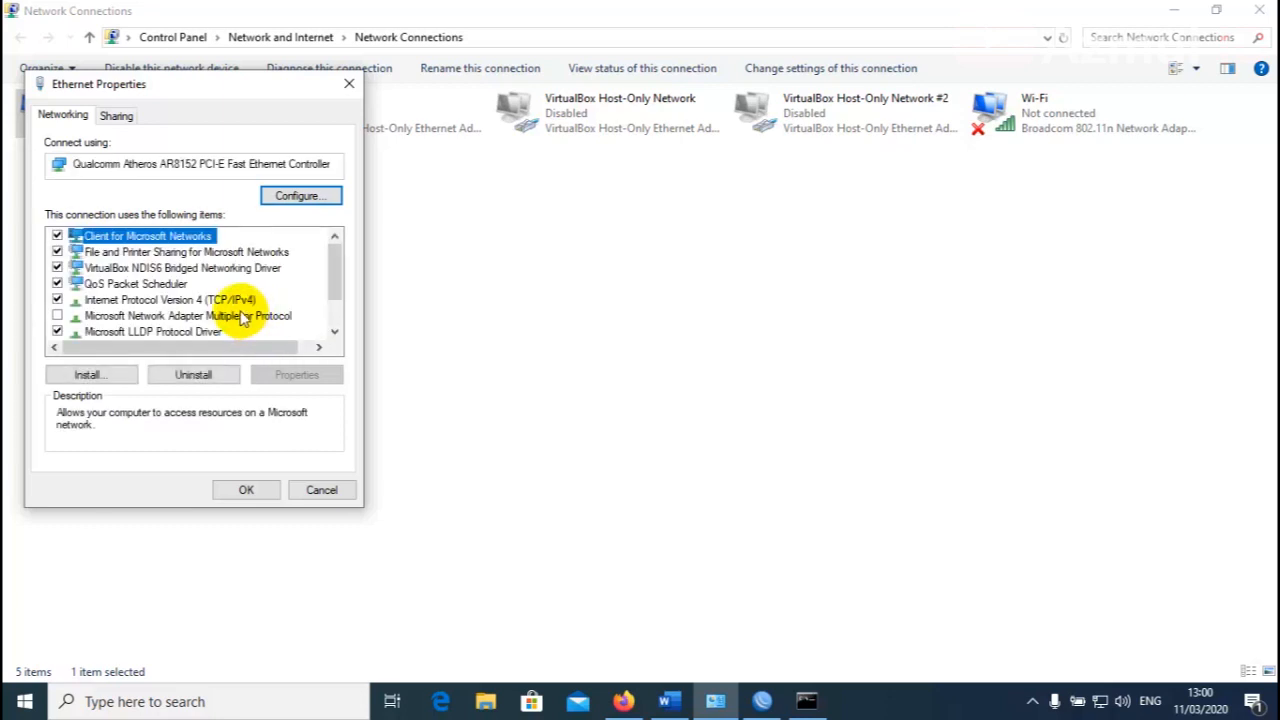
double_click(243, 298)
left_click(138, 271)
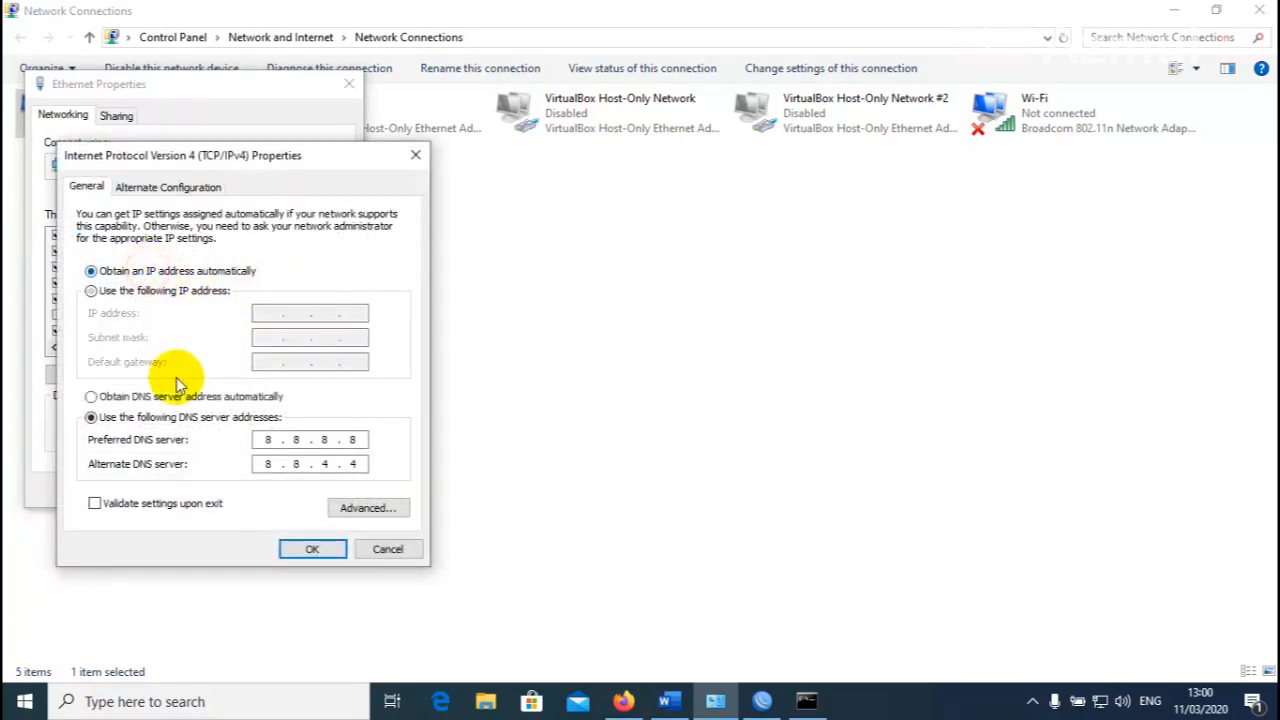
left_click(176, 398)
left_click(312, 549)
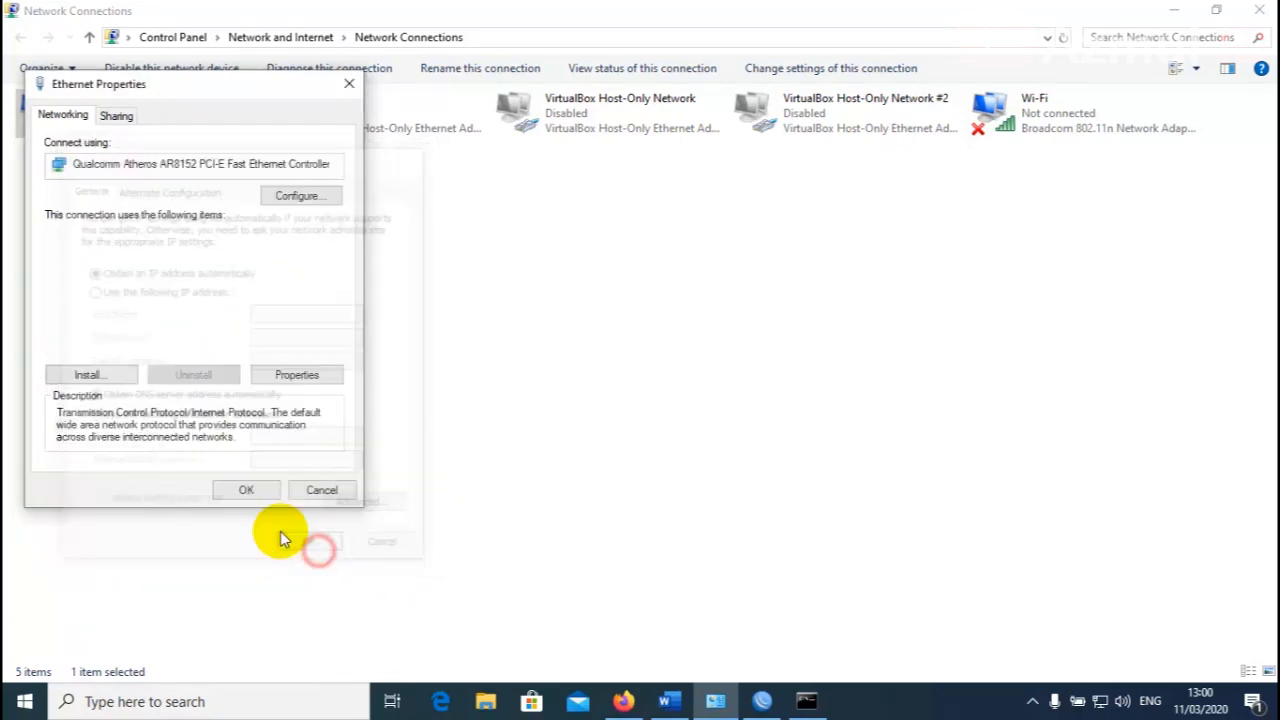
left_click(246, 490)
Verify in Ethernet details that DHCP assigned 192.168.100.100, then close the details and status.
left_click(157, 232)
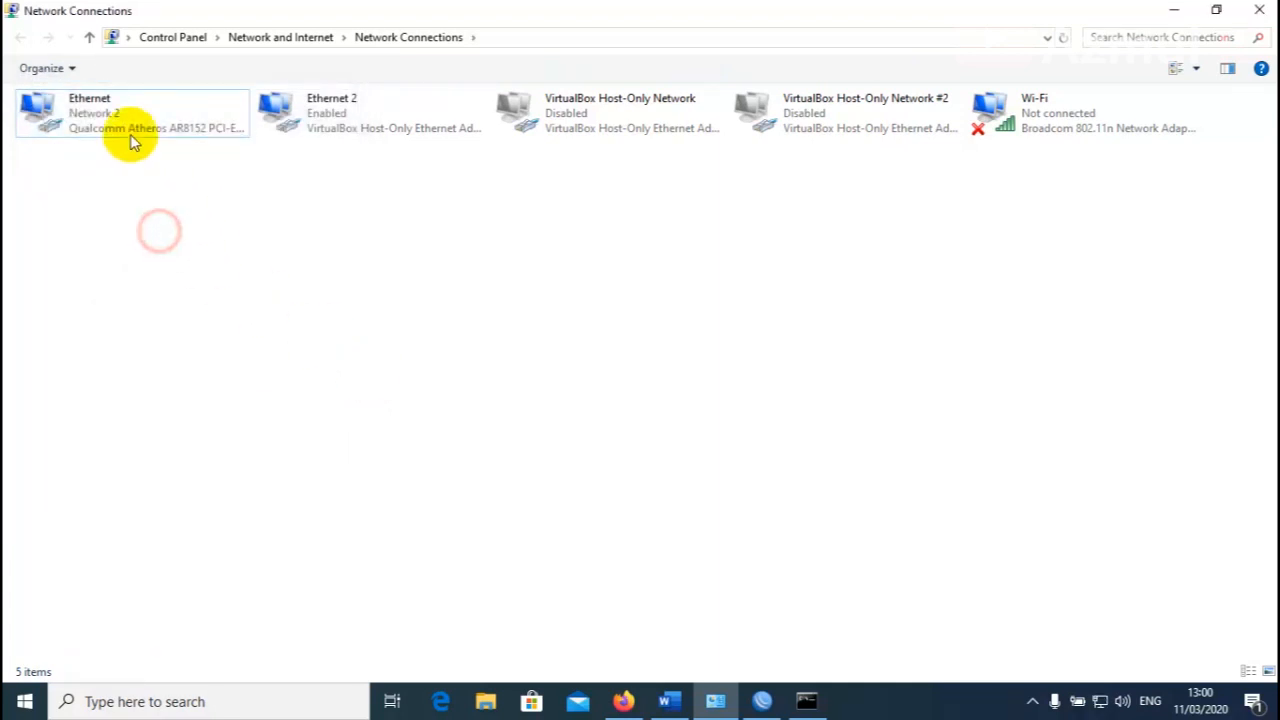
left_click(130, 130)
double_click(130, 130)
left_click(540, 337)
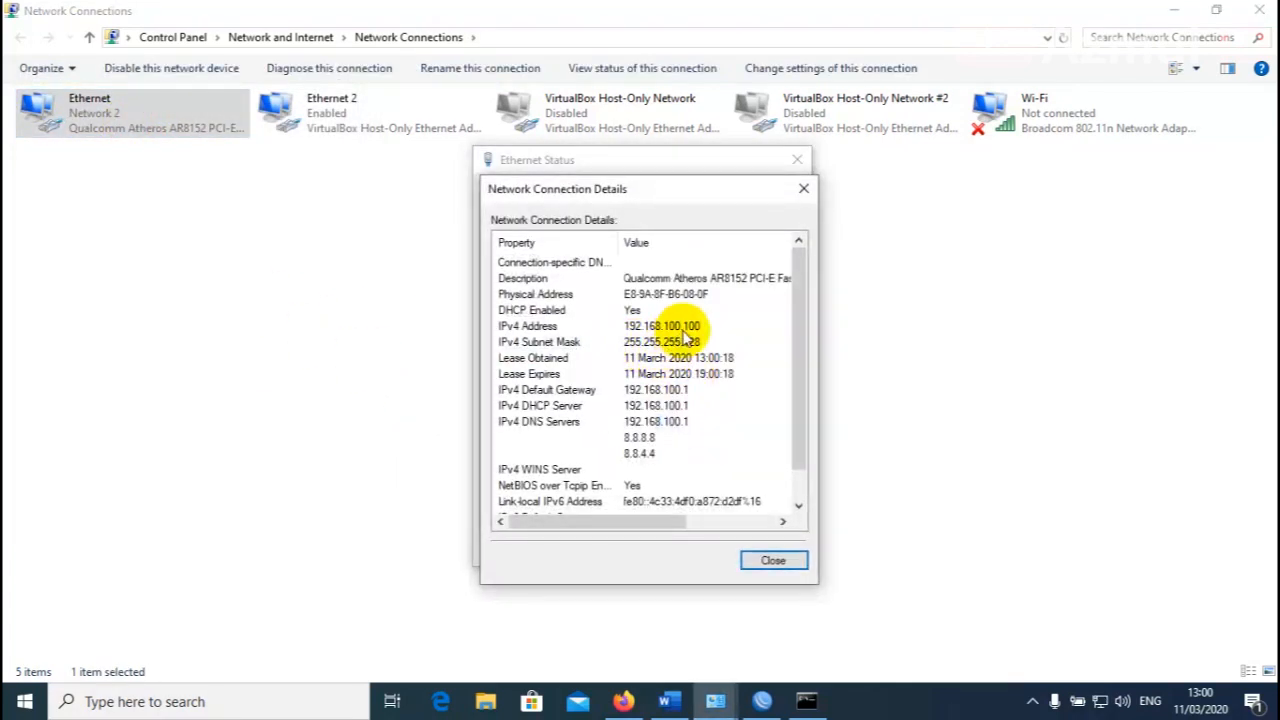
left_click(684, 697)
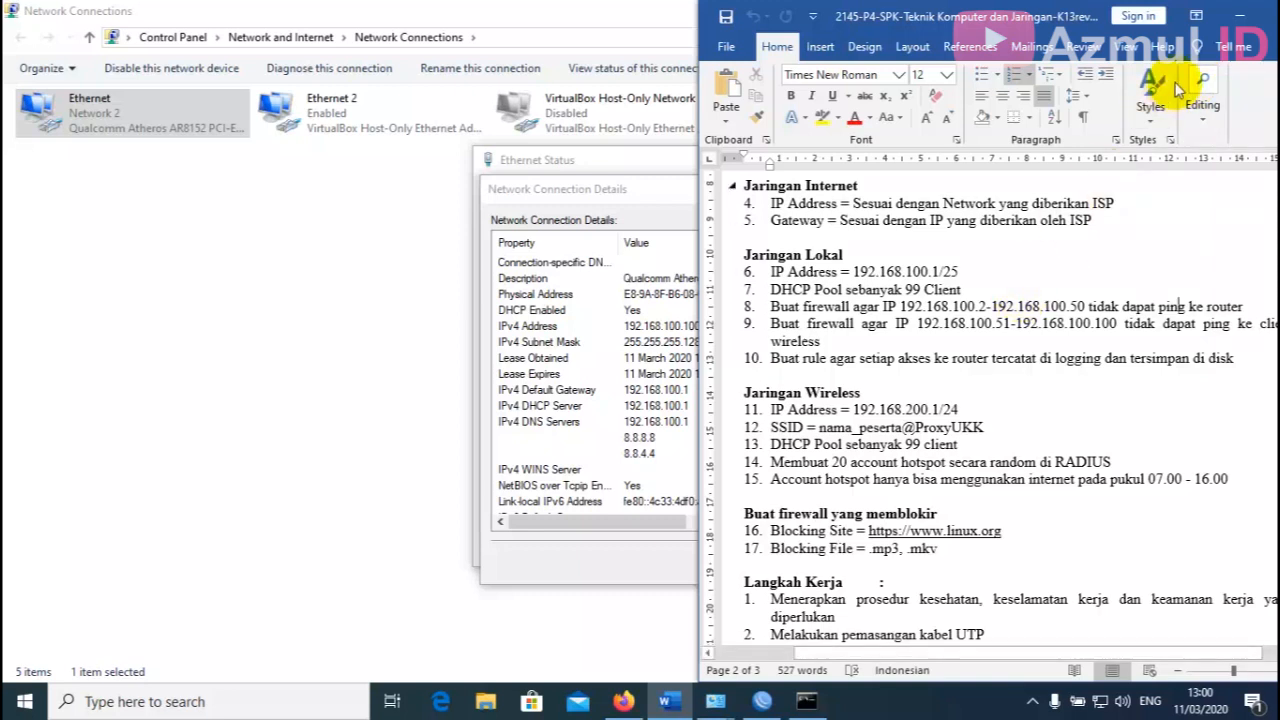
left_click(545, 10)
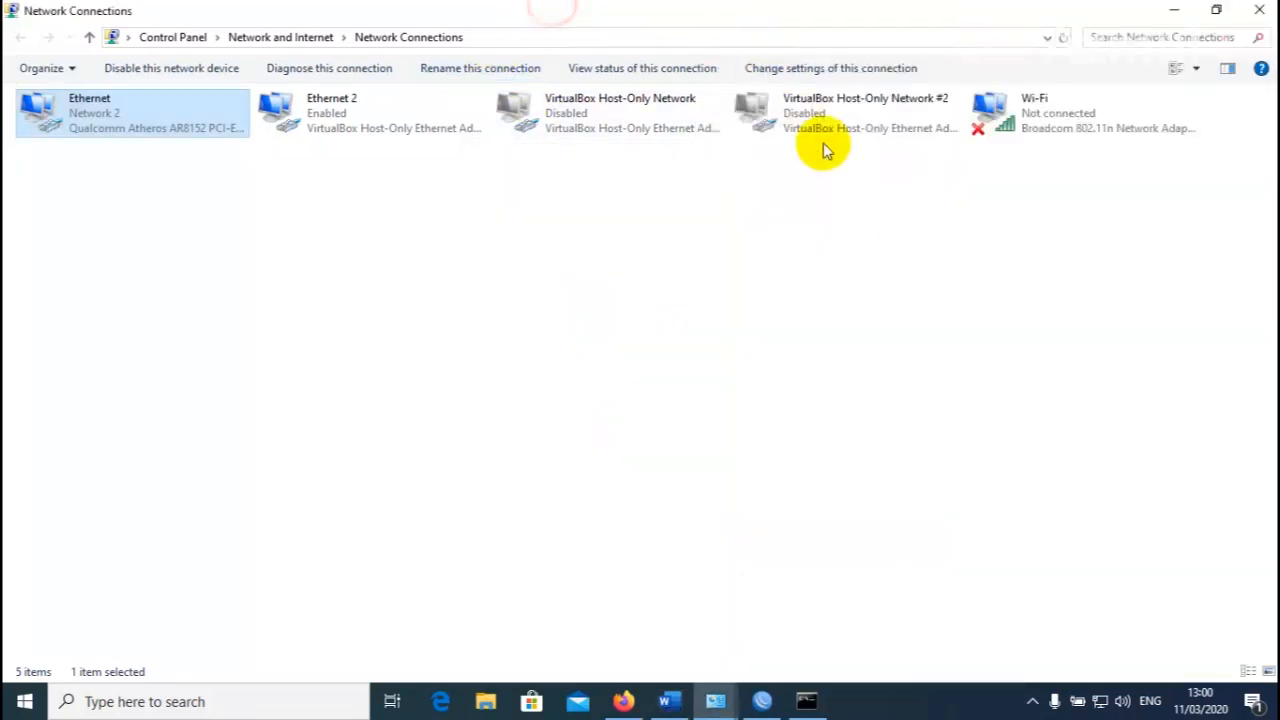
left_click(935, 260)
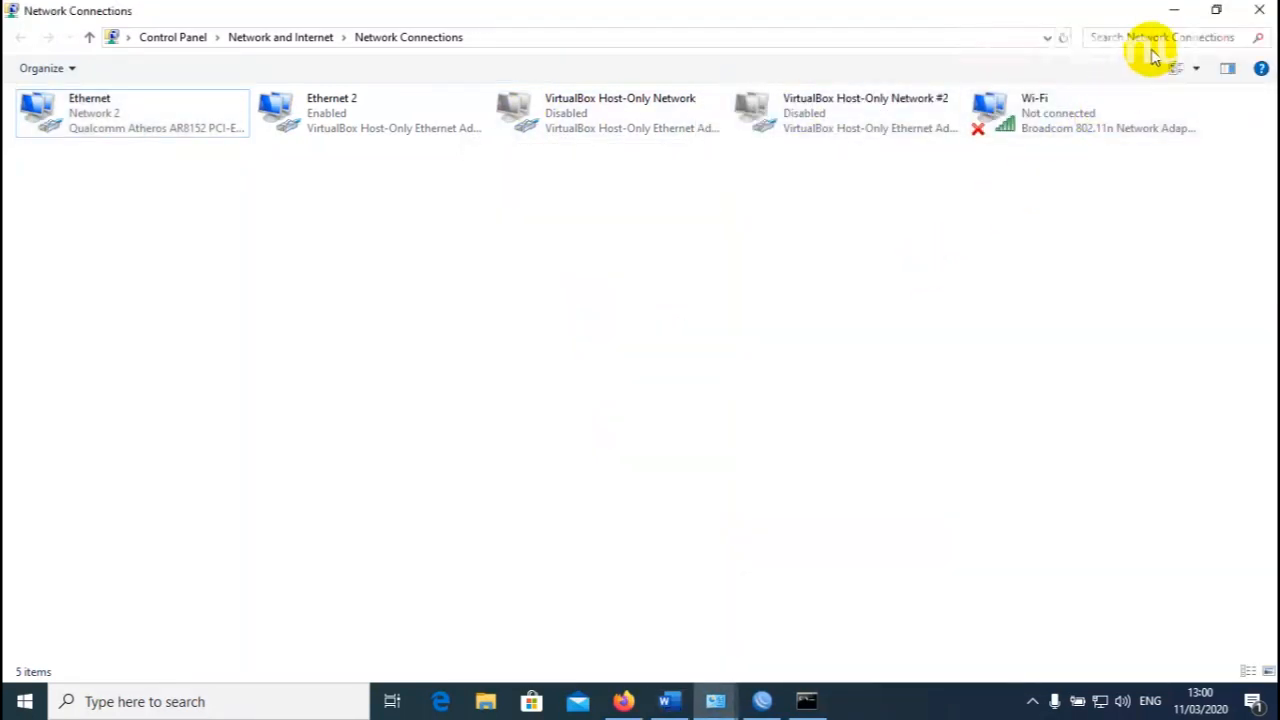
left_click(1171, 15)
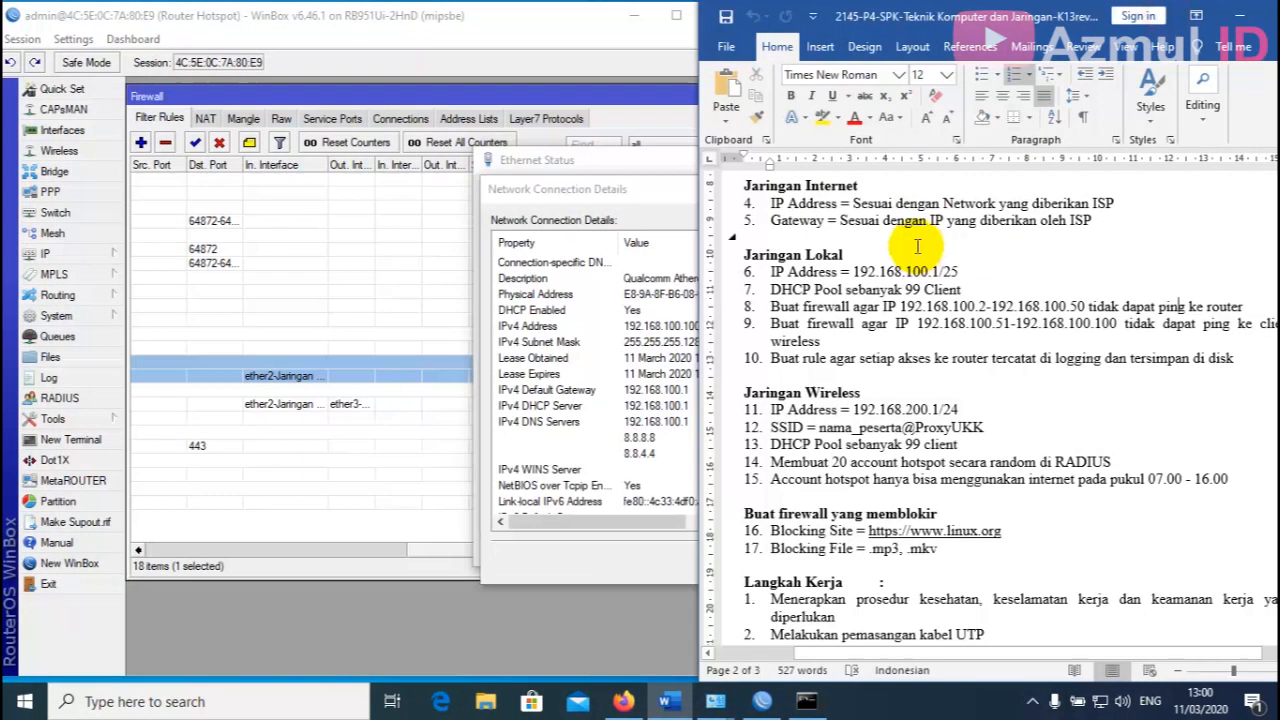
left_click(648, 204)
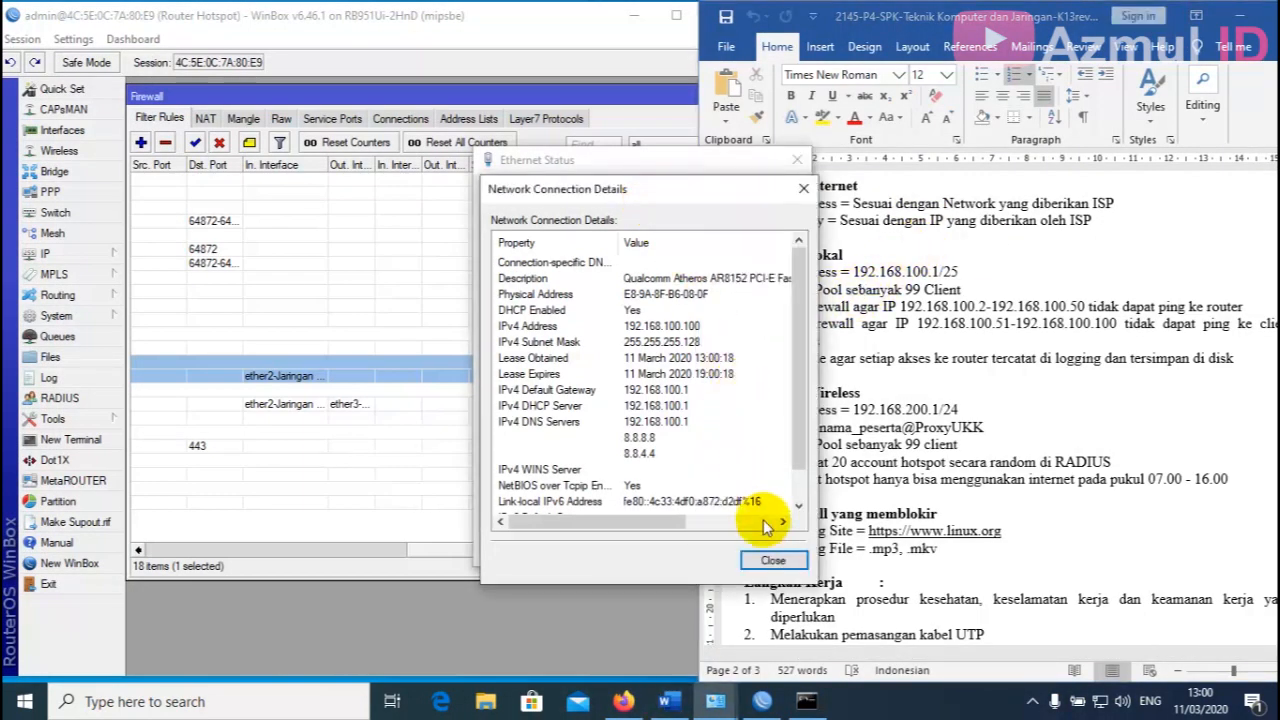
left_click(772, 560)
left_click(772, 550)
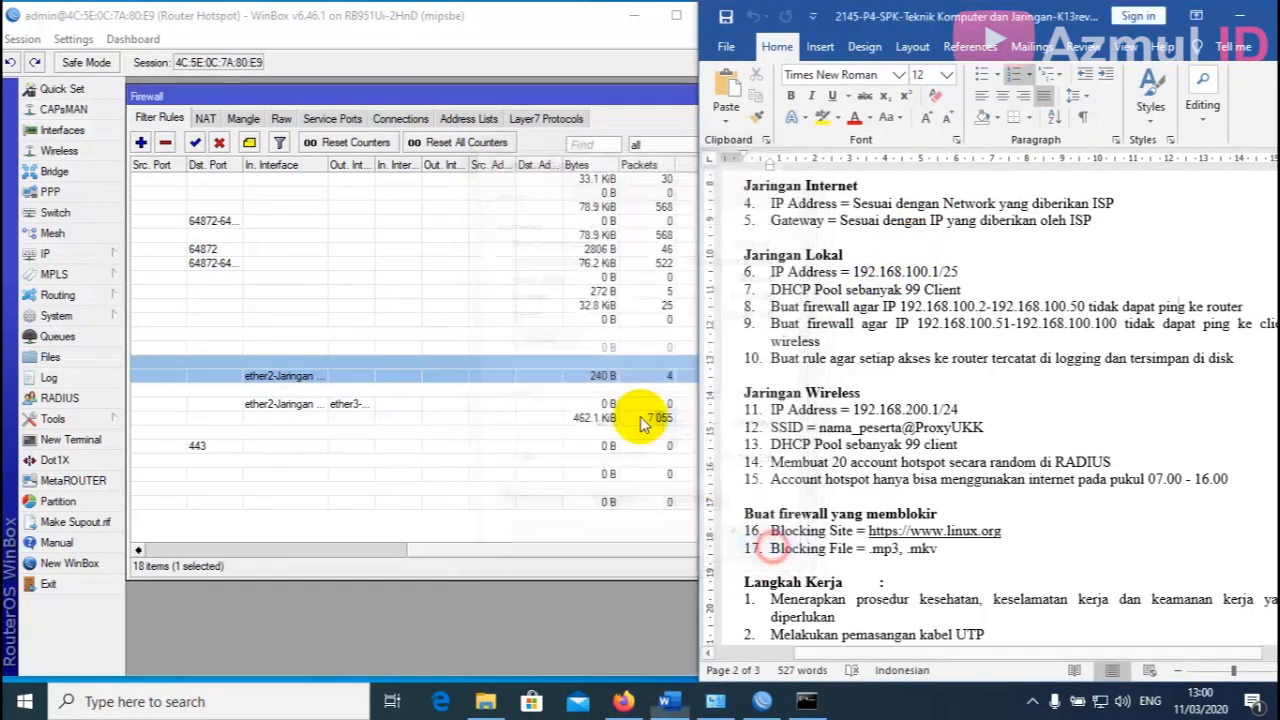
Log back into User Manager as admin after the session reset and open the first user's details.
left_click(678, 16)
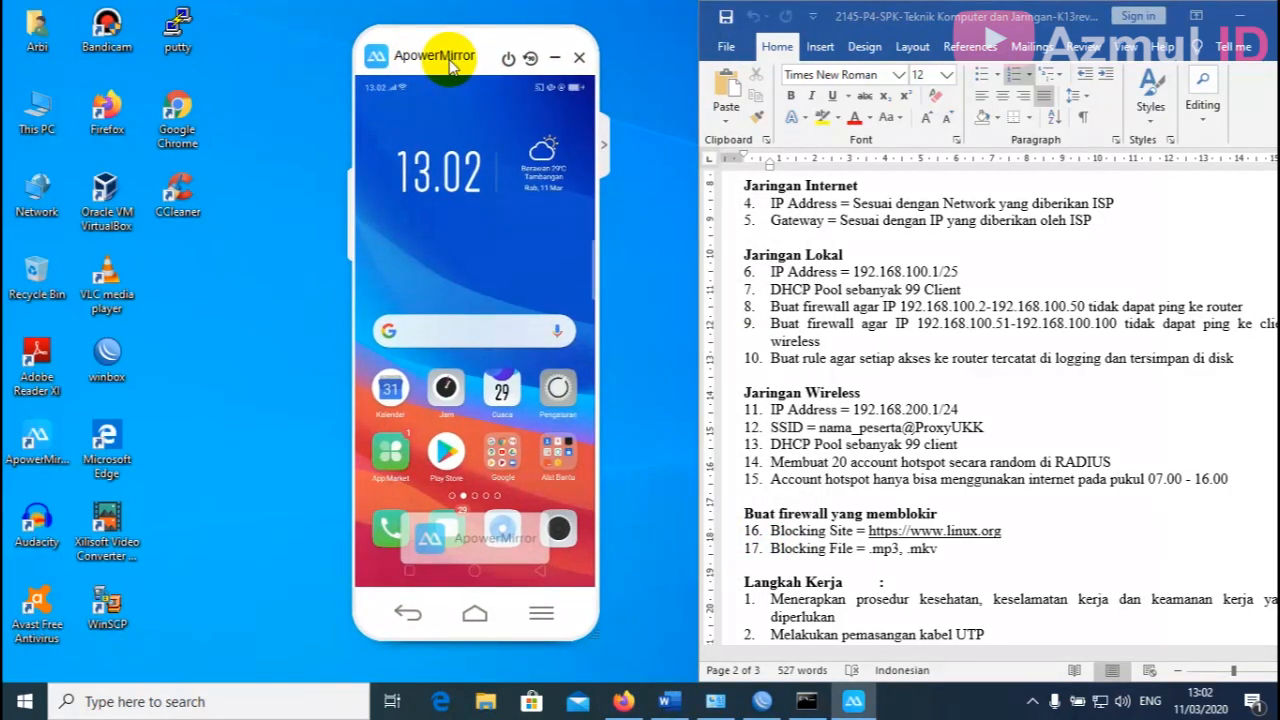
left_click_drag(452, 62, 441, 83)
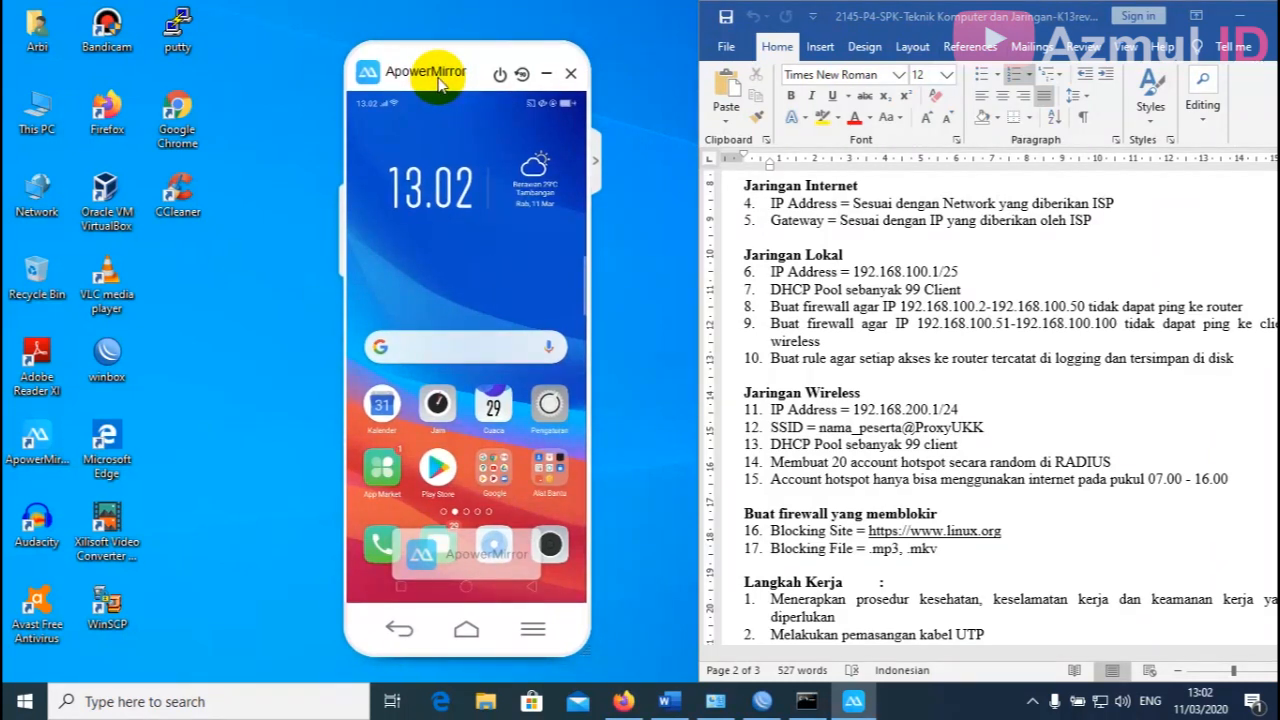
left_click(624, 702)
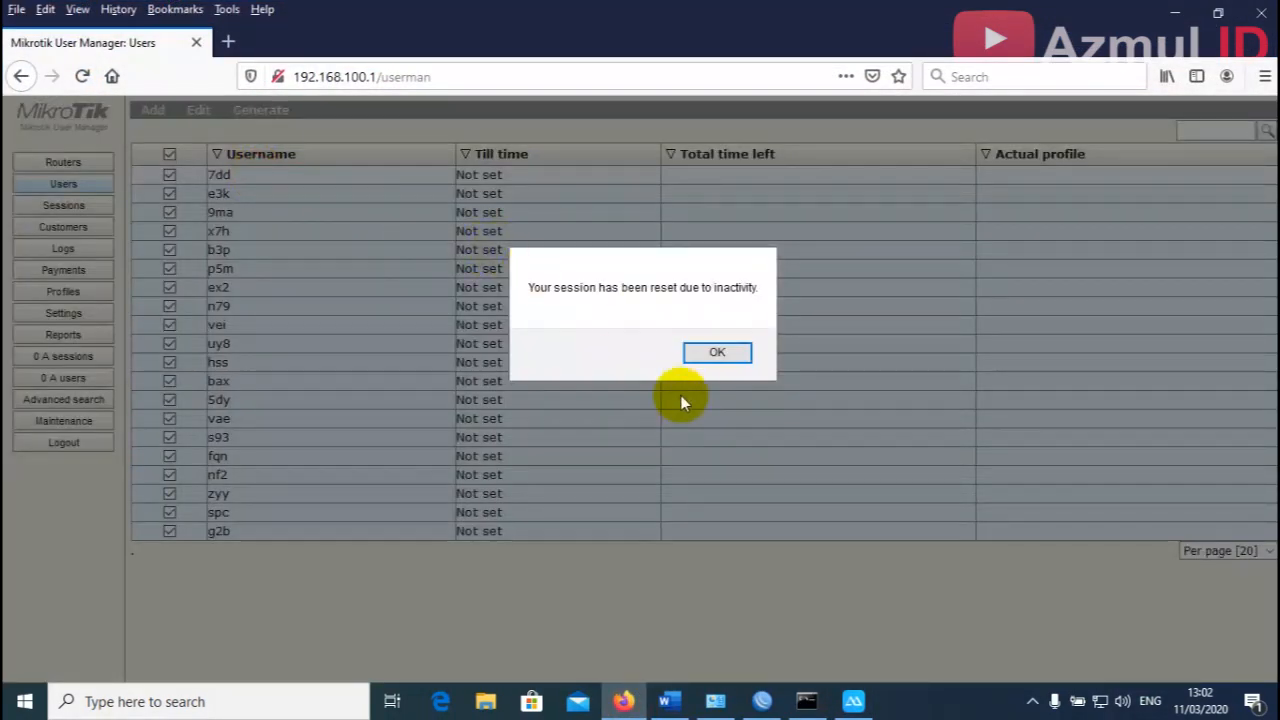
left_click(704, 354)
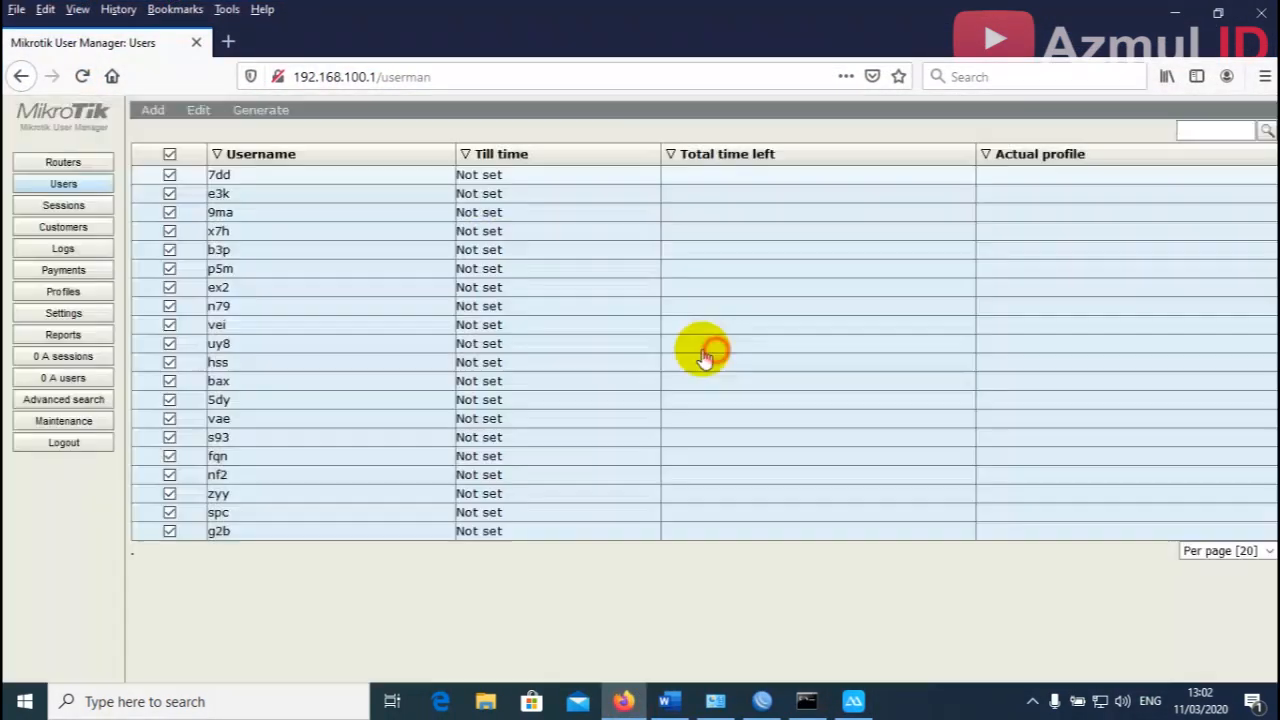
left_click(652, 345)
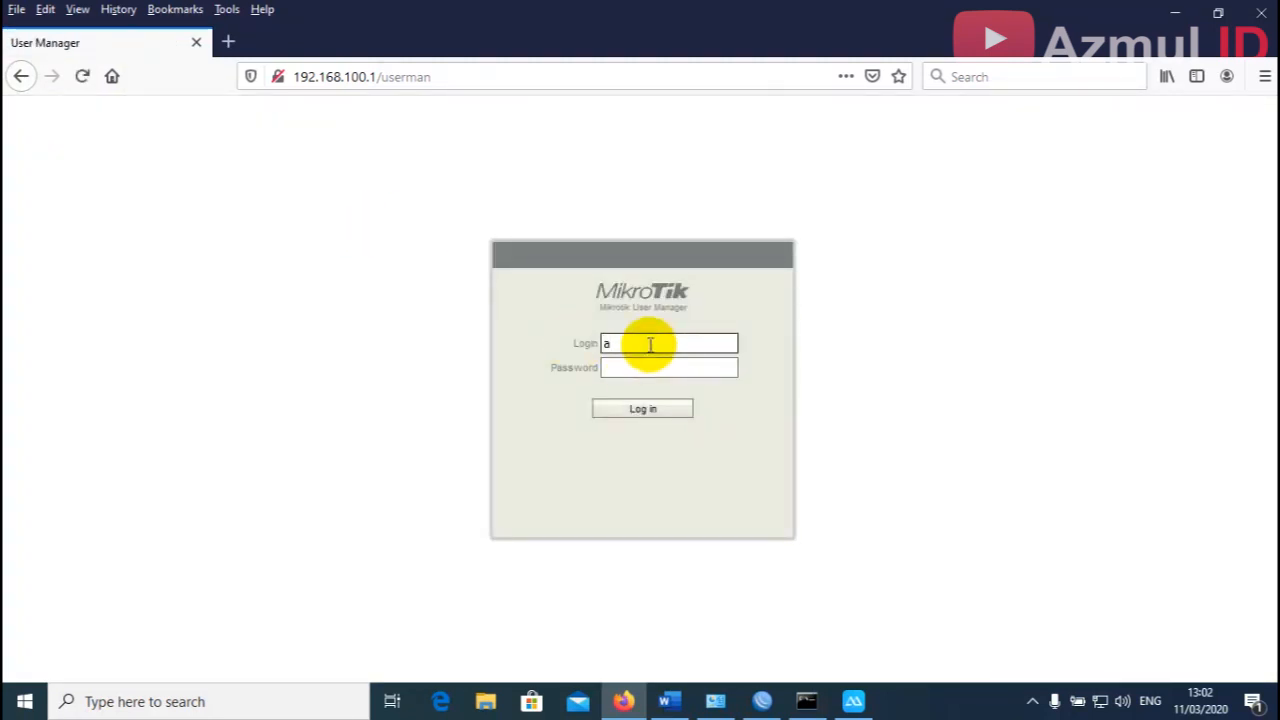
type("admin")
key("Return")
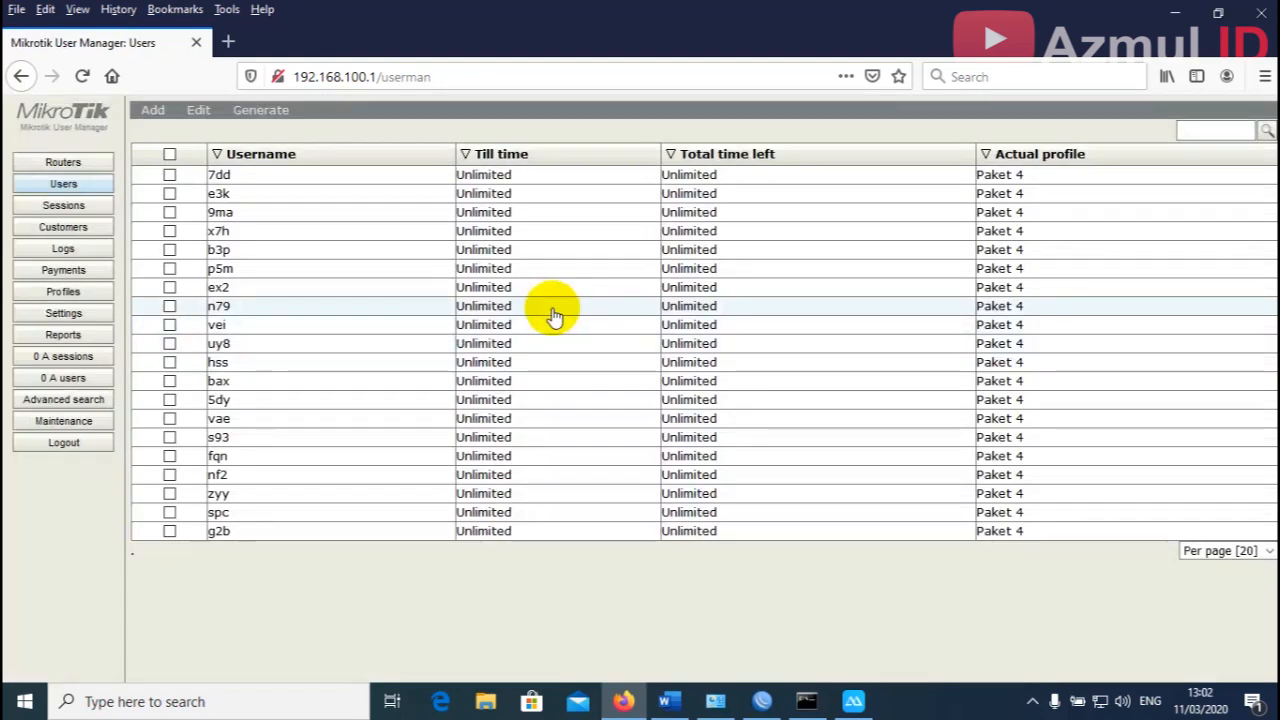
left_click(335, 185)
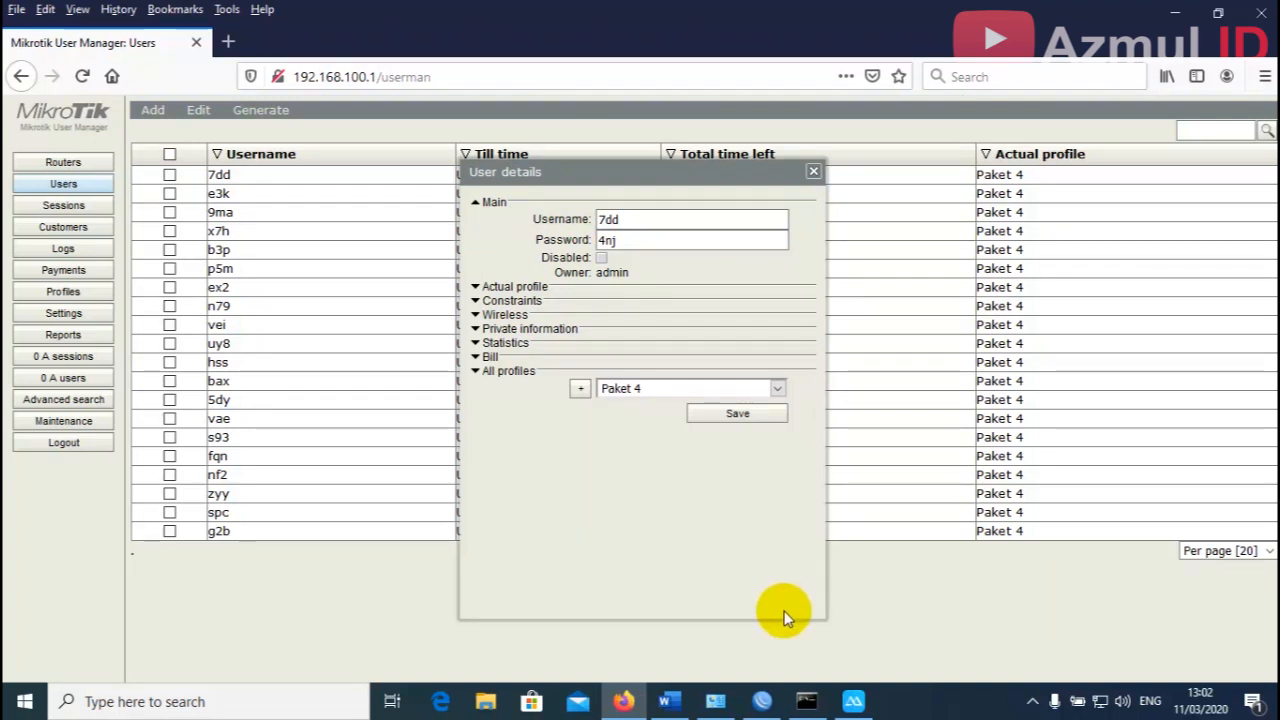
Bring the ApowerMirror phone window forward and check the first user's login name and password.
mouse_move(866, 706)
left_click(853, 612)
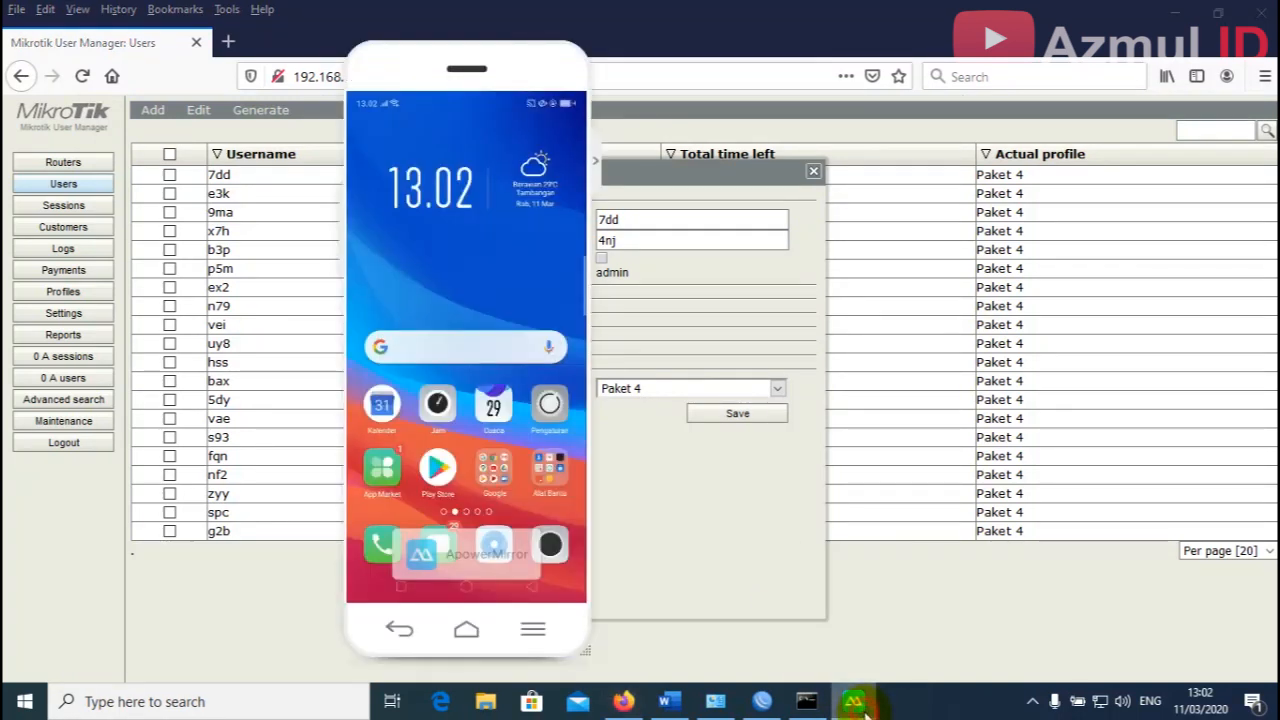
left_click_drag(428, 71, 279, 116)
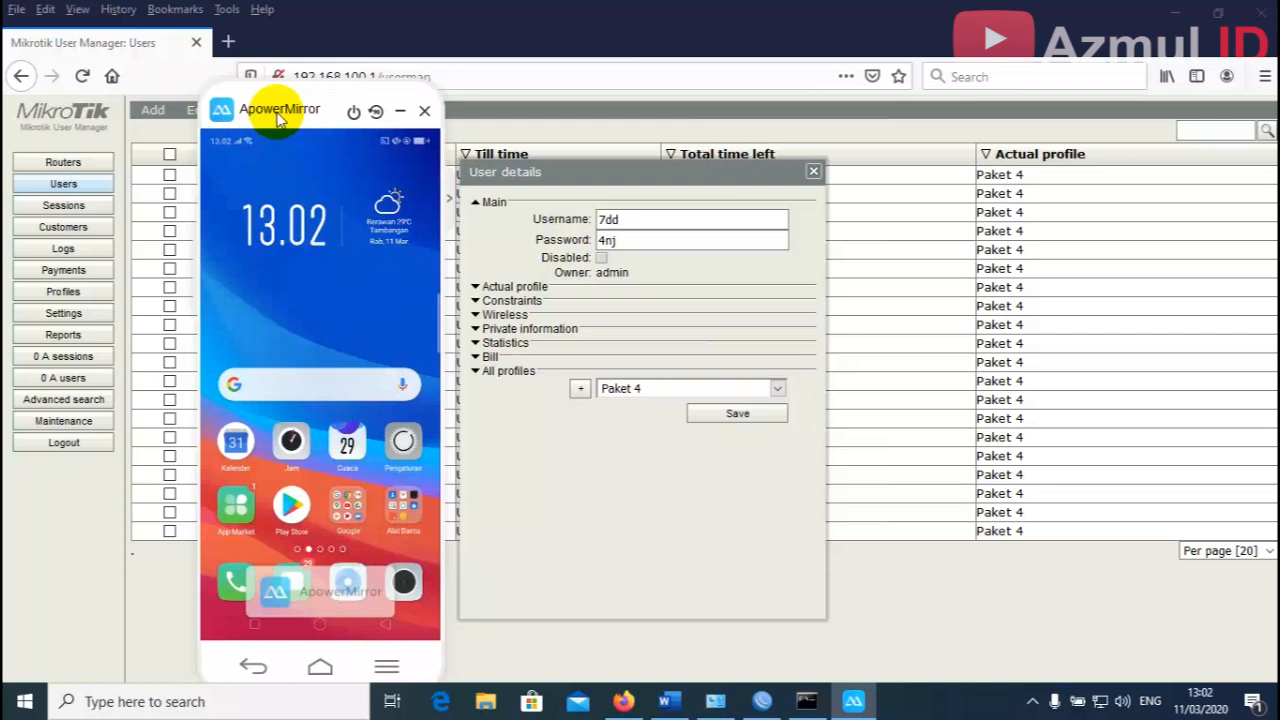
left_click_drag(277, 113, 277, 124)
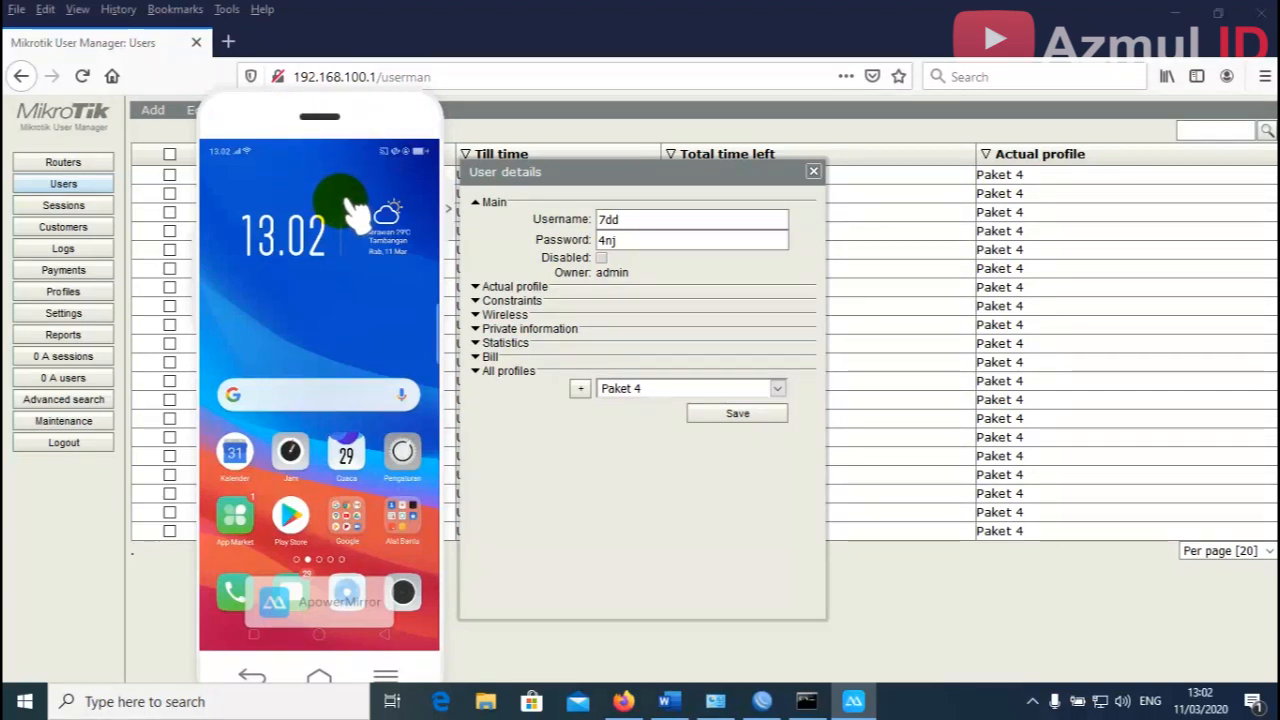
left_click(642, 238)
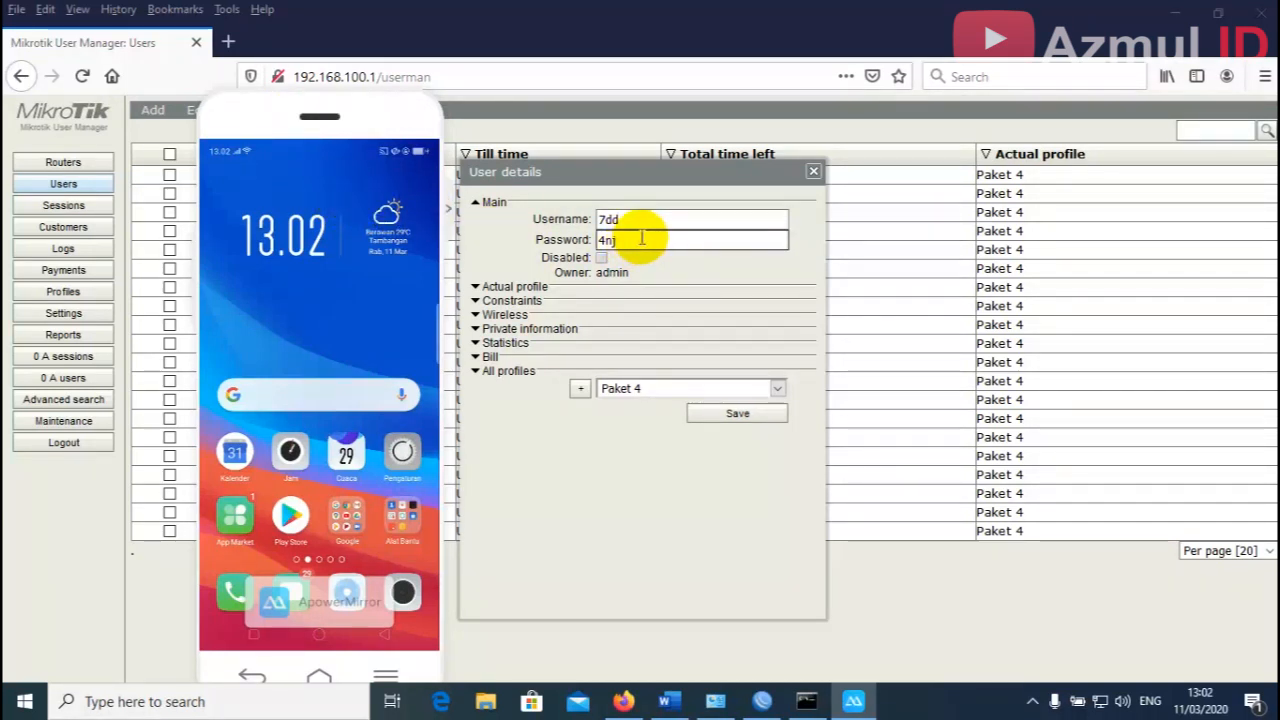
left_click(645, 228)
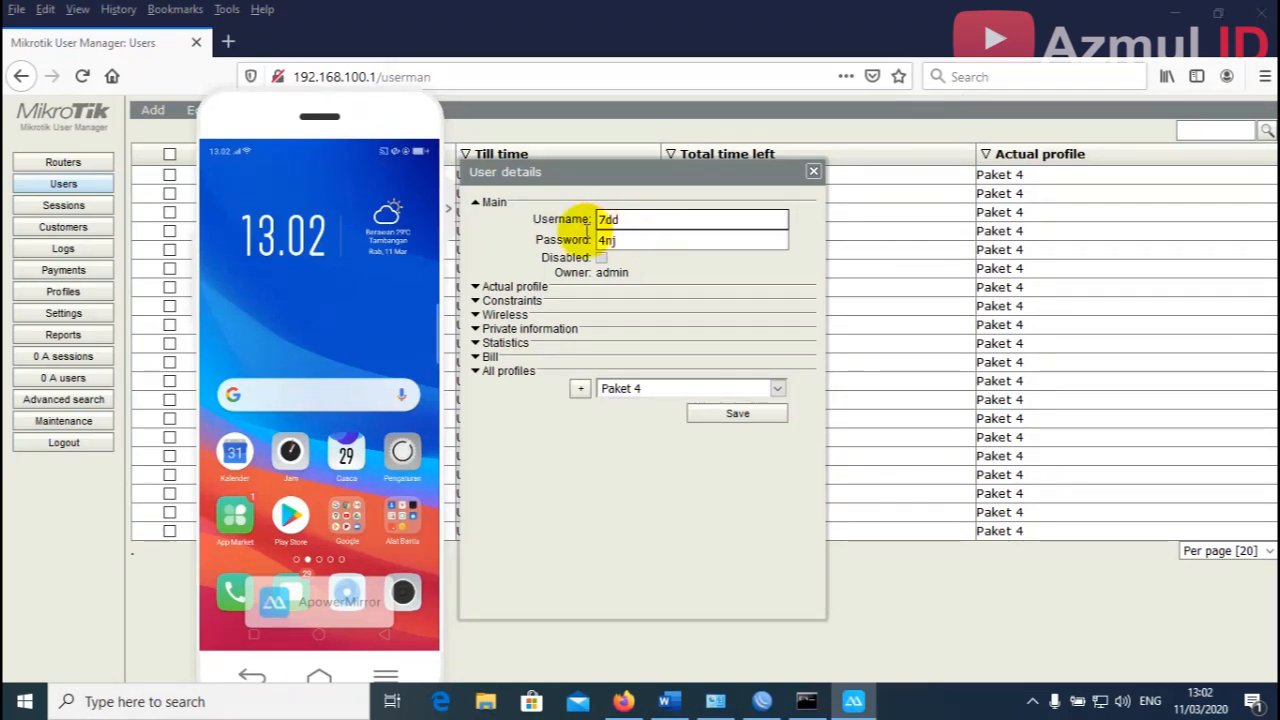
left_click(492, 233)
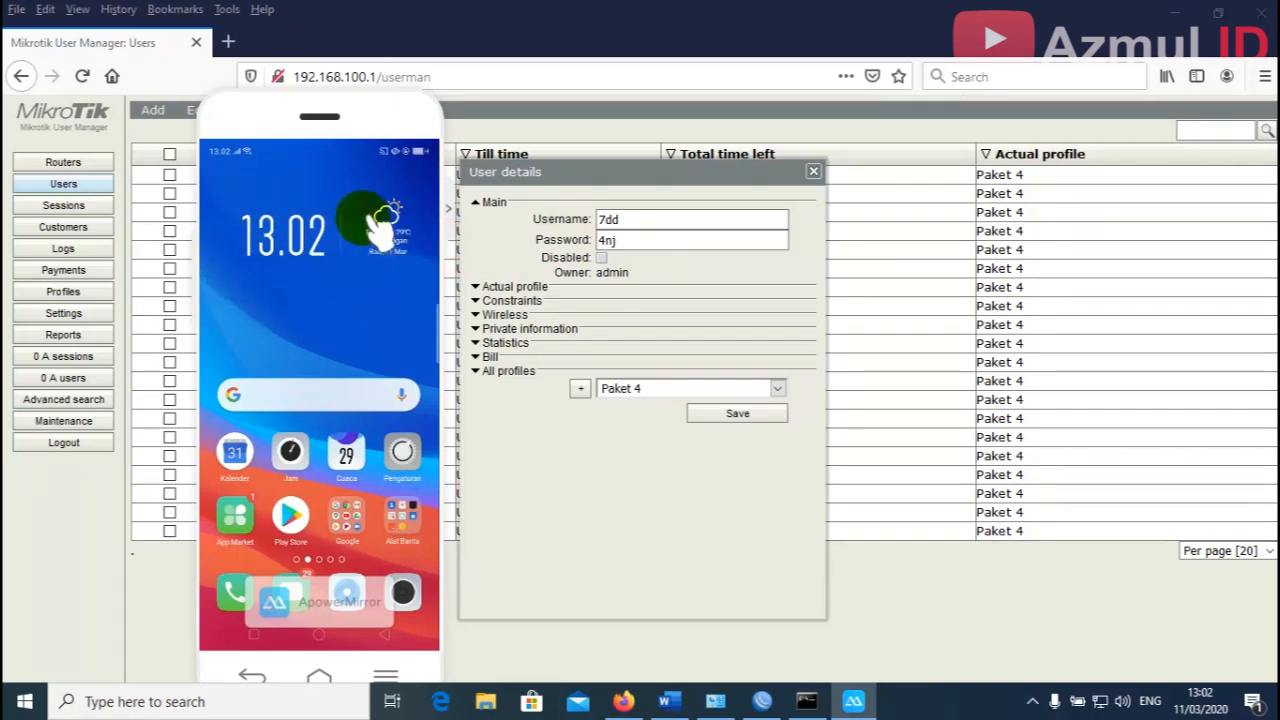
Check the task sheet's 07.00 - 16.00 allowed login time, then bring the mirrored phone back in front.
left_click(668, 702)
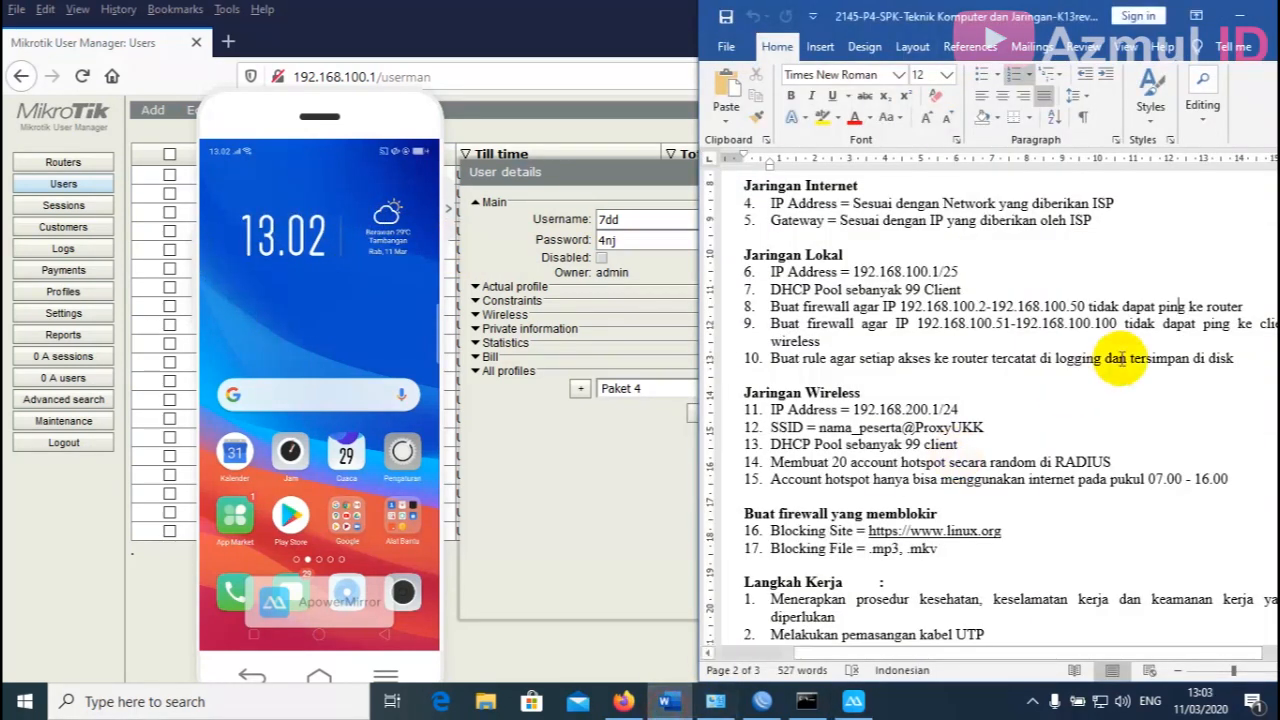
scroll(1213, 442, "down", 2)
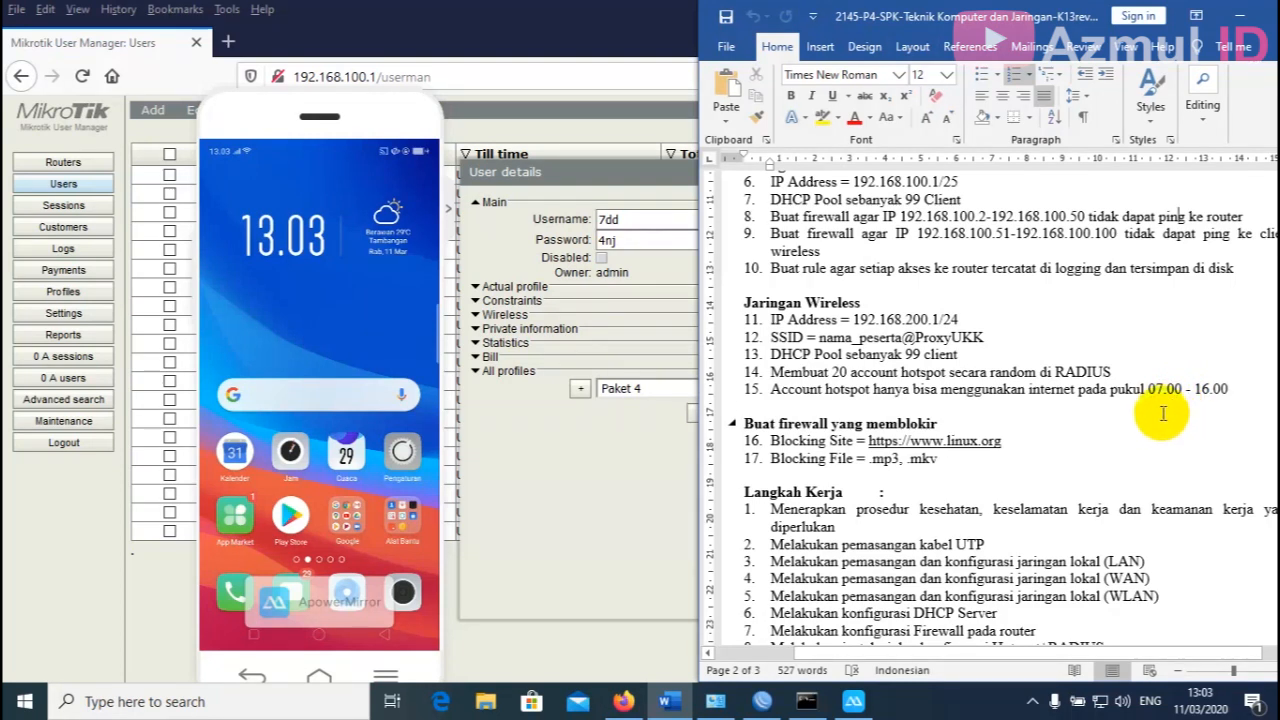
left_click_drag(1157, 400, 1206, 405)
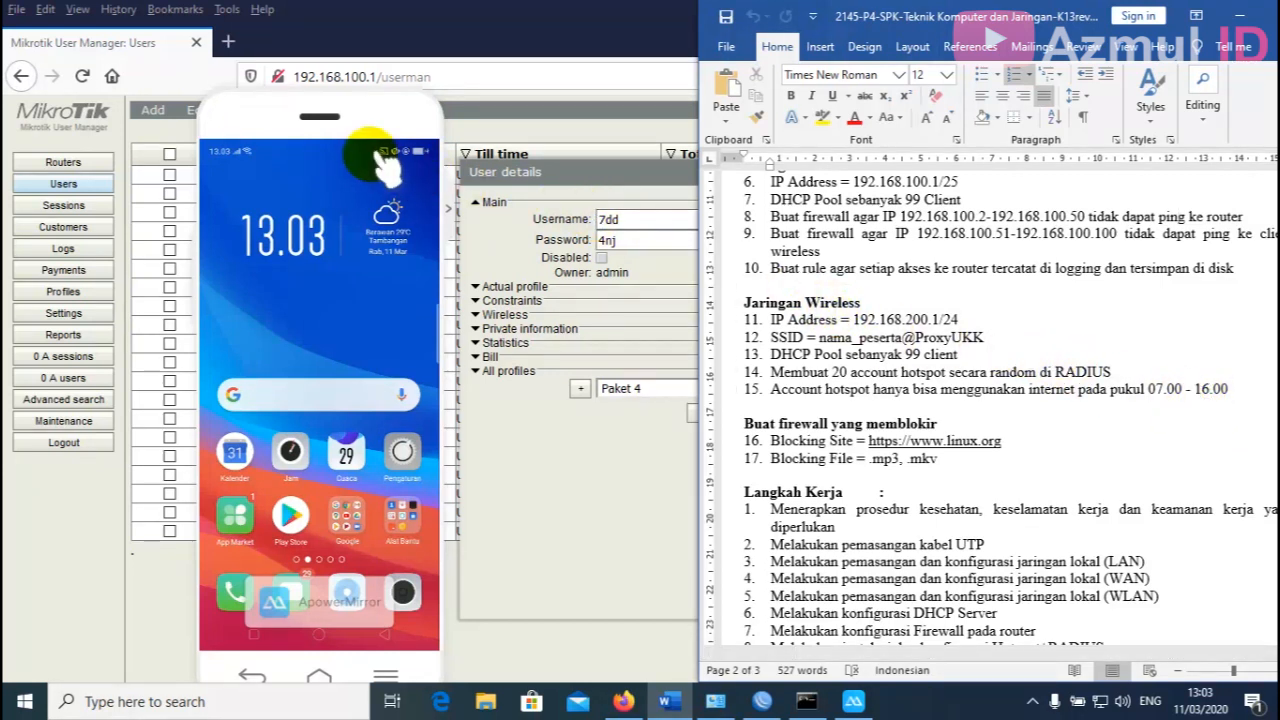
mouse_move(280, 122)
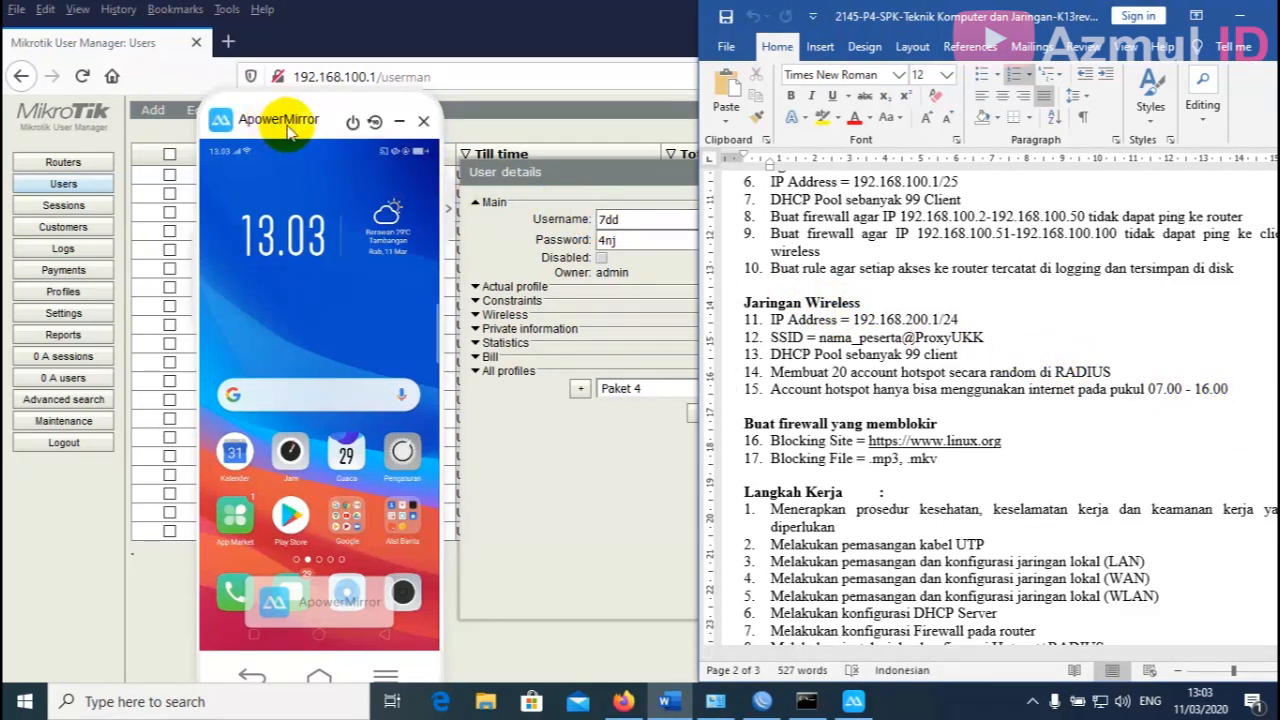
left_click(540, 34)
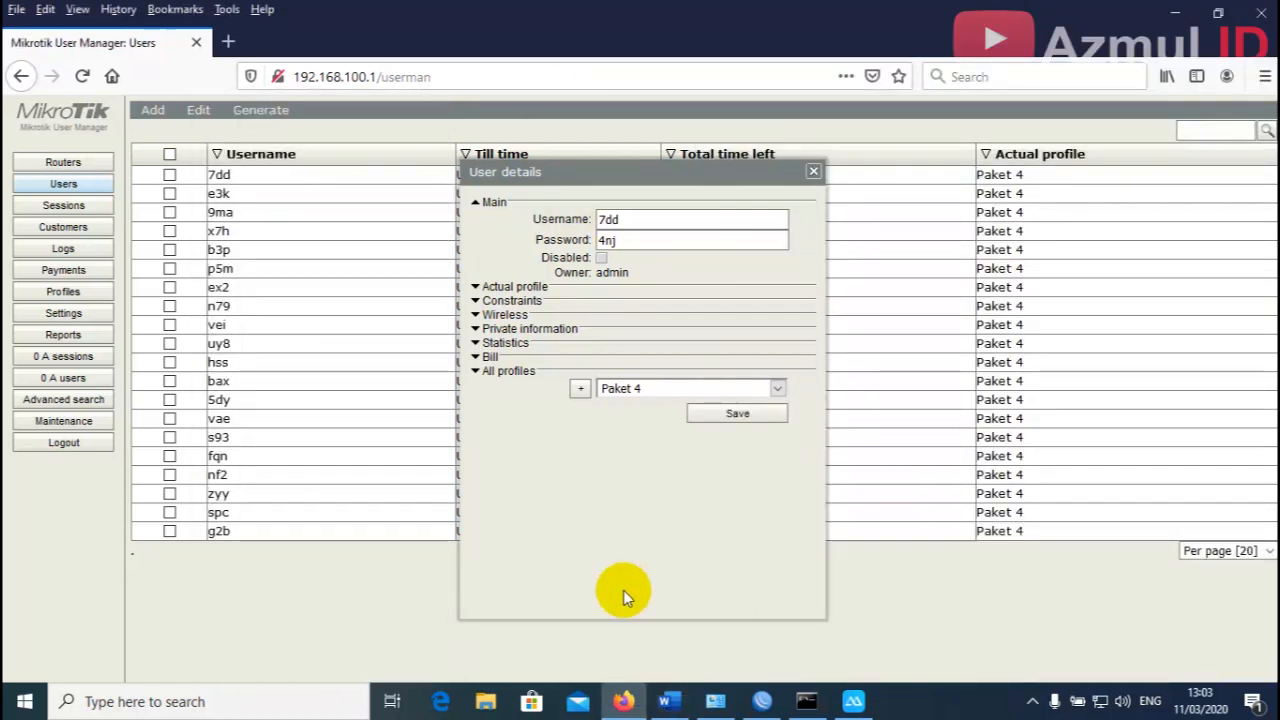
left_click(853, 701)
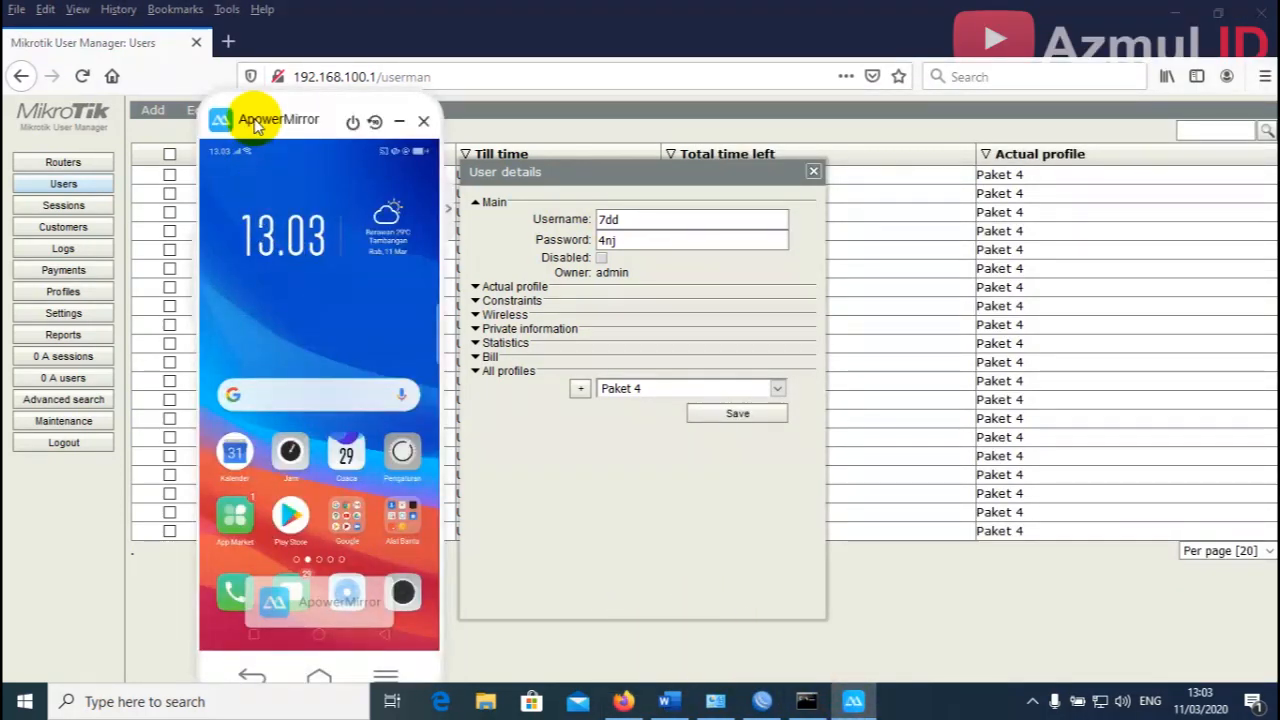
left_click_drag(254, 120, 261, 119)
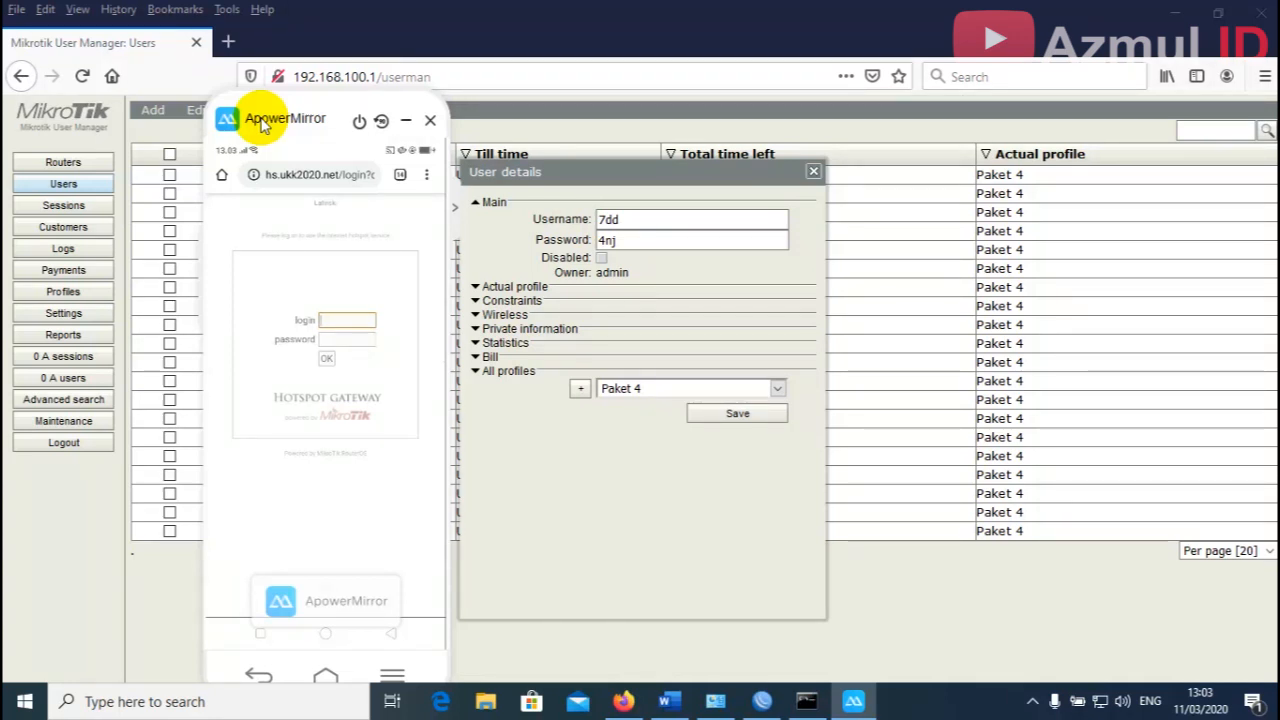
Copy the generated user's username and password, move the phone mirror left, and minimize Firefox.
left_click(627, 241)
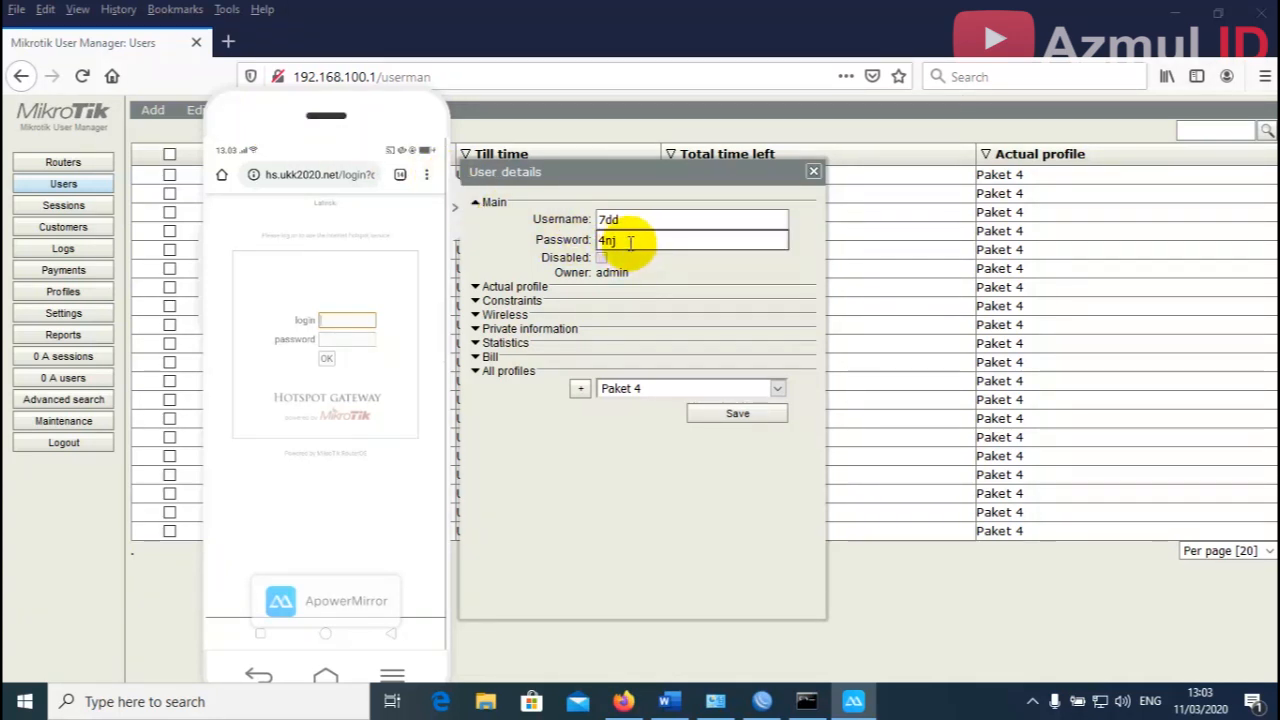
left_click(608, 227)
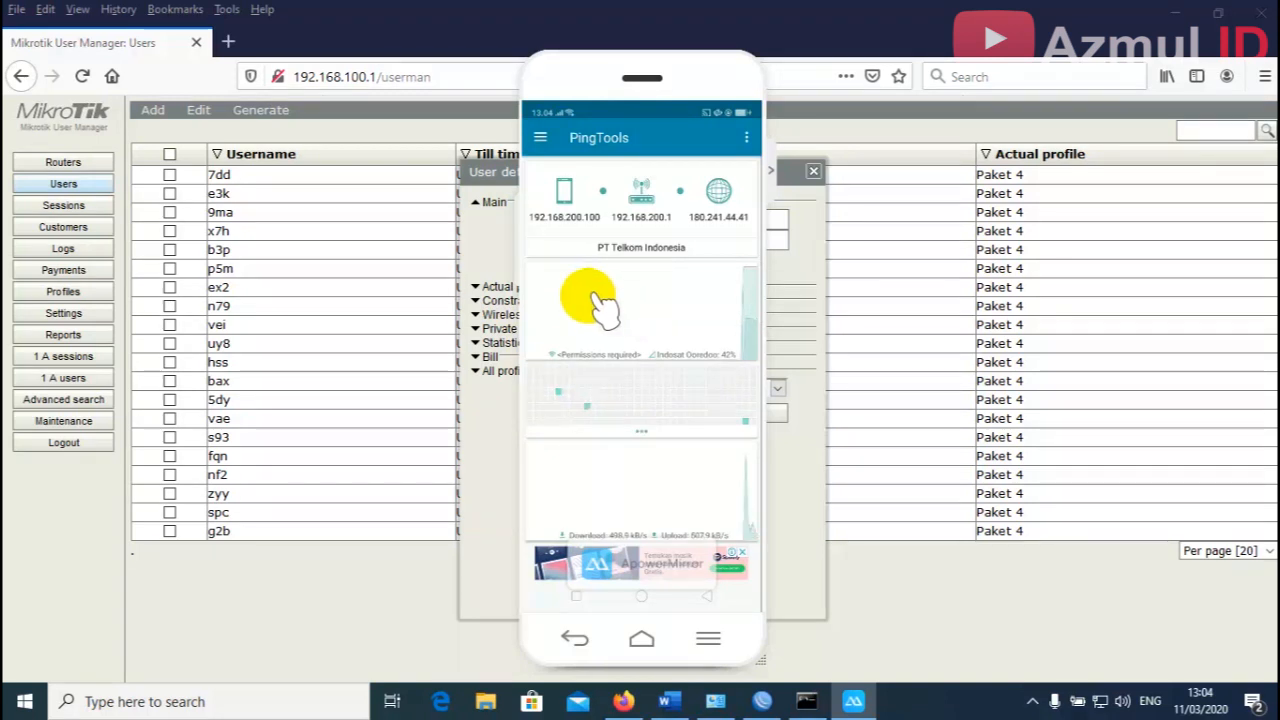
mouse_move(667, 104)
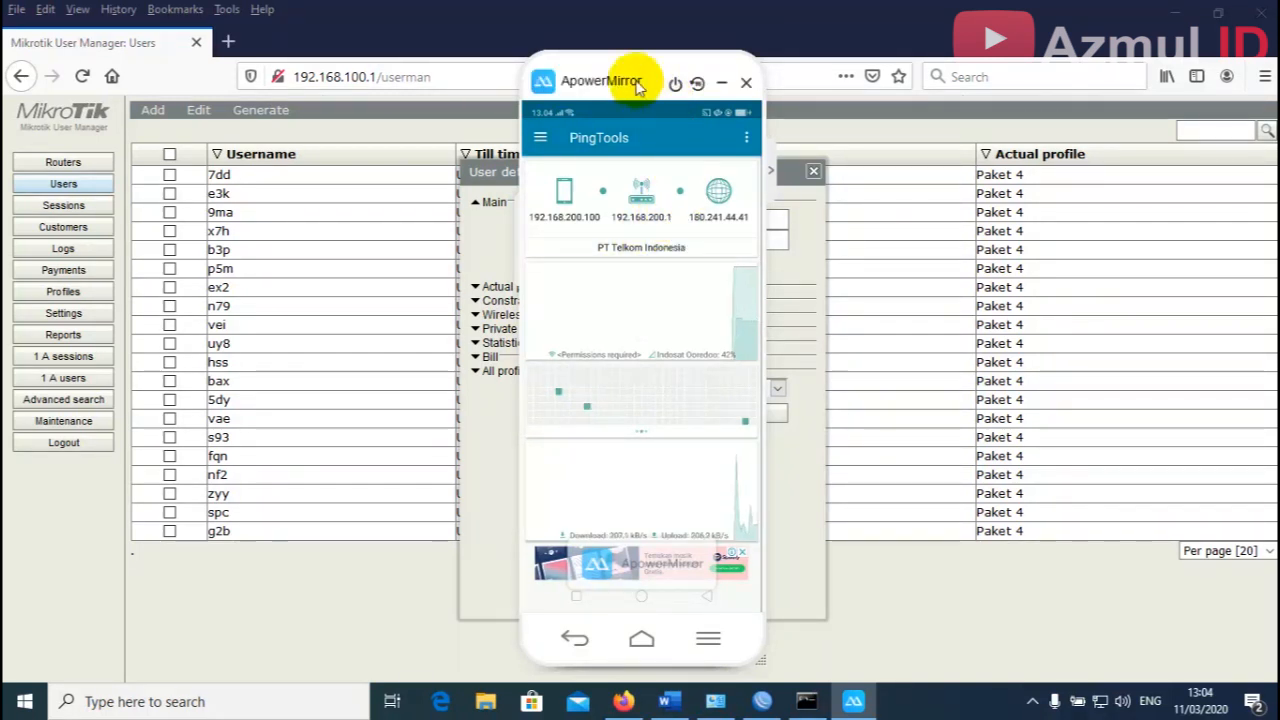
left_click_drag(637, 88, 313, 90)
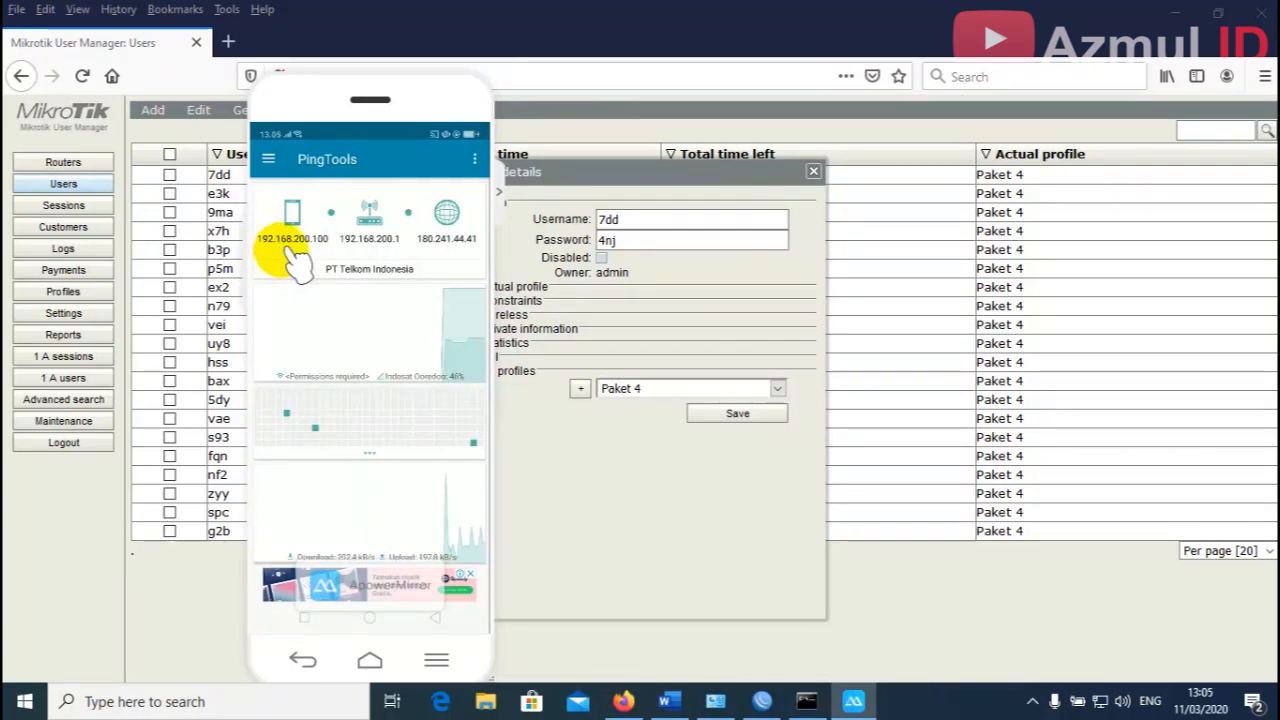
left_click(1173, 18)
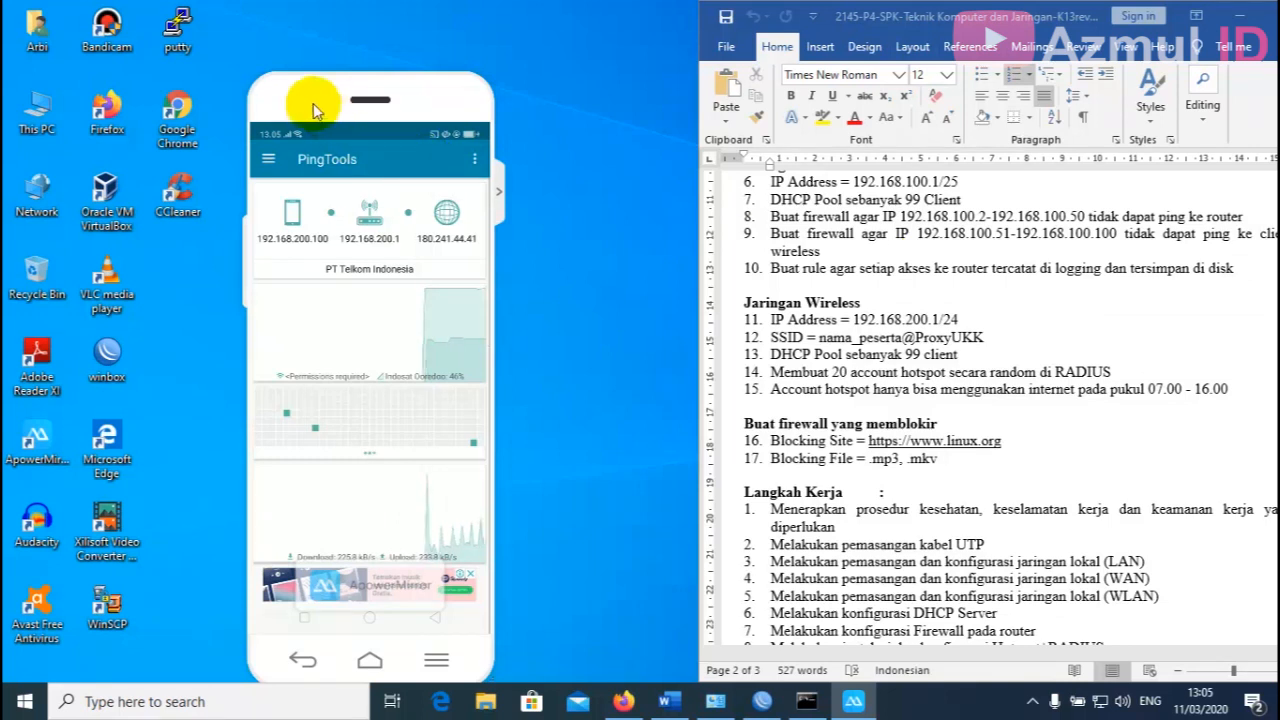
Arrange the phone mirror, Command Prompt and Word task list side by side on the desktop.
left_click_drag(313, 103, 307, 45)
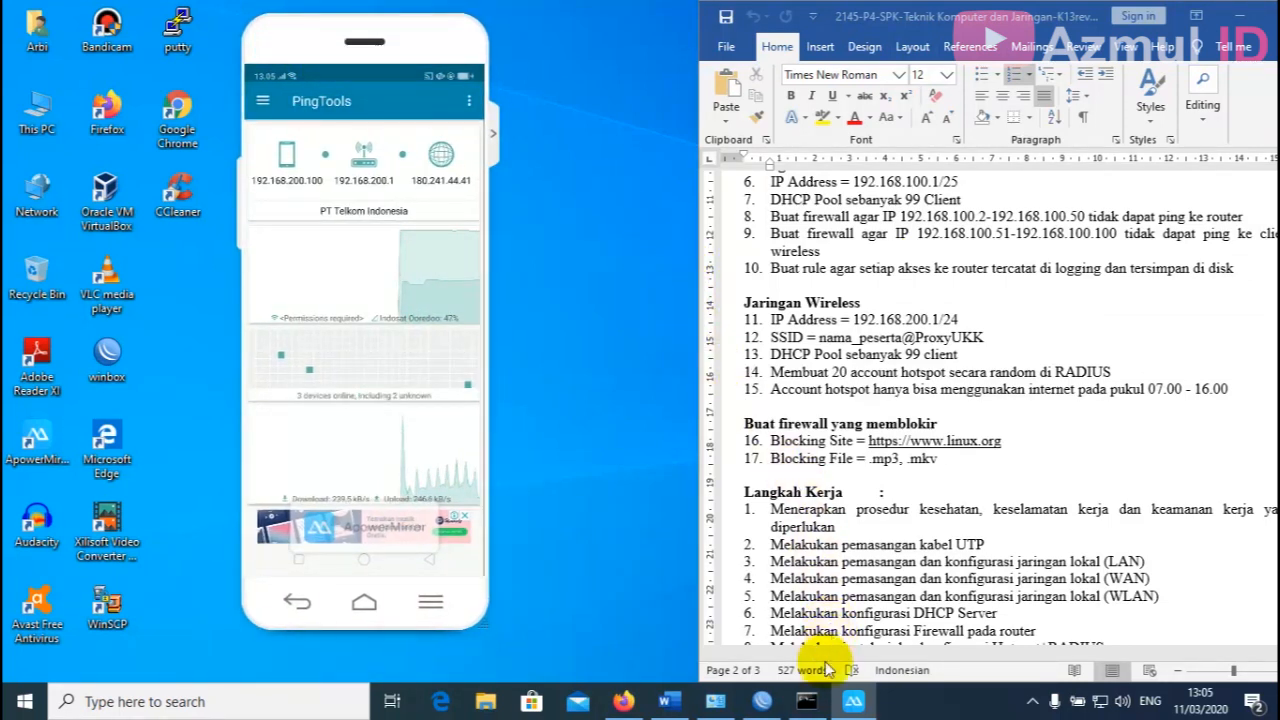
left_click(808, 703)
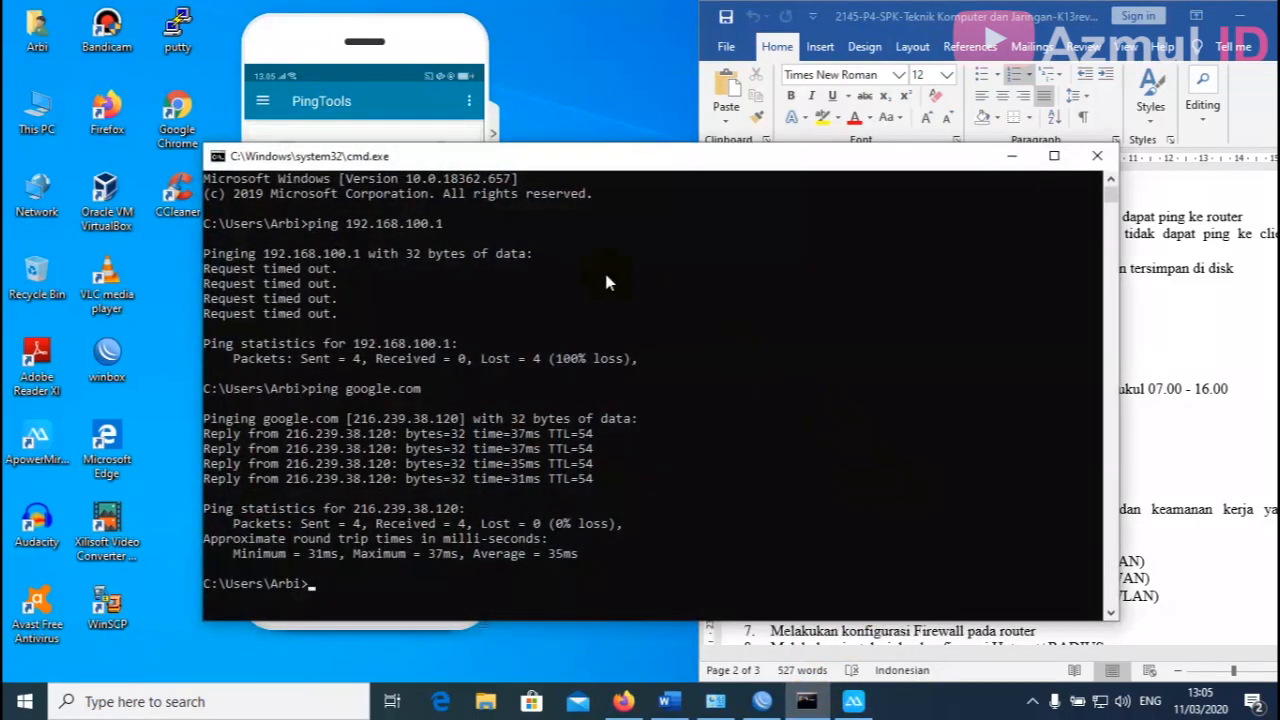
left_click_drag(562, 168, 872, 140)
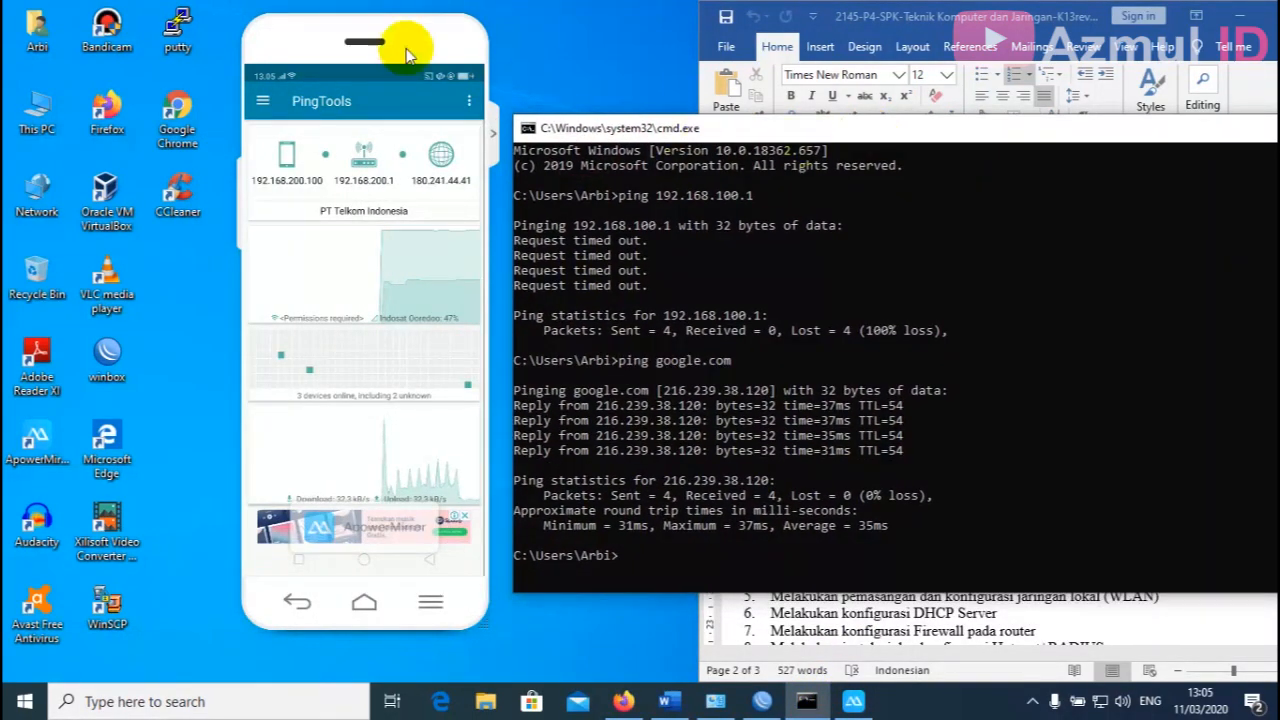
mouse_move(313, 48)
left_click_drag(313, 48, 263, 50)
left_click_drag(765, 132, 743, 200)
left_click(926, 18)
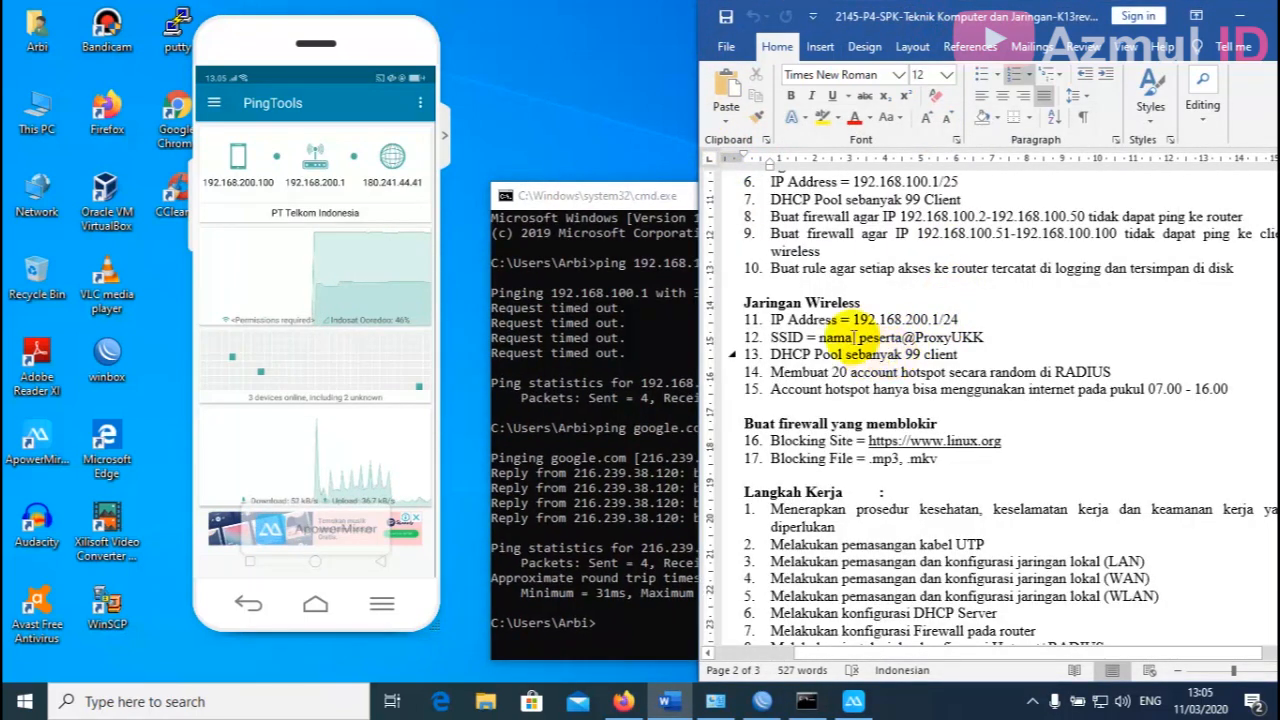
scroll(812, 275, "up", 1)
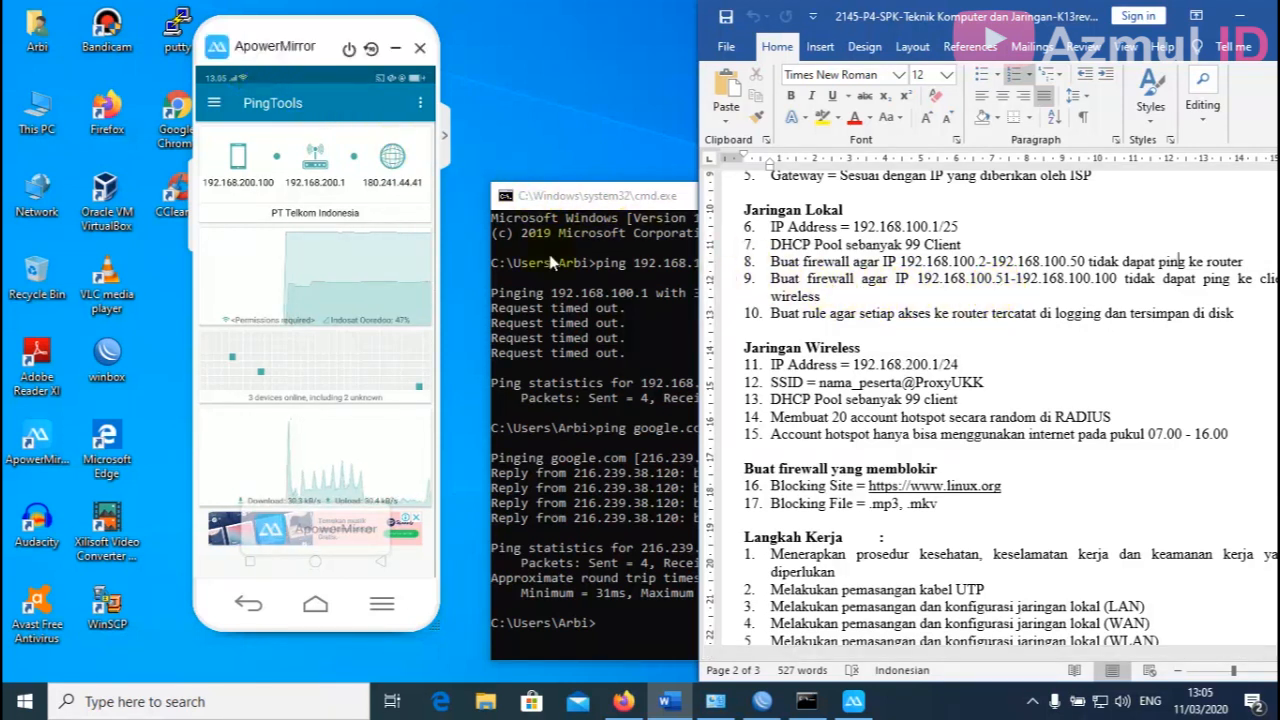
left_click(655, 208)
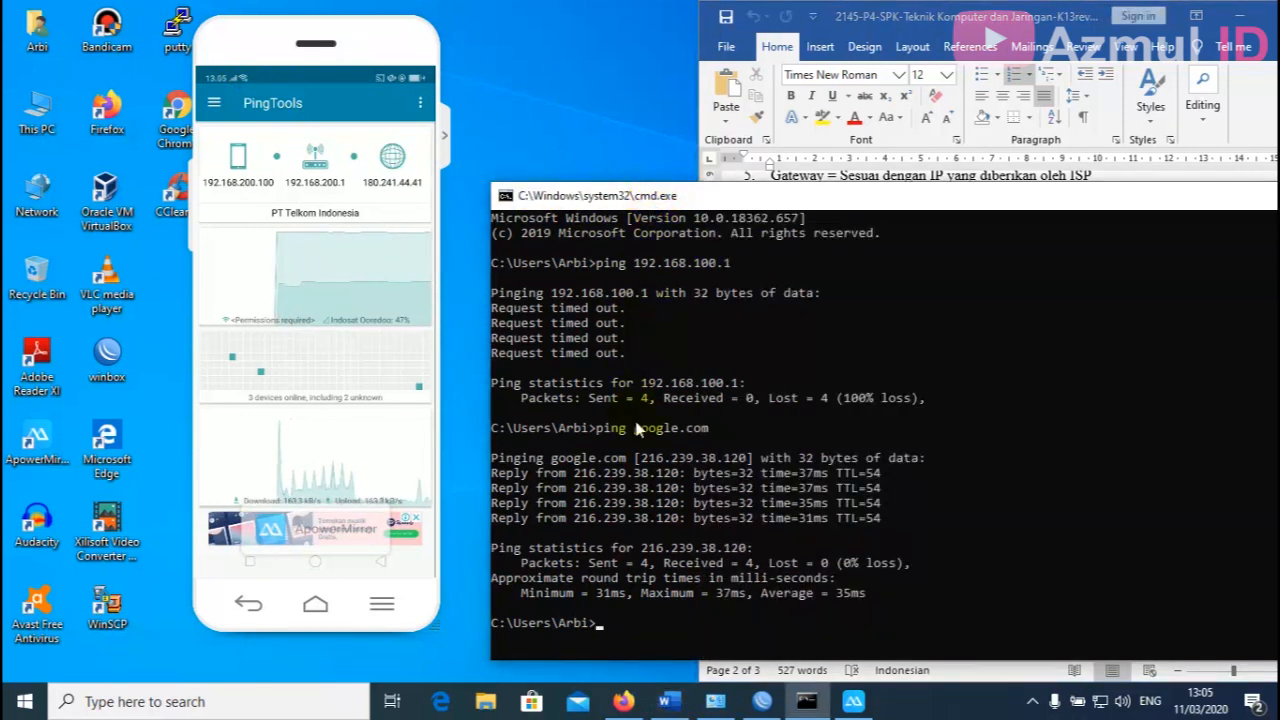
left_click_drag(775, 196, 812, 102)
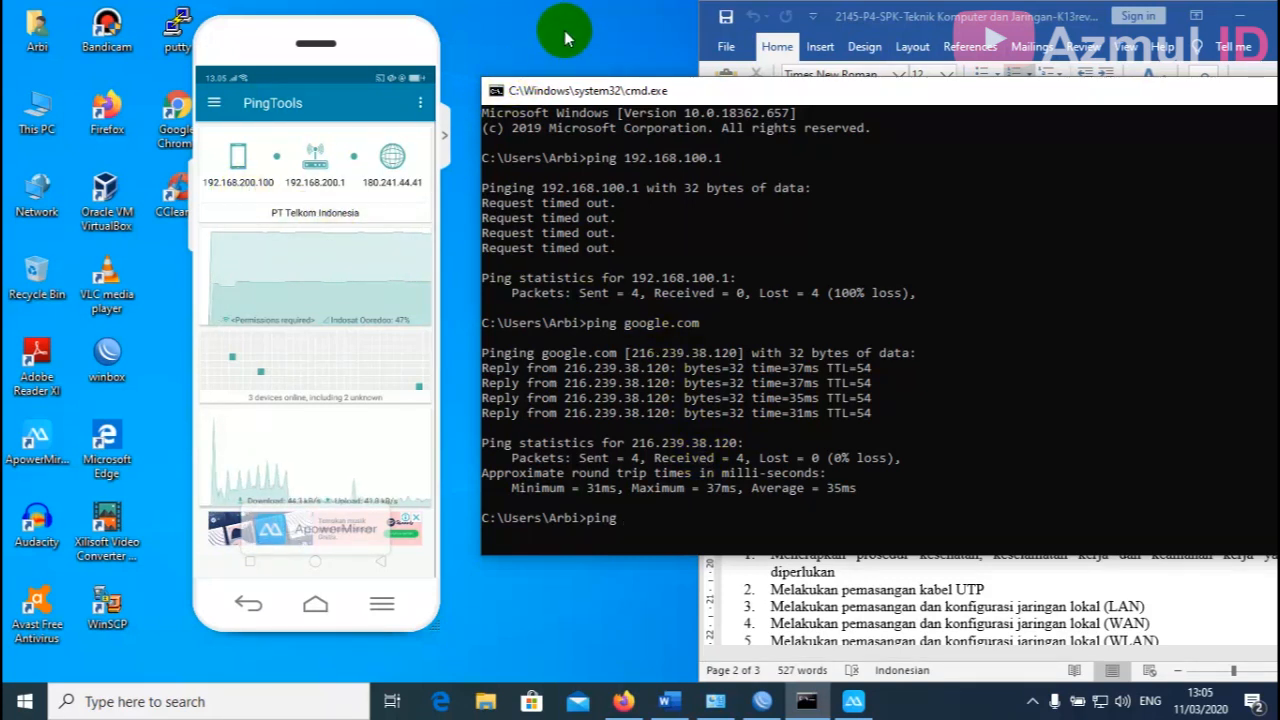
Ping the wireless client at 192.168.200.100 from Command Prompt, then return to WinBox.
type("192.16")
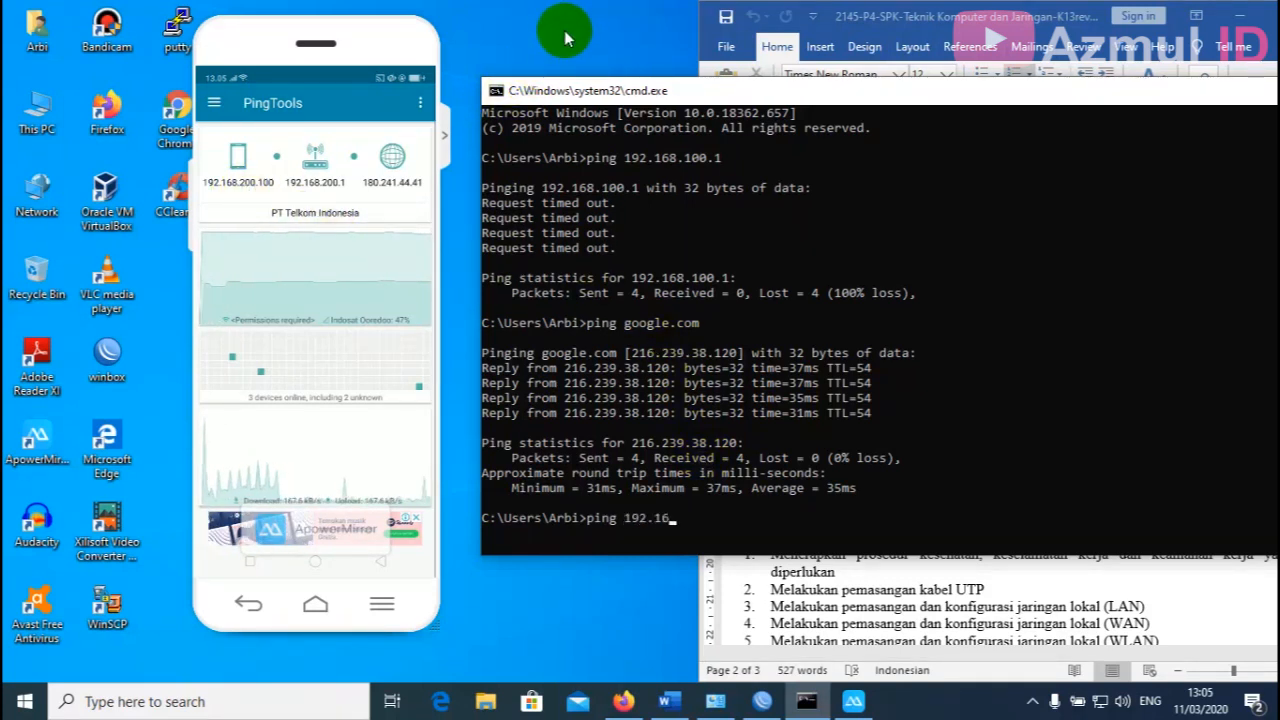
type("8.20")
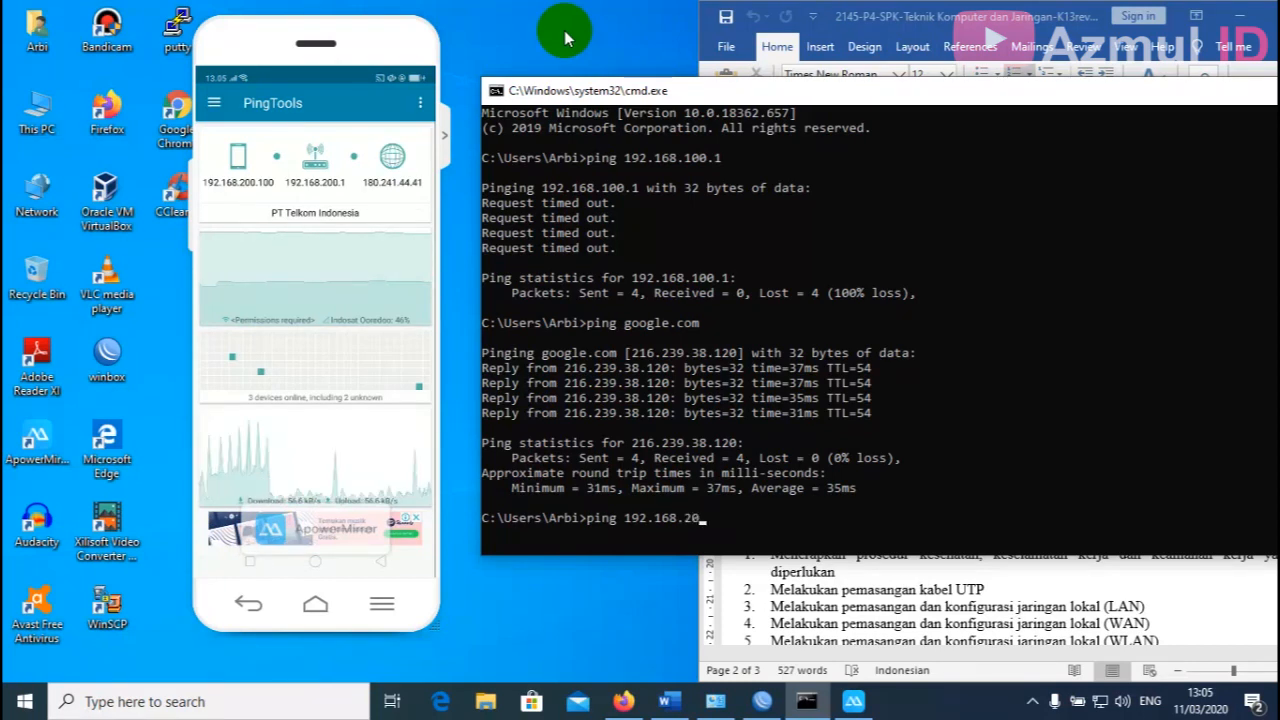
type("0.1")
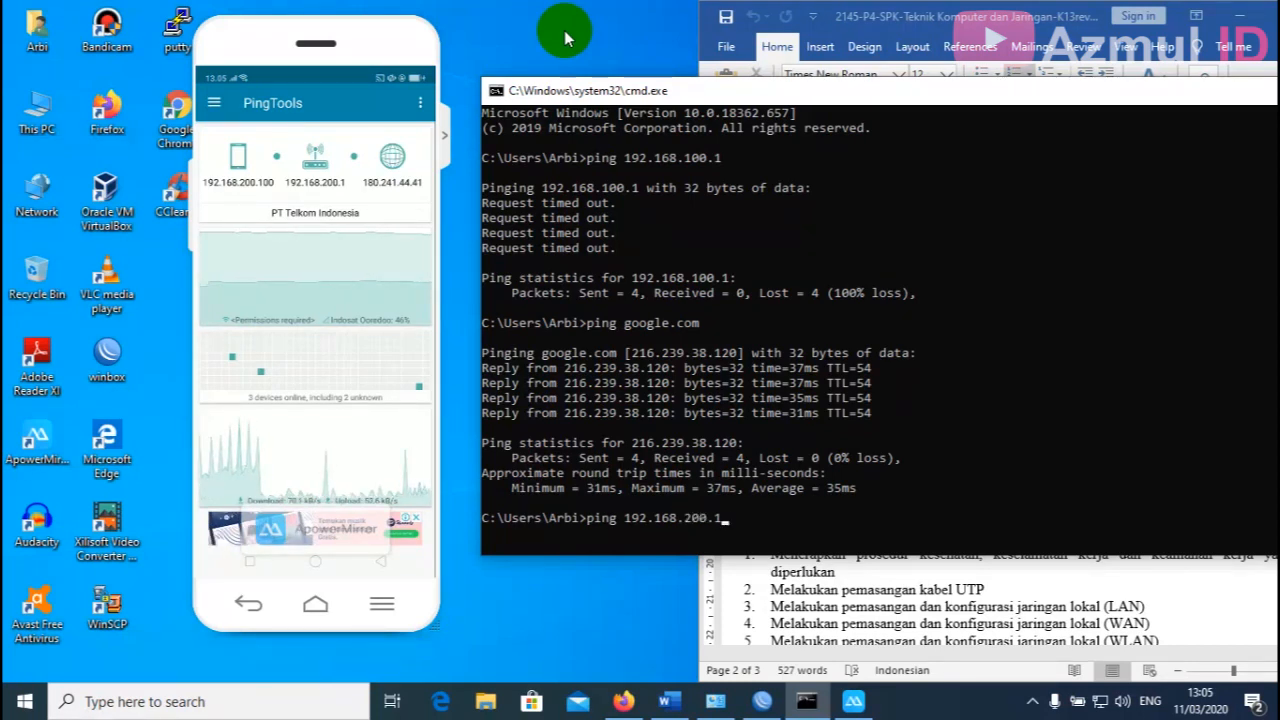
type("00")
key("Return")
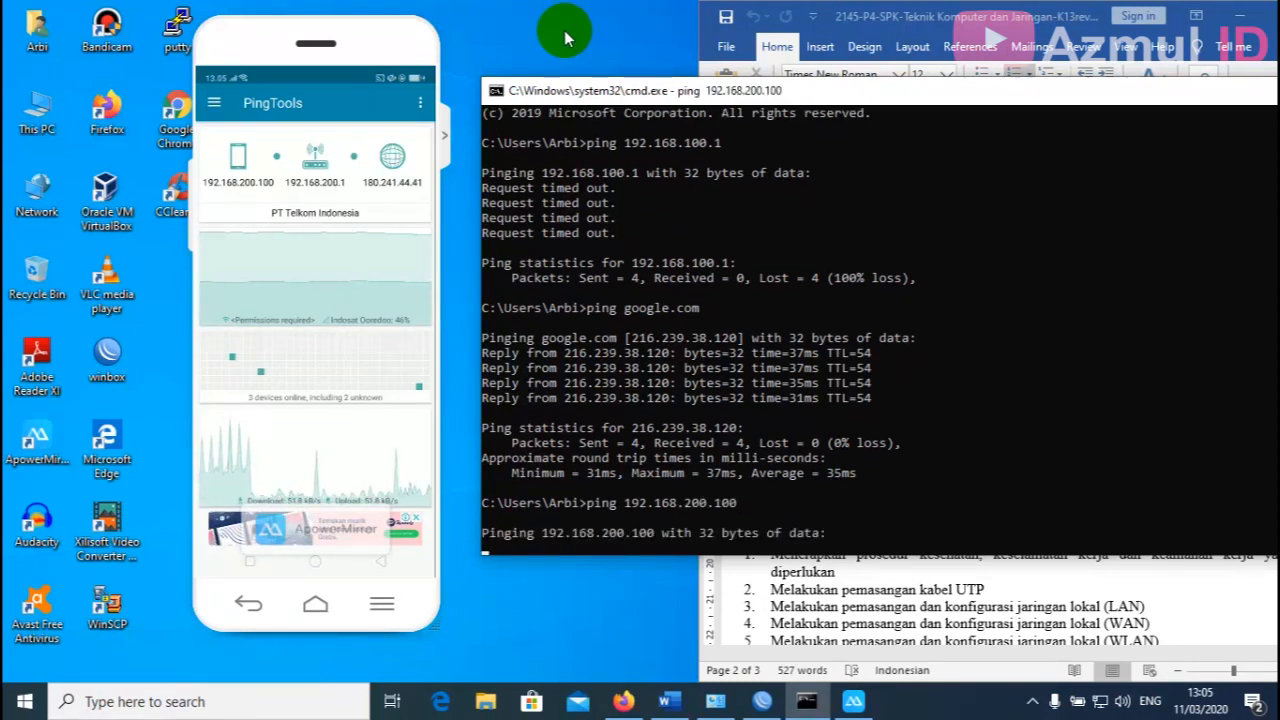
left_click(745, 696)
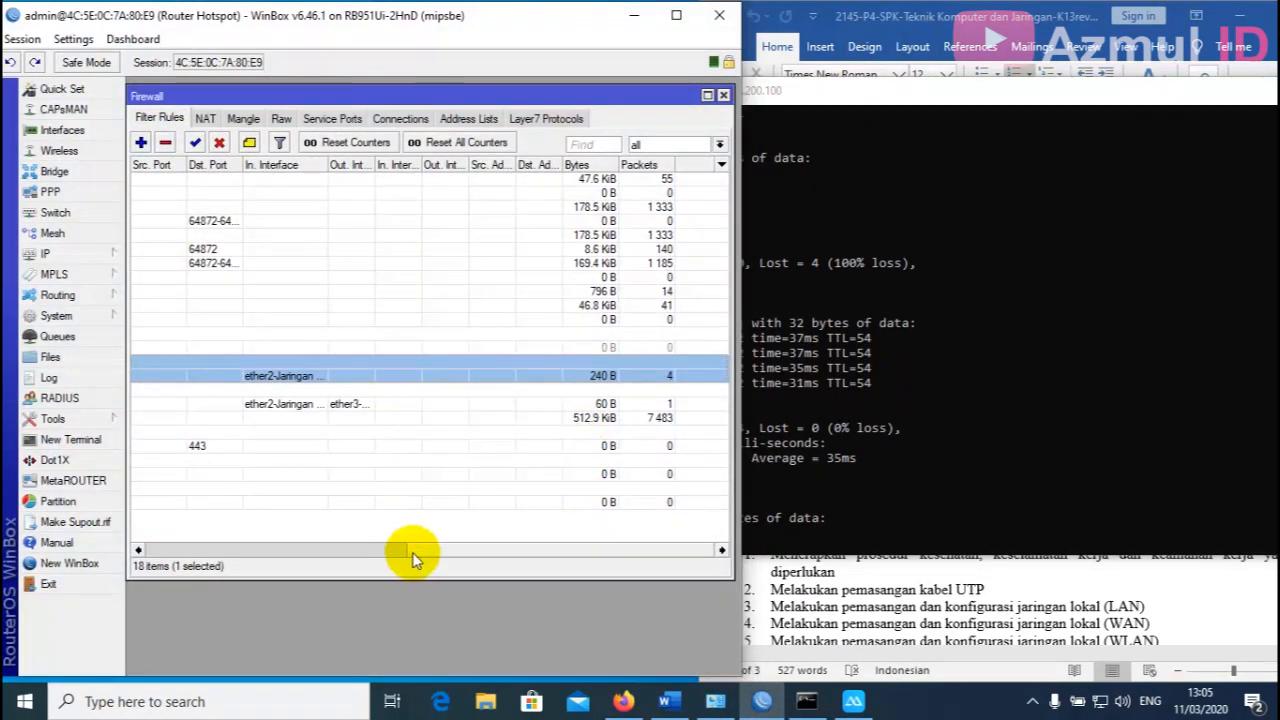
Select the Blokir Ping ke Client Wireless rule and check it counted 4 packets (240 B).
left_click_drag(415, 558, 170, 515)
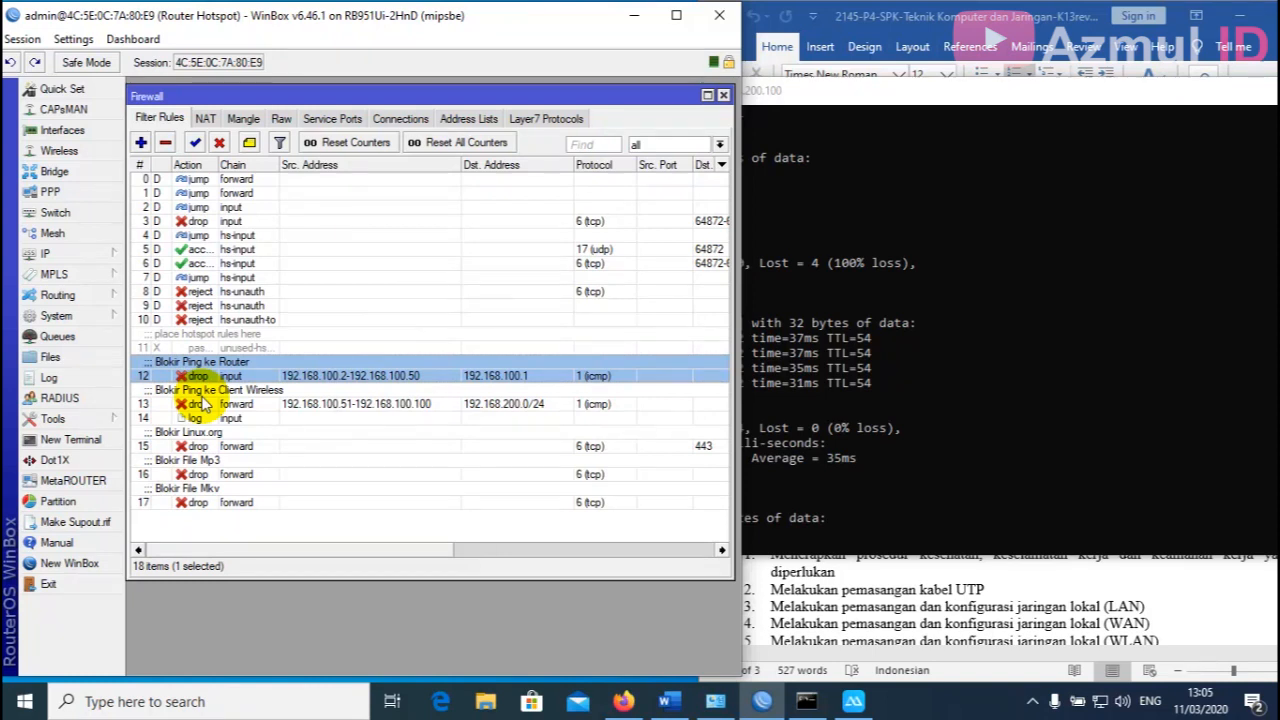
left_click(200, 403)
left_click_drag(357, 555, 691, 566)
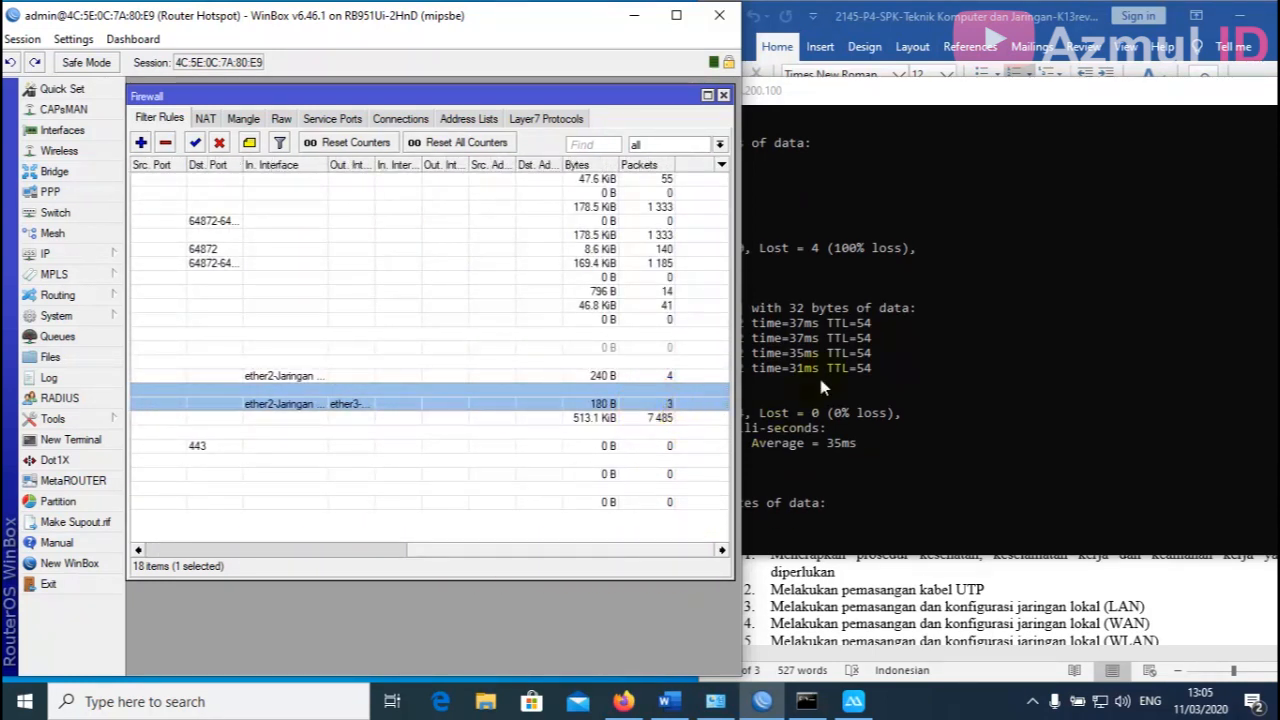
left_click(858, 104)
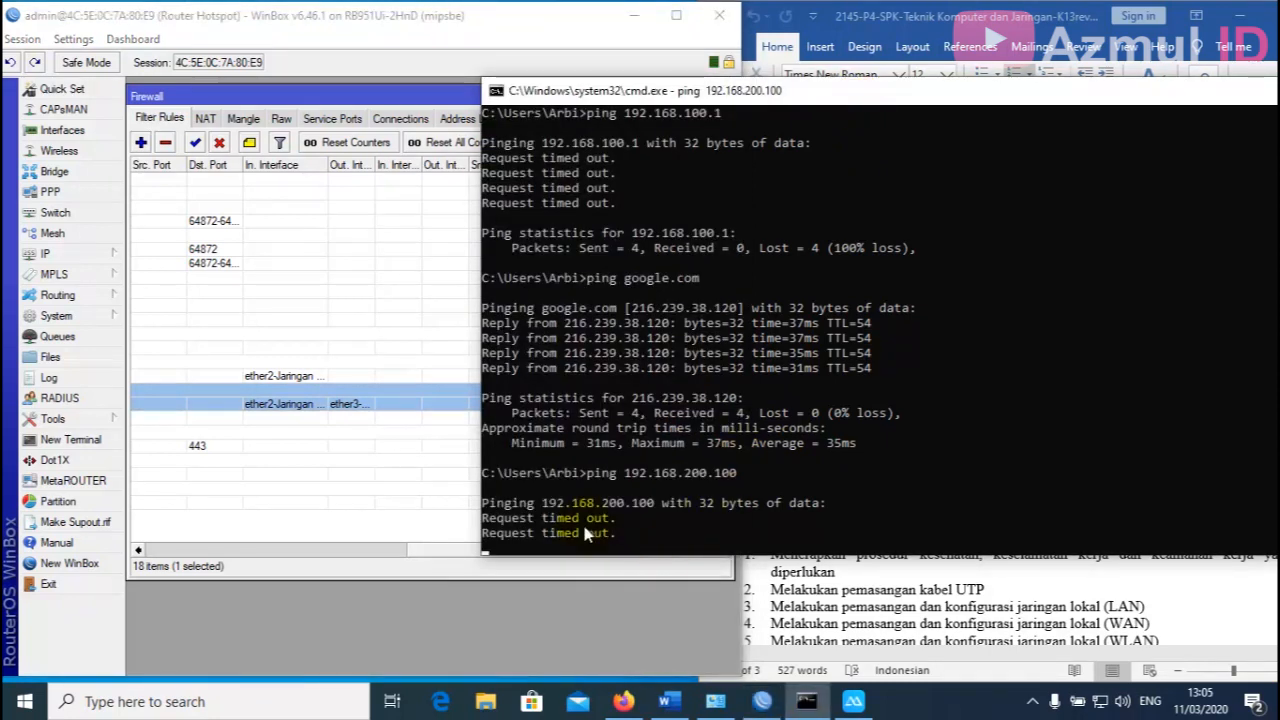
left_click_drag(643, 91, 903, 55)
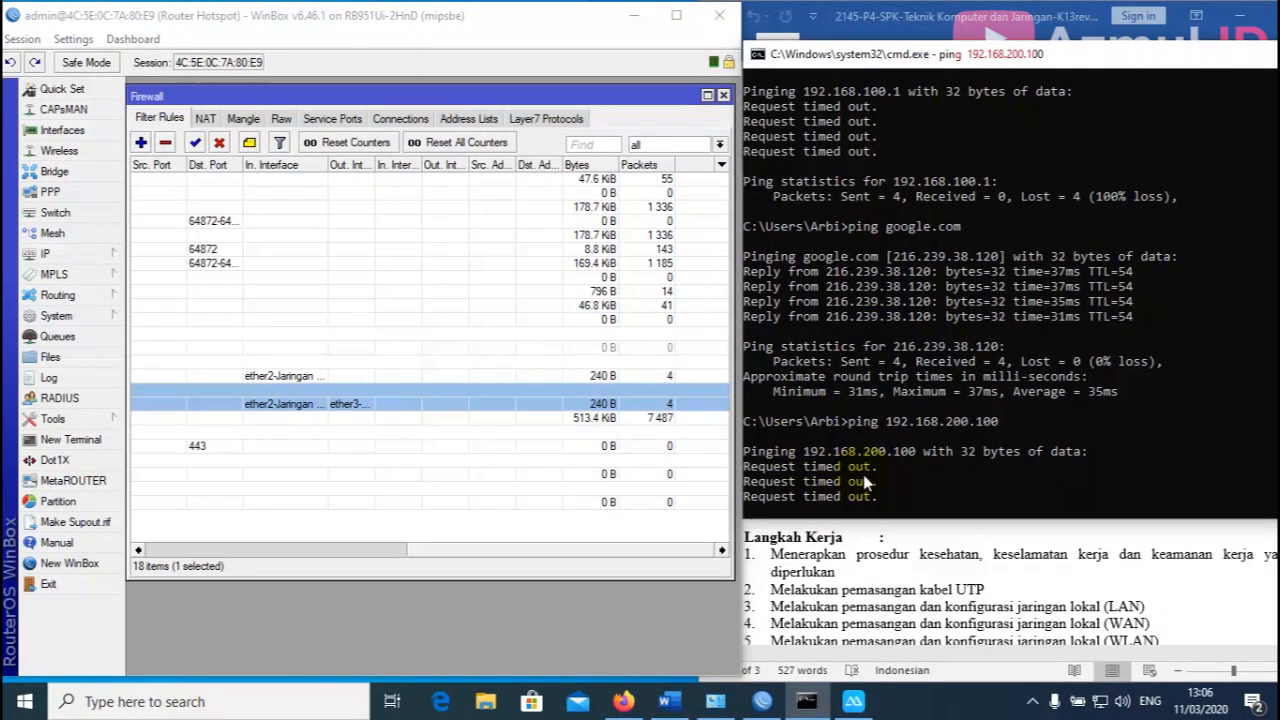
left_click(900, 521)
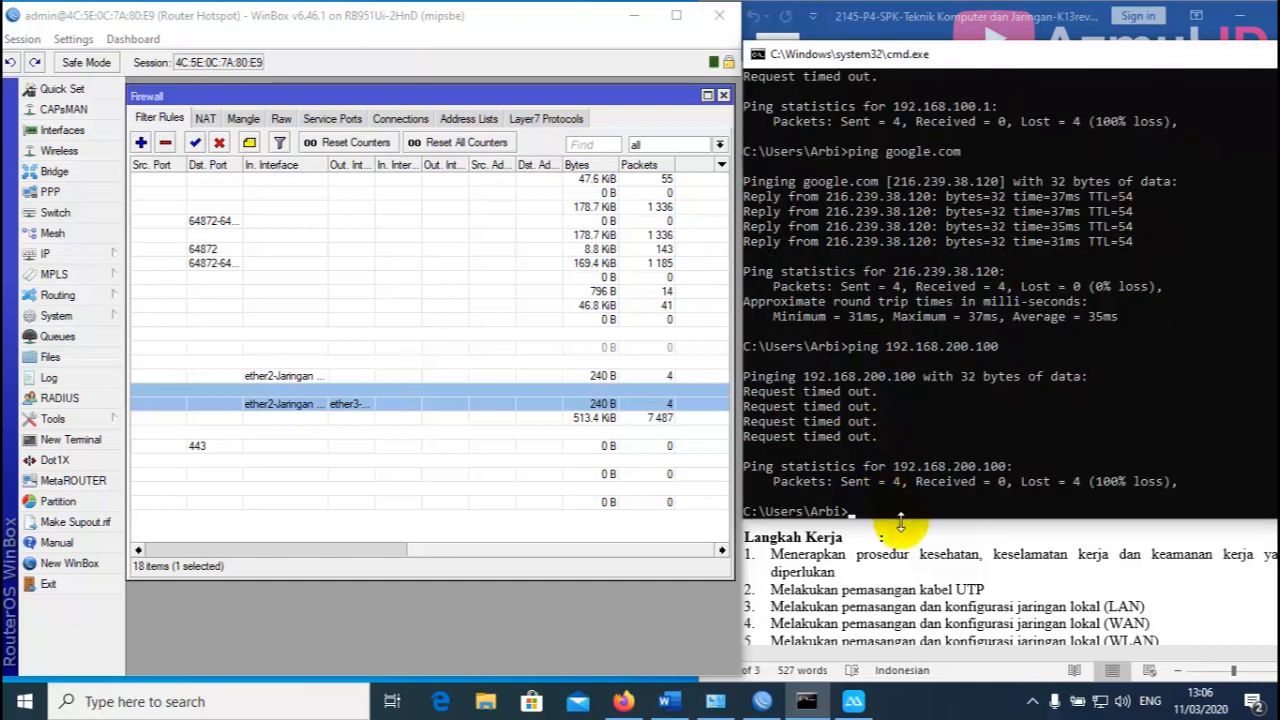
left_click(903, 545)
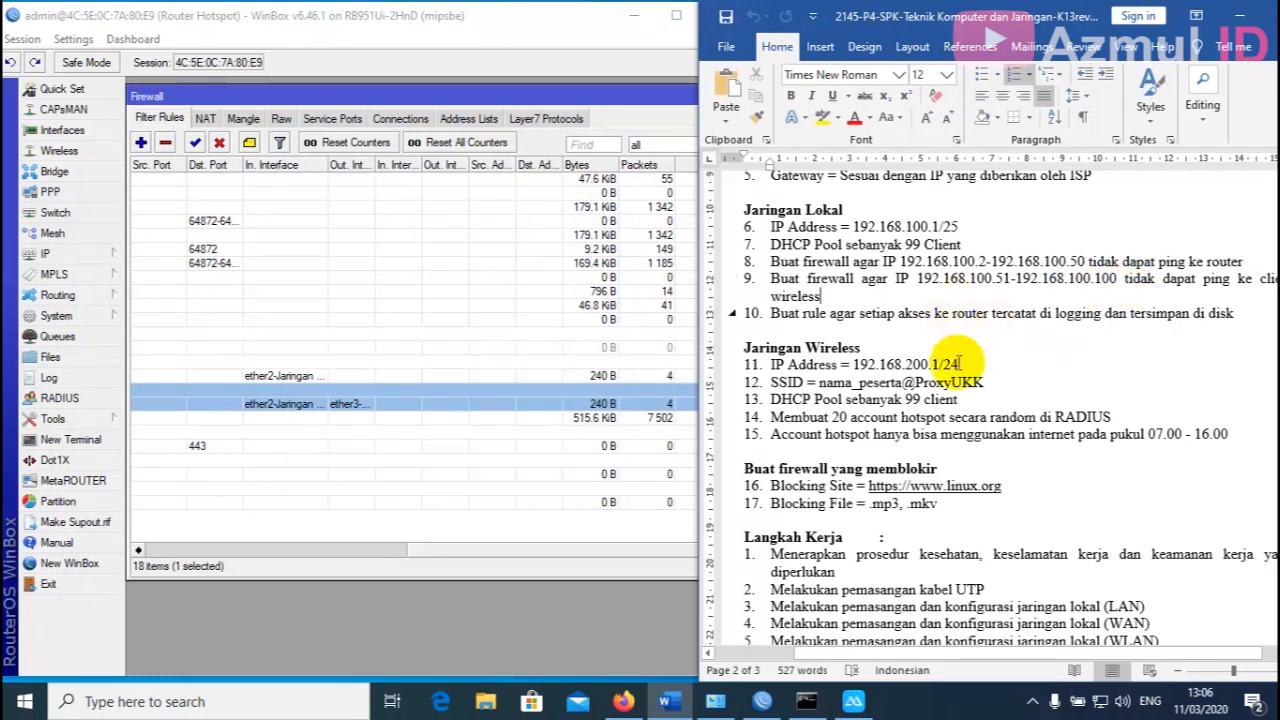
left_click_drag(567, 557, 299, 540)
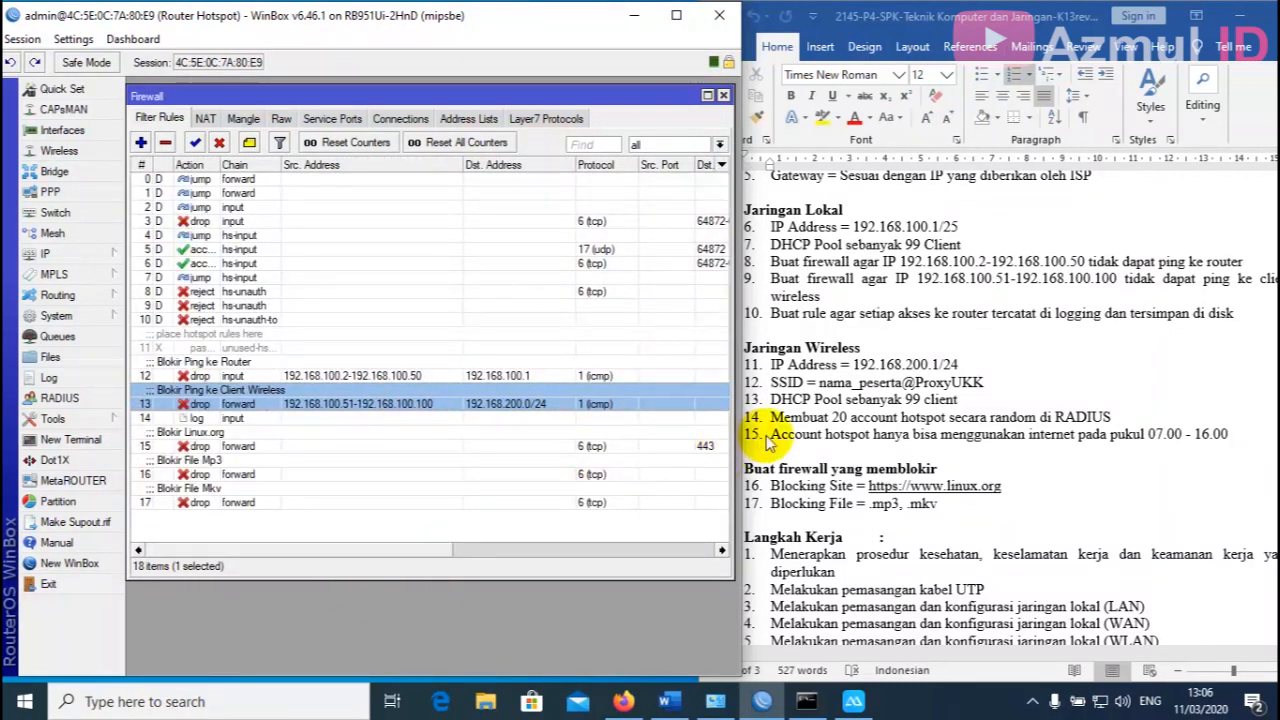
scroll(865, 398, "down", 3)
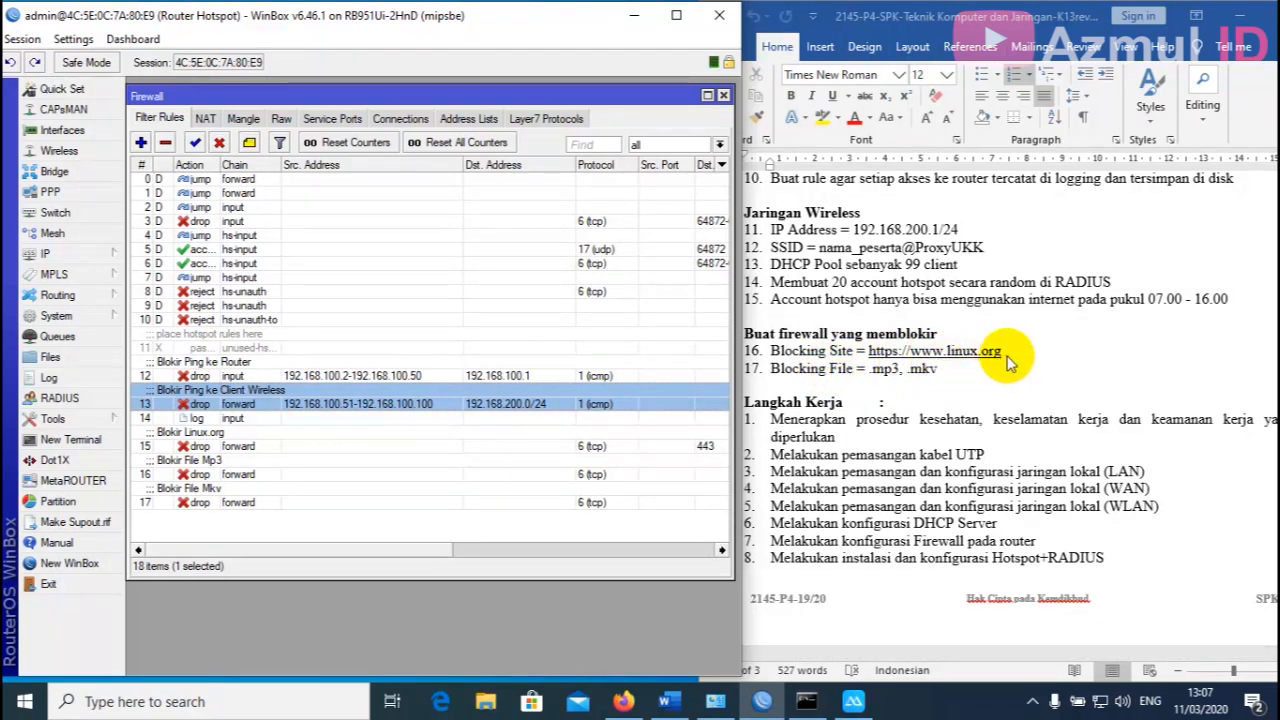
Enter linux.org in a new Firefox tab and select the Blokir Linux.org rule to watch.
left_click(623, 701)
left_click(228, 41)
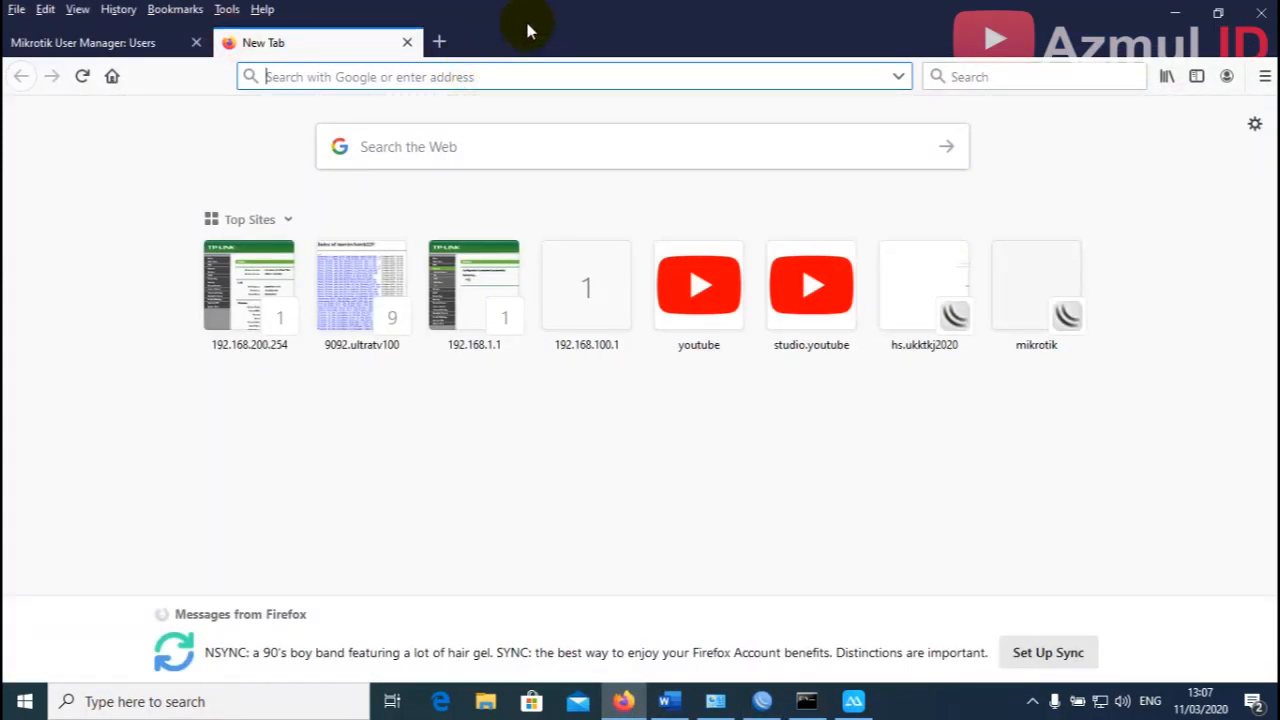
type("linux")
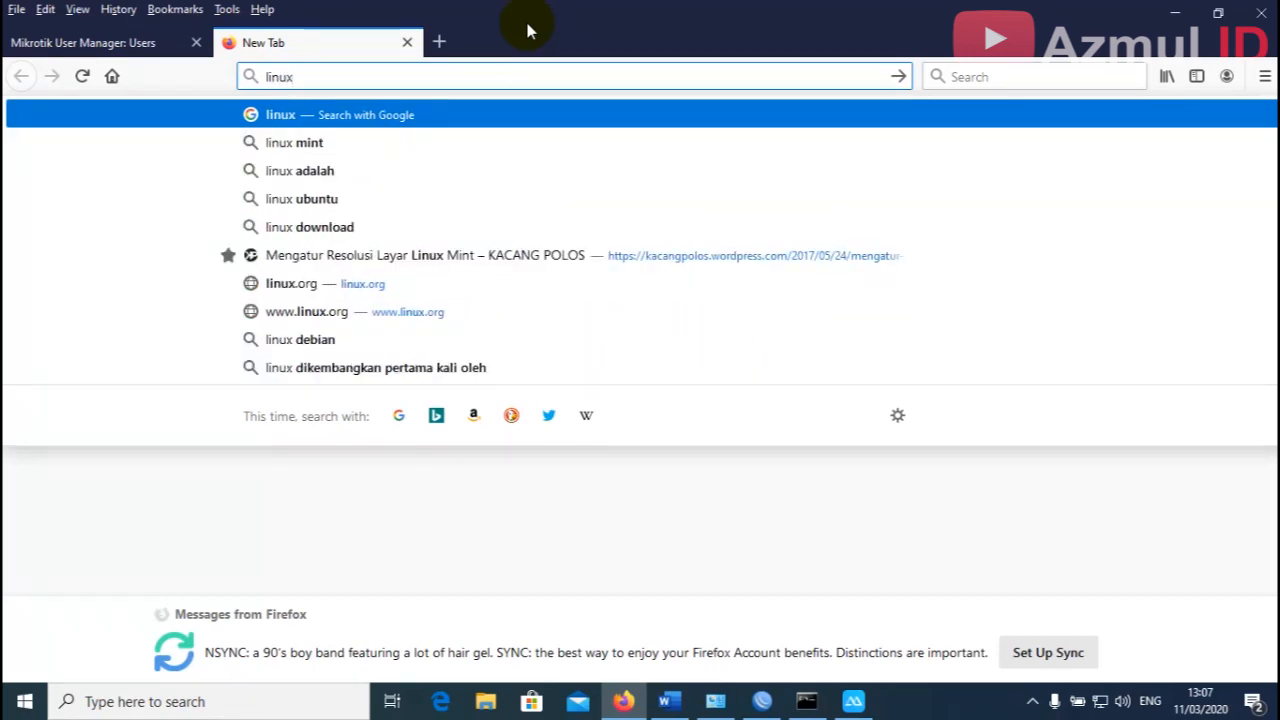
type(".org")
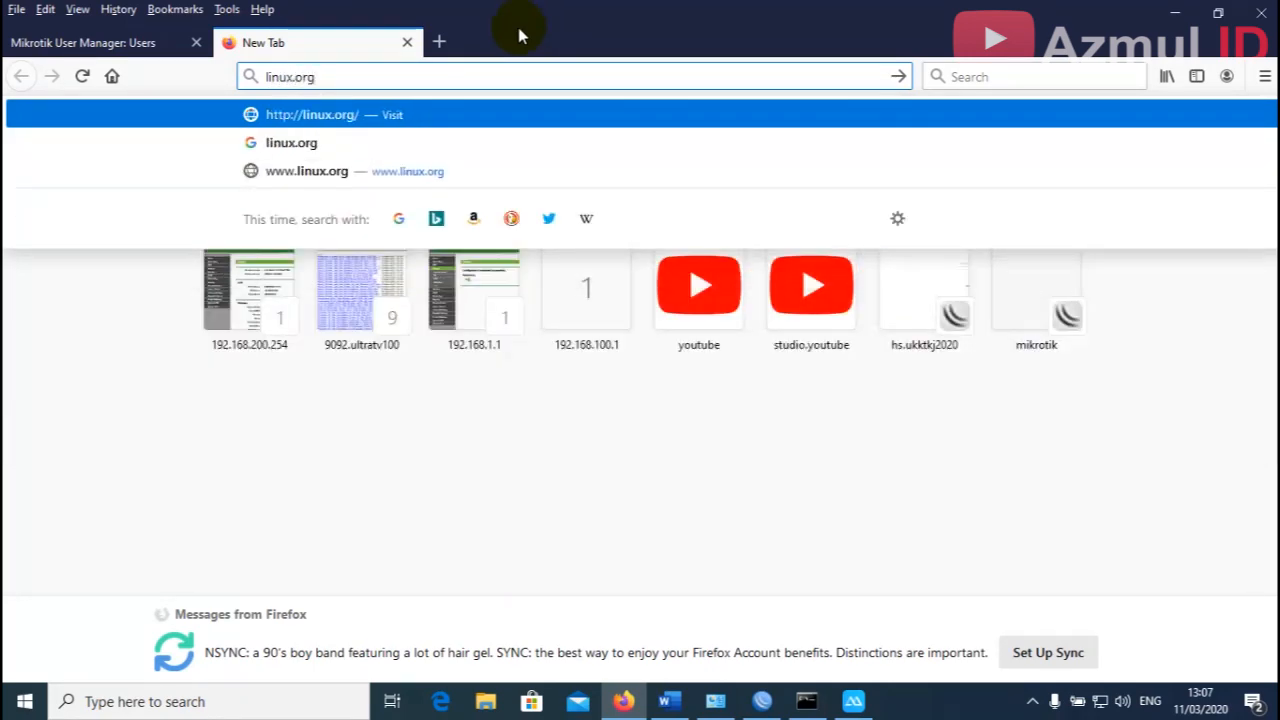
left_click(760, 702)
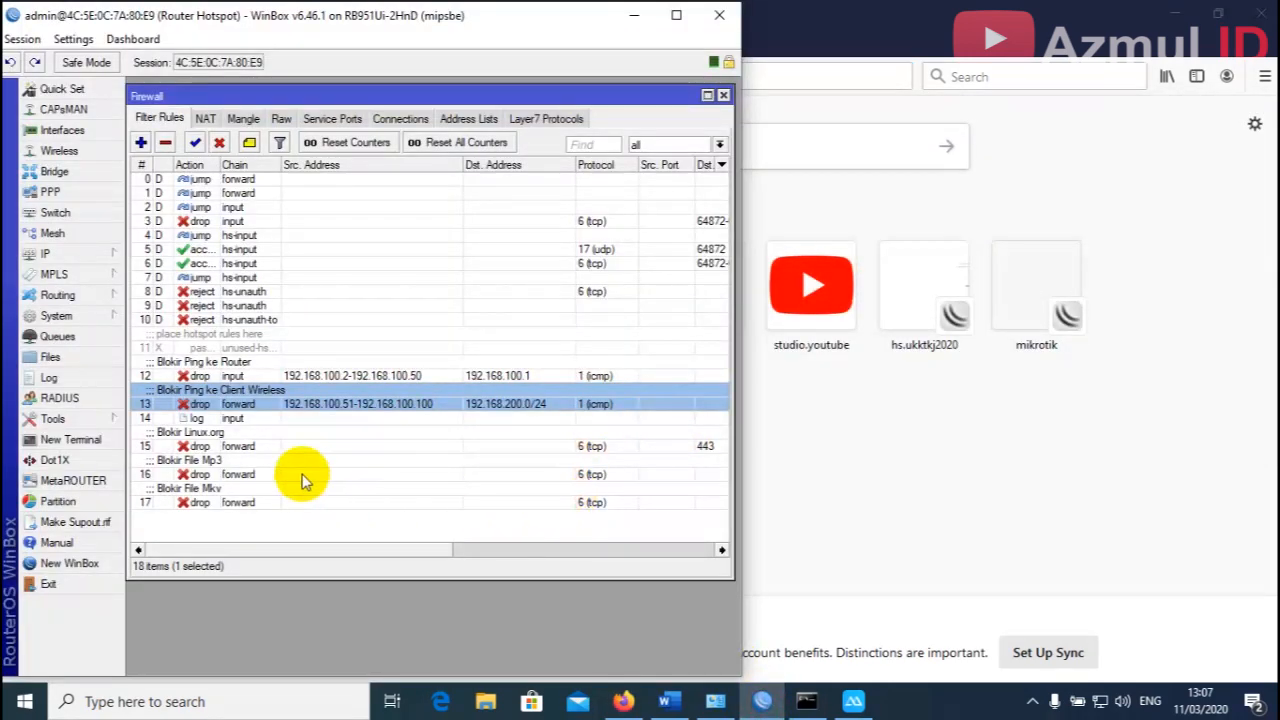
left_click(233, 446)
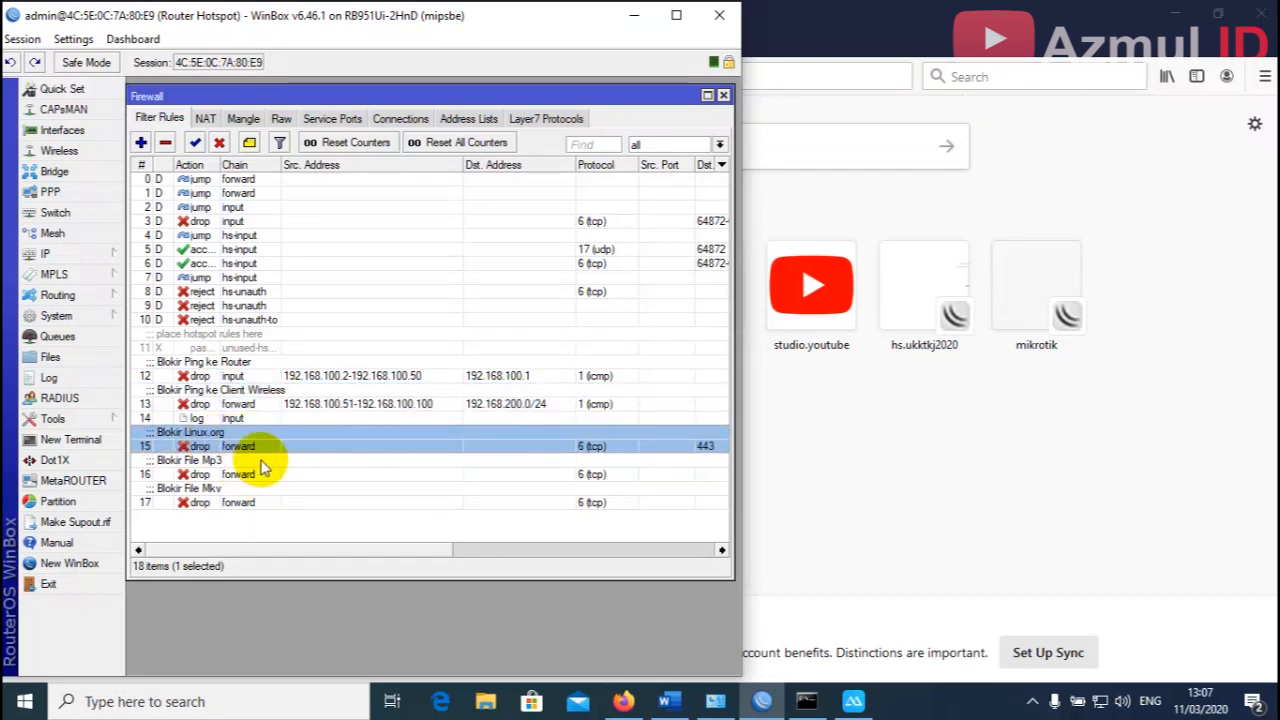
left_click_drag(314, 553, 586, 551)
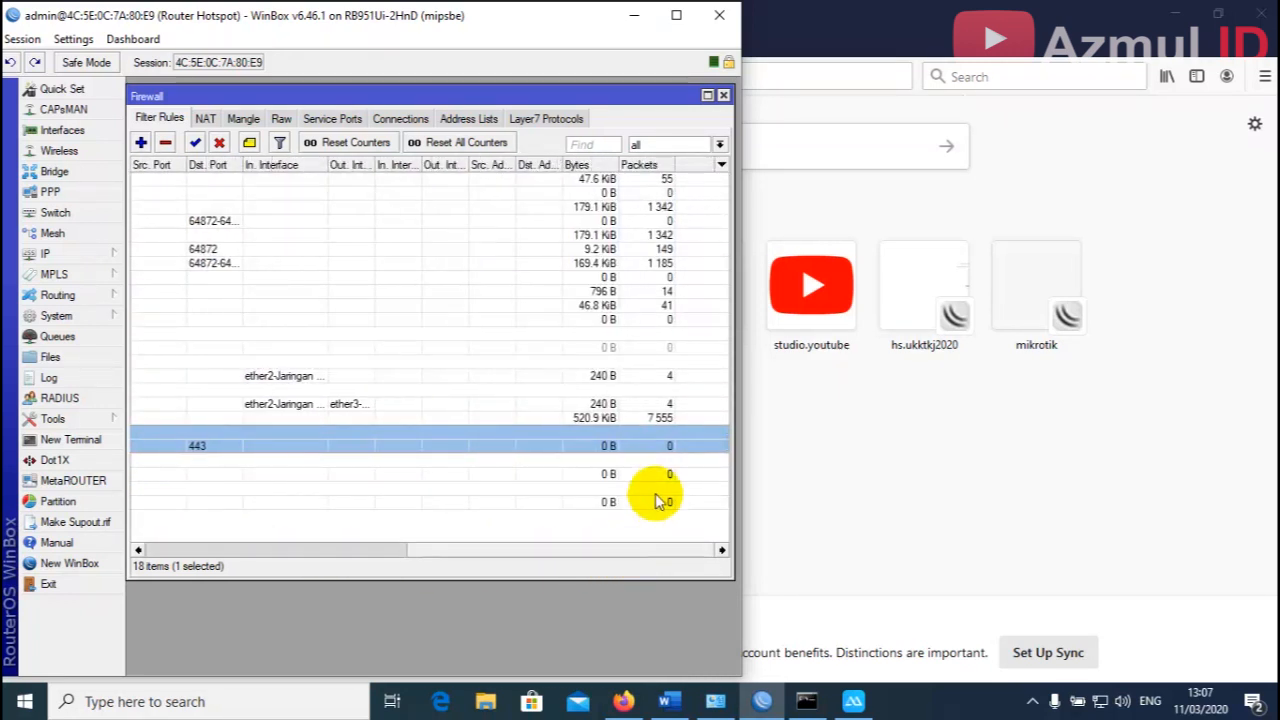
left_click_drag(389, 21, 950, 21)
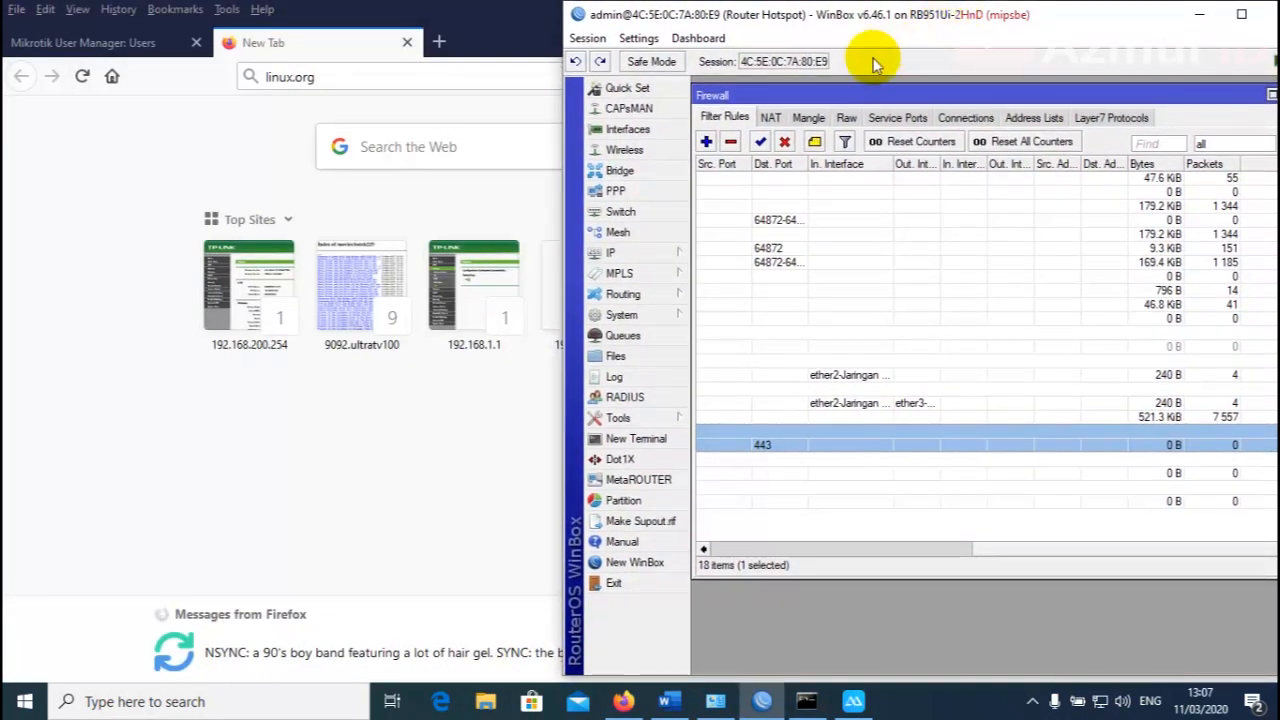
Load linux.org, check the rule counters, and confirm the Secure Connection Failed error page.
left_click(466, 78)
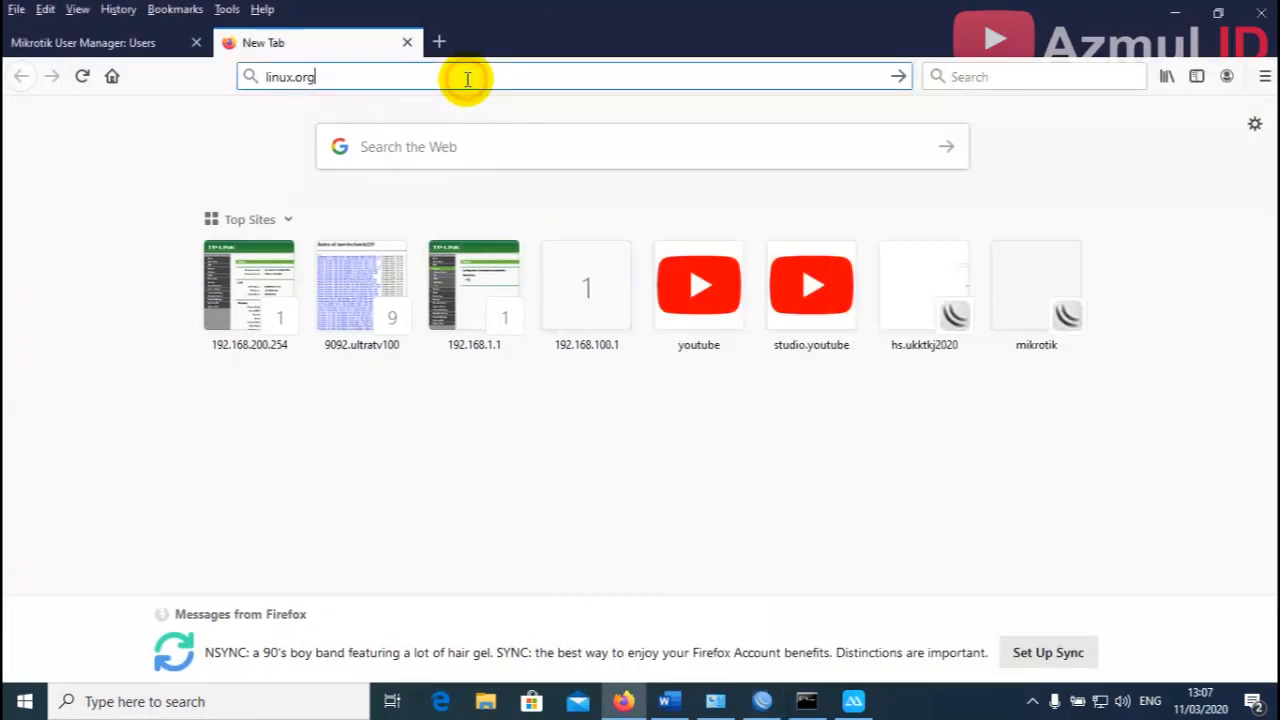
key("Return")
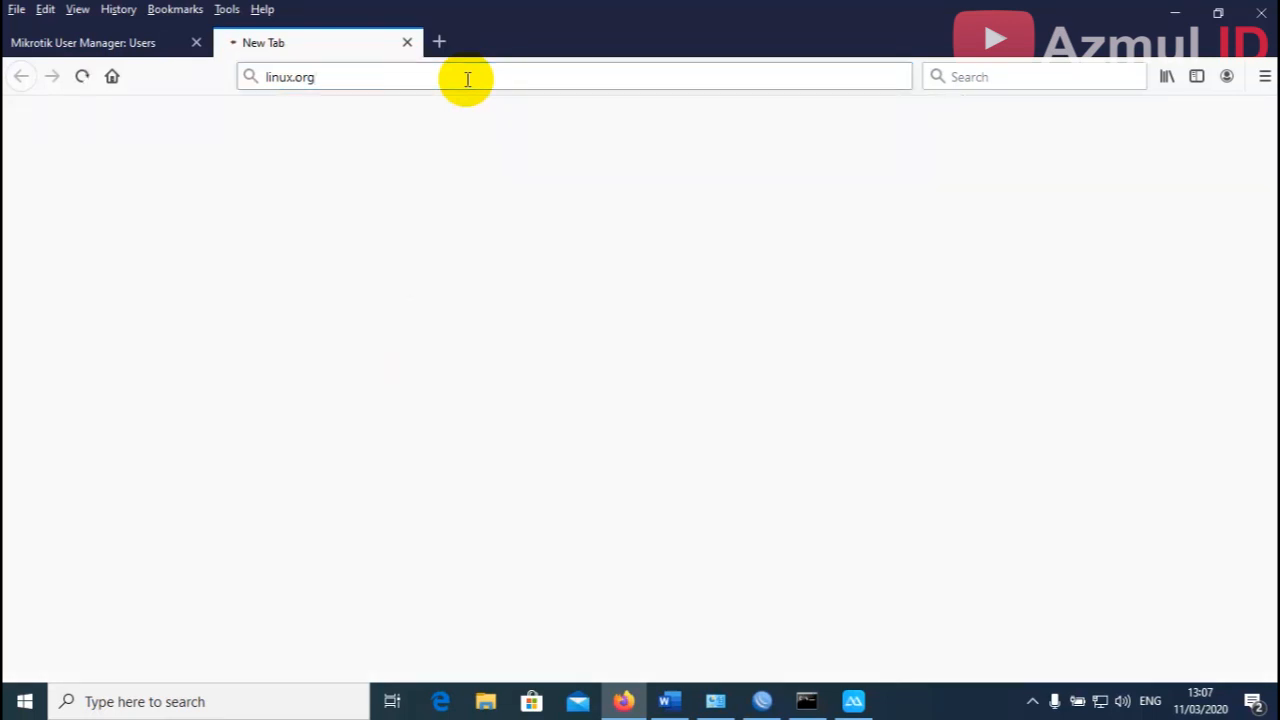
left_click(770, 705)
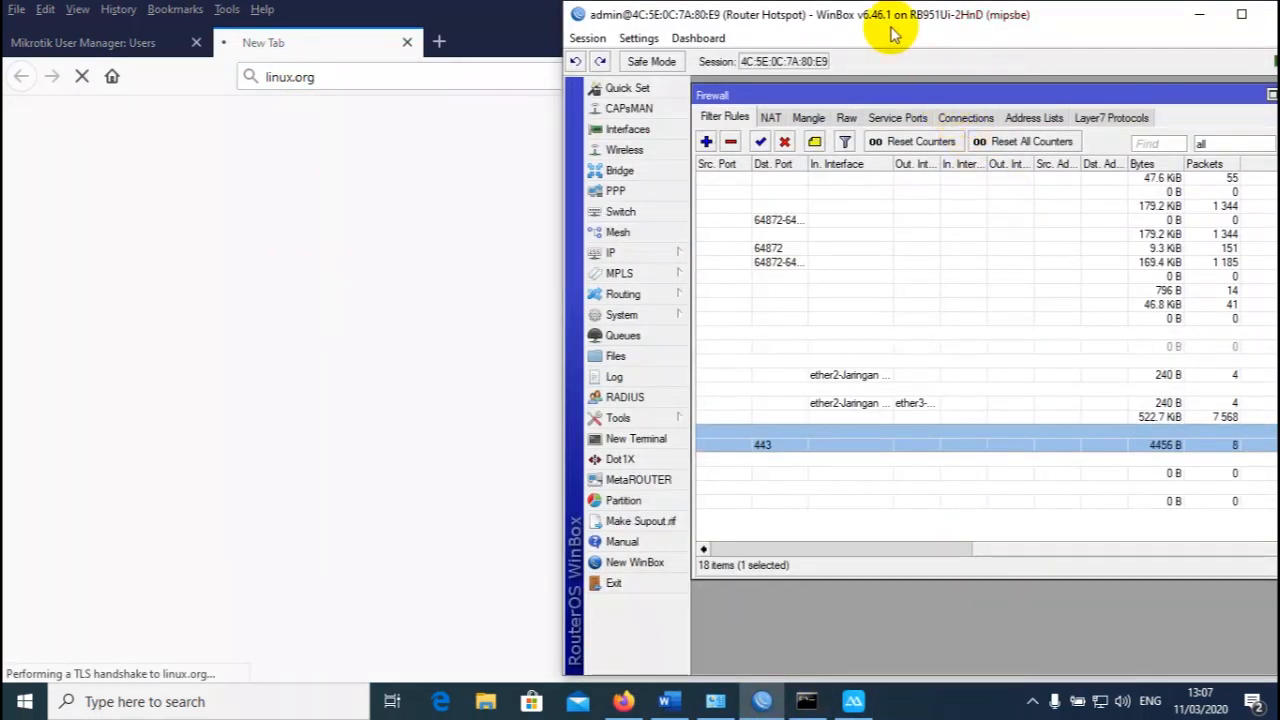
left_click_drag(862, 14, 802, 14)
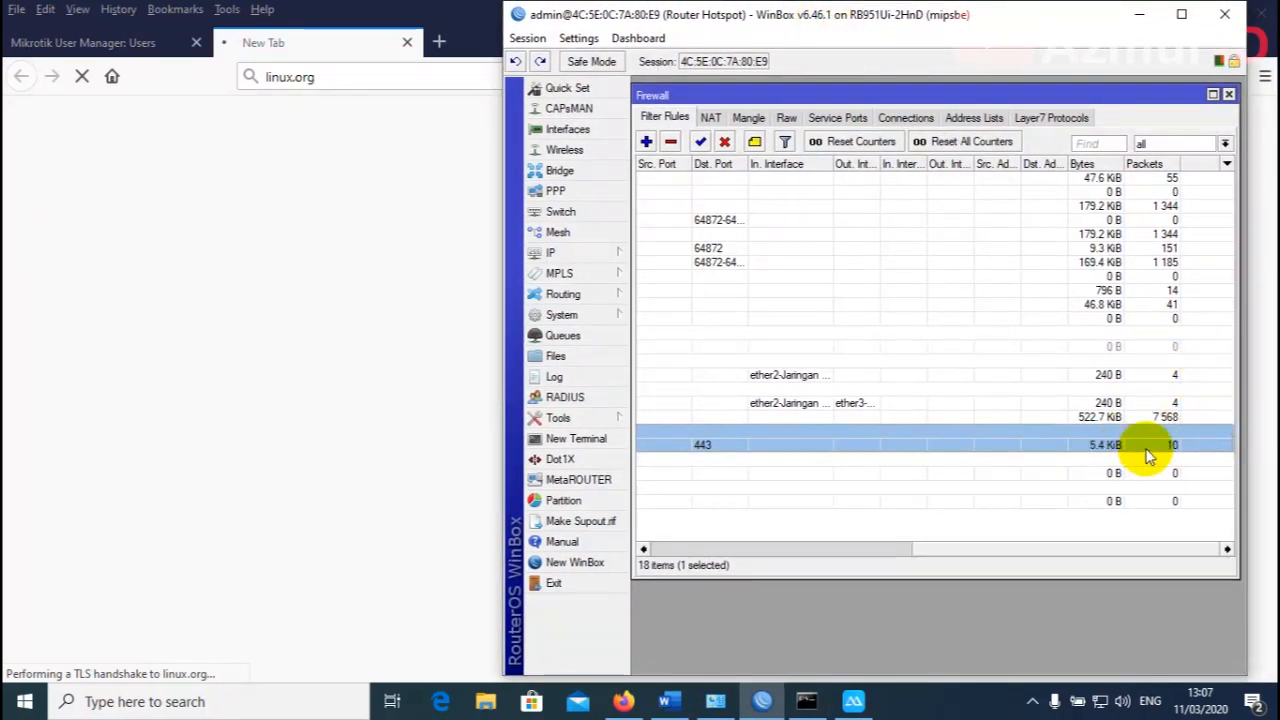
left_click_drag(1060, 548, 1127, 458)
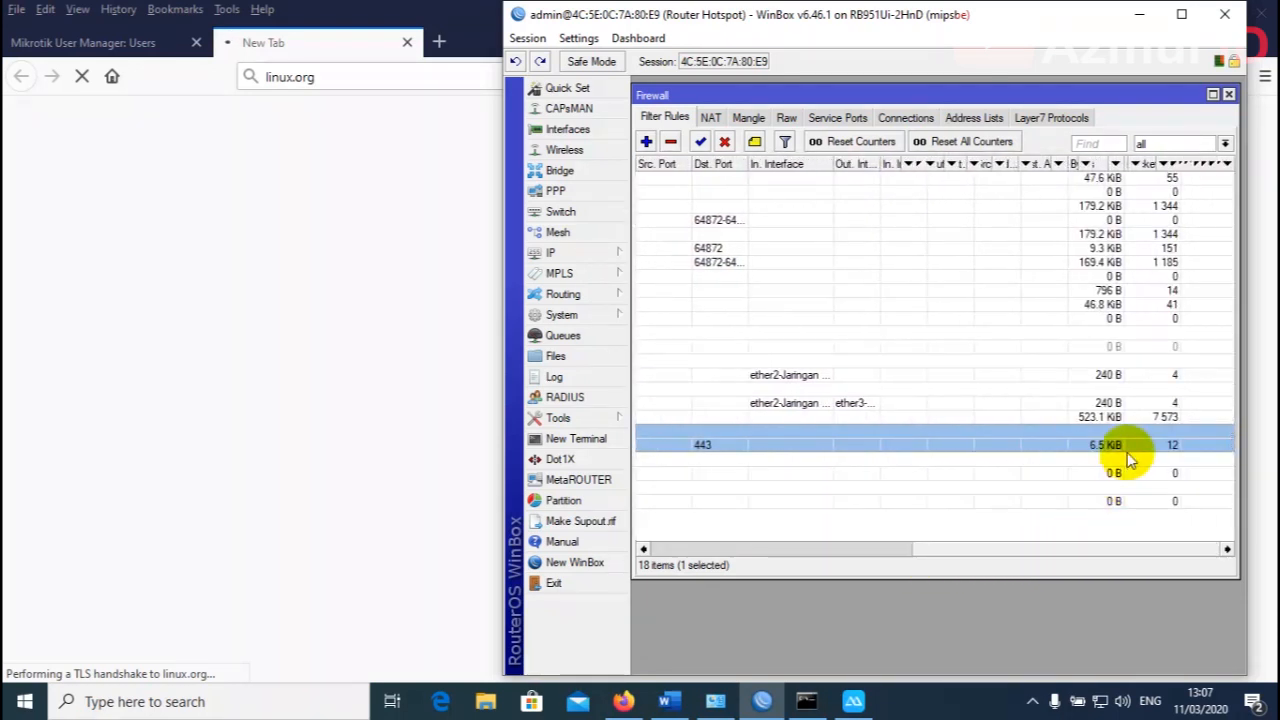
left_click_drag(1088, 552, 1043, 557)
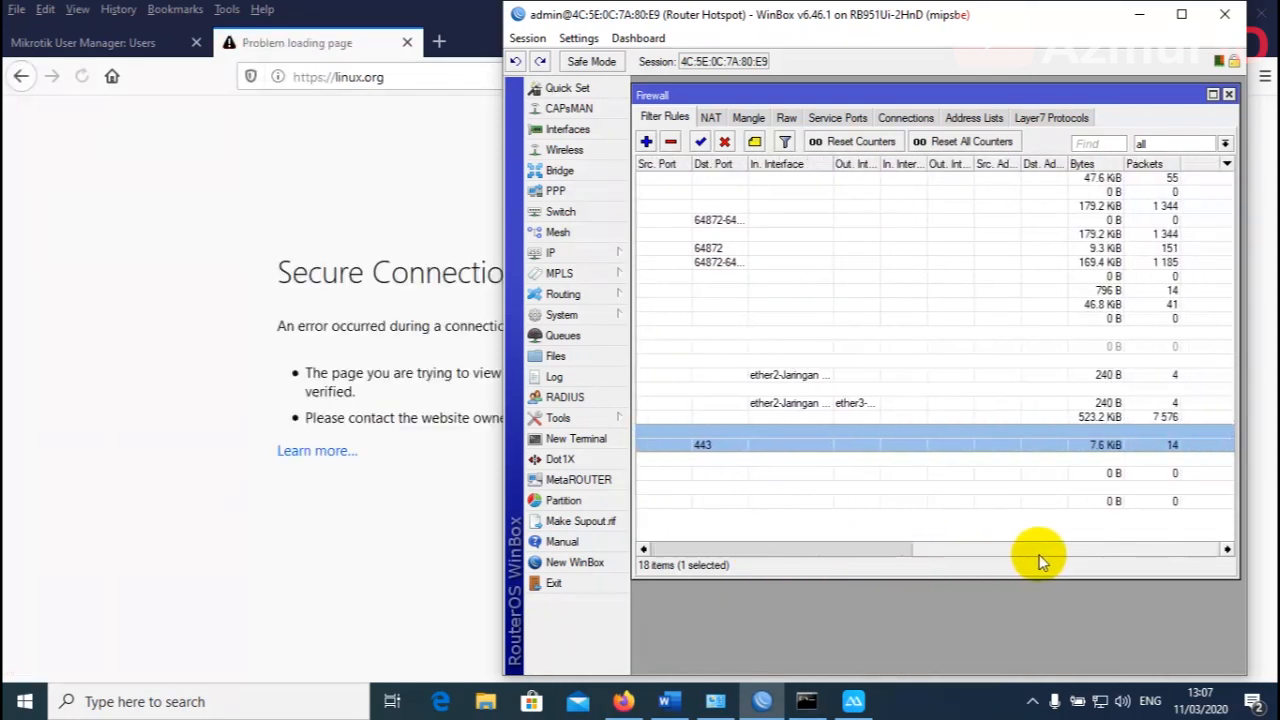
left_click(188, 360)
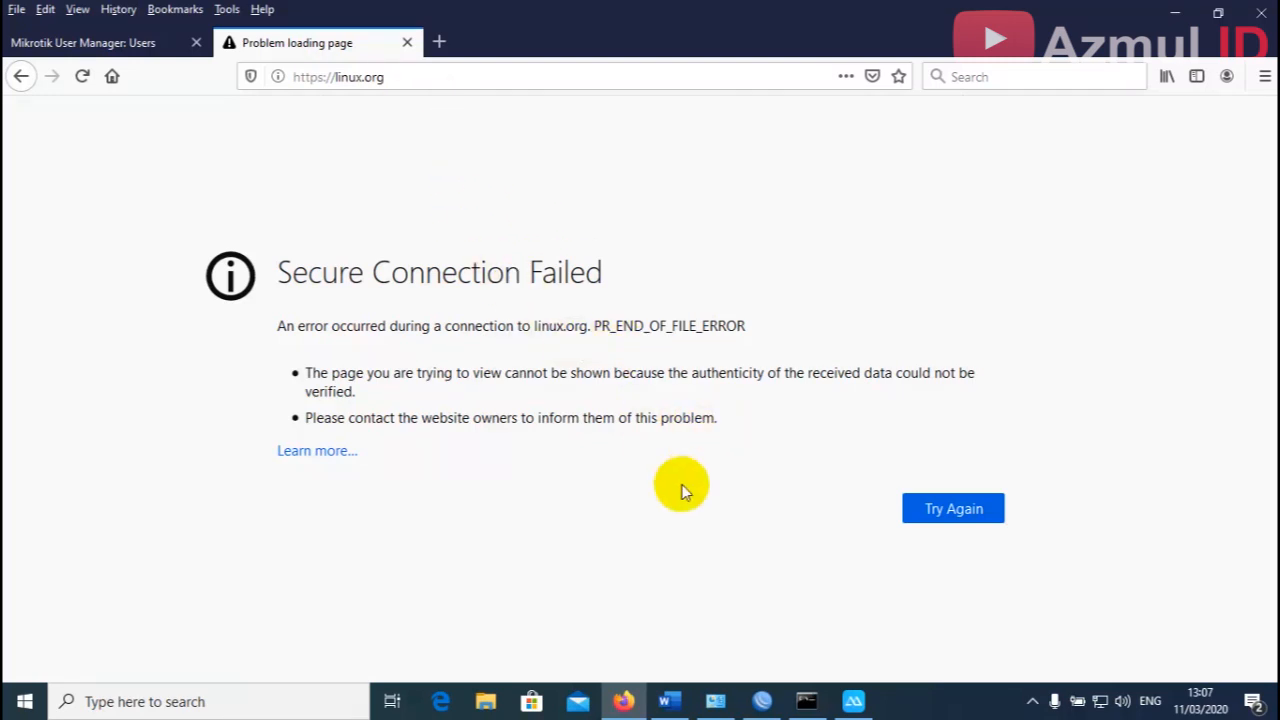
Open a new Firefox tab and check the firewall rule counters in WinBox.
left_click(439, 42)
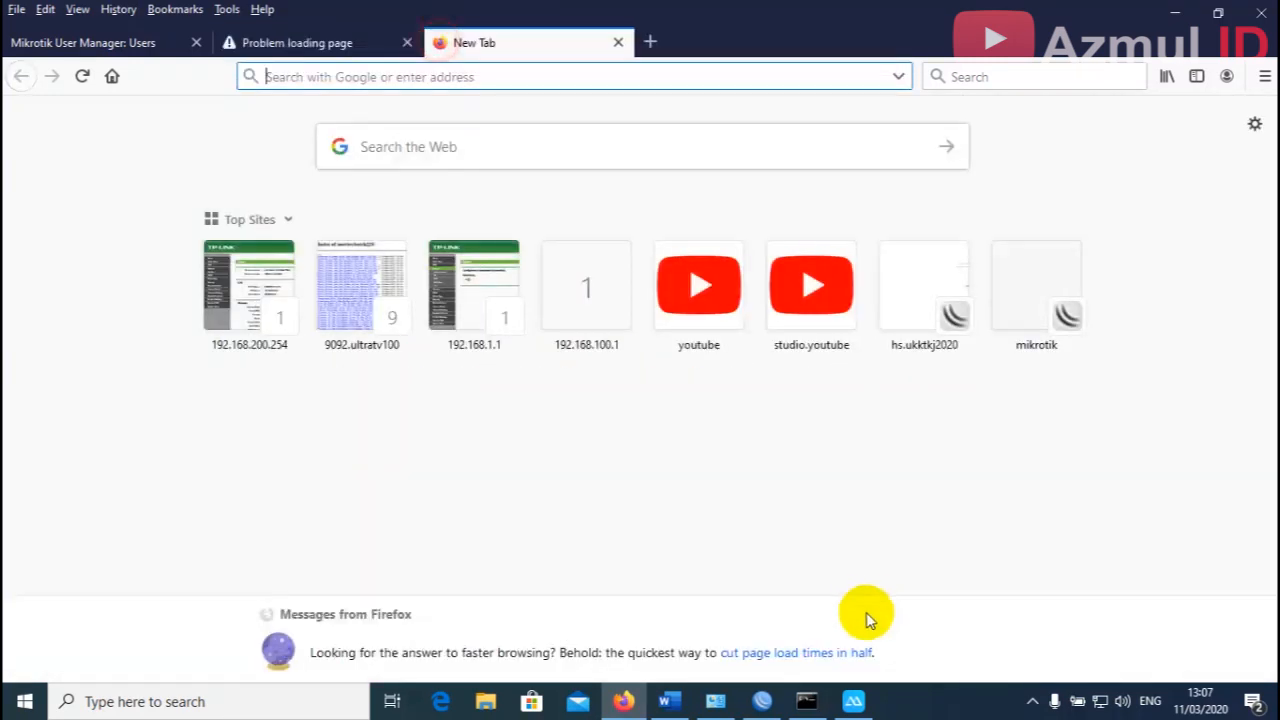
left_click(760, 701)
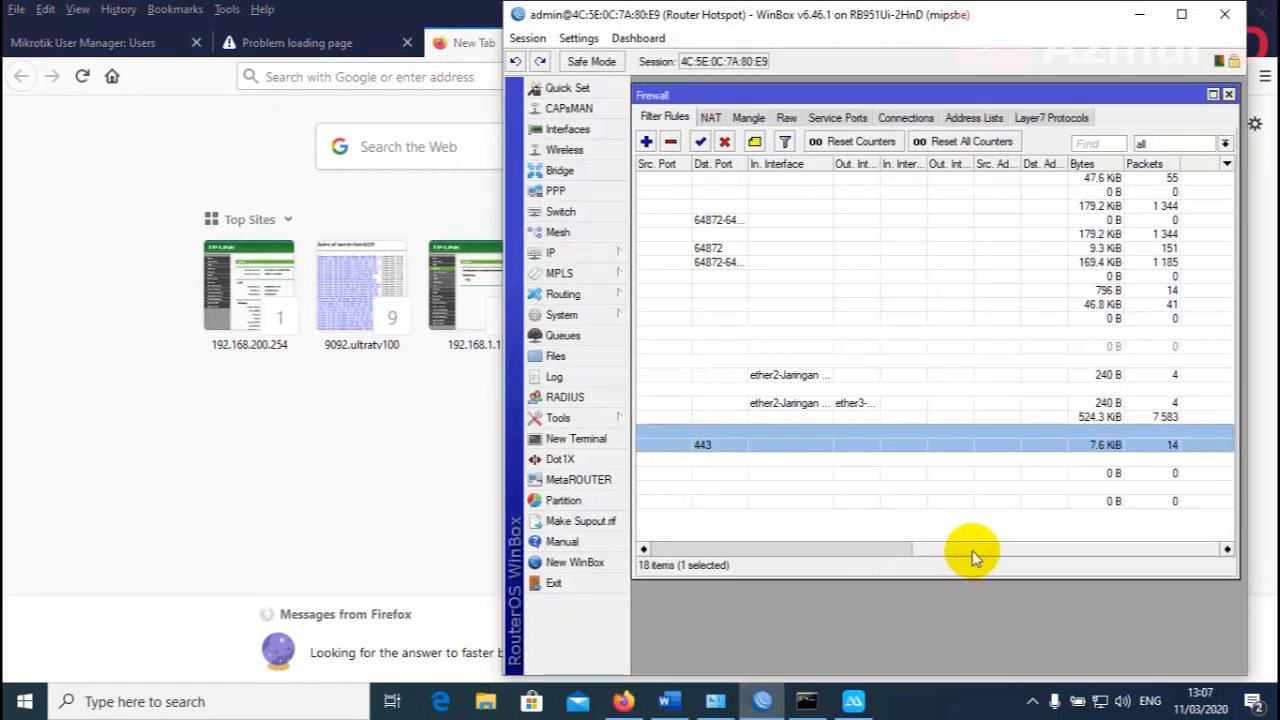
left_click_drag(972, 550, 694, 558)
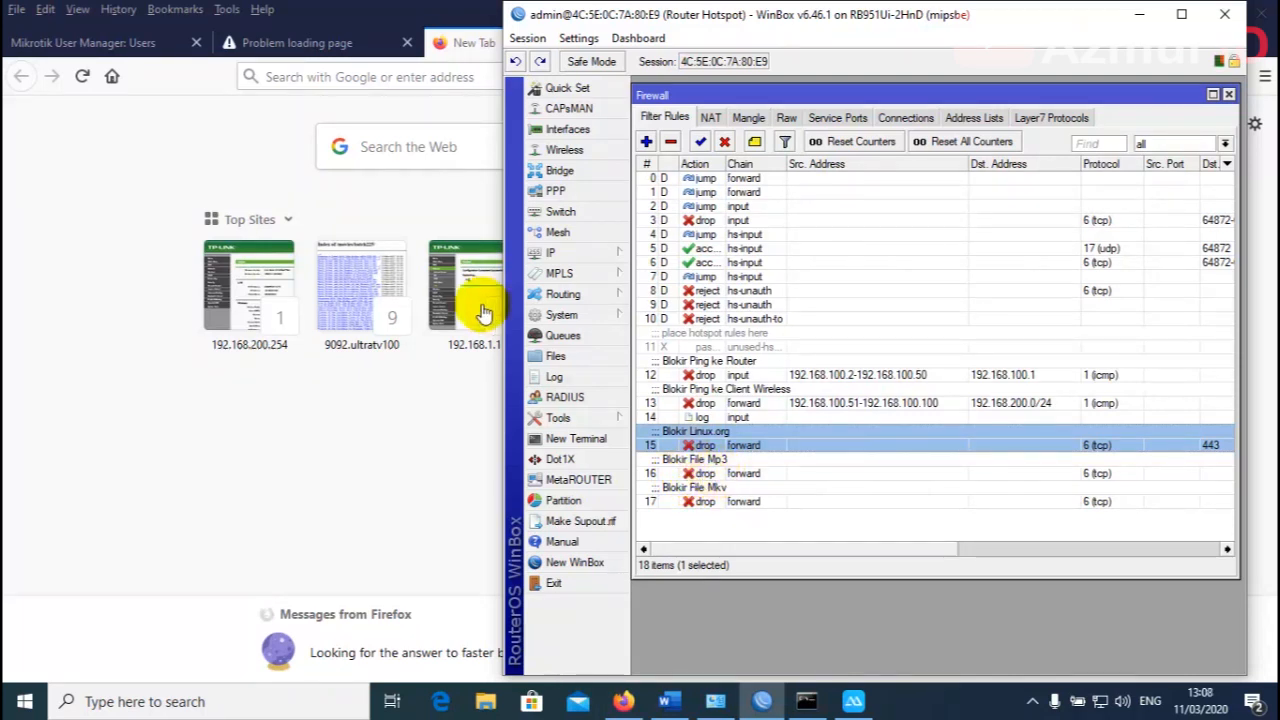
left_click(452, 40)
Search Google for 'index of mp3' and open the Index of /downloads/mp3 listing.
left_click(972, 76)
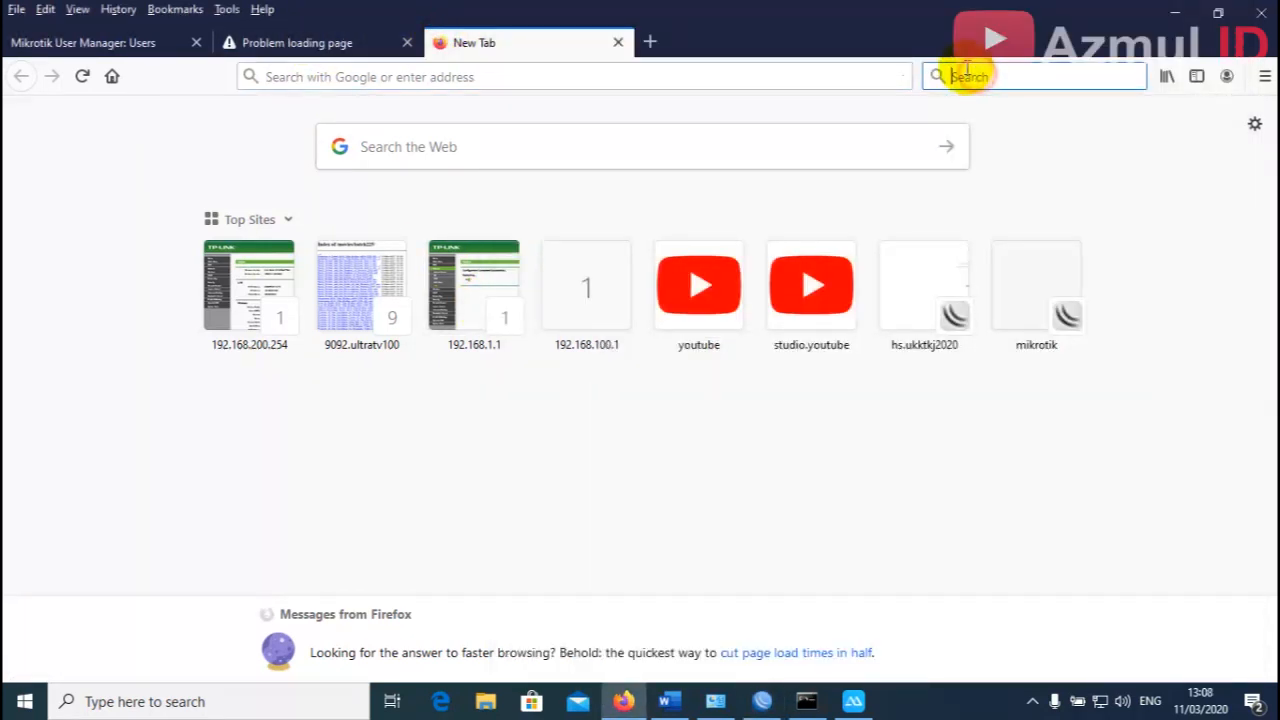
key("Return")
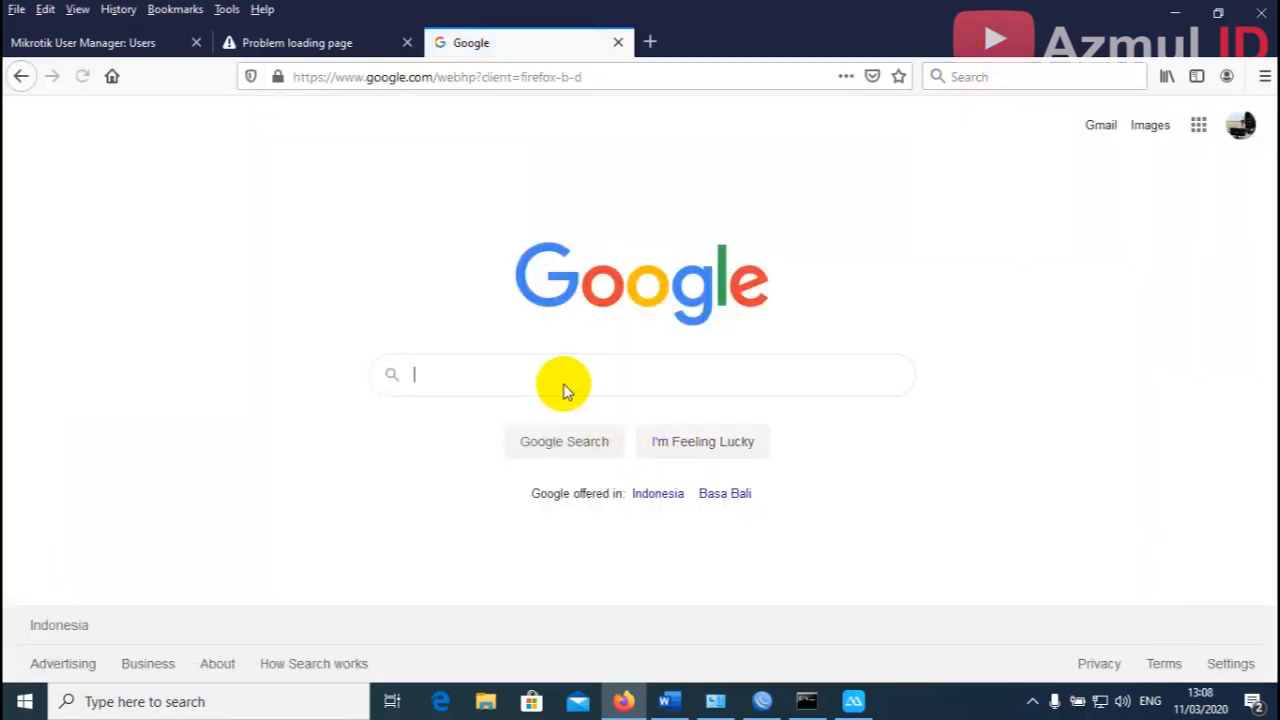
left_click(570, 375)
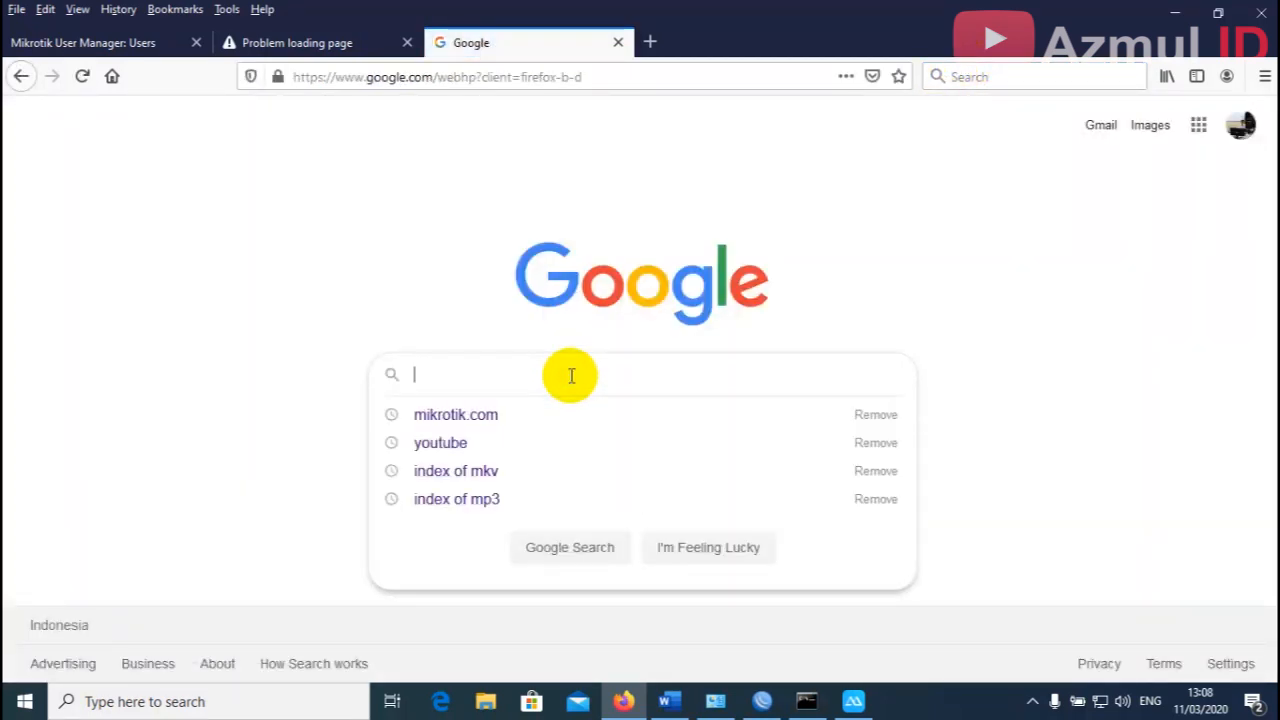
type("index")
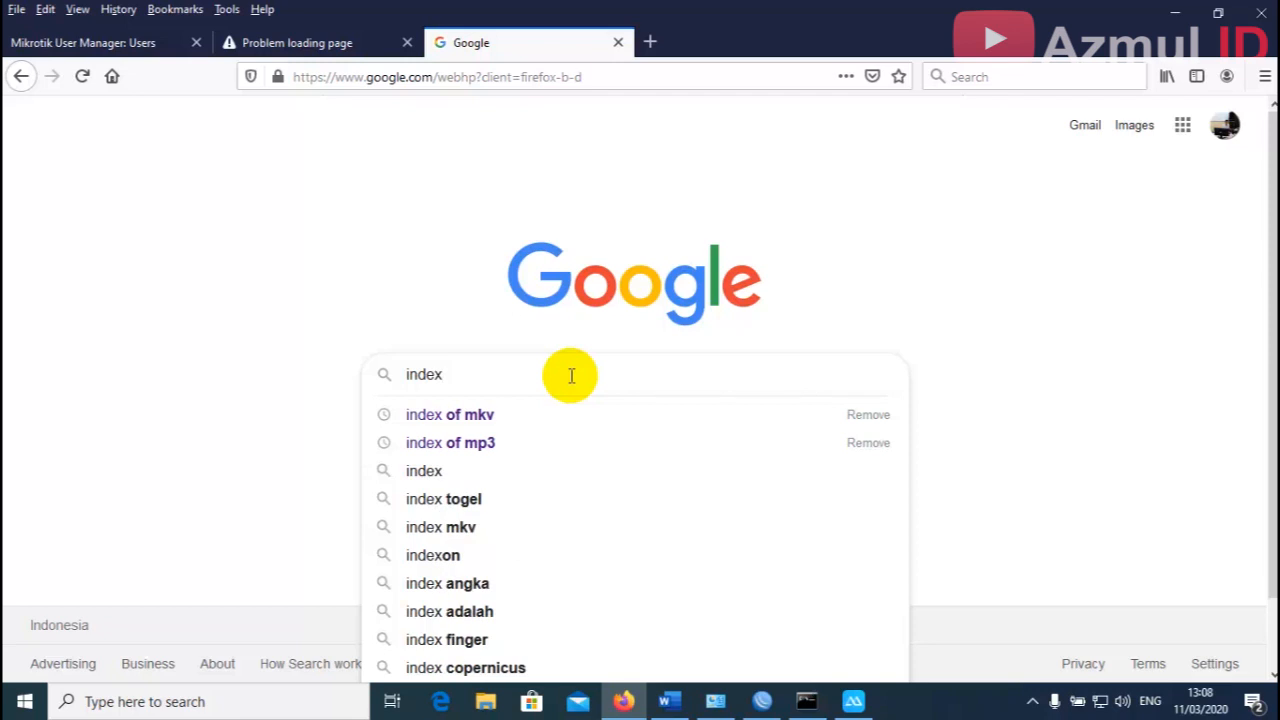
type(" of ")
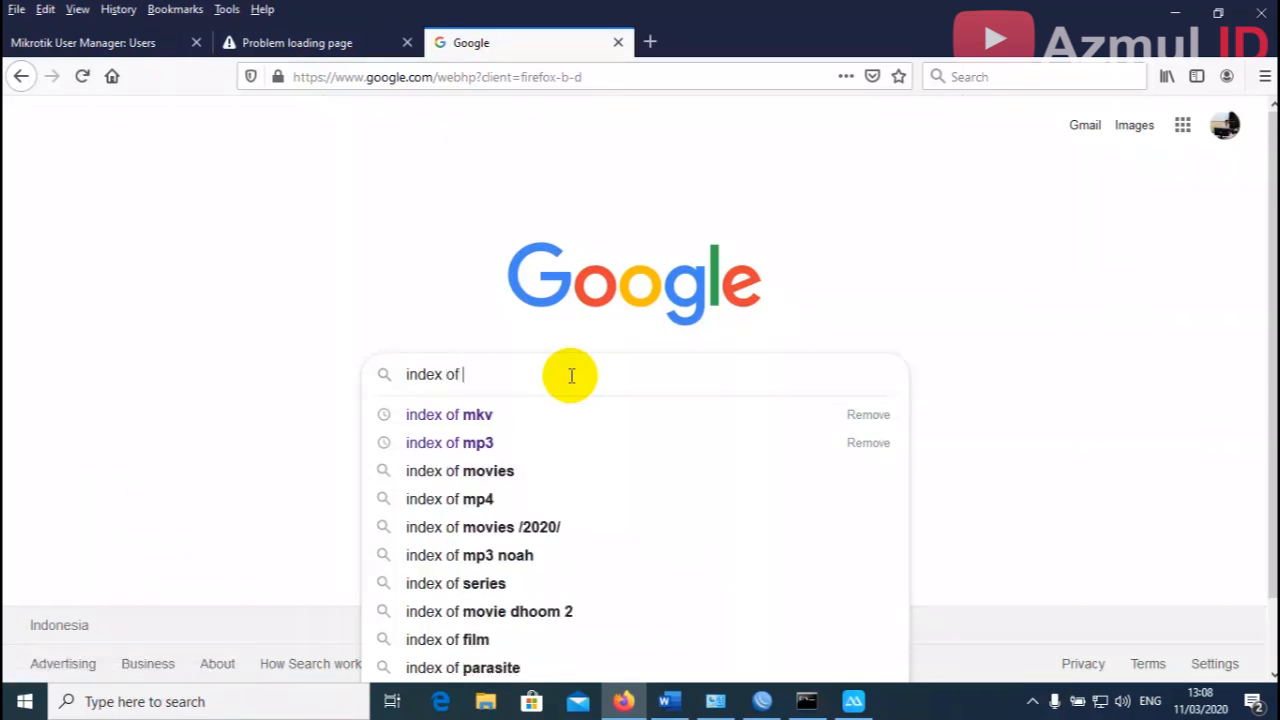
type("mp3")
key("Return")
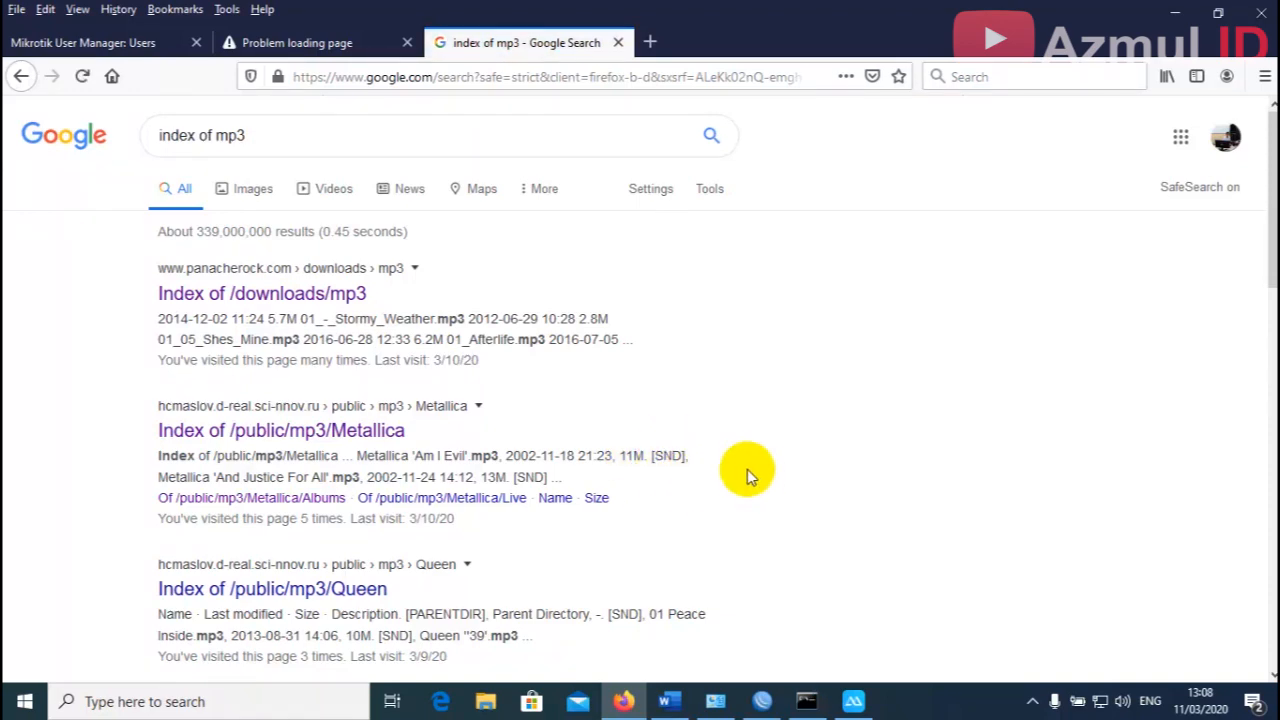
scroll(700, 440, "down", 2)
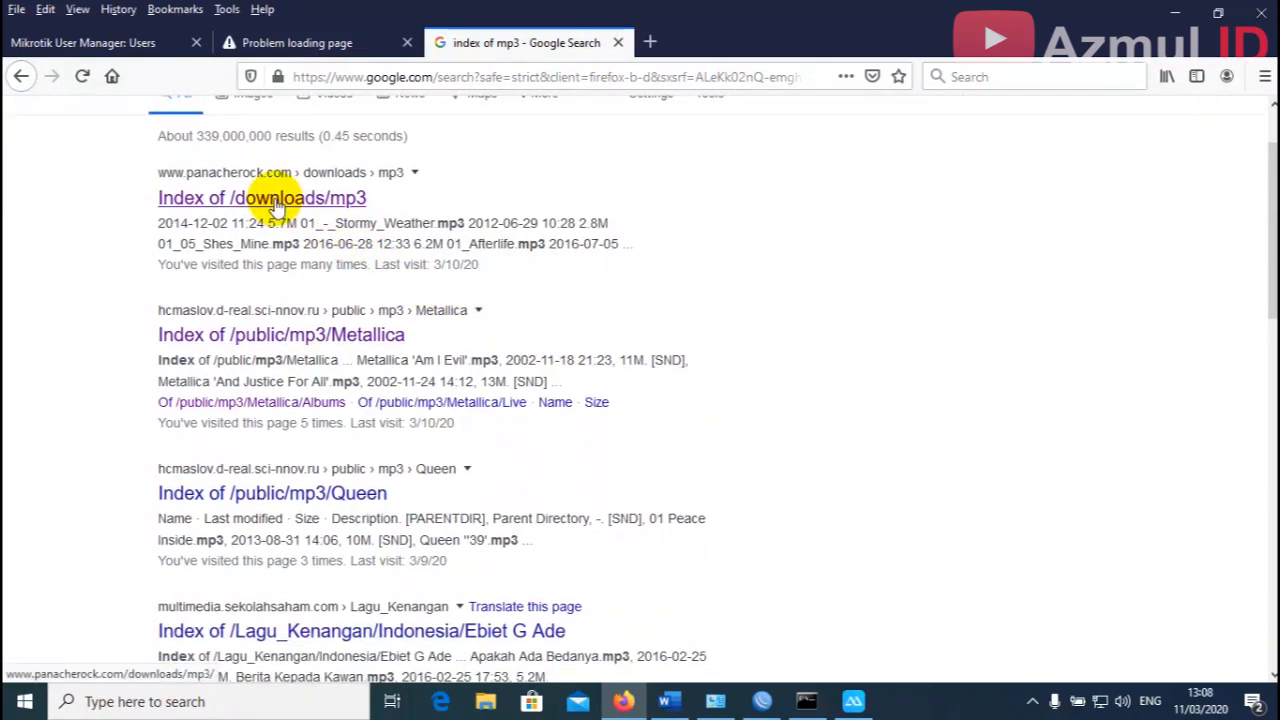
left_click(277, 205)
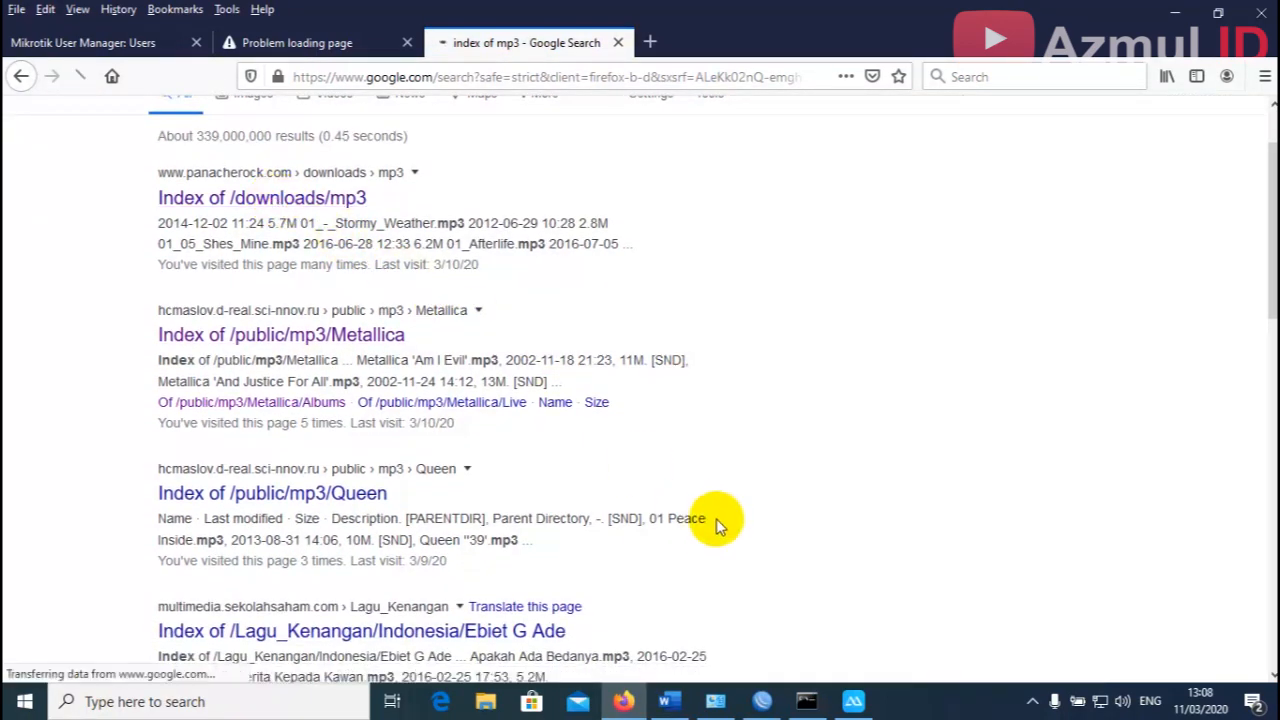
left_click(760, 701)
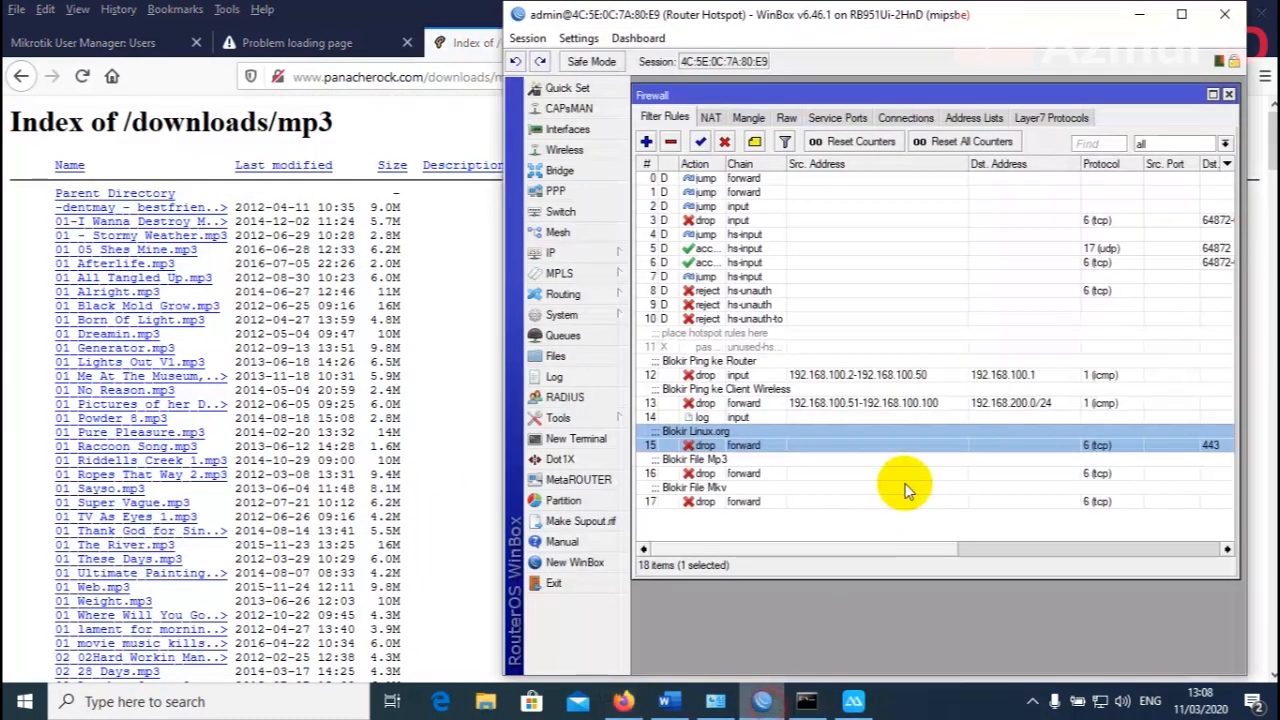
Select the Blokir File Mp3 rule and request 01_Afterlife.mp3 from the listing.
left_click(709, 475)
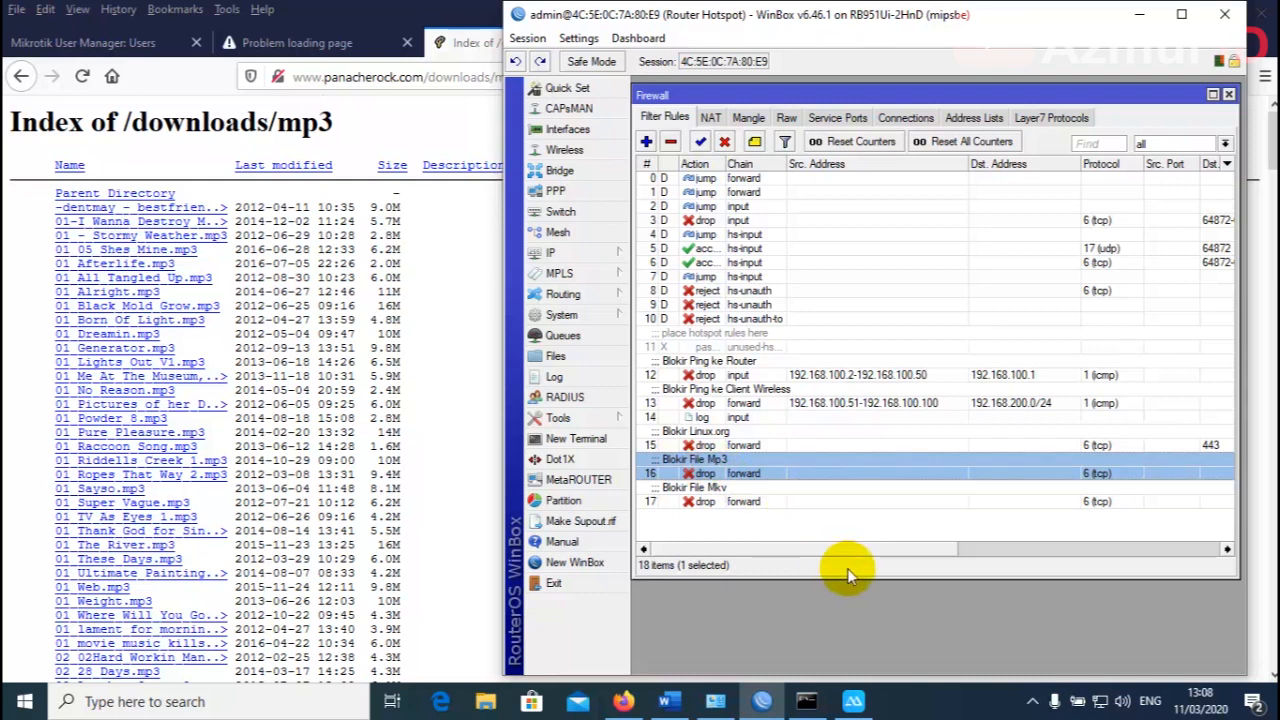
left_click_drag(909, 556, 1194, 543)
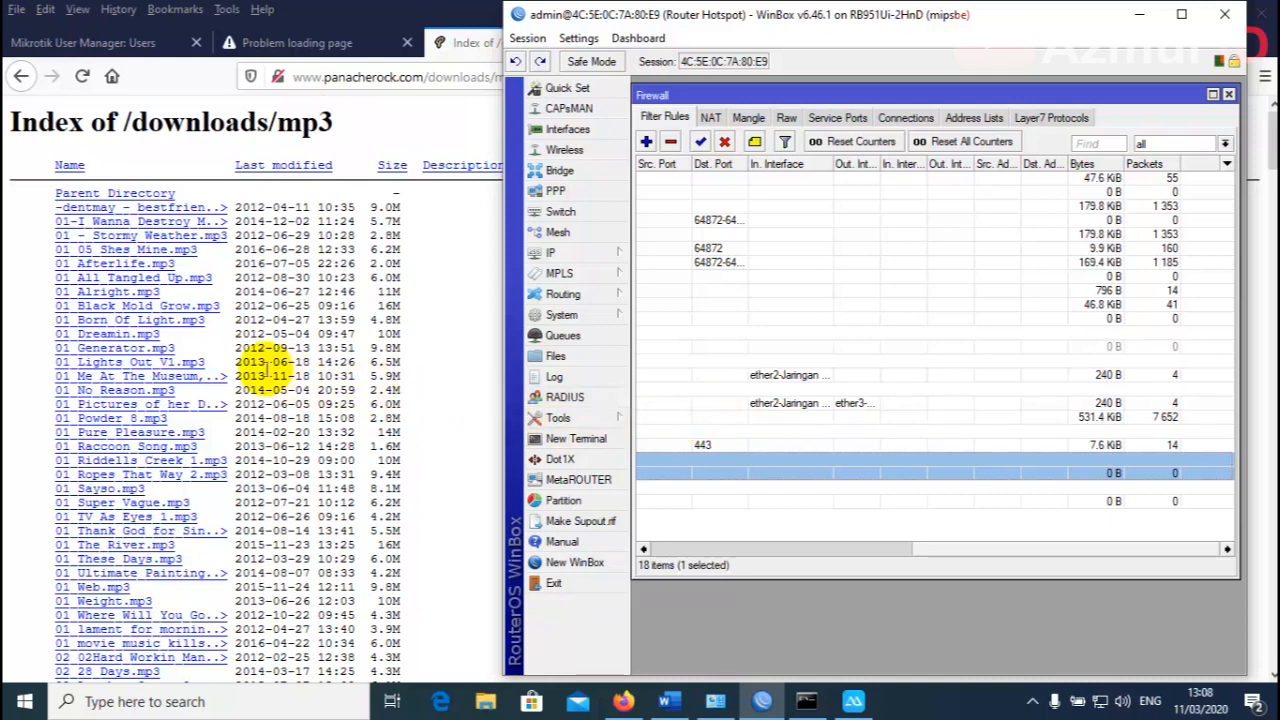
left_click(155, 266)
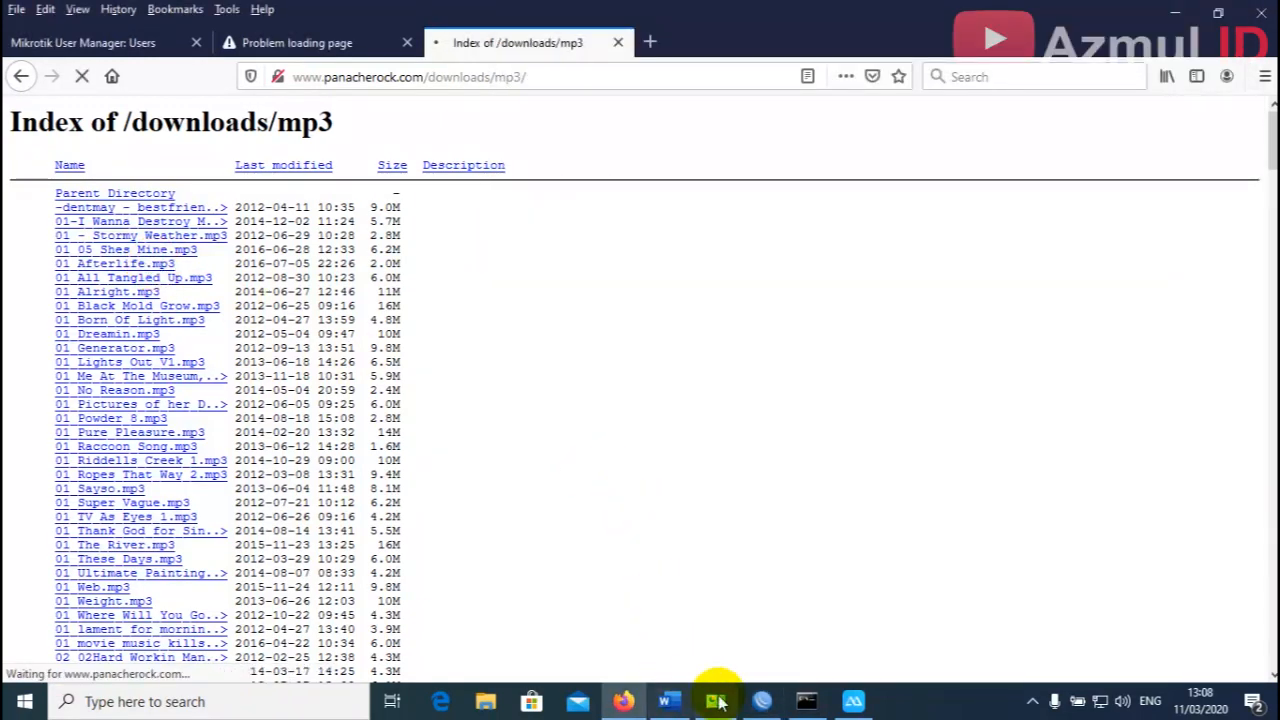
left_click(762, 705)
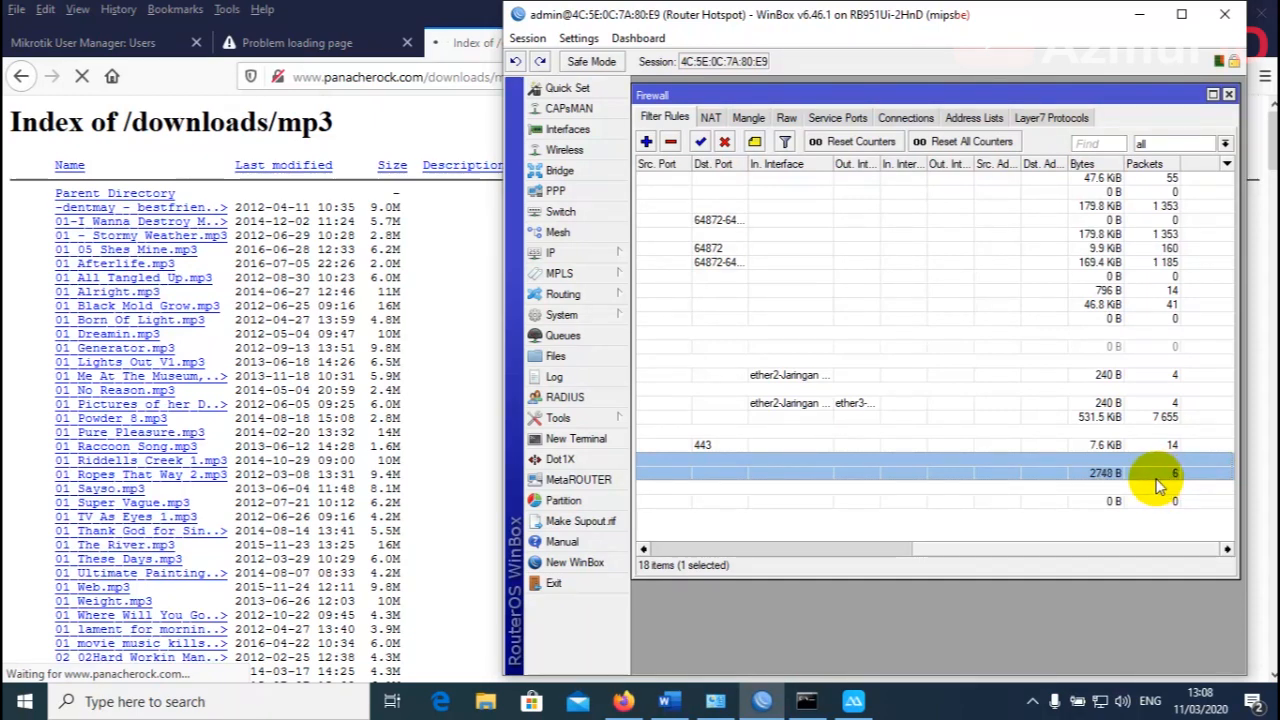
left_click_drag(1129, 549, 1178, 549)
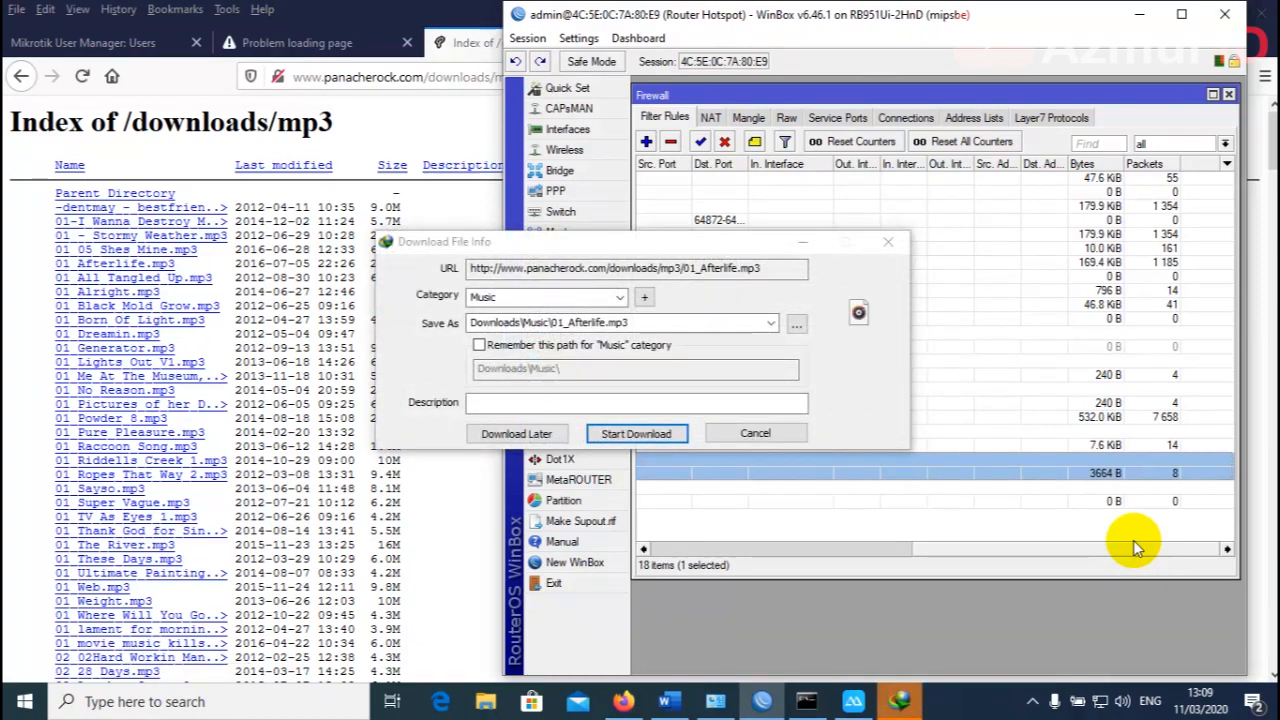
Start the MP3 download, dismiss the forcibly-closed connection error, and review the rule counters.
left_click(662, 439)
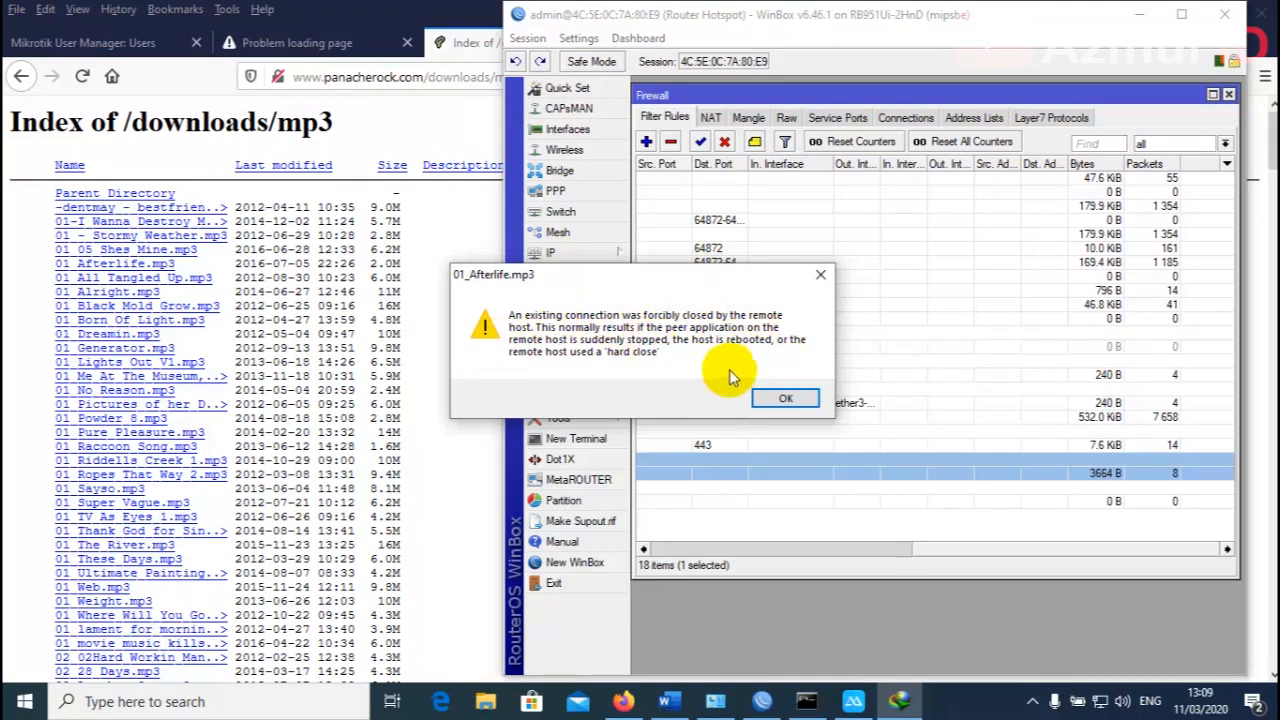
left_click(786, 398)
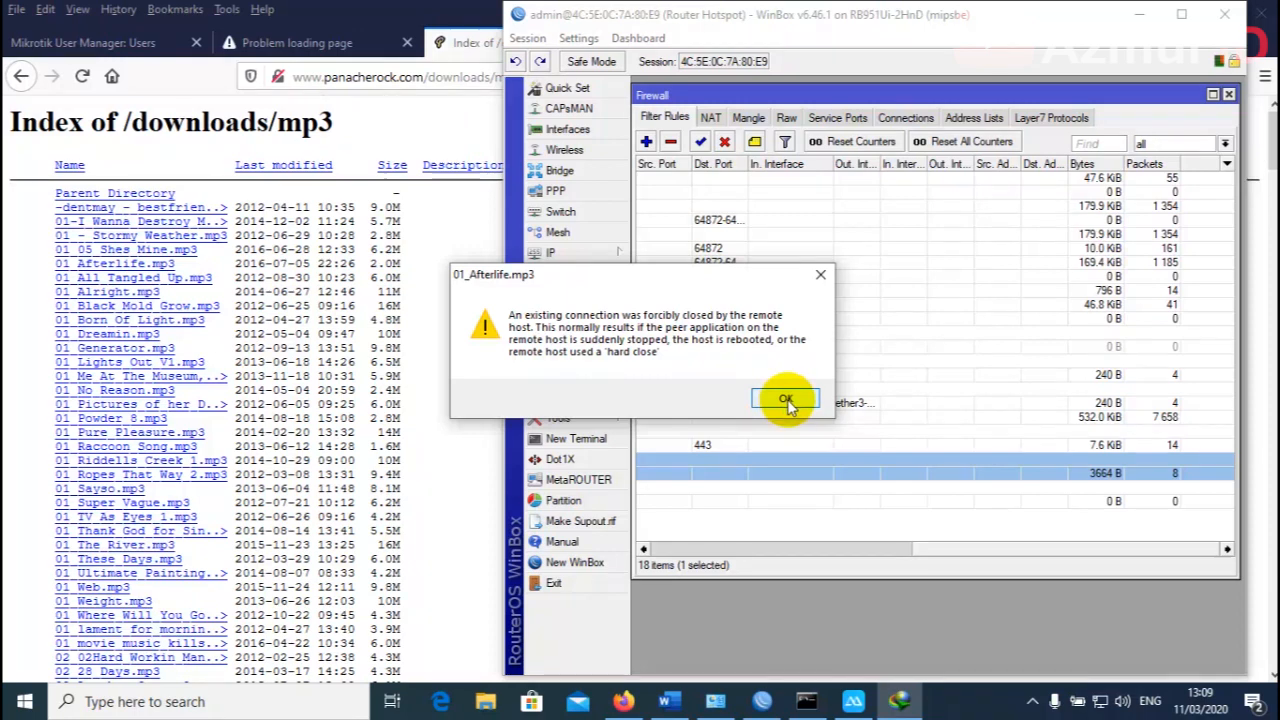
left_click(786, 398)
left_click_drag(928, 553, 673, 559)
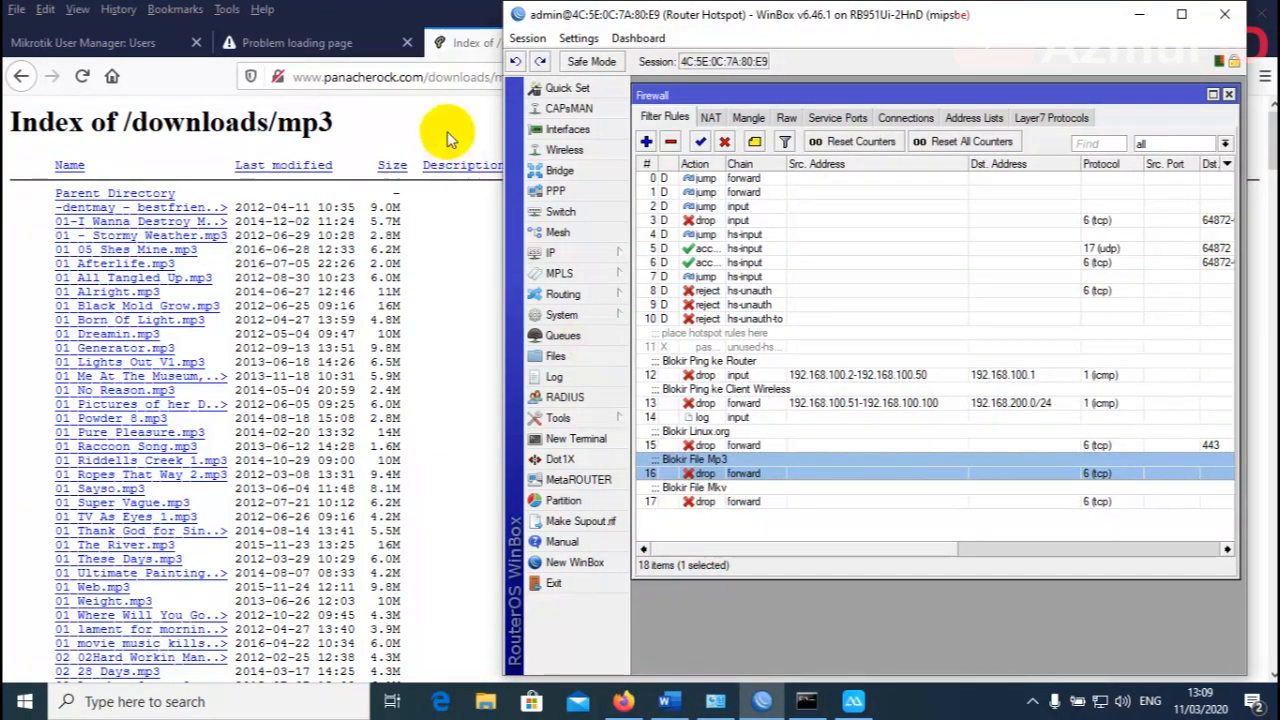
left_click(449, 58)
Search Google for 'index of mkv' and open the Index of /movies/batch225/ result.
left_click(651, 41)
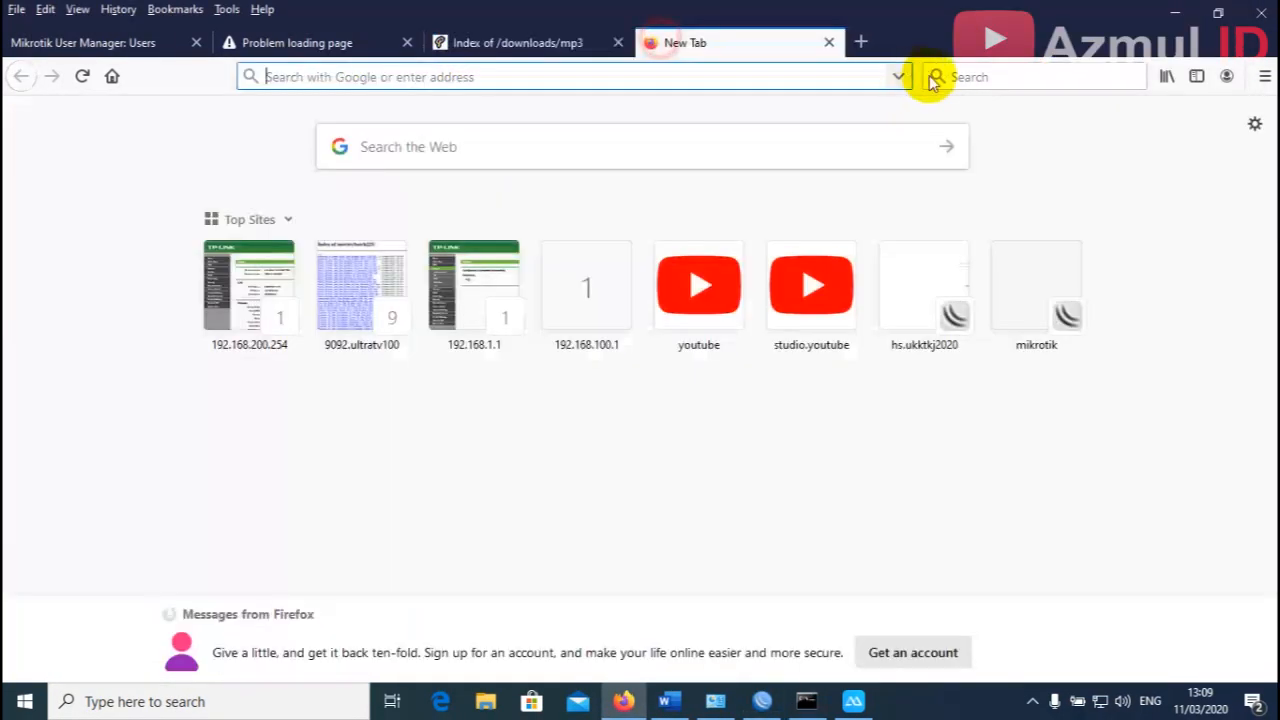
left_click(970, 77)
key("Return")
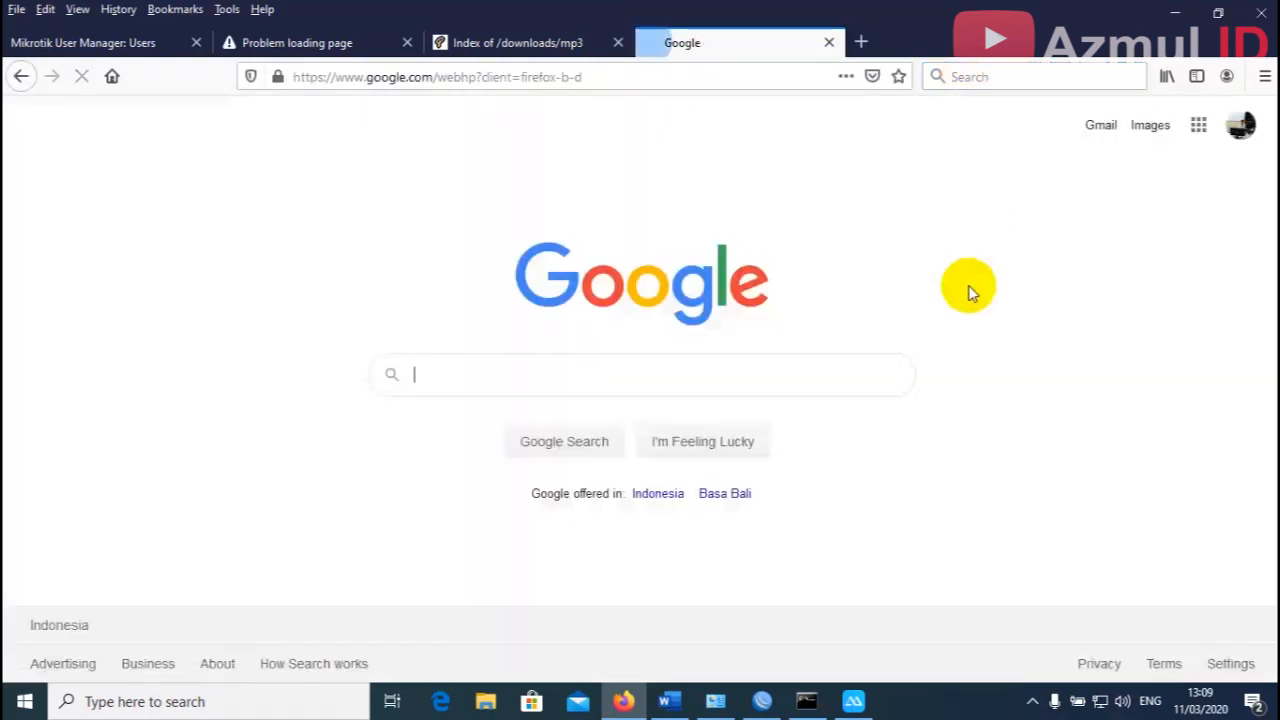
left_click(667, 382)
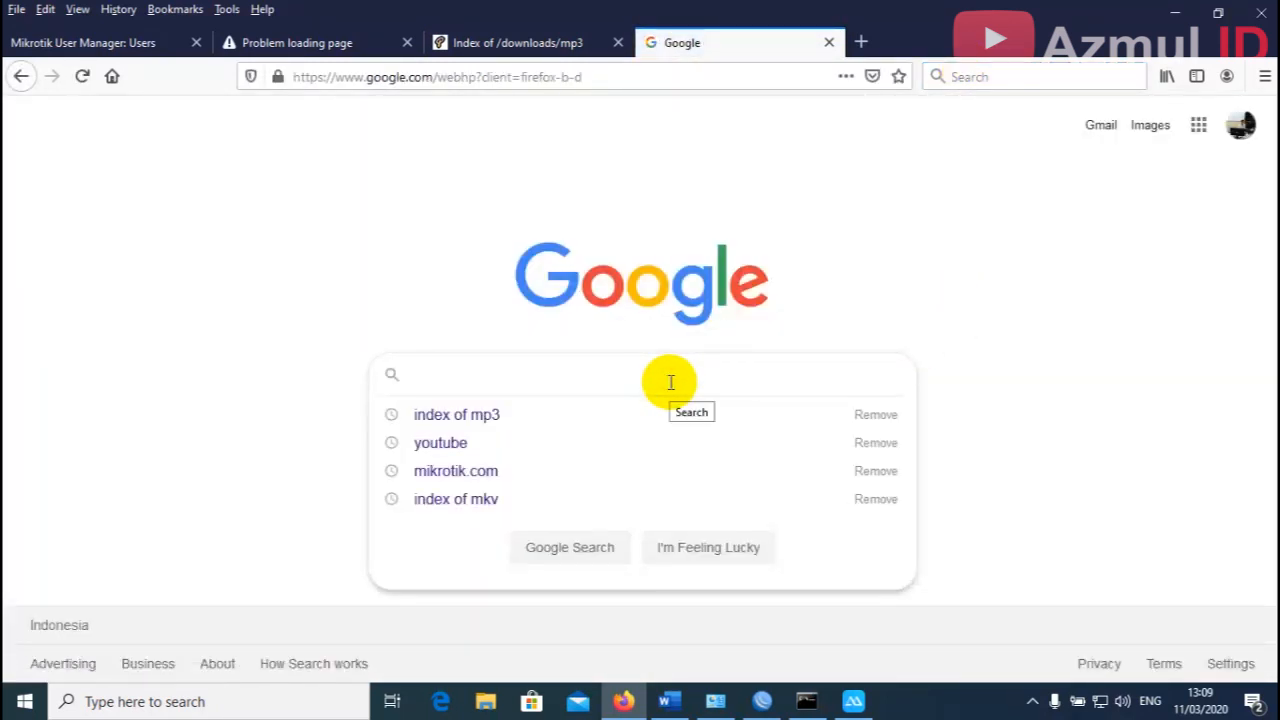
type("index ")
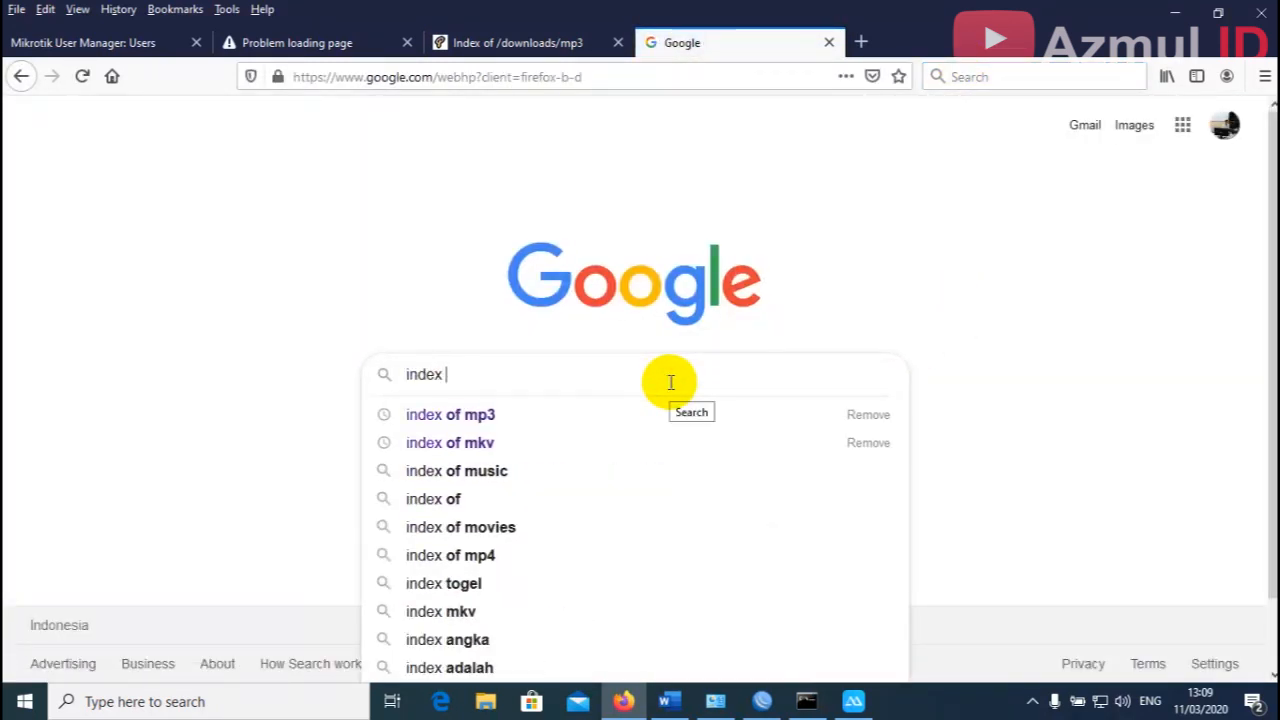
type("of mkv")
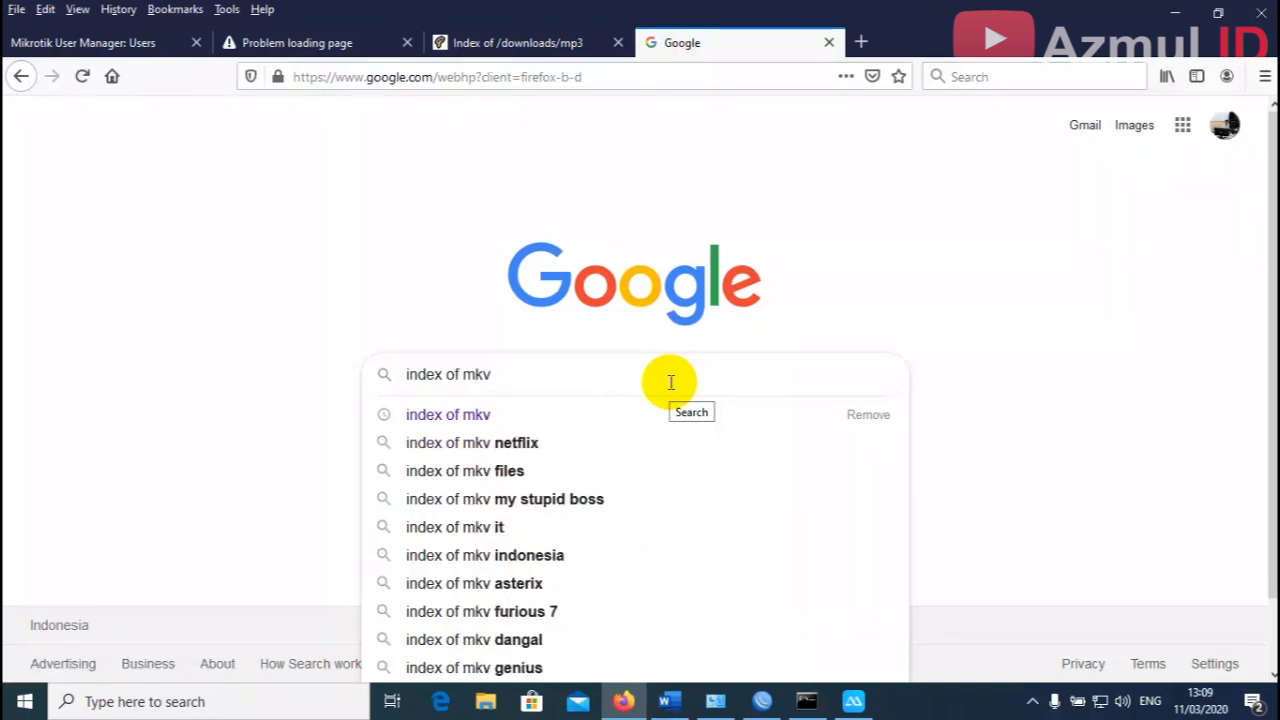
key("Return")
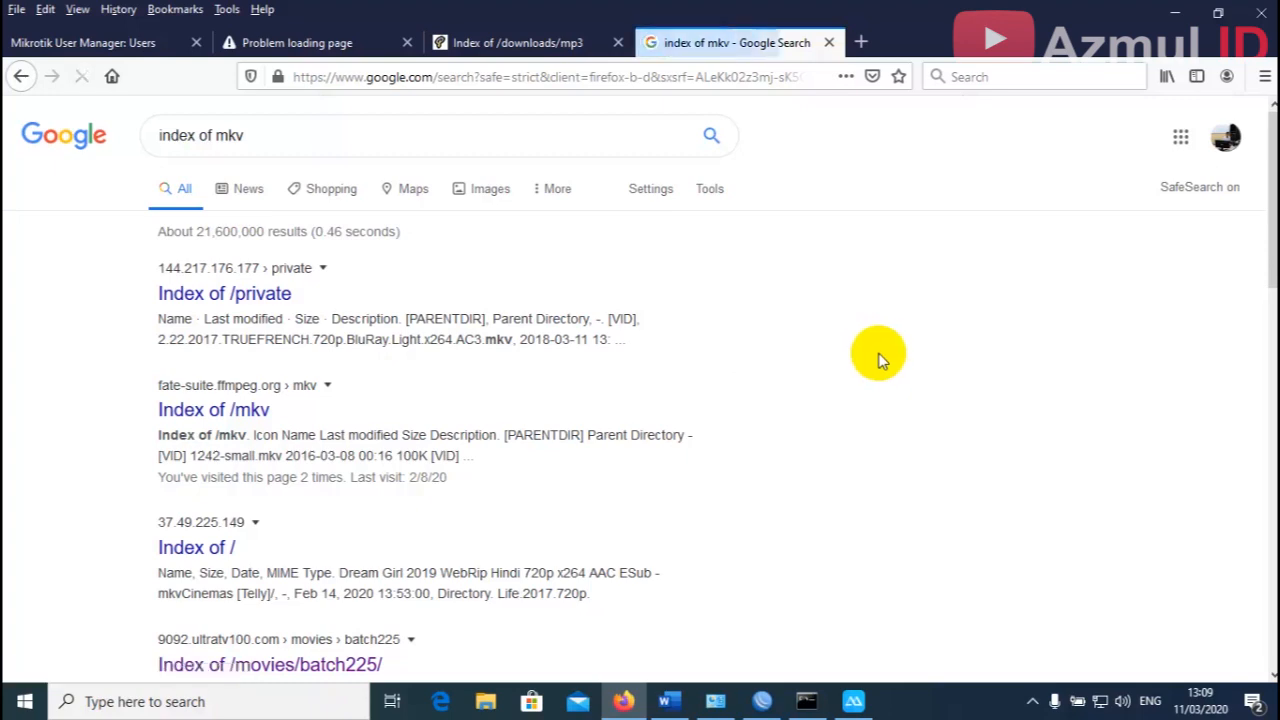
scroll(880, 362, "down", 2)
scroll(860, 372, "down", 2)
scroll(743, 430, "down", 4)
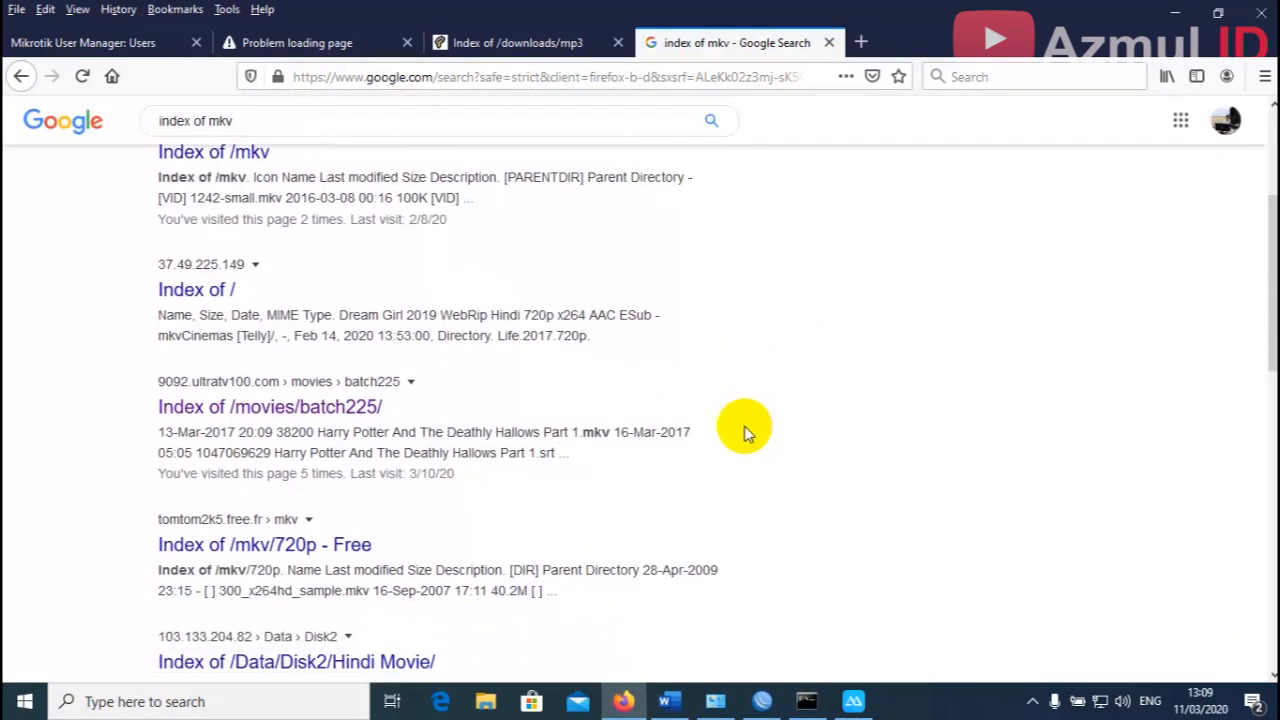
scroll(700, 445, "up", 4)
scroll(600, 465, "down", 2)
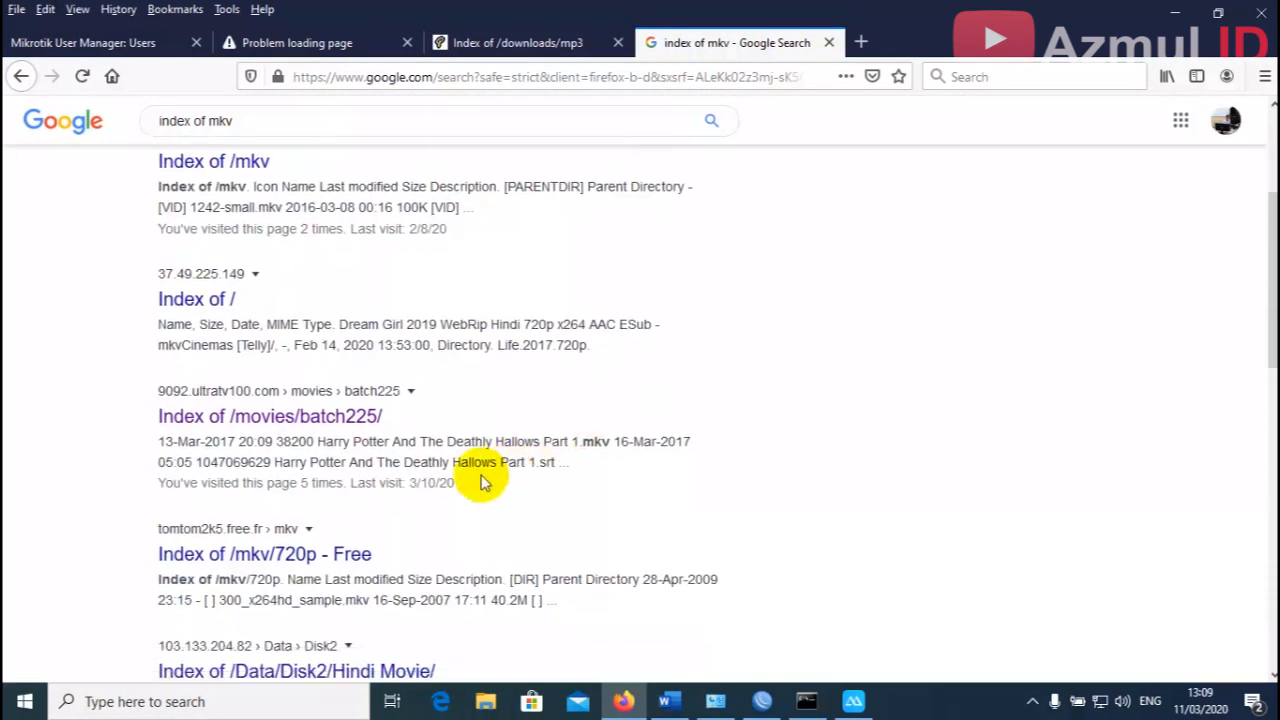
left_click(312, 377)
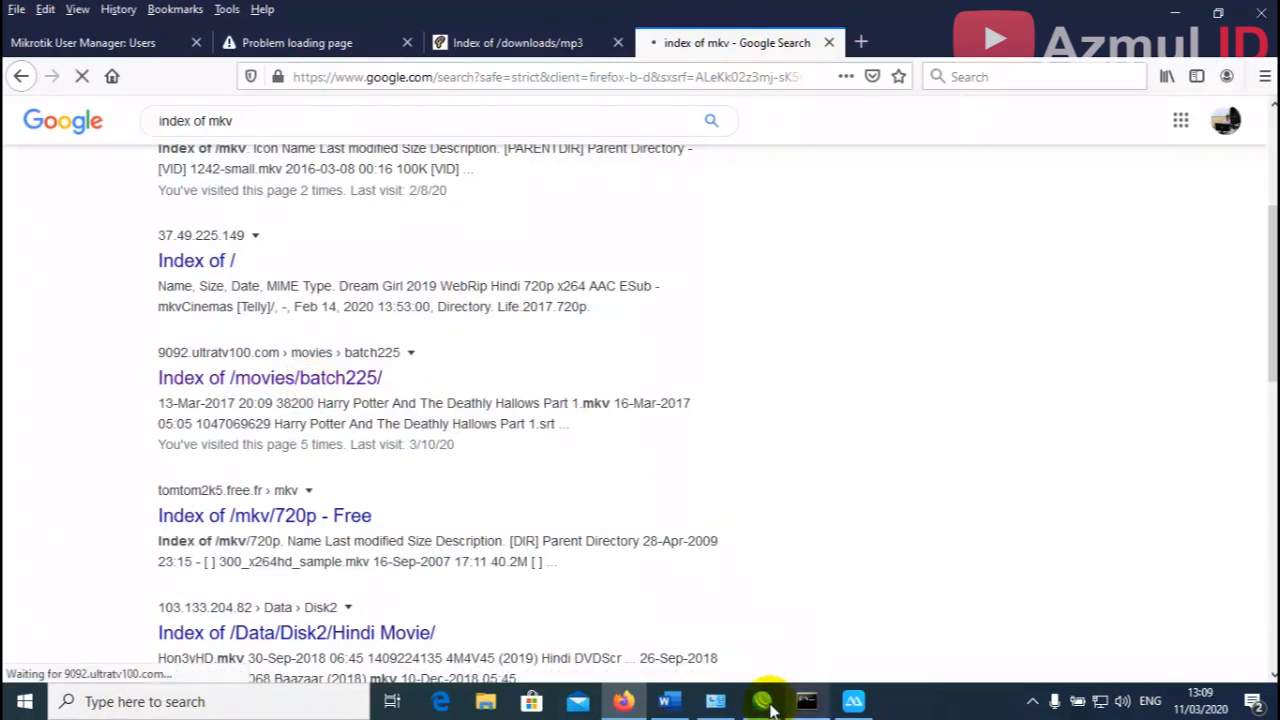
Select the Blokir File Mkv rule in WinBox and scroll to its counters.
left_click(764, 700)
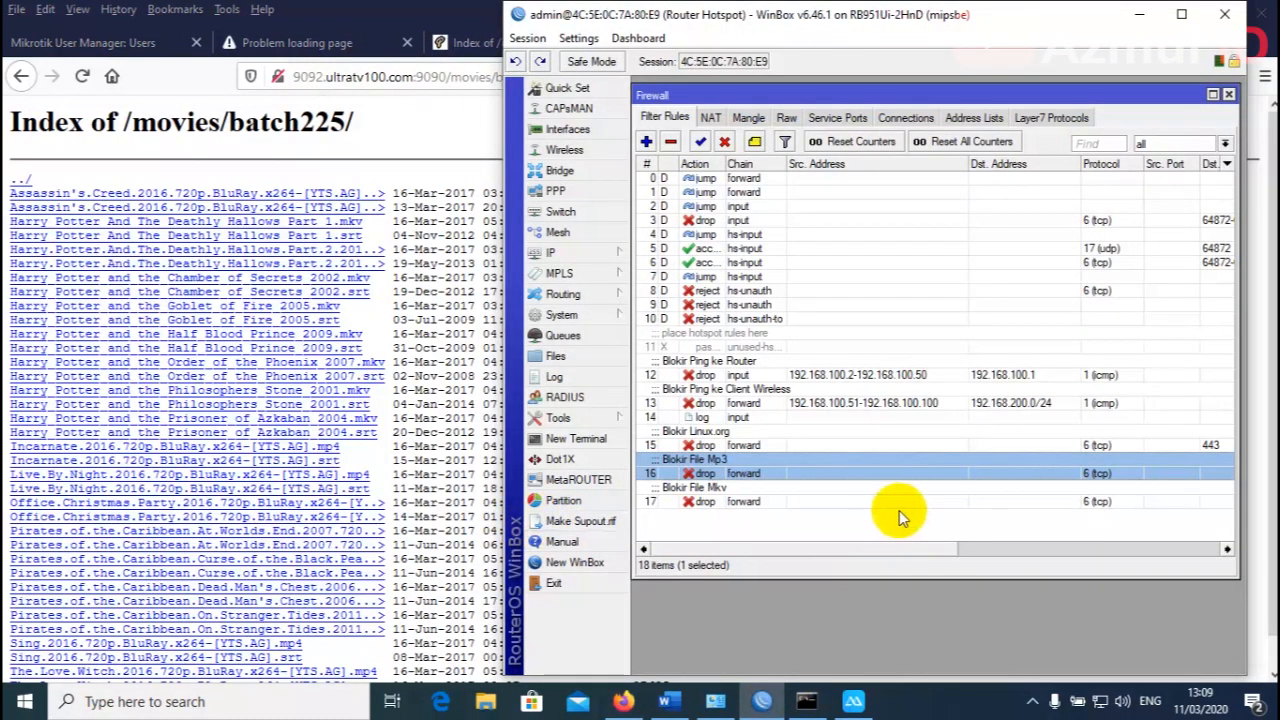
left_click(705, 500)
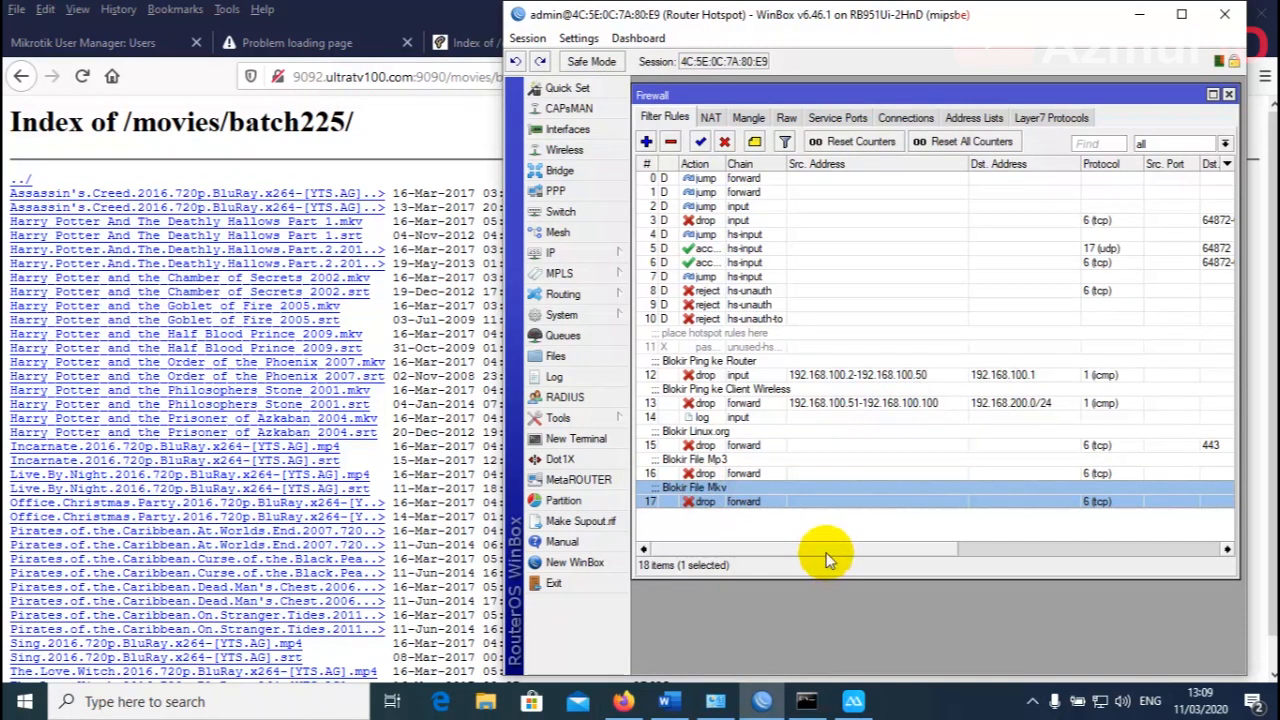
left_click_drag(827, 550, 1155, 547)
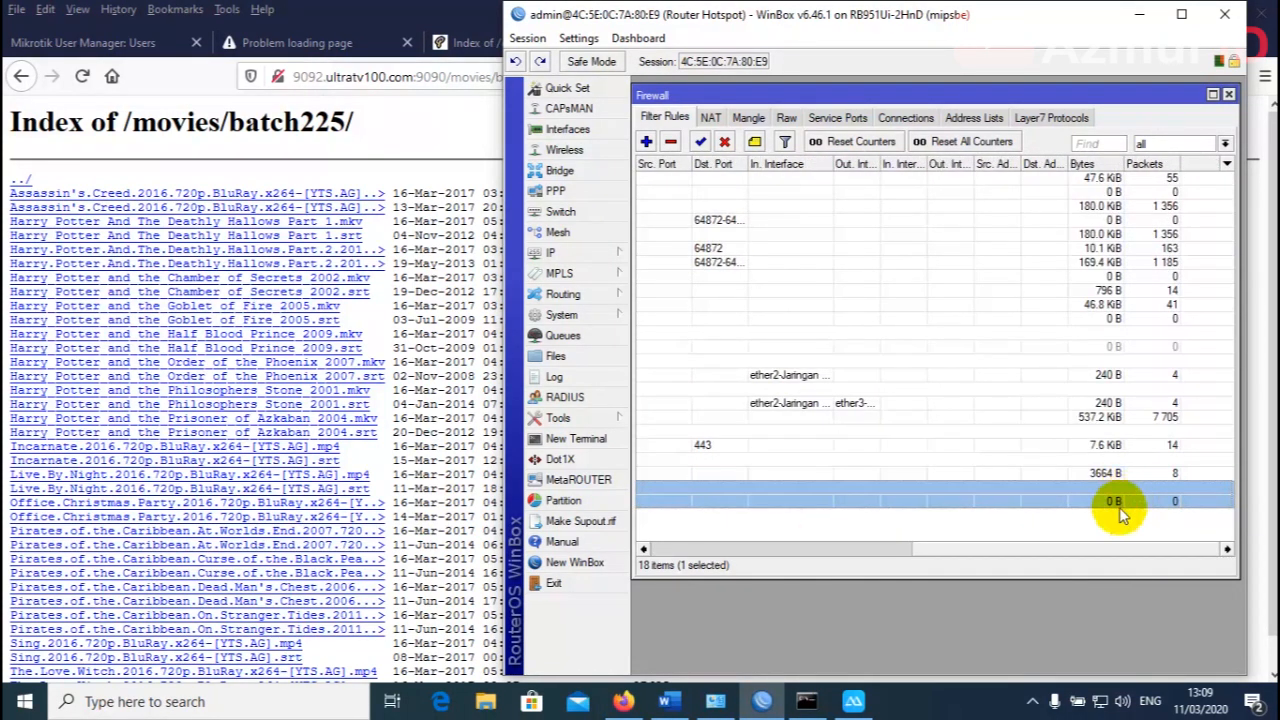
left_click(472, 8)
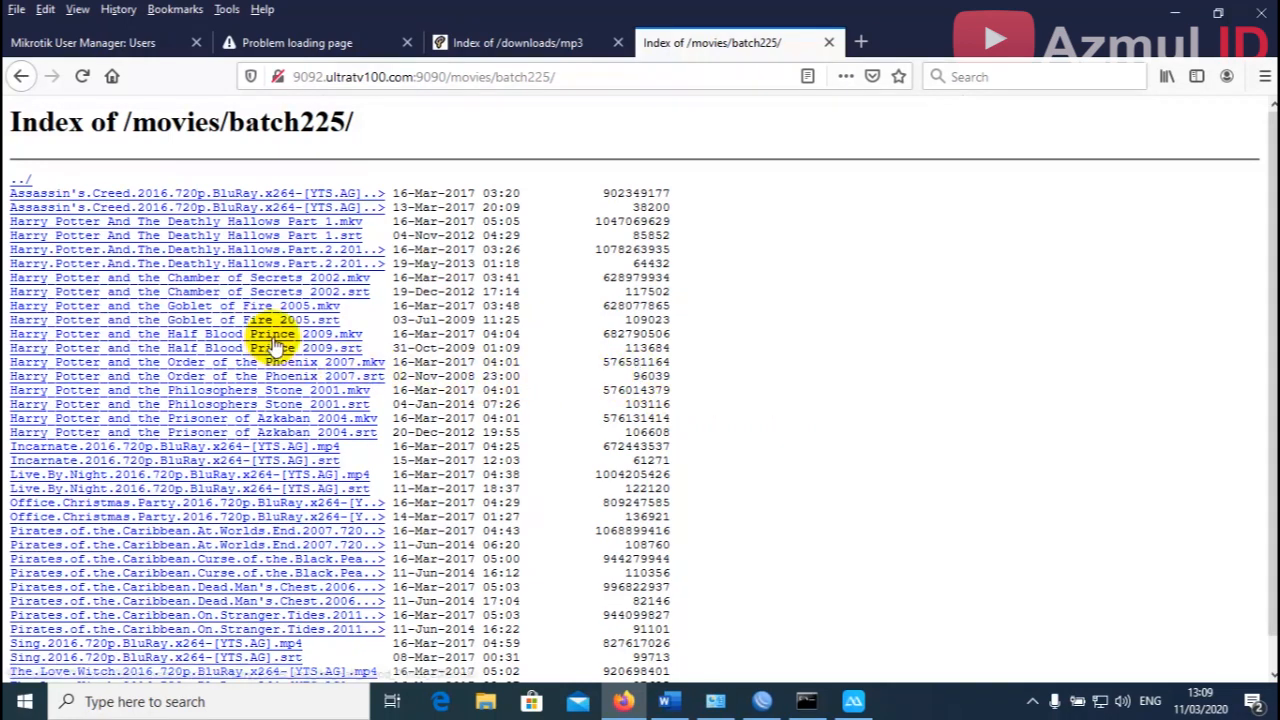
Request the Half Blood Prince 2009 .mkv file and watch the MKV rule's Bytes/Packets counters.
left_click(285, 340)
left_click(764, 700)
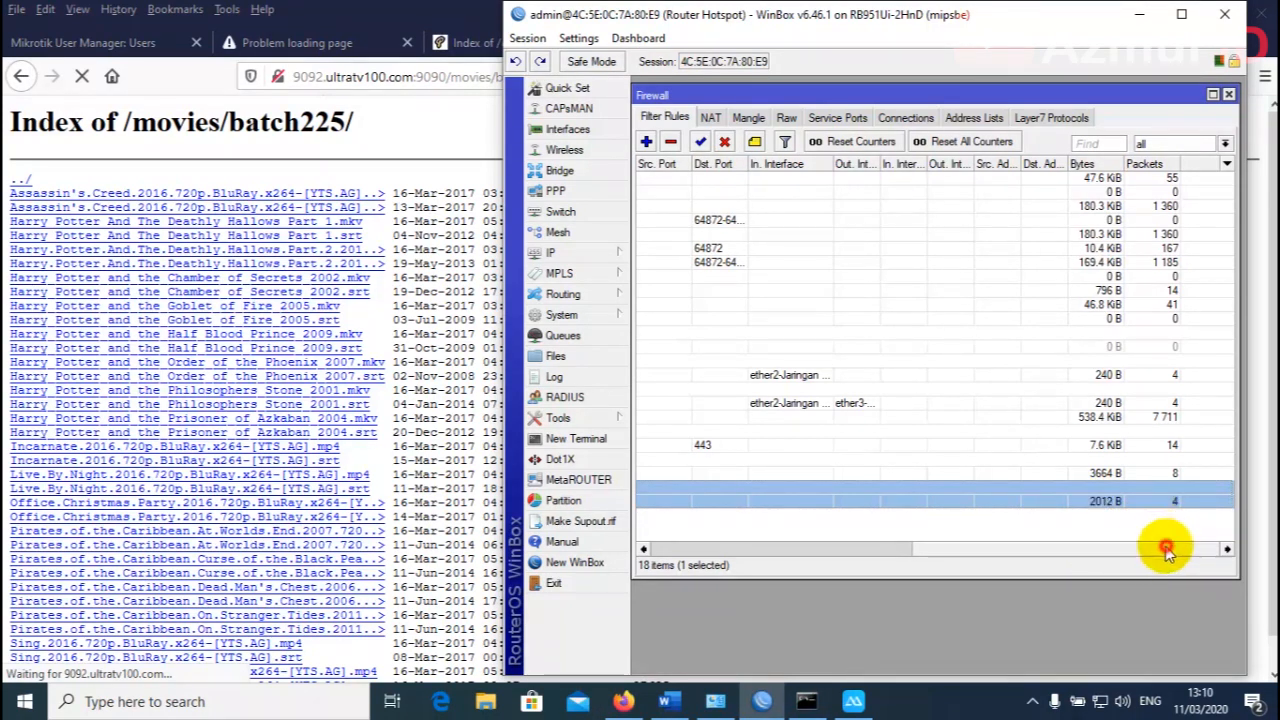
left_click_drag(1166, 548, 1154, 503)
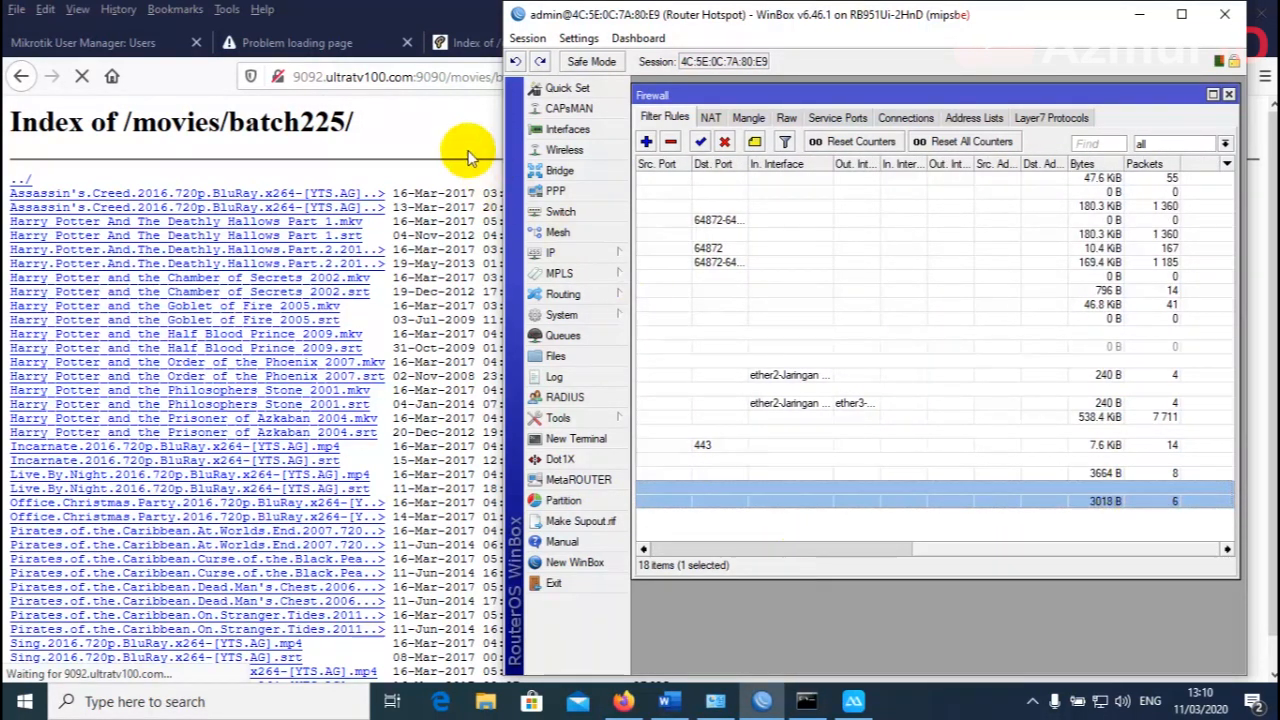
left_click_drag(690, 17, 694, 112)
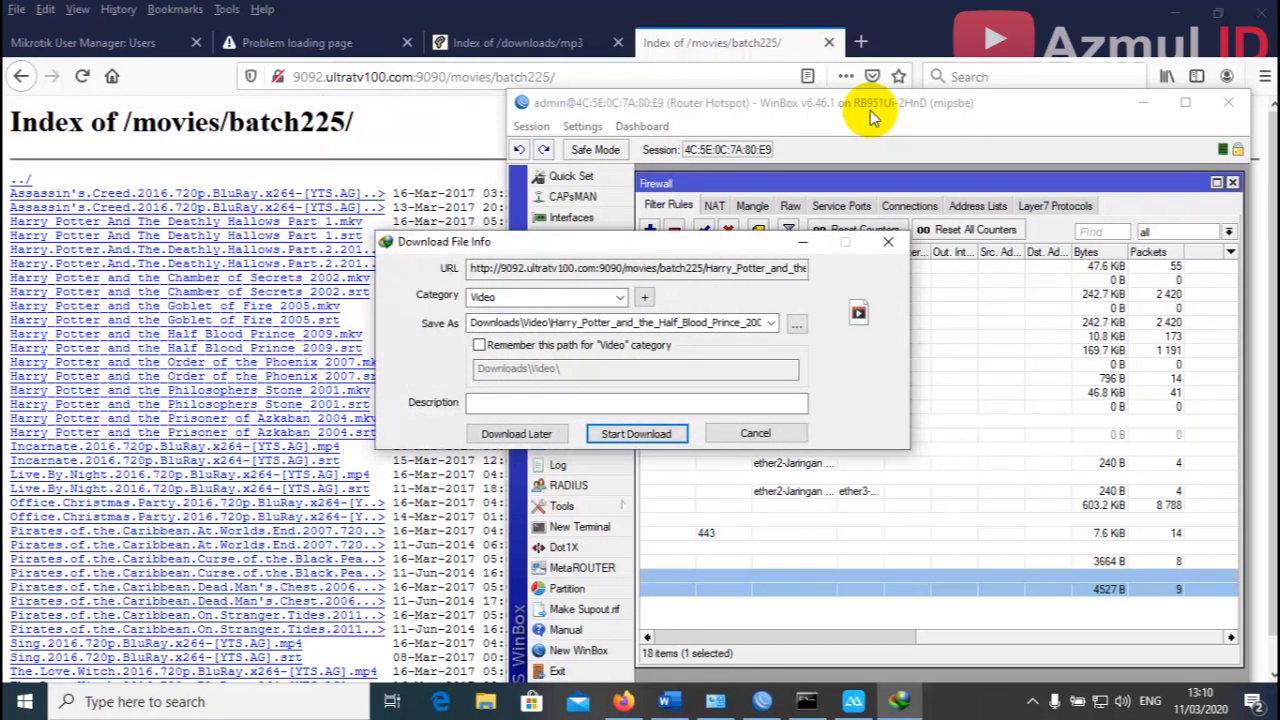
Start the Half Blood Prince .mkv download, dismiss the forcibly-closed error, and scroll back to the Action column.
left_click(663, 434)
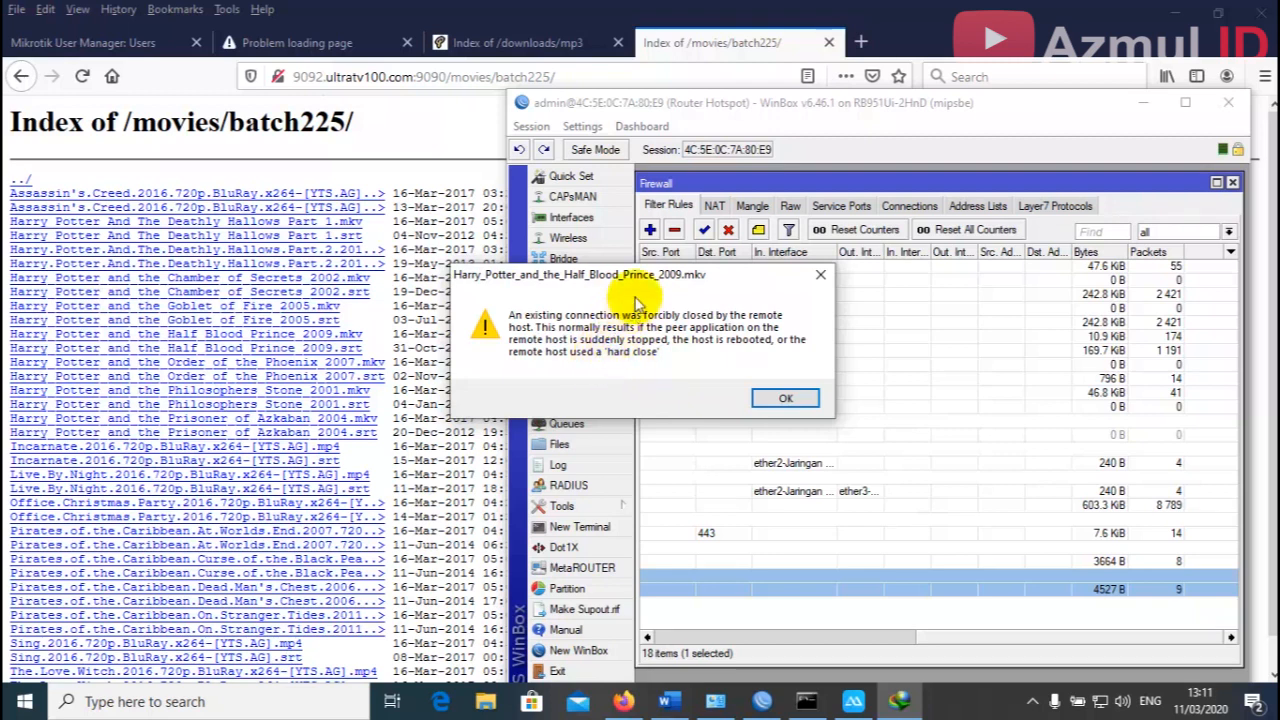
left_click_drag(644, 285, 632, 312)
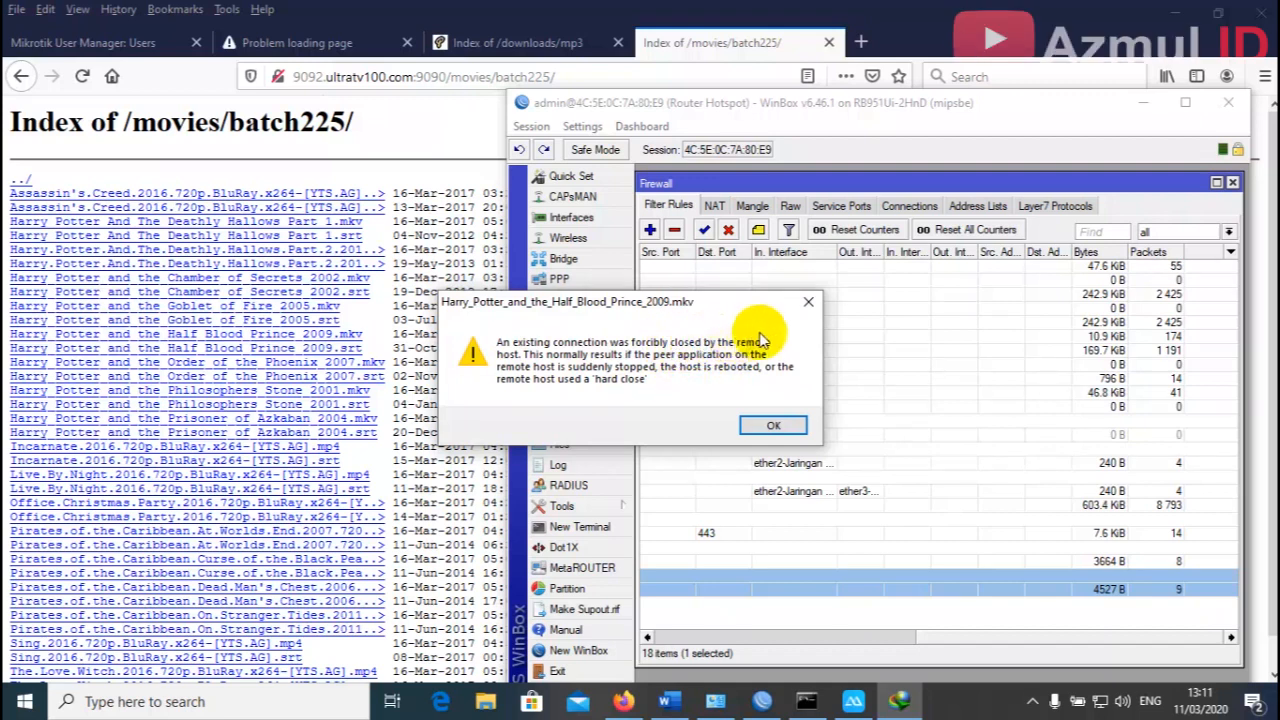
left_click(808, 301)
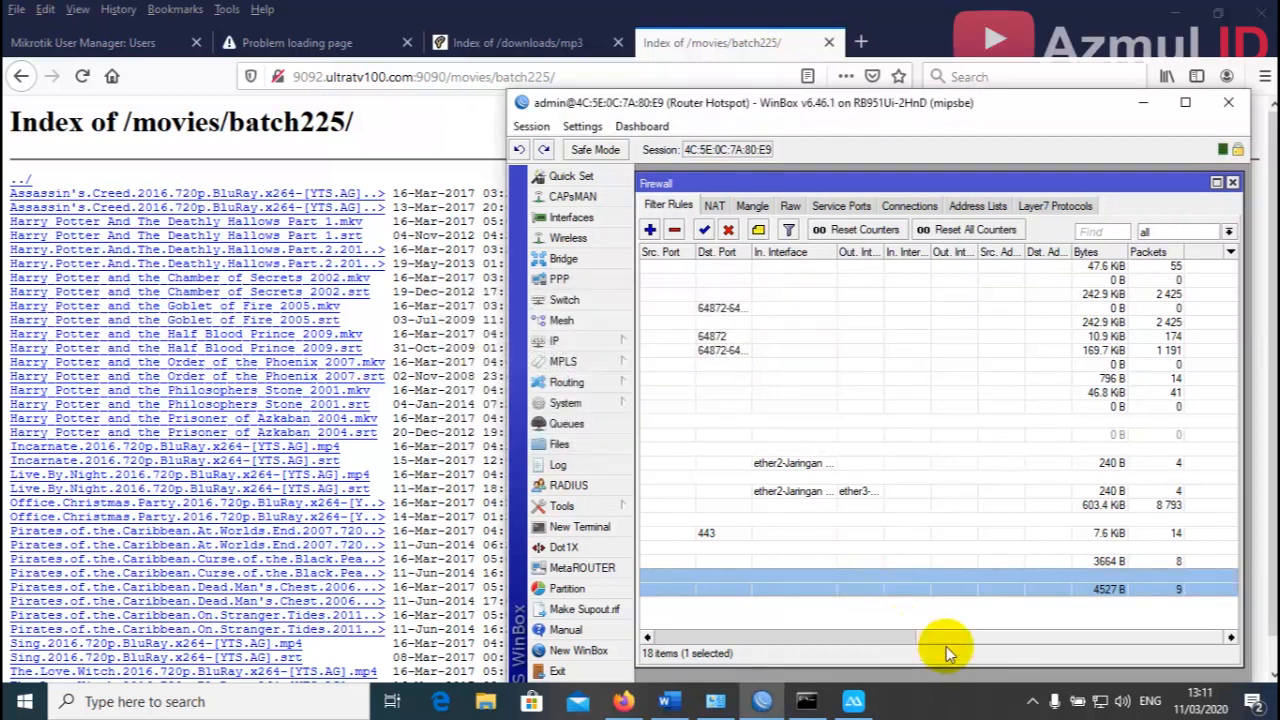
left_click_drag(965, 643, 706, 622)
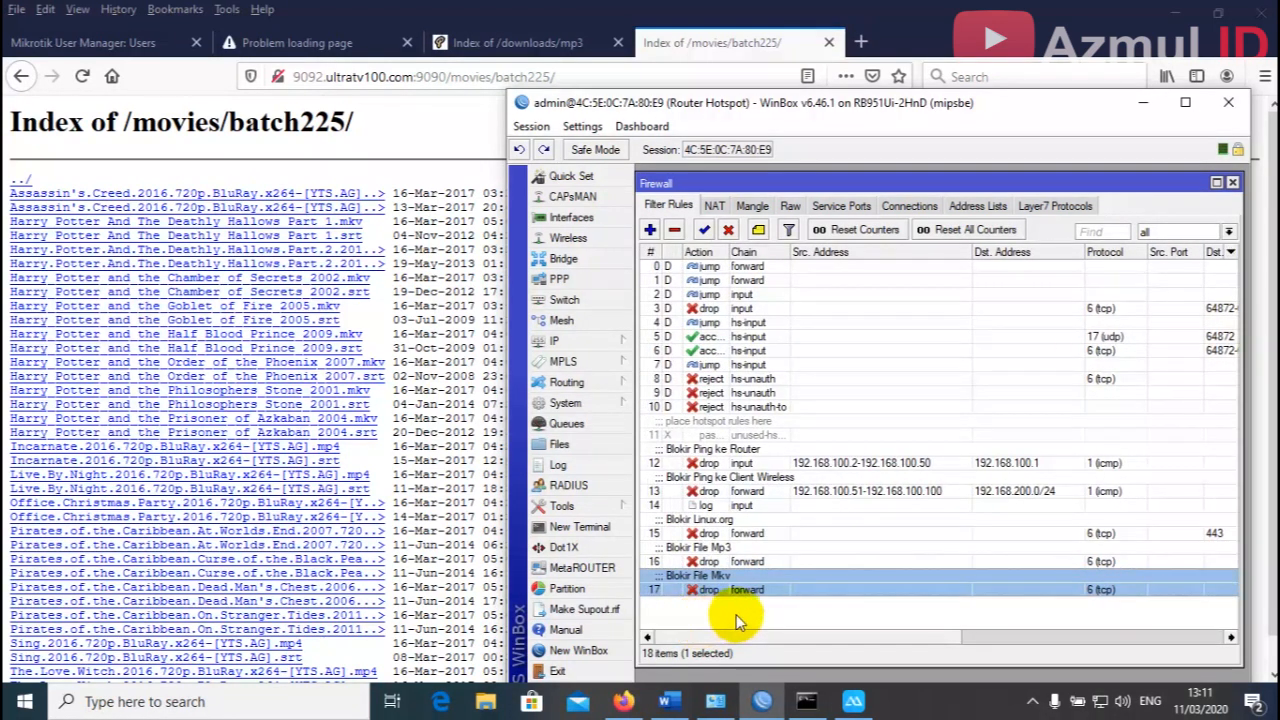
Clear the rule selection, then minimize Firefox and WinBox to reveal the phone's hotspot login page.
left_click(737, 620)
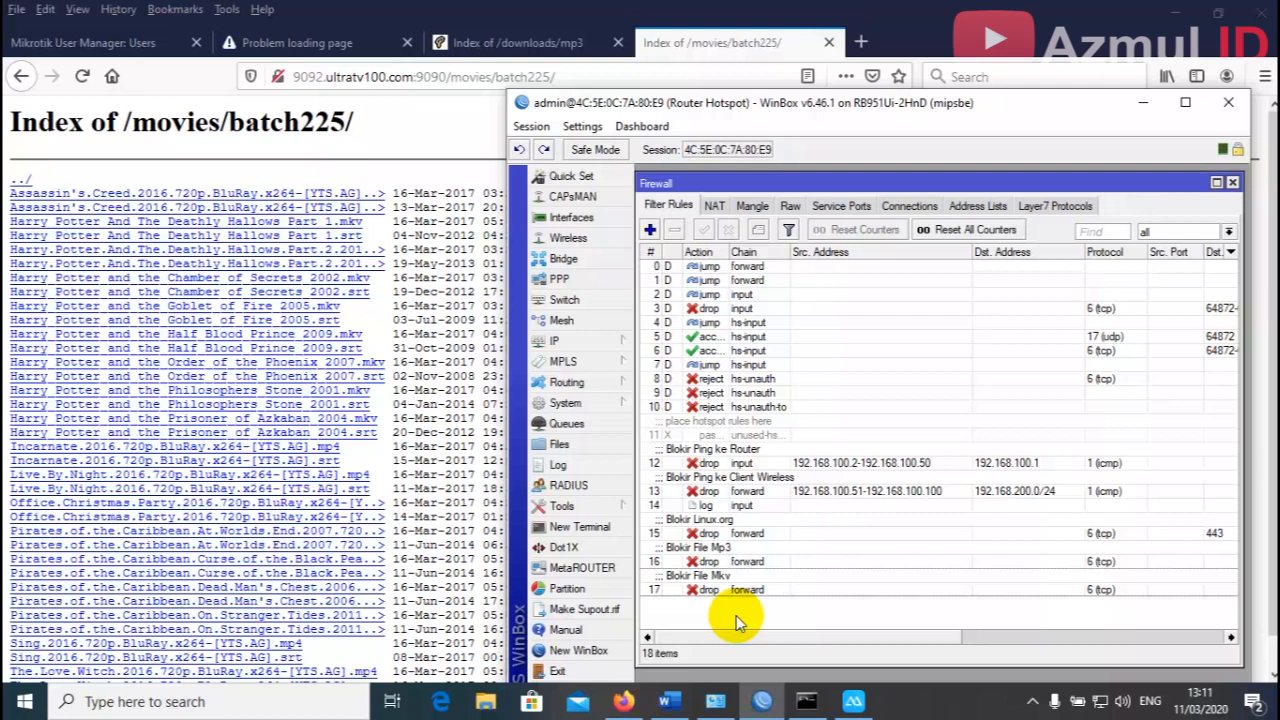
left_click(1175, 33)
left_click(1175, 12)
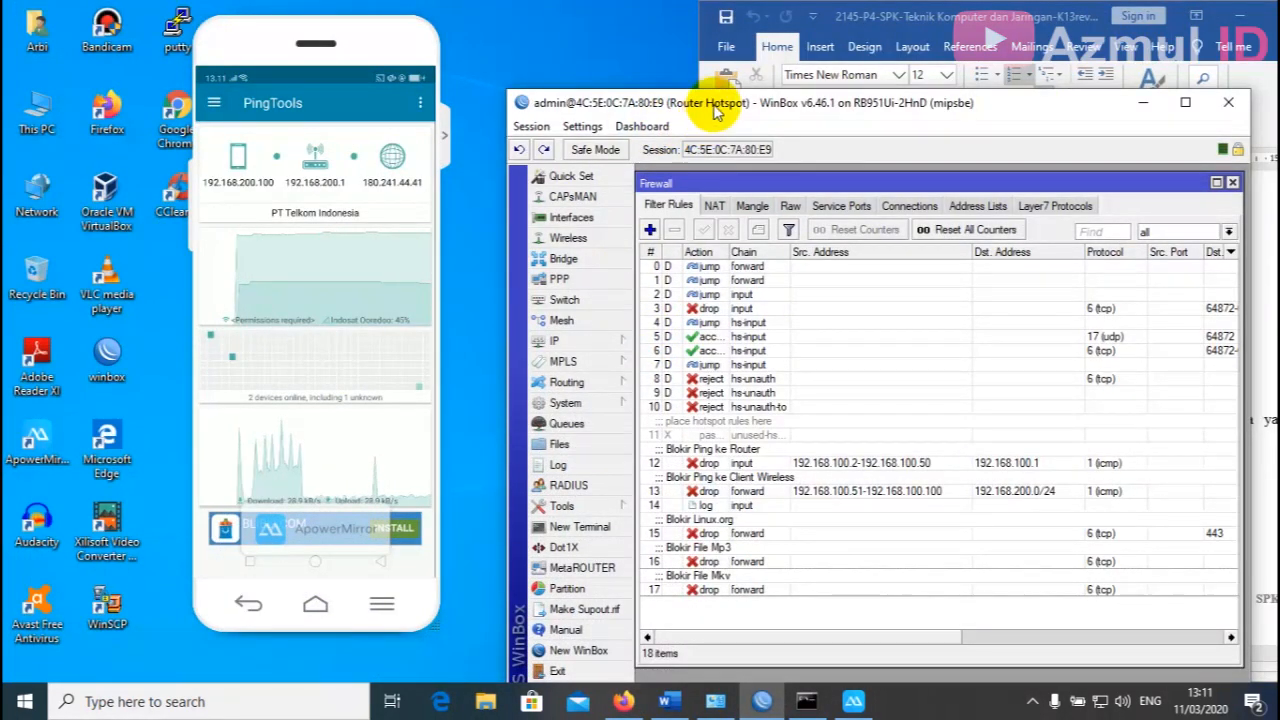
left_click_drag(709, 104, 732, 58)
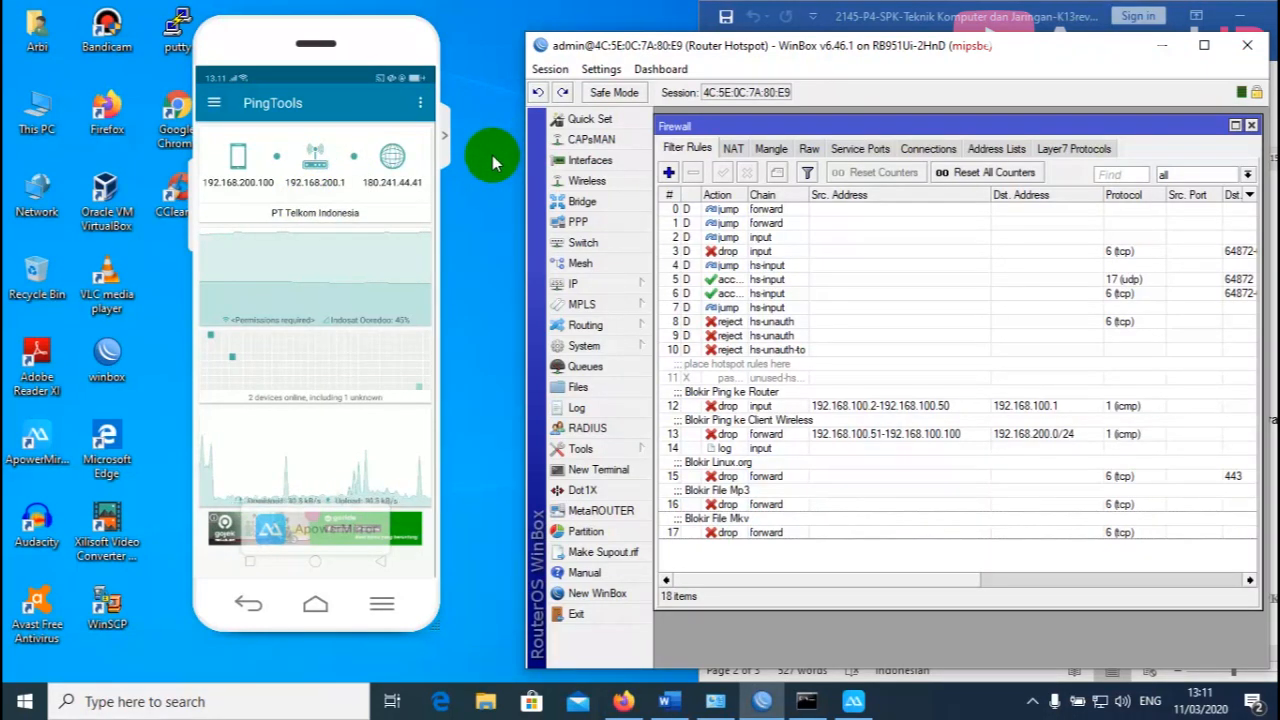
left_click(1161, 46)
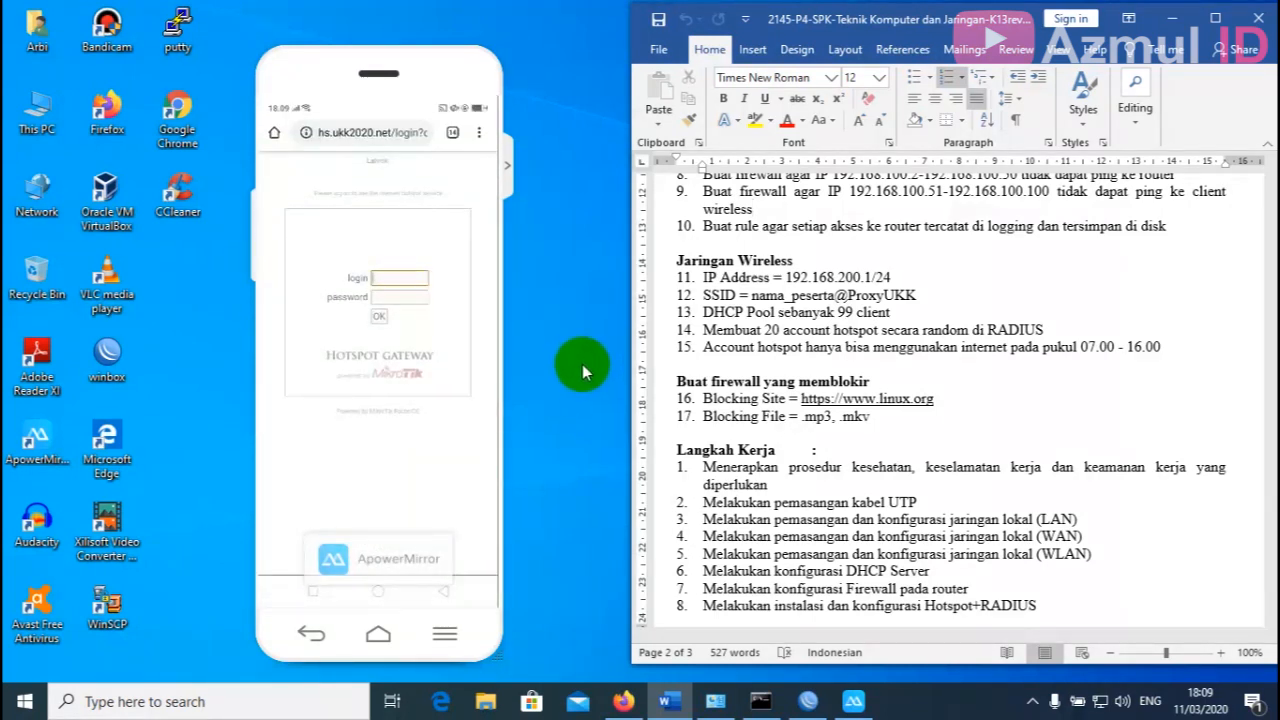
Log the mirrored phone into the hotspot with the generated account's username and password; access is denied at 18:10.
left_click(623, 701)
left_click(851, 703)
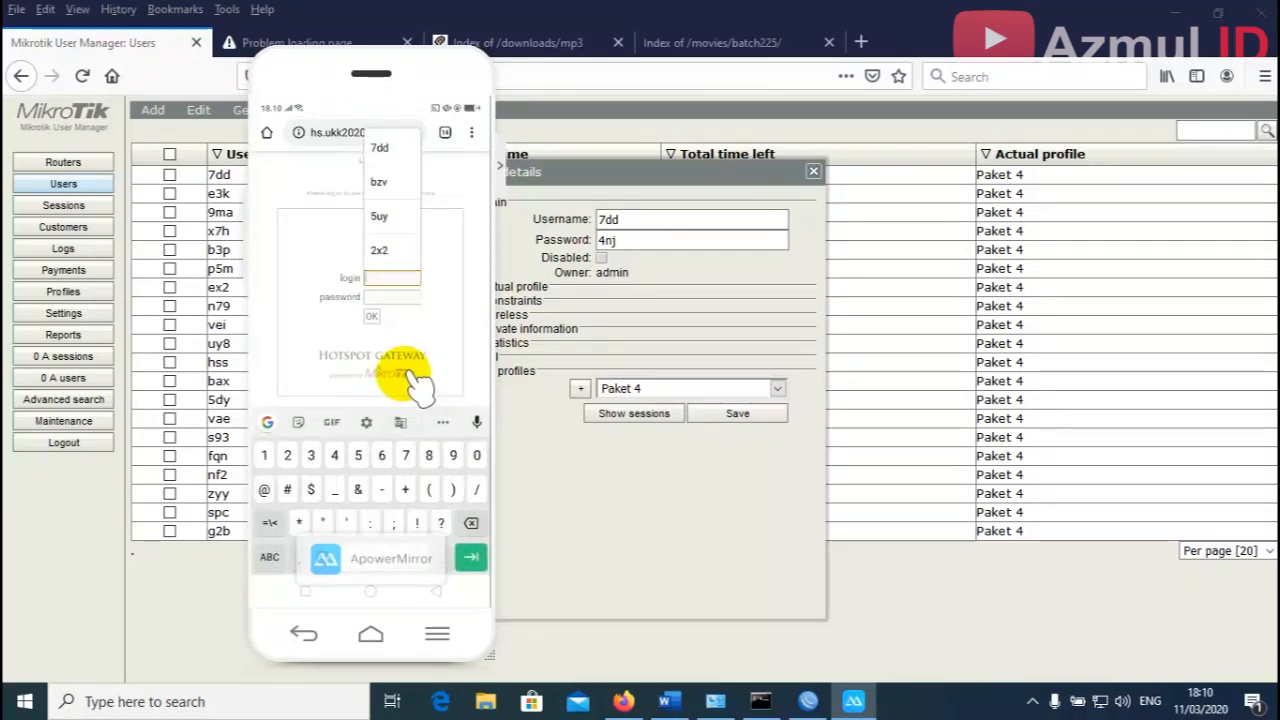
type("7dd")
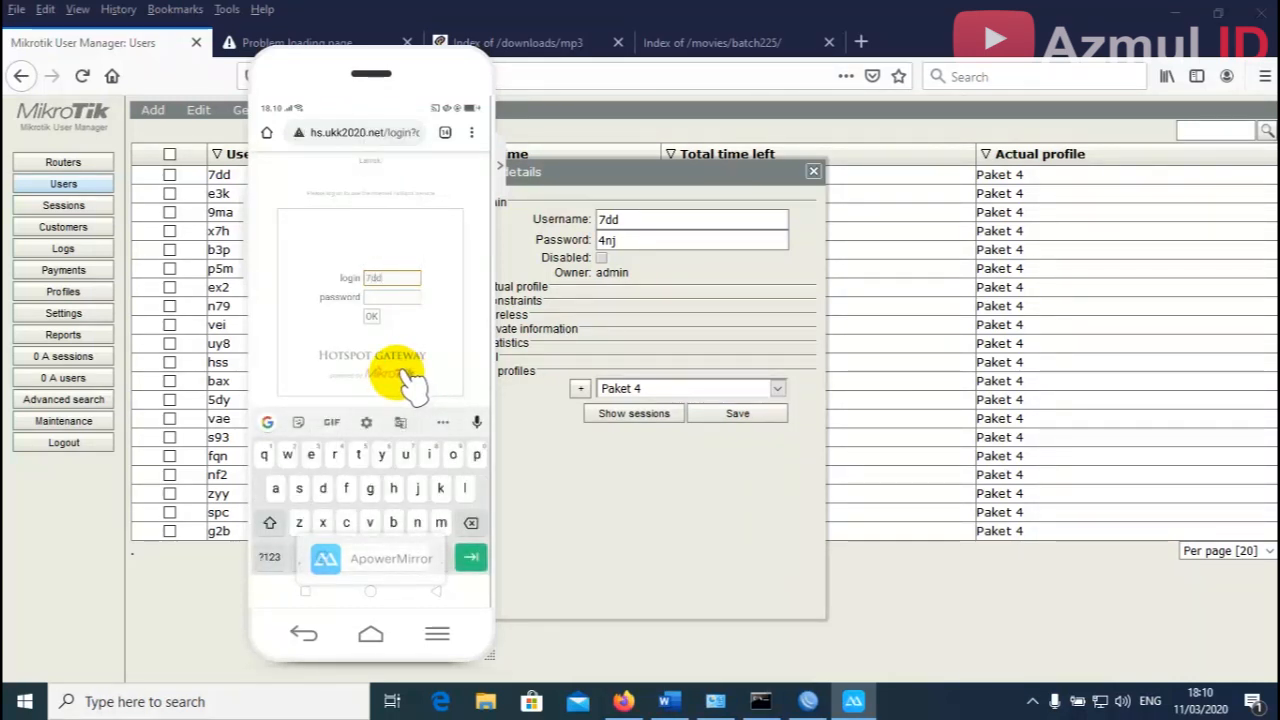
key("Tab")
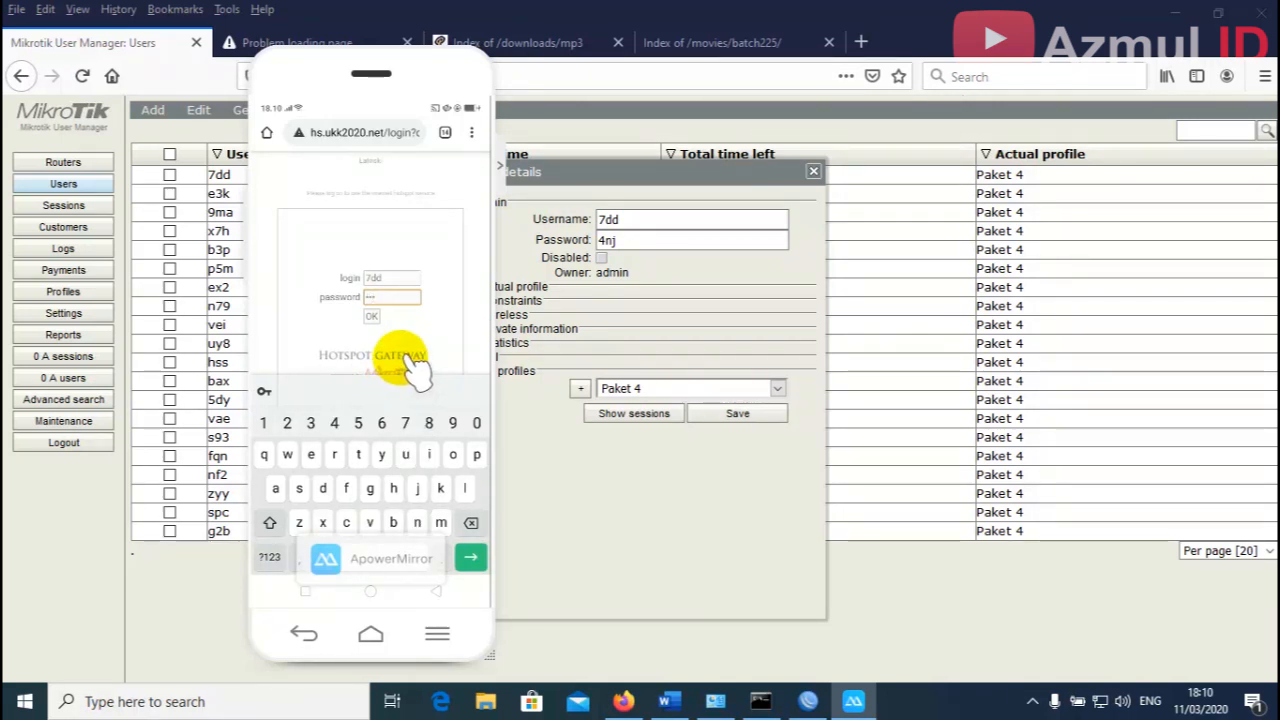
key("Tab")
key("Return")
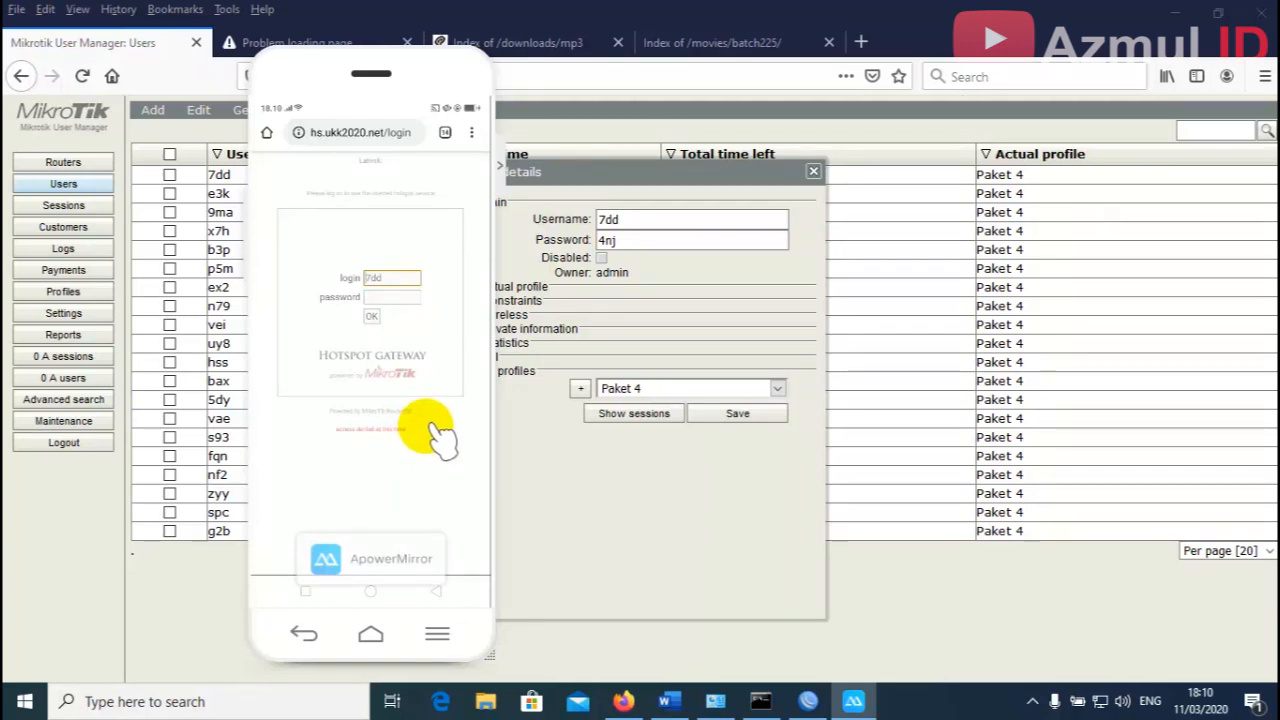
left_click(1172, 16)
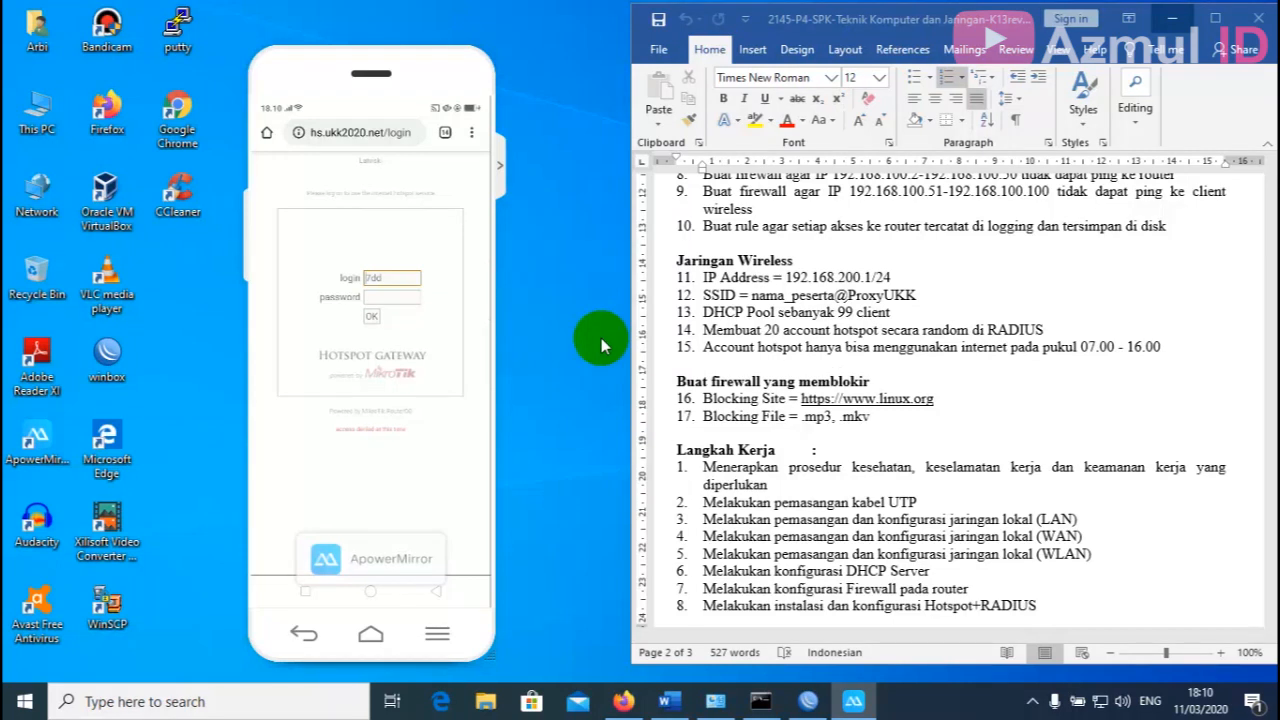
Join the laptop to the open ProxyUKK Wi-Fi network.
left_click(1104, 702)
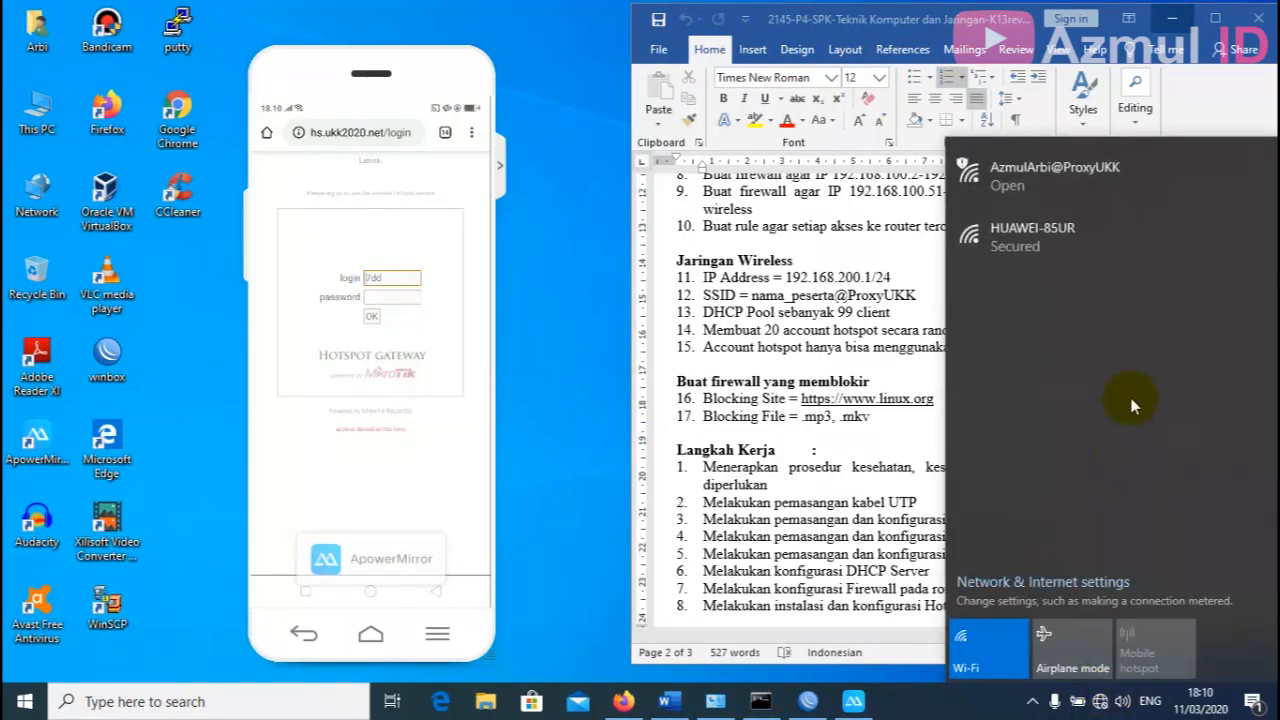
left_click(1047, 189)
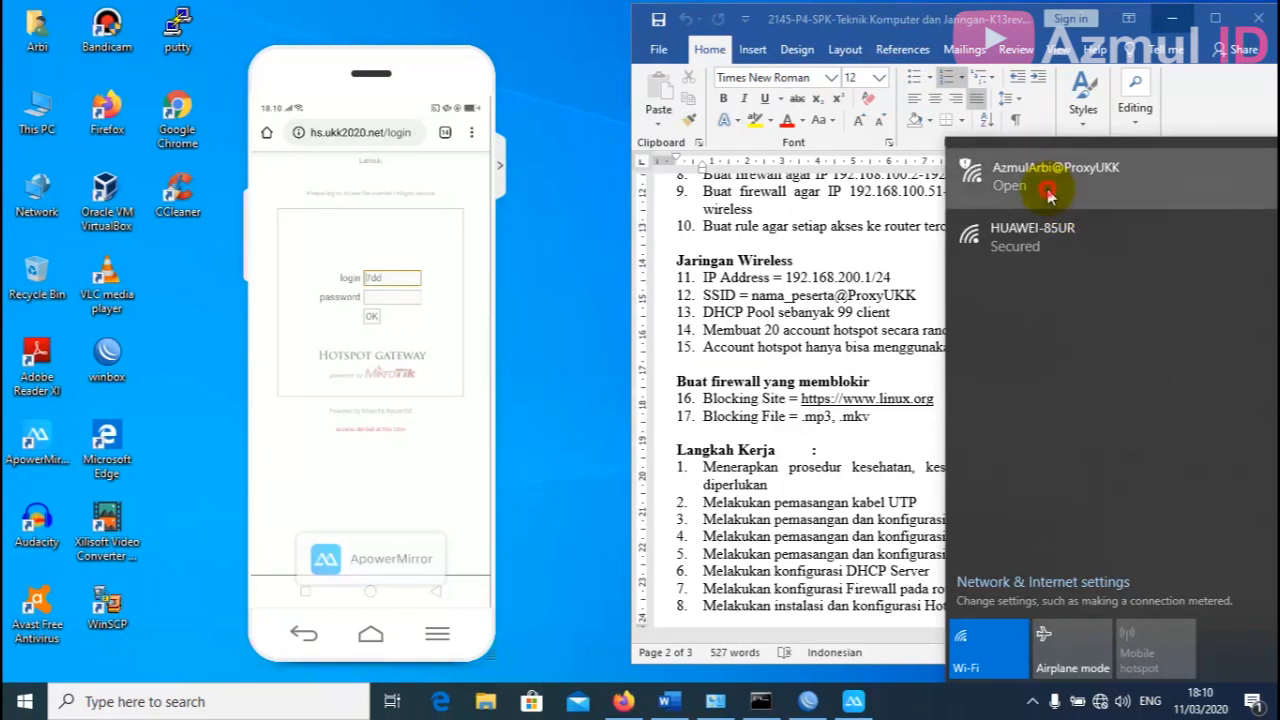
left_click(1176, 310)
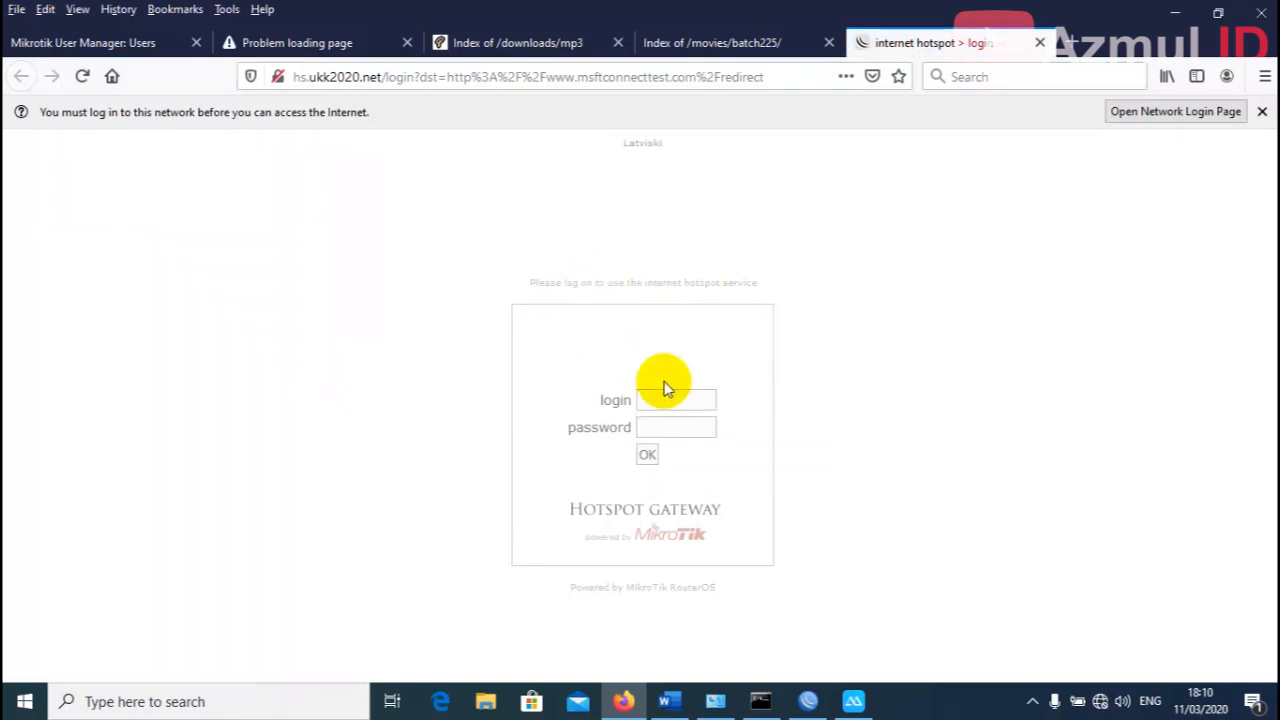
Check the generated account in User Manager and enter its username and password on the hotspot login page.
left_click(108, 44)
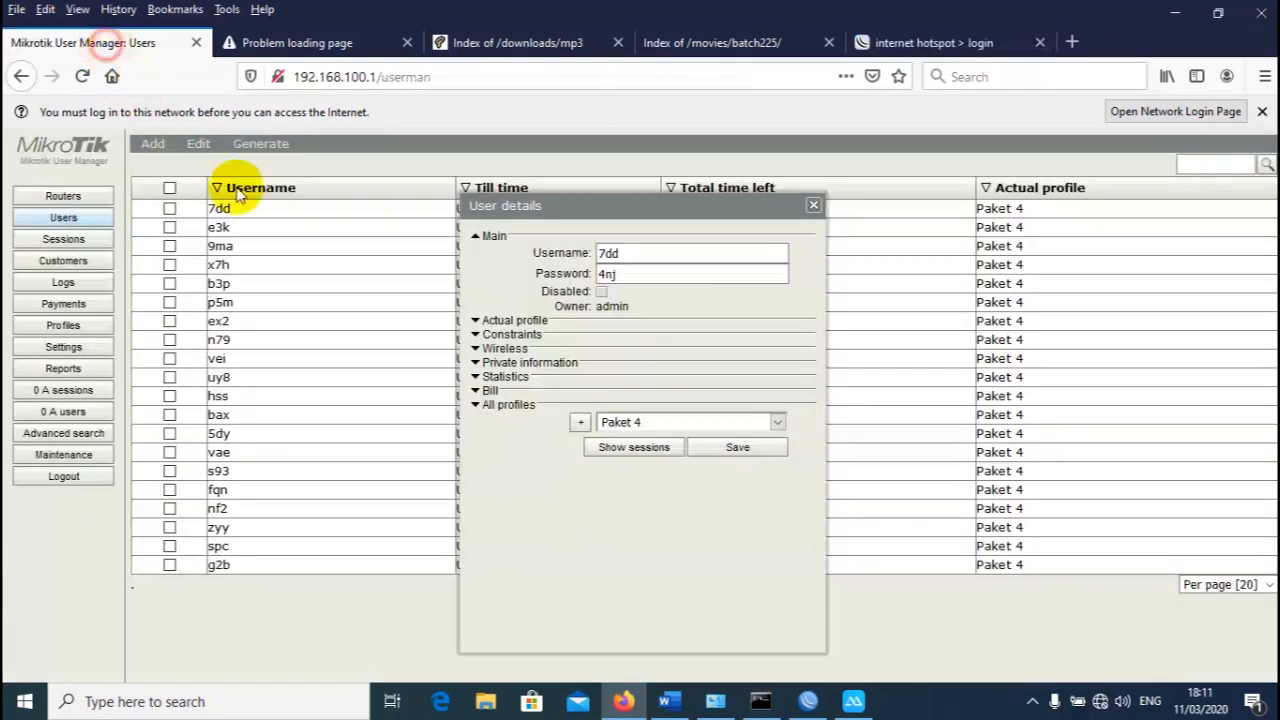
left_click(900, 40)
left_click(681, 405)
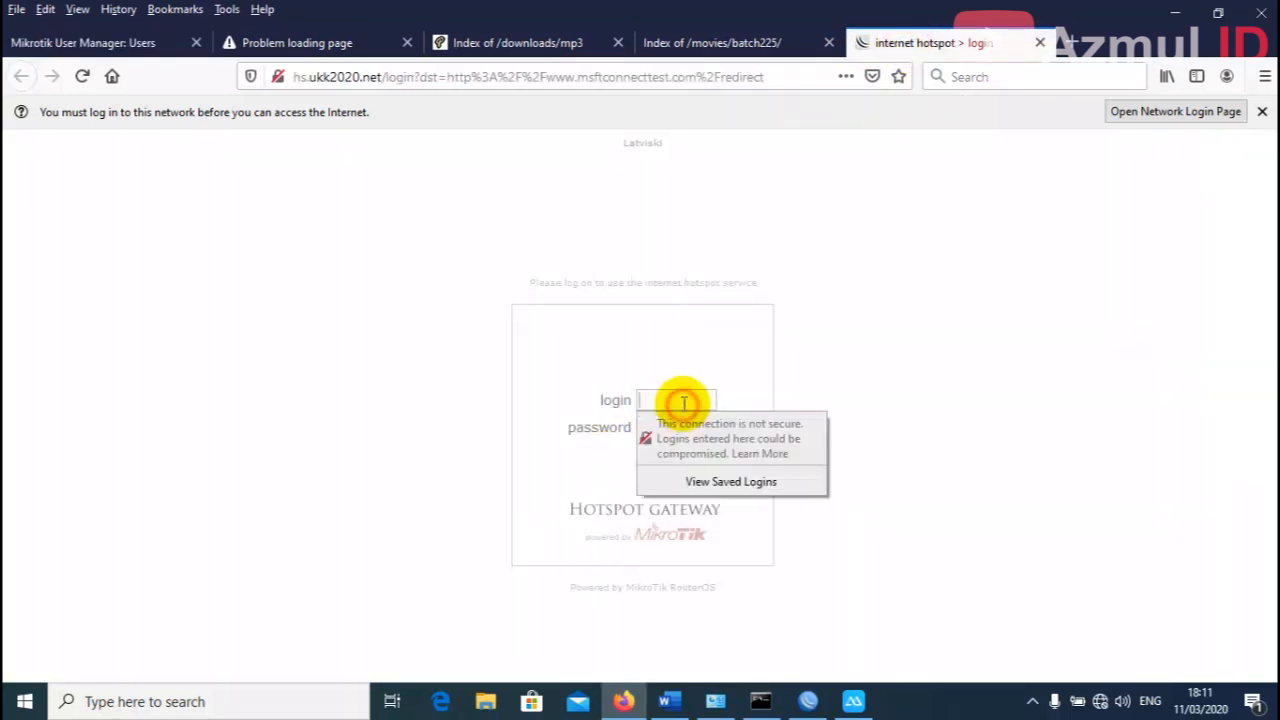
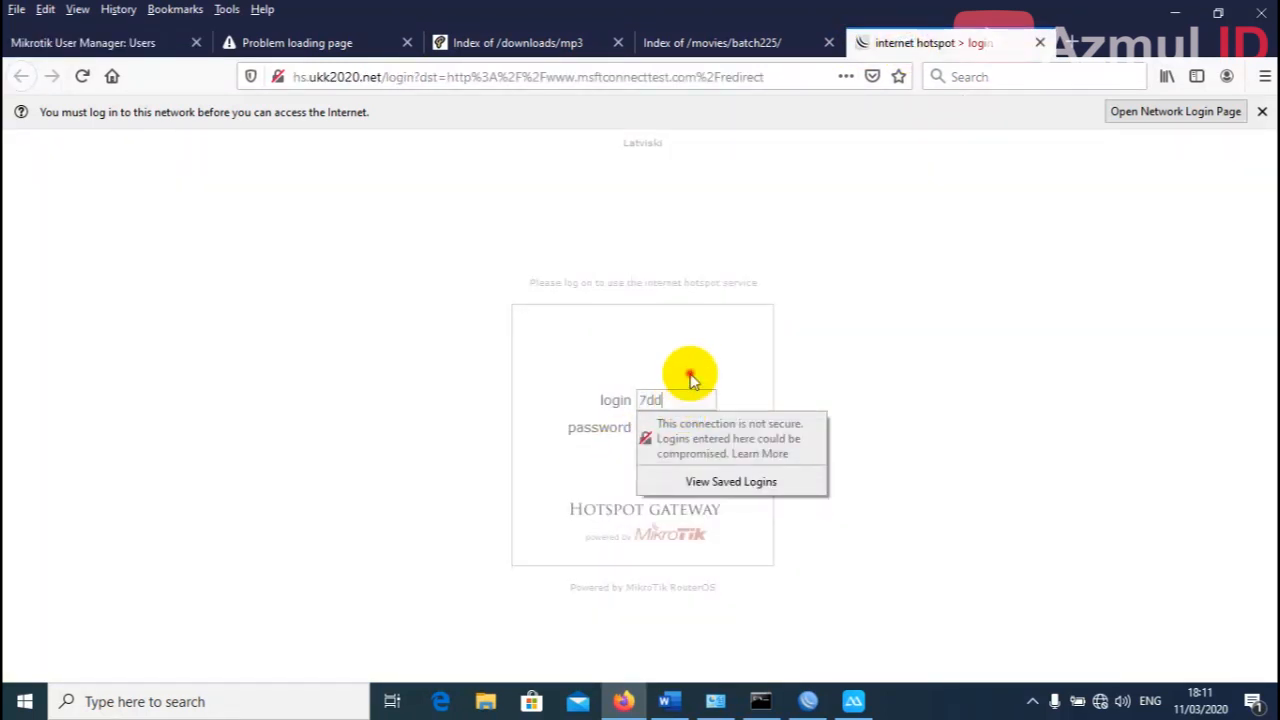
left_click(671, 430)
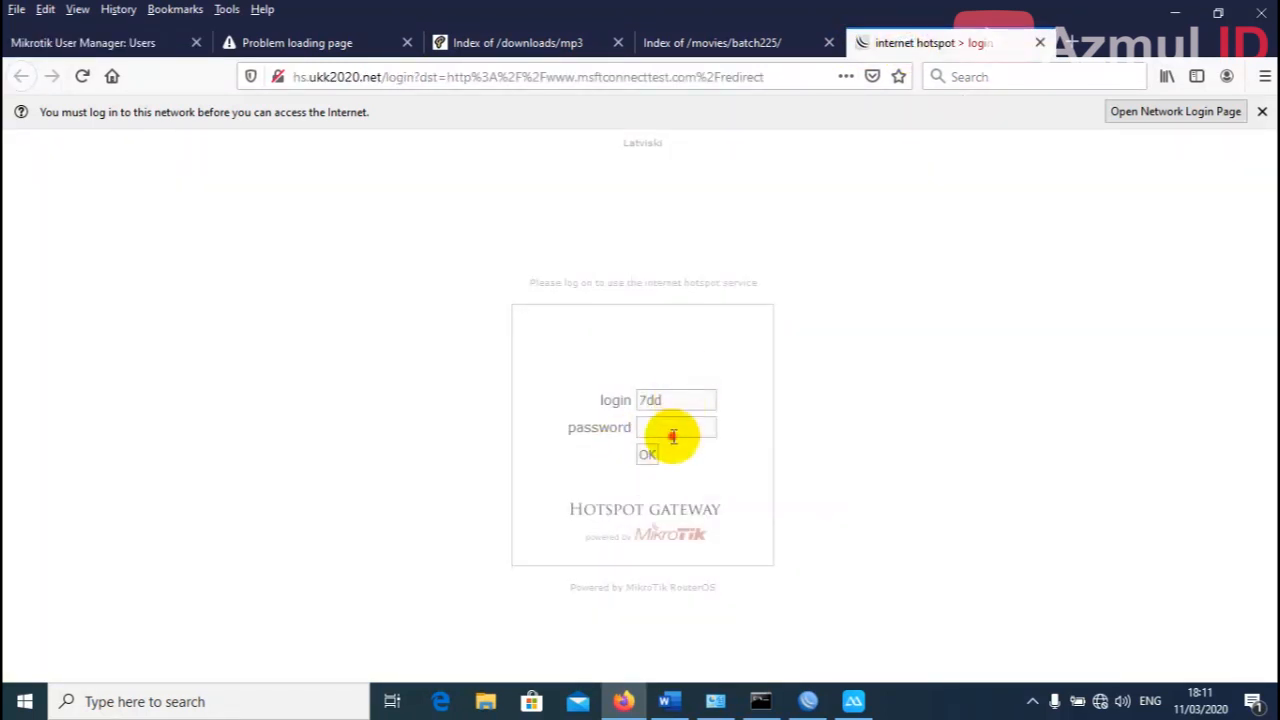
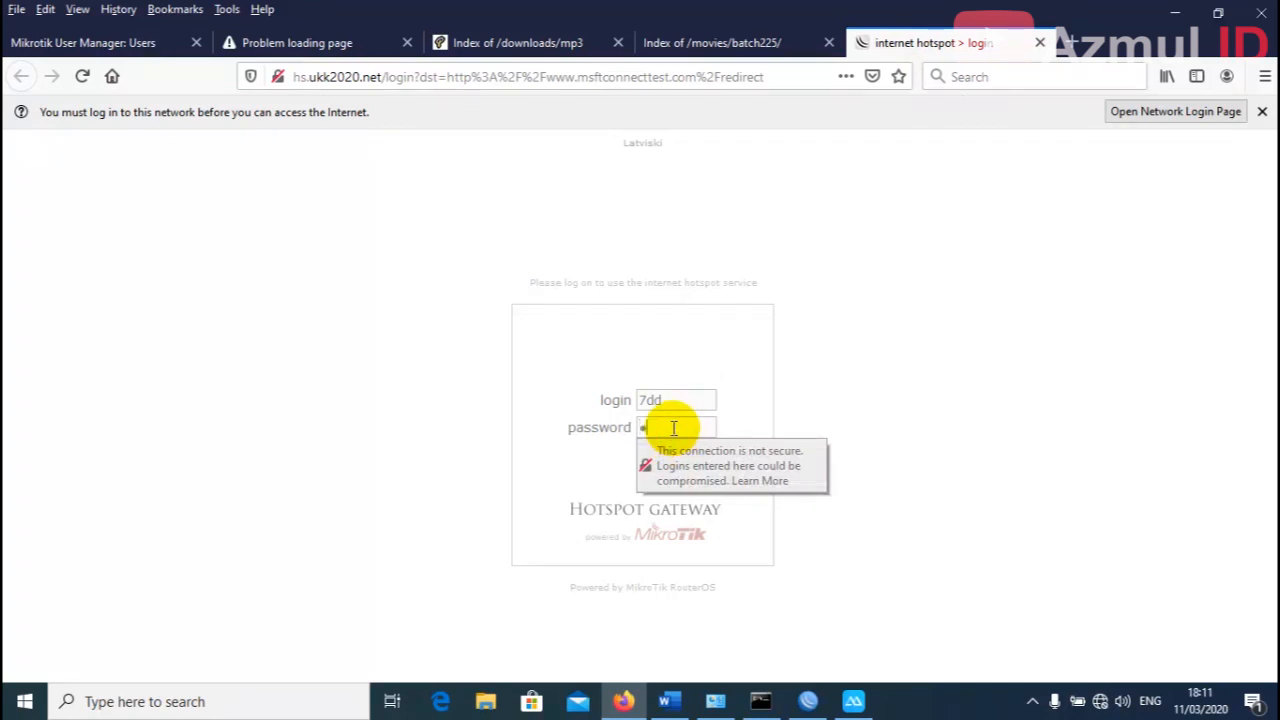
Submit the hotspot login without saving it, getting 'access denied at this time'.
left_click(695, 368)
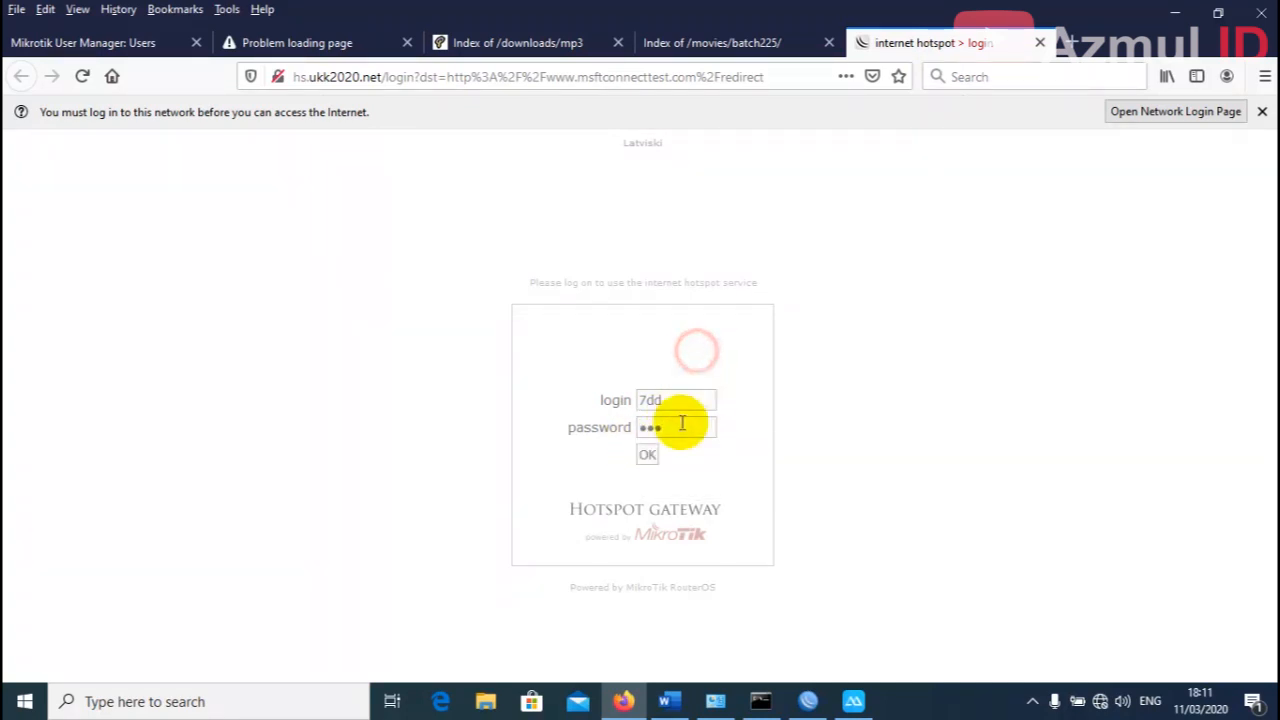
left_click(648, 455)
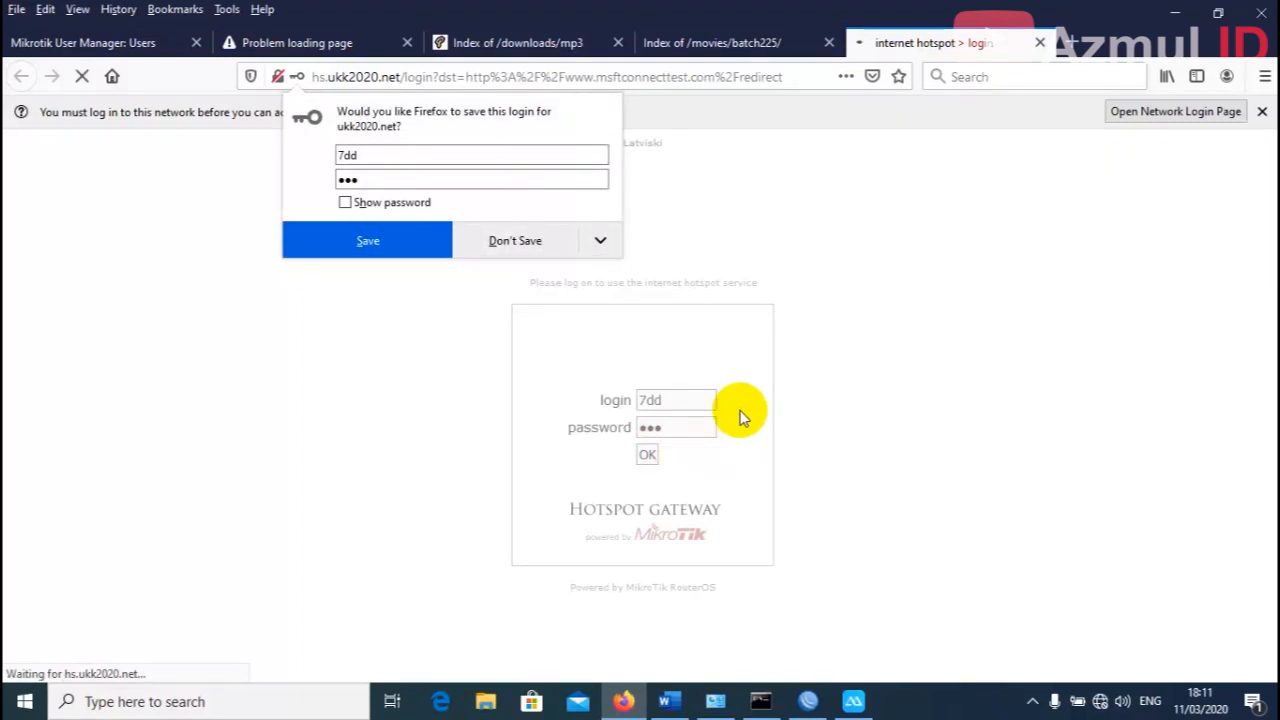
left_click(517, 240)
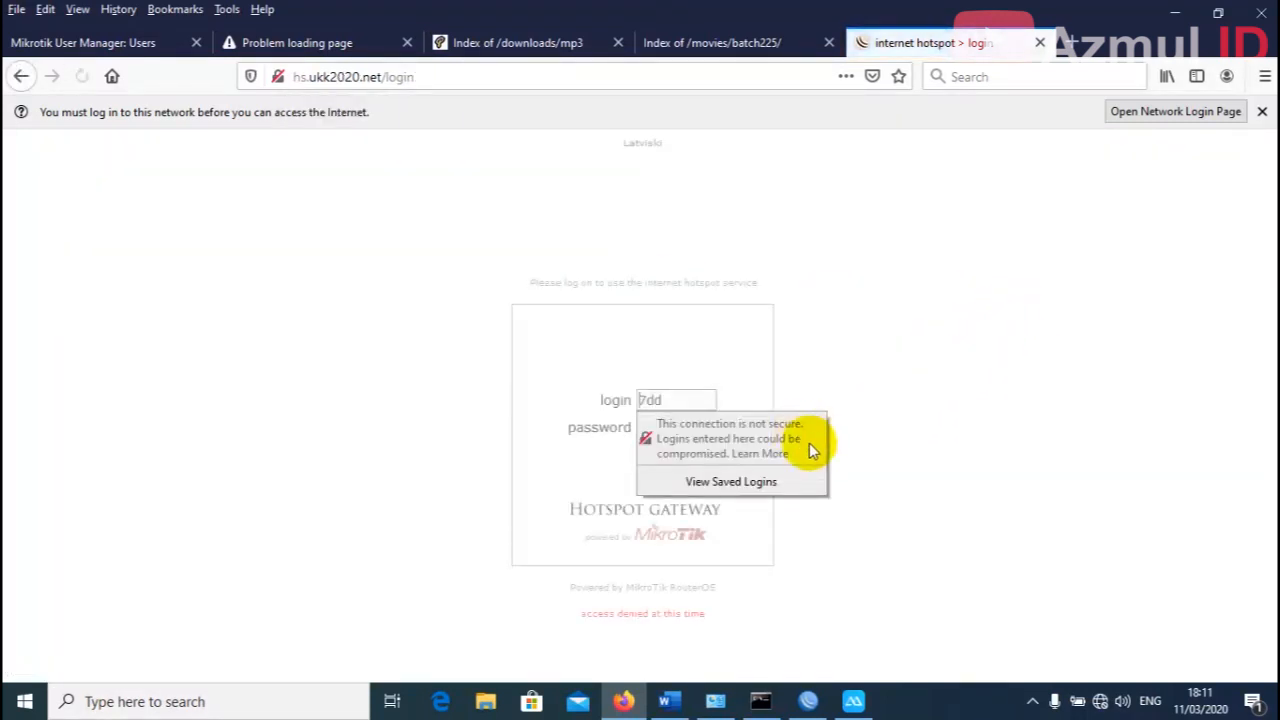
left_click(763, 610)
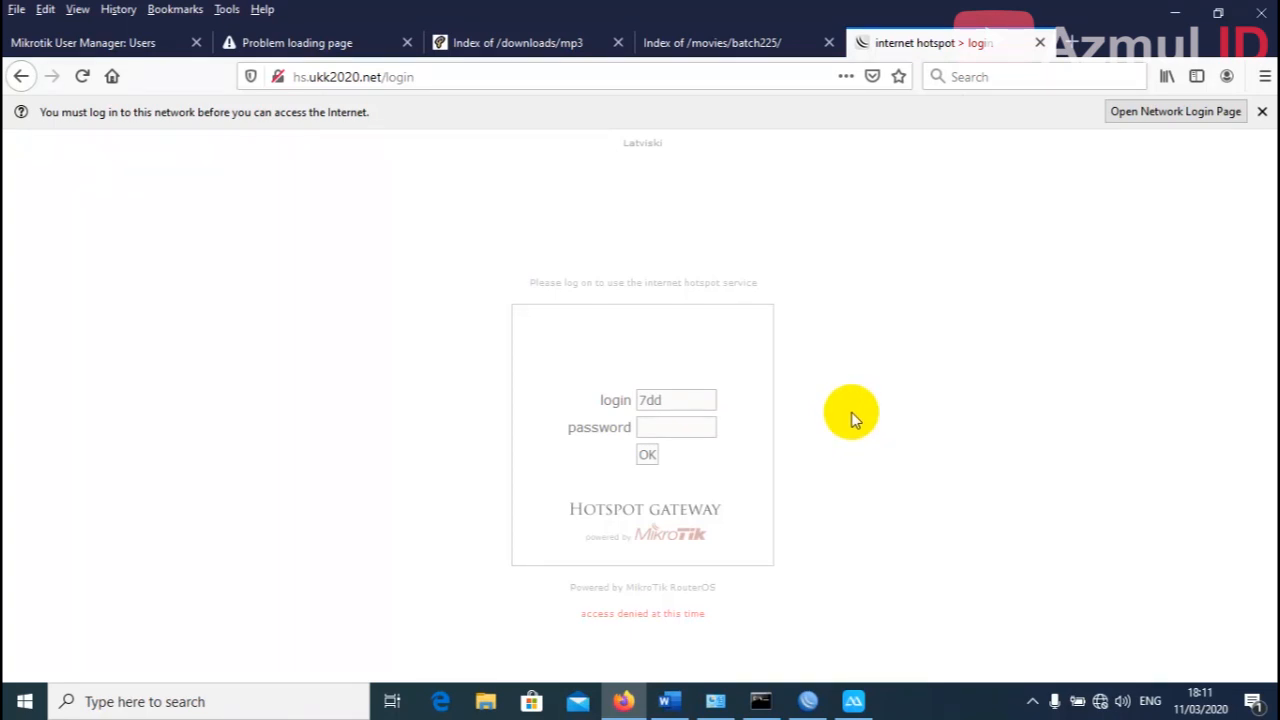
left_click(1173, 18)
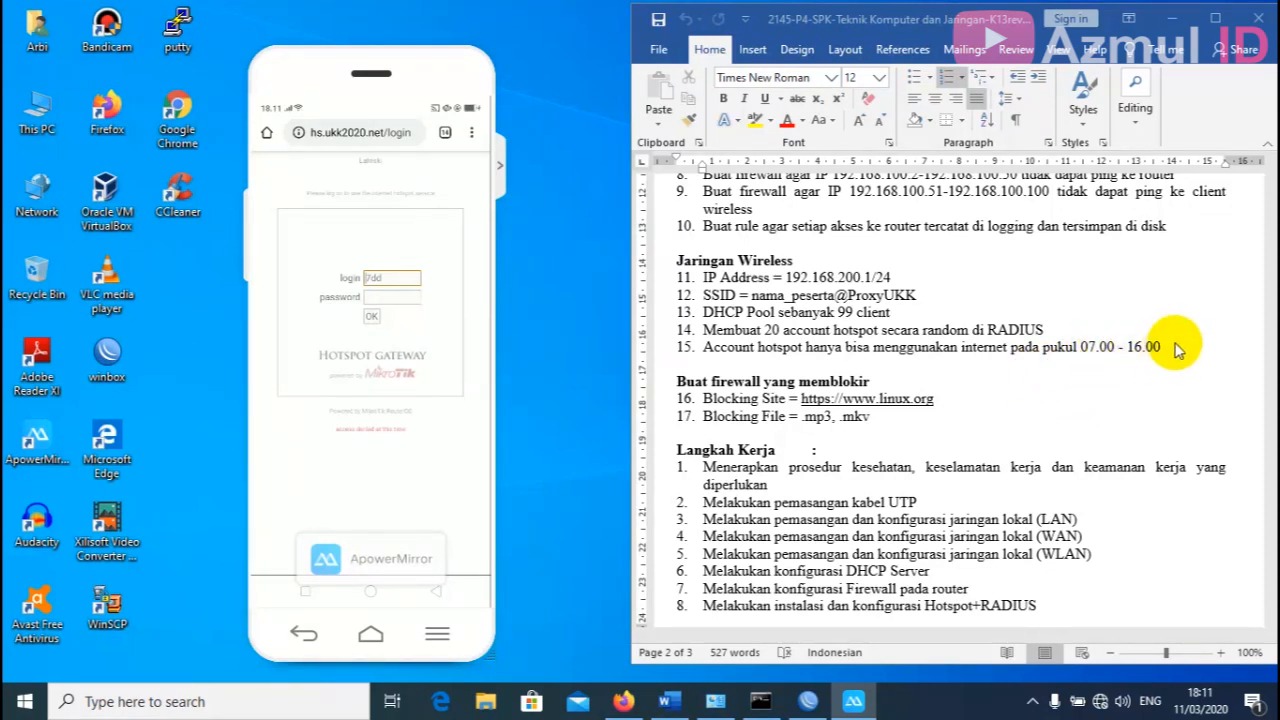
Maximize the Word window showing the task sheet.
left_click(1215, 18)
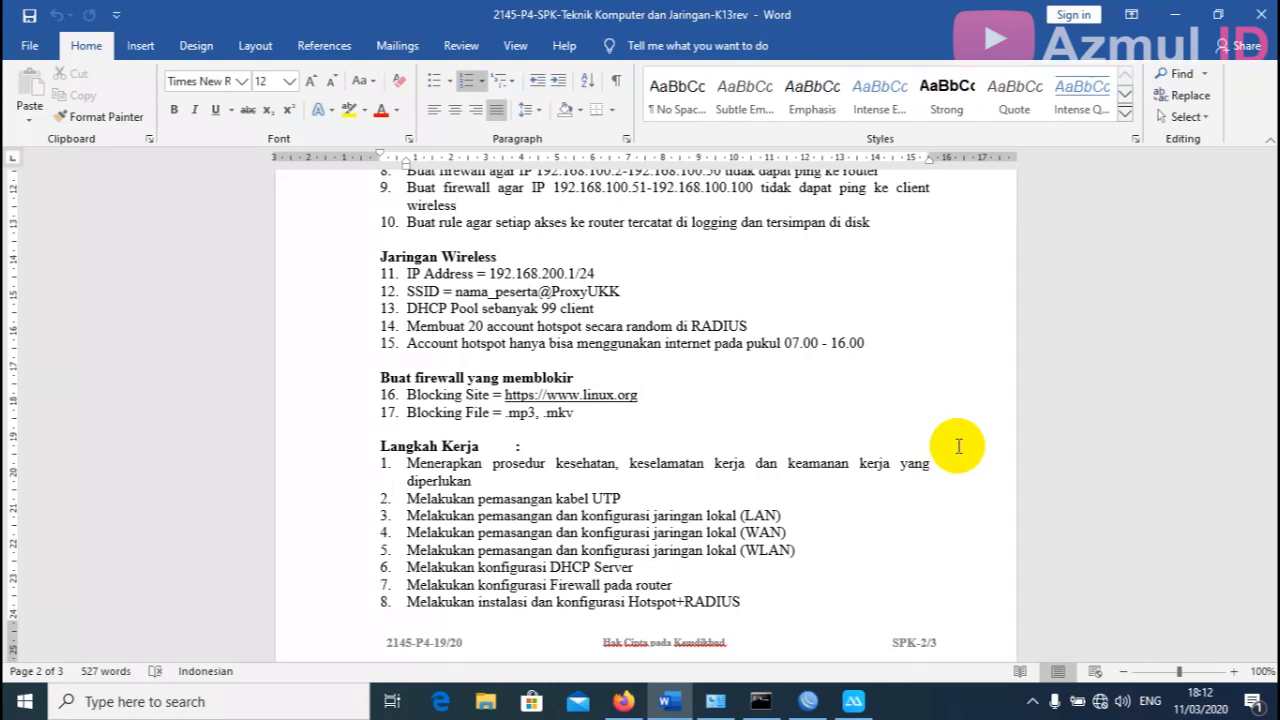
Scroll the task document up to the DOKUMEN NEGARA header on page 1.
scroll(958, 446, "up", 5)
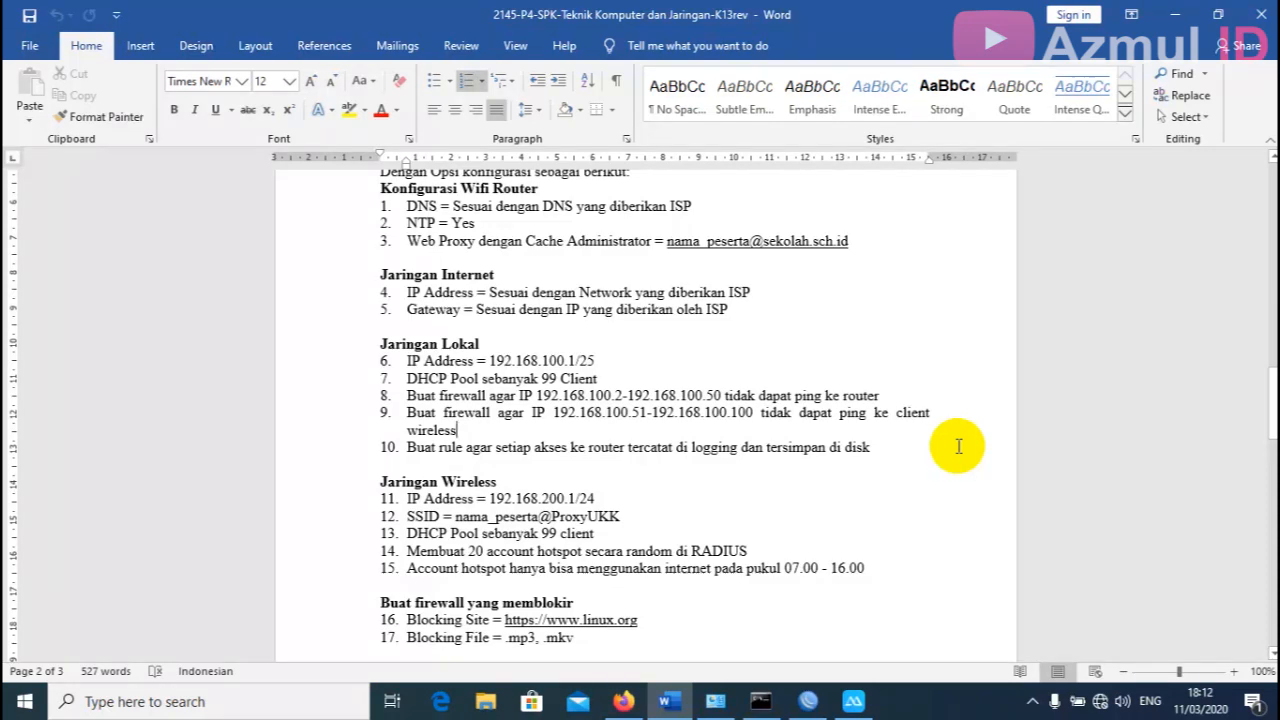
scroll(958, 446, "up", 5)
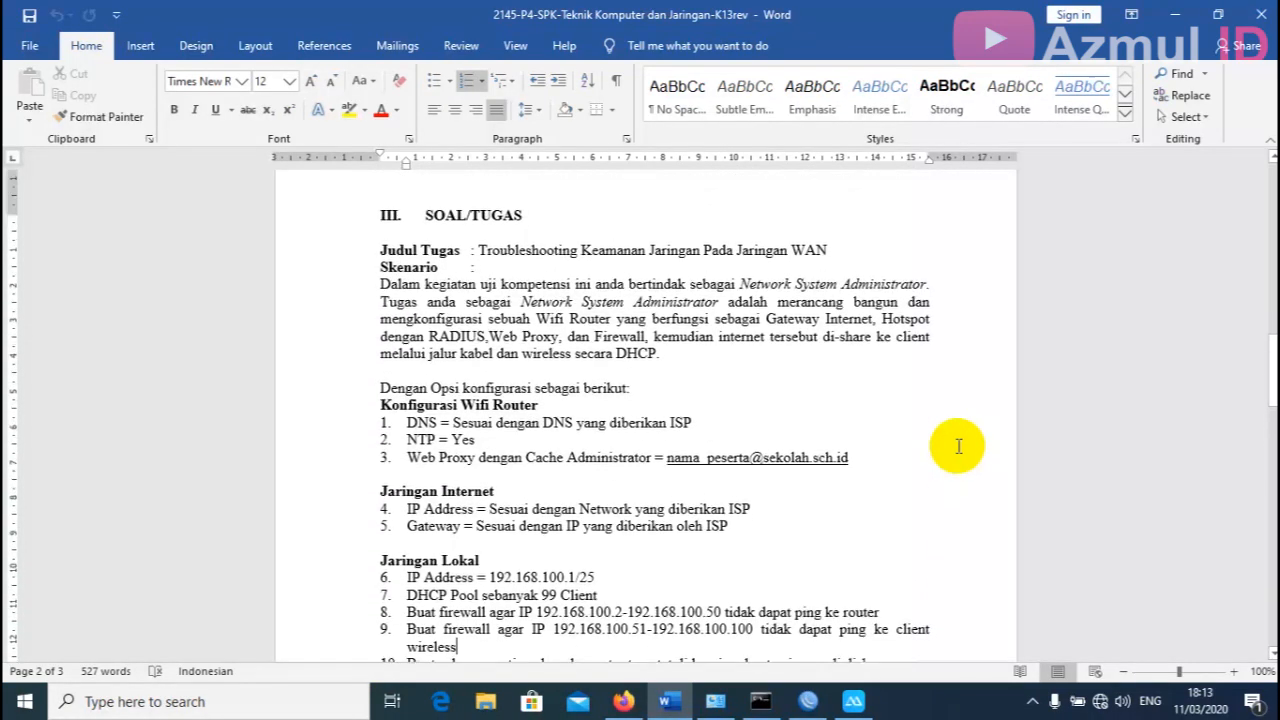
scroll(958, 446, "up", 5)
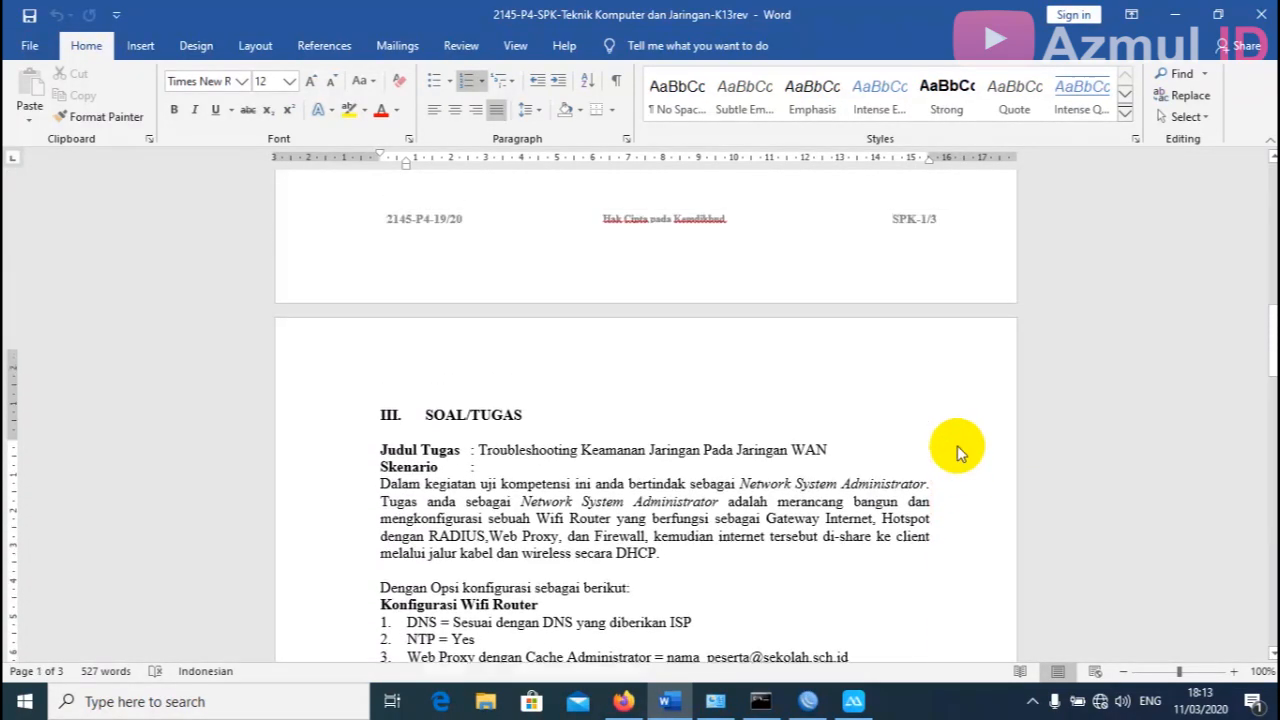
scroll(957, 451, "up", 10)
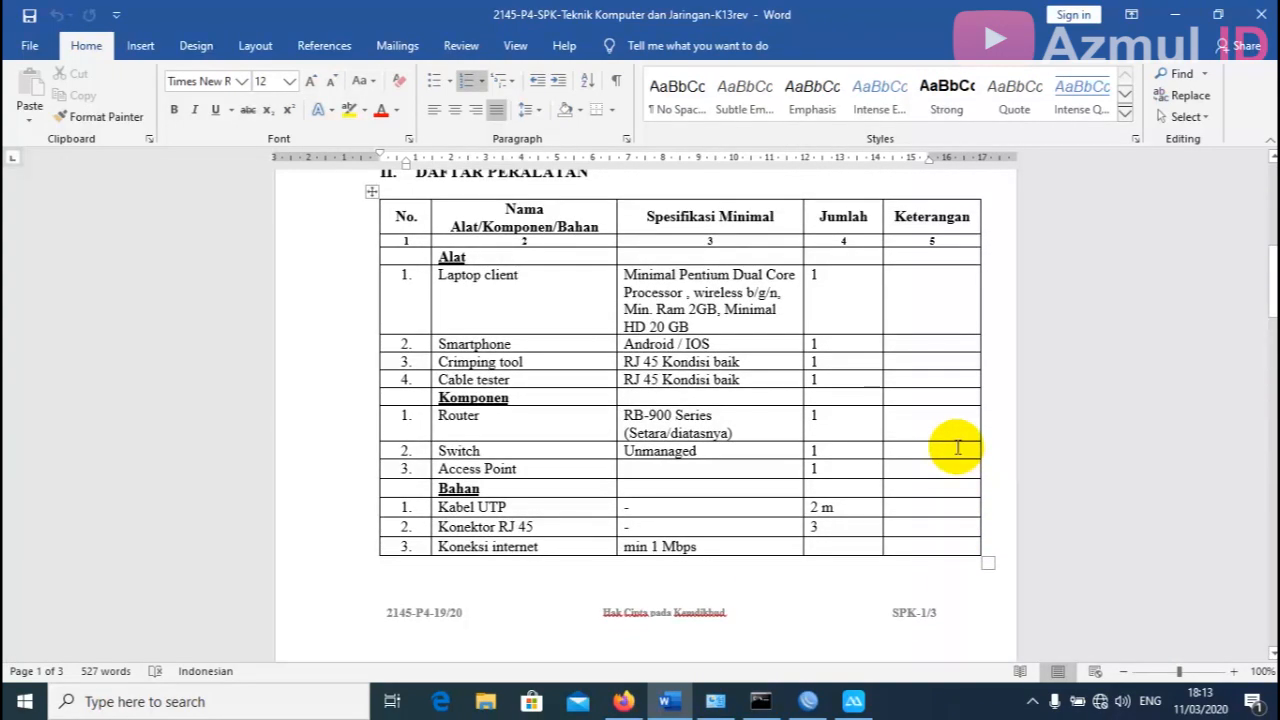
scroll(957, 447, "up", 15)
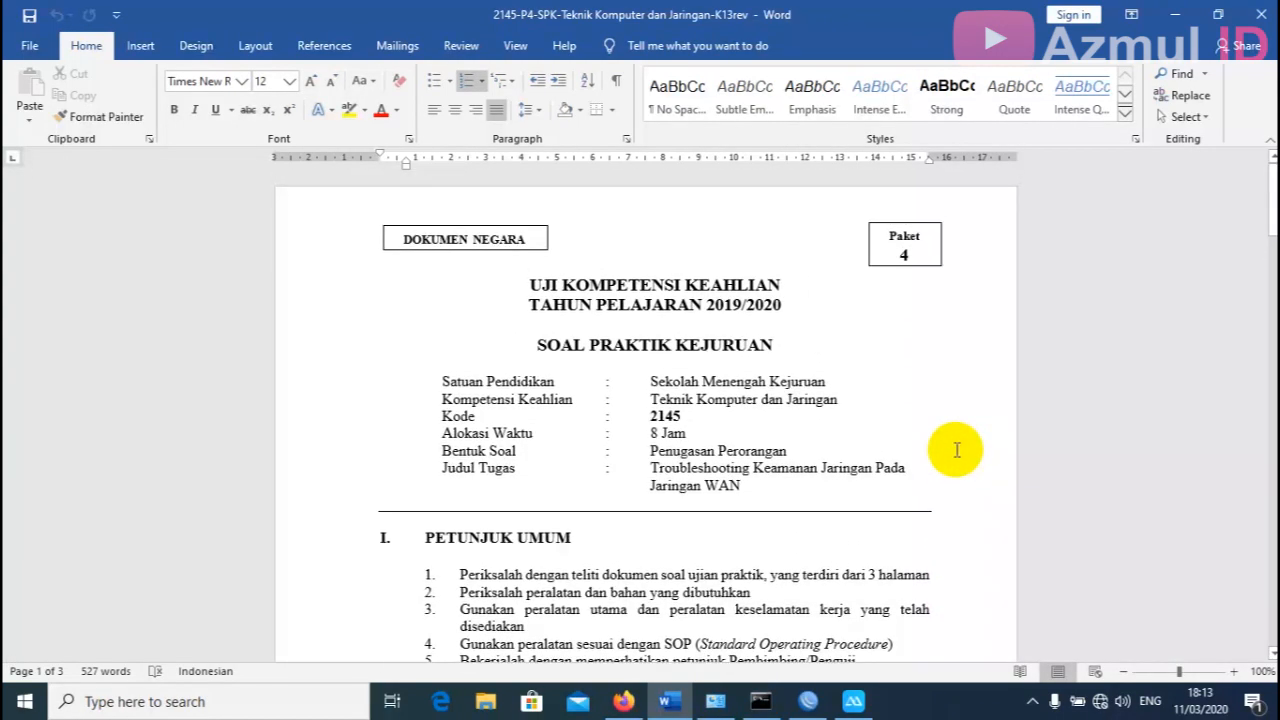